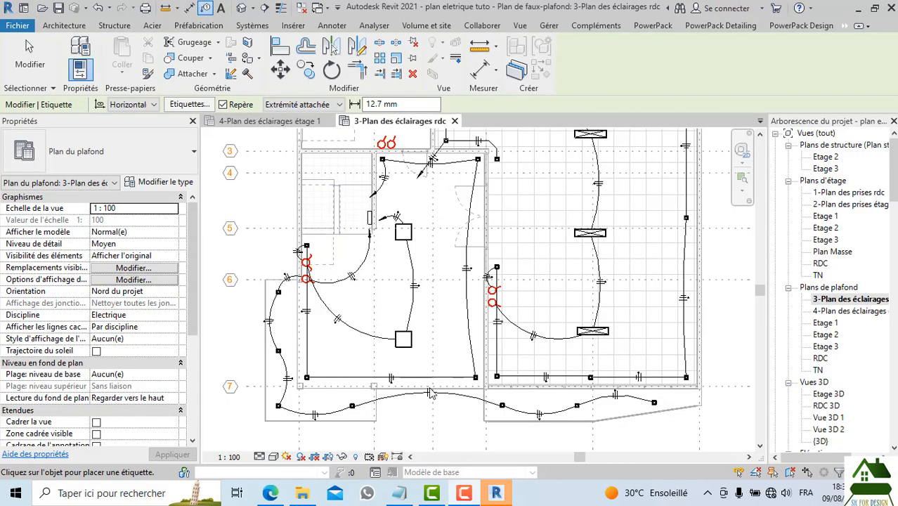
Switch to the 4-Plan des éclairages étage 1 view and examine its lighting fixtures, switches and wiring circuits
{"action": "scroll", "coordinate": [431, 394], "scroll_direction": "down", "scroll_amount": 3}
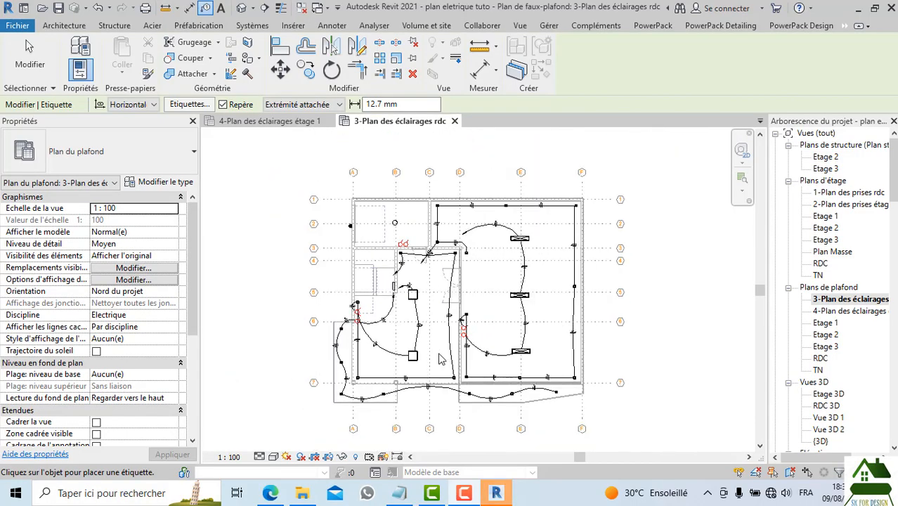
{"action": "left_click", "coordinate": [271, 121]}
{"action": "scroll", "coordinate": [421, 282], "scroll_direction": "down", "scroll_amount": 3}
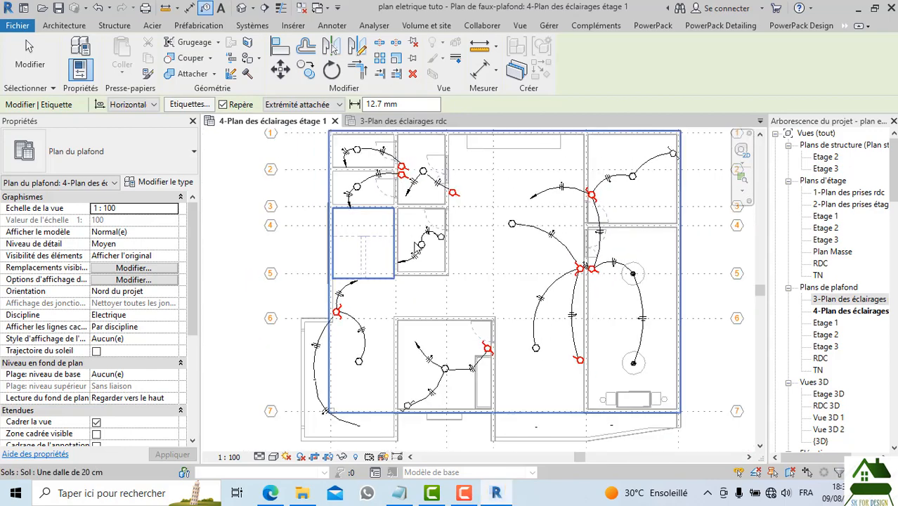
{"action": "scroll", "coordinate": [422, 271], "scroll_direction": "up", "scroll_amount": 5}
{"action": "scroll", "coordinate": [422, 270], "scroll_direction": "down", "scroll_amount": 3}
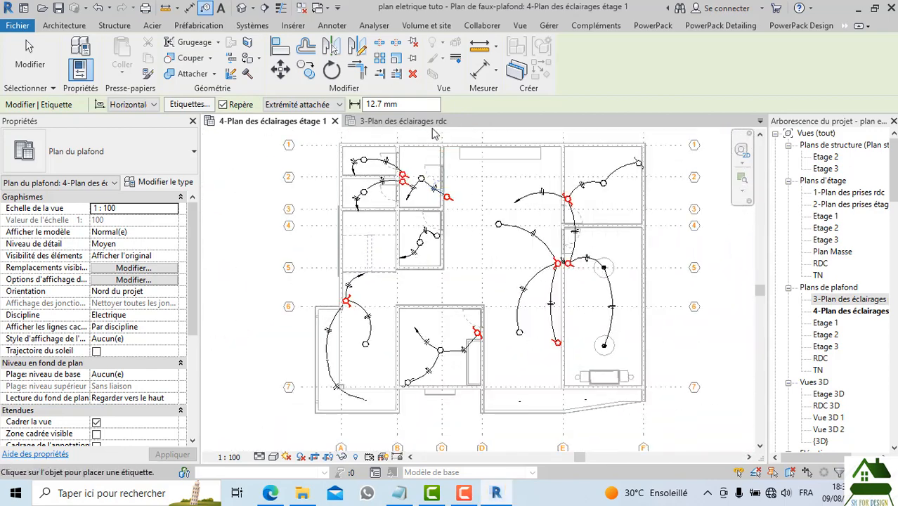
{"action": "scroll", "coordinate": [411, 309], "scroll_direction": "up", "scroll_amount": 2}
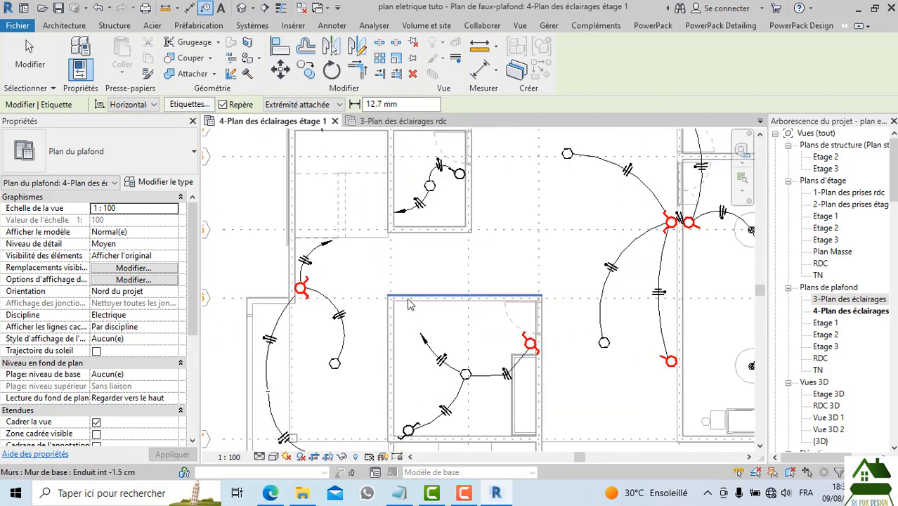
{"action": "scroll", "coordinate": [411, 299], "scroll_direction": "down", "scroll_amount": 1}
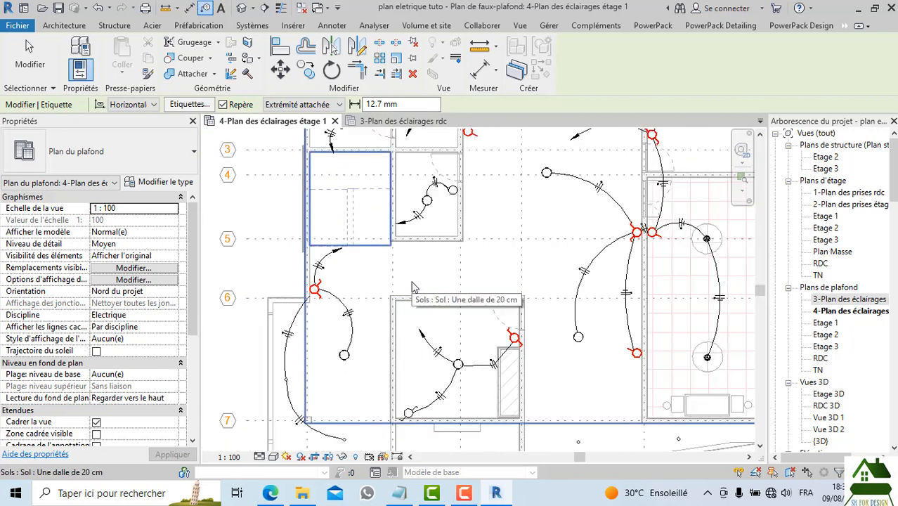
{"action": "scroll", "coordinate": [413, 287], "scroll_direction": "down", "scroll_amount": 3}
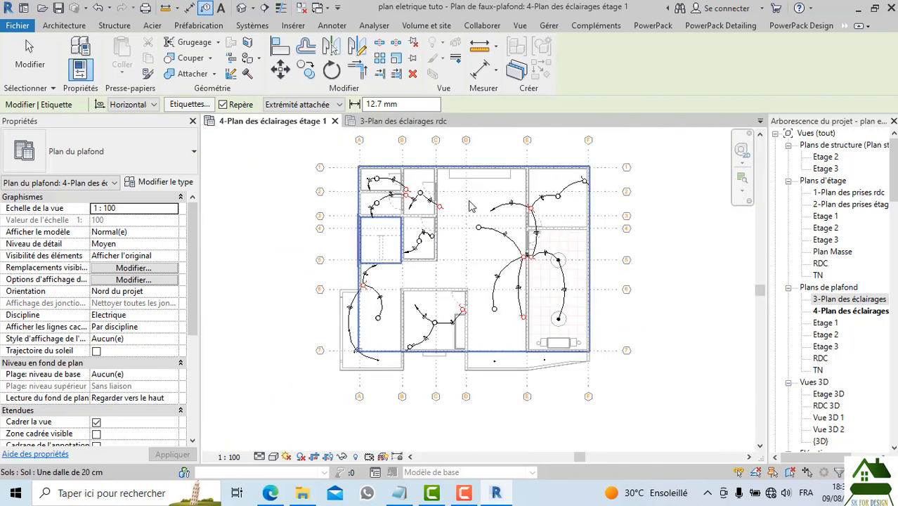
{"action": "scroll", "coordinate": [471, 205], "scroll_direction": "up", "scroll_amount": 3}
{"action": "scroll", "coordinate": [471, 205], "scroll_direction": "down", "scroll_amount": 1}
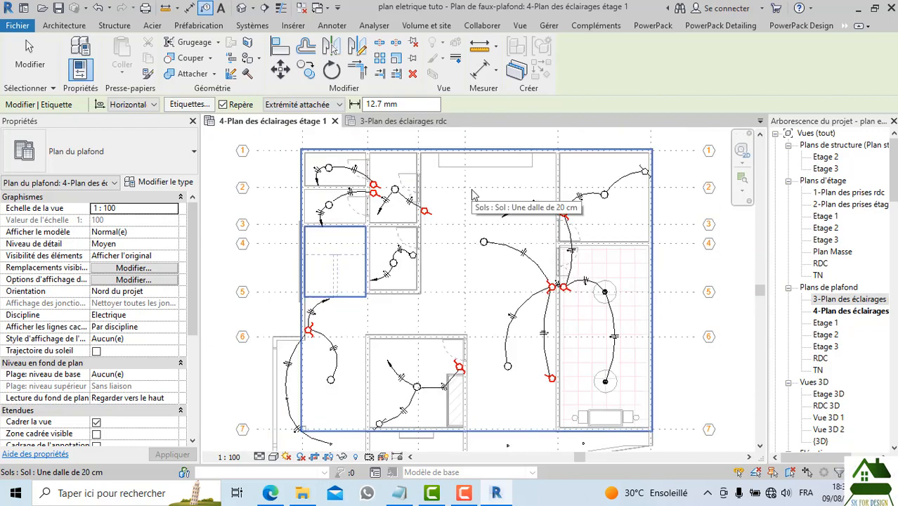
{"action": "scroll", "coordinate": [458, 245], "scroll_direction": "up", "scroll_amount": 2}
{"action": "scroll", "coordinate": [459, 247], "scroll_direction": "down", "scroll_amount": 4}
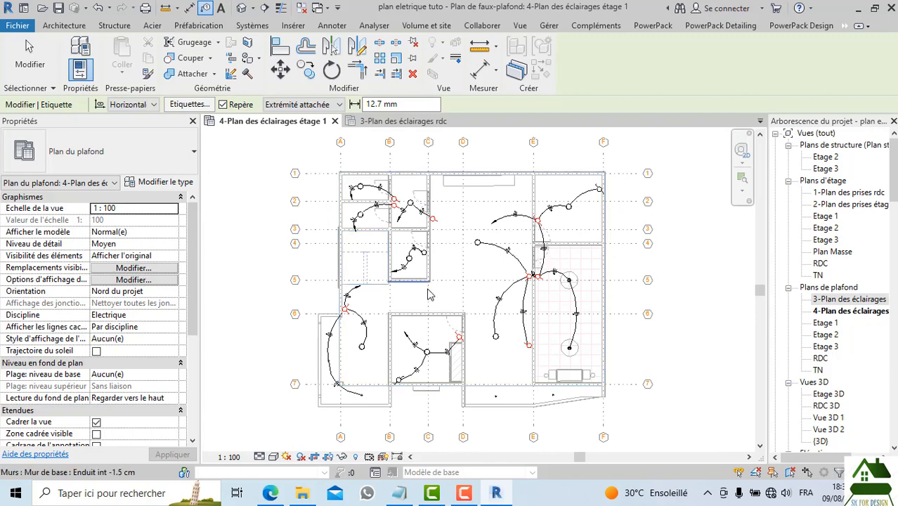
{"action": "left_click", "coordinate": [333, 25]}
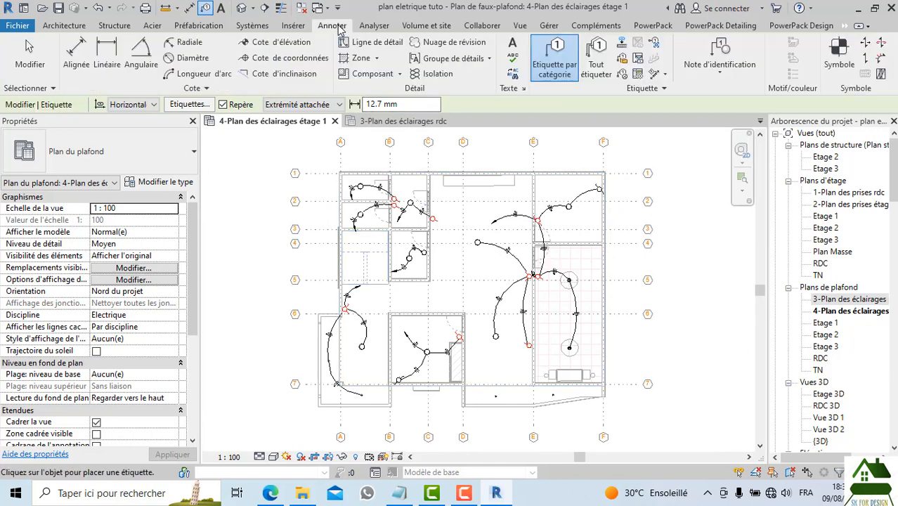
{"action": "scroll", "coordinate": [519, 251], "scroll_direction": "up", "scroll_amount": 2}
{"action": "scroll", "coordinate": [518, 252], "scroll_direction": "up", "scroll_amount": 1}
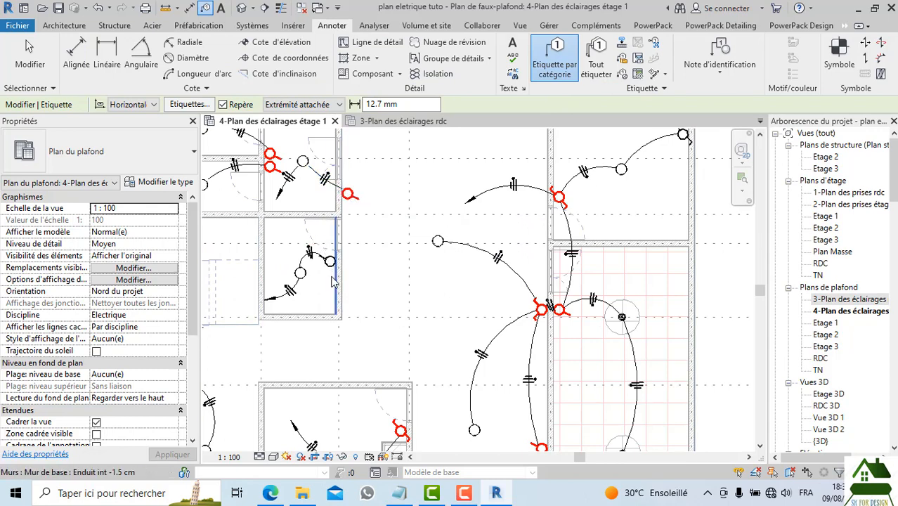
{"action": "scroll", "coordinate": [437, 259], "scroll_direction": "down", "scroll_amount": 2}
{"action": "scroll", "coordinate": [437, 261], "scroll_direction": "up", "scroll_amount": 2}
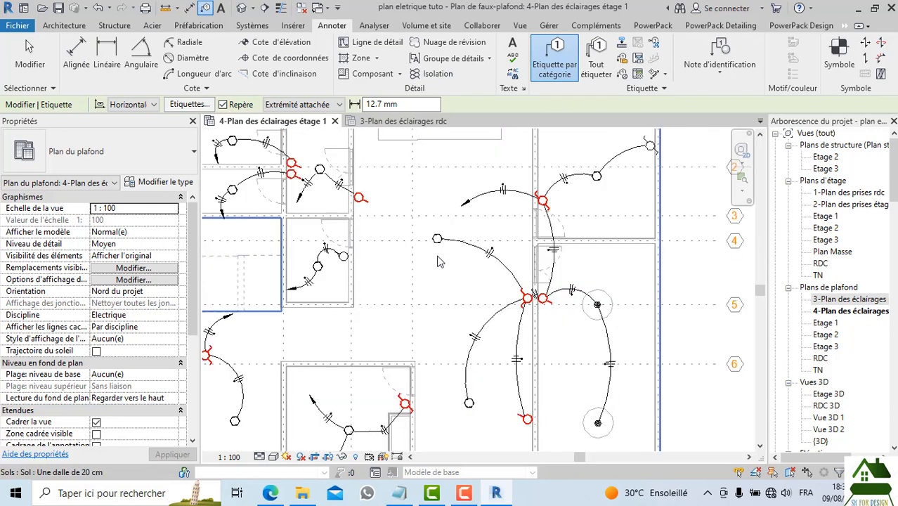
{"action": "scroll", "coordinate": [435, 254], "scroll_direction": "down", "scroll_amount": 3}
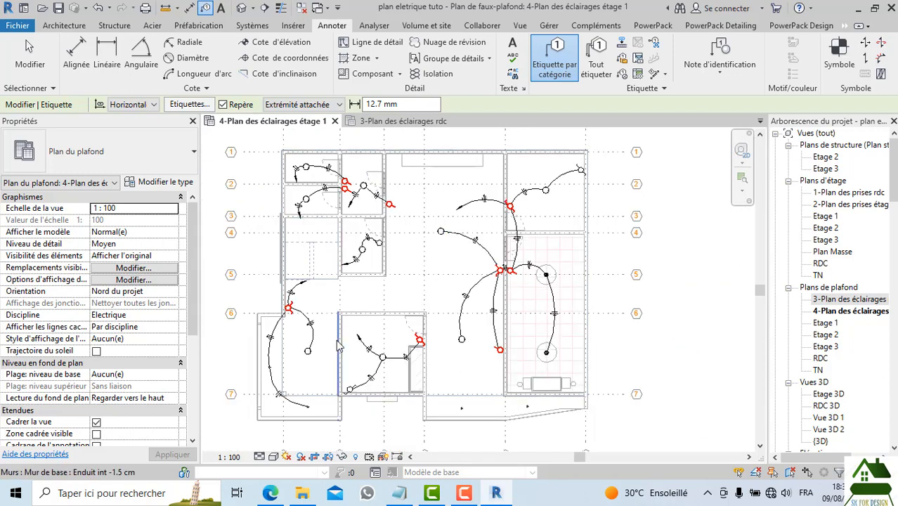
{"action": "scroll", "coordinate": [345, 319], "scroll_direction": "up", "scroll_amount": 3}
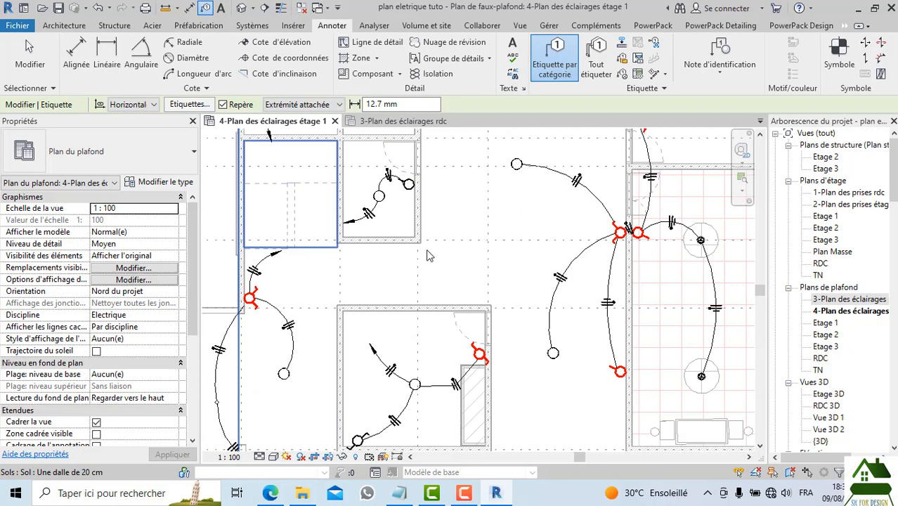
{"action": "scroll", "coordinate": [444, 253], "scroll_direction": "down", "scroll_amount": 2}
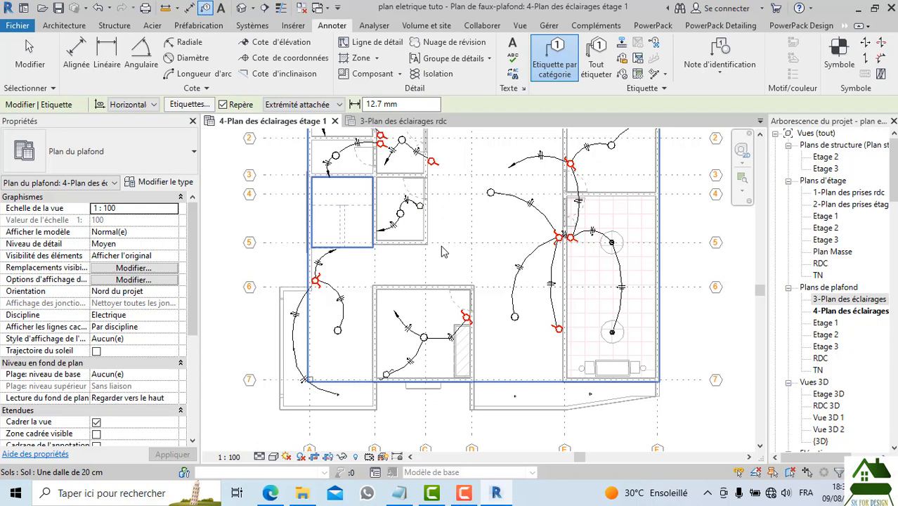
{"action": "scroll", "coordinate": [444, 250], "scroll_direction": "down", "scroll_amount": 2}
{"action": "scroll", "coordinate": [450, 246], "scroll_direction": "up", "scroll_amount": 5}
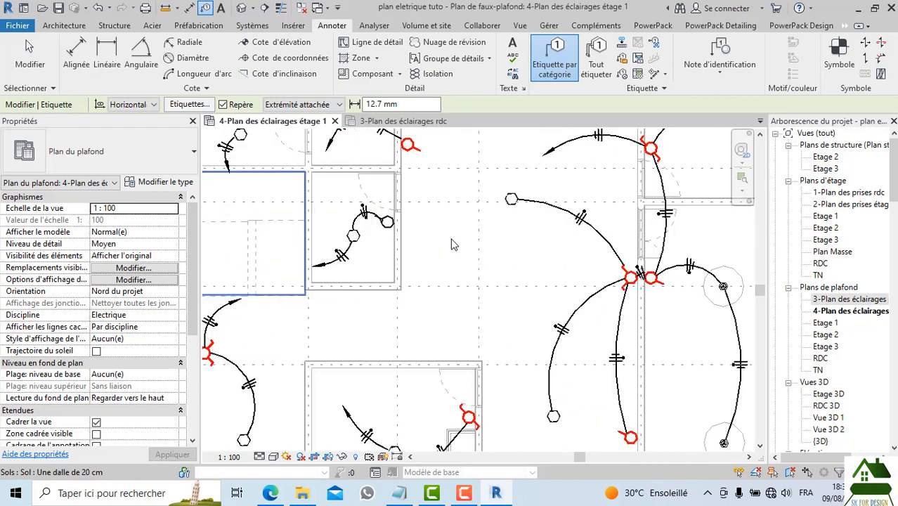
{"action": "scroll", "coordinate": [451, 241], "scroll_direction": "down", "scroll_amount": 3}
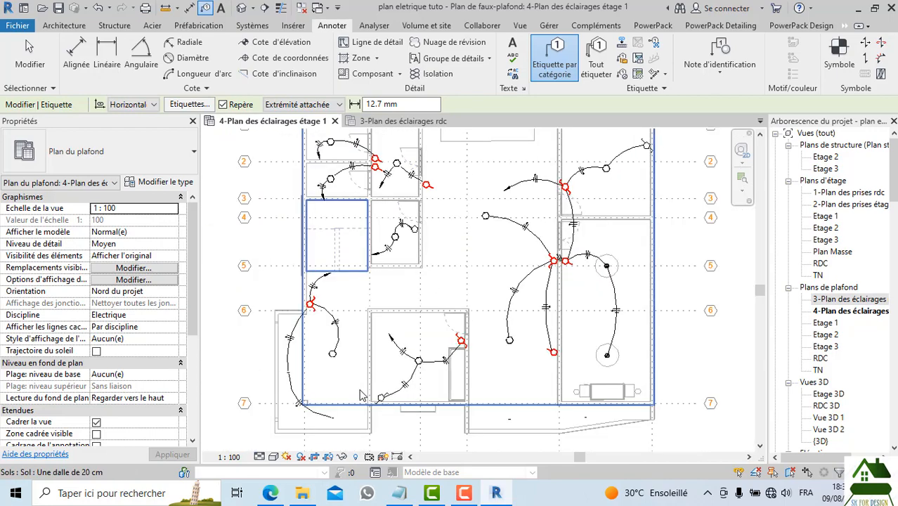
Switch to File Explorer and open the Libraries > France > Annotations > Electrique folder on drive E
{"action": "left_click", "coordinate": [304, 494]}
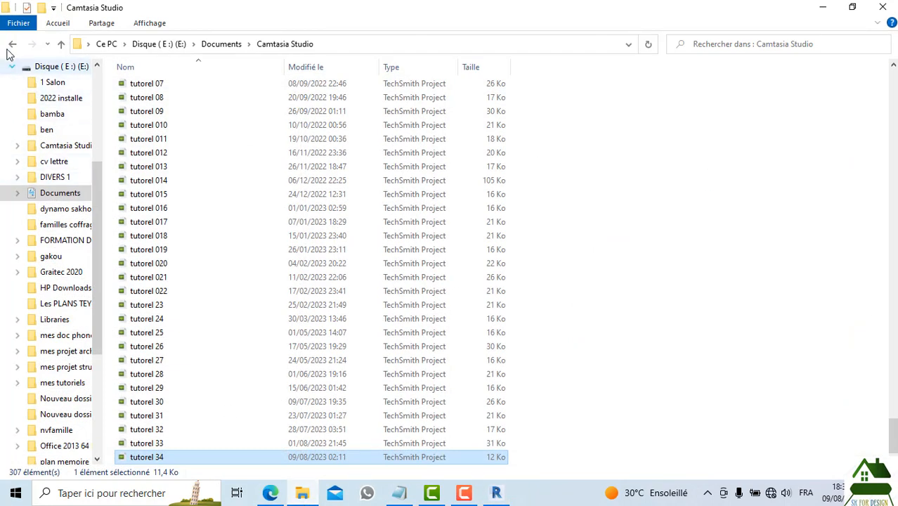
{"action": "left_click", "coordinate": [50, 66]}
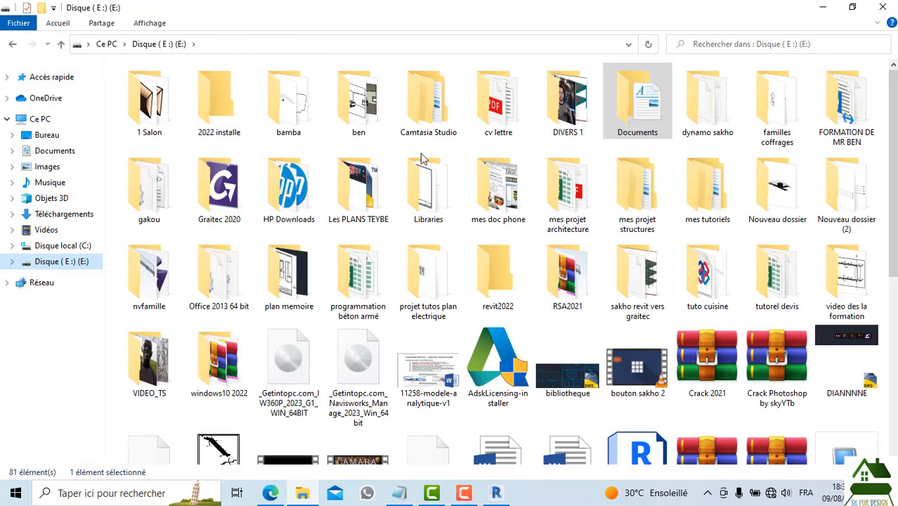
{"action": "double_click", "coordinate": [437, 204]}
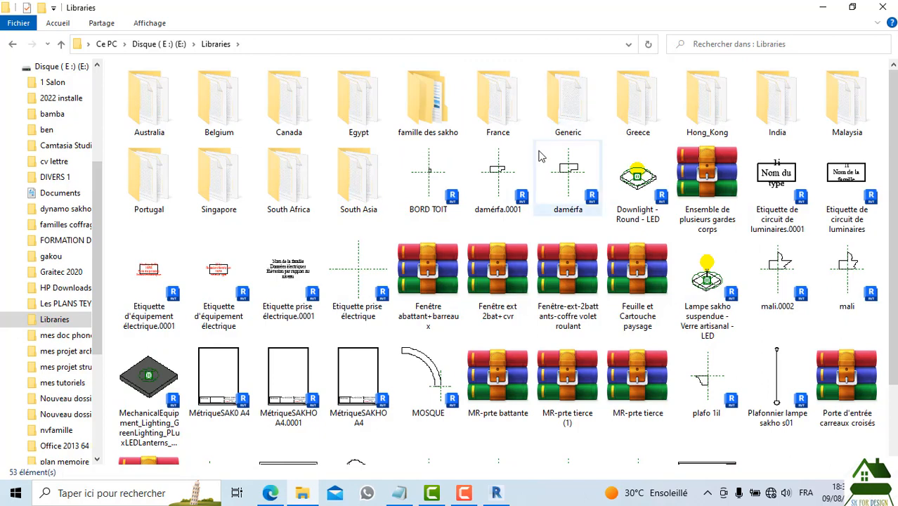
{"action": "double_click", "coordinate": [521, 129]}
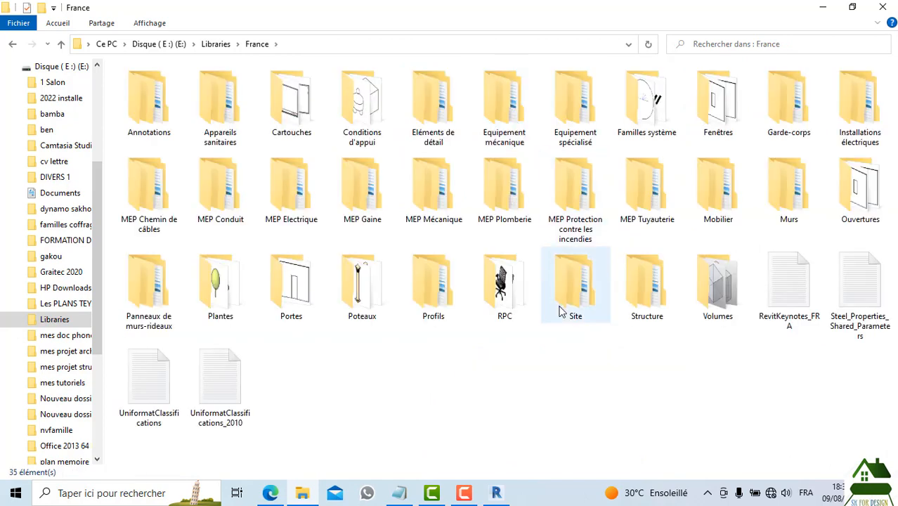
{"action": "double_click", "coordinate": [151, 111]}
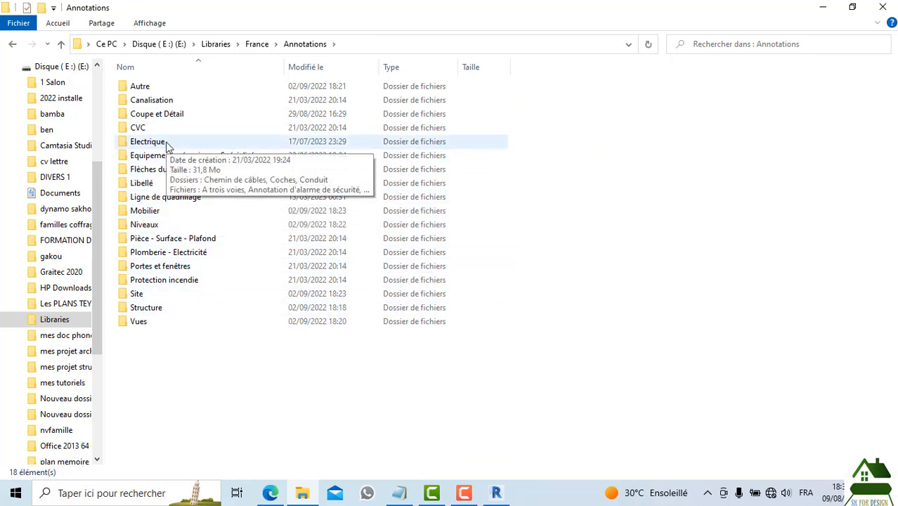
{"action": "double_click", "coordinate": [167, 143]}
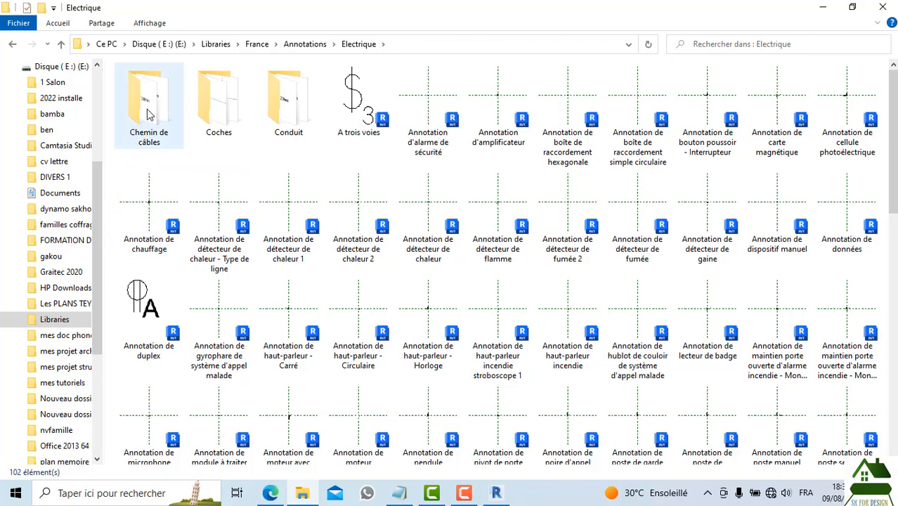
Open the tag family "Etiquette de circuit de l'appareil électrique" in Revit, upgrade it to Revit 2021 and load it into the project
{"action": "scroll", "coordinate": [296, 232], "scroll_direction": "down", "scroll_amount": 10}
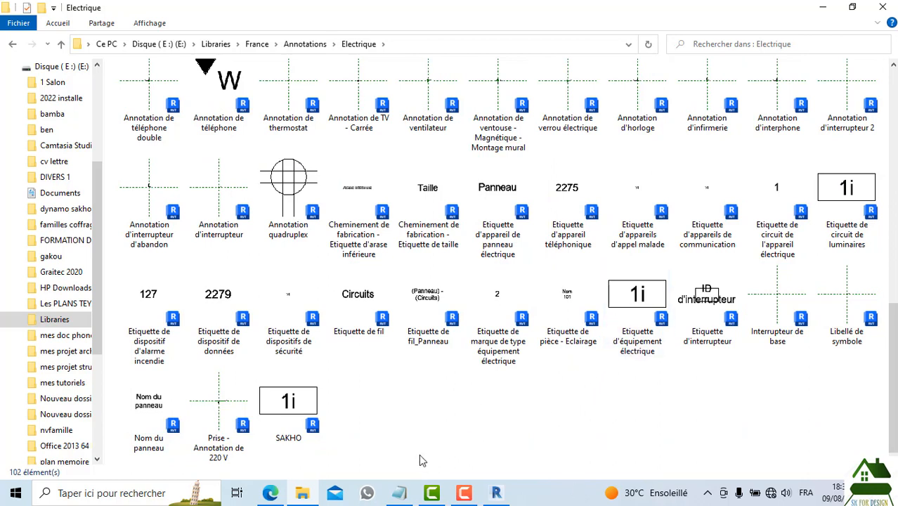
{"action": "left_click", "coordinate": [421, 322]}
{"action": "left_click", "coordinate": [497, 387]}
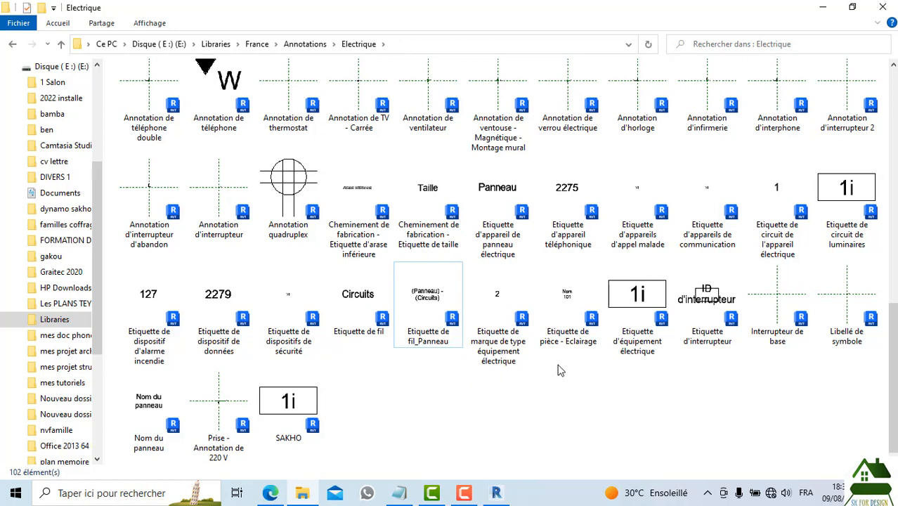
{"action": "scroll", "coordinate": [537, 90], "scroll_direction": "up", "scroll_amount": 4}
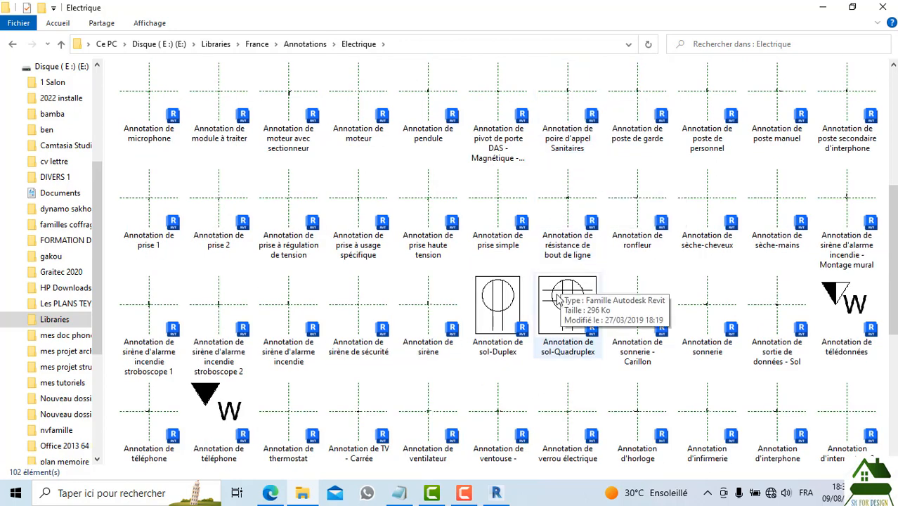
{"action": "scroll", "coordinate": [568, 360], "scroll_direction": "down", "scroll_amount": 5}
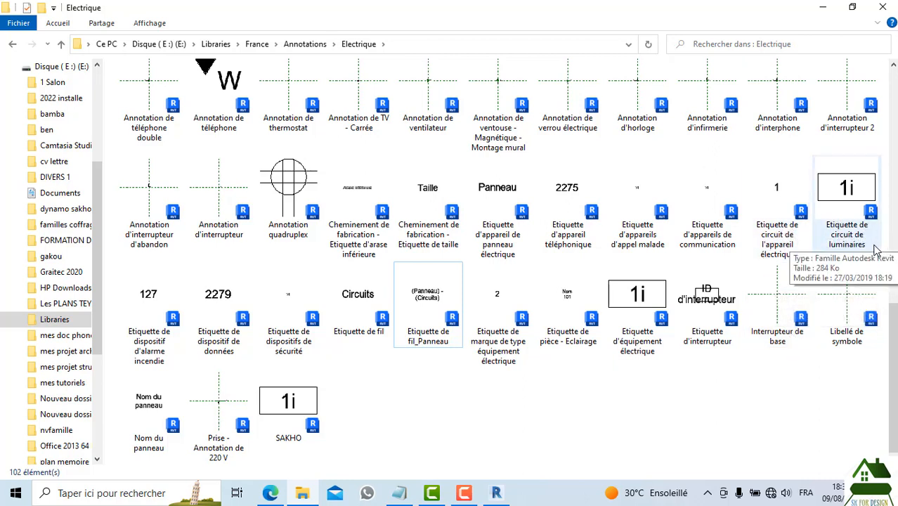
{"action": "double_click", "coordinate": [759, 213]}
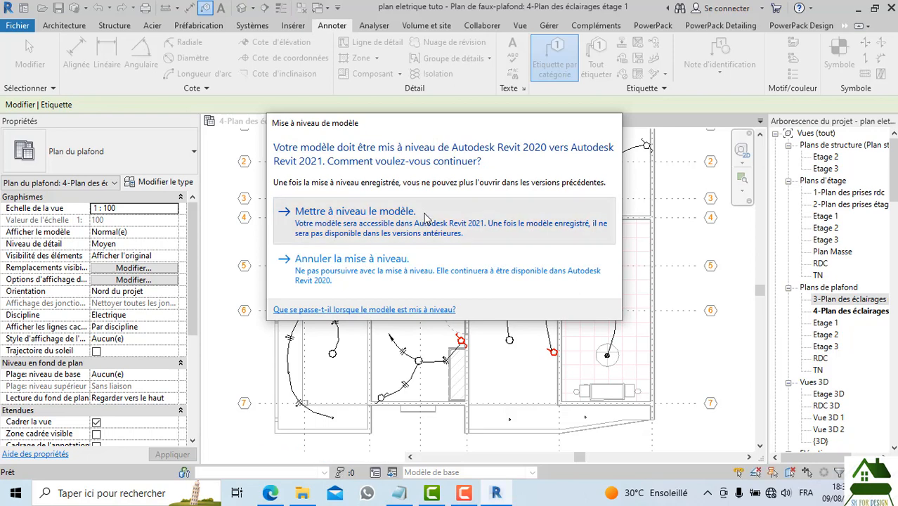
{"action": "left_click", "coordinate": [425, 218]}
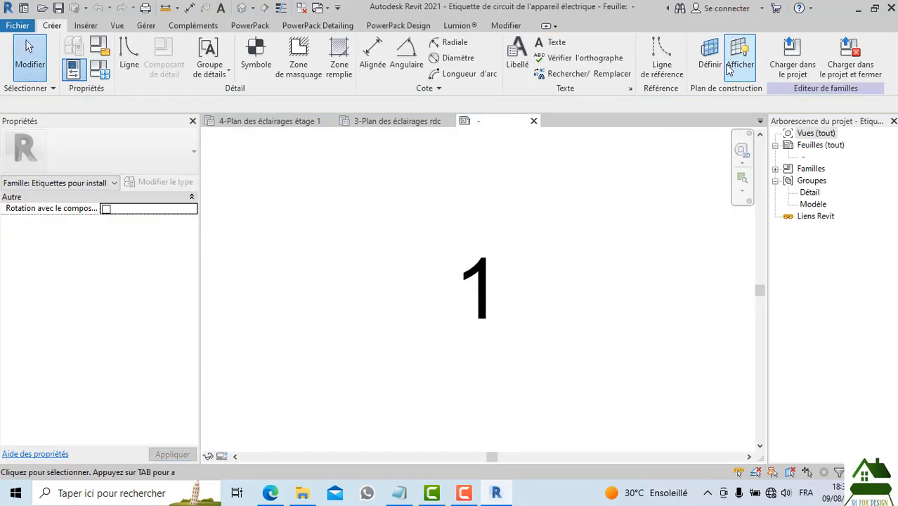
{"action": "left_click", "coordinate": [810, 66]}
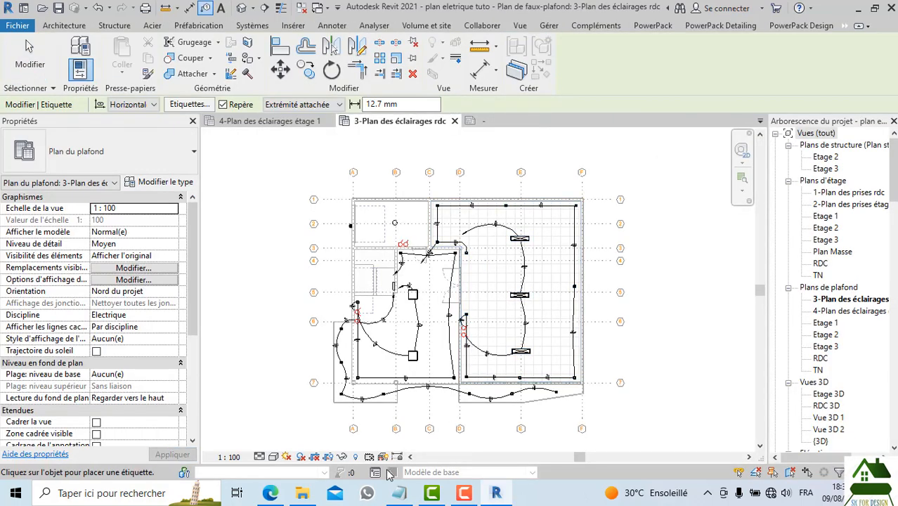
Open the "Etiquette de circuit de luminaires" family from the folder, upgrade it to Revit 2021 and load it into plan eletrique tuto.rvt
{"action": "left_click", "coordinate": [306, 496]}
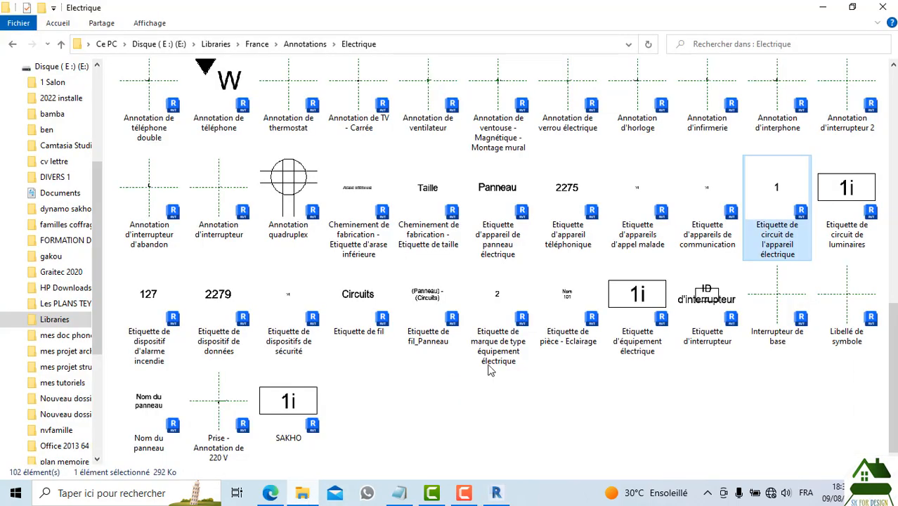
{"action": "double_click", "coordinate": [836, 216]}
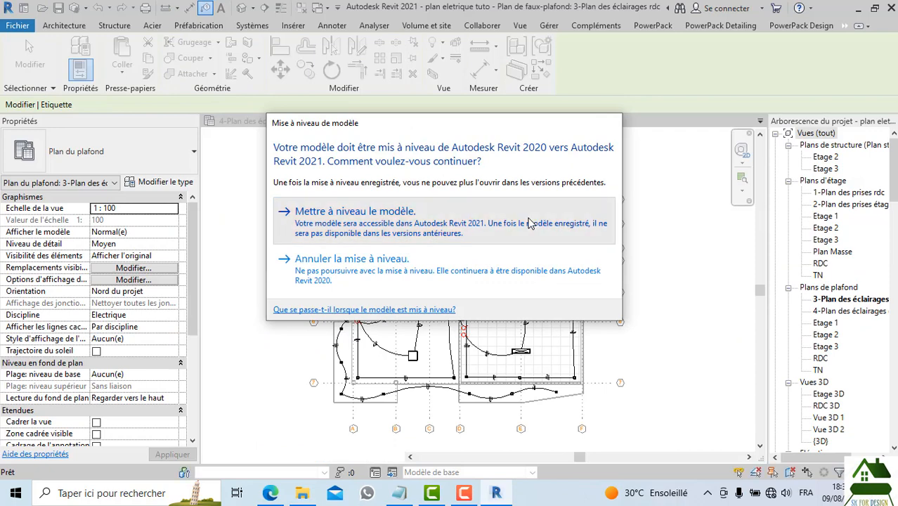
{"action": "left_click", "coordinate": [529, 224]}
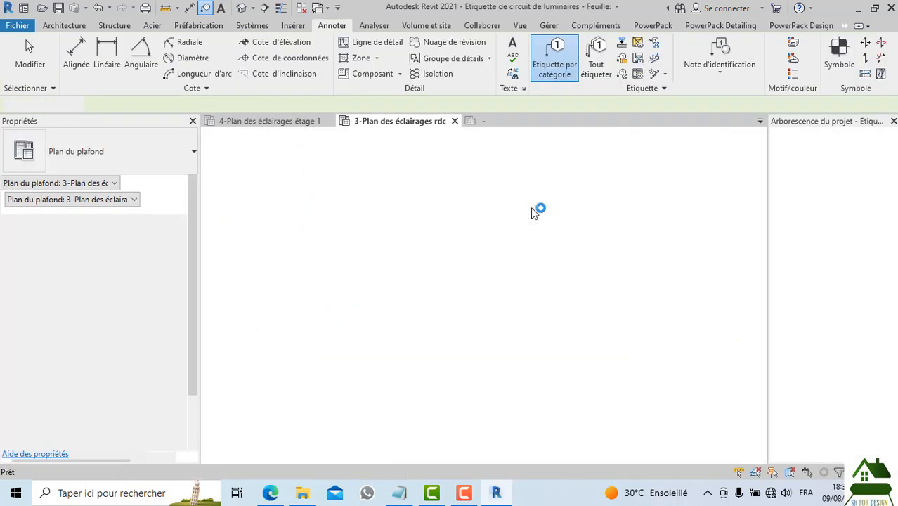
{"action": "left_click", "coordinate": [790, 62]}
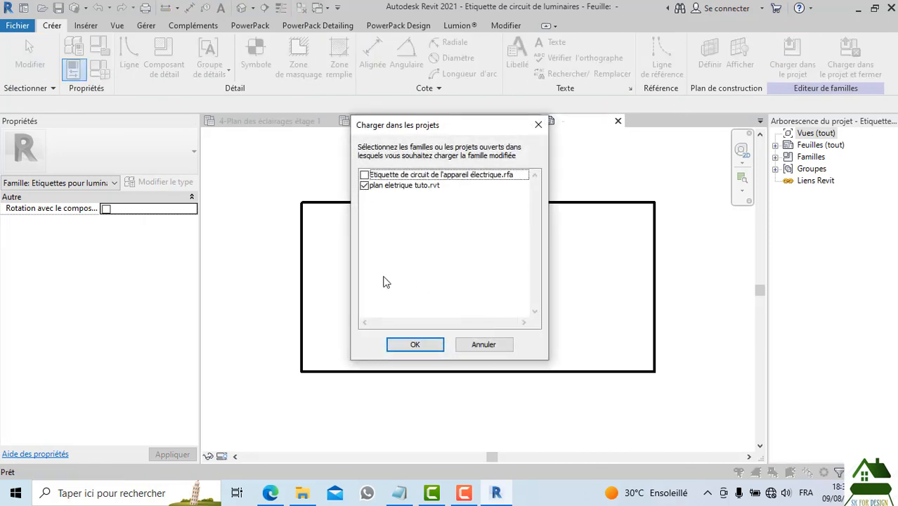
{"action": "left_click", "coordinate": [429, 347]}
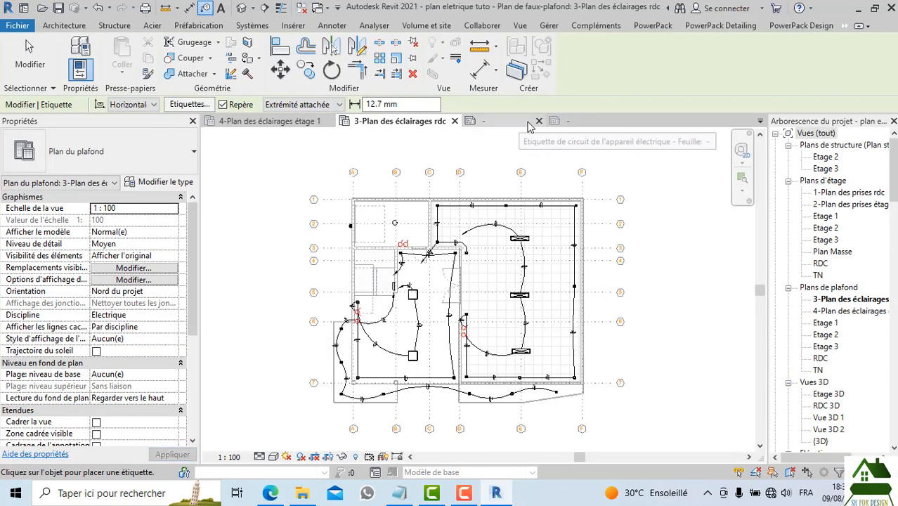
Locate the "Etiquette d'interrupteur" family in File Explorer's Electrique folder, and return to Revit to examine tag previews on the ground-floor lighting plan
{"action": "left_click", "coordinate": [302, 492]}
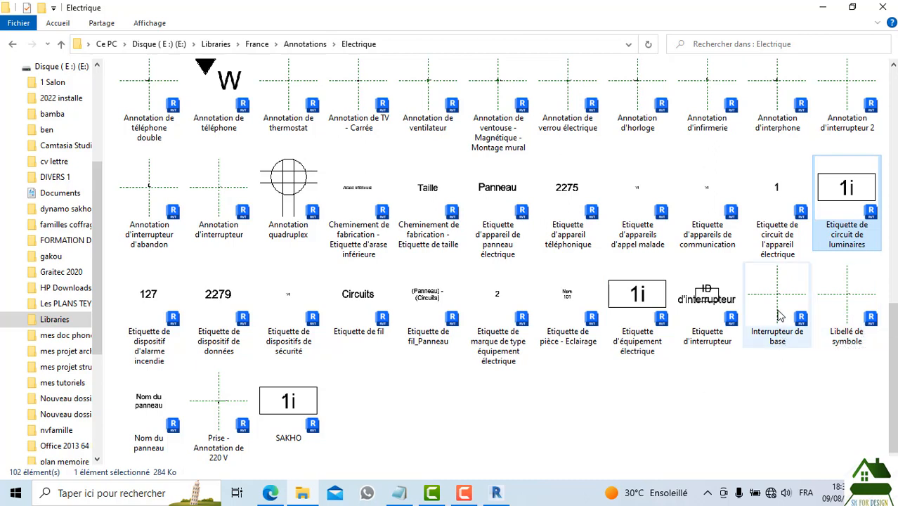
{"action": "left_click", "coordinate": [716, 325]}
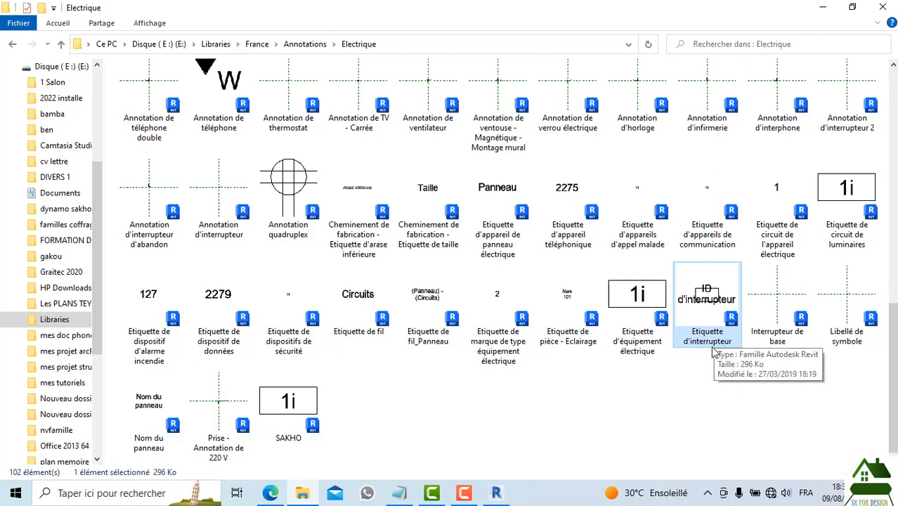
{"action": "left_click", "coordinate": [497, 493]}
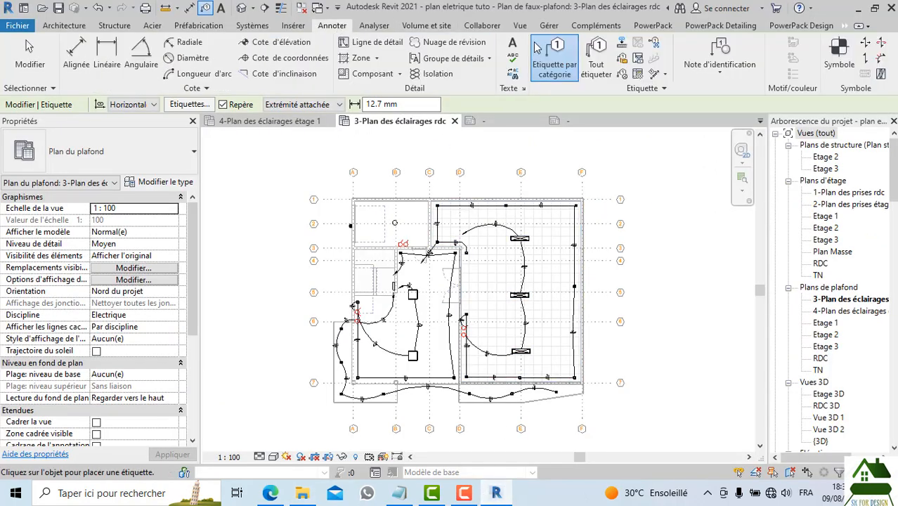
{"action": "scroll", "coordinate": [542, 223], "scroll_direction": "up", "scroll_amount": 4}
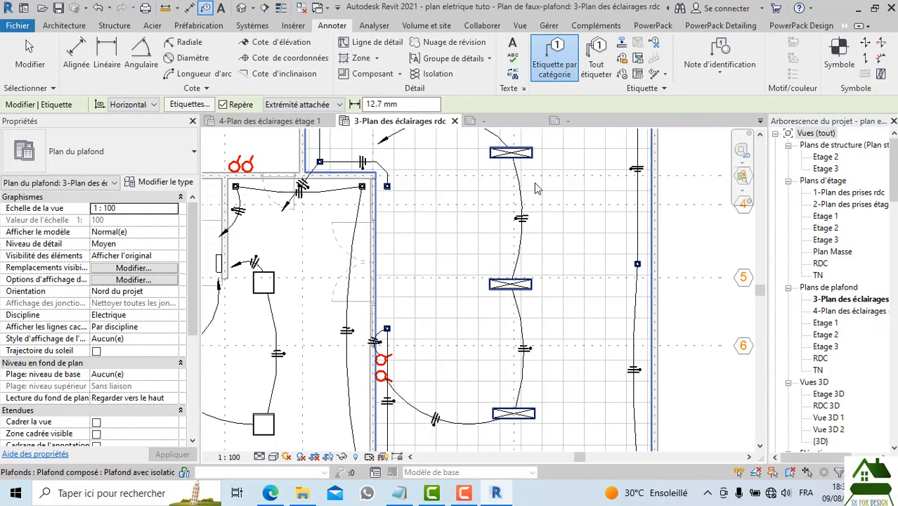
{"action": "scroll", "coordinate": [531, 172], "scroll_direction": "down", "scroll_amount": 2}
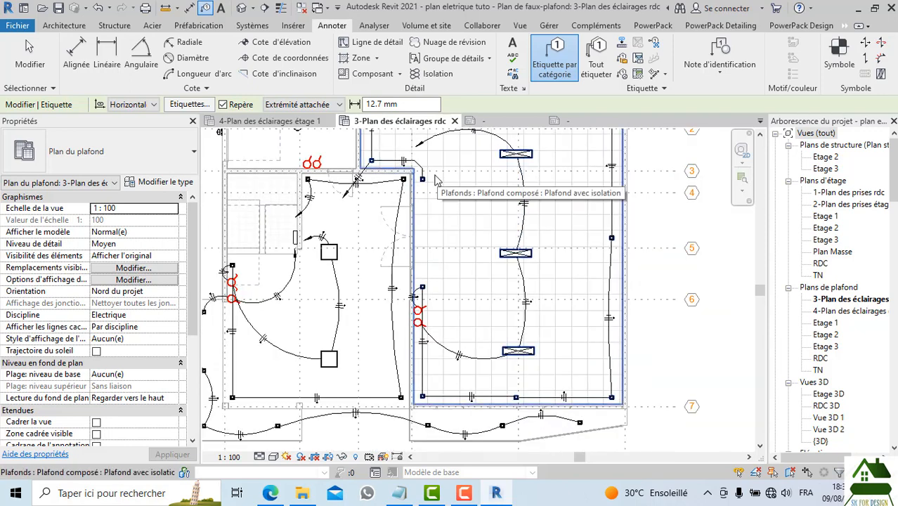
{"action": "scroll", "coordinate": [426, 188], "scroll_direction": "down", "scroll_amount": 3}
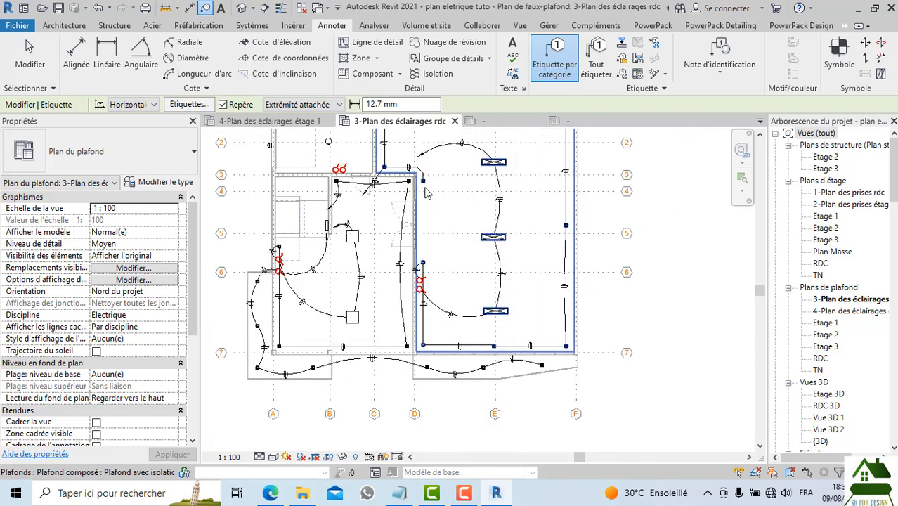
{"action": "scroll", "coordinate": [334, 155], "scroll_direction": "up", "scroll_amount": 4}
{"action": "scroll", "coordinate": [366, 185], "scroll_direction": "down", "scroll_amount": 2}
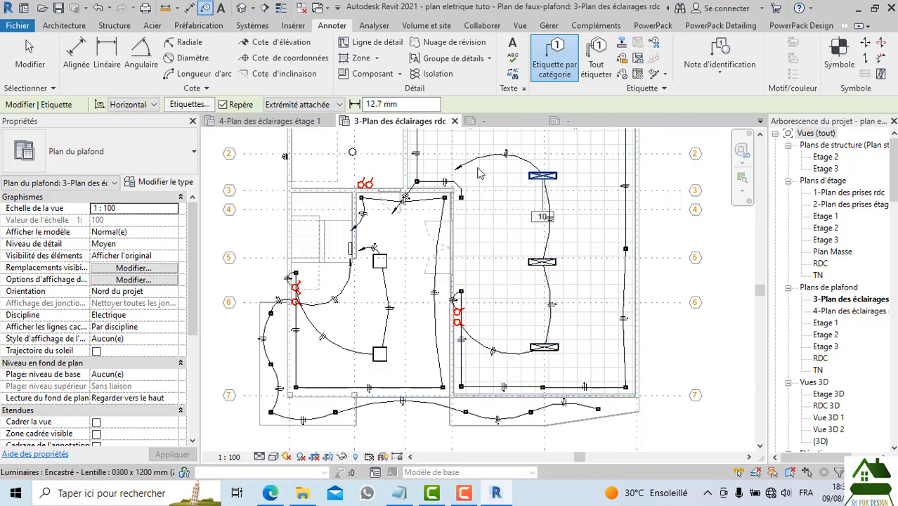
{"action": "scroll", "coordinate": [533, 220], "scroll_direction": "down", "scroll_amount": 2}
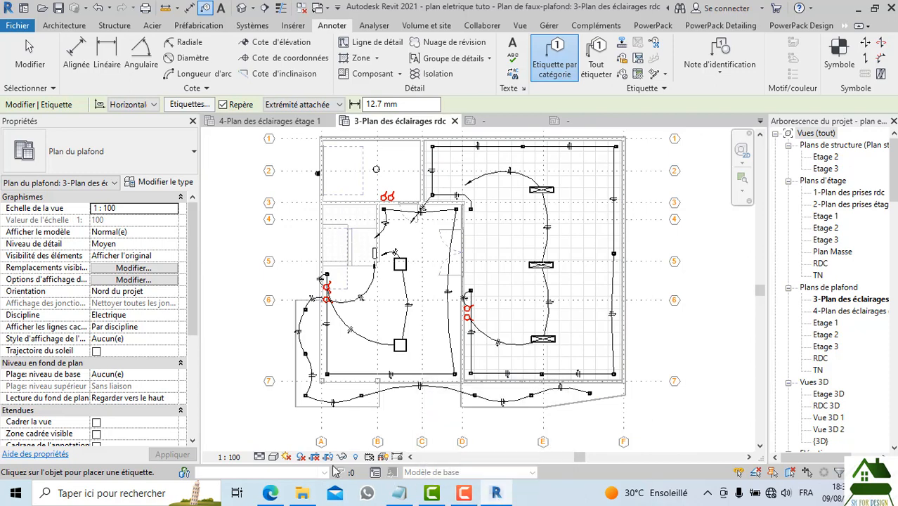
Open the "Etiquette de fil" family from the Electrique folder in File Explorer and load it into plan eletrique tuto.rvt in Revit
{"action": "left_click", "coordinate": [314, 494]}
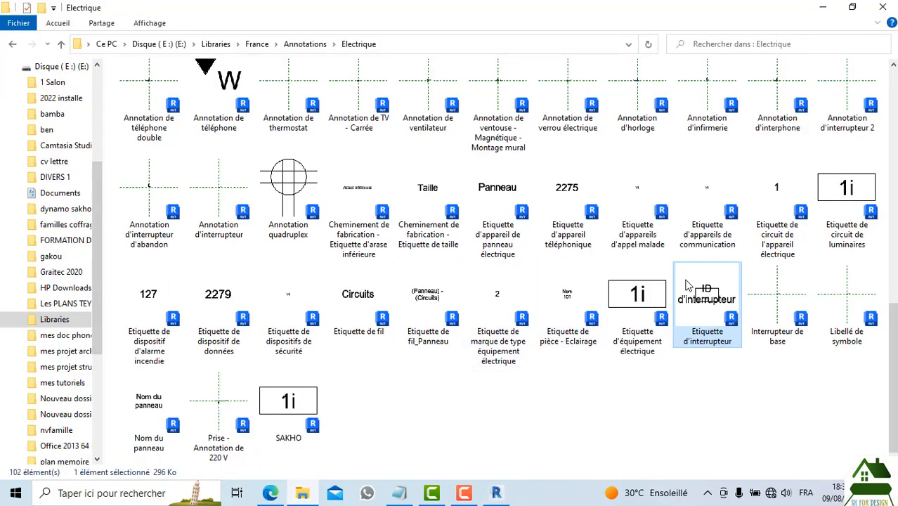
{"action": "double_click", "coordinate": [362, 298]}
{"action": "left_click", "coordinate": [437, 222]}
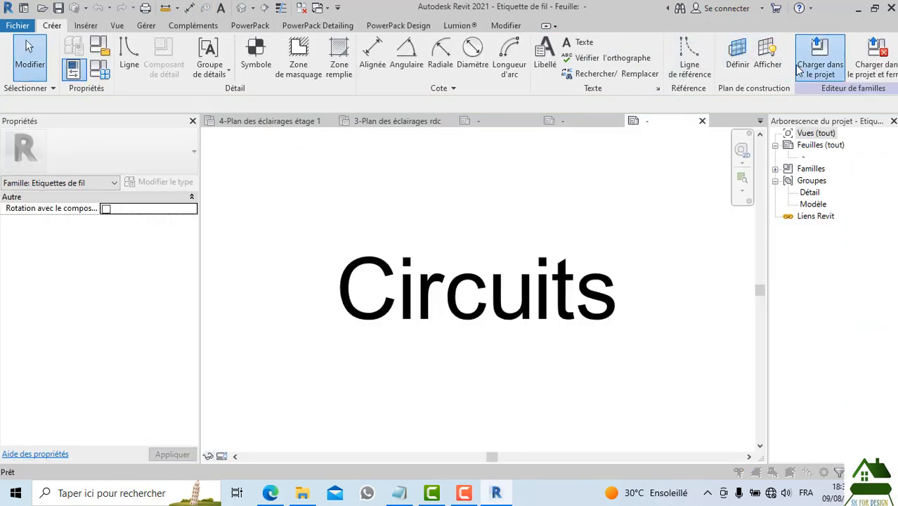
{"action": "left_click", "coordinate": [819, 60]}
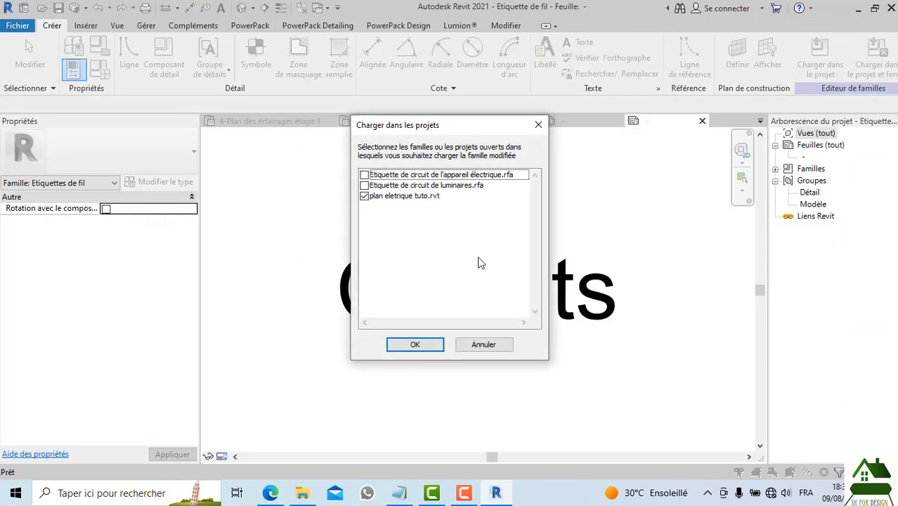
{"action": "left_click", "coordinate": [415, 345]}
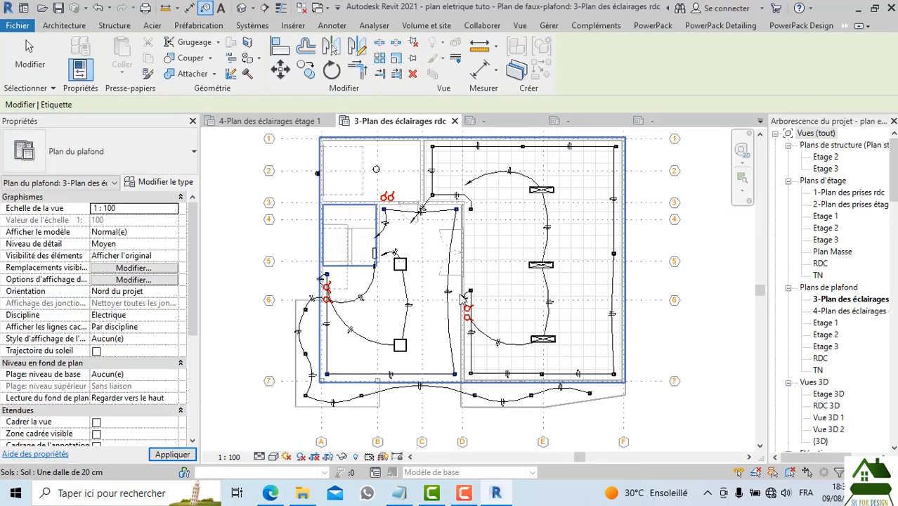
Examine the tag-by-category previews on the wires, switches and fixtures of the 3-Plan des éclairages rdc view without placing any tag
{"action": "scroll", "coordinate": [458, 288], "scroll_direction": "up", "scroll_amount": 2}
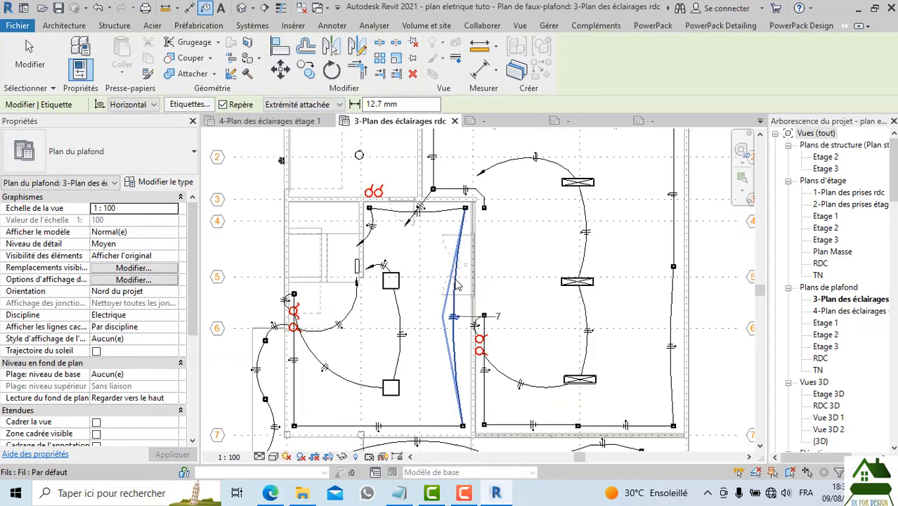
{"action": "scroll", "coordinate": [458, 285], "scroll_direction": "down", "scroll_amount": 1}
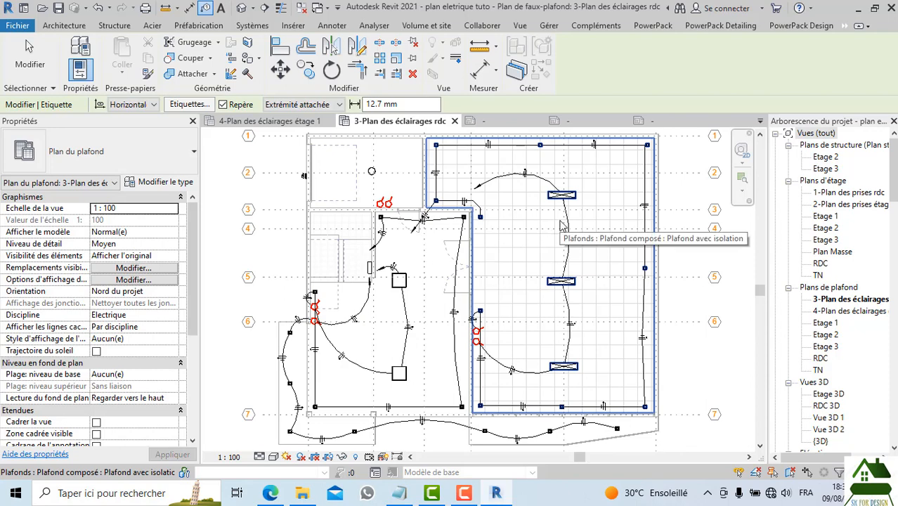
{"action": "scroll", "coordinate": [568, 227], "scroll_direction": "up", "scroll_amount": 2}
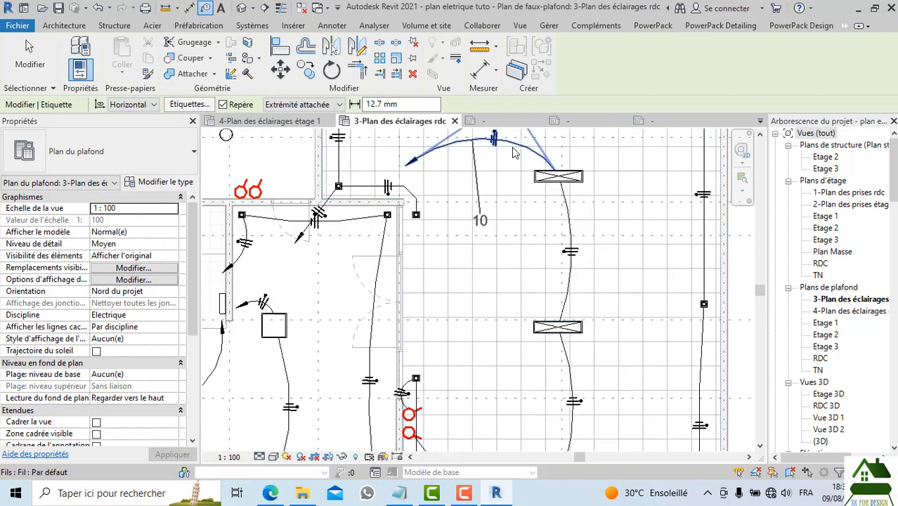
{"action": "scroll", "coordinate": [513, 153], "scroll_direction": "down", "scroll_amount": 2}
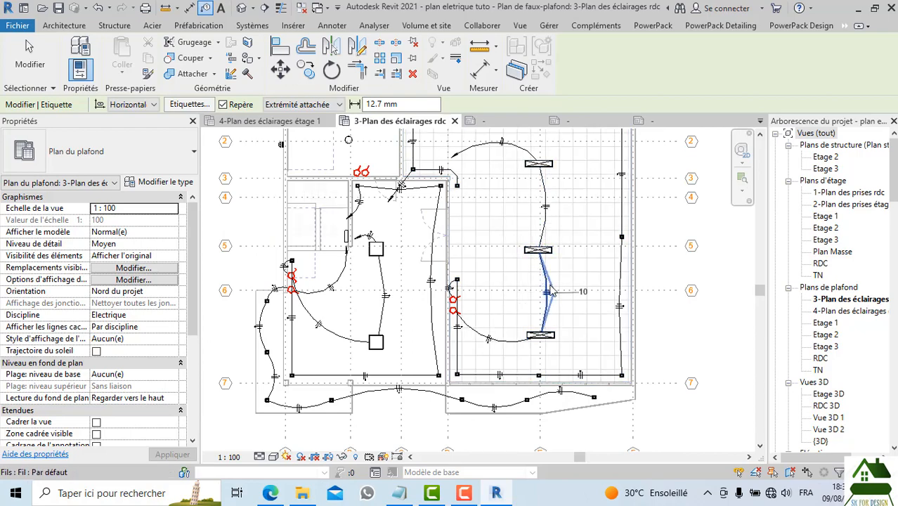
{"action": "scroll", "coordinate": [551, 286], "scroll_direction": "up", "scroll_amount": 3}
{"action": "scroll", "coordinate": [511, 331], "scroll_direction": "down", "scroll_amount": 4}
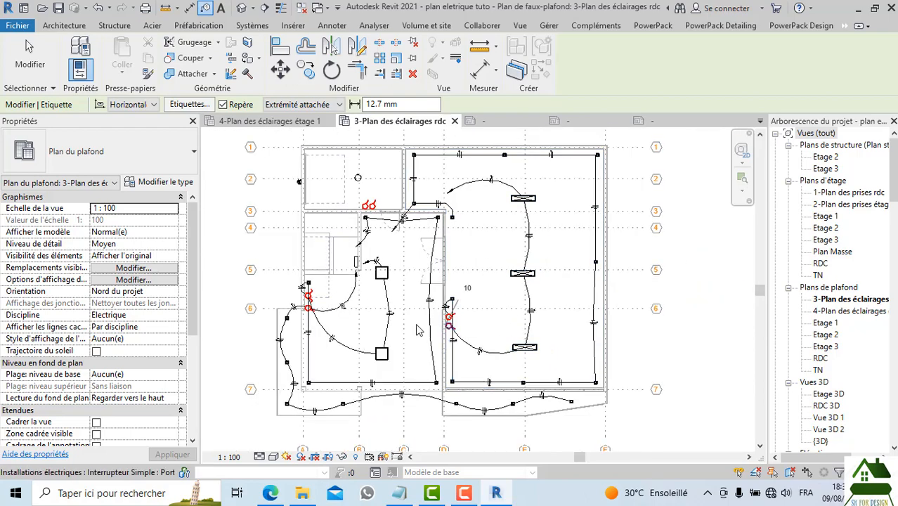
{"action": "scroll", "coordinate": [385, 322], "scroll_direction": "up", "scroll_amount": 2}
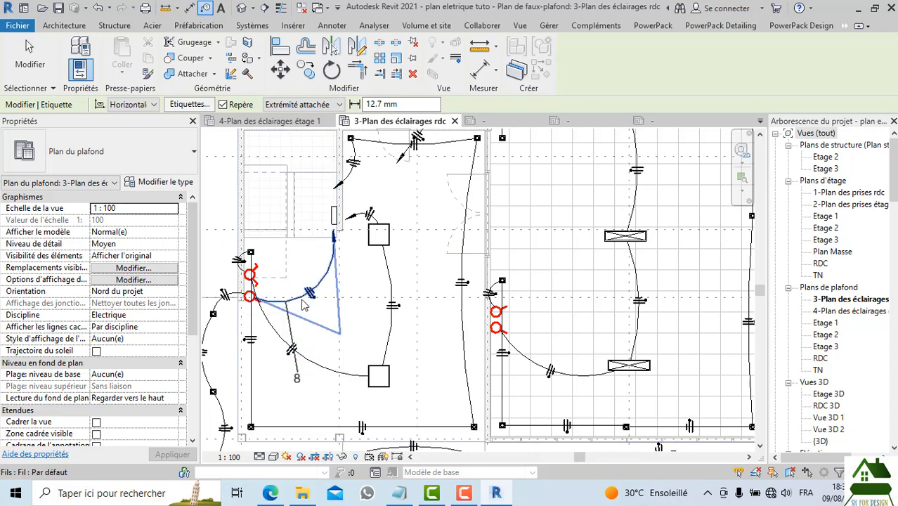
{"action": "scroll", "coordinate": [303, 302], "scroll_direction": "down", "scroll_amount": 1}
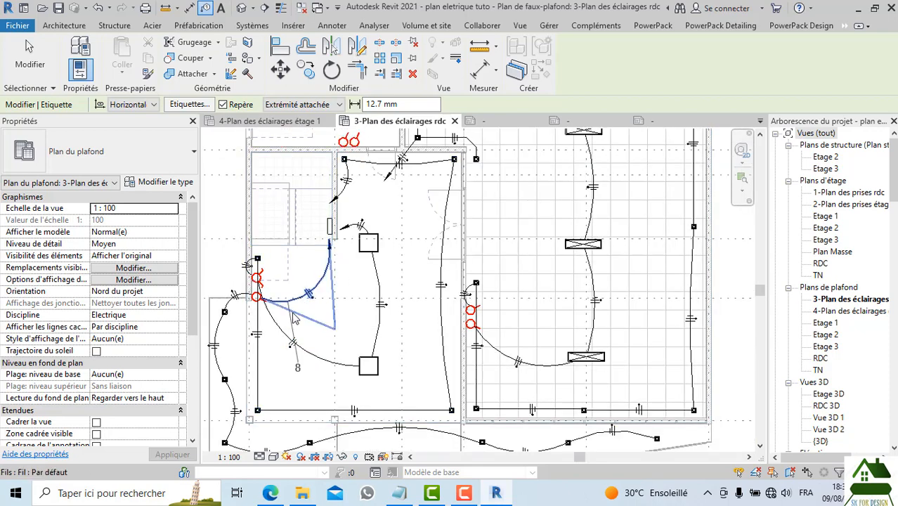
{"action": "scroll", "coordinate": [225, 328], "scroll_direction": "down", "scroll_amount": 3}
{"action": "scroll", "coordinate": [344, 427], "scroll_direction": "up", "scroll_amount": 4}
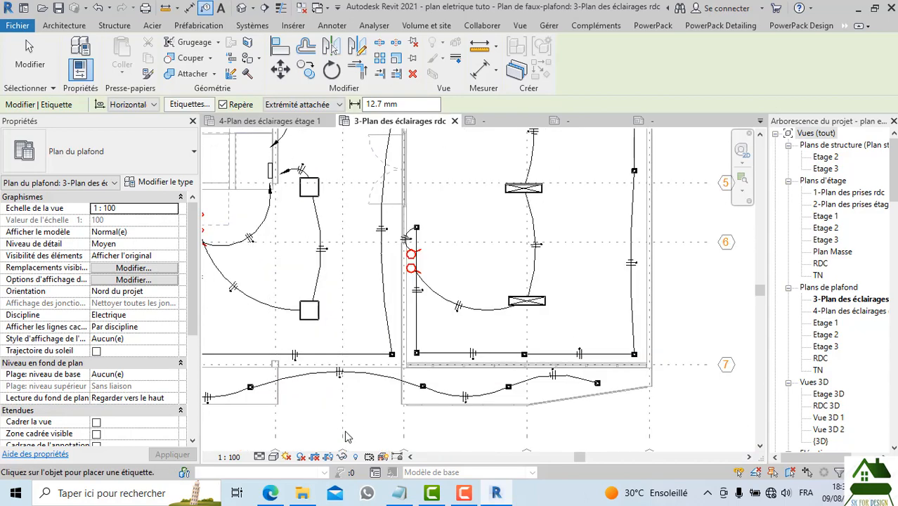
{"action": "scroll", "coordinate": [363, 371], "scroll_direction": "down", "scroll_amount": 4}
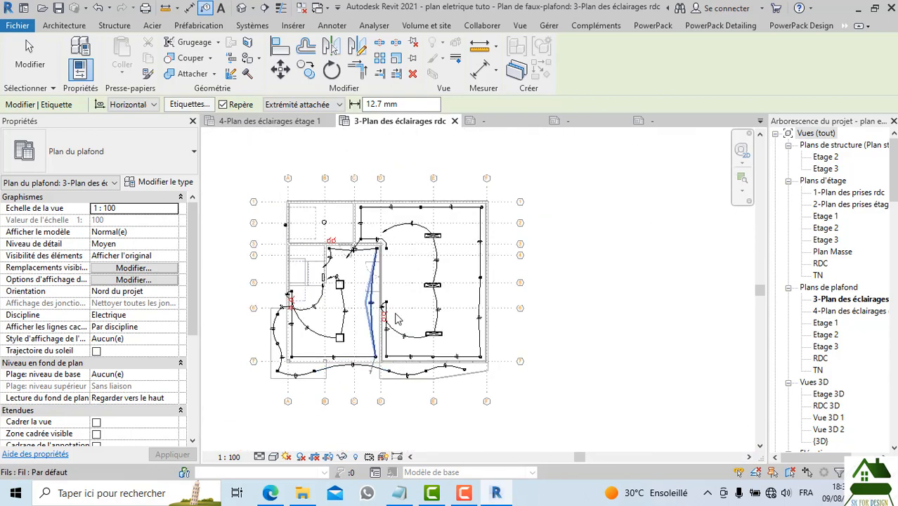
{"action": "scroll", "coordinate": [568, 205], "scroll_direction": "up", "scroll_amount": 2}
{"action": "scroll", "coordinate": [568, 205], "scroll_direction": "down", "scroll_amount": 3}
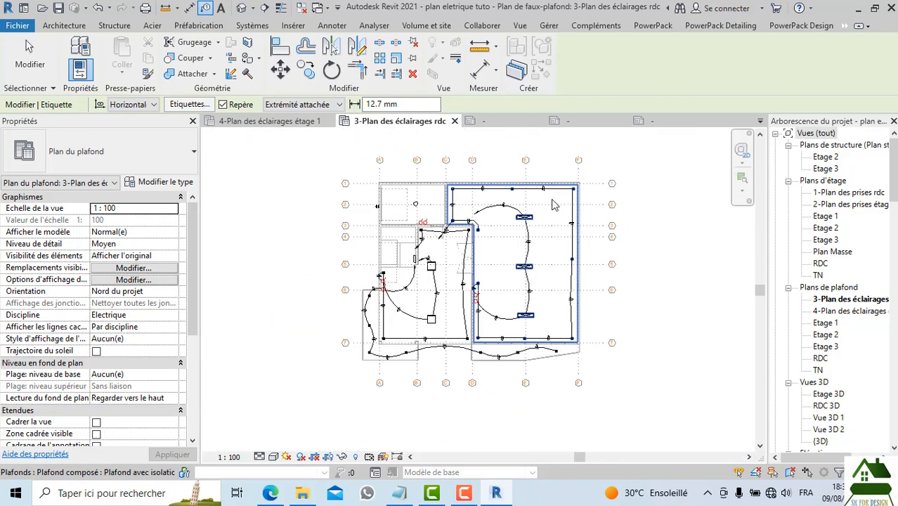
{"action": "scroll", "coordinate": [534, 203], "scroll_direction": "up", "scroll_amount": 3}
{"action": "scroll", "coordinate": [494, 257], "scroll_direction": "down", "scroll_amount": 3}
{"action": "key", "text": "Escape"}
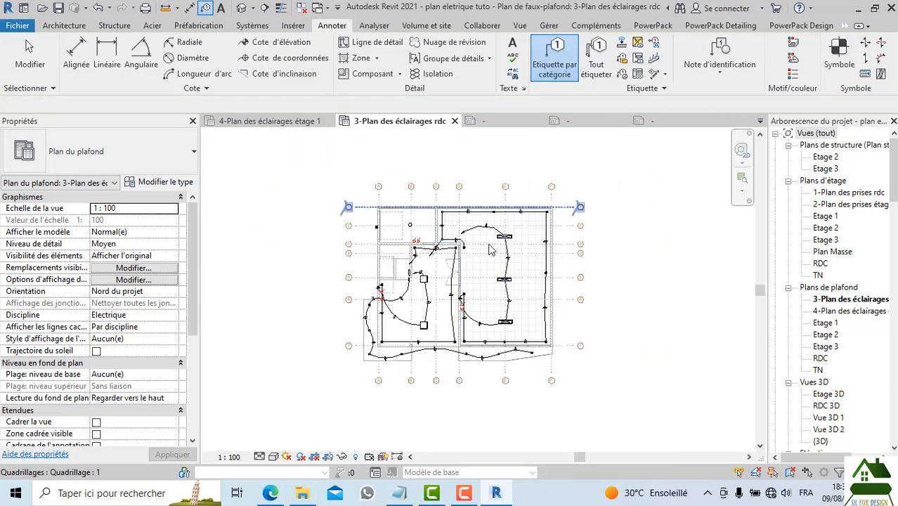
{"action": "scroll", "coordinate": [552, 256], "scroll_direction": "up", "scroll_amount": 4}
{"action": "scroll", "coordinate": [447, 263], "scroll_direction": "down", "scroll_amount": 2}
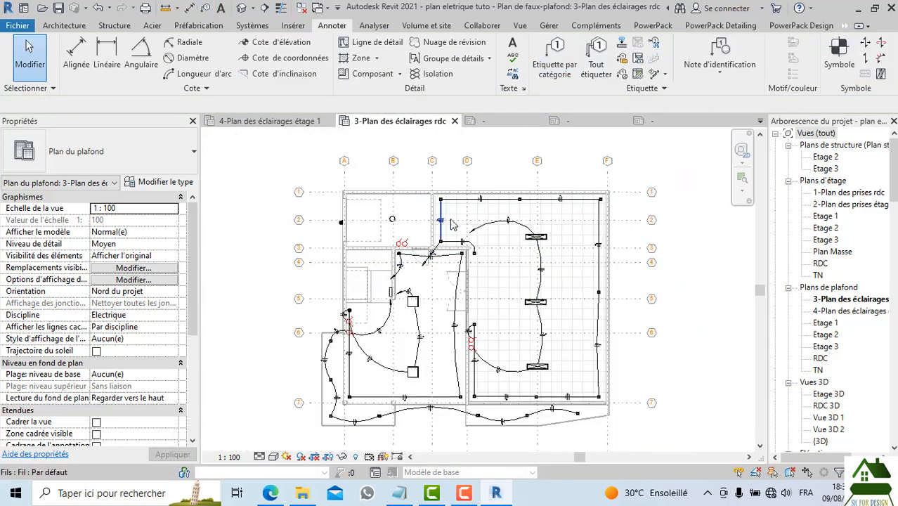
{"action": "scroll", "coordinate": [473, 270], "scroll_direction": "up", "scroll_amount": 3}
{"action": "scroll", "coordinate": [472, 267], "scroll_direction": "down", "scroll_amount": 4}
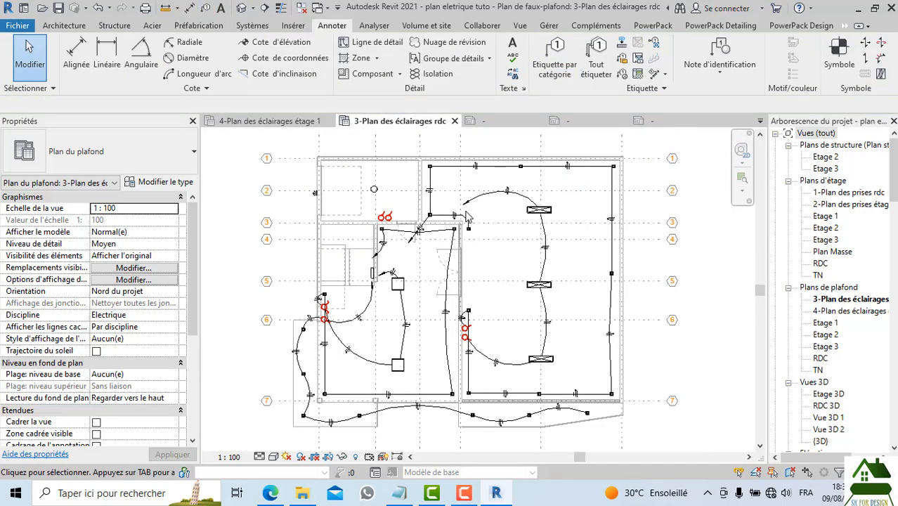
{"action": "scroll", "coordinate": [476, 265], "scroll_direction": "up", "scroll_amount": 3}
{"action": "scroll", "coordinate": [607, 289], "scroll_direction": "up", "scroll_amount": 2}
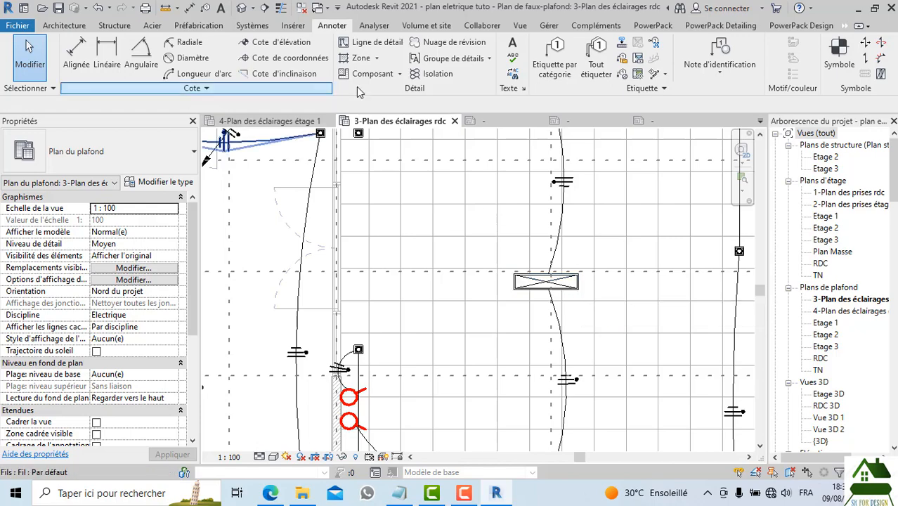
{"action": "left_click", "coordinate": [555, 55]}
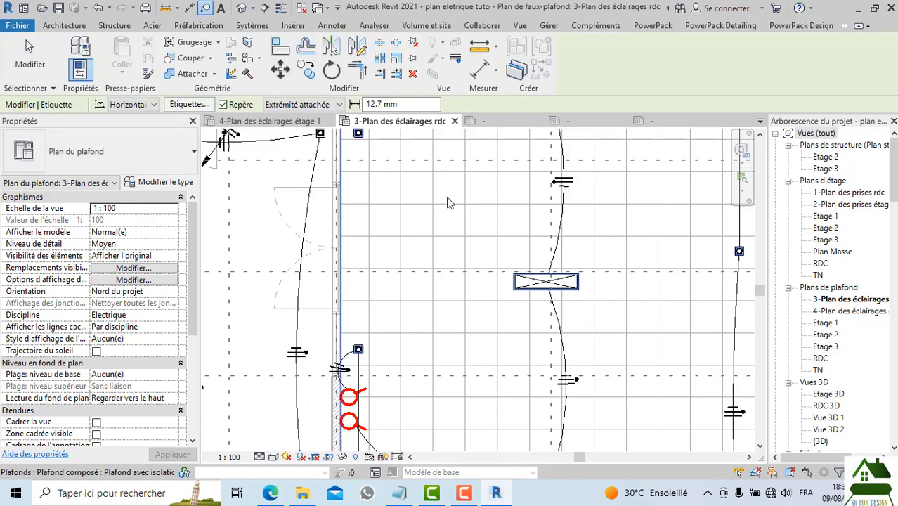
{"action": "scroll", "coordinate": [464, 201], "scroll_direction": "down", "scroll_amount": 3}
{"action": "scroll", "coordinate": [461, 203], "scroll_direction": "up", "scroll_amount": 4}
{"action": "scroll", "coordinate": [492, 241], "scroll_direction": "down", "scroll_amount": 3}
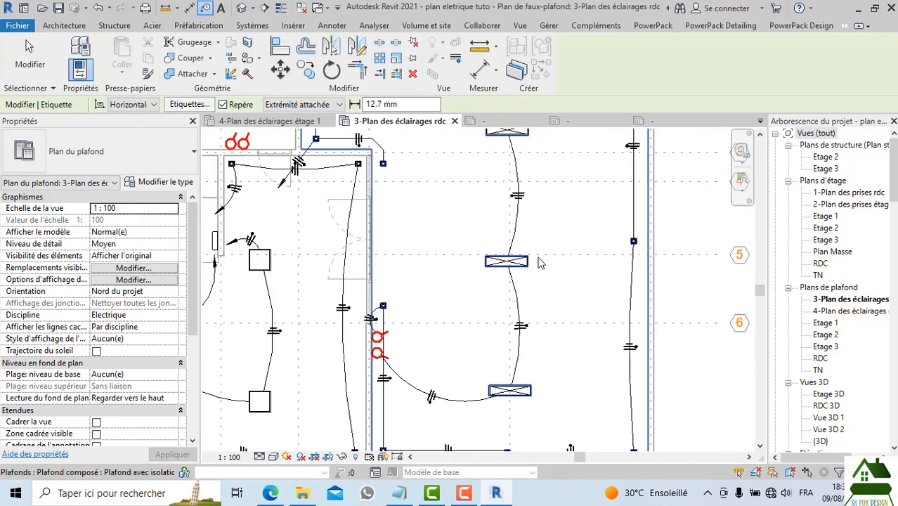
{"action": "key", "text": "Escape"}
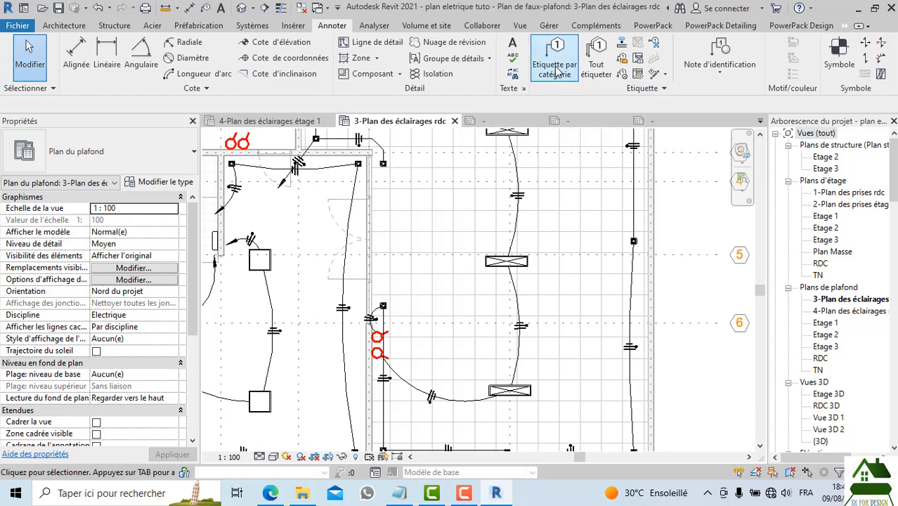
Start tagging all untagged elements and choose the luminaire tags category with the Etiquette de circuit de luminaires : m_Norme type
{"action": "left_click", "coordinate": [592, 59]}
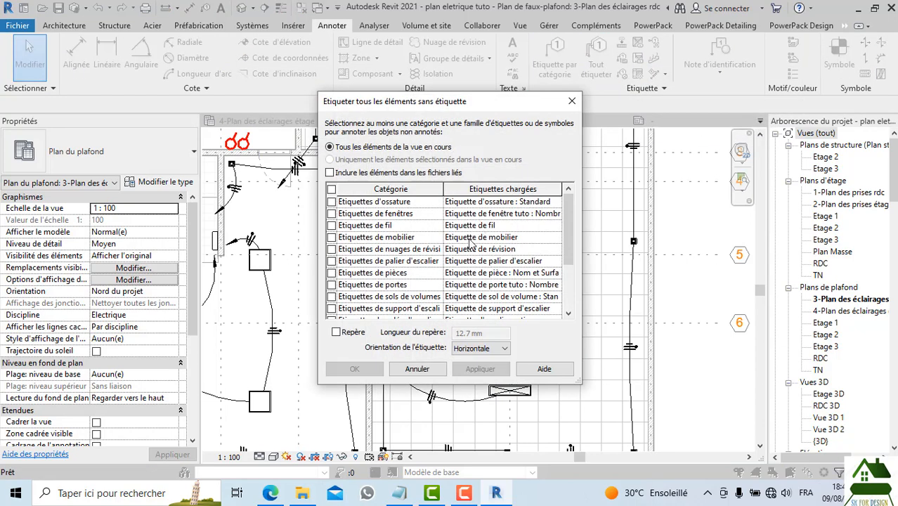
{"action": "scroll", "coordinate": [472, 243], "scroll_direction": "down", "scroll_amount": 1}
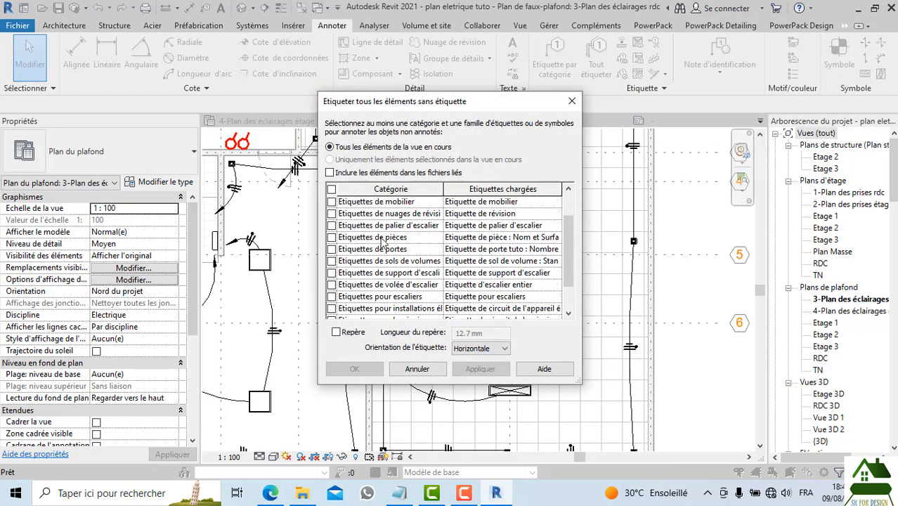
{"action": "scroll", "coordinate": [383, 243], "scroll_direction": "down", "scroll_amount": 1}
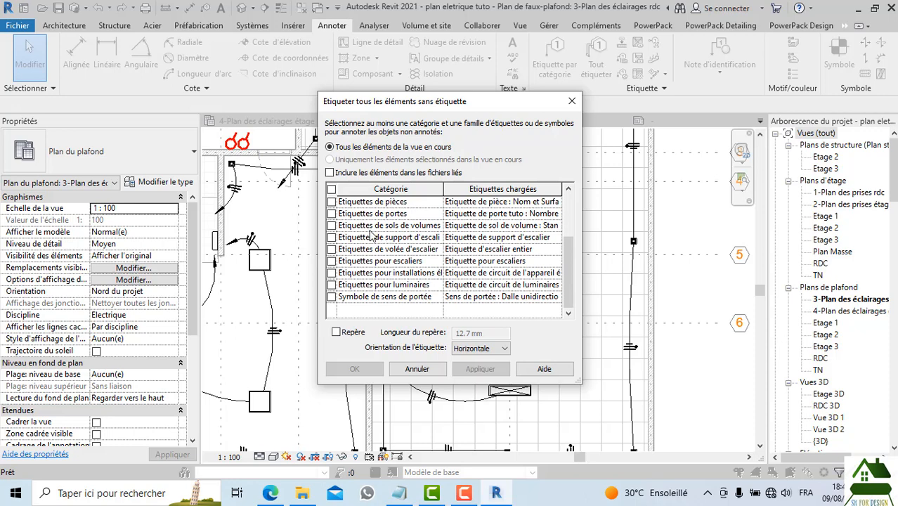
{"action": "left_click", "coordinate": [331, 285]}
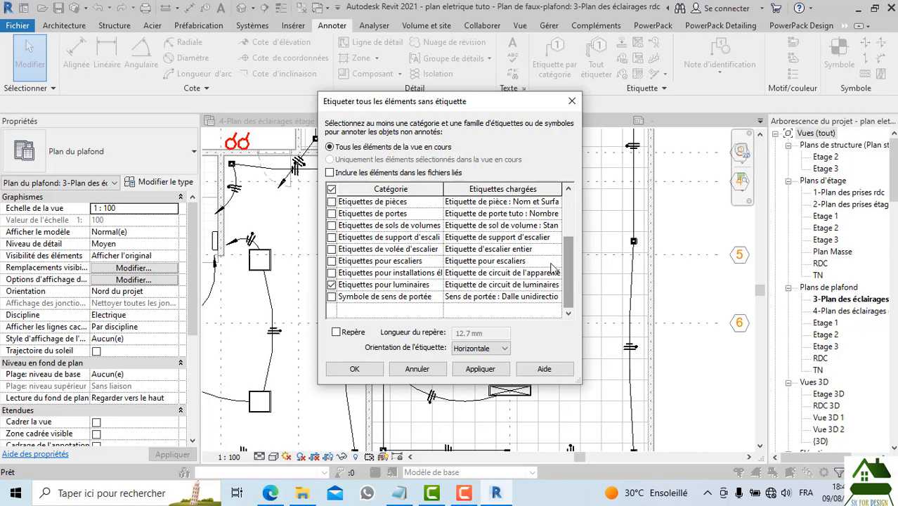
{"action": "left_click", "coordinate": [557, 285]}
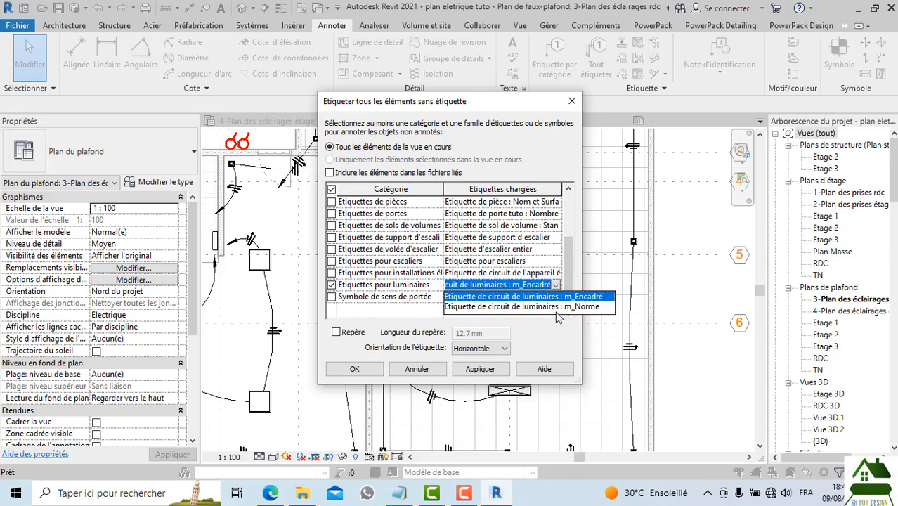
{"action": "left_click", "coordinate": [556, 307]}
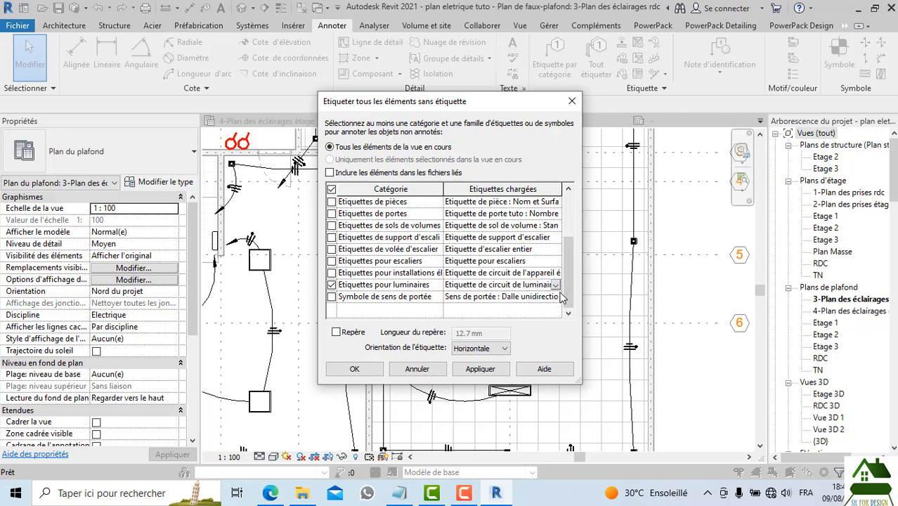
Enable the leader with a length of 8 mm and apply the tags to all luminaires in the current view
{"action": "left_click", "coordinate": [490, 367]}
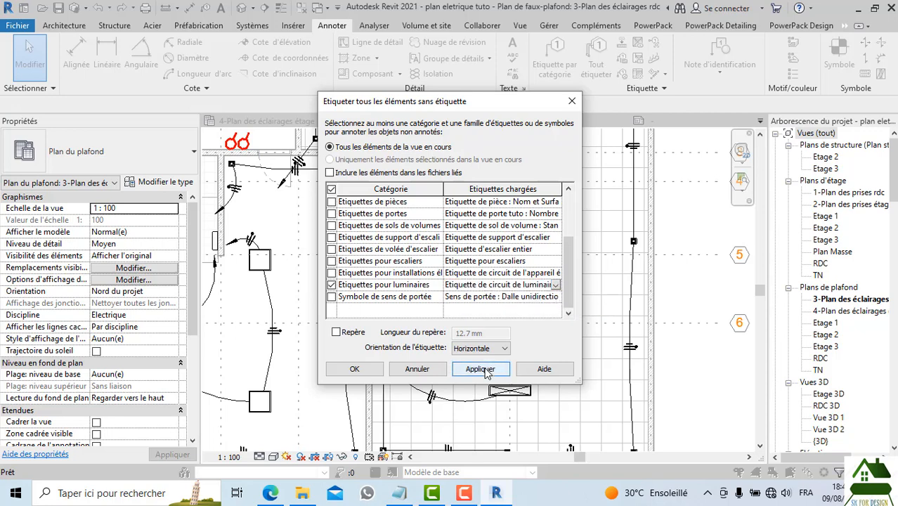
{"action": "left_click", "coordinate": [335, 332]}
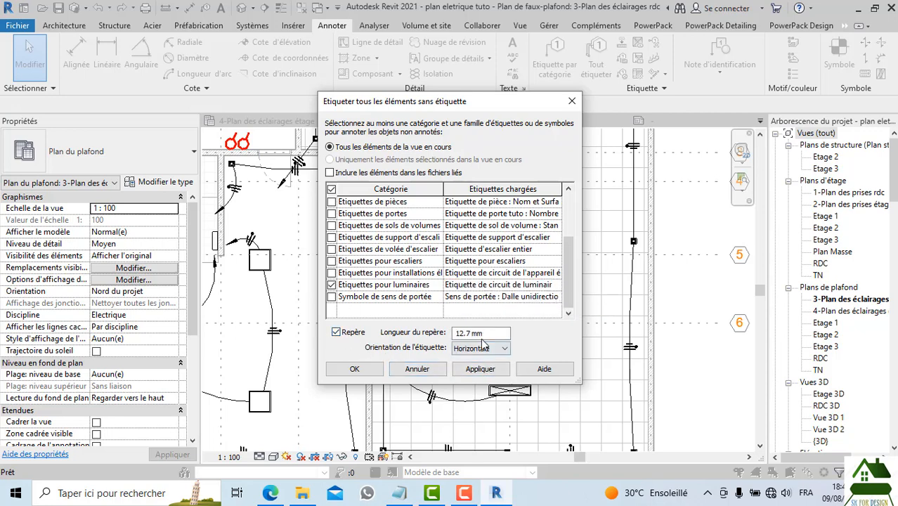
{"action": "left_click_drag", "start_coordinate": [485, 333], "coordinate": [363, 341]}
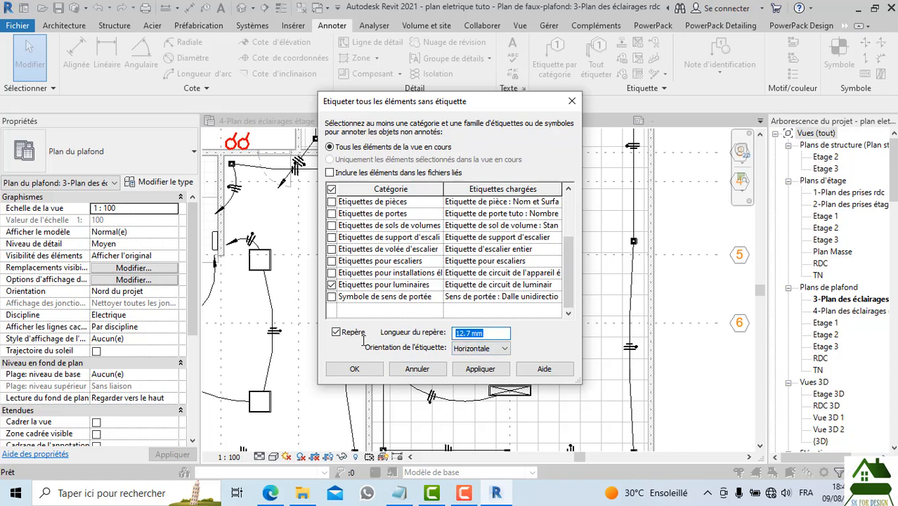
{"action": "type", "text": "8"}
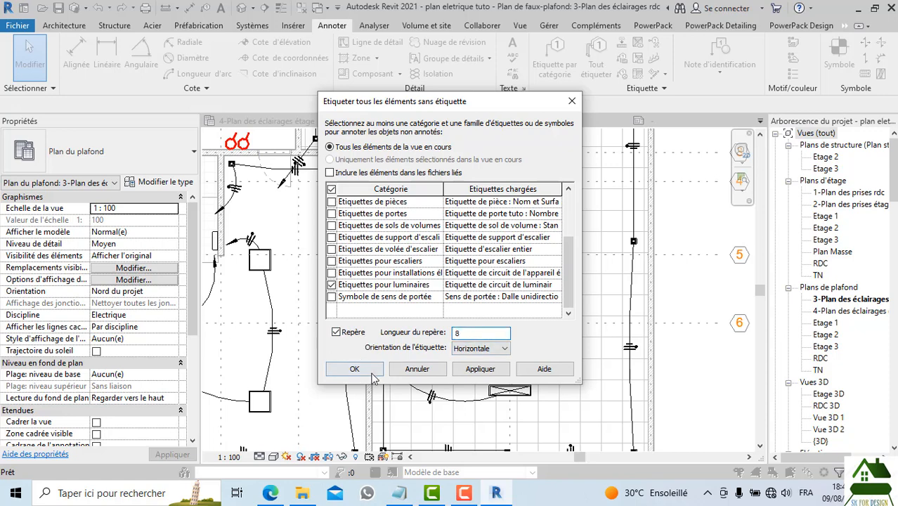
{"action": "left_click", "coordinate": [355, 369]}
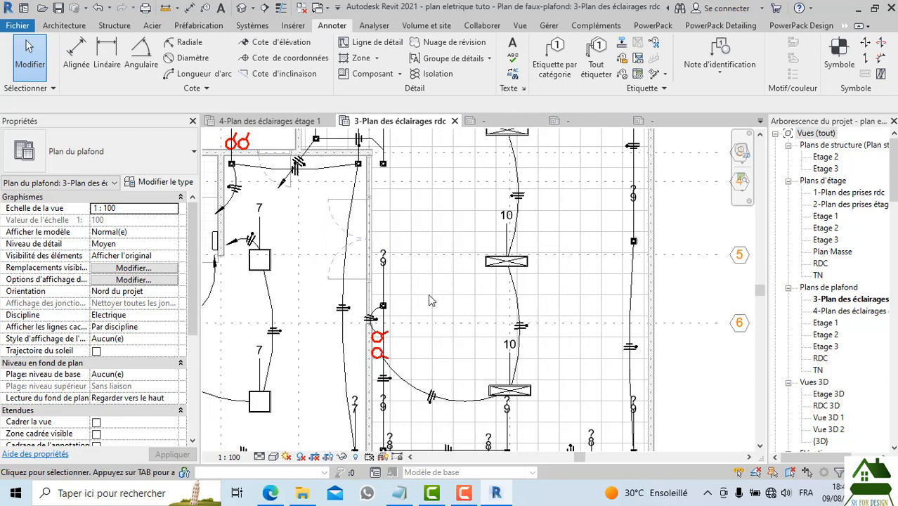
Examine the luminaire tags placed across the 3-Plan des éclairages rdc view
{"action": "scroll", "coordinate": [430, 294], "scroll_direction": "down", "scroll_amount": 3}
{"action": "scroll", "coordinate": [486, 175], "scroll_direction": "up", "scroll_amount": 6}
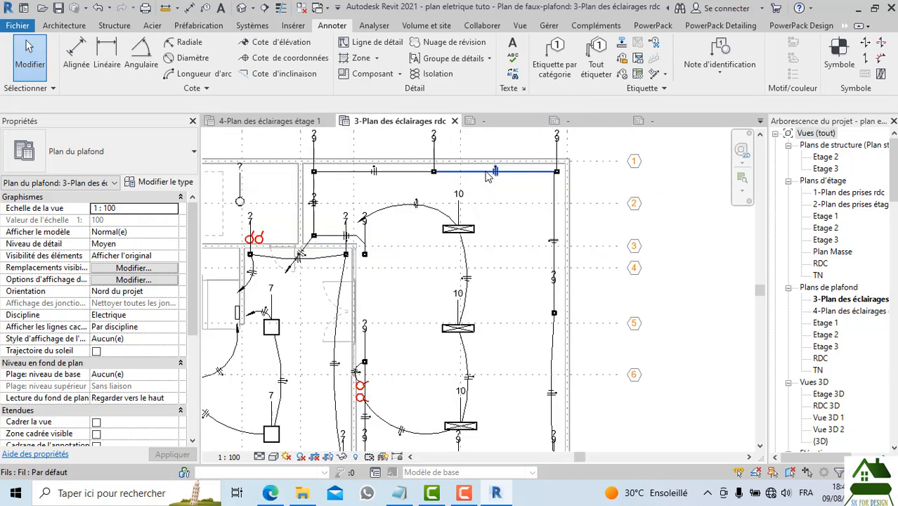
{"action": "scroll", "coordinate": [481, 304], "scroll_direction": "down", "scroll_amount": 5}
{"action": "scroll", "coordinate": [476, 196], "scroll_direction": "up", "scroll_amount": 5}
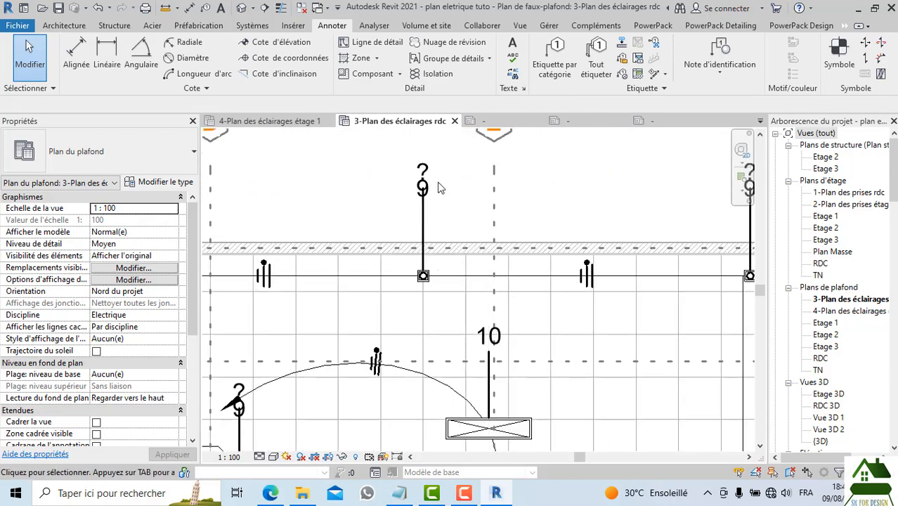
{"action": "scroll", "coordinate": [468, 232], "scroll_direction": "down", "scroll_amount": 3}
{"action": "scroll", "coordinate": [463, 250], "scroll_direction": "up", "scroll_amount": 3}
{"action": "scroll", "coordinate": [464, 249], "scroll_direction": "down", "scroll_amount": 3}
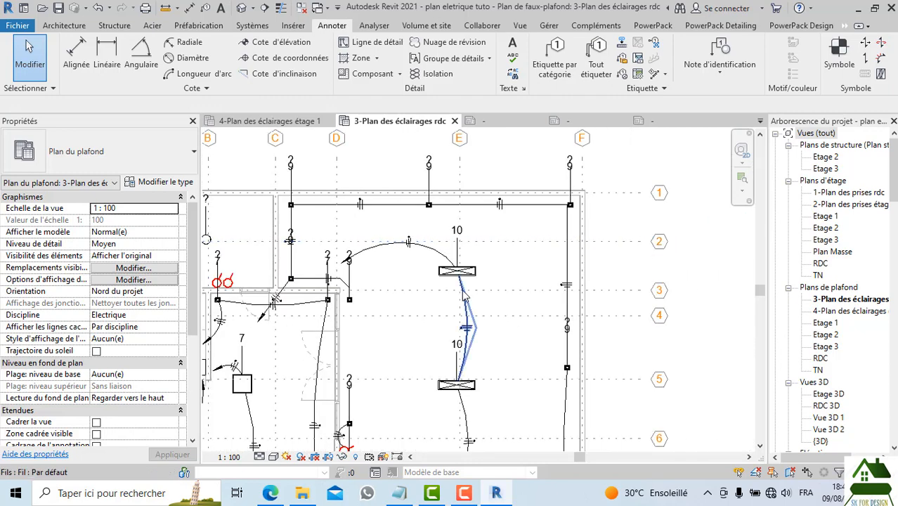
Open the family of the tag on the uppermost rectangular luminaire for editing, and open its norme label's parameter settings
{"action": "scroll", "coordinate": [475, 286], "scroll_direction": "up", "scroll_amount": 3}
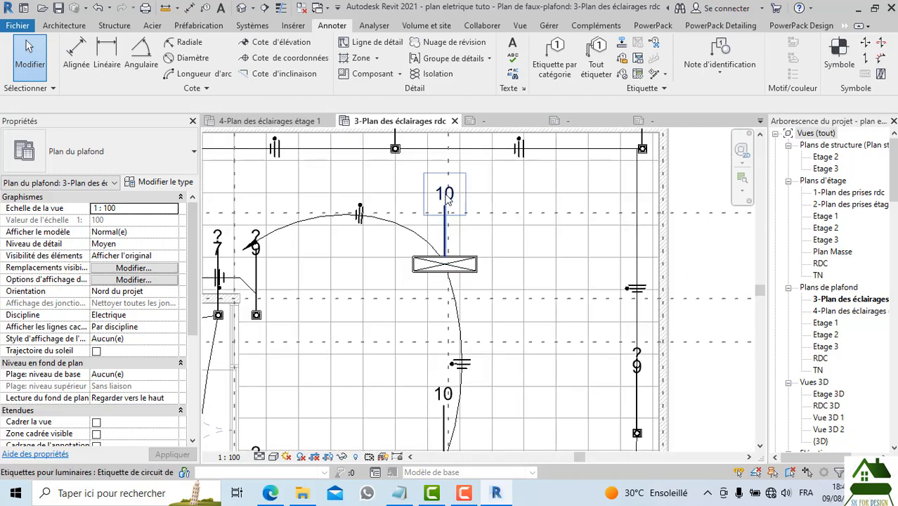
{"action": "left_click", "coordinate": [446, 198]}
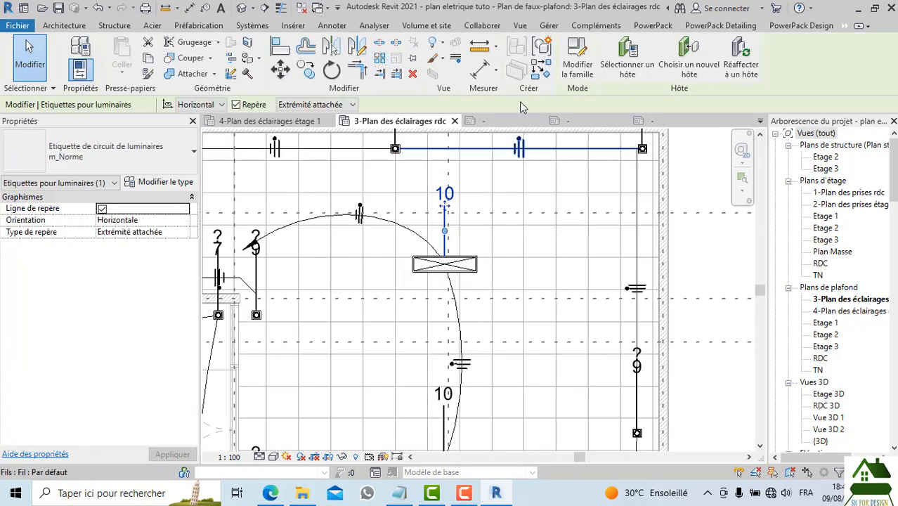
{"action": "left_click", "coordinate": [577, 60]}
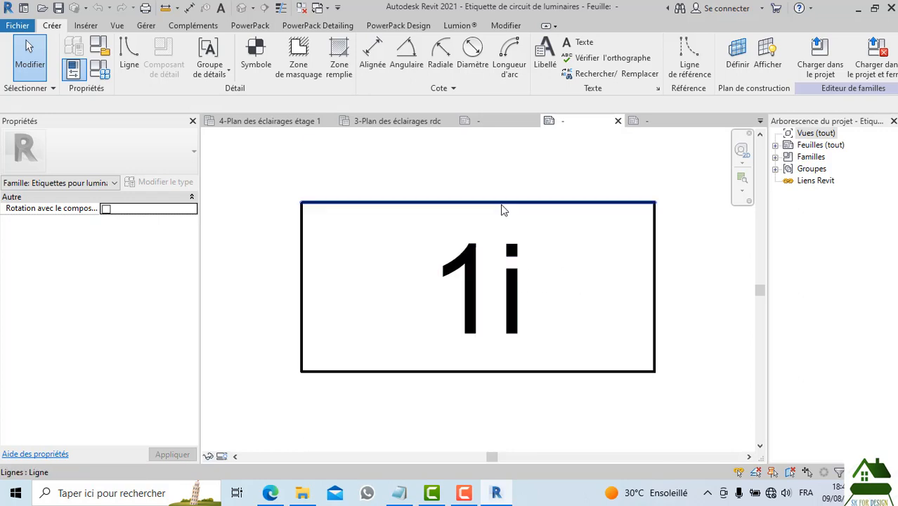
{"action": "left_click", "coordinate": [519, 169]}
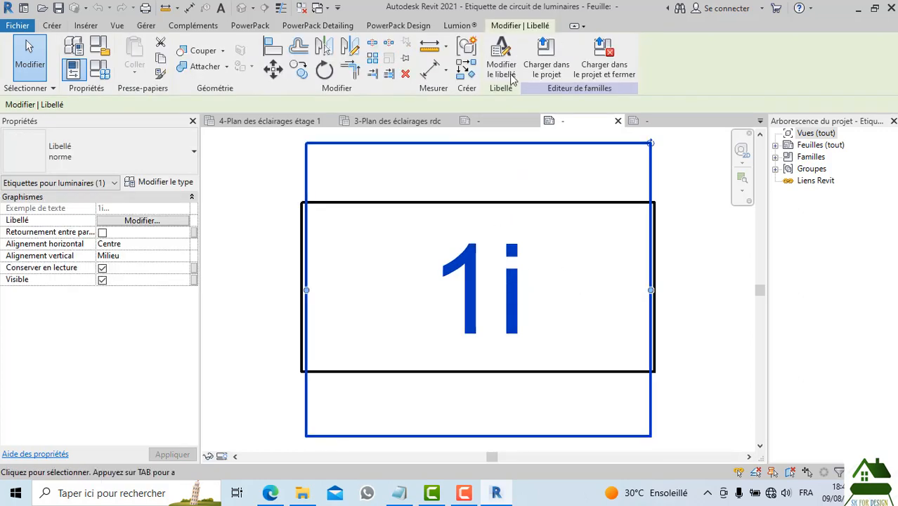
{"action": "double_click", "coordinate": [553, 214]}
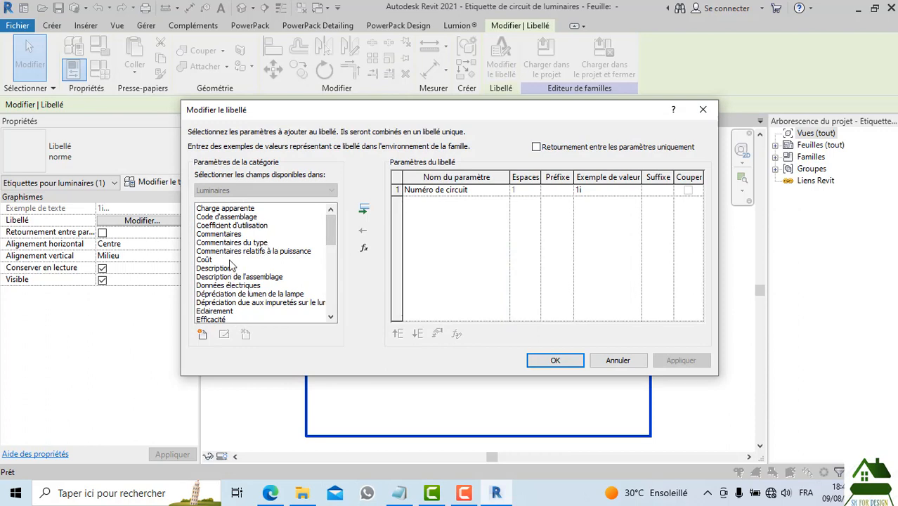
Add the Marque de type parameter to the luminaire tag's label
{"action": "left_click", "coordinate": [226, 235]}
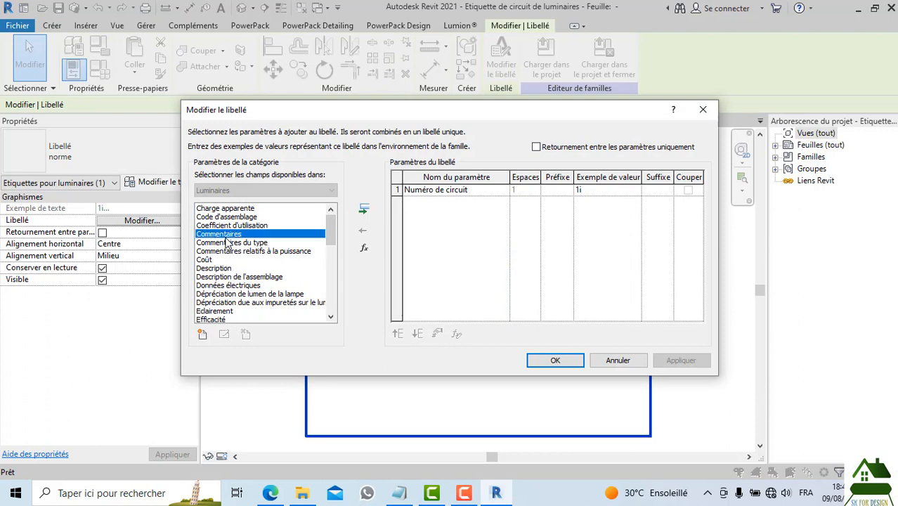
{"action": "scroll", "coordinate": [233, 281], "scroll_direction": "down", "scroll_amount": 4}
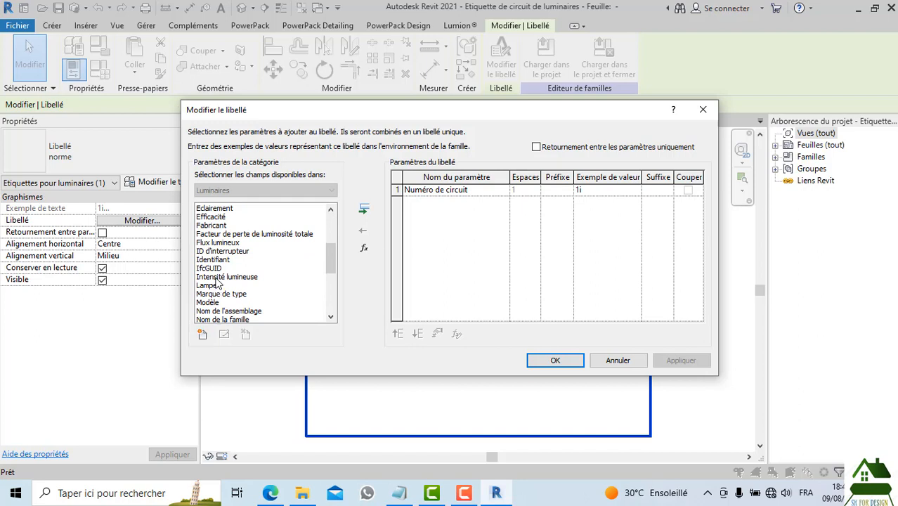
{"action": "scroll", "coordinate": [217, 285], "scroll_direction": "down", "scroll_amount": 1}
{"action": "left_click", "coordinate": [221, 268]}
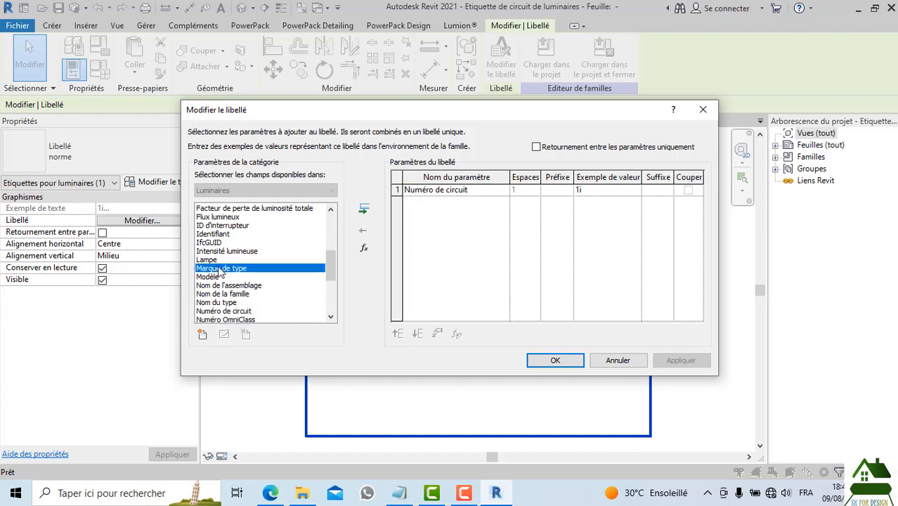
{"action": "left_click", "coordinate": [360, 211]}
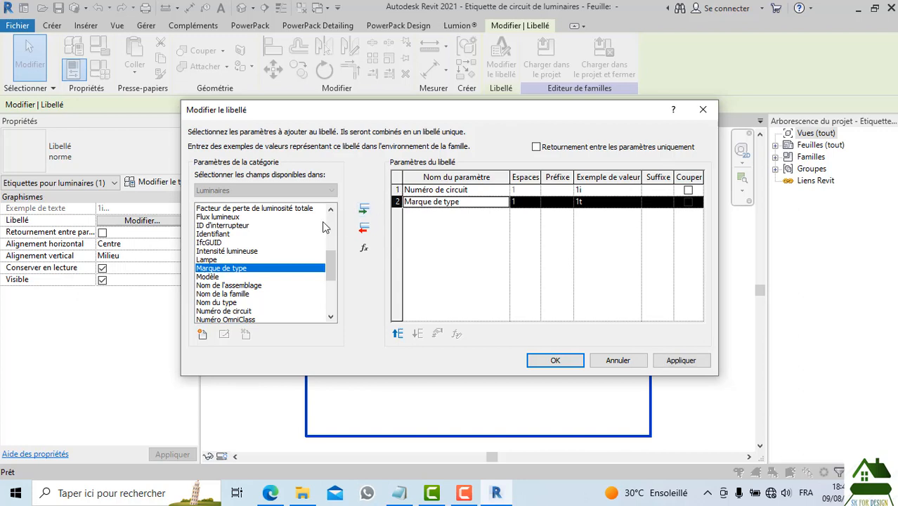
Review the remaining available parameters, remove Numéro de circuit from the label and accept the label changes
{"action": "scroll", "coordinate": [225, 274], "scroll_direction": "down", "scroll_amount": 1}
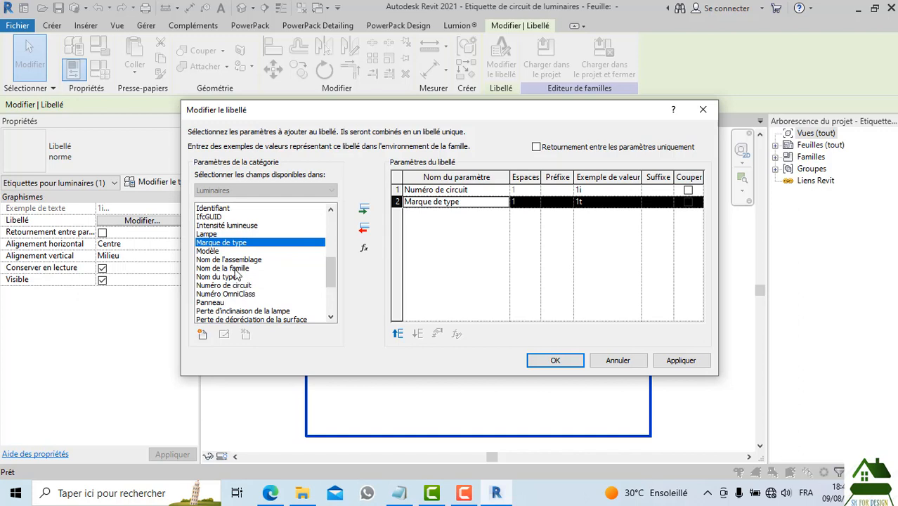
{"action": "scroll", "coordinate": [242, 291], "scroll_direction": "down", "scroll_amount": 1}
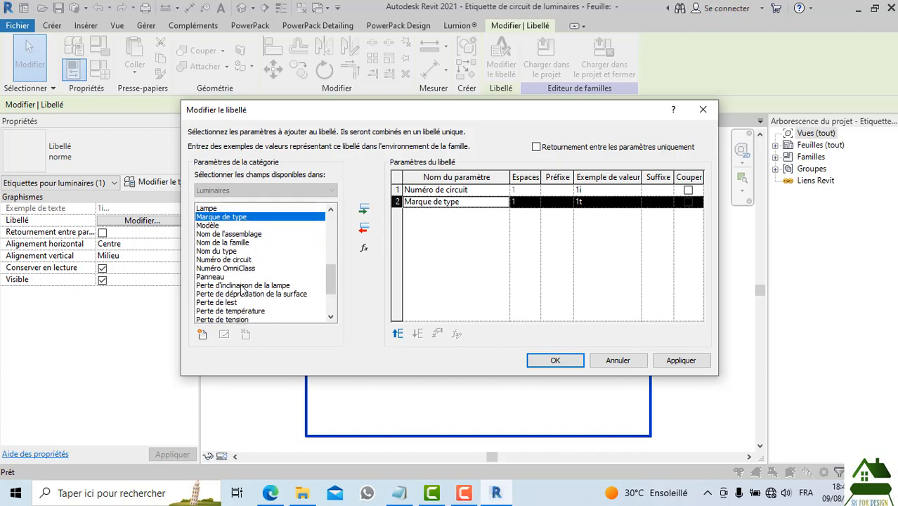
{"action": "scroll", "coordinate": [248, 302], "scroll_direction": "down", "scroll_amount": 1}
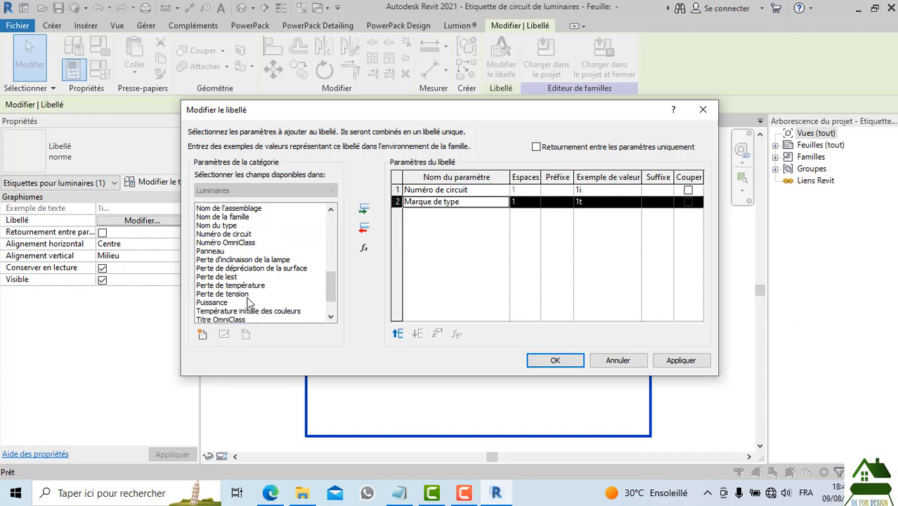
{"action": "scroll", "coordinate": [205, 312], "scroll_direction": "down", "scroll_amount": 1}
{"action": "scroll", "coordinate": [209, 313], "scroll_direction": "down", "scroll_amount": 1}
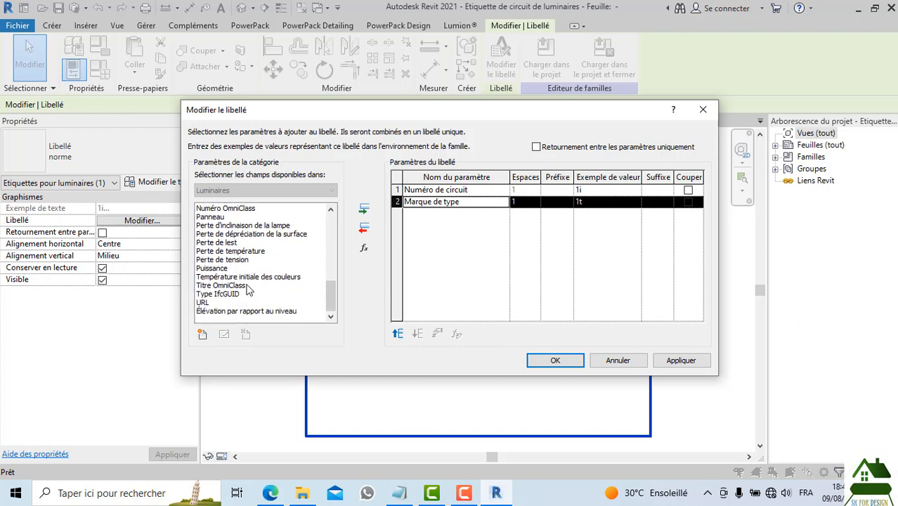
{"action": "left_click", "coordinate": [397, 190]}
{"action": "left_click", "coordinate": [363, 228]}
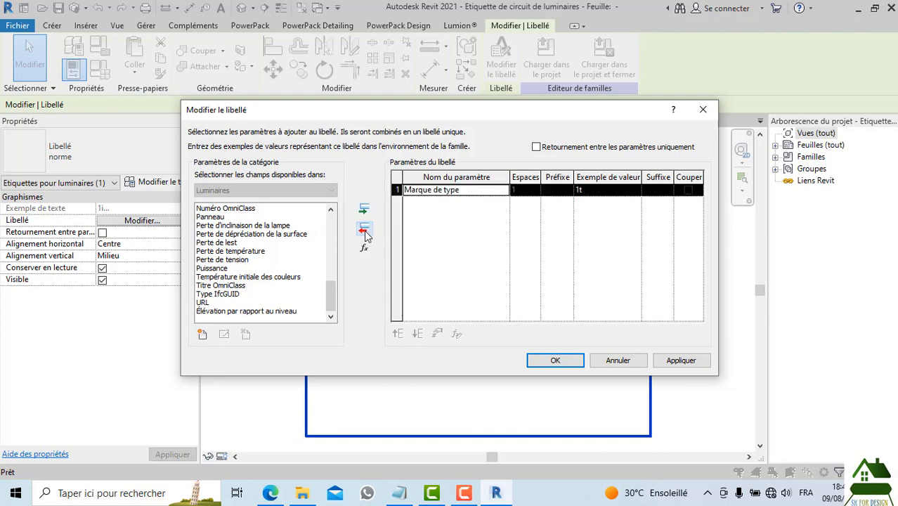
{"action": "left_click", "coordinate": [582, 358]}
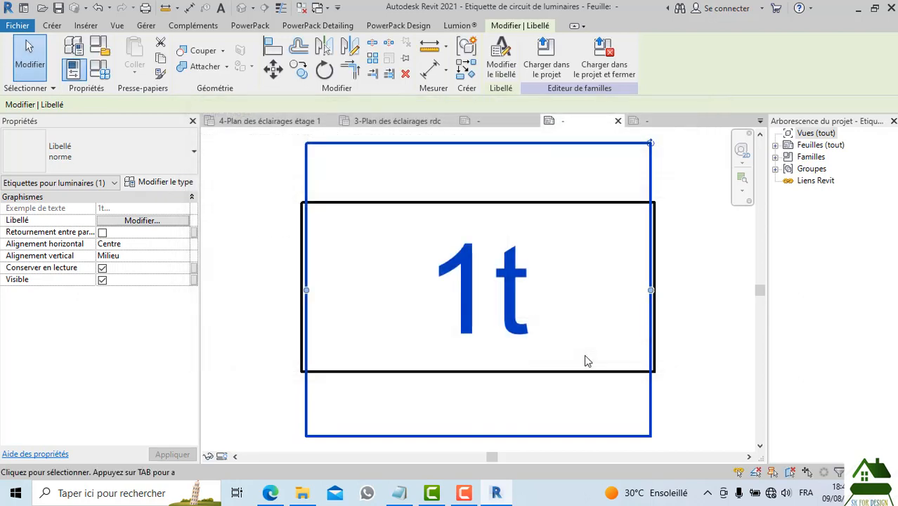
Set the norme label type's text font to Tahoma and its text size to 2 mm
{"action": "scroll", "coordinate": [421, 308], "scroll_direction": "down", "scroll_amount": 3}
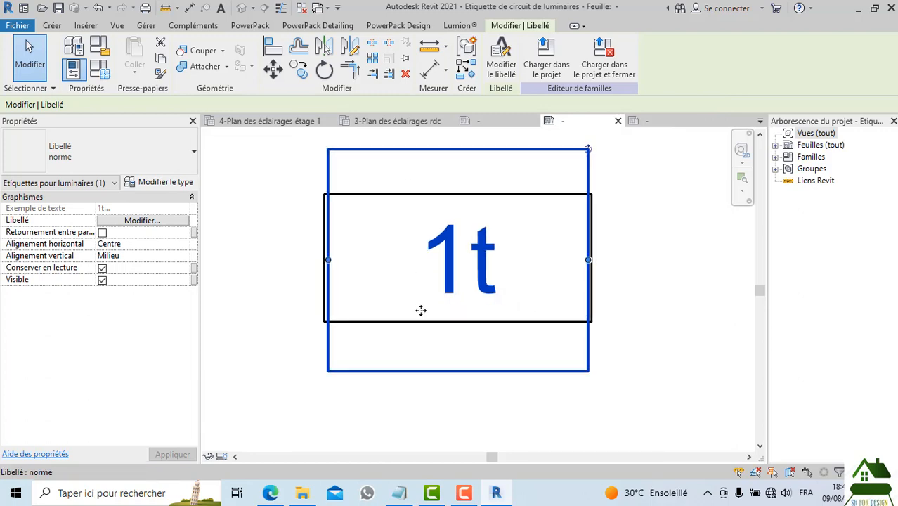
{"action": "left_click", "coordinate": [440, 380]}
{"action": "left_click", "coordinate": [433, 295]}
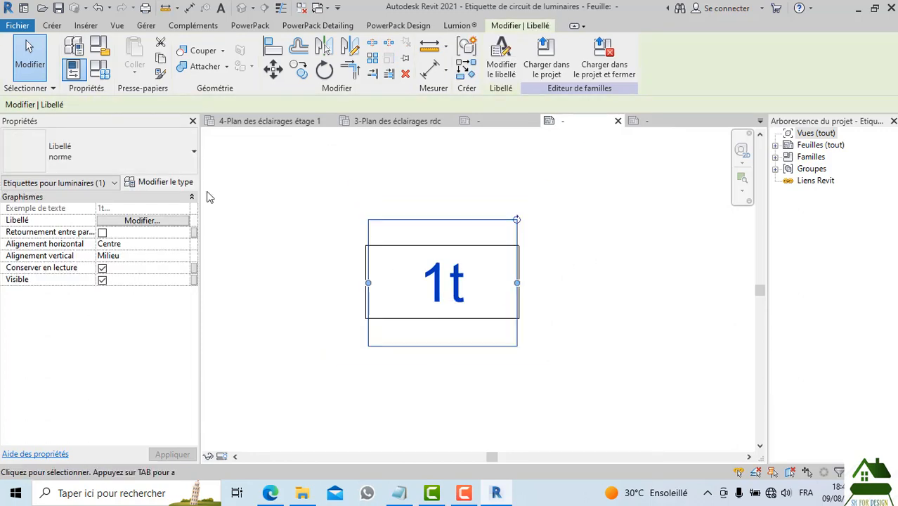
{"action": "left_click", "coordinate": [166, 182]}
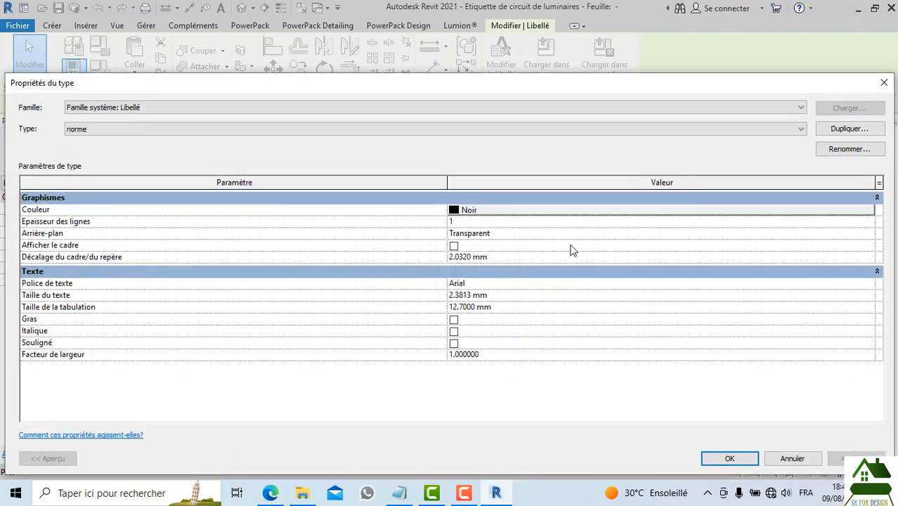
{"action": "left_click", "coordinate": [874, 284]}
{"action": "left_click", "coordinate": [869, 284]}
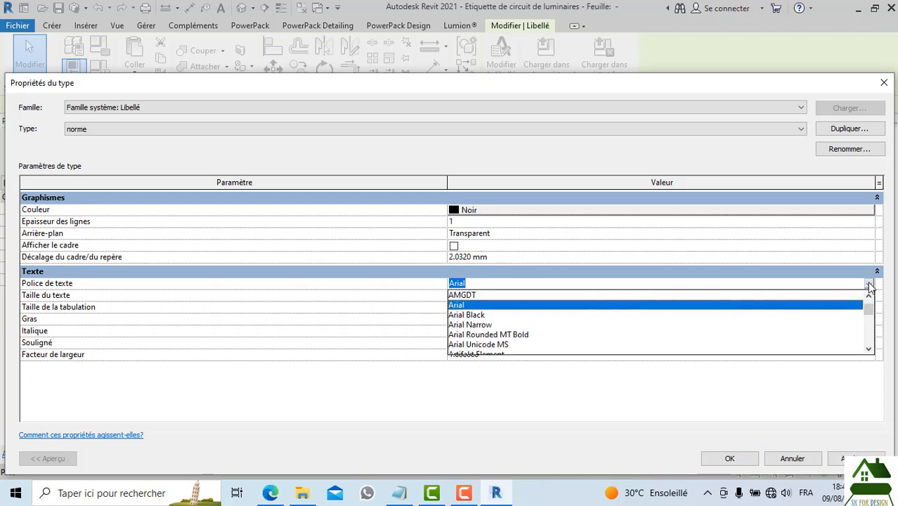
{"action": "type", "text": "t"}
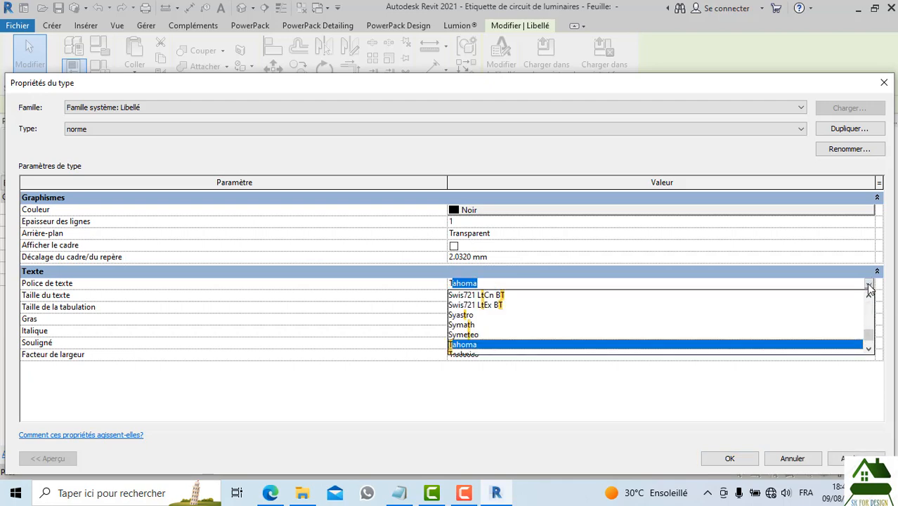
{"action": "left_click", "coordinate": [475, 345]}
{"action": "left_click", "coordinate": [502, 298]}
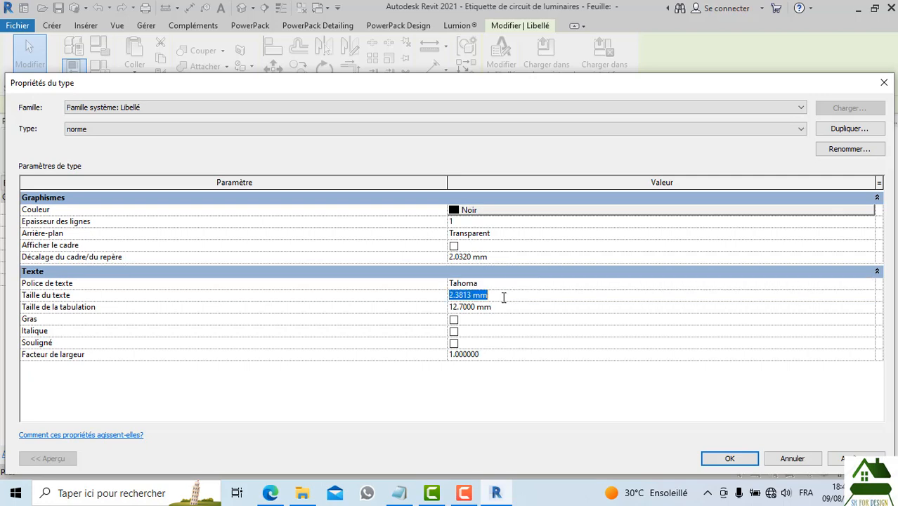
{"action": "type", "text": "1"}
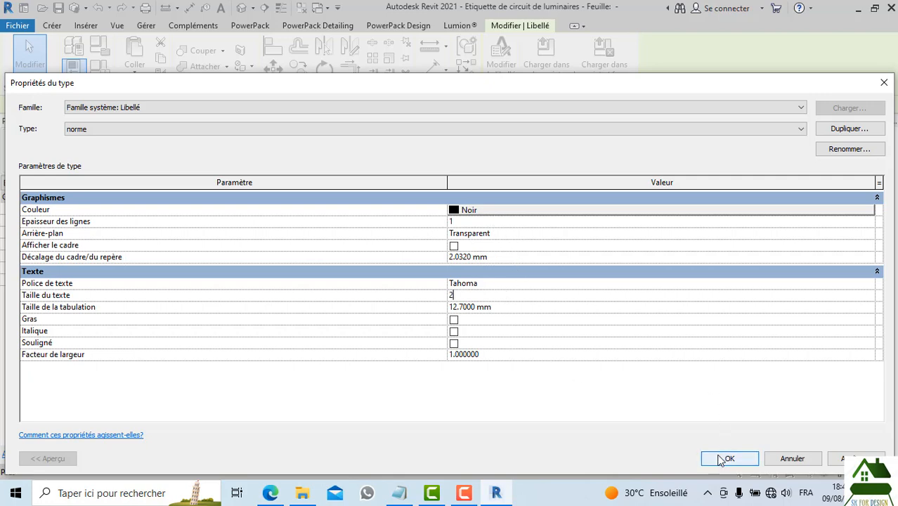
{"action": "left_click", "coordinate": [717, 457]}
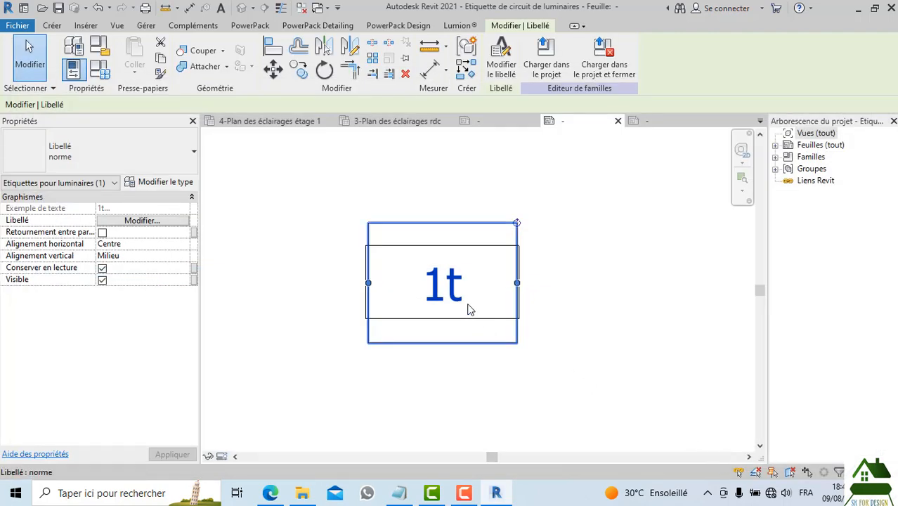
Set the sample value of the label's Marque de type parameter to F12
{"action": "left_click", "coordinate": [501, 64]}
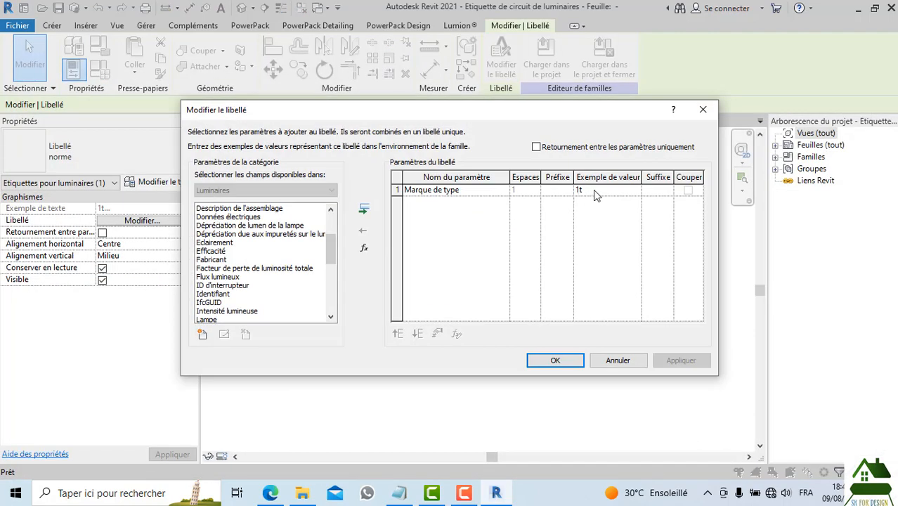
{"action": "left_click", "coordinate": [595, 190]}
{"action": "type", "text": "F12"}
{"action": "left_click", "coordinate": [576, 361]}
{"action": "left_click", "coordinate": [573, 362]}
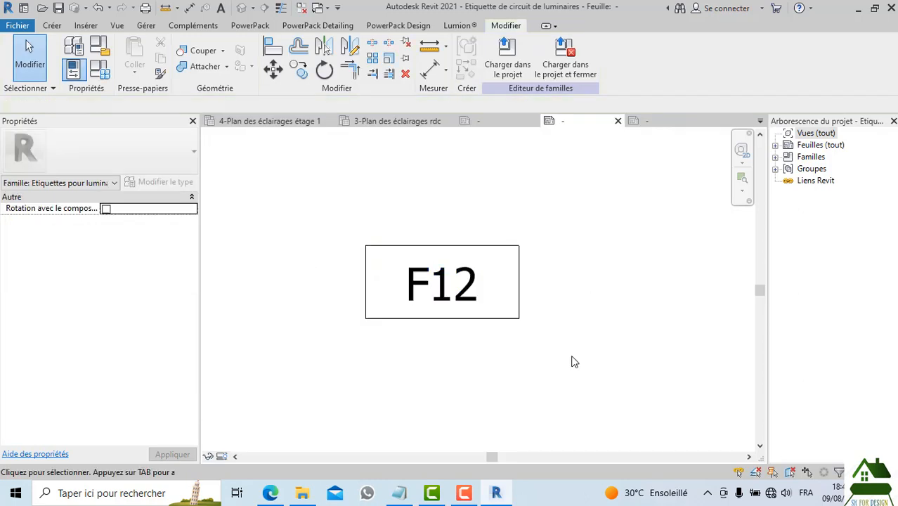
{"action": "left_click", "coordinate": [412, 273]}
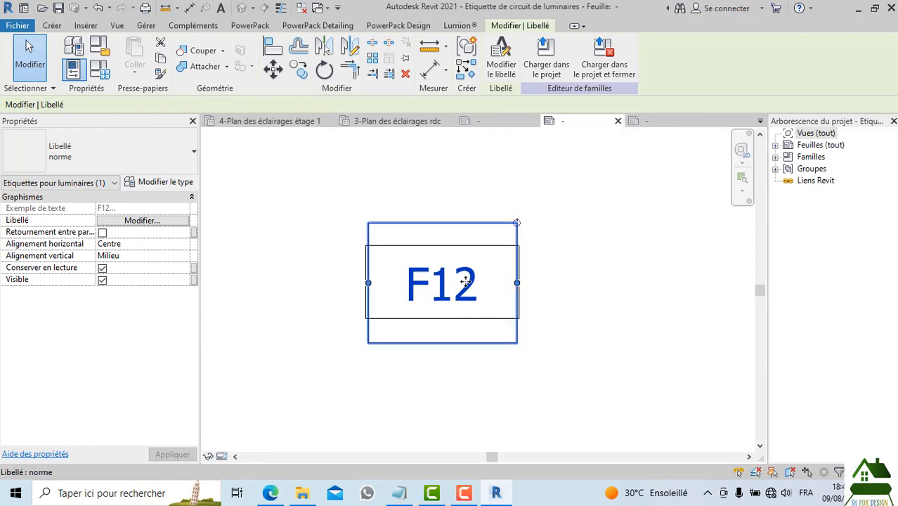
Save the tag family as a new family file, replacing "de circuit de" in its name with the author's surname
{"action": "left_click", "coordinate": [25, 28]}
{"action": "mouse_move", "coordinate": [66, 182]}
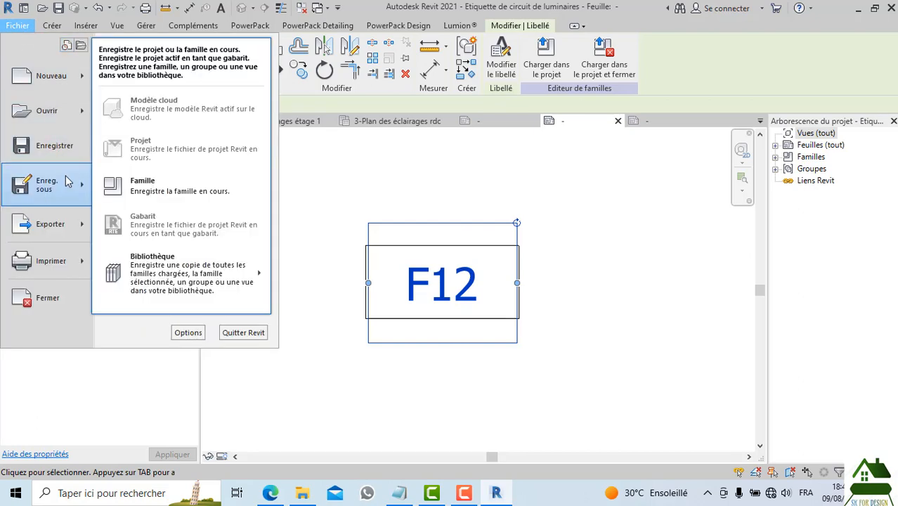
{"action": "left_click", "coordinate": [166, 181]}
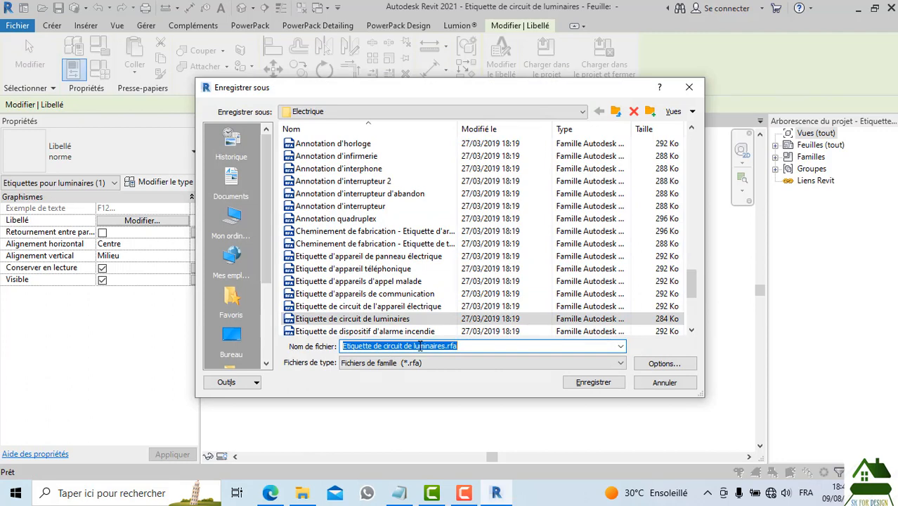
{"action": "left_click", "coordinate": [419, 346]}
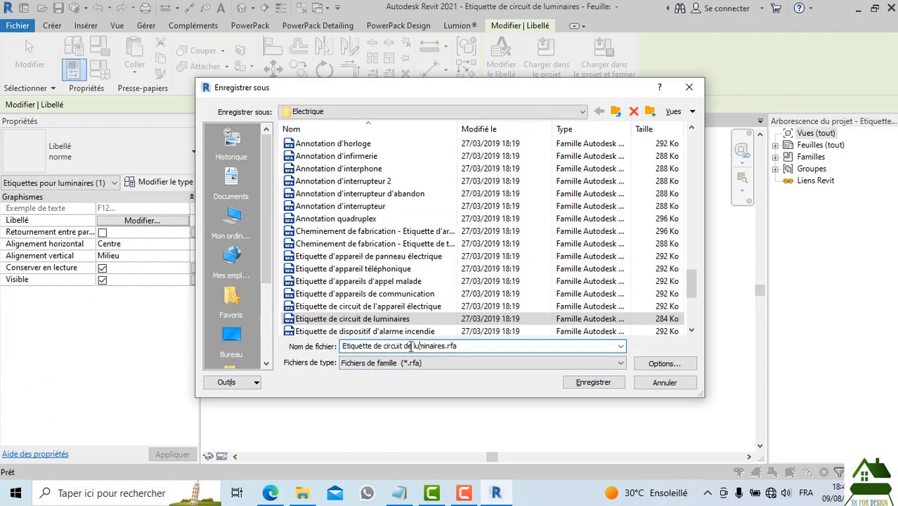
{"action": "left_click_drag", "start_coordinate": [412, 346], "coordinate": [377, 347]}
{"action": "type", "text": "SAKHO"}
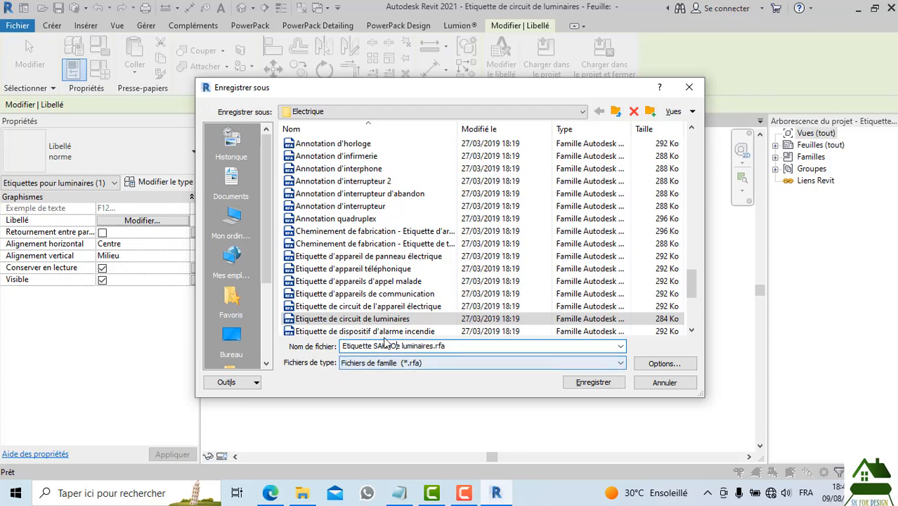
{"action": "left_click", "coordinate": [401, 346]}
{"action": "key", "text": "BackSpace"}
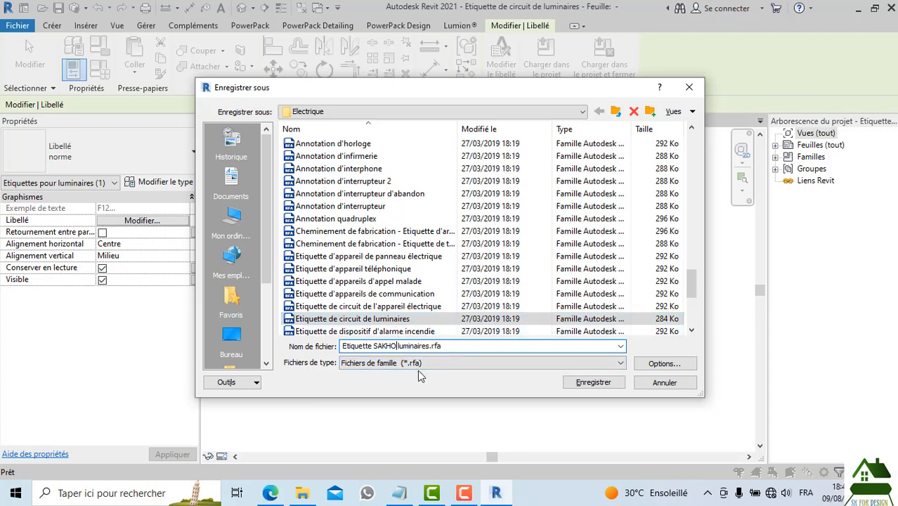
{"action": "left_click", "coordinate": [657, 363]}
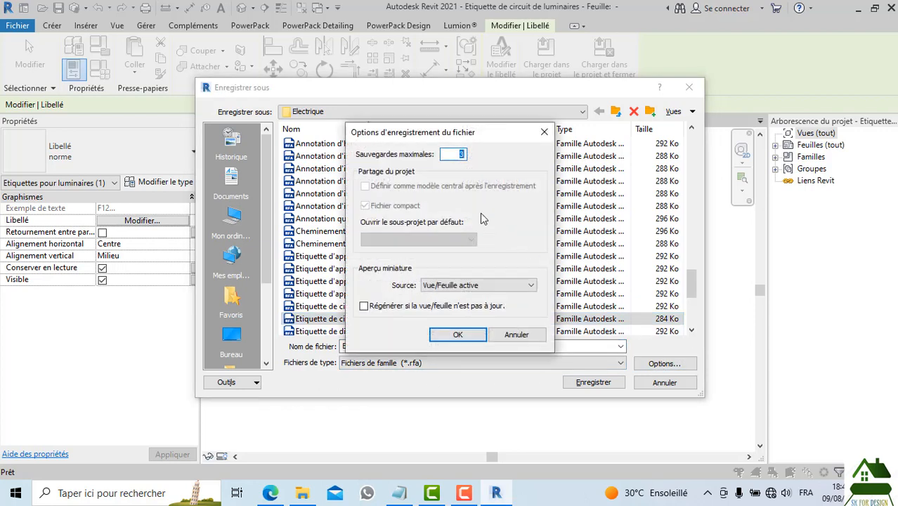
{"action": "left_click", "coordinate": [457, 334]}
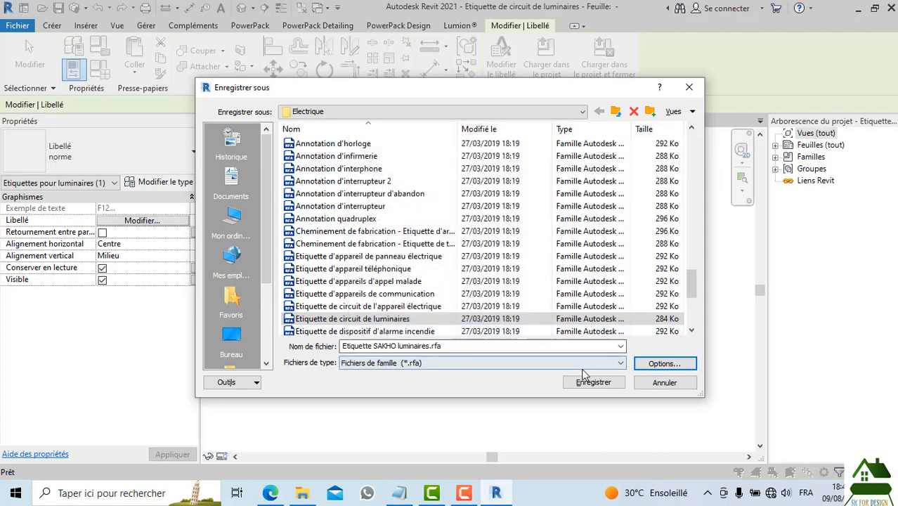
{"action": "left_click", "coordinate": [594, 382]}
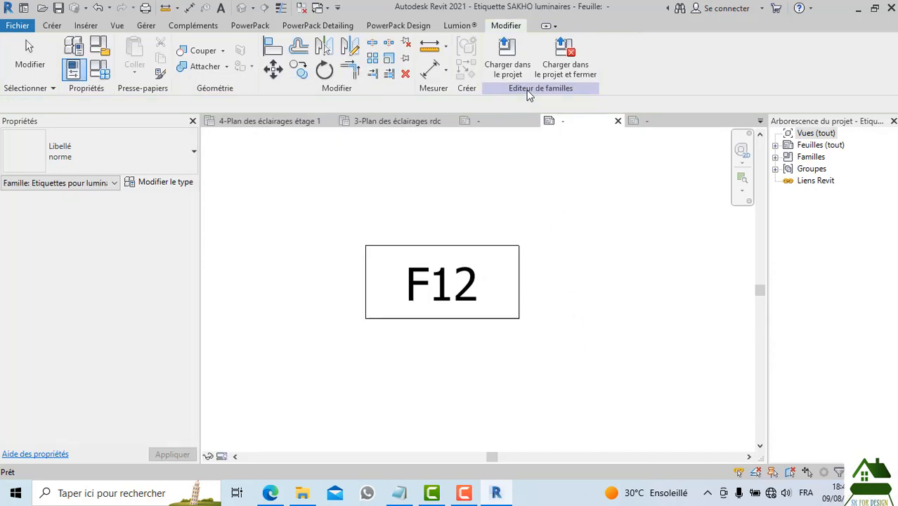
Load the saved tag family into the plan eletrique tuto.rvt project and end the active tagging command
{"action": "left_click", "coordinate": [524, 59]}
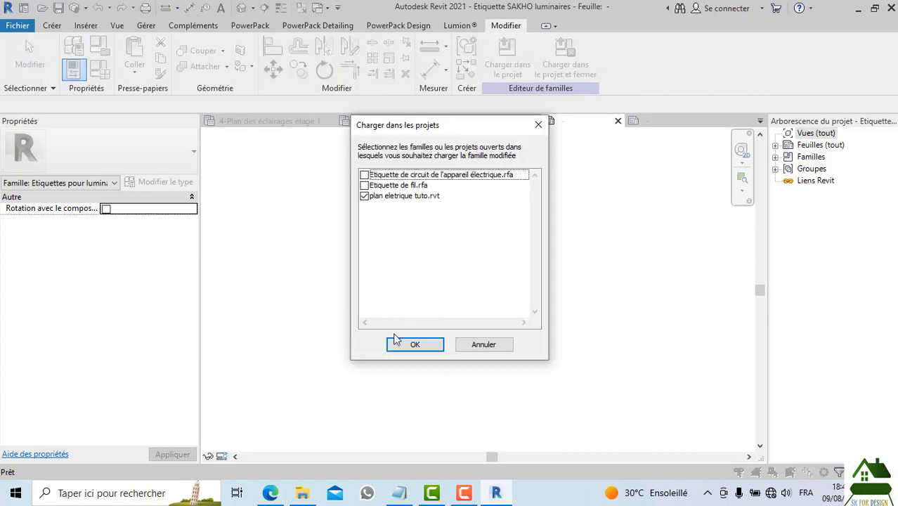
{"action": "left_click", "coordinate": [415, 345]}
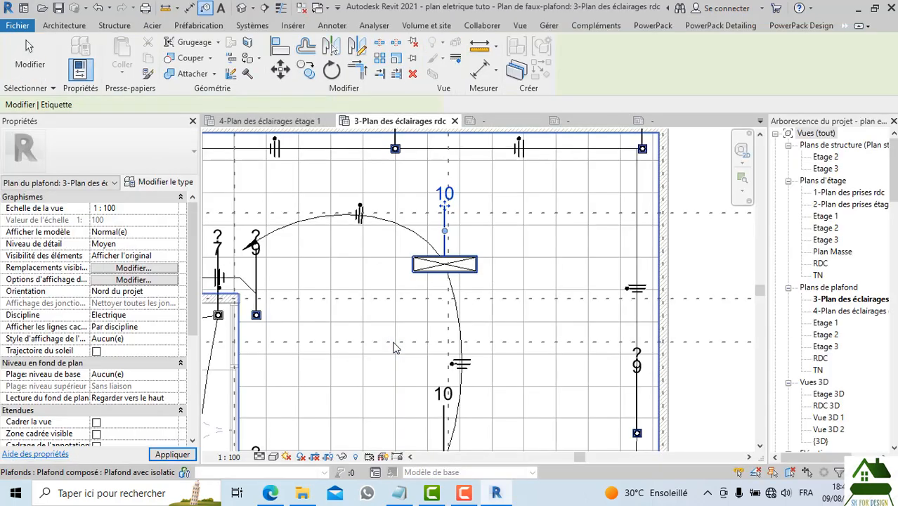
{"action": "scroll", "coordinate": [492, 281], "scroll_direction": "down", "scroll_amount": 2}
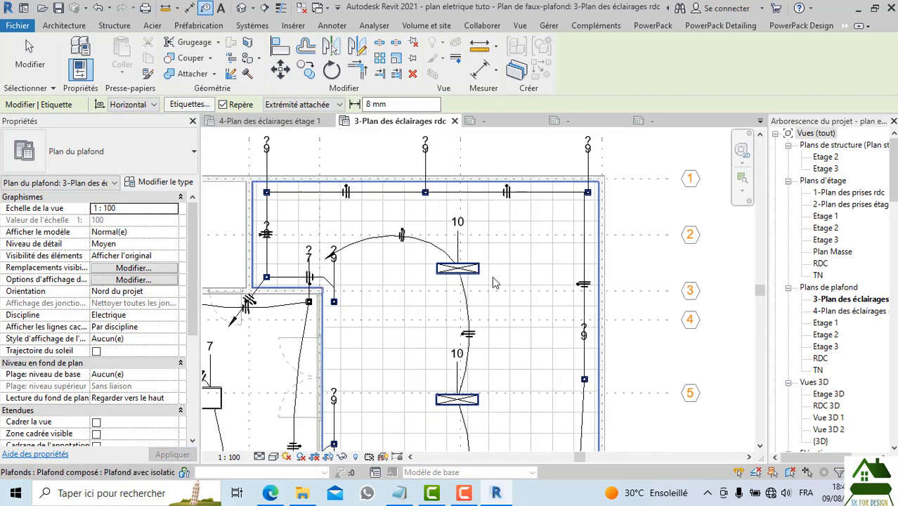
{"action": "scroll", "coordinate": [494, 283], "scroll_direction": "up", "scroll_amount": 1}
{"action": "key", "text": "Escape"}
Select all matching luminaire tags visible in the 3-Plan des éclairages rdc view and change them to the new family's m_Norme type
{"action": "left_click", "coordinate": [448, 207]}
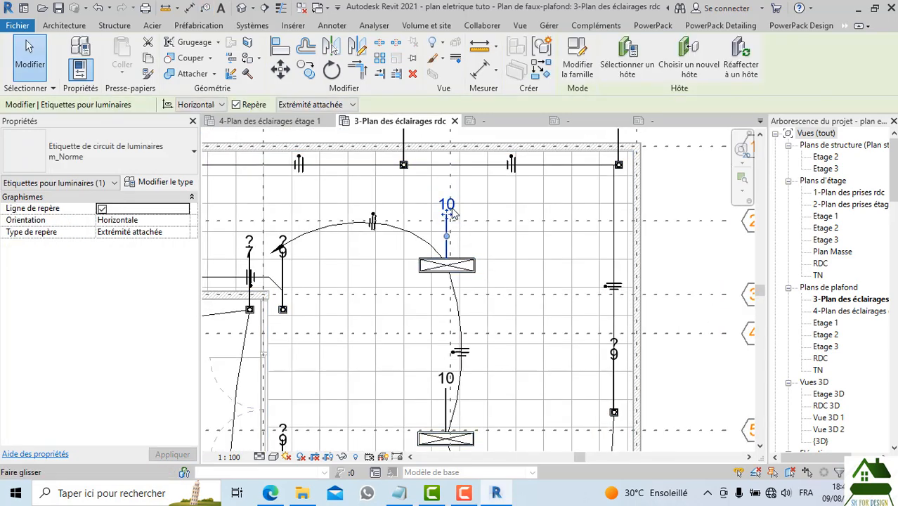
{"action": "right_click", "coordinate": [451, 213]}
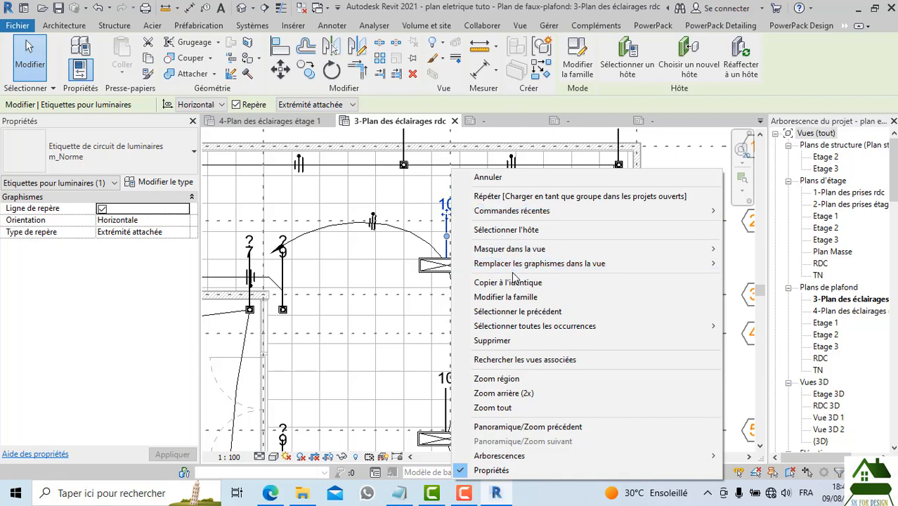
{"action": "mouse_move", "coordinate": [672, 325]}
{"action": "left_click", "coordinate": [733, 326]}
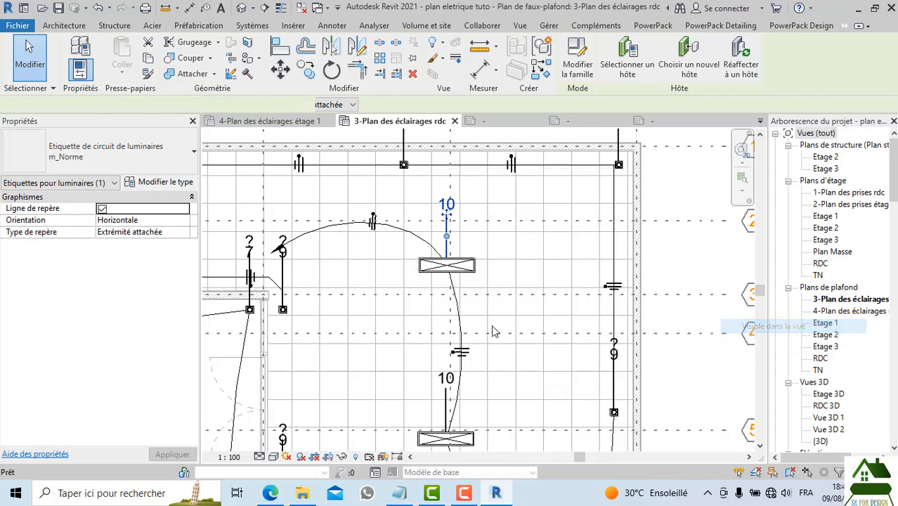
{"action": "scroll", "coordinate": [520, 324], "scroll_direction": "down", "scroll_amount": 2}
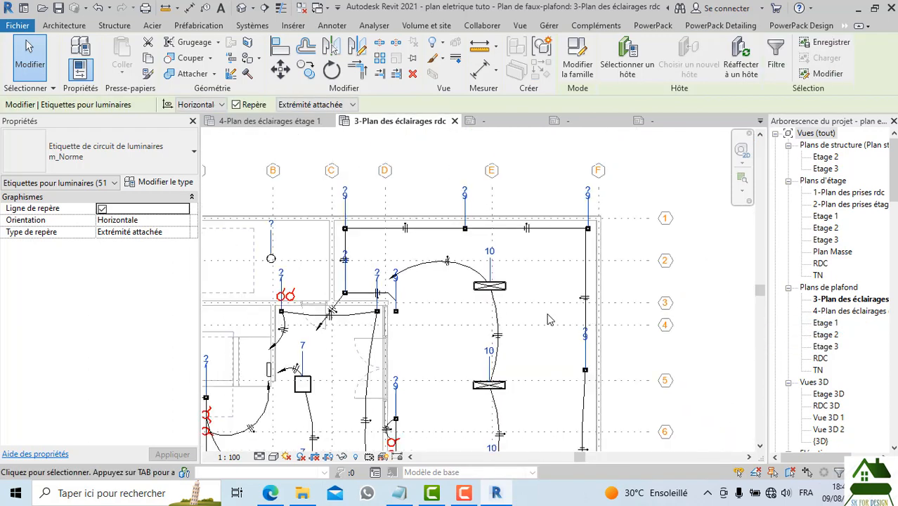
{"action": "left_click", "coordinate": [169, 162]}
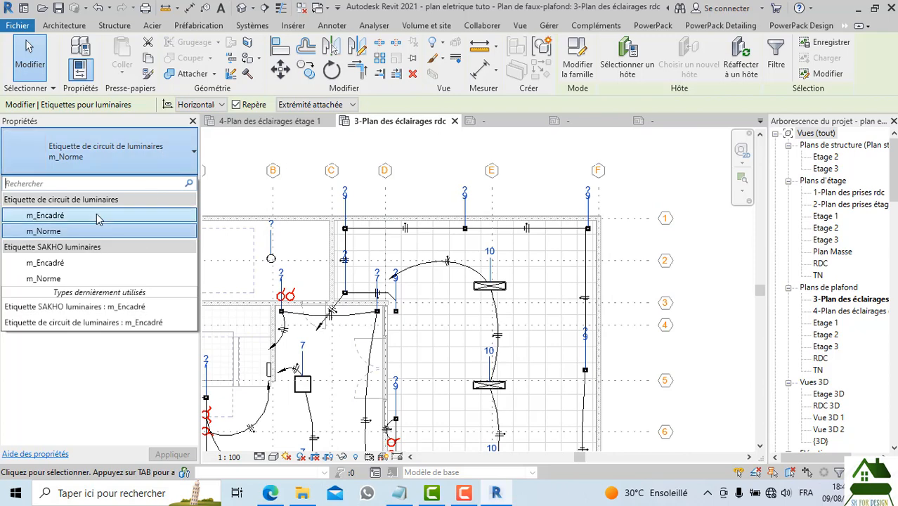
{"action": "left_click", "coordinate": [92, 278]}
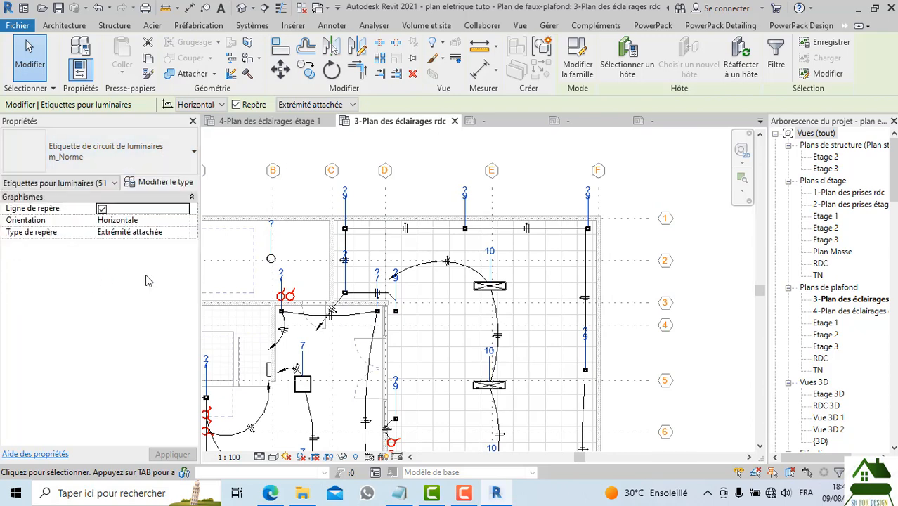
{"action": "scroll", "coordinate": [415, 197], "scroll_direction": "up", "scroll_amount": 2}
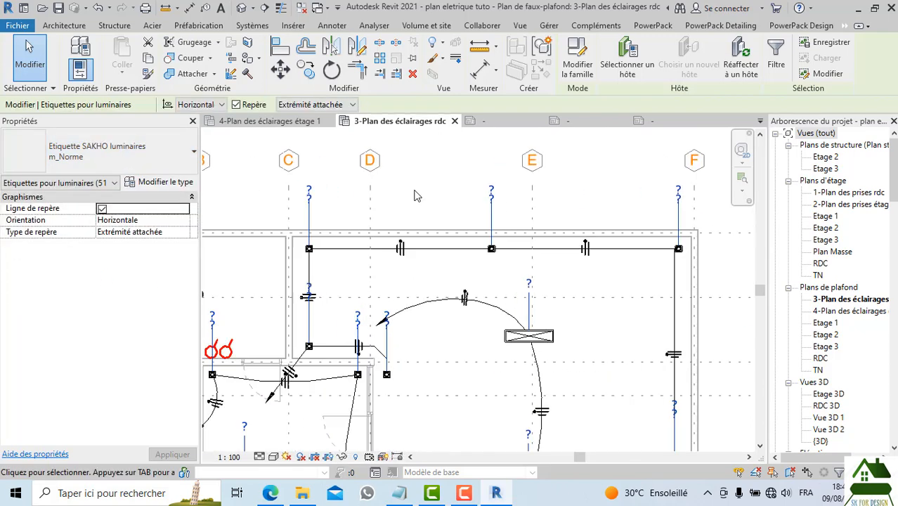
{"action": "scroll", "coordinate": [414, 196], "scroll_direction": "down", "scroll_amount": 3}
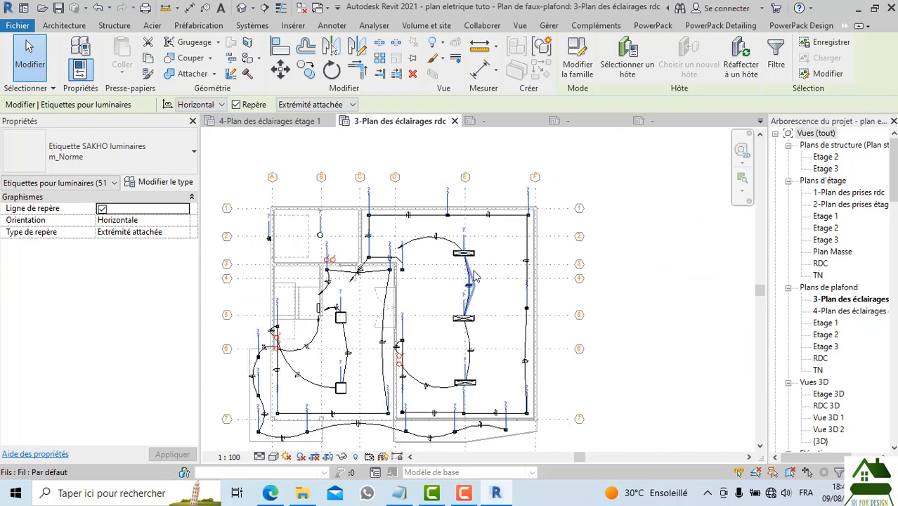
Set the Marque de type of the Encastré - Lentille 0300 x 1200 mm (2 lampes) fixture type to F10
{"action": "scroll", "coordinate": [476, 249], "scroll_direction": "up", "scroll_amount": 2}
{"action": "left_click", "coordinate": [474, 246]}
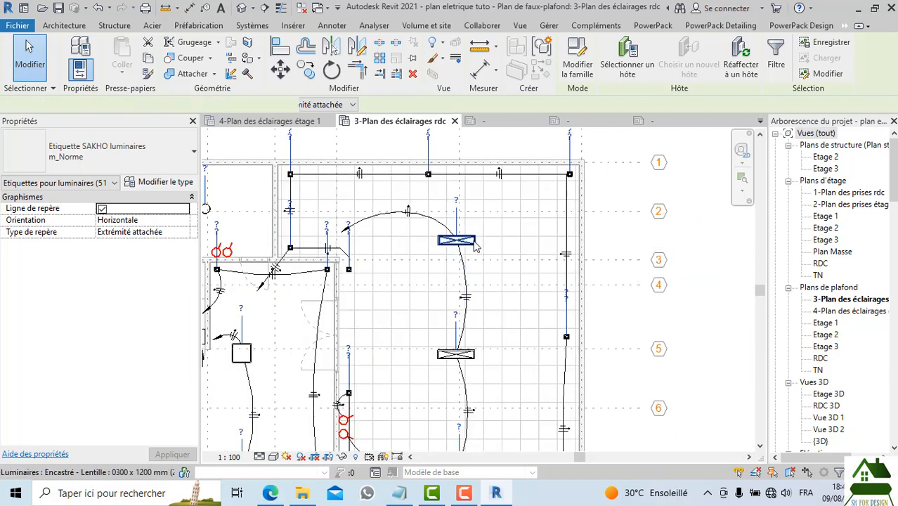
{"action": "right_click", "coordinate": [475, 247]}
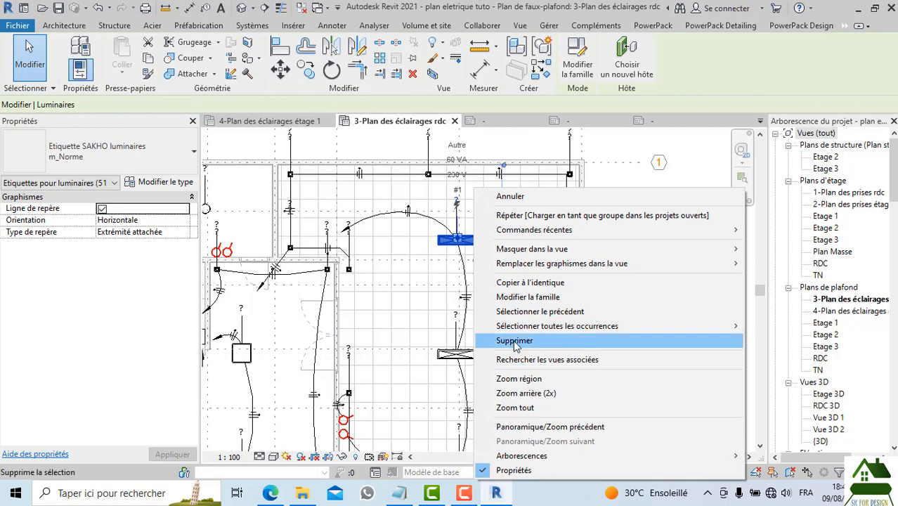
{"action": "mouse_move", "coordinate": [517, 328]}
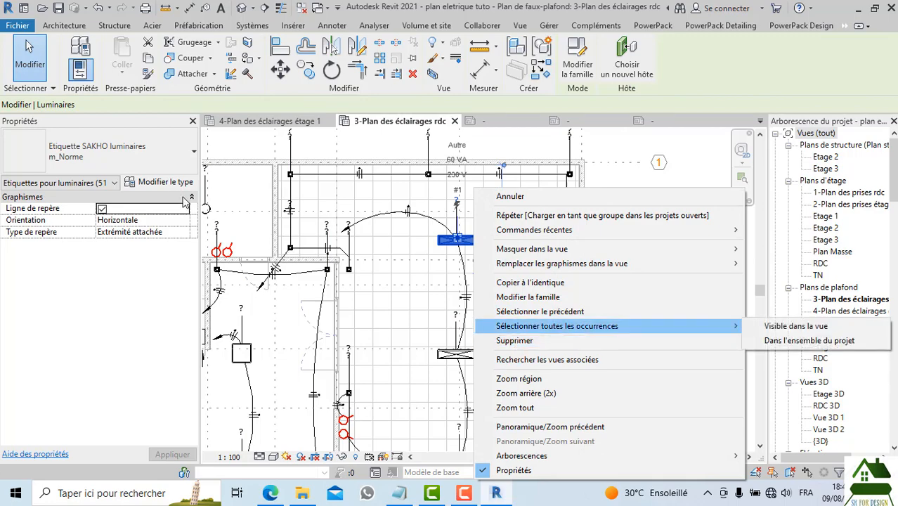
{"action": "left_click", "coordinate": [166, 182]}
{"action": "left_click", "coordinate": [166, 182]}
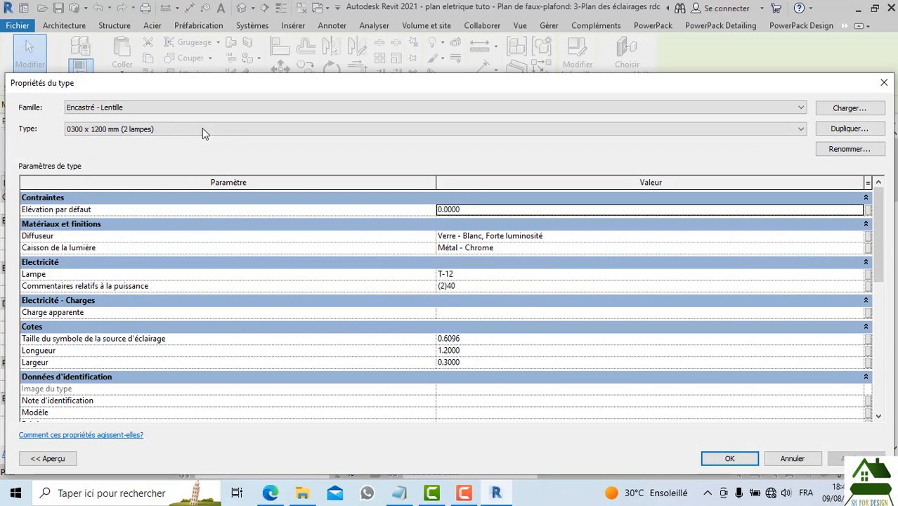
{"action": "left_click_drag", "start_coordinate": [167, 89], "coordinate": [176, 72]}
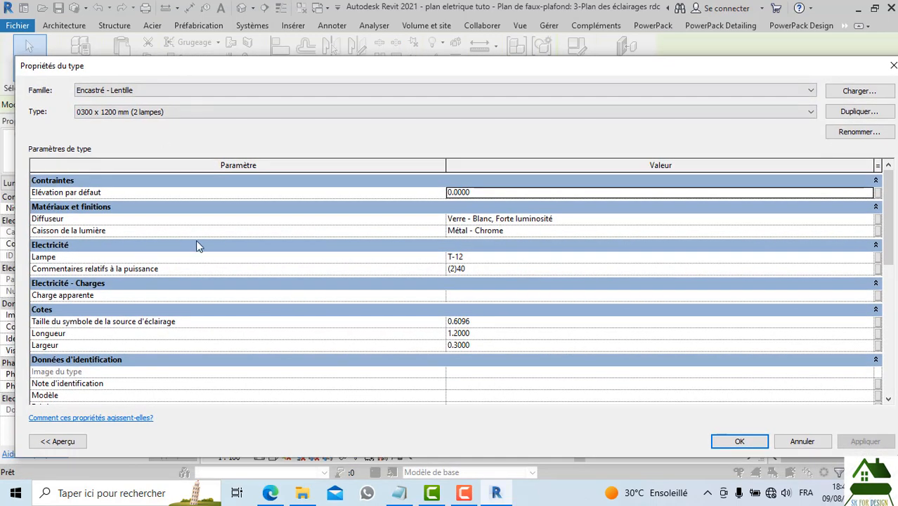
{"action": "scroll", "coordinate": [176, 251], "scroll_direction": "down", "scroll_amount": 2}
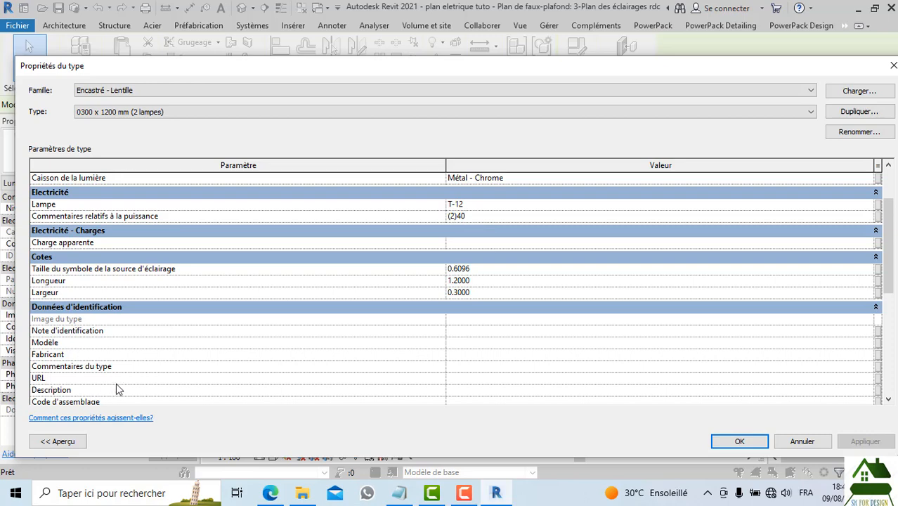
{"action": "scroll", "coordinate": [79, 362], "scroll_direction": "down", "scroll_amount": 3}
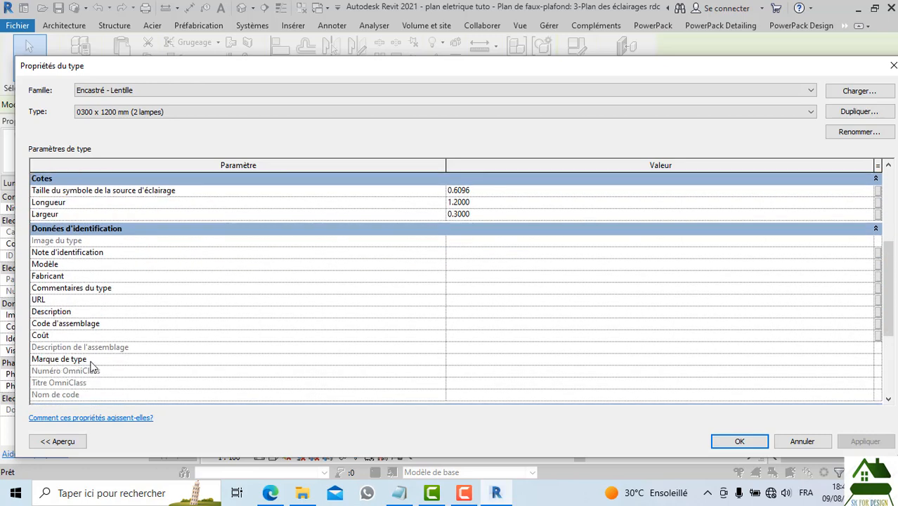
{"action": "left_click", "coordinate": [480, 363]}
{"action": "type", "text": "F10"}
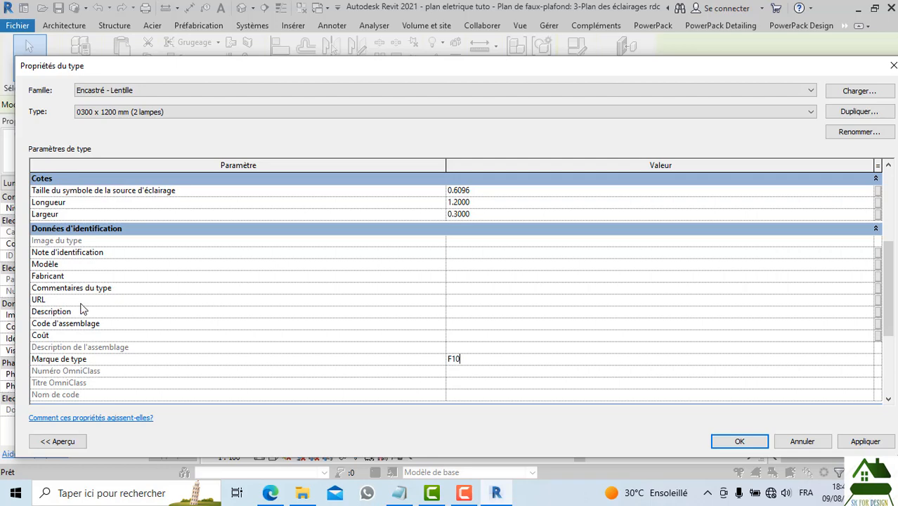
{"action": "left_click", "coordinate": [476, 303]}
{"action": "left_click", "coordinate": [726, 448]}
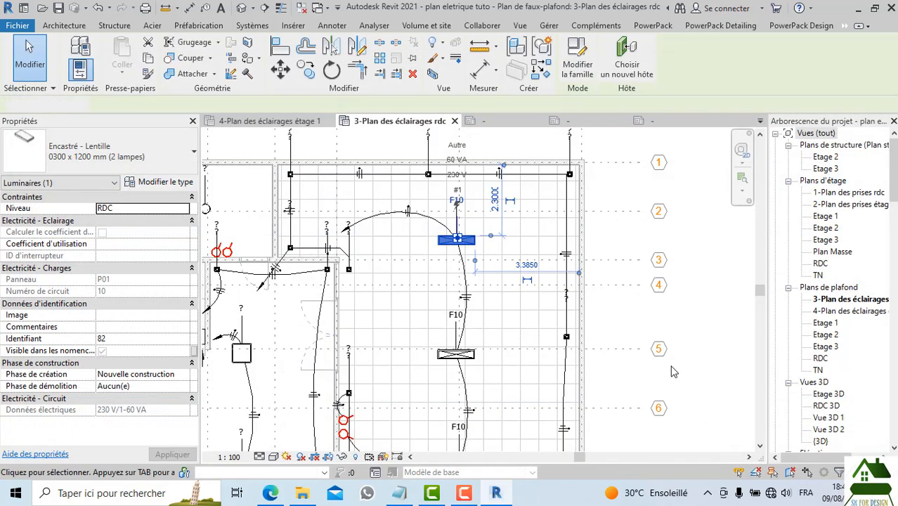
{"action": "left_click", "coordinate": [674, 369]}
Select all matching luminaire tags visible in the ground-floor lighting view and turn off their leader lines
{"action": "scroll", "coordinate": [461, 201], "scroll_direction": "up", "scroll_amount": 4}
{"action": "scroll", "coordinate": [481, 199], "scroll_direction": "down", "scroll_amount": 3}
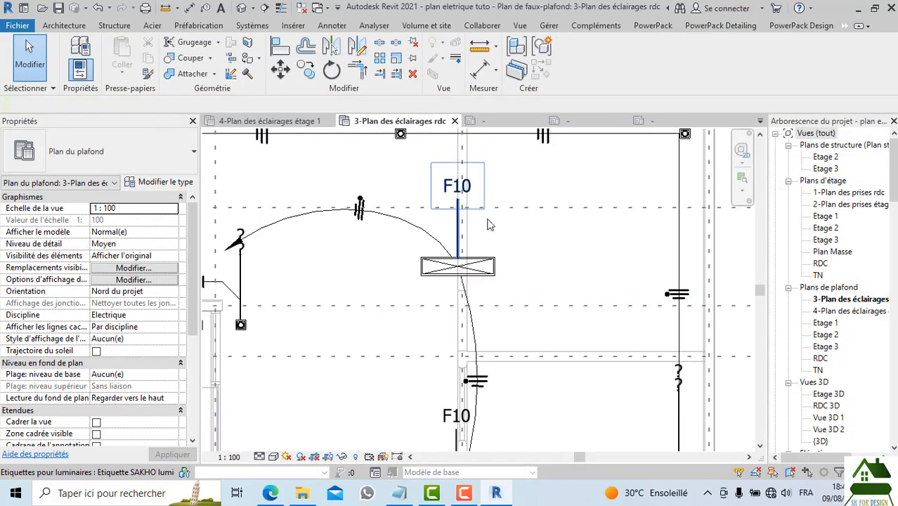
{"action": "left_click", "coordinate": [459, 201]}
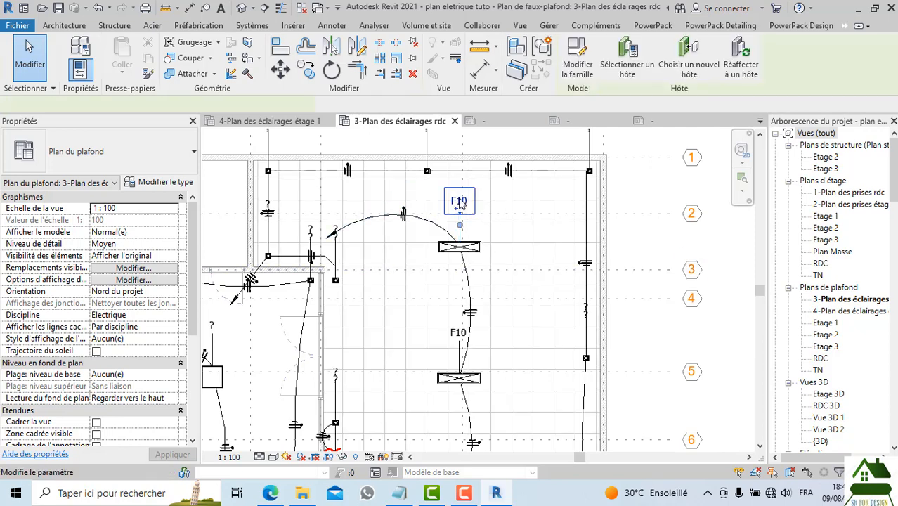
{"action": "scroll", "coordinate": [464, 215], "scroll_direction": "up", "scroll_amount": 3}
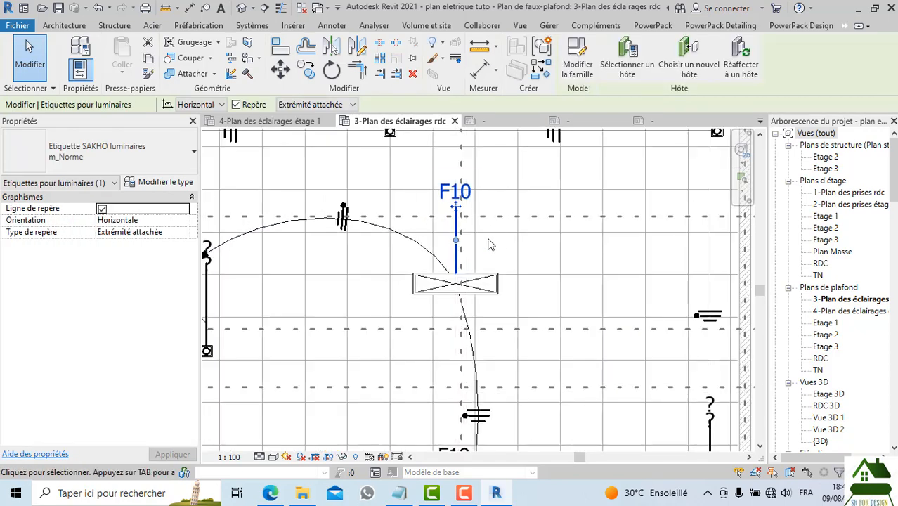
{"action": "scroll", "coordinate": [490, 244], "scroll_direction": "down", "scroll_amount": 4}
{"action": "scroll", "coordinate": [482, 242], "scroll_direction": "up", "scroll_amount": 2}
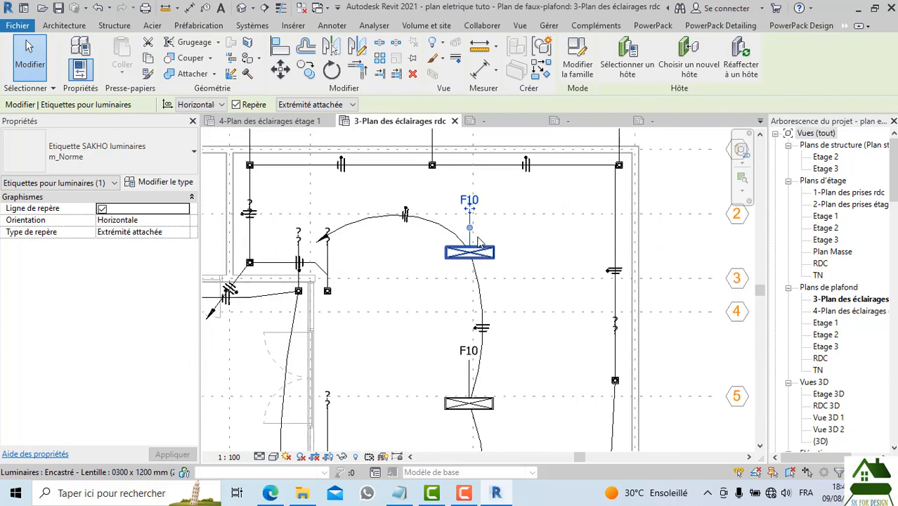
{"action": "right_click", "coordinate": [464, 204]}
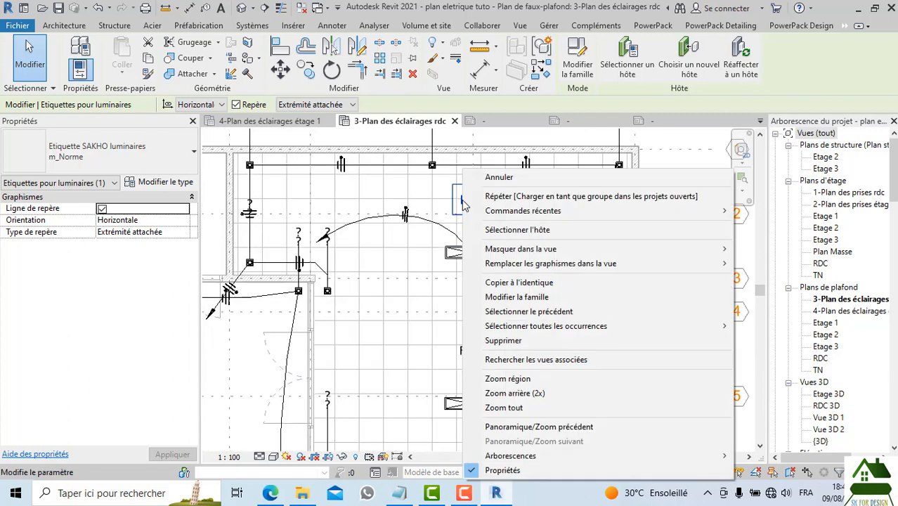
{"action": "mouse_move", "coordinate": [574, 327]}
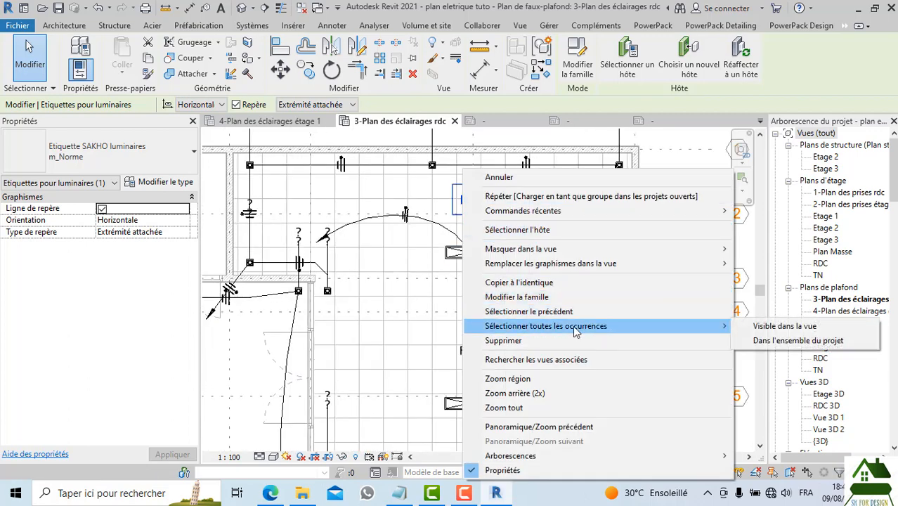
{"action": "left_click", "coordinate": [776, 326]}
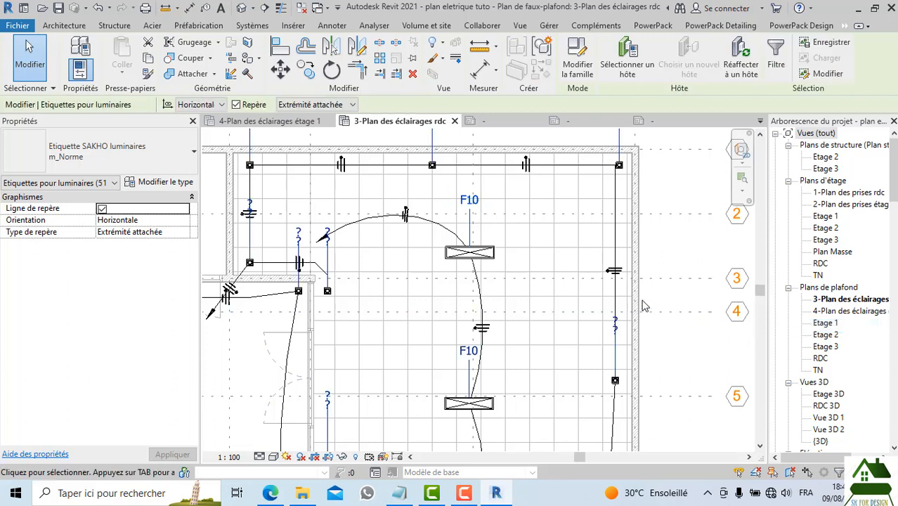
{"action": "left_click", "coordinate": [237, 105]}
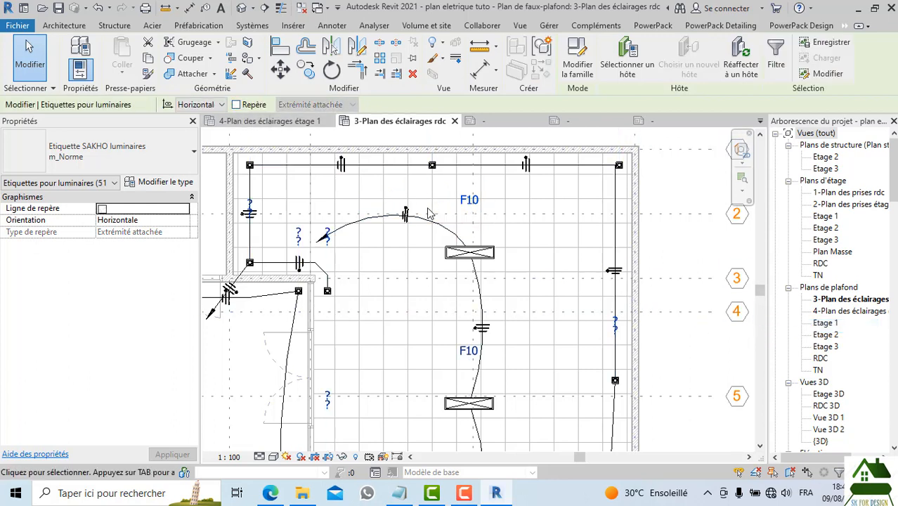
Move the selected luminaire tags down together so they sit closer to their fixtures
{"action": "scroll", "coordinate": [478, 209], "scroll_direction": "up", "scroll_amount": 2}
{"action": "left_click_drag", "start_coordinate": [478, 209], "coordinate": [482, 244]}
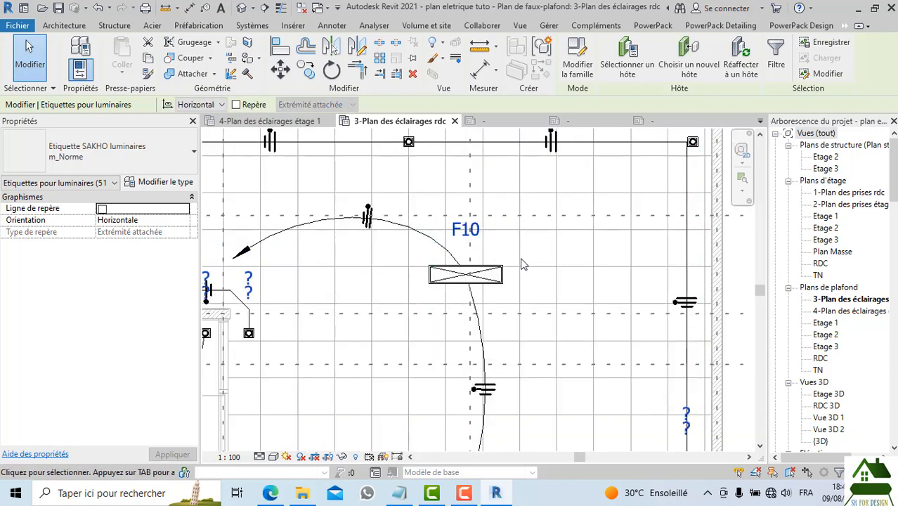
{"action": "left_click", "coordinate": [541, 246]}
{"action": "scroll", "coordinate": [521, 284], "scroll_direction": "down", "scroll_amount": 3}
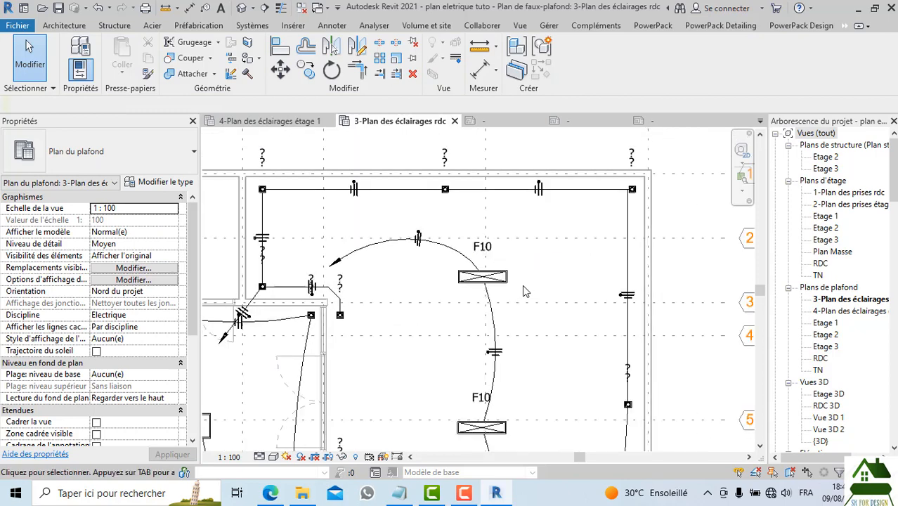
Move the F10 tags of the middle and lower Encastré - Lentille fixtures to the right, clear of the wires
{"action": "scroll", "coordinate": [522, 387], "scroll_direction": "up", "scroll_amount": 4}
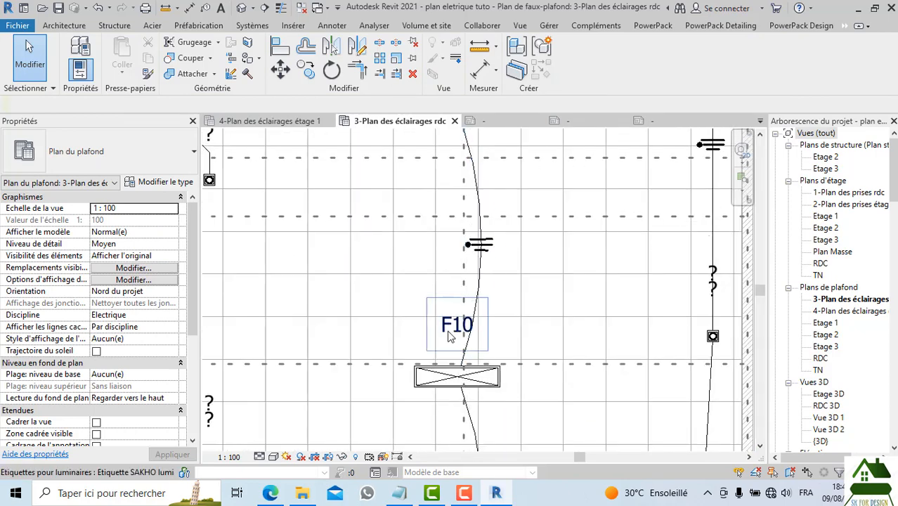
{"action": "left_click", "coordinate": [454, 336]}
{"action": "left_click_drag", "start_coordinate": [454, 336], "coordinate": [504, 355]}
{"action": "left_click", "coordinate": [513, 382]}
{"action": "scroll", "coordinate": [513, 382], "scroll_direction": "down", "scroll_amount": 3}
{"action": "scroll", "coordinate": [487, 284], "scroll_direction": "up", "scroll_amount": 4}
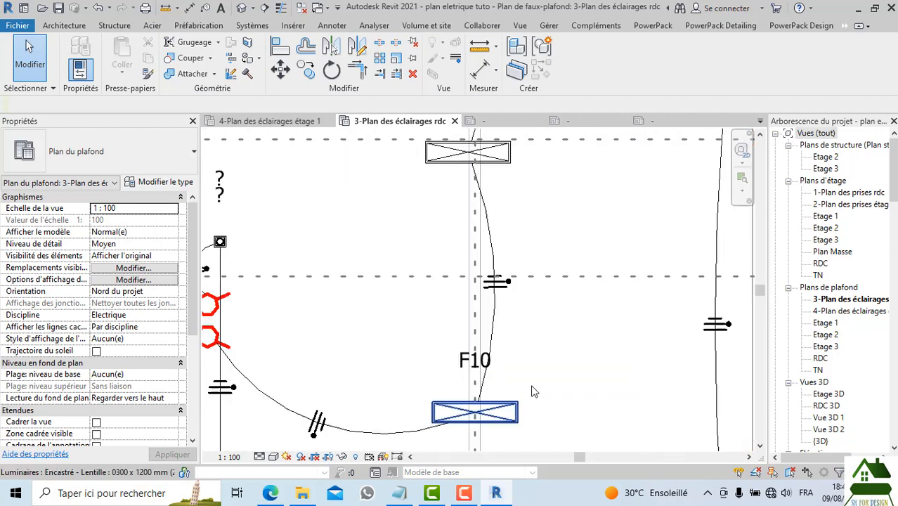
{"action": "left_click_drag", "start_coordinate": [462, 274], "coordinate": [523, 288]}
{"action": "left_click", "coordinate": [538, 317]}
{"action": "scroll", "coordinate": [570, 247], "scroll_direction": "down", "scroll_amount": 3}
{"action": "middle_click_drag", "start_coordinate": [571, 246], "coordinate": [571, 357]}
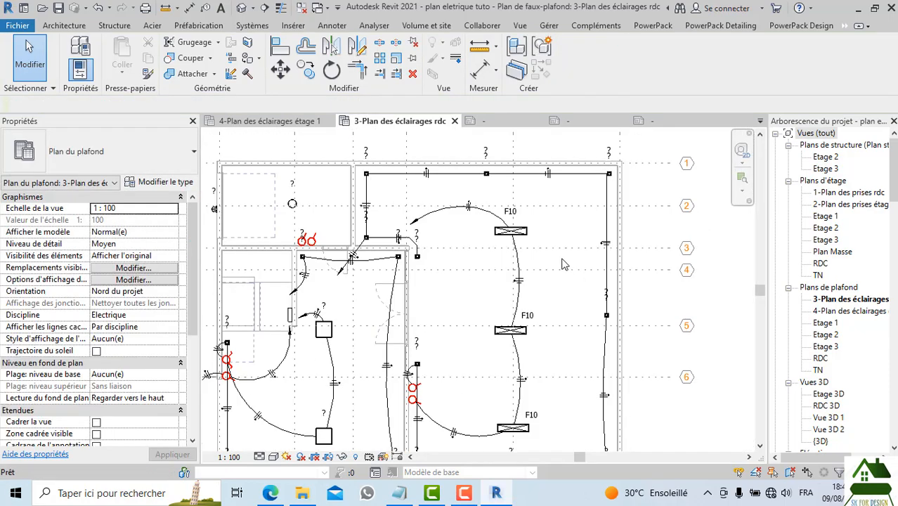
Set the Marque de type of the Spot encastré - Simple 16.5 x 15.5 cm fixture type to F1
{"action": "scroll", "coordinate": [515, 210], "scroll_direction": "up", "scroll_amount": 2}
{"action": "scroll", "coordinate": [575, 294], "scroll_direction": "down", "scroll_amount": 2}
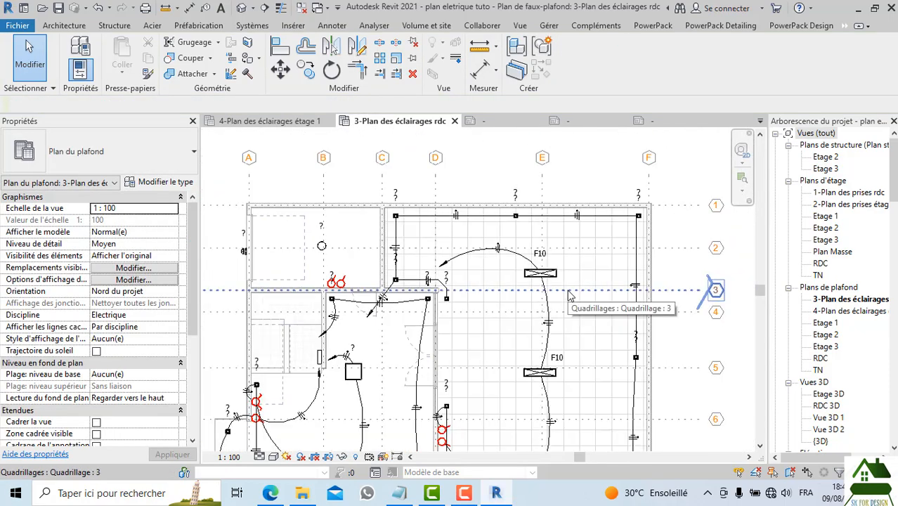
{"action": "scroll", "coordinate": [518, 195], "scroll_direction": "up", "scroll_amount": 3}
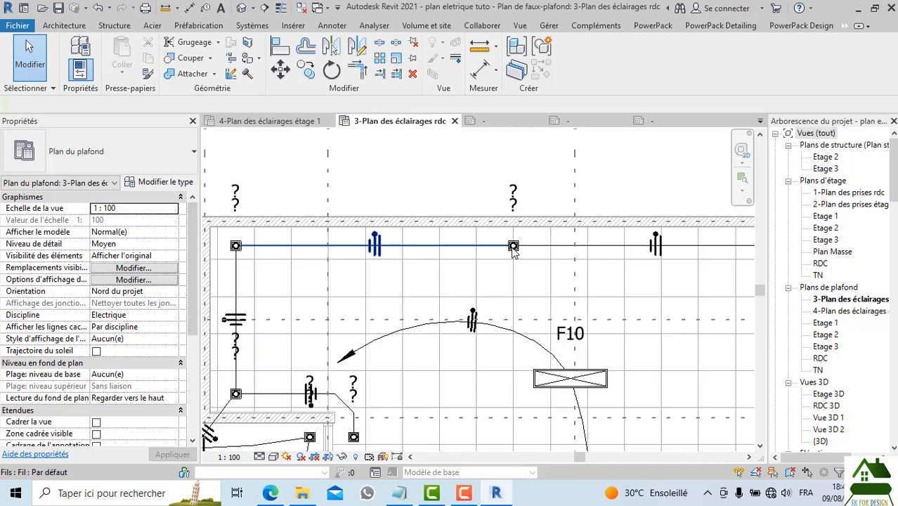
{"action": "left_click", "coordinate": [514, 248]}
{"action": "scroll", "coordinate": [514, 248], "scroll_direction": "up", "scroll_amount": 2}
{"action": "left_click", "coordinate": [573, 159]}
{"action": "scroll", "coordinate": [538, 239], "scroll_direction": "up", "scroll_amount": 2}
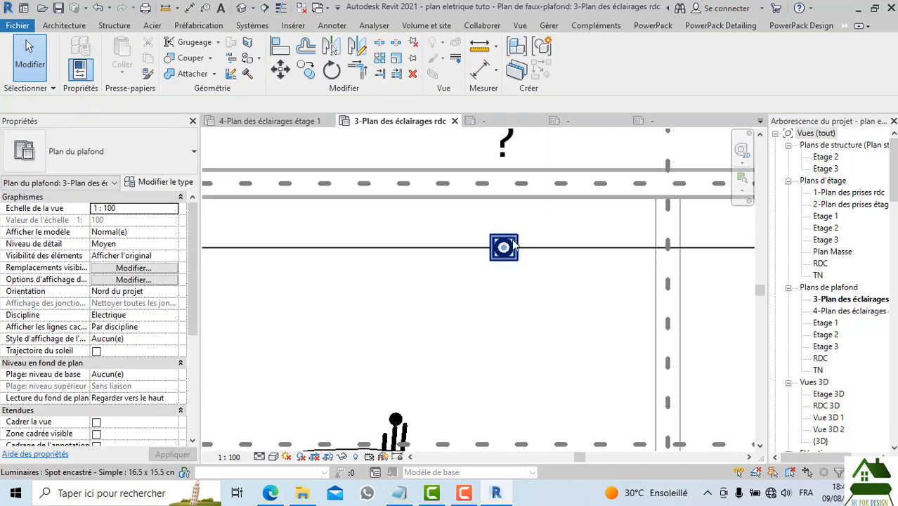
{"action": "left_click", "coordinate": [514, 246]}
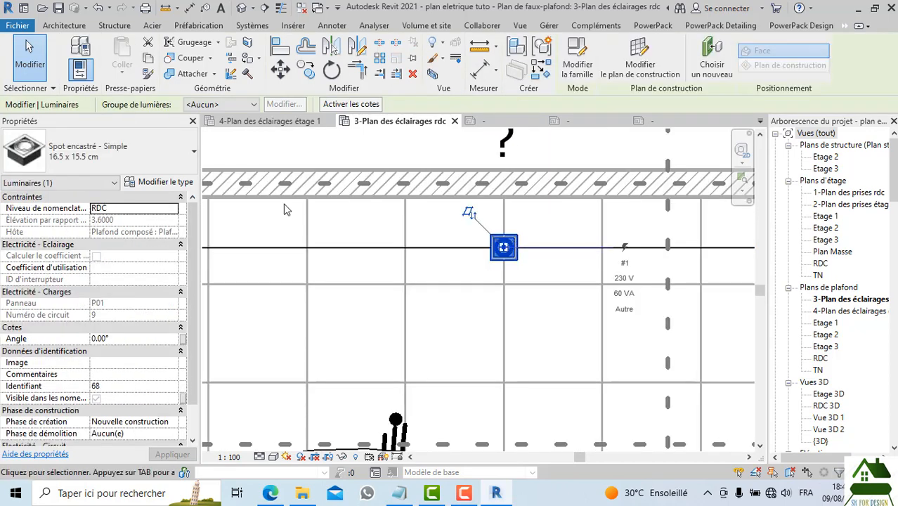
{"action": "left_click", "coordinate": [186, 185]}
{"action": "scroll", "coordinate": [436, 282], "scroll_direction": "down", "scroll_amount": 3}
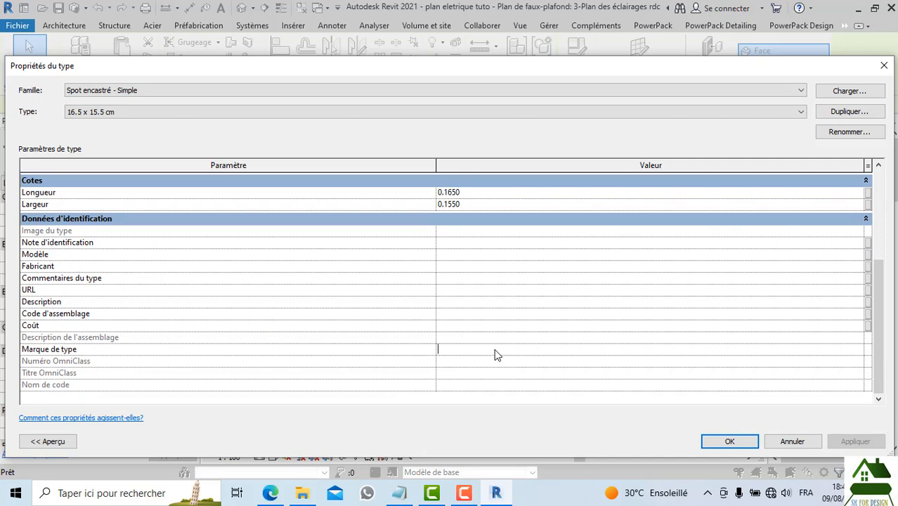
{"action": "type", "text": "F1"}
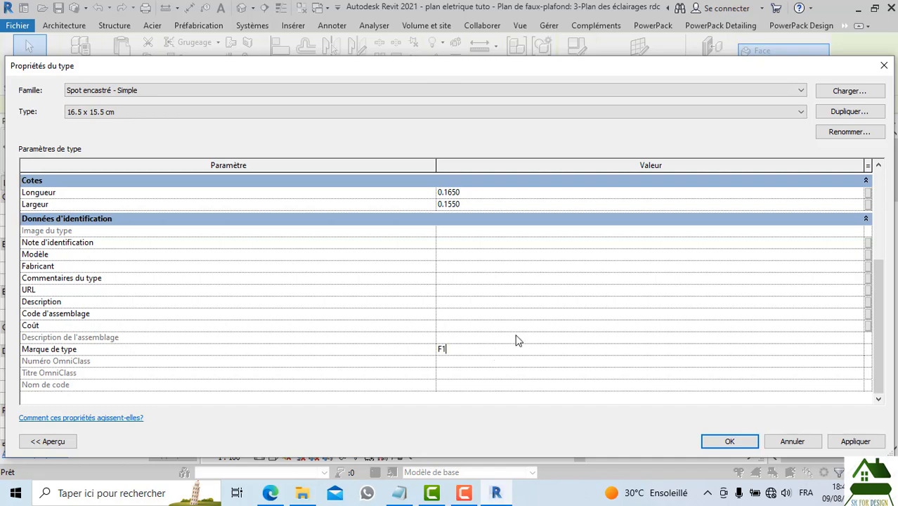
{"action": "left_click", "coordinate": [731, 441]}
{"action": "scroll", "coordinate": [570, 332], "scroll_direction": "down", "scroll_amount": 2}
{"action": "left_click", "coordinate": [570, 332]}
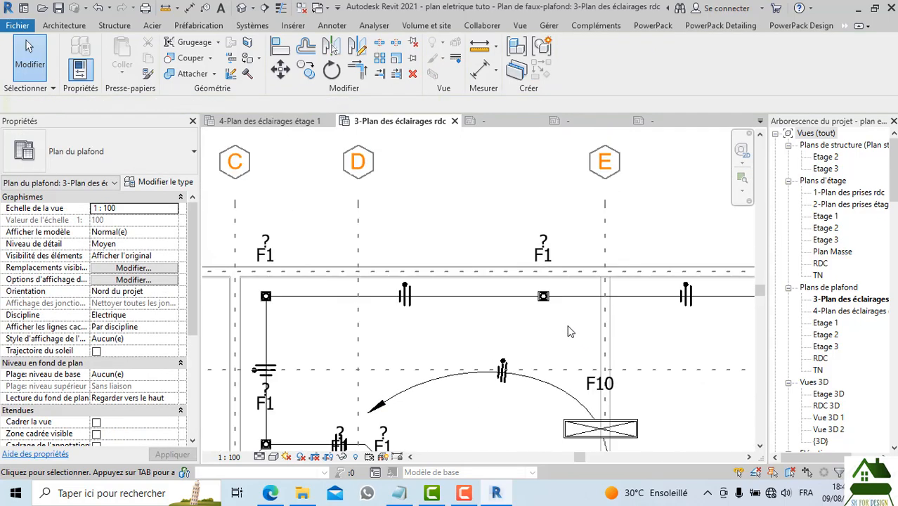
Change the "?" tag overlapping F1 above the middle spot on the upper wall to the custom tag family's m_Encadré type
{"action": "scroll", "coordinate": [540, 232], "scroll_direction": "down", "scroll_amount": 3}
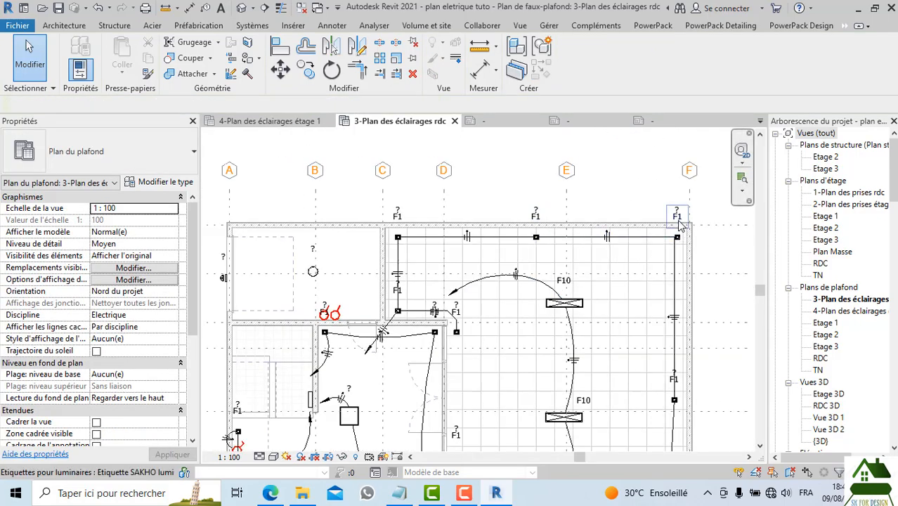
{"action": "scroll", "coordinate": [677, 219], "scroll_direction": "up", "scroll_amount": 3}
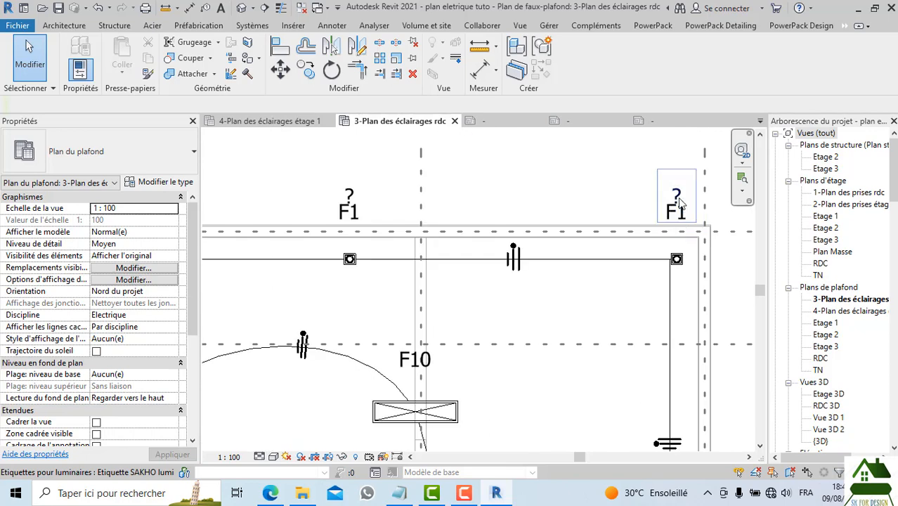
{"action": "scroll", "coordinate": [346, 200], "scroll_direction": "up", "scroll_amount": 2}
{"action": "left_click", "coordinate": [344, 192]}
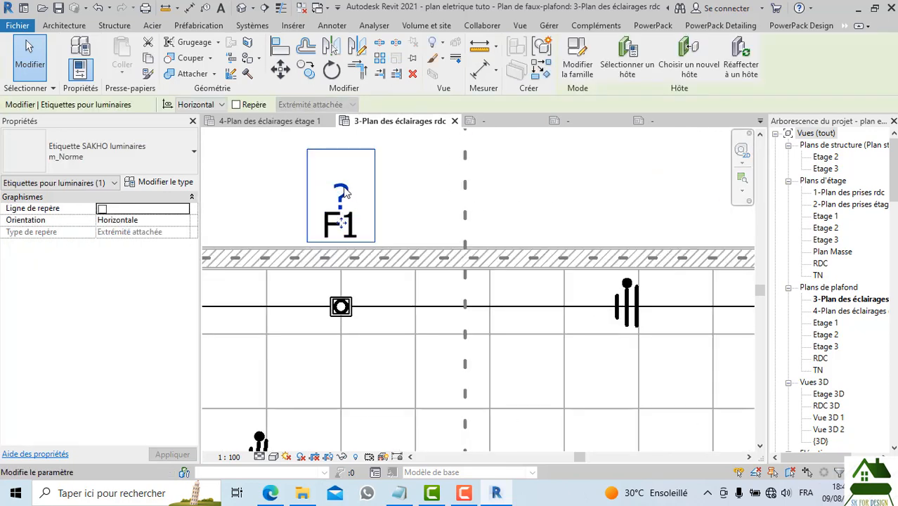
{"action": "left_click", "coordinate": [118, 158]}
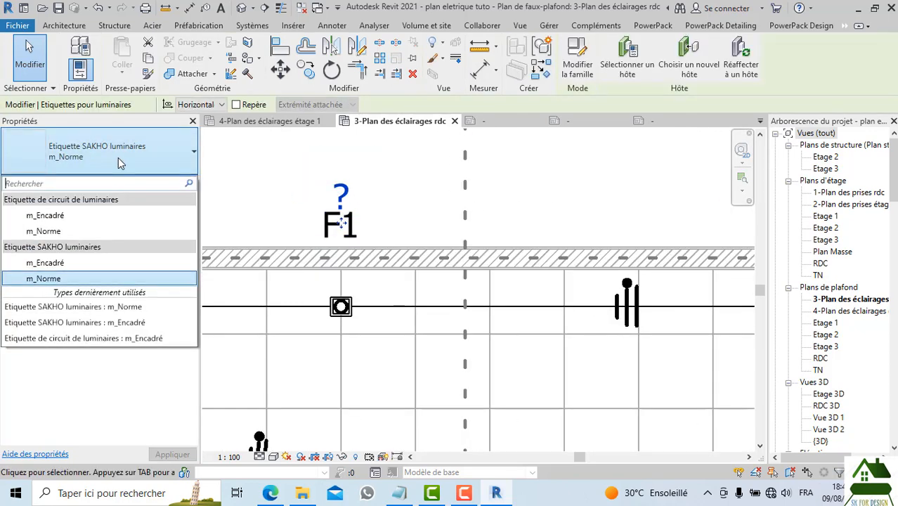
{"action": "left_click", "coordinate": [86, 262]}
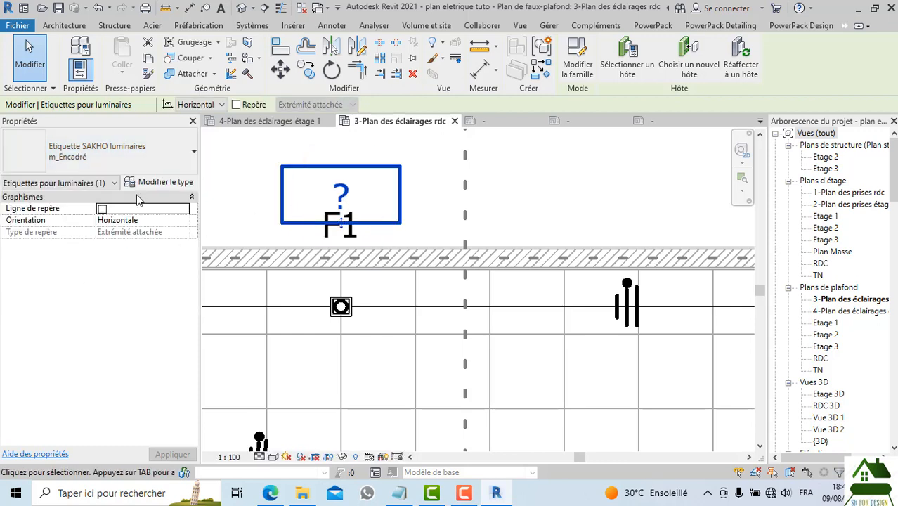
{"action": "left_click", "coordinate": [410, 168]}
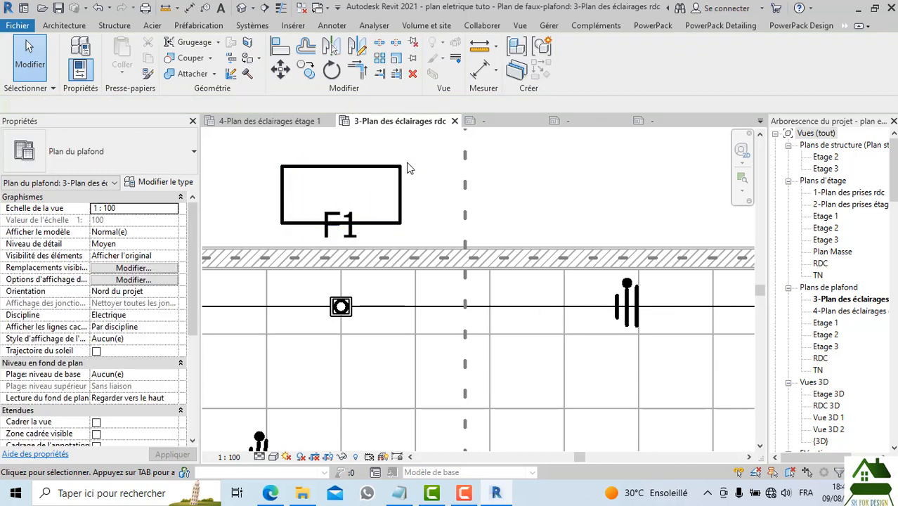
Undo the change of the "?" tag above the middle spot to the m_Encadré type
{"action": "scroll", "coordinate": [410, 197], "scroll_direction": "down", "scroll_amount": 3}
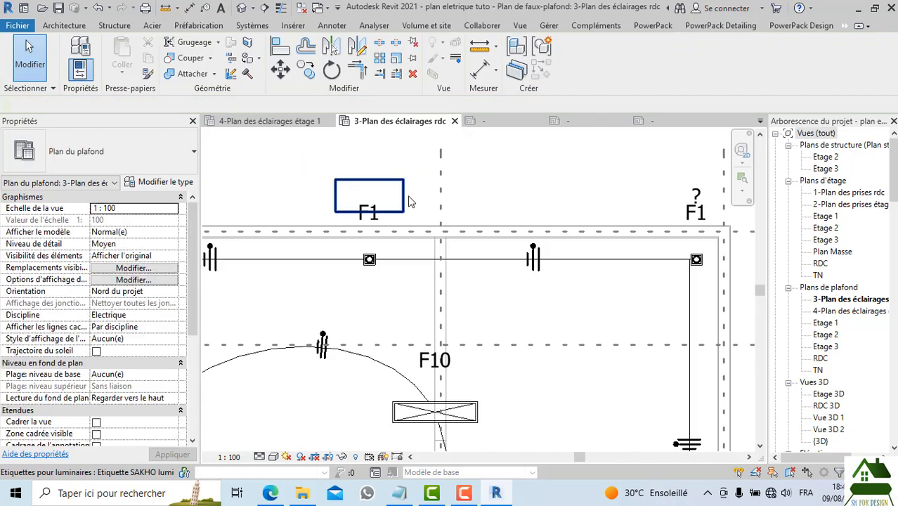
{"action": "left_click", "coordinate": [98, 8]}
{"action": "scroll", "coordinate": [429, 260], "scroll_direction": "down", "scroll_amount": 4}
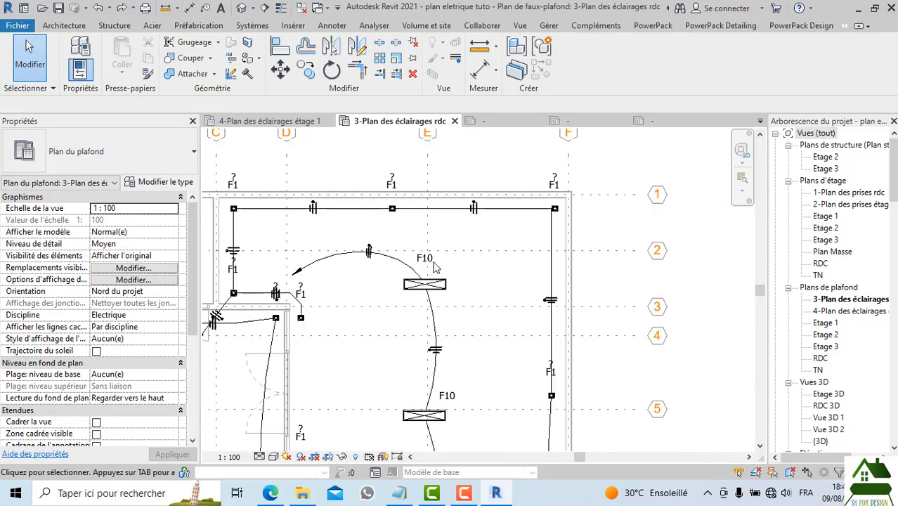
Check the tag type of the F10 tag above the upper Encastré - Lentille fixture, leaving it deselected
{"action": "scroll", "coordinate": [434, 267], "scroll_direction": "up", "scroll_amount": 2}
{"action": "left_click", "coordinate": [416, 266]}
{"action": "scroll", "coordinate": [415, 211], "scroll_direction": "down", "scroll_amount": 1}
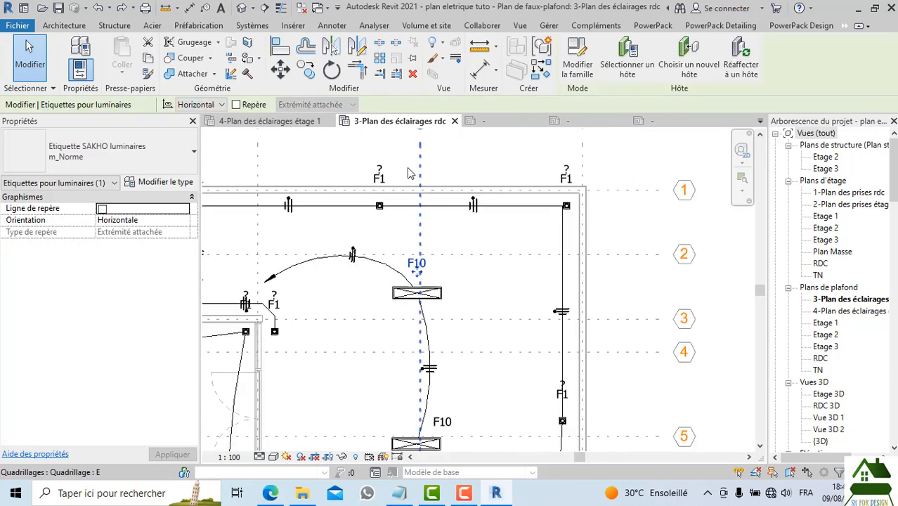
{"action": "left_click", "coordinate": [410, 174]}
{"action": "scroll", "coordinate": [393, 186], "scroll_direction": "up", "scroll_amount": 2}
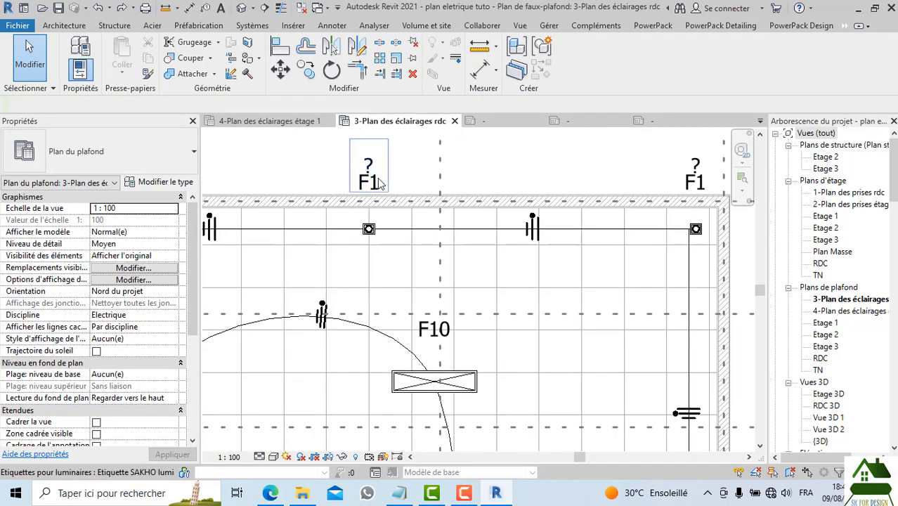
Open the family of the "?" tag above the middle spot on the upper wall for editing
{"action": "left_click", "coordinate": [380, 181]}
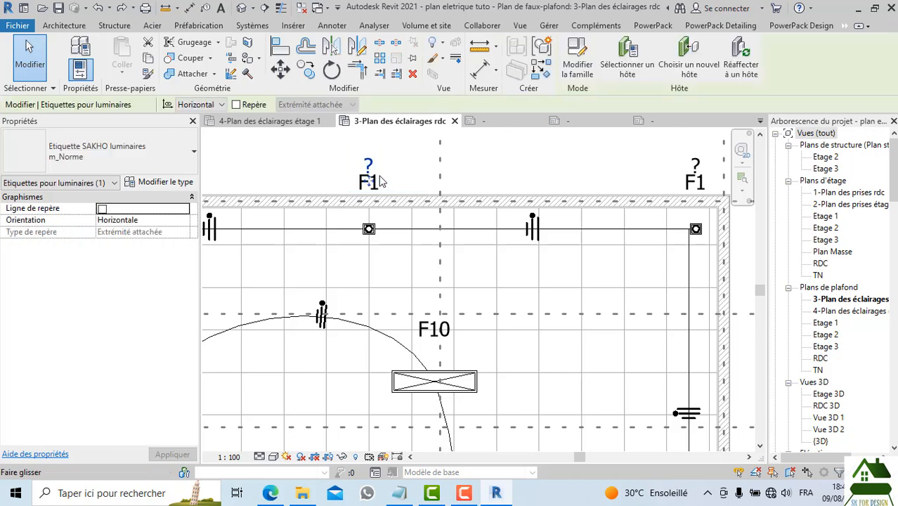
{"action": "scroll", "coordinate": [383, 175], "scroll_direction": "up", "scroll_amount": 2}
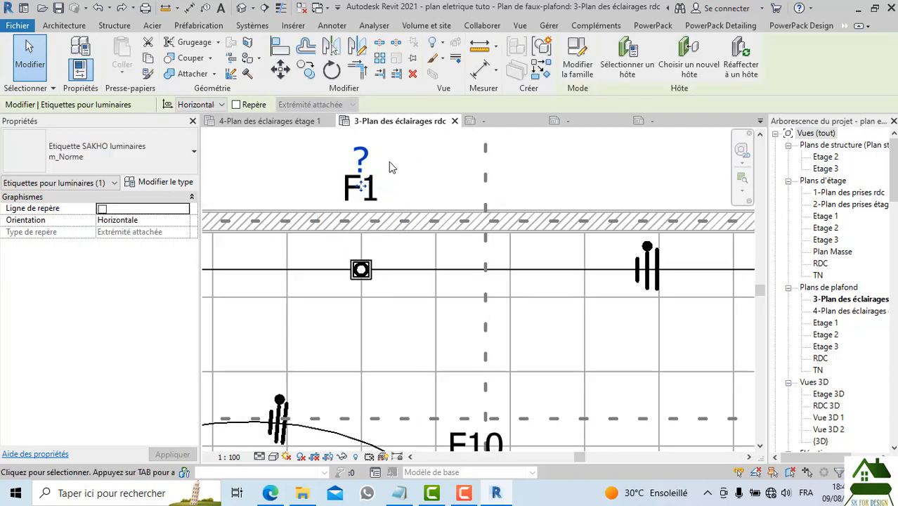
{"action": "scroll", "coordinate": [389, 162], "scroll_direction": "down", "scroll_amount": 1}
{"action": "left_click", "coordinate": [573, 67]}
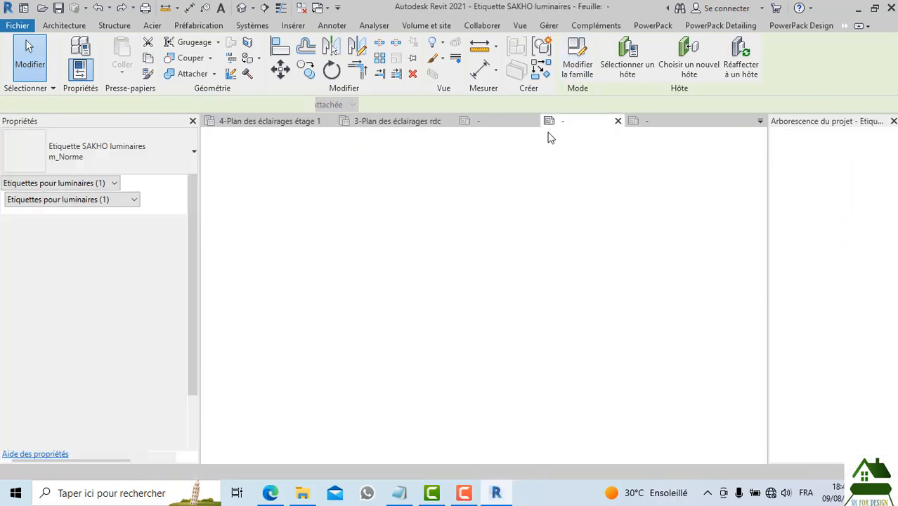
Check which parameter the F12 label in the luminaire tag family reads, keeping its label settings
{"action": "left_click", "coordinate": [469, 286]}
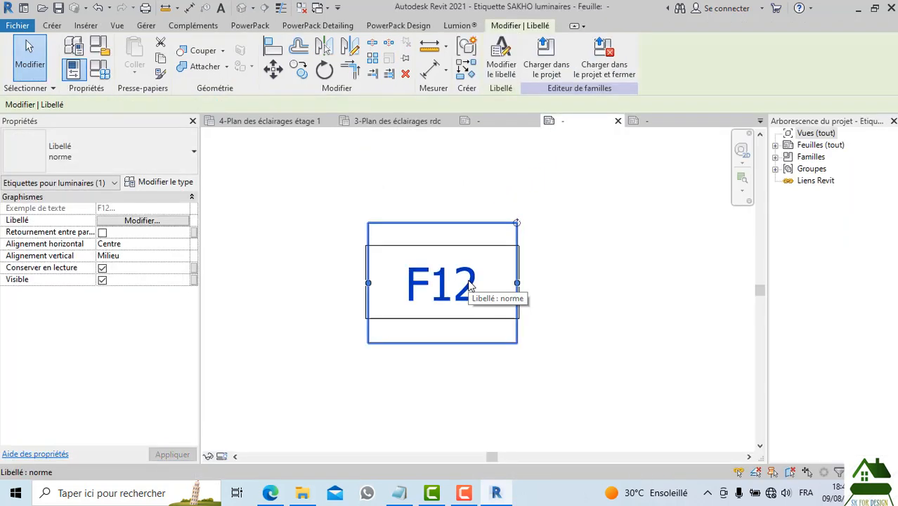
{"action": "left_click", "coordinate": [438, 195]}
{"action": "left_click", "coordinate": [502, 67]}
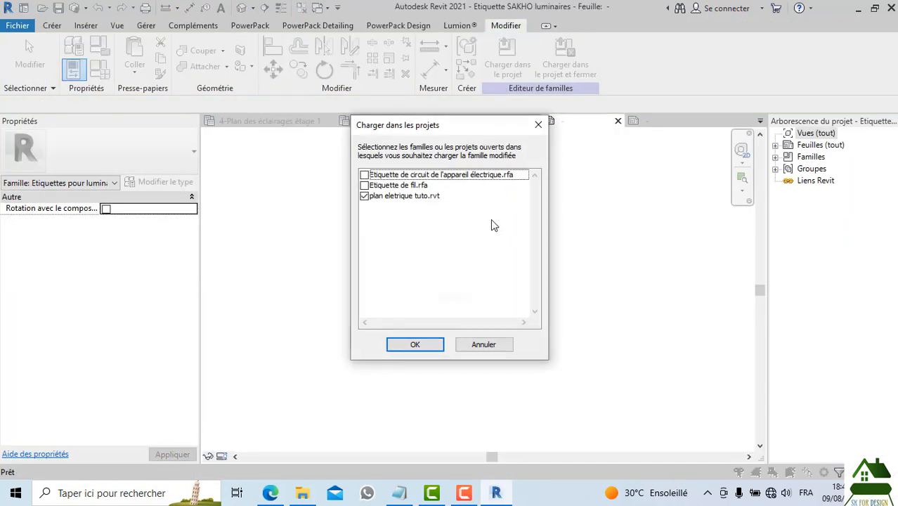
{"action": "left_click", "coordinate": [538, 124]}
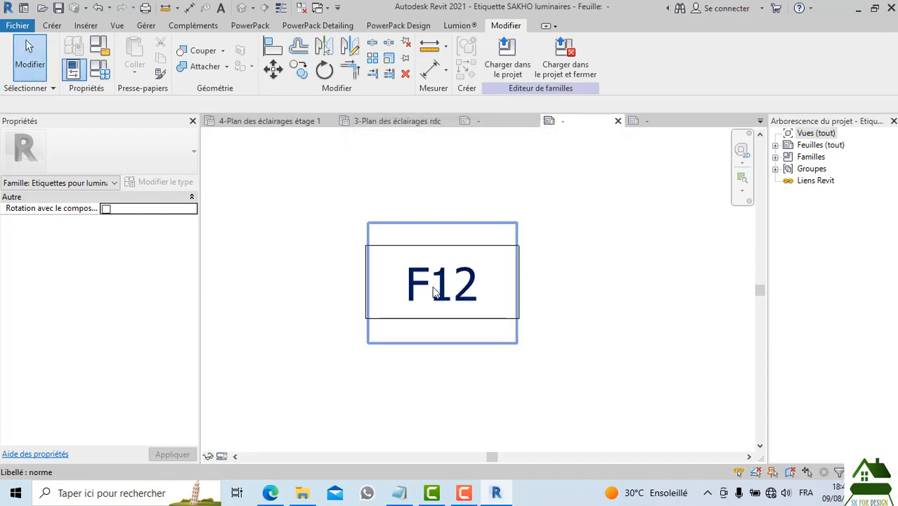
{"action": "left_click", "coordinate": [440, 286]}
{"action": "left_click", "coordinate": [501, 56]}
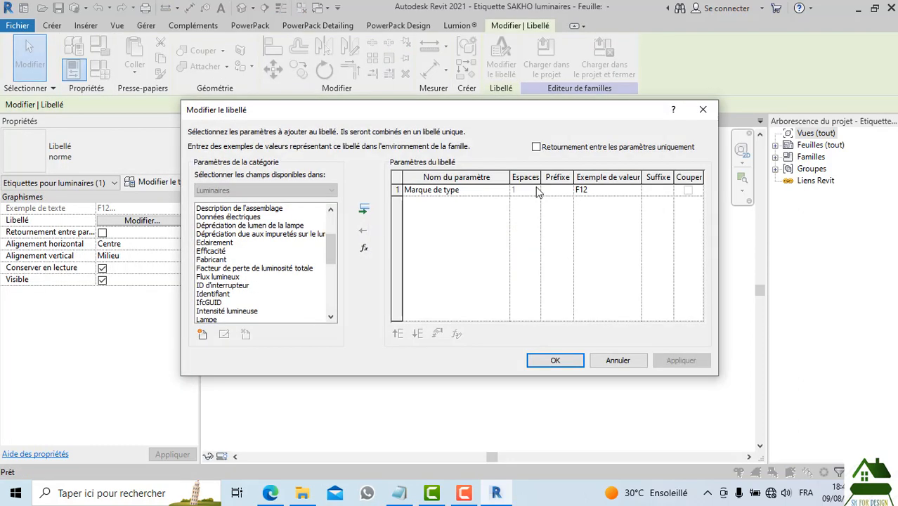
{"action": "left_click", "coordinate": [555, 361]}
{"action": "left_click", "coordinate": [471, 362]}
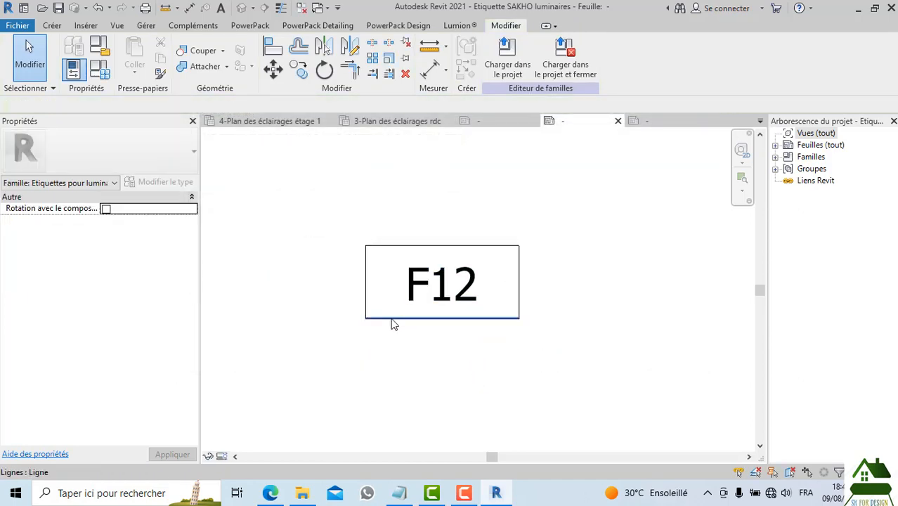
Load the luminaire tag family into plan eletrique tuto.rvt and close the family
{"action": "scroll", "coordinate": [411, 213], "scroll_direction": "down", "scroll_amount": 2}
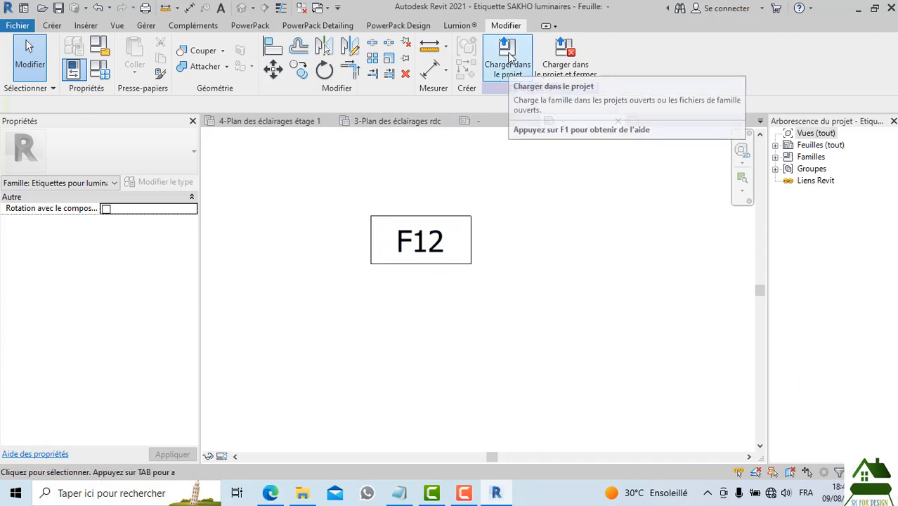
{"action": "left_click", "coordinate": [547, 68]}
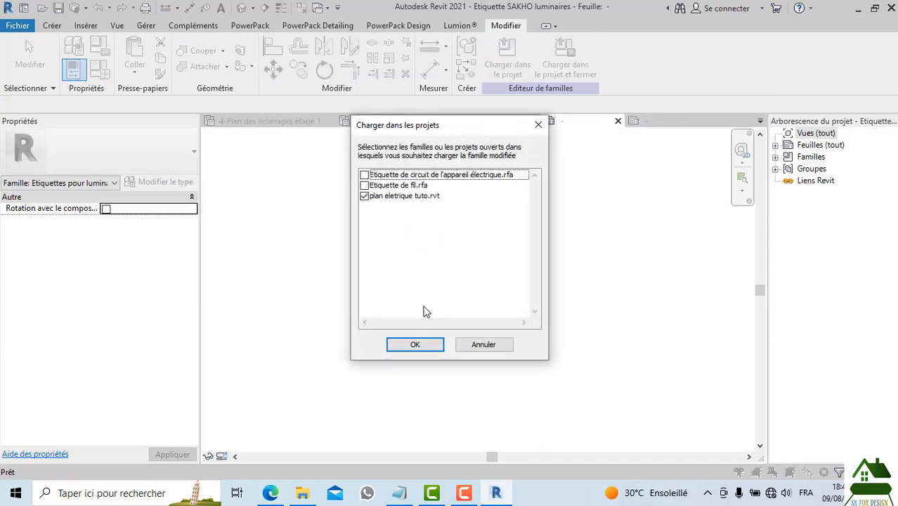
{"action": "left_click", "coordinate": [415, 347]}
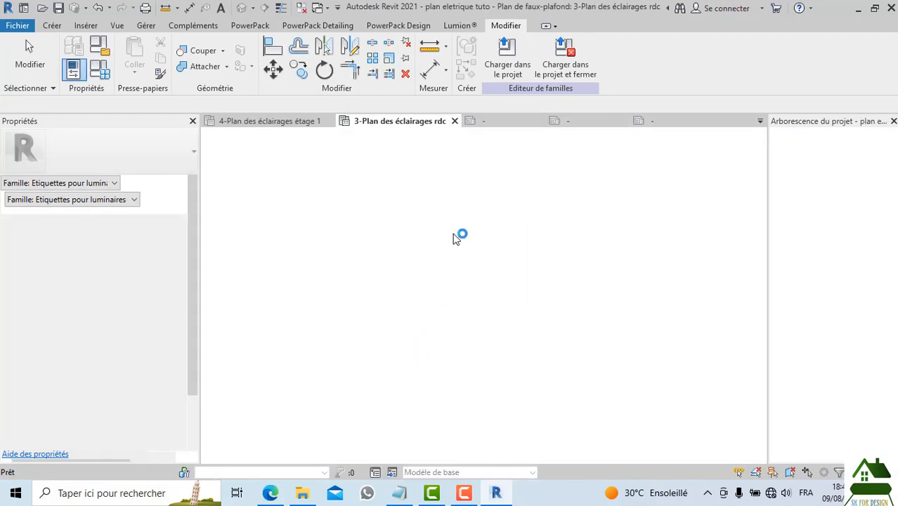
{"action": "key", "text": "Escape"}
{"action": "key", "text": "Escape"}
Open the Spot encastré - Simple family of the middle upper-wall spot and show its Niveau de réf. floor plan
{"action": "scroll", "coordinate": [422, 191], "scroll_direction": "up", "scroll_amount": 2}
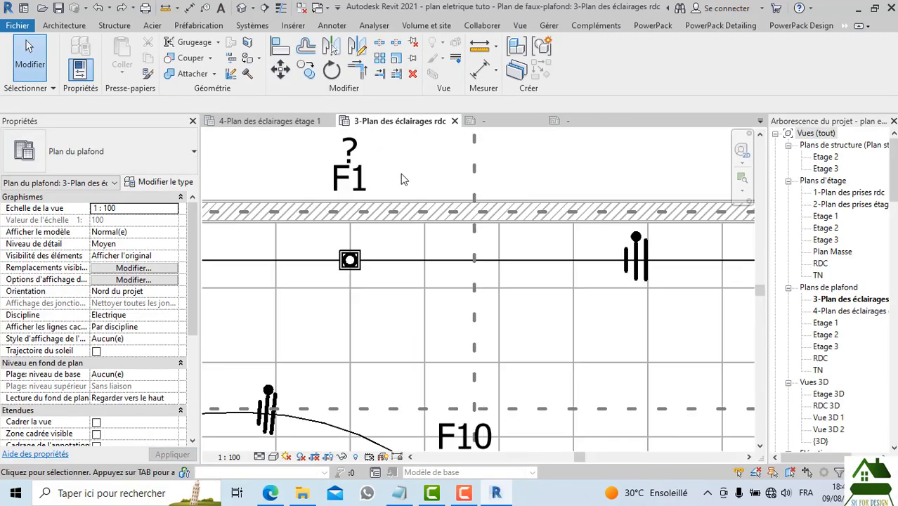
{"action": "left_click", "coordinate": [357, 259]}
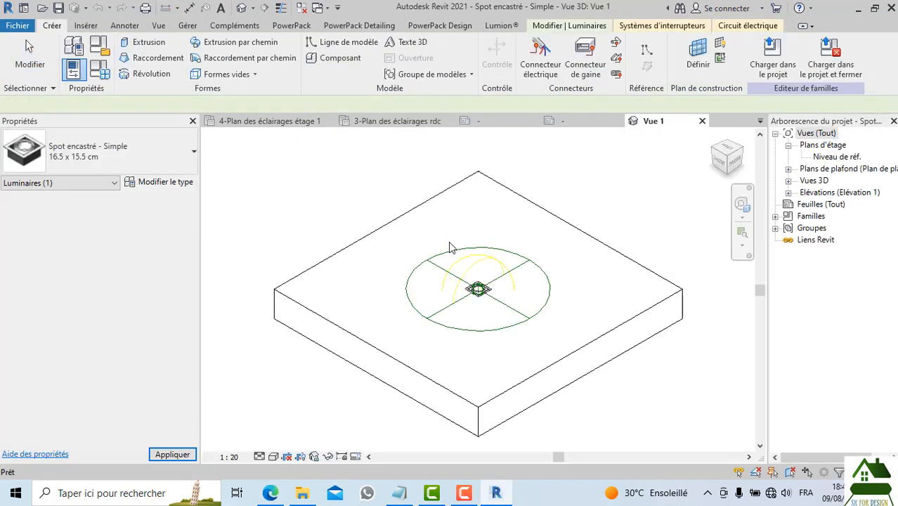
{"action": "double_click", "coordinate": [851, 158]}
{"action": "scroll", "coordinate": [462, 345], "scroll_direction": "up", "scroll_amount": 5}
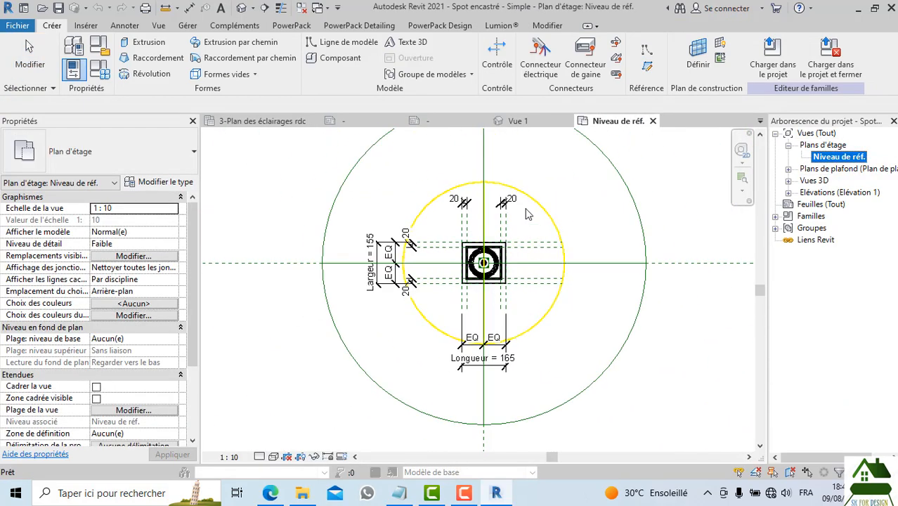
{"action": "scroll", "coordinate": [529, 215], "scroll_direction": "up", "scroll_amount": 2}
{"action": "scroll", "coordinate": [443, 282], "scroll_direction": "up", "scroll_amount": 2}
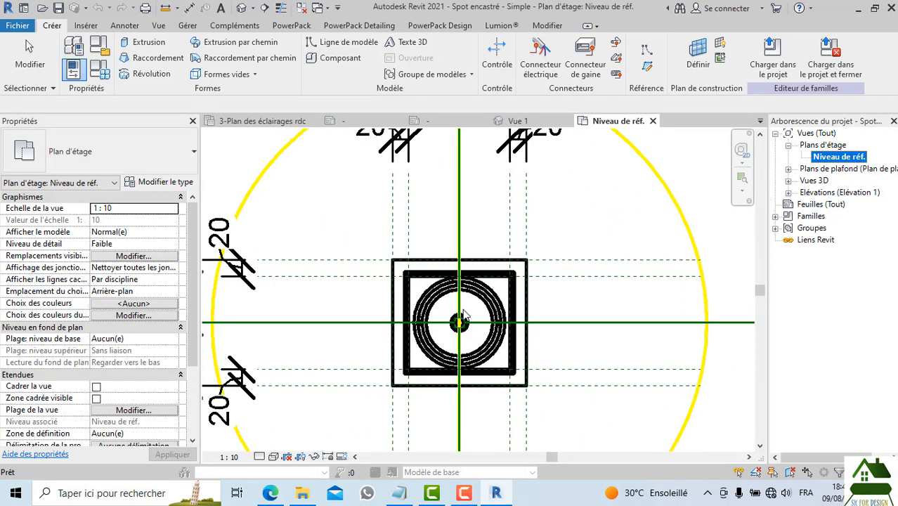
Review the family type parameters of the 16.5 x 15.5 cm type without changing them
{"action": "left_click", "coordinate": [461, 332]}
{"action": "scroll", "coordinate": [462, 332], "scroll_direction": "down", "scroll_amount": 2}
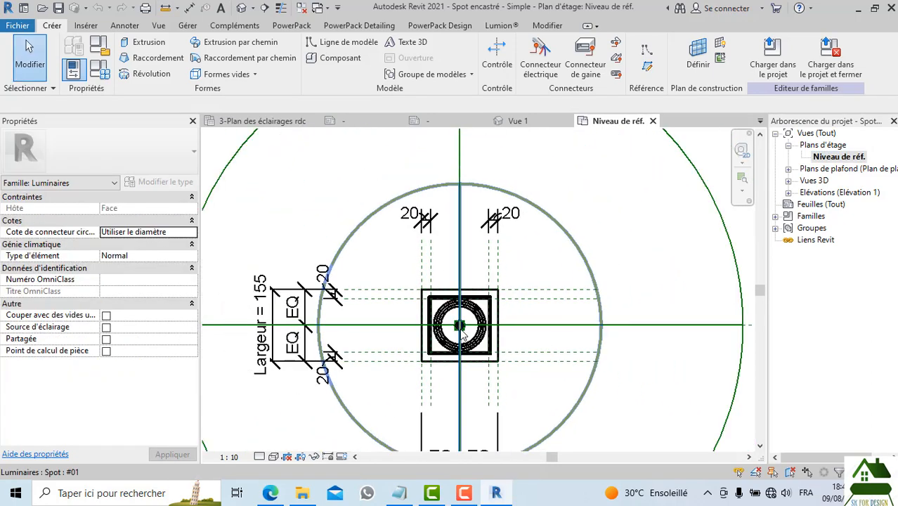
{"action": "scroll", "coordinate": [462, 332], "scroll_direction": "down", "scroll_amount": 1}
{"action": "left_click", "coordinate": [107, 72]}
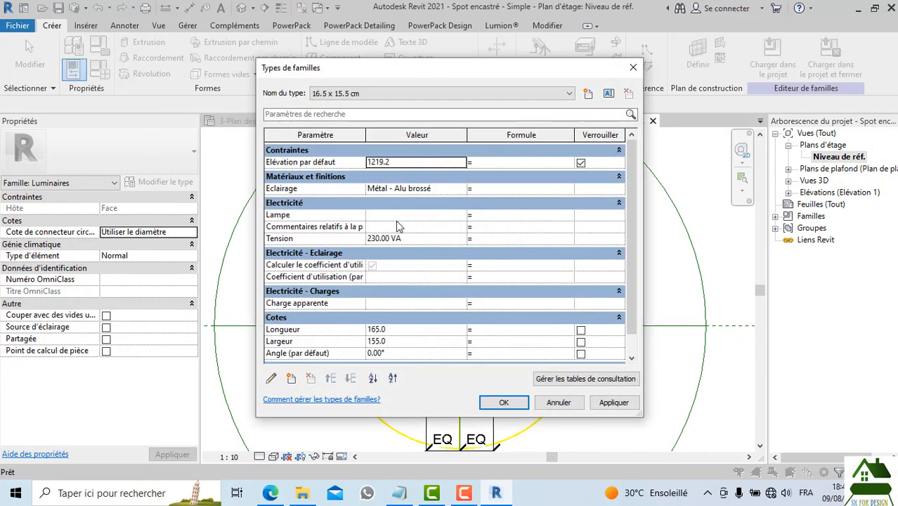
{"action": "scroll", "coordinate": [541, 225], "scroll_direction": "down", "scroll_amount": 1}
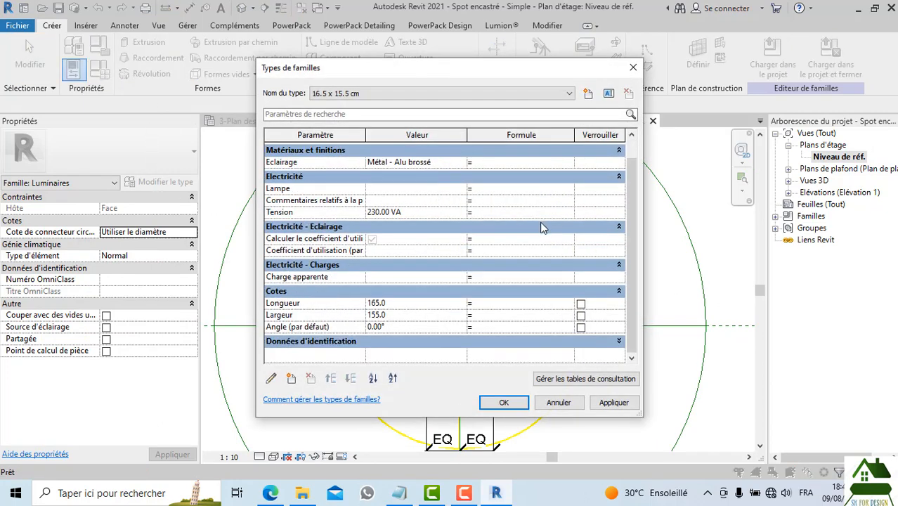
{"action": "scroll", "coordinate": [541, 228], "scroll_direction": "up", "scroll_amount": 1}
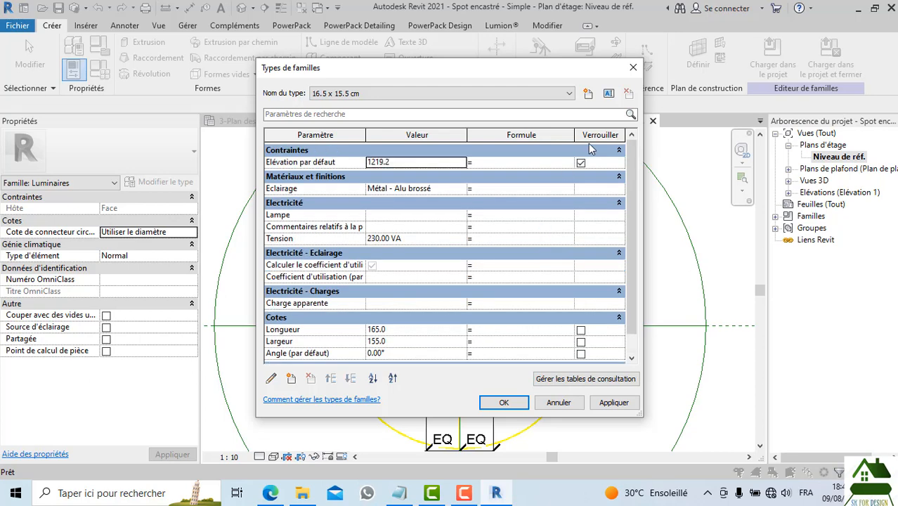
{"action": "left_click", "coordinate": [633, 67]}
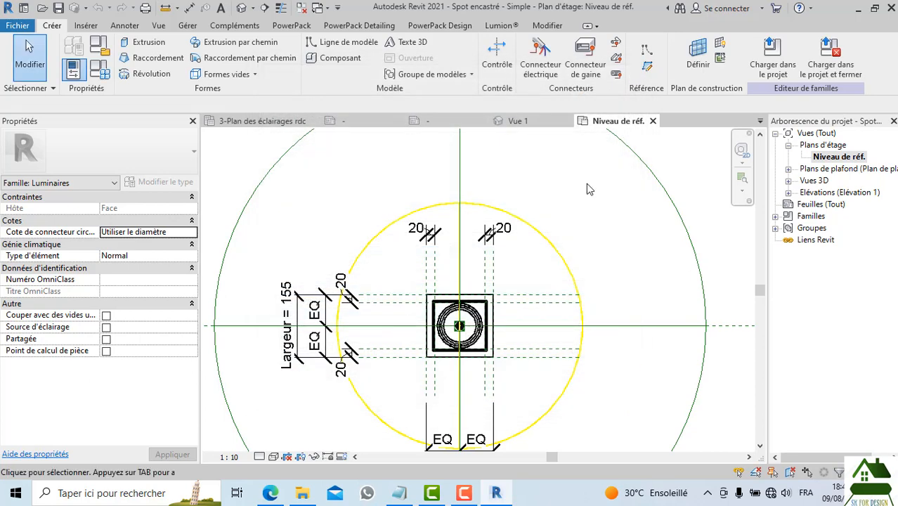
Check the visibility settings of the nested Spot #01 luminaire at the centre of the family, leaving them as they are
{"action": "scroll", "coordinate": [508, 336], "scroll_direction": "down", "scroll_amount": 5}
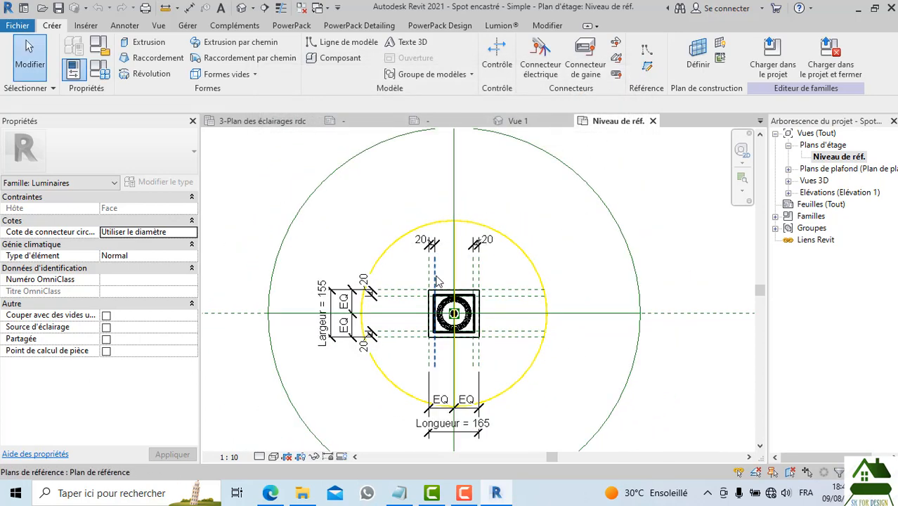
{"action": "left_click", "coordinate": [469, 310]}
{"action": "left_click", "coordinate": [516, 247]}
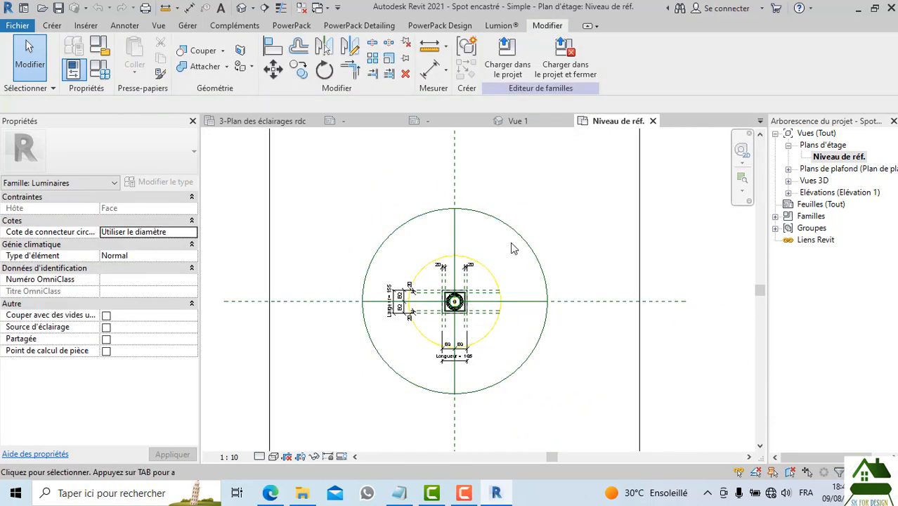
{"action": "left_click", "coordinate": [494, 279]}
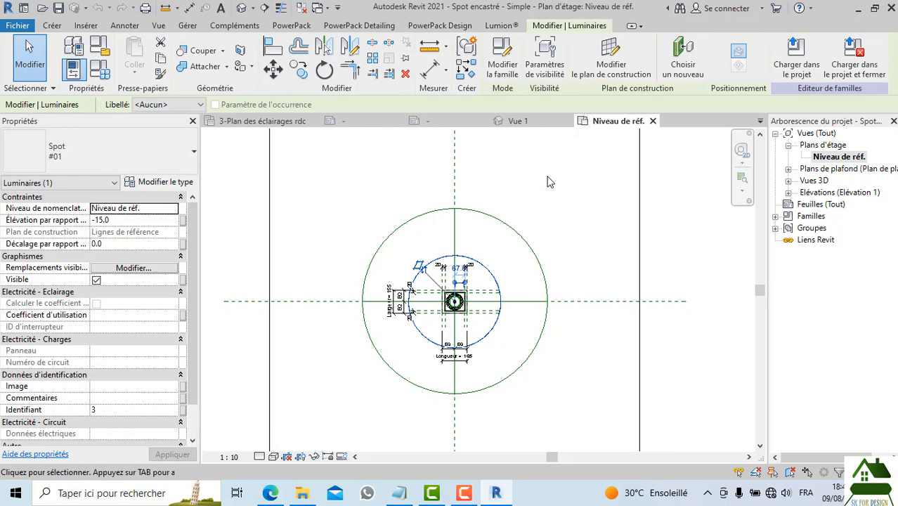
{"action": "left_click", "coordinate": [545, 56]}
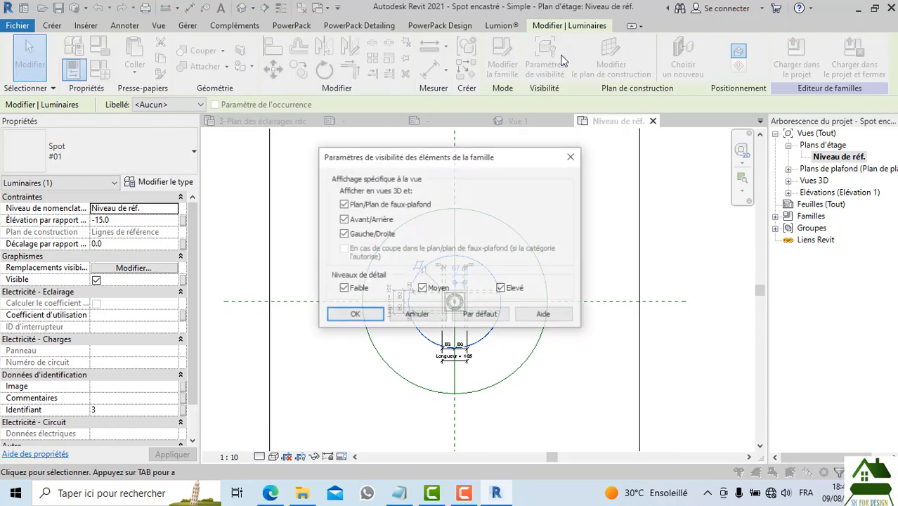
{"action": "left_click", "coordinate": [572, 156]}
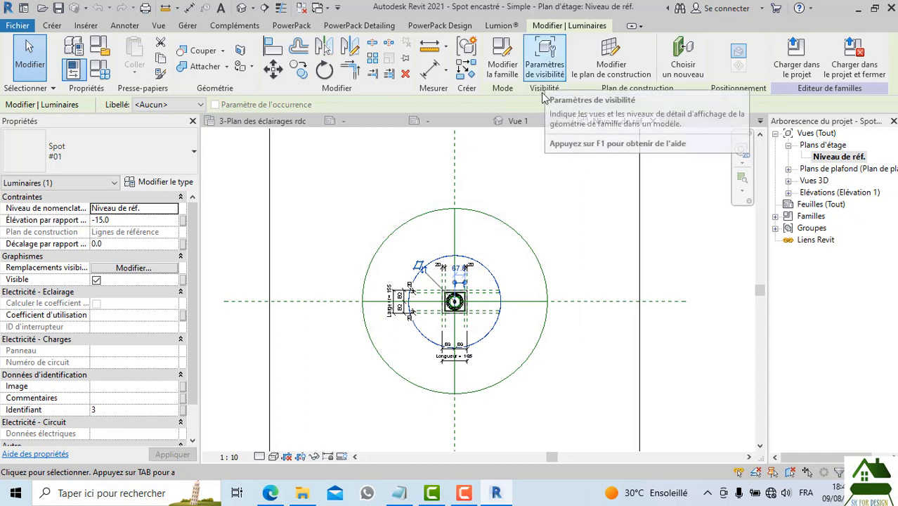
Open the nested Spot family for editing and show its Niveau de réf. floor plan
{"action": "left_click", "coordinate": [511, 69]}
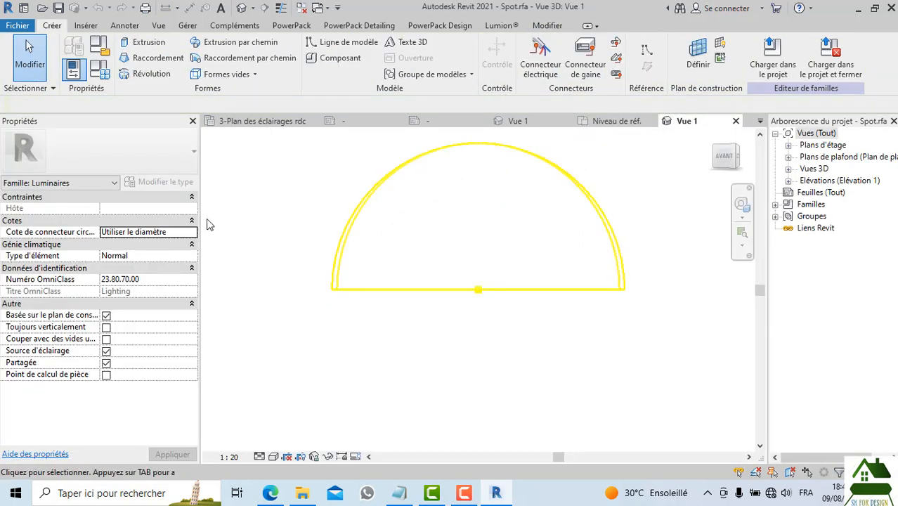
{"action": "left_click", "coordinate": [793, 148]}
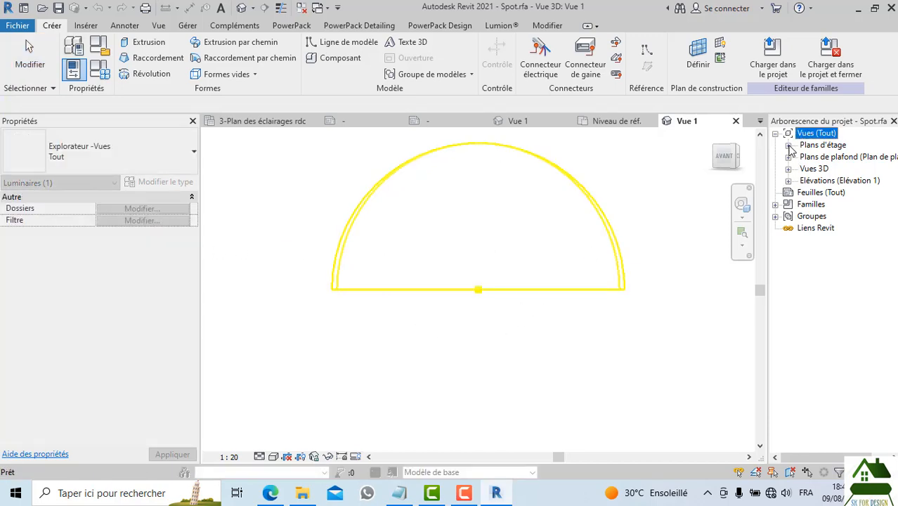
{"action": "left_click", "coordinate": [788, 145]}
{"action": "double_click", "coordinate": [833, 157]}
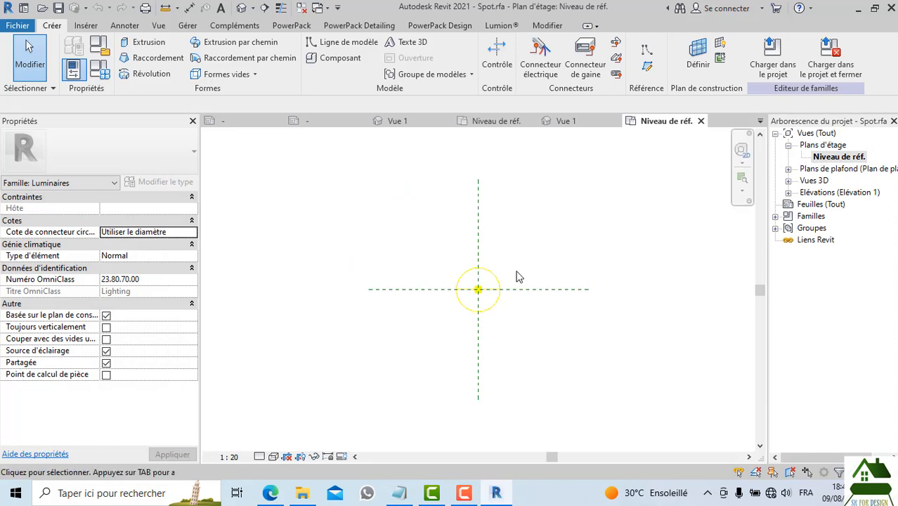
{"action": "scroll", "coordinate": [505, 269], "scroll_direction": "up", "scroll_amount": 5}
{"action": "scroll", "coordinate": [427, 313], "scroll_direction": "down", "scroll_amount": 2}
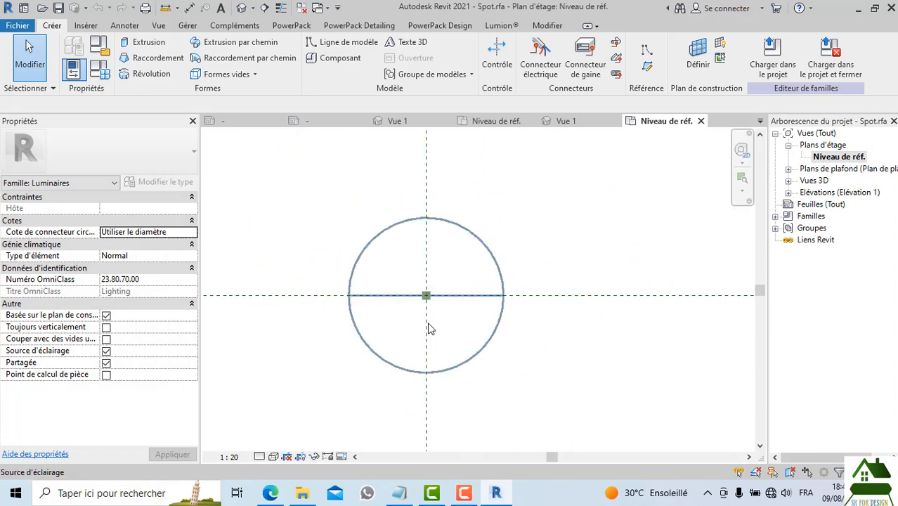
Check the available circular connector dimension options of the Spot family, leaving Utiliser le diamètre selected
{"action": "left_click", "coordinate": [429, 327]}
{"action": "scroll", "coordinate": [439, 282], "scroll_direction": "down", "scroll_amount": 3}
{"action": "left_click", "coordinate": [479, 211]}
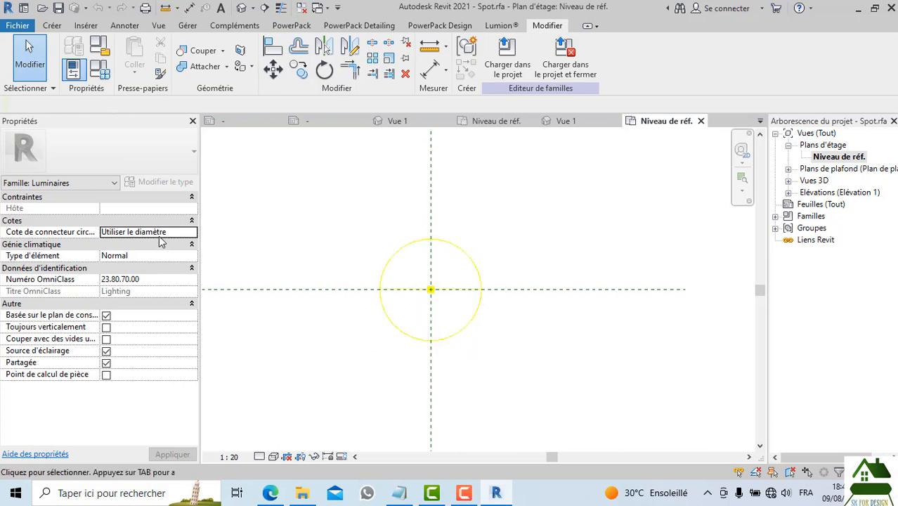
{"action": "left_click", "coordinate": [193, 234]}
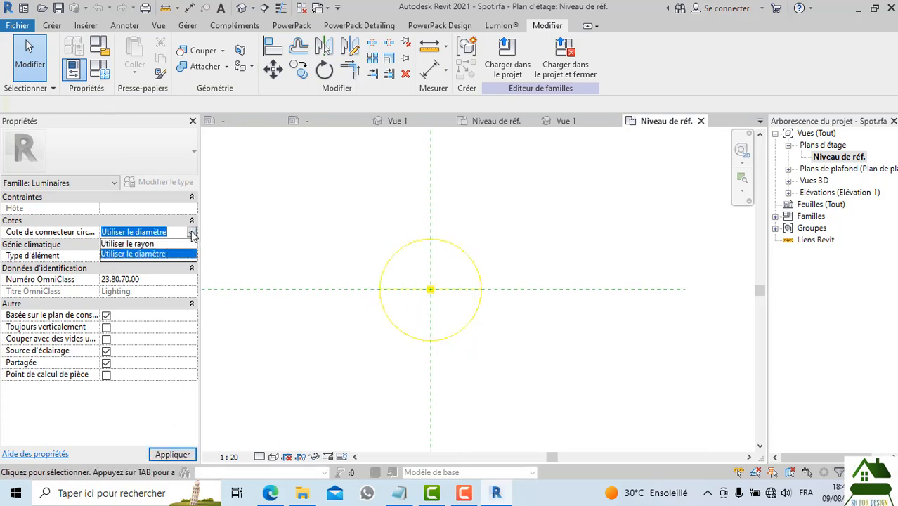
{"action": "left_click", "coordinate": [193, 234]}
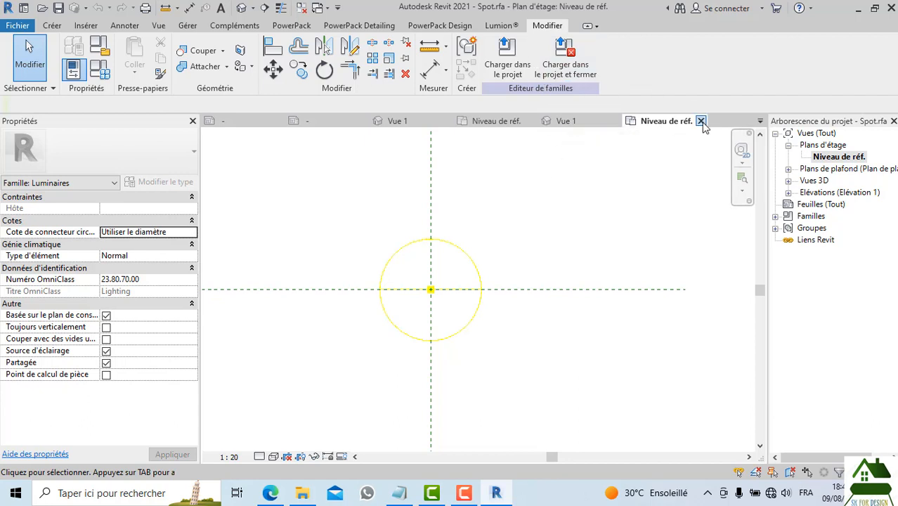
Close the nested Spot family's views without saving its changes
{"action": "left_click", "coordinate": [700, 121]}
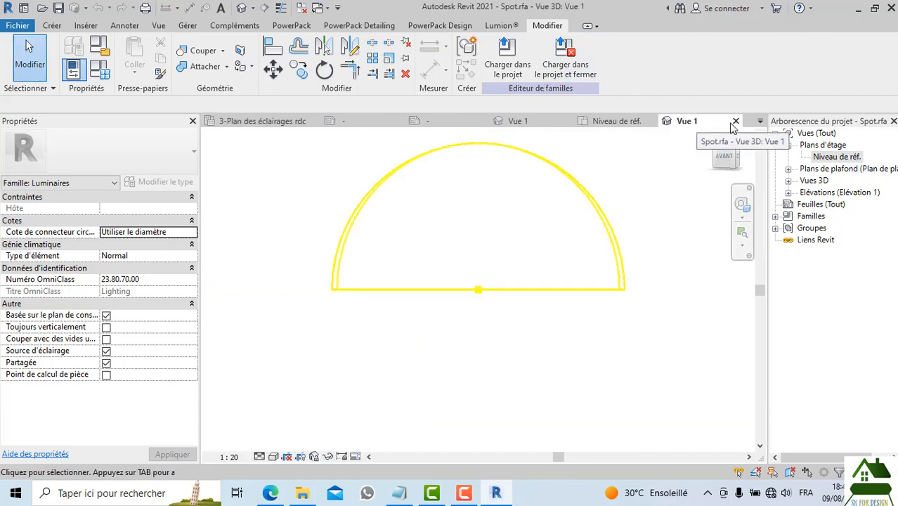
{"action": "left_click", "coordinate": [736, 121]}
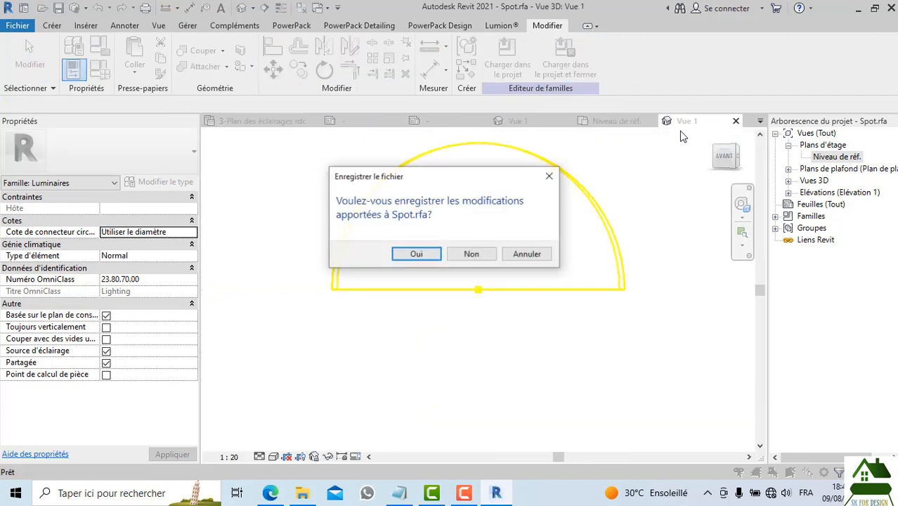
{"action": "left_click", "coordinate": [470, 255]}
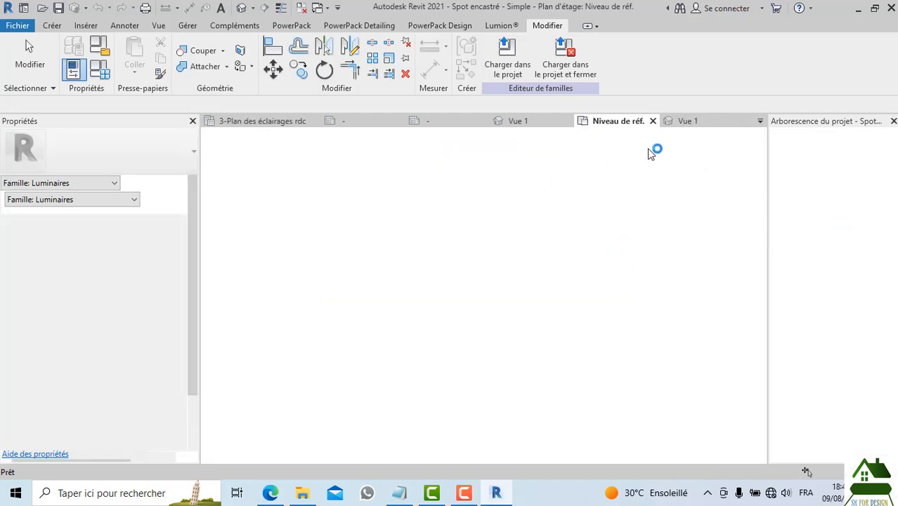
Examine the vertical reference line at the centre of Spot encastré - Simple in 3D and close the family's views
{"action": "left_click", "coordinate": [653, 121]}
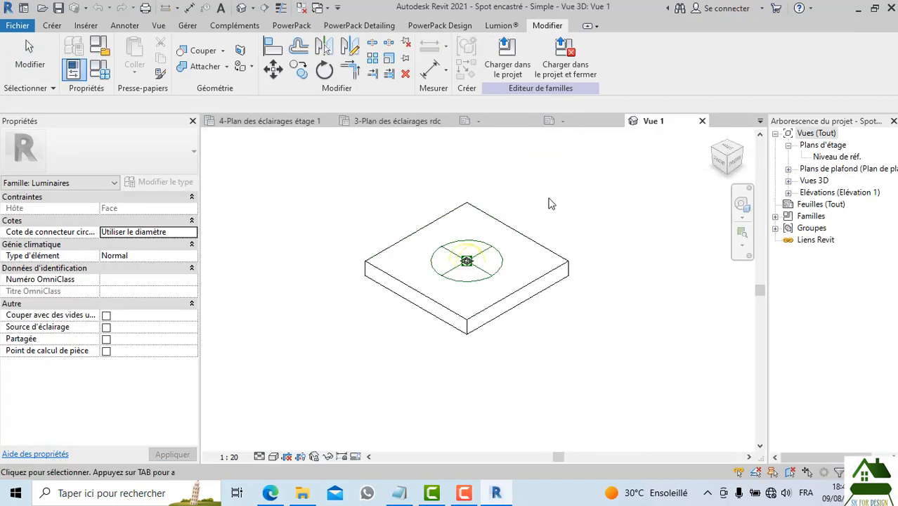
{"action": "scroll", "coordinate": [461, 270], "scroll_direction": "up", "scroll_amount": 6}
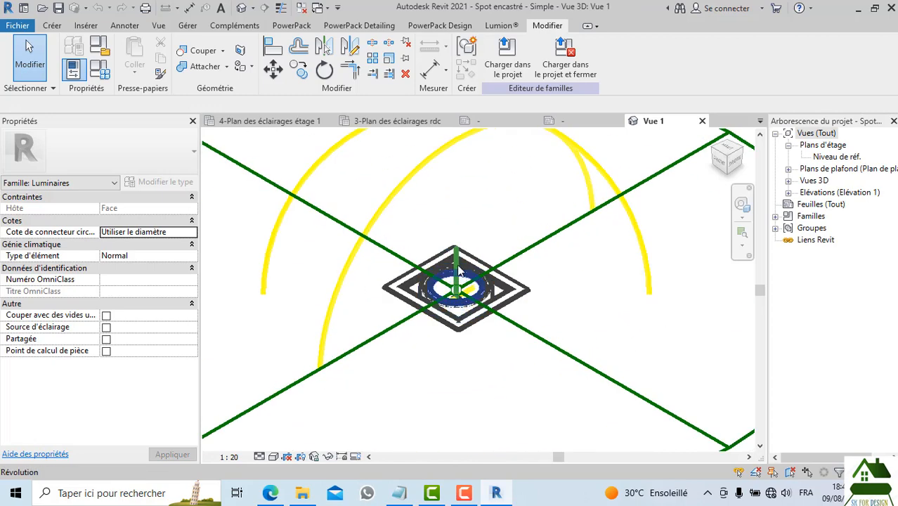
{"action": "left_click", "coordinate": [460, 261]}
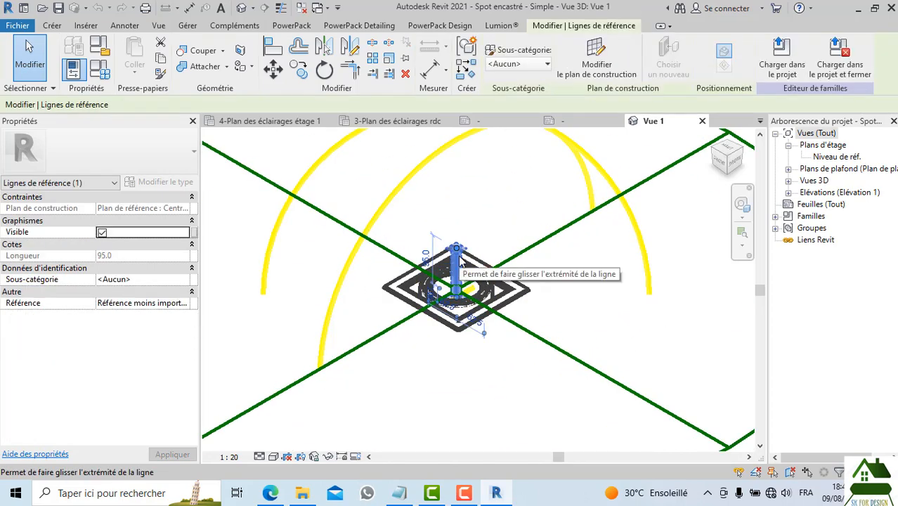
{"action": "scroll", "coordinate": [461, 261], "scroll_direction": "down", "scroll_amount": 5}
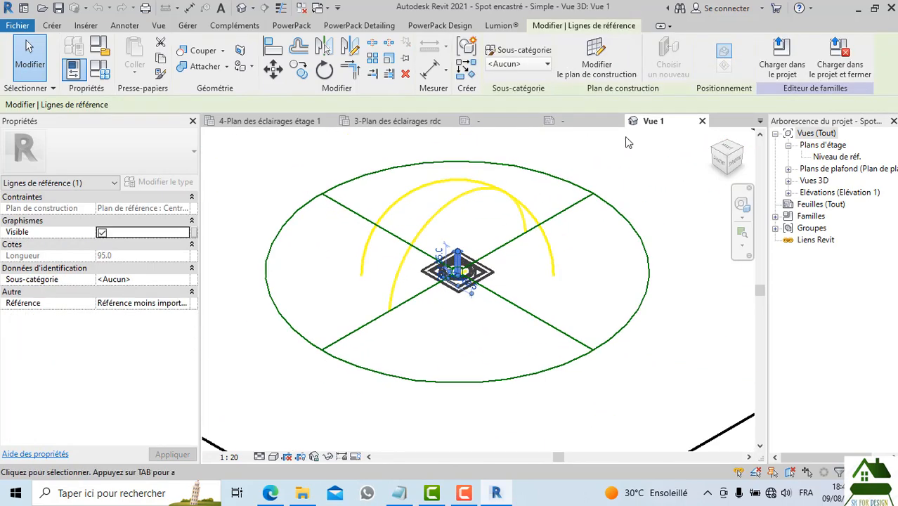
{"action": "left_click", "coordinate": [703, 121]}
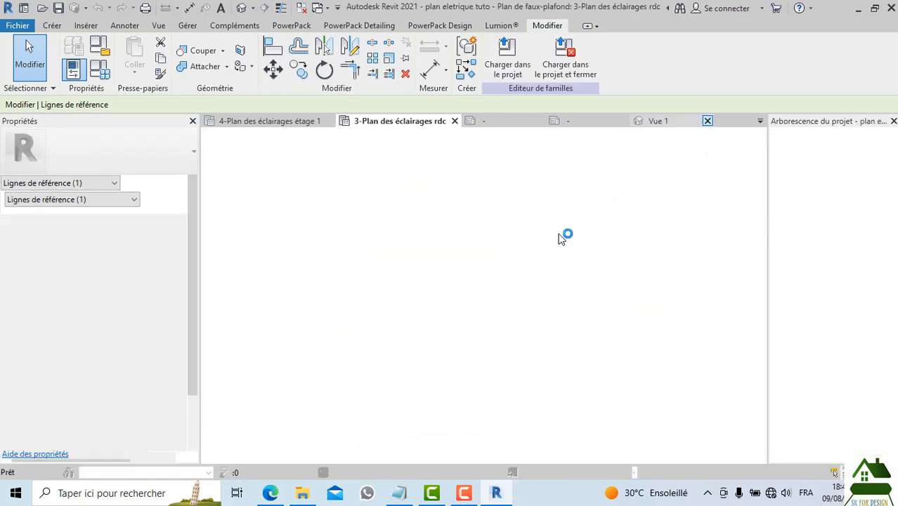
Move the "?" luminaire tag of the spot on the plan's right-hand wall away from its F1 tag
{"action": "scroll", "coordinate": [348, 217], "scroll_direction": "down", "scroll_amount": 3}
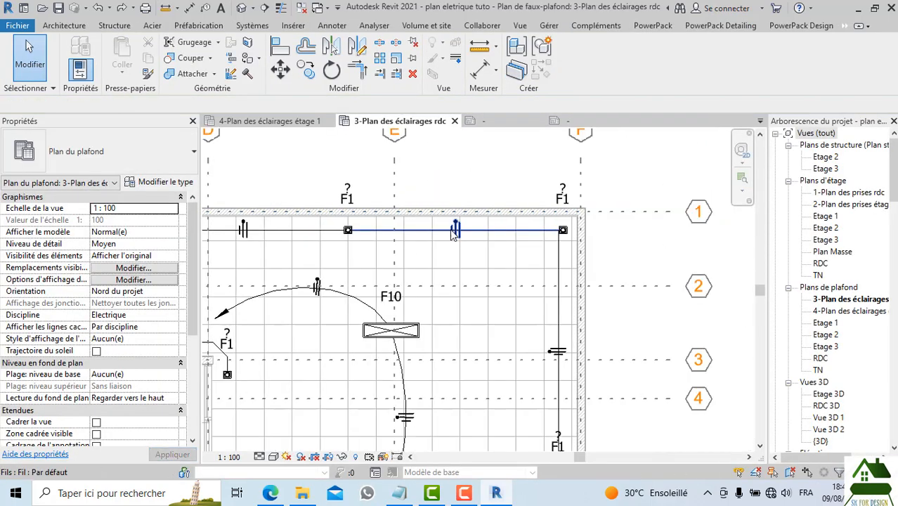
{"action": "scroll", "coordinate": [563, 281], "scroll_direction": "up", "scroll_amount": 5}
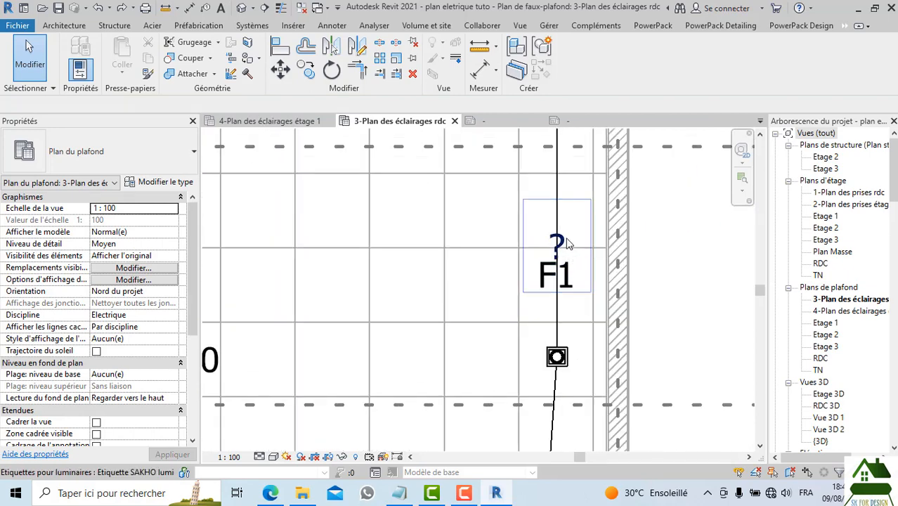
{"action": "left_click", "coordinate": [568, 242]}
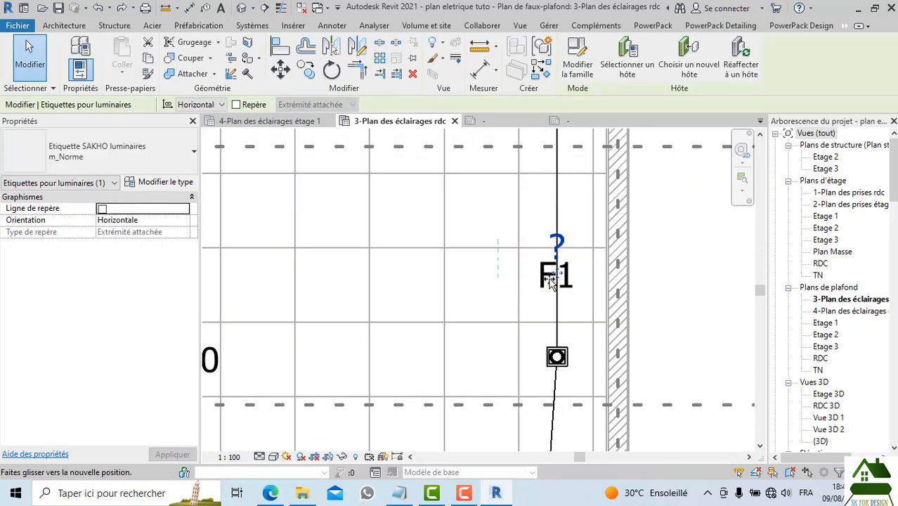
{"action": "left_click_drag", "start_coordinate": [552, 282], "coordinate": [468, 286]}
{"action": "key", "text": "Escape"}
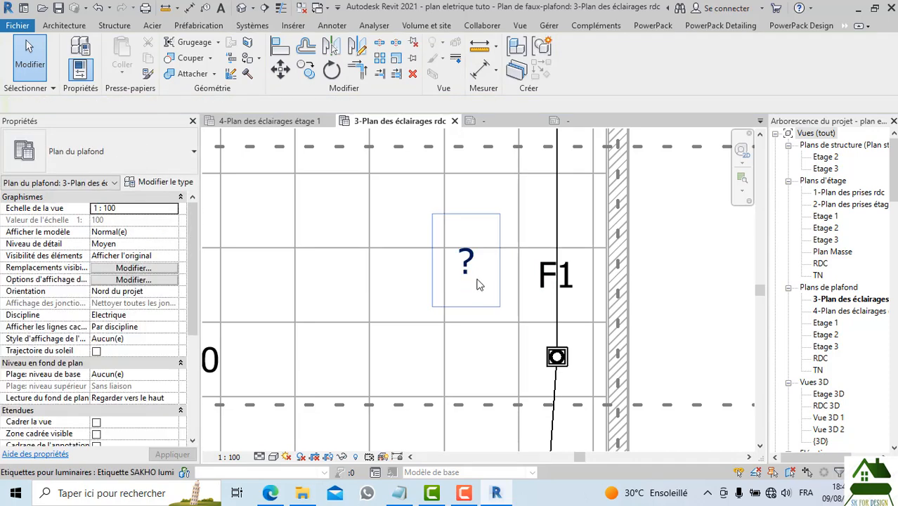
Delete all instances of the Etiquette SAKHO luminaires m_Norme tag visible in the 3-Plan des éclairages rdc view
{"action": "left_click", "coordinate": [472, 284]}
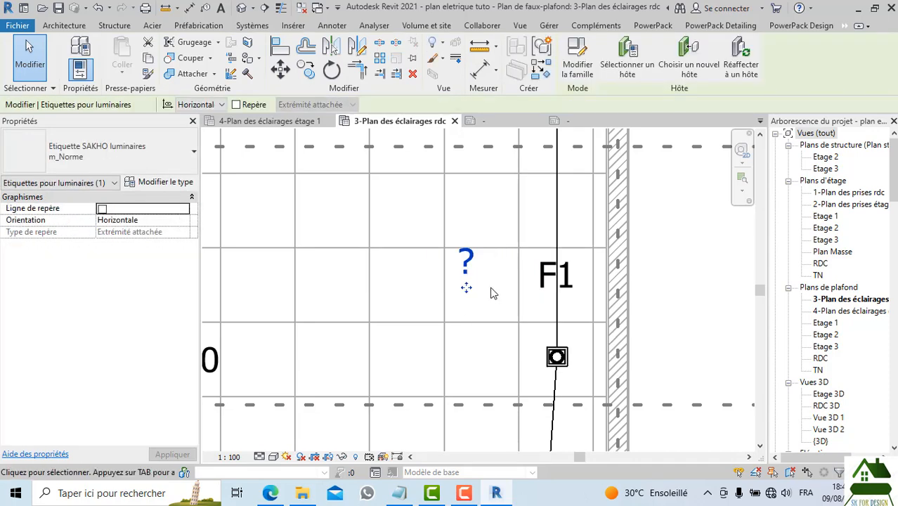
{"action": "scroll", "coordinate": [485, 289], "scroll_direction": "down", "scroll_amount": 2}
{"action": "scroll", "coordinate": [478, 285], "scroll_direction": "up", "scroll_amount": 4}
{"action": "right_click", "coordinate": [489, 298]}
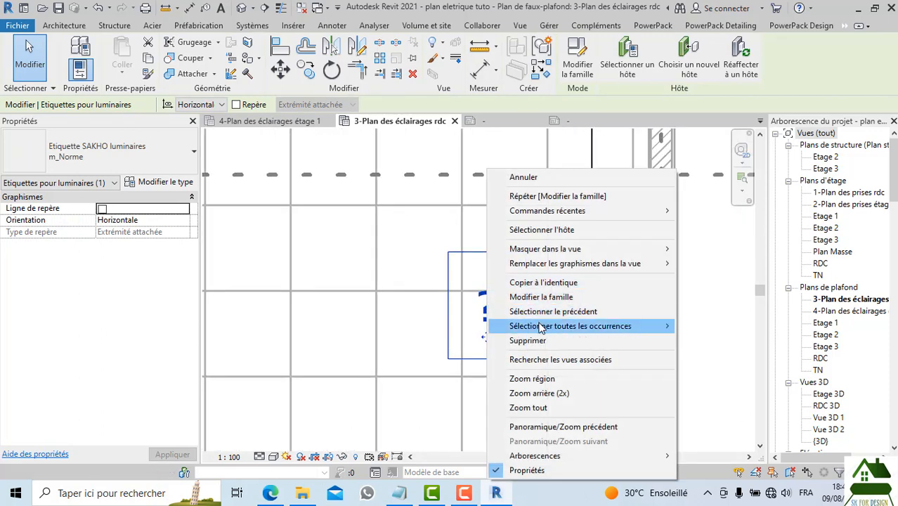
{"action": "mouse_move", "coordinate": [672, 330]}
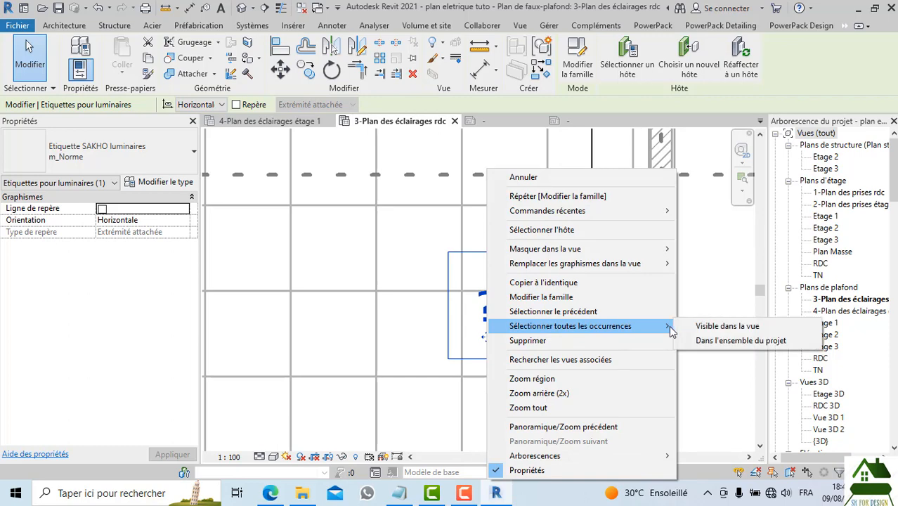
{"action": "left_click", "coordinate": [735, 327]}
{"action": "scroll", "coordinate": [541, 273], "scroll_direction": "down", "scroll_amount": 5}
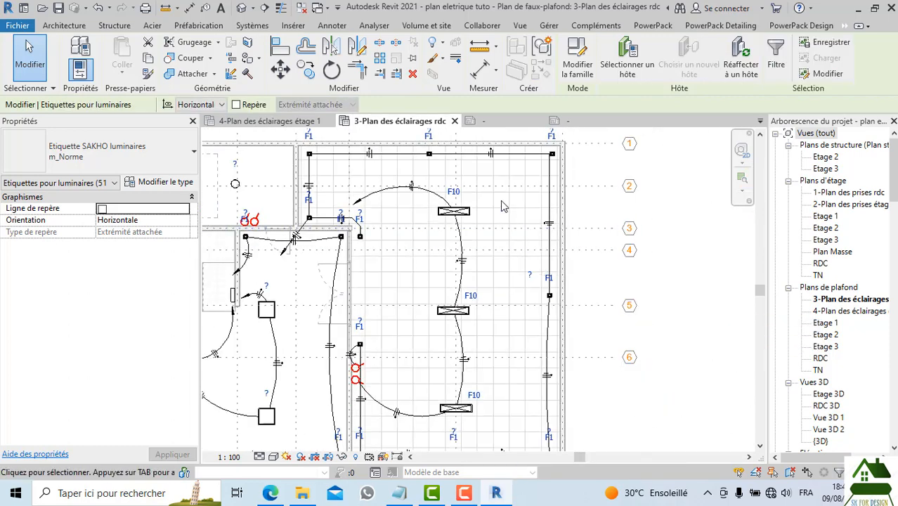
{"action": "key", "text": "Delete"}
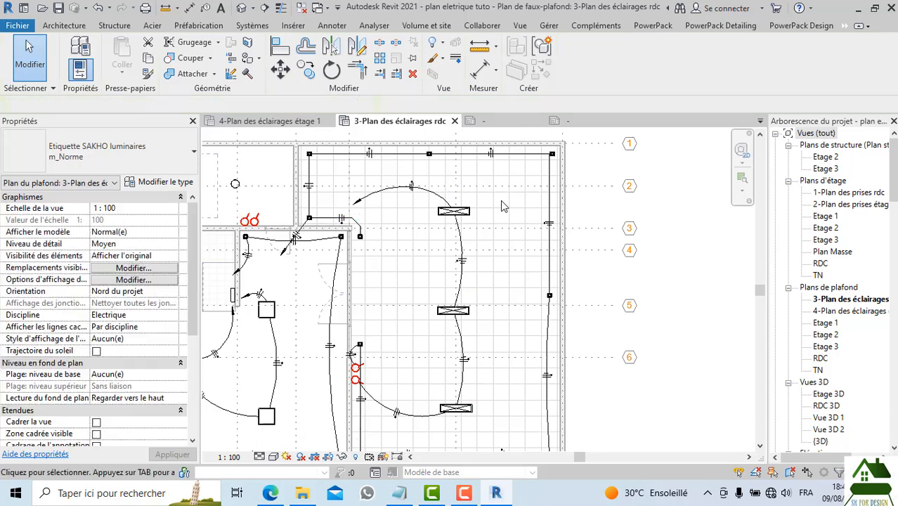
Try tagging the middle upper-wall spot by category with an attached leader, undo the tag and leave the tagging command
{"action": "scroll", "coordinate": [594, 284], "scroll_direction": "down", "scroll_amount": 3}
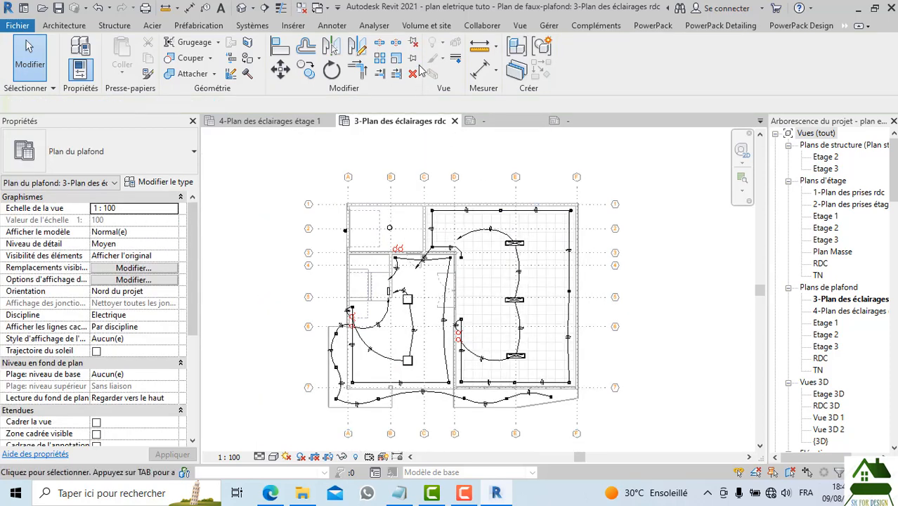
{"action": "left_click", "coordinate": [320, 22]}
{"action": "left_click", "coordinate": [555, 56]}
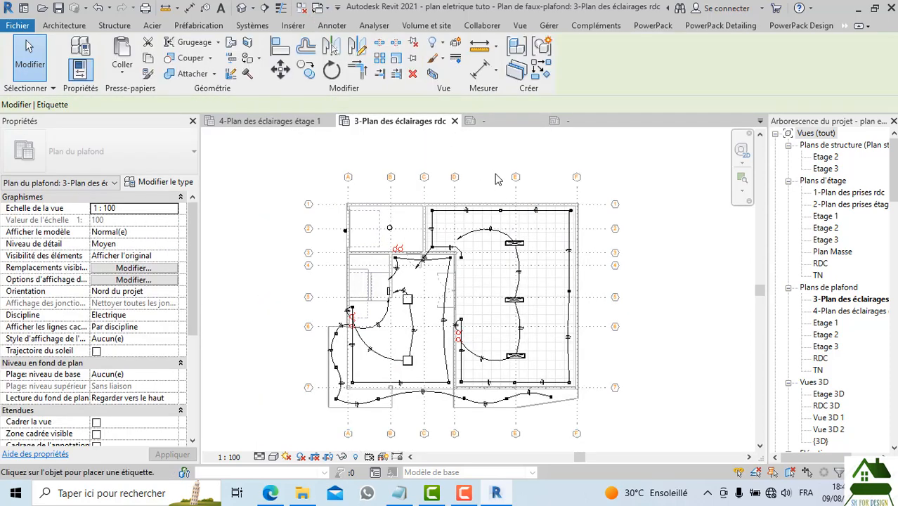
{"action": "scroll", "coordinate": [506, 255], "scroll_direction": "up", "scroll_amount": 5}
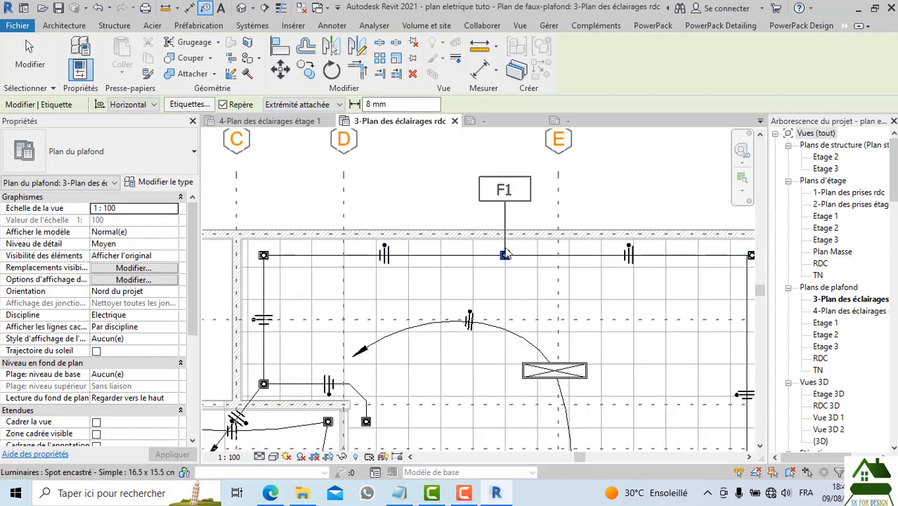
{"action": "left_click", "coordinate": [504, 251]}
{"action": "scroll", "coordinate": [443, 211], "scroll_direction": "down", "scroll_amount": 2}
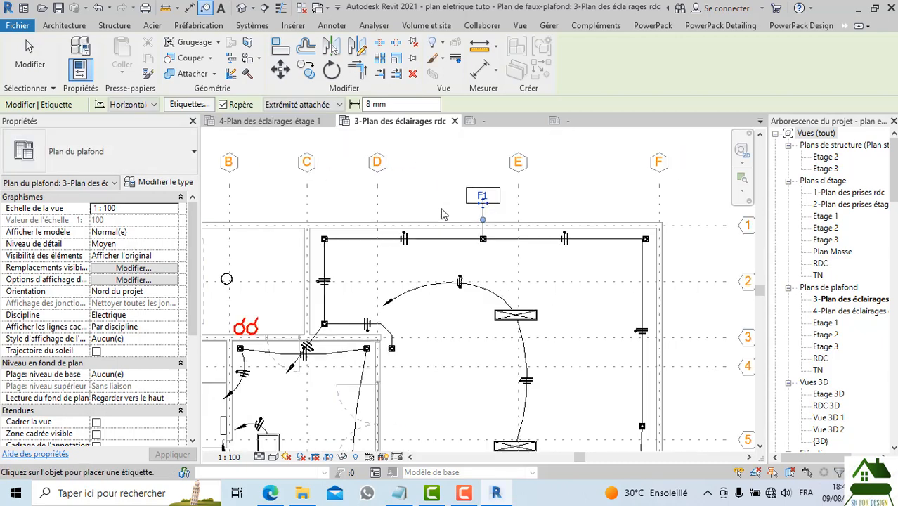
{"action": "left_click", "coordinate": [101, 8]}
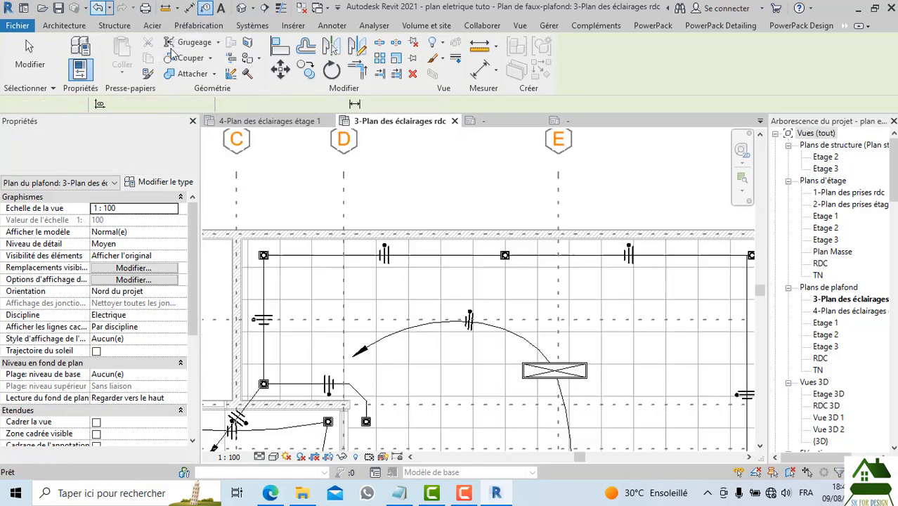
{"action": "scroll", "coordinate": [468, 224], "scroll_direction": "down", "scroll_amount": 2}
{"action": "scroll", "coordinate": [486, 233], "scroll_direction": "up", "scroll_amount": 6}
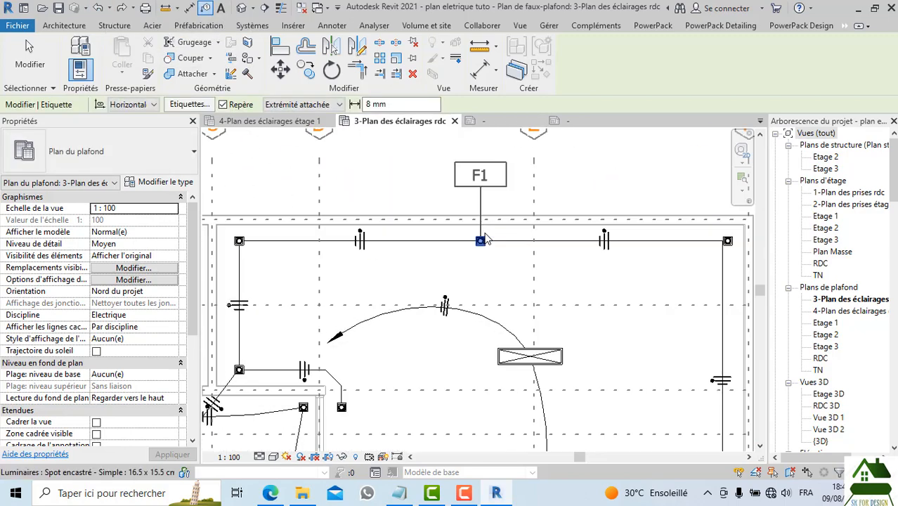
{"action": "scroll", "coordinate": [485, 215], "scroll_direction": "down", "scroll_amount": 4}
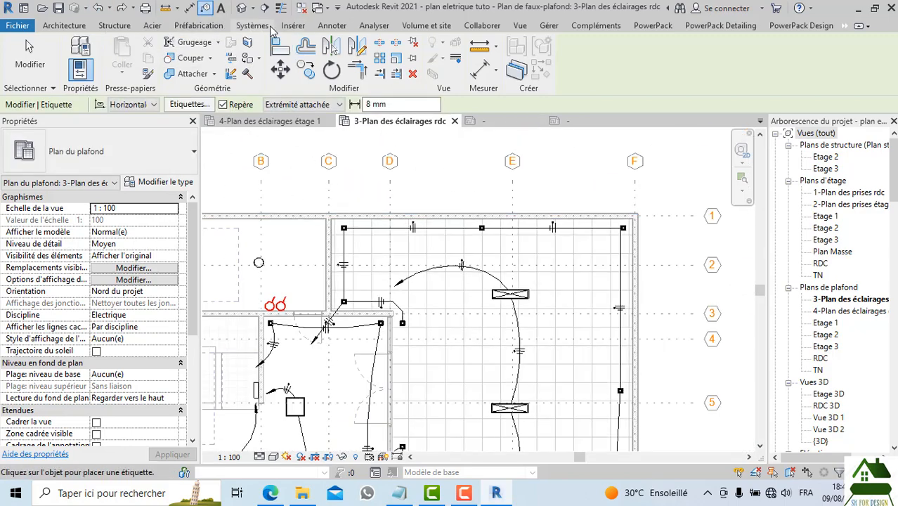
{"action": "scroll", "coordinate": [617, 144], "scroll_direction": "down", "scroll_amount": 3}
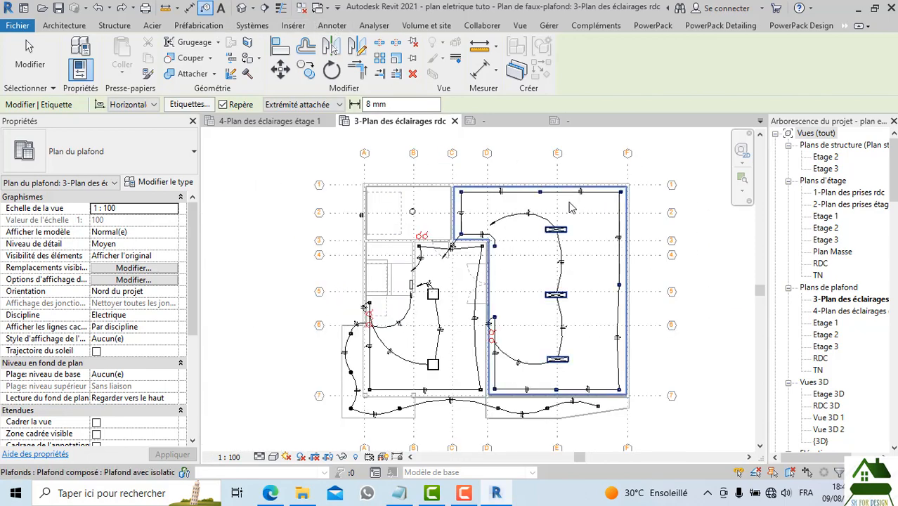
{"action": "key", "text": "Escape"}
Select all visible Spot encastré - Simple 16.5 x 15.5 cm spots and review their type parameters down to Marque de type
{"action": "scroll", "coordinate": [469, 201], "scroll_direction": "up", "scroll_amount": 5}
{"action": "left_click", "coordinate": [419, 189]}
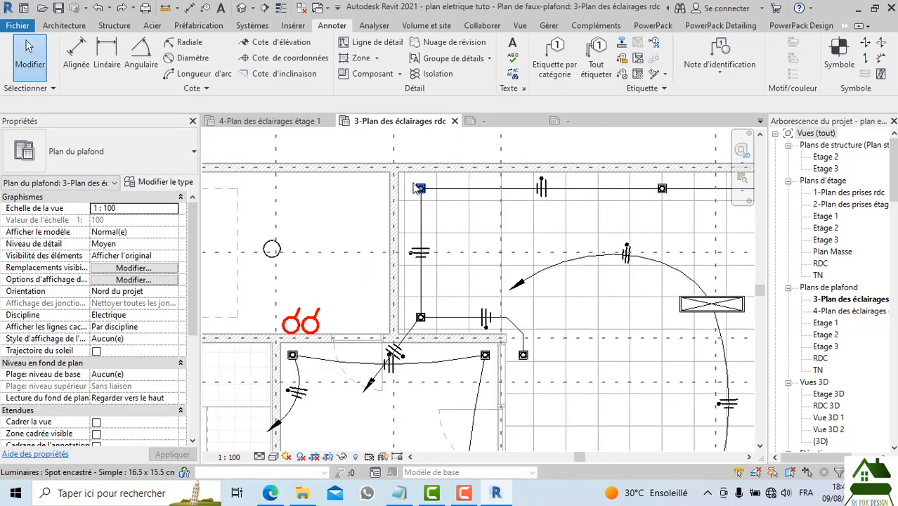
{"action": "left_click", "coordinate": [417, 190]}
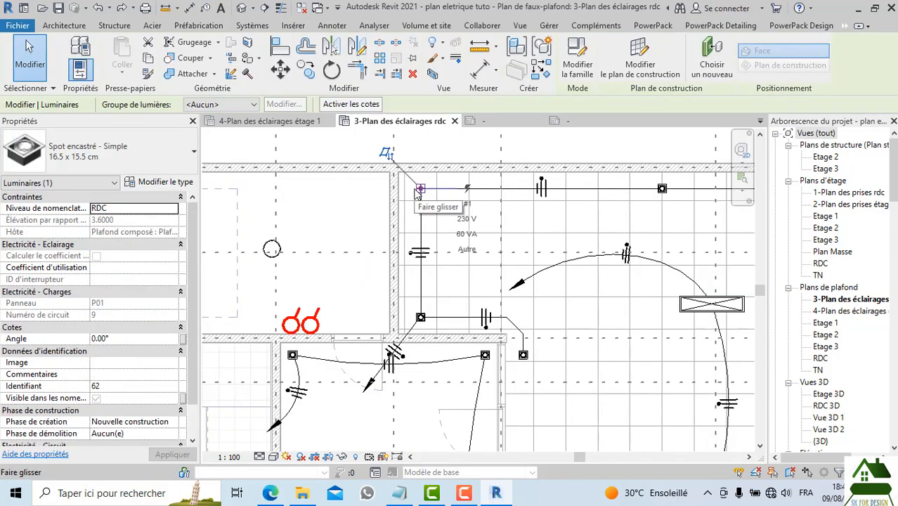
{"action": "right_click", "coordinate": [420, 188]}
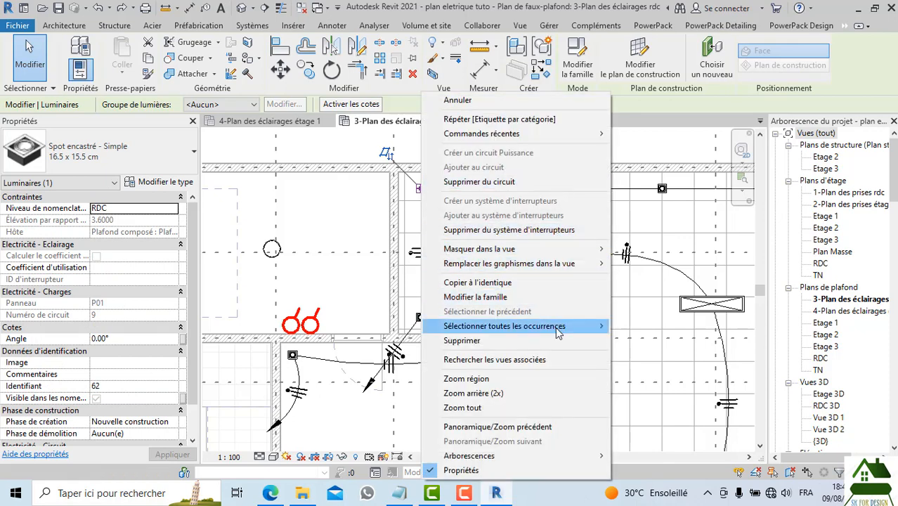
{"action": "mouse_move", "coordinate": [562, 326]}
{"action": "left_click", "coordinate": [654, 322]}
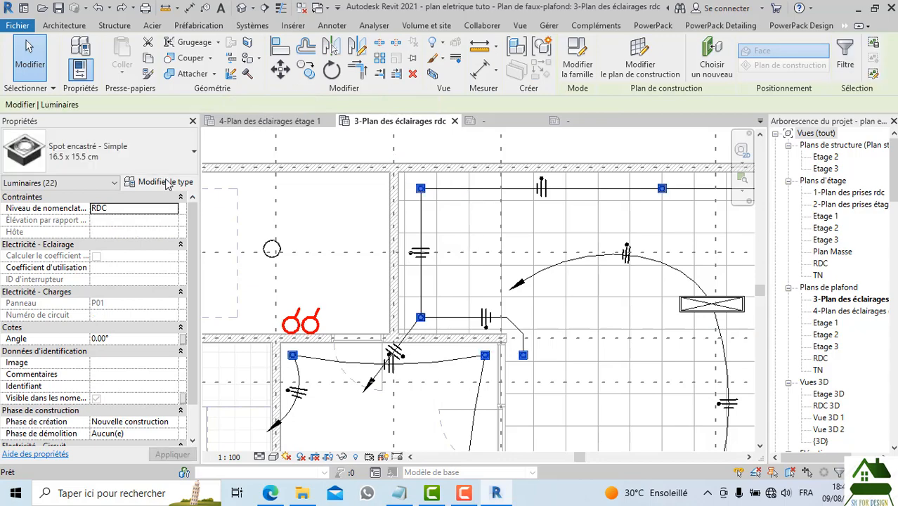
{"action": "left_click", "coordinate": [159, 182]}
{"action": "scroll", "coordinate": [509, 321], "scroll_direction": "down", "scroll_amount": 2}
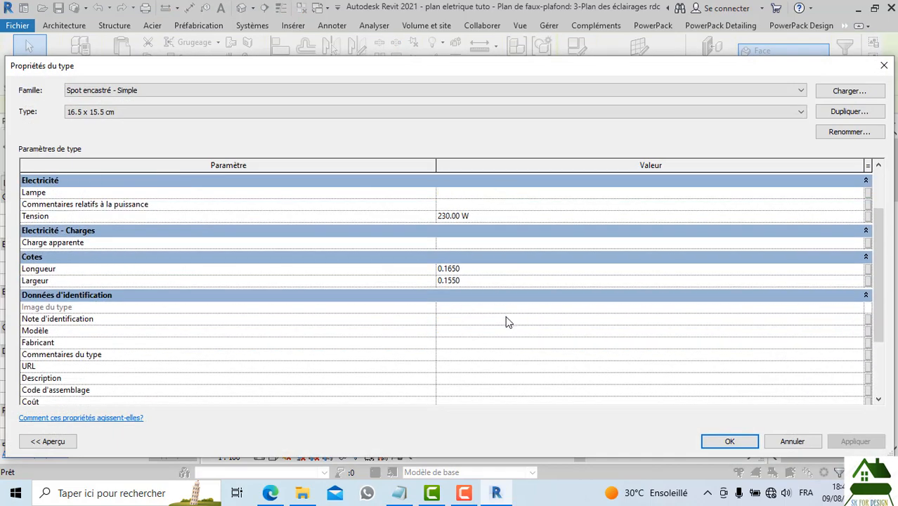
{"action": "scroll", "coordinate": [502, 373], "scroll_direction": "down", "scroll_amount": 3}
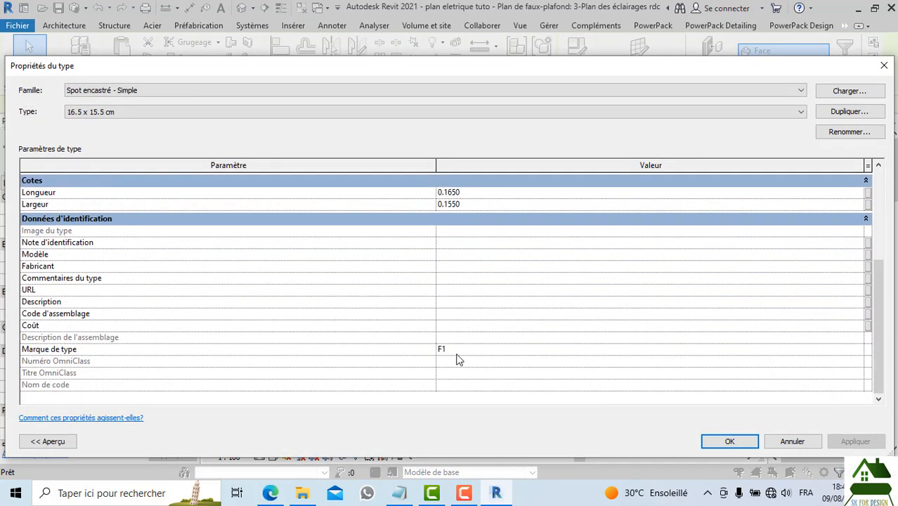
{"action": "left_click", "coordinate": [707, 441]}
{"action": "key", "text": "Escape"}
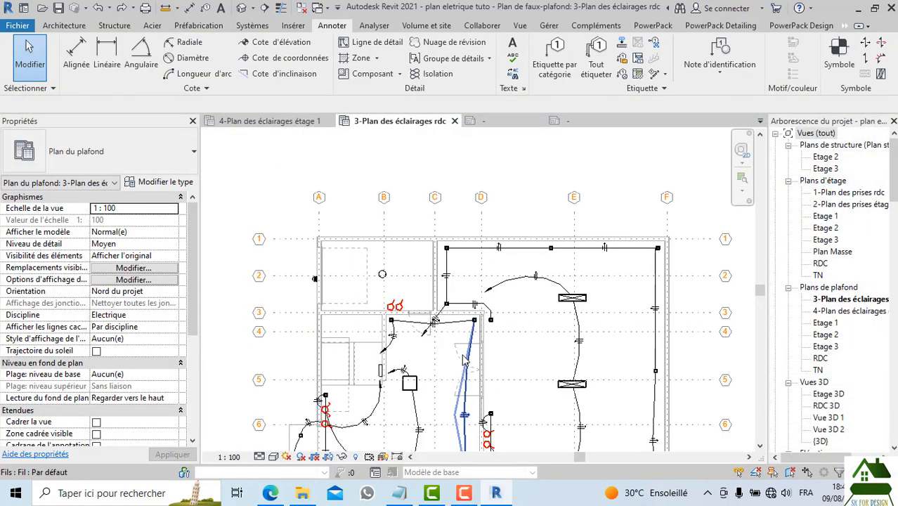
Set the Marque de type of the square Suspension - Rectangle - LED, Carré 18 W luminaire type to F11
{"action": "scroll", "coordinate": [464, 360], "scroll_direction": "up", "scroll_amount": 3}
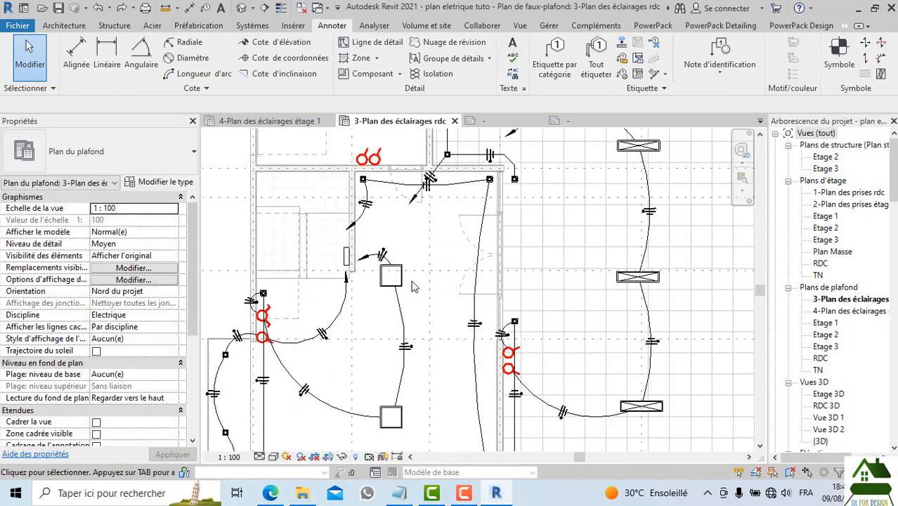
{"action": "left_click", "coordinate": [406, 253]}
{"action": "scroll", "coordinate": [405, 253], "scroll_direction": "down", "scroll_amount": 3}
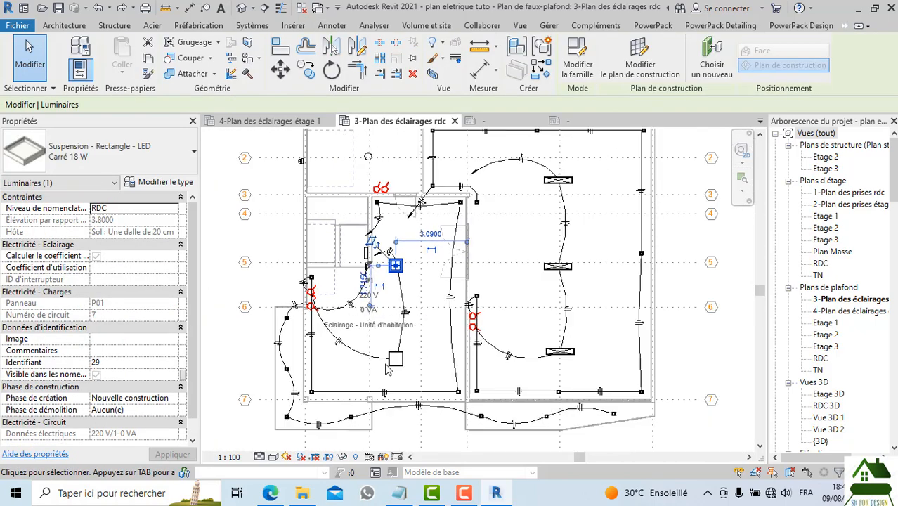
{"action": "left_click", "coordinate": [147, 186]}
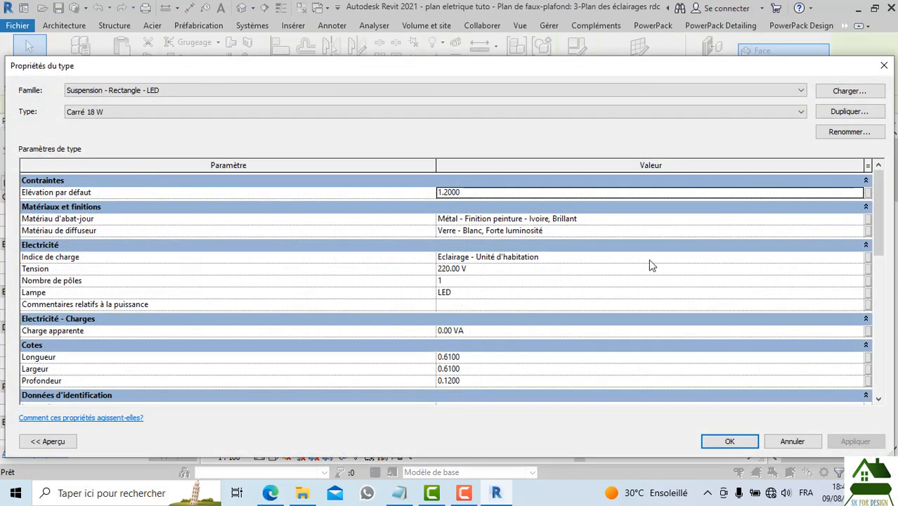
{"action": "scroll", "coordinate": [650, 265], "scroll_direction": "down", "scroll_amount": 3}
{"action": "scroll", "coordinate": [504, 319], "scroll_direction": "down", "scroll_amount": 2}
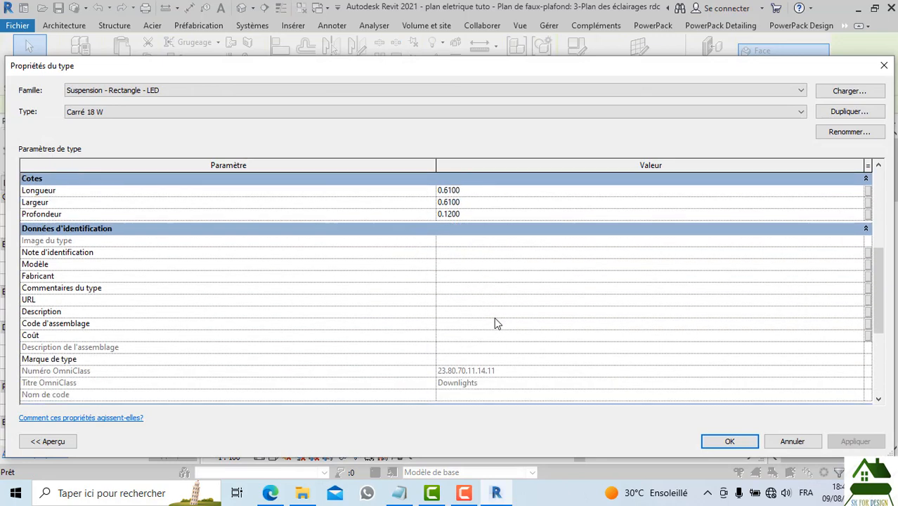
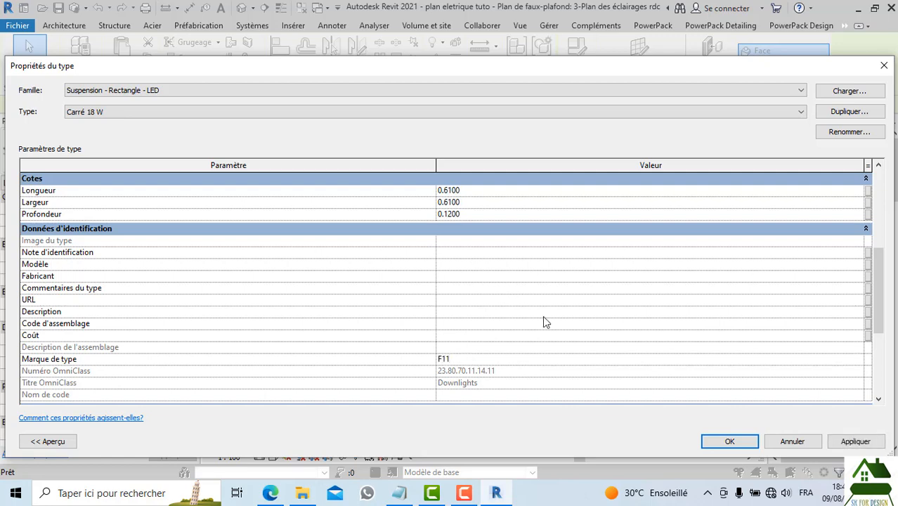
{"action": "left_click", "coordinate": [731, 441]}
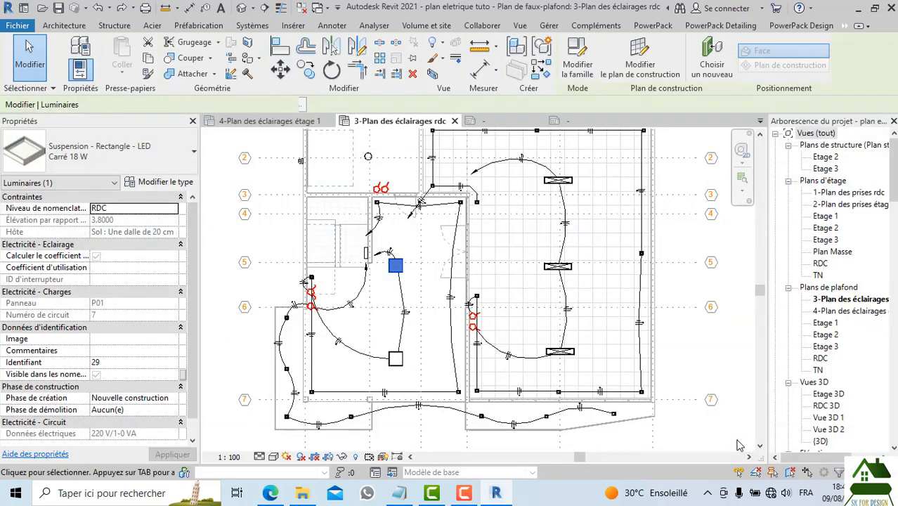
{"action": "left_click", "coordinate": [291, 239]}
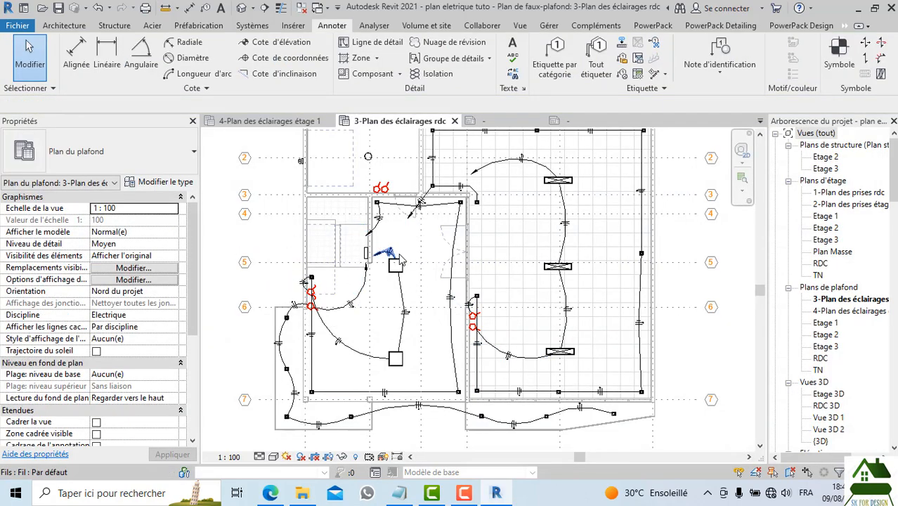
{"action": "scroll", "coordinate": [441, 262], "scroll_direction": "down", "scroll_amount": 1}
{"action": "left_click", "coordinate": [561, 68]}
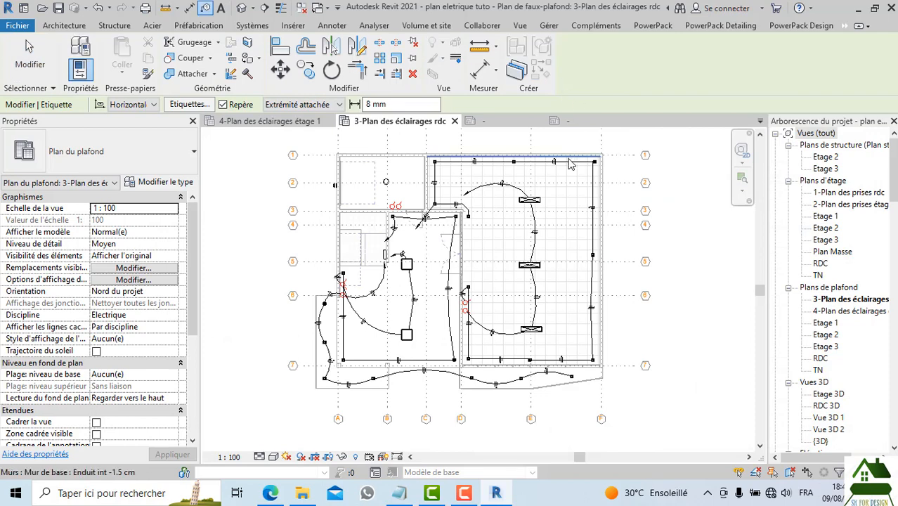
{"action": "key", "text": "Escape"}
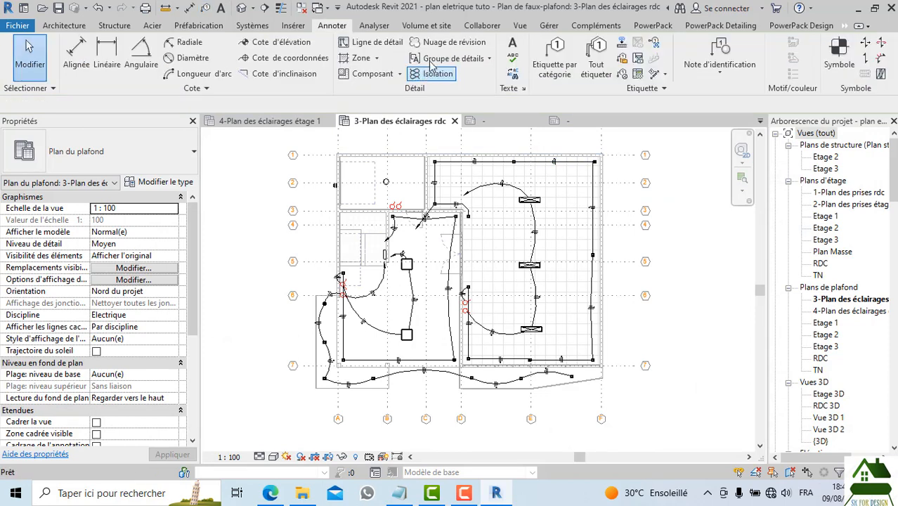
Tag all untagged luminaires in the current view with the Etiquette SAKHO luminaires : m_Norme tag
{"action": "left_click", "coordinate": [596, 56]}
{"action": "scroll", "coordinate": [372, 271], "scroll_direction": "down", "scroll_amount": 1}
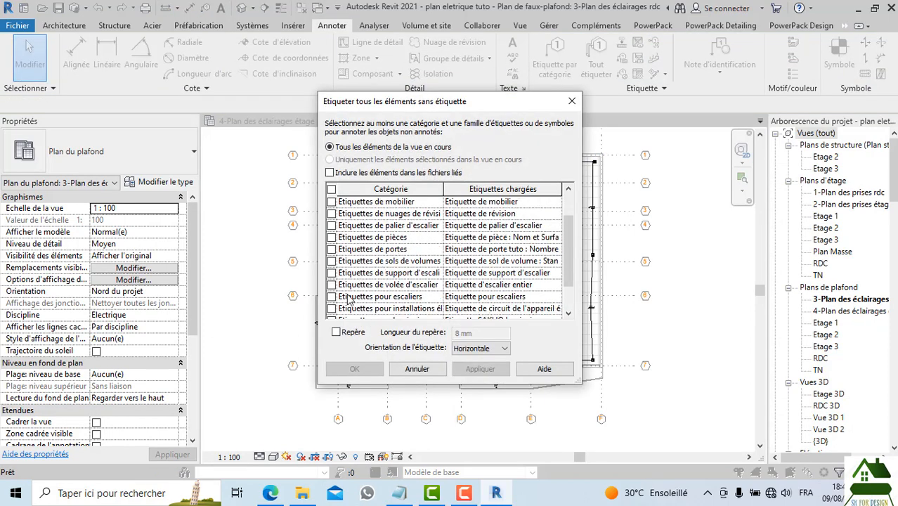
{"action": "scroll", "coordinate": [345, 288], "scroll_direction": "down", "scroll_amount": 1}
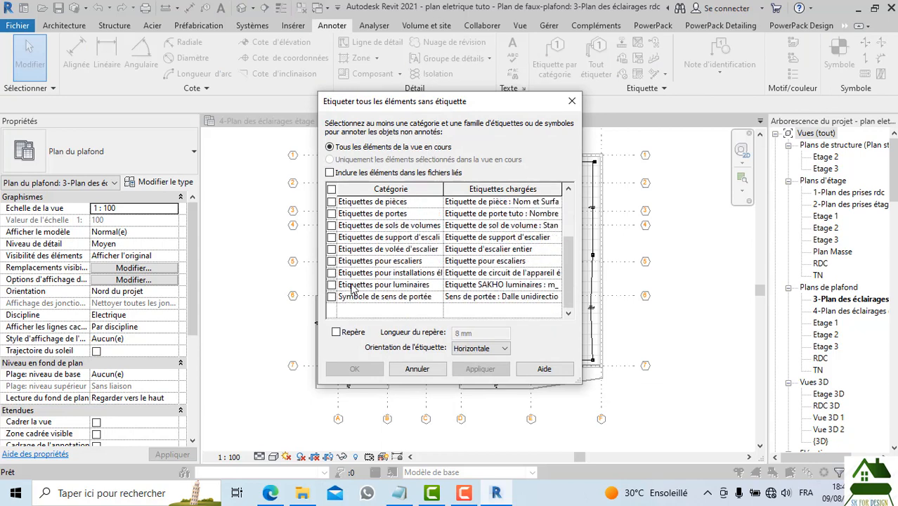
{"action": "left_click", "coordinate": [332, 285]}
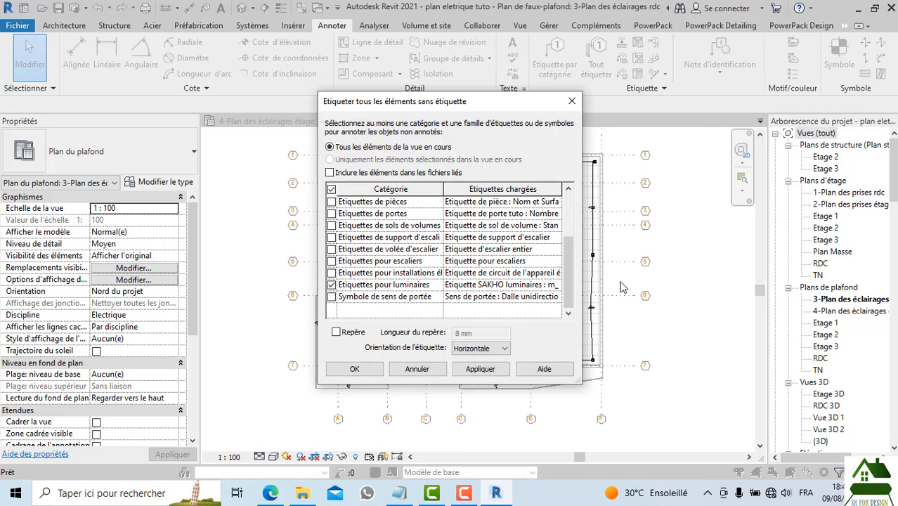
{"action": "left_click", "coordinate": [558, 285]}
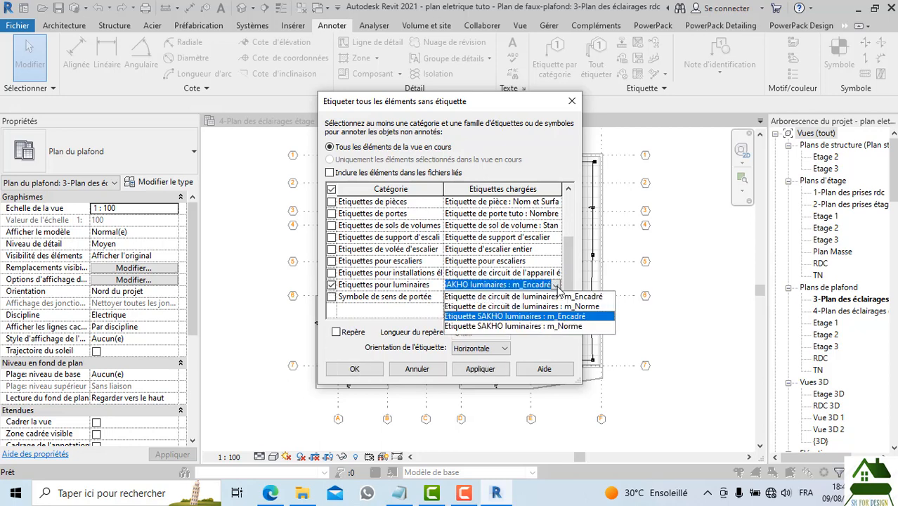
{"action": "left_click", "coordinate": [515, 327]}
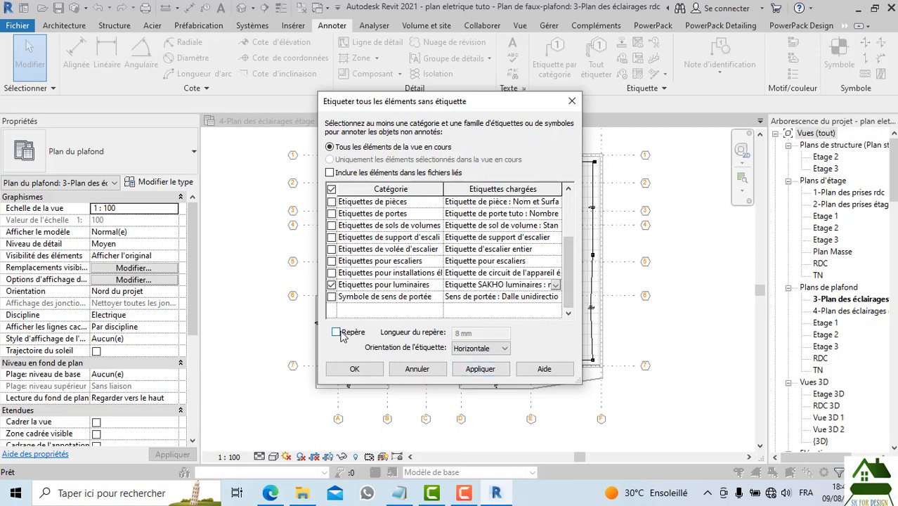
{"action": "left_click", "coordinate": [485, 369]}
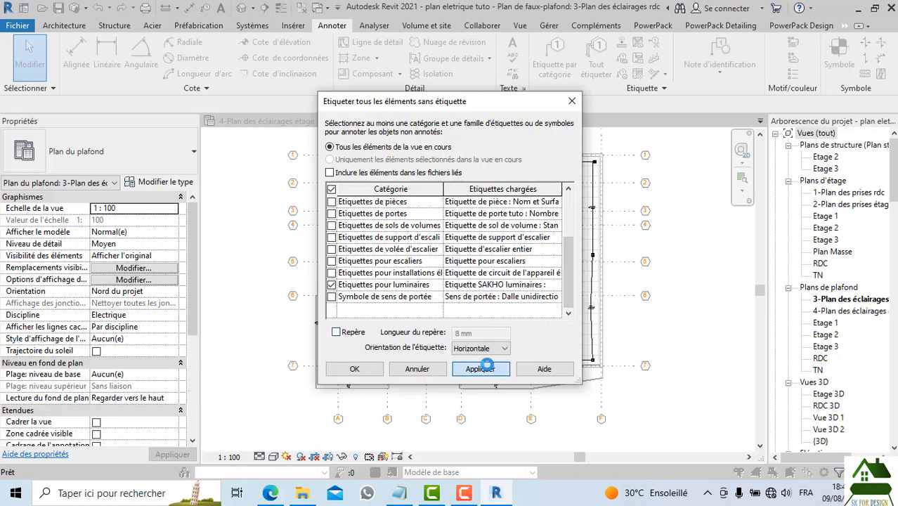
{"action": "left_click", "coordinate": [355, 369]}
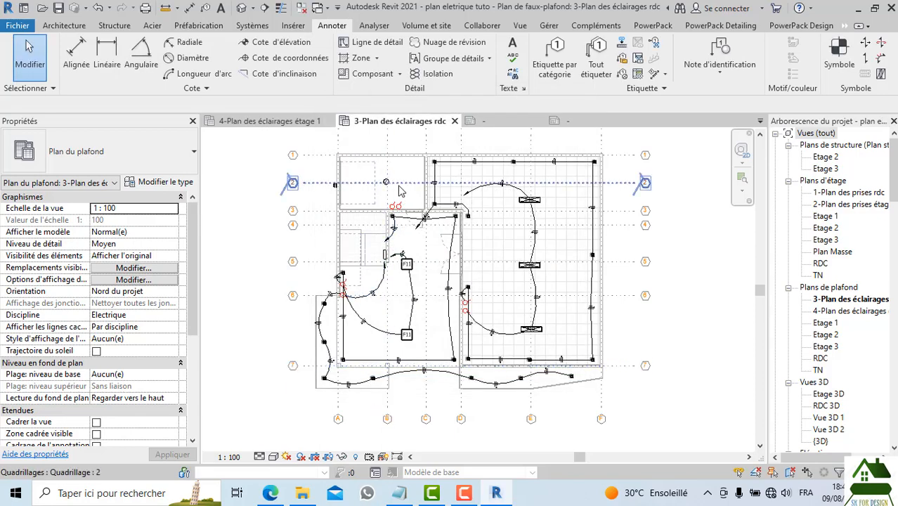
Examine the new luminaire tags on the spots and suspensions across the ground-floor lighting plan
{"action": "scroll", "coordinate": [424, 256], "scroll_direction": "up", "scroll_amount": 3}
{"action": "scroll", "coordinate": [418, 246], "scroll_direction": "up", "scroll_amount": 1}
{"action": "scroll", "coordinate": [478, 225], "scroll_direction": "down", "scroll_amount": 3}
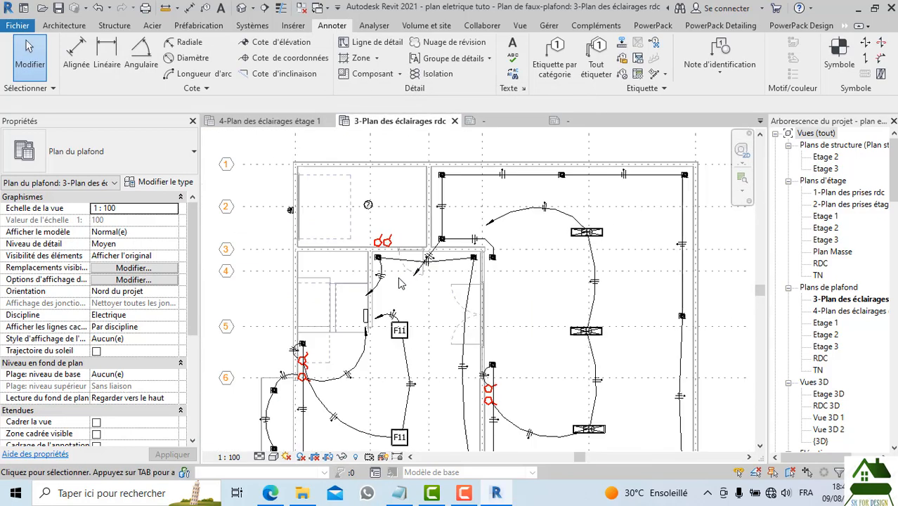
{"action": "scroll", "coordinate": [566, 239], "scroll_direction": "up", "scroll_amount": 5}
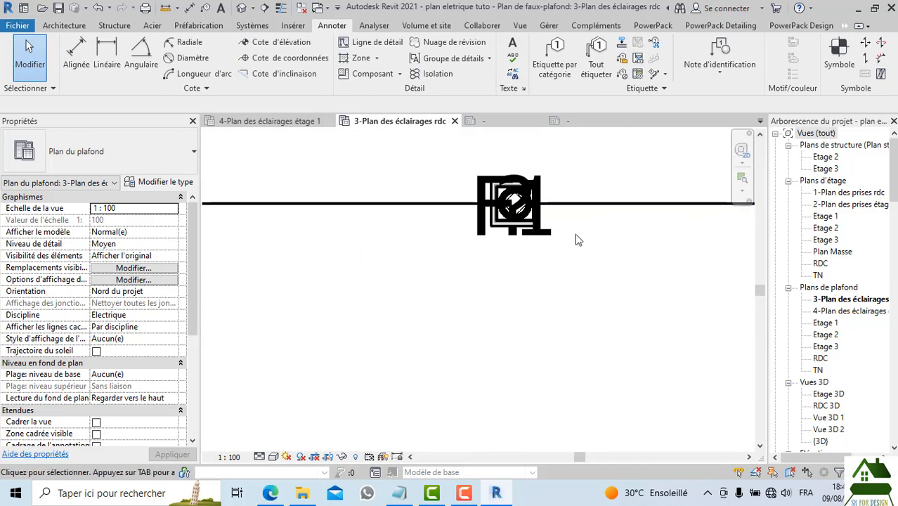
{"action": "scroll", "coordinate": [541, 241], "scroll_direction": "down", "scroll_amount": 5}
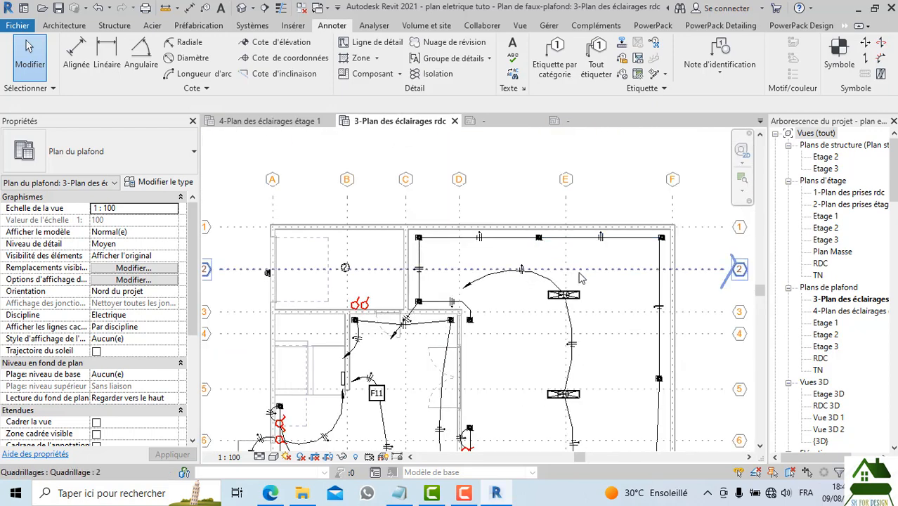
{"action": "scroll", "coordinate": [616, 270], "scroll_direction": "up", "scroll_amount": 2}
{"action": "scroll", "coordinate": [442, 211], "scroll_direction": "down", "scroll_amount": 3}
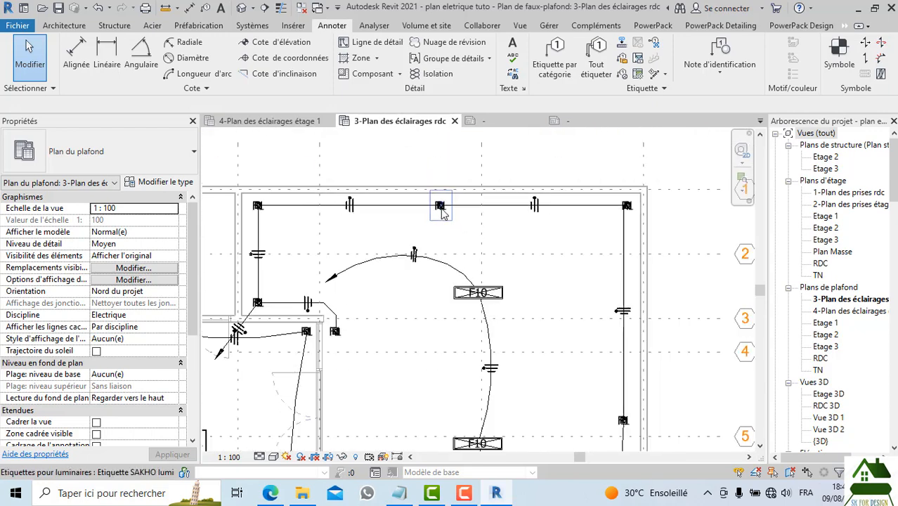
Undo the tagging of all luminaires, dismiss another tag-all attempt and redo the tagging
{"action": "left_click", "coordinate": [98, 7]}
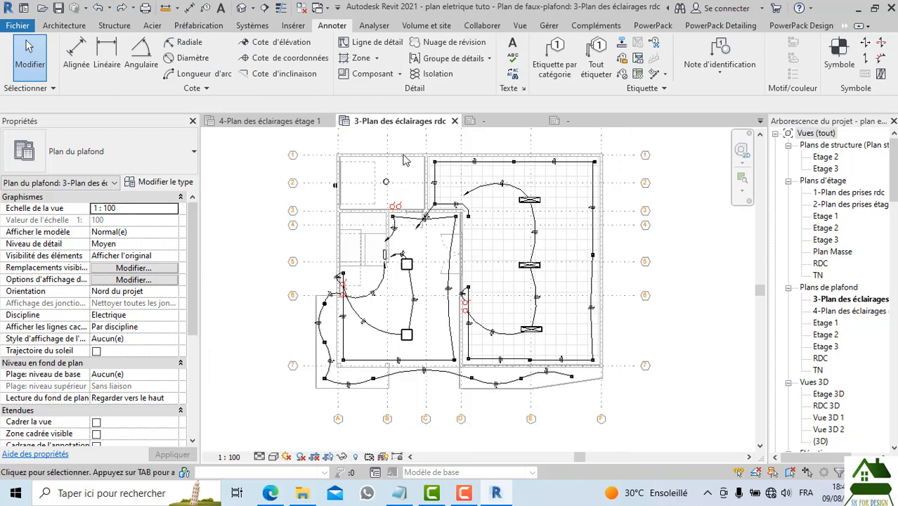
{"action": "left_click", "coordinate": [594, 63]}
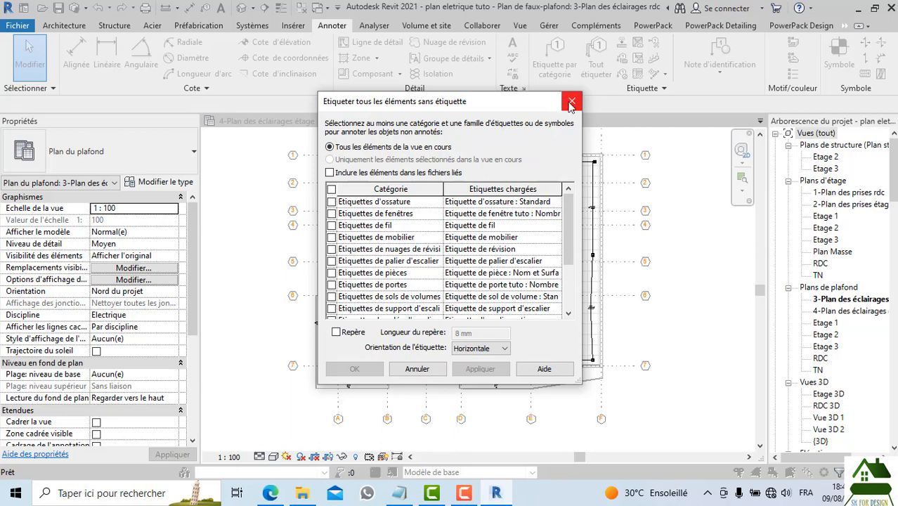
{"action": "left_click", "coordinate": [571, 103]}
{"action": "scroll", "coordinate": [551, 191], "scroll_direction": "up", "scroll_amount": 4}
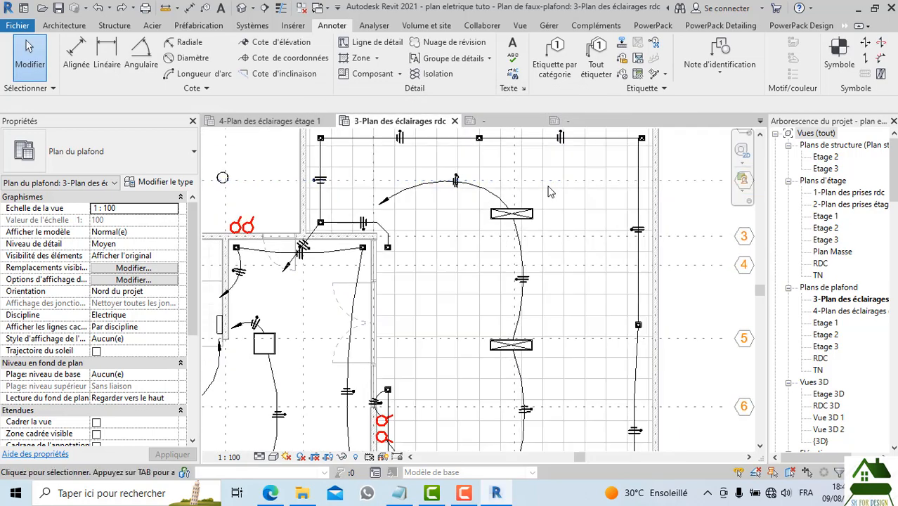
{"action": "scroll", "coordinate": [463, 230], "scroll_direction": "down", "scroll_amount": 5}
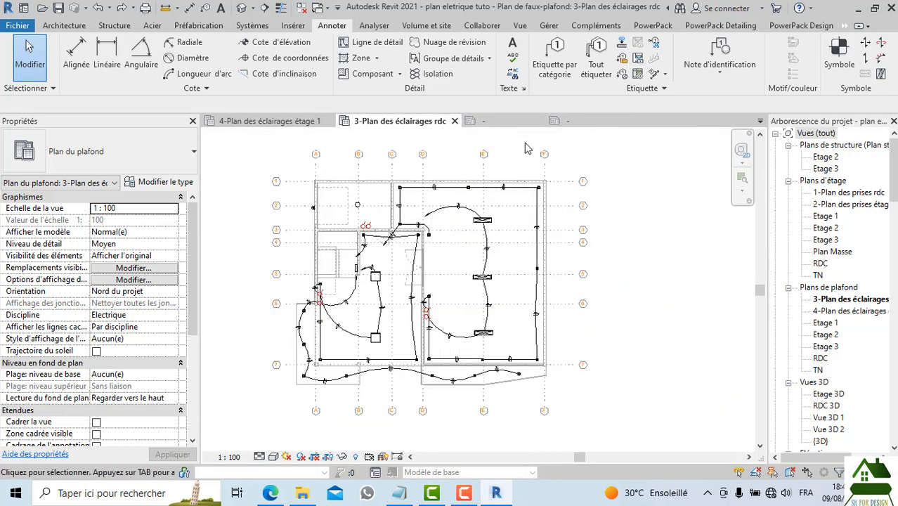
{"action": "scroll", "coordinate": [522, 171], "scroll_direction": "up", "scroll_amount": 6}
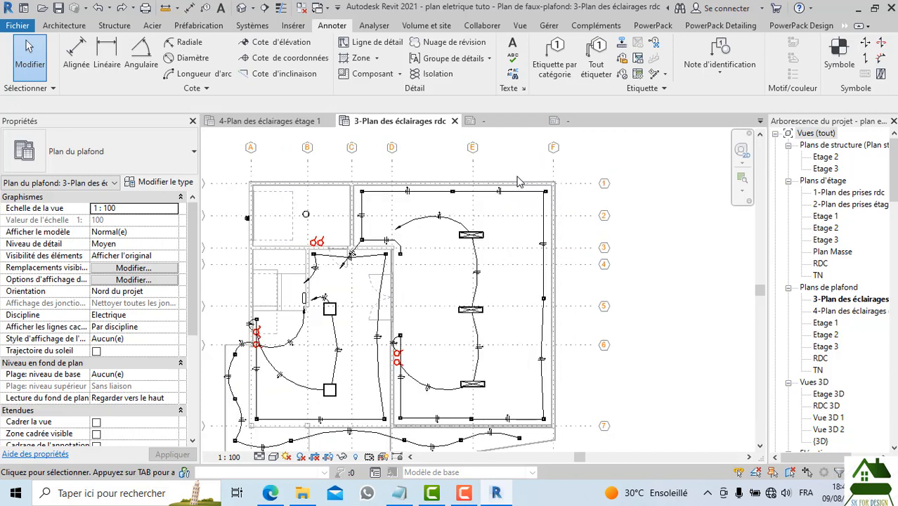
{"action": "left_click", "coordinate": [121, 8]}
Open the Etiquette SAKHO luminaires family for editing from the tag on the middle spot along the upper wall
{"action": "scroll", "coordinate": [532, 177], "scroll_direction": "up", "scroll_amount": 5}
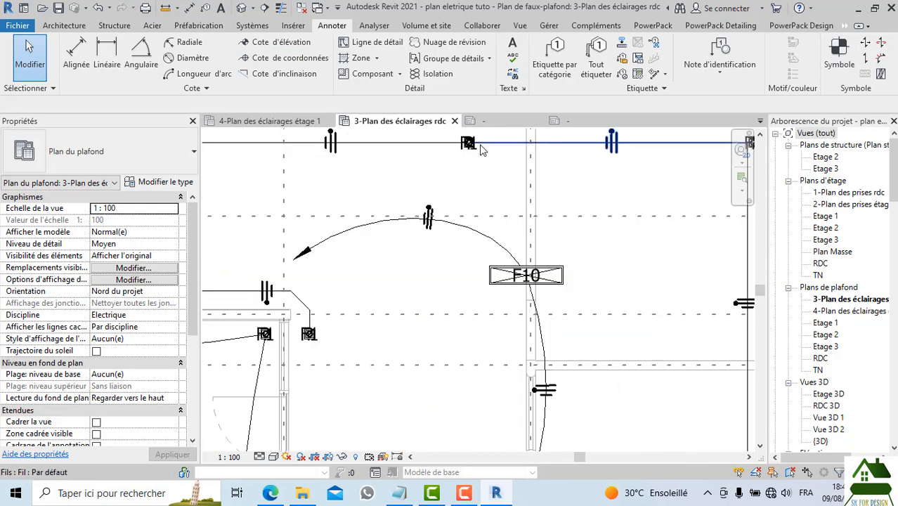
{"action": "scroll", "coordinate": [482, 150], "scroll_direction": "up", "scroll_amount": 4}
{"action": "left_click", "coordinate": [478, 240]}
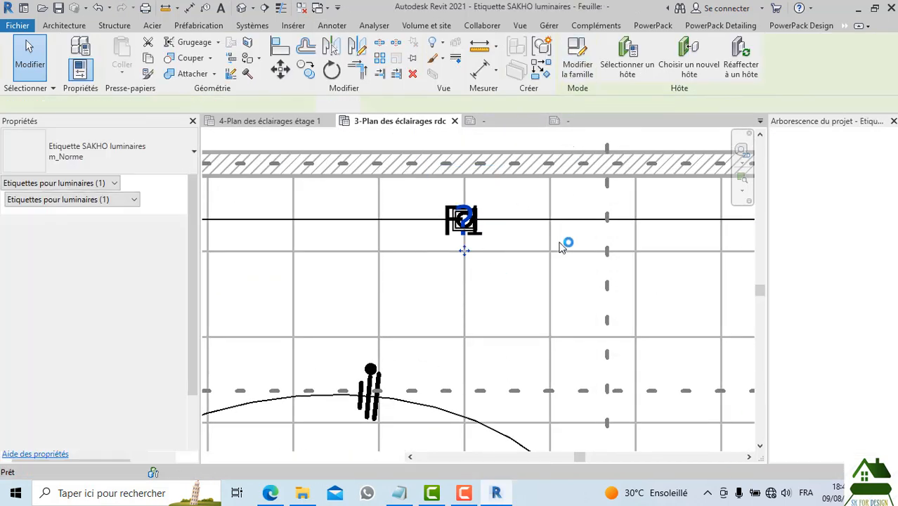
Turn on the visibility of Cotes automatiques de l'esquisse and Plans de référence in the tag family's sheet view
{"action": "left_click", "coordinate": [482, 289]}
{"action": "scroll", "coordinate": [482, 289], "scroll_direction": "down", "scroll_amount": 3}
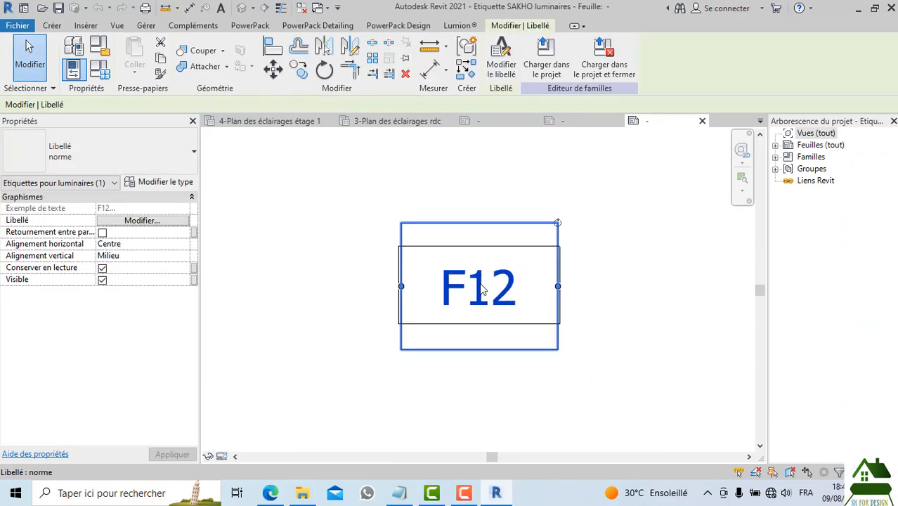
{"action": "left_click", "coordinate": [117, 27]}
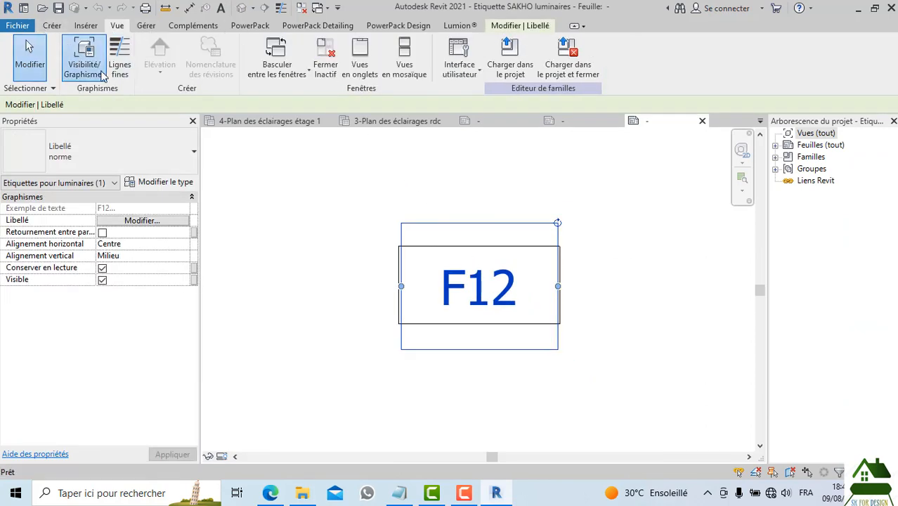
{"action": "left_click", "coordinate": [84, 56]}
{"action": "left_click", "coordinate": [347, 109]}
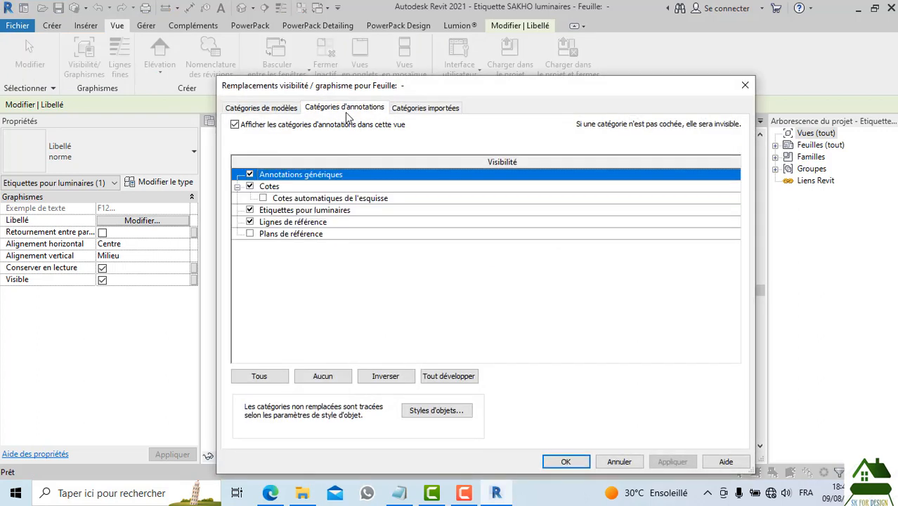
{"action": "left_click", "coordinate": [264, 198]}
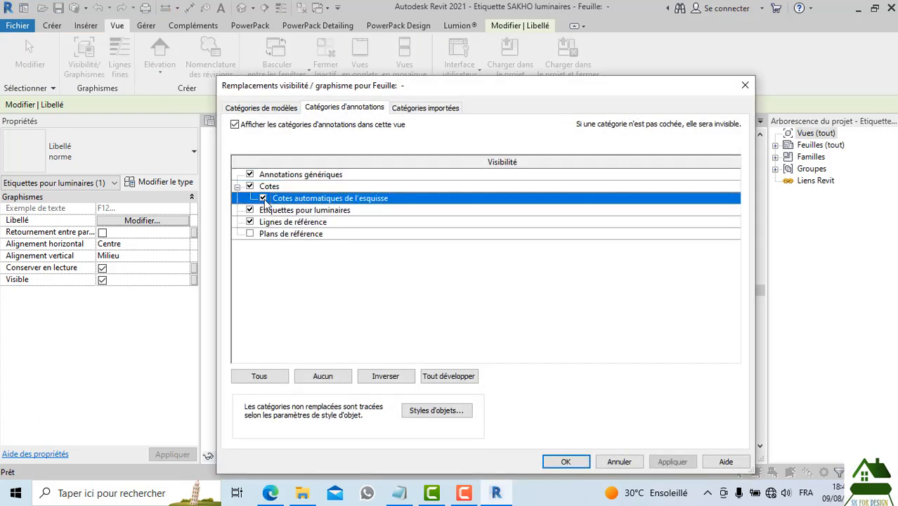
{"action": "left_click", "coordinate": [250, 234]}
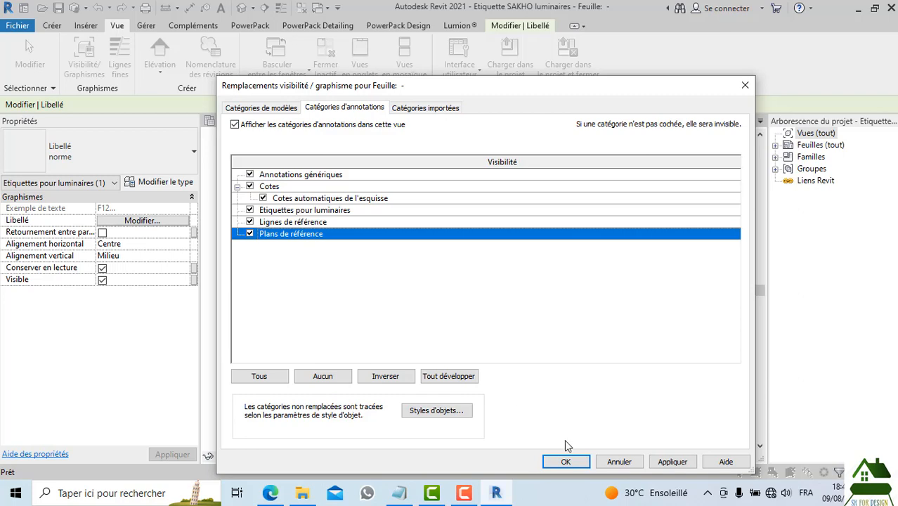
{"action": "left_click", "coordinate": [564, 461]}
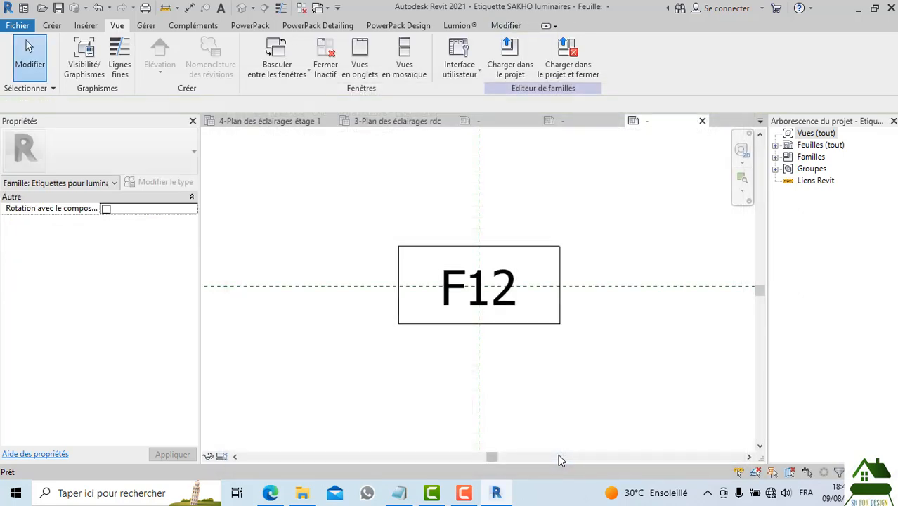
Move the F12 label and its frames up and slightly right of the reference plane intersection in the tag family
{"action": "left_click", "coordinate": [482, 313]}
{"action": "left_click", "coordinate": [335, 231]}
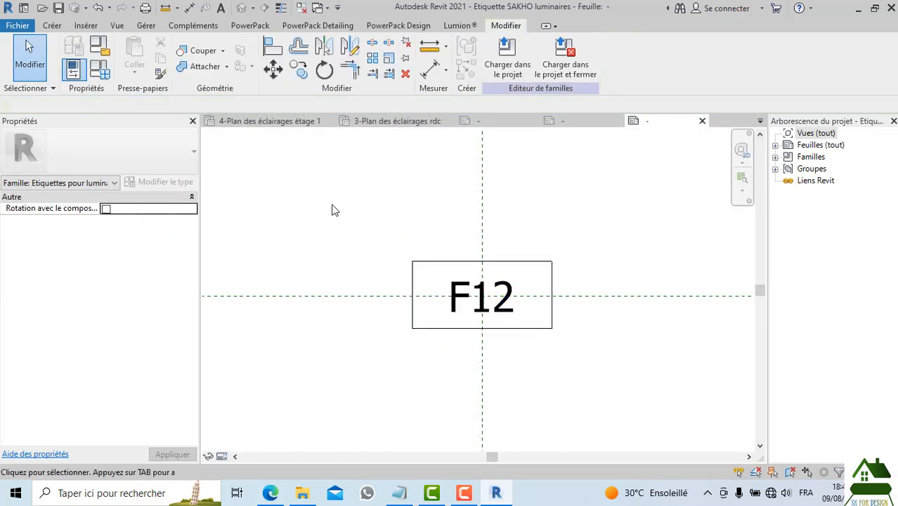
{"action": "mouse_move", "coordinate": [331, 204]}
{"action": "left_mouse_down"}
{"action": "mouse_move", "coordinate": [635, 351]}
{"action": "mouse_move", "coordinate": [648, 369]}
{"action": "left_mouse_up"}
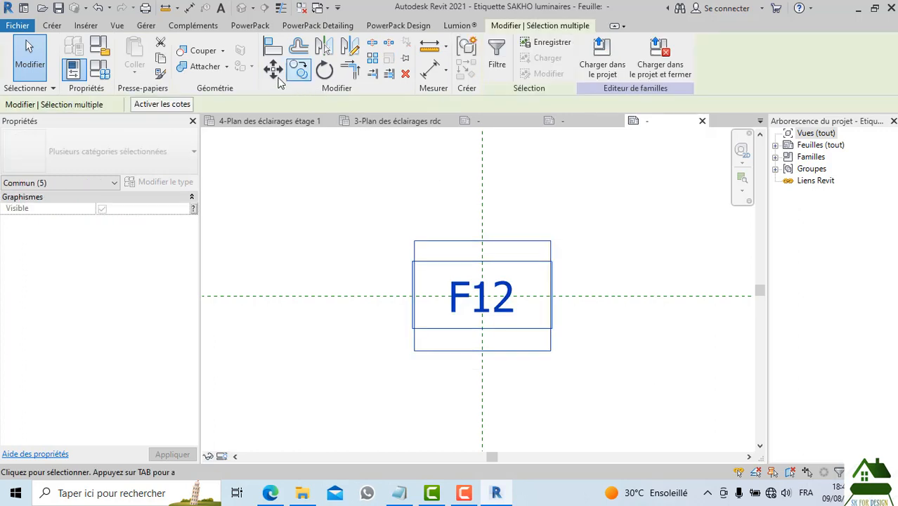
{"action": "key", "text": "m"}
{"action": "key", "text": "v"}
{"action": "left_click", "coordinate": [485, 297]}
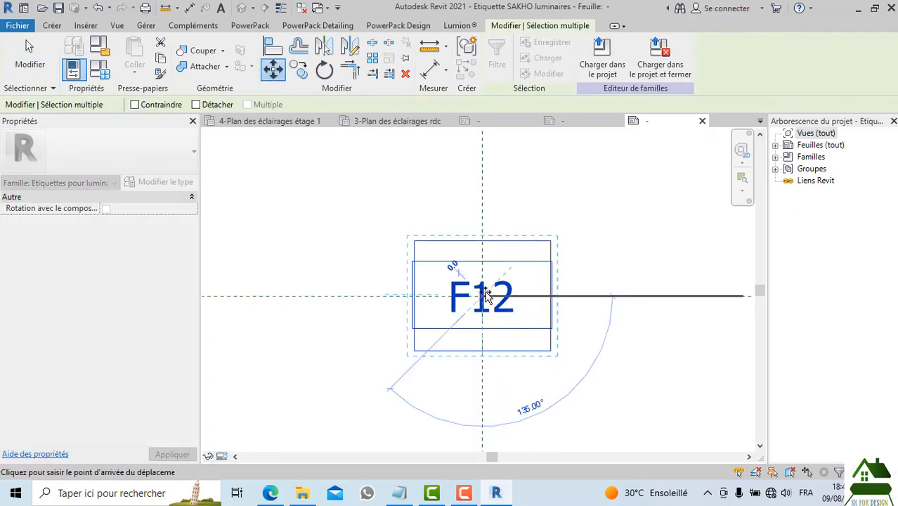
{"action": "left_click", "coordinate": [498, 250]}
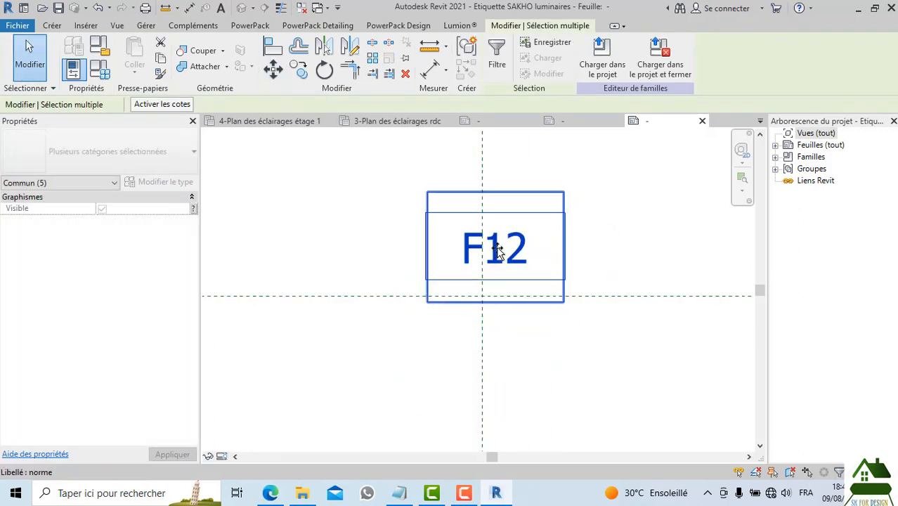
Shift the F12 label and its frames further right with two more moves
{"action": "left_click", "coordinate": [273, 69]}
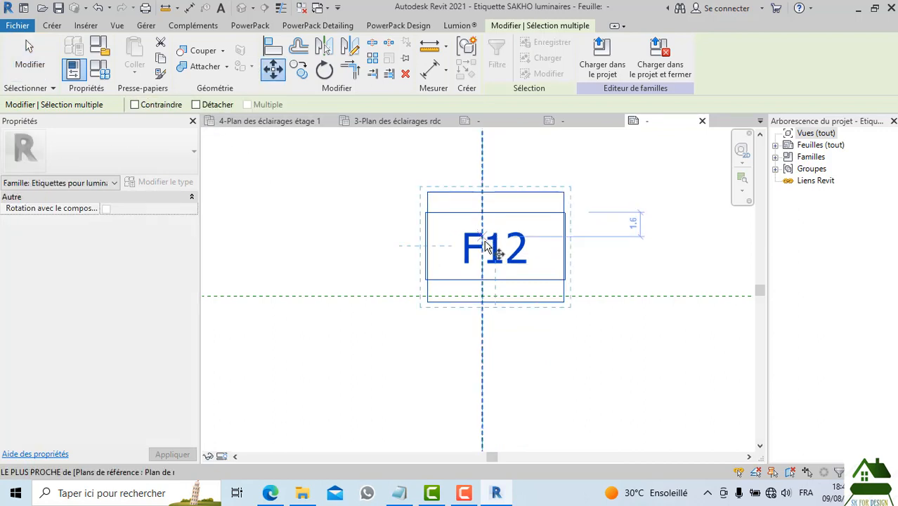
{"action": "left_click", "coordinate": [524, 244]}
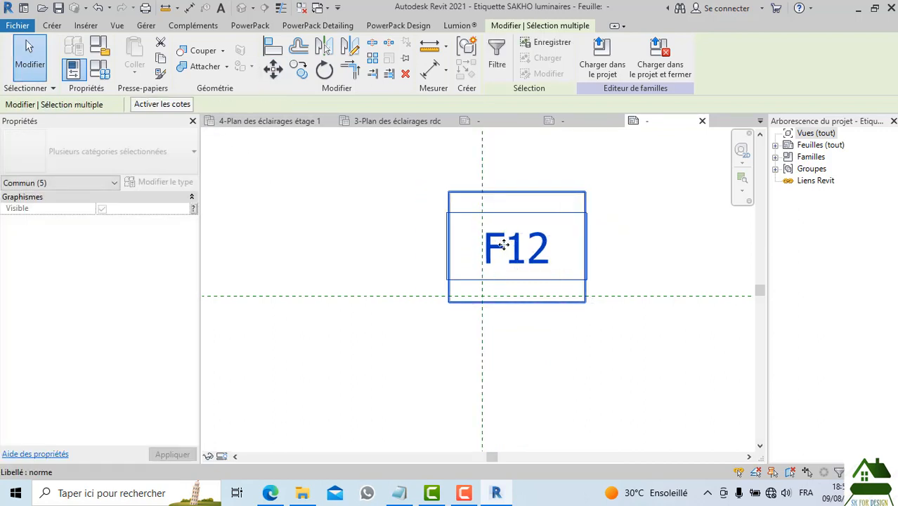
{"action": "left_click", "coordinate": [273, 69]}
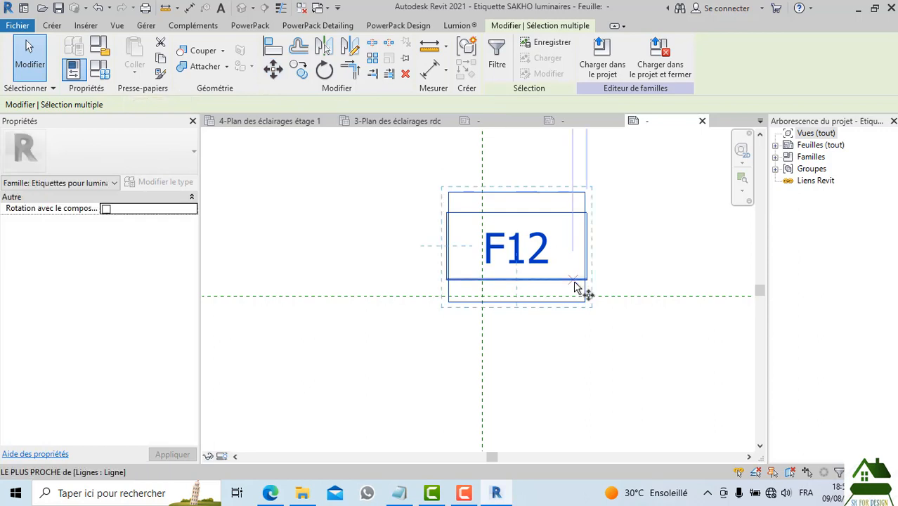
{"action": "left_click", "coordinate": [518, 245]}
{"action": "key", "text": "Escape"}
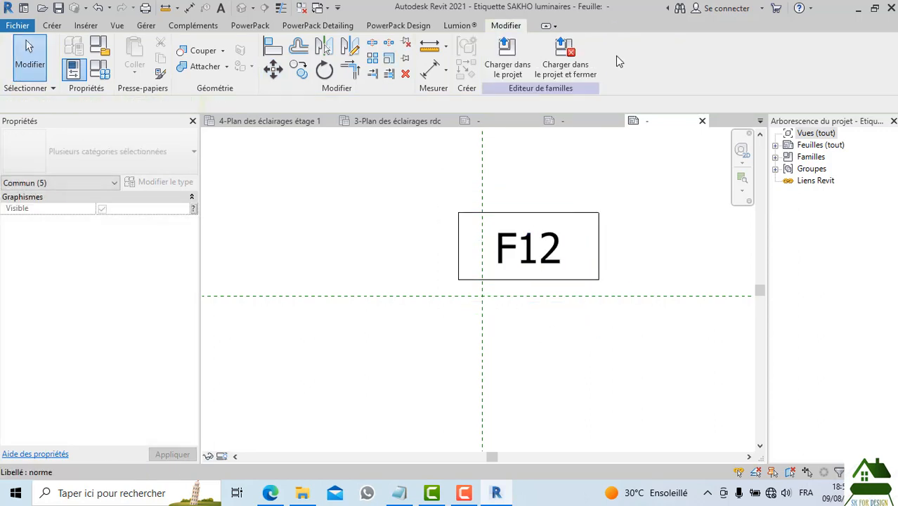
Load the modified SAKHO luminaire tag family into plan eletrique tuto.rvt, replacing the existing version
{"action": "left_click", "coordinate": [505, 62]}
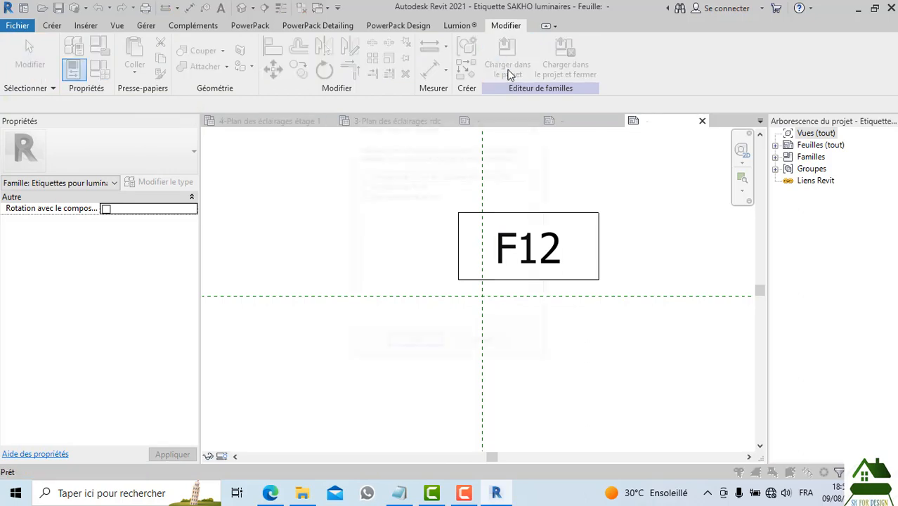
{"action": "left_click", "coordinate": [415, 343]}
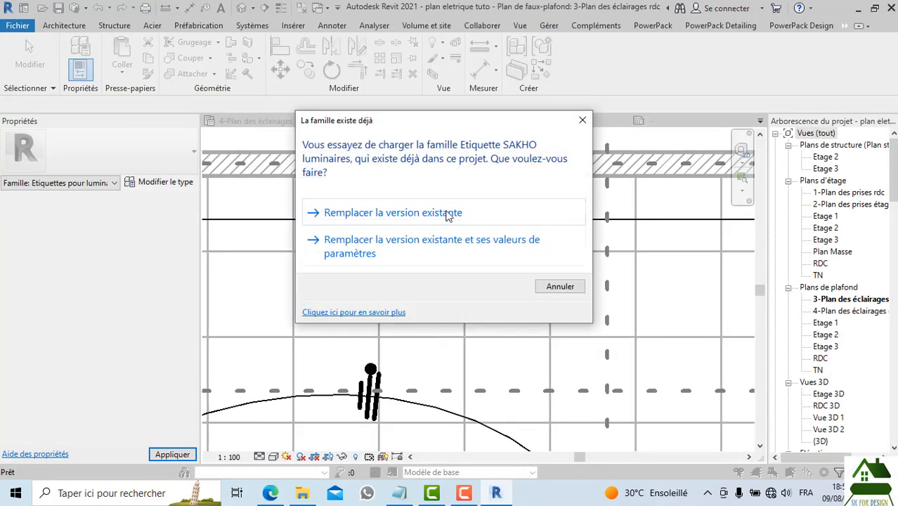
{"action": "left_click", "coordinate": [453, 213]}
Move the ? tag off the F1 tag at the spot near the doorway and set its type to Etiquette SAKHO luminaires m_Encadré
{"action": "scroll", "coordinate": [452, 294], "scroll_direction": "down", "scroll_amount": 6}
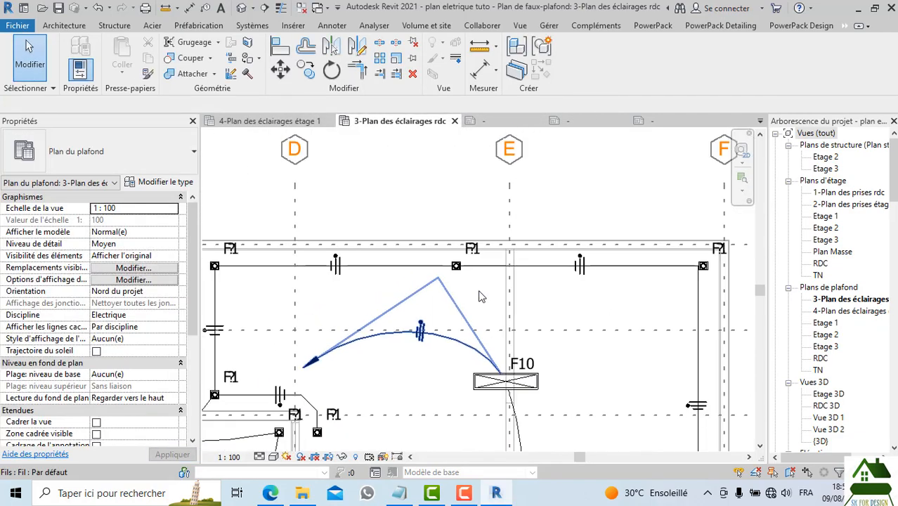
{"action": "scroll", "coordinate": [527, 353], "scroll_direction": "up", "scroll_amount": 4}
{"action": "scroll", "coordinate": [501, 313], "scroll_direction": "down", "scroll_amount": 5}
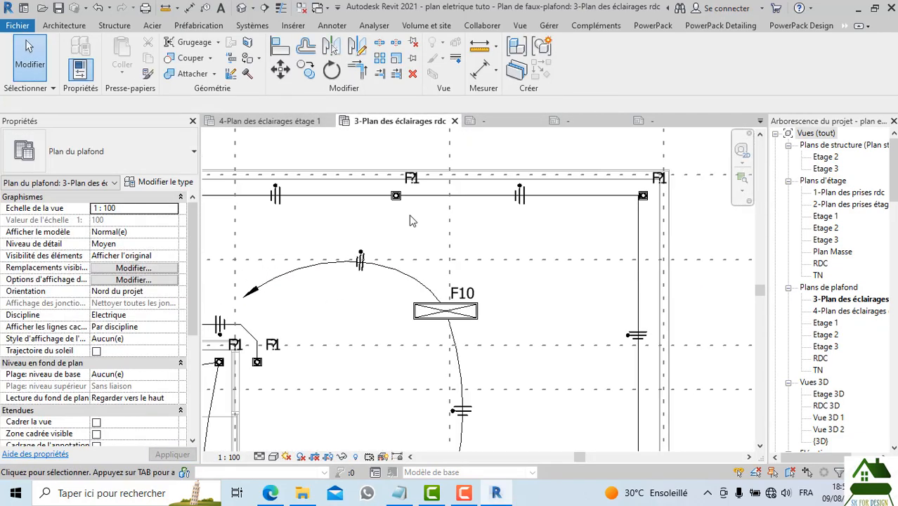
{"action": "scroll", "coordinate": [542, 315], "scroll_direction": "up", "scroll_amount": 7}
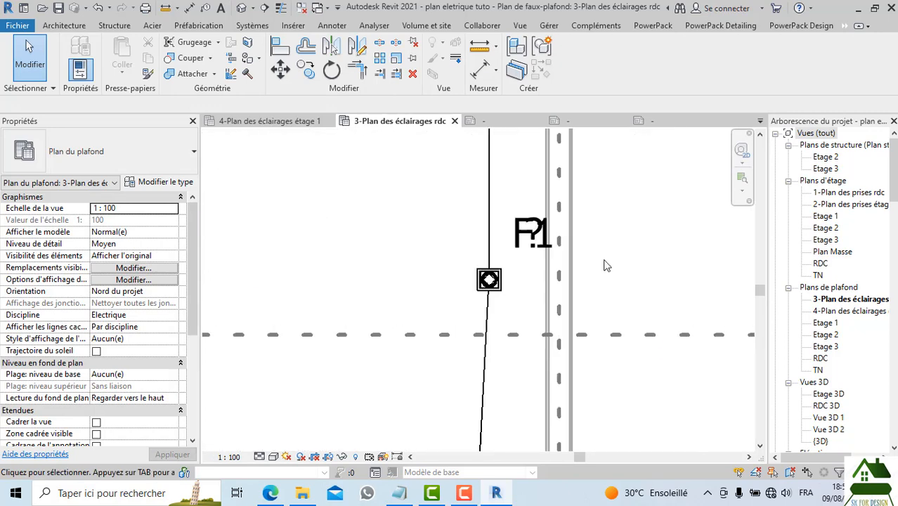
{"action": "scroll", "coordinate": [582, 274], "scroll_direction": "down", "scroll_amount": 4}
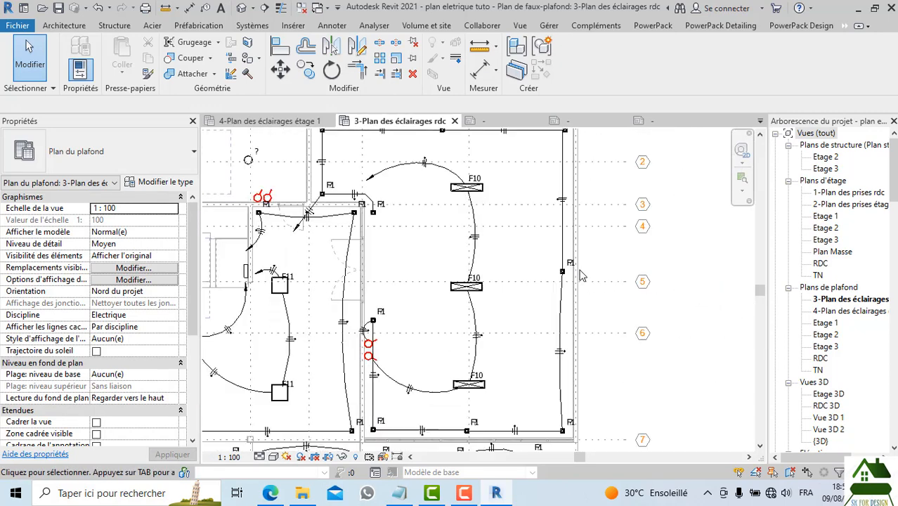
{"action": "scroll", "coordinate": [399, 199], "scroll_direction": "up", "scroll_amount": 6}
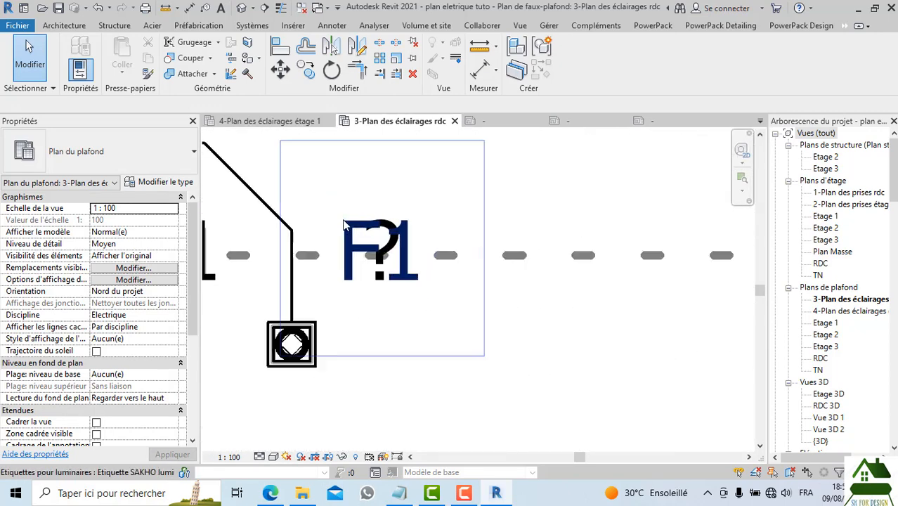
{"action": "left_click", "coordinate": [392, 274]}
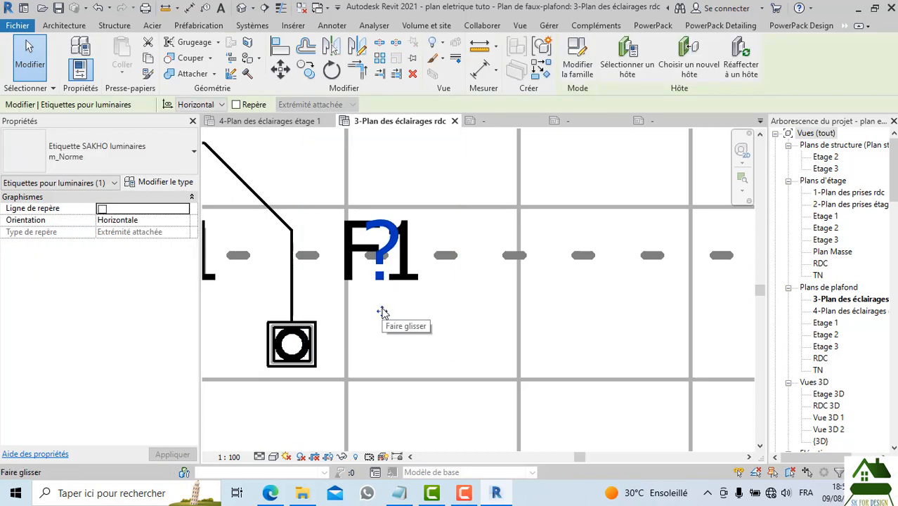
{"action": "left_click_drag", "start_coordinate": [382, 312], "coordinate": [447, 357]}
{"action": "scroll", "coordinate": [447, 357], "scroll_direction": "down", "scroll_amount": 2}
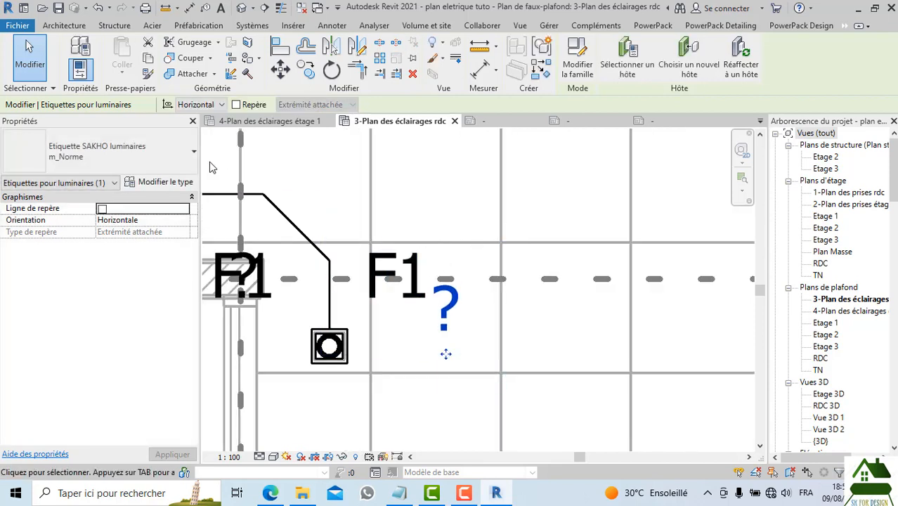
{"action": "left_click", "coordinate": [182, 166]}
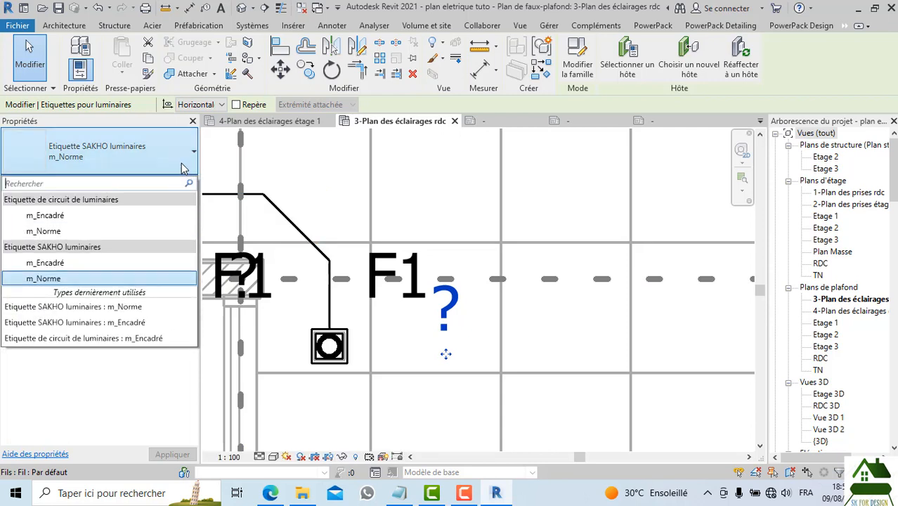
{"action": "left_click", "coordinate": [120, 262]}
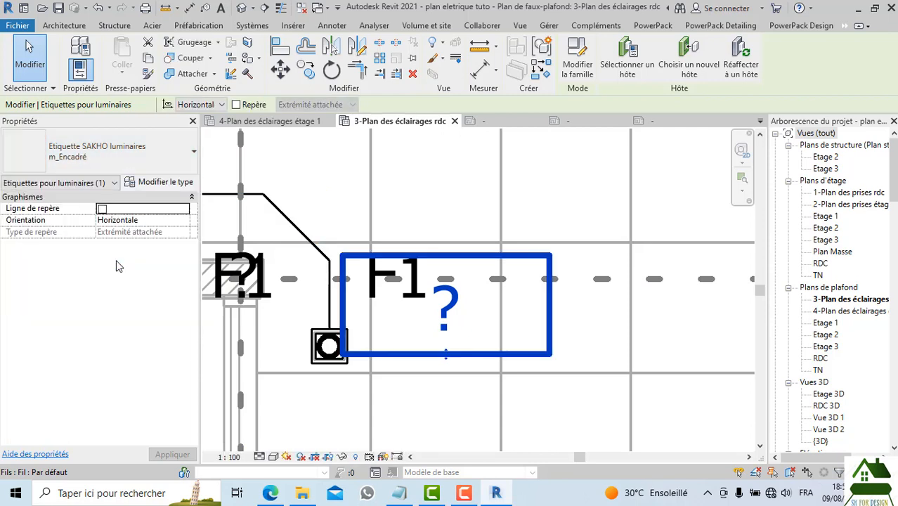
Change the moved ? tag to Etiquette de circuit de luminaires m_Norme, then delete it
{"action": "left_click", "coordinate": [147, 161]}
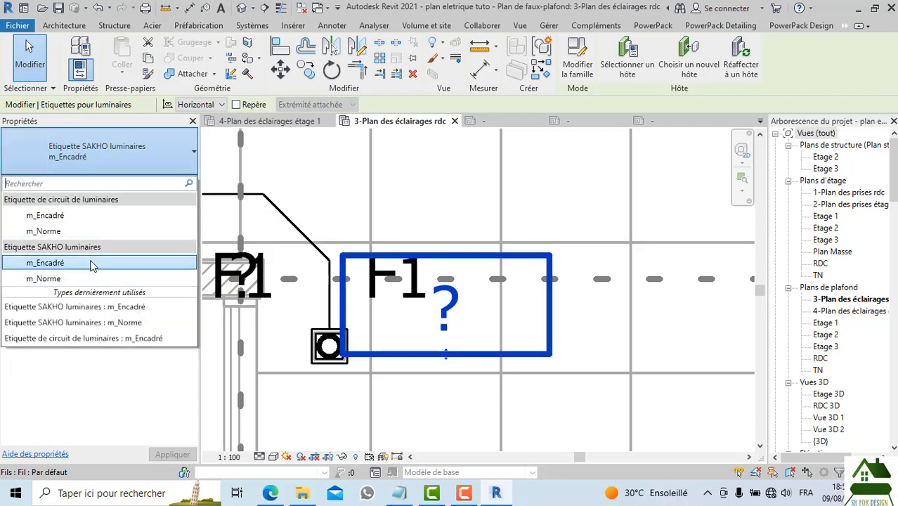
{"action": "left_click", "coordinate": [82, 234]}
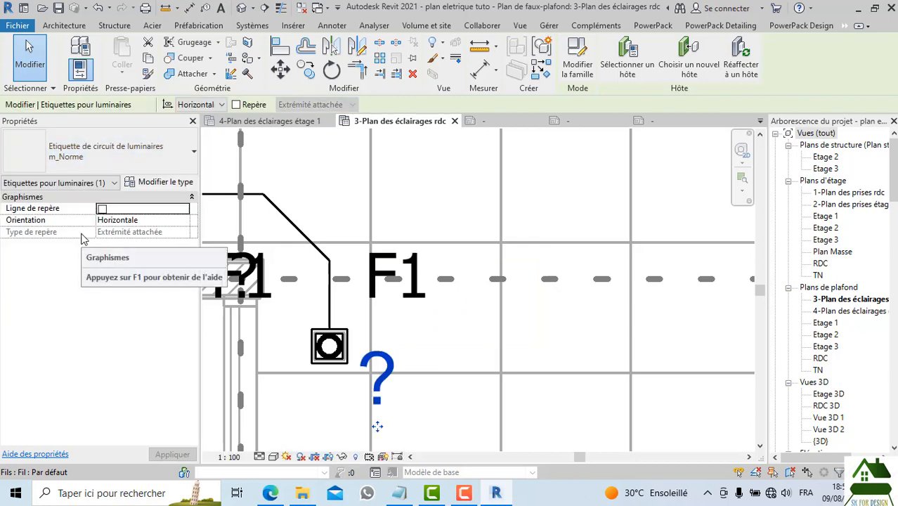
{"action": "scroll", "coordinate": [461, 390], "scroll_direction": "down", "scroll_amount": 2}
{"action": "left_click", "coordinate": [461, 390]}
{"action": "left_click", "coordinate": [427, 394]}
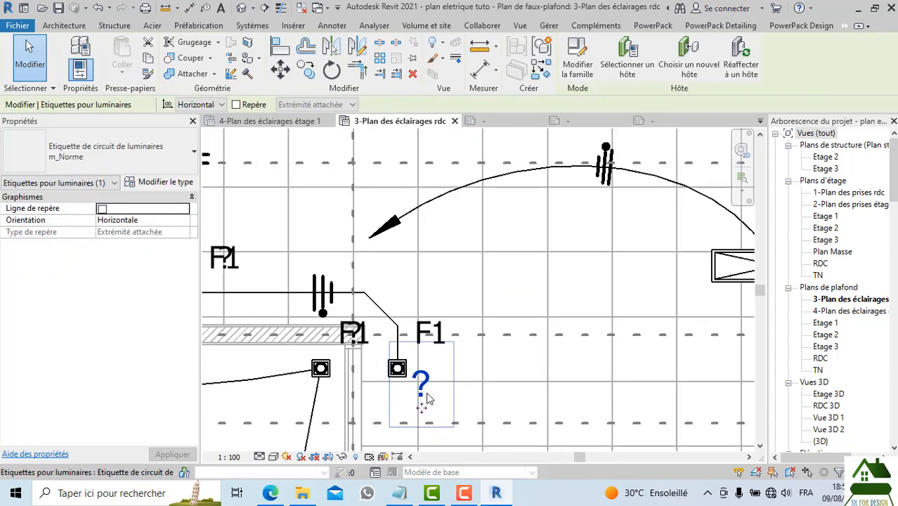
{"action": "key", "text": "Delete"}
{"action": "scroll", "coordinate": [431, 318], "scroll_direction": "down", "scroll_amount": 2}
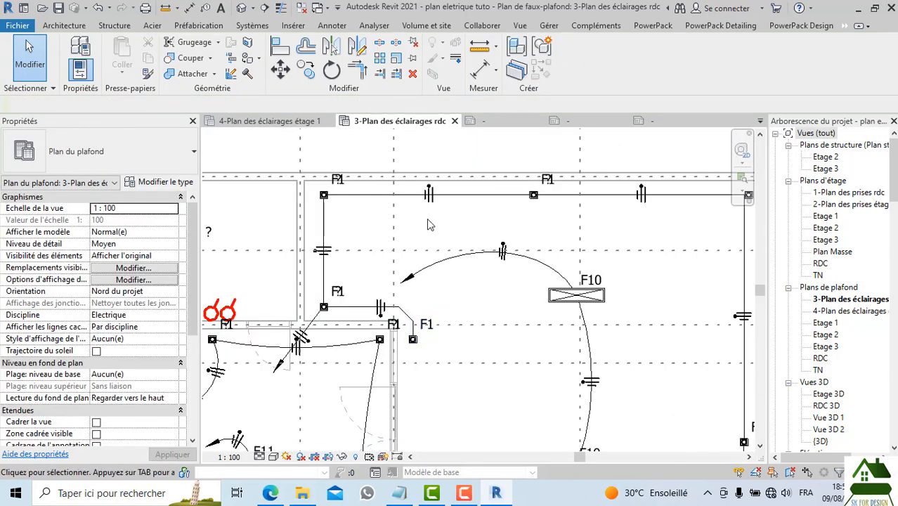
Undo the deletion of the ? tag and its change to the circuit tag type
{"action": "scroll", "coordinate": [436, 180], "scroll_direction": "up", "scroll_amount": 1}
{"action": "scroll", "coordinate": [435, 186], "scroll_direction": "up", "scroll_amount": 1}
{"action": "scroll", "coordinate": [435, 187], "scroll_direction": "down", "scroll_amount": 2}
{"action": "scroll", "coordinate": [535, 195], "scroll_direction": "up", "scroll_amount": 3}
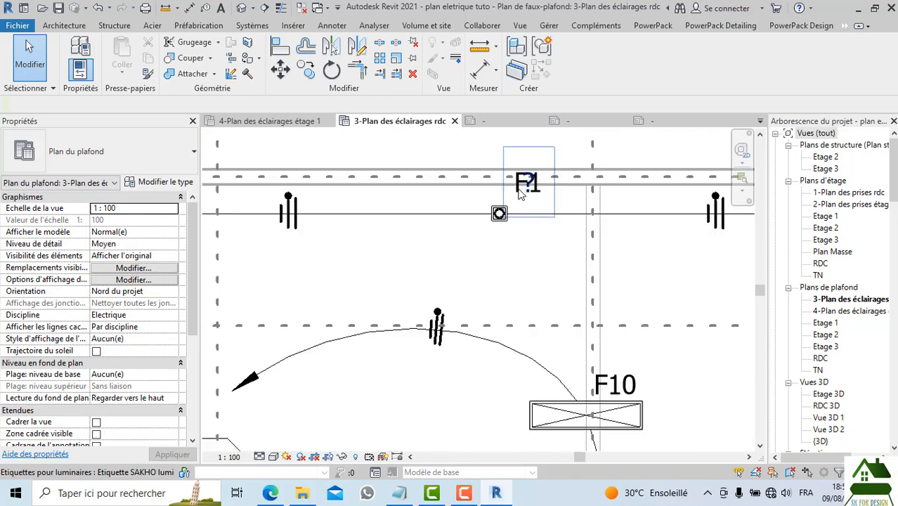
{"action": "left_click", "coordinate": [535, 196]}
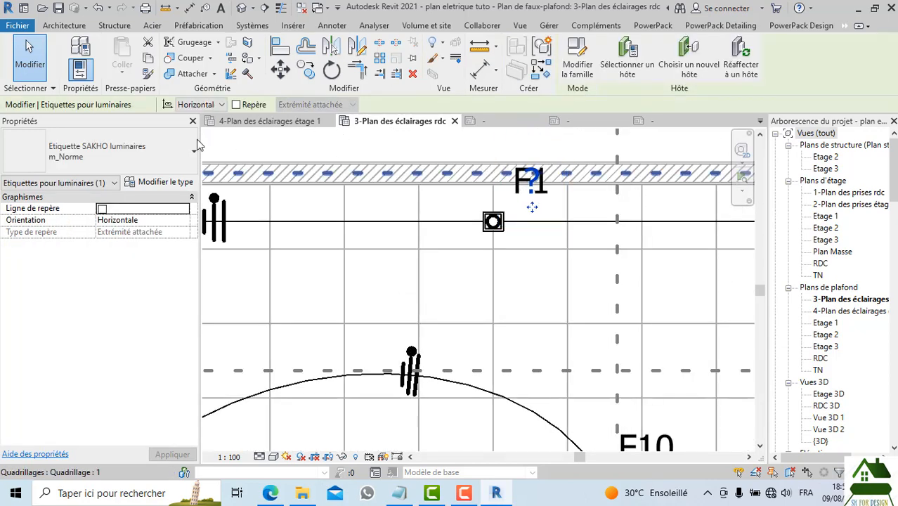
{"action": "left_click", "coordinate": [101, 9]}
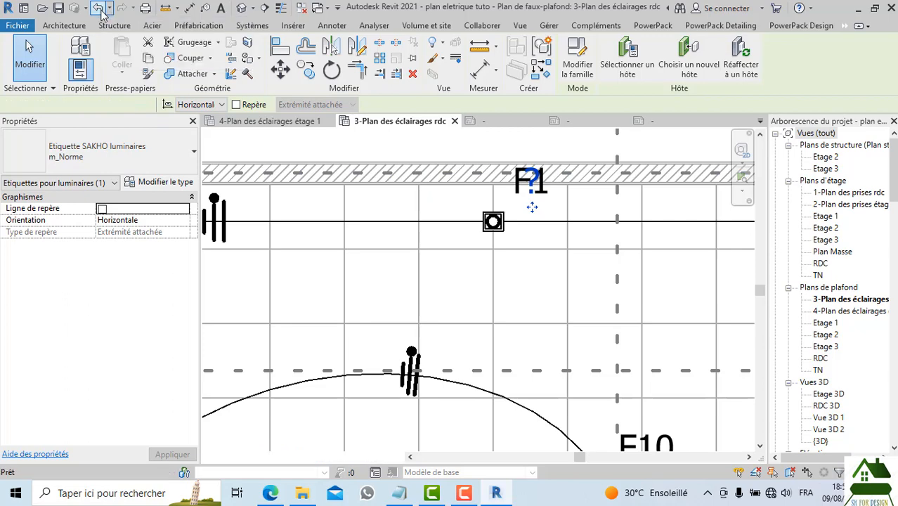
{"action": "scroll", "coordinate": [461, 284], "scroll_direction": "down", "scroll_amount": 4}
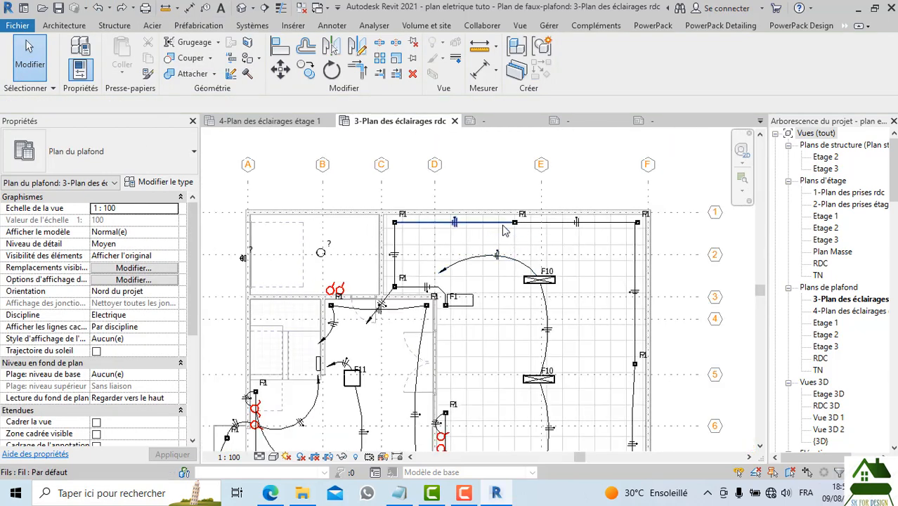
Return to the Etiquette SAKHO luminaires family and undo the moves of the F12 label and frames
{"action": "left_click", "coordinate": [494, 123]}
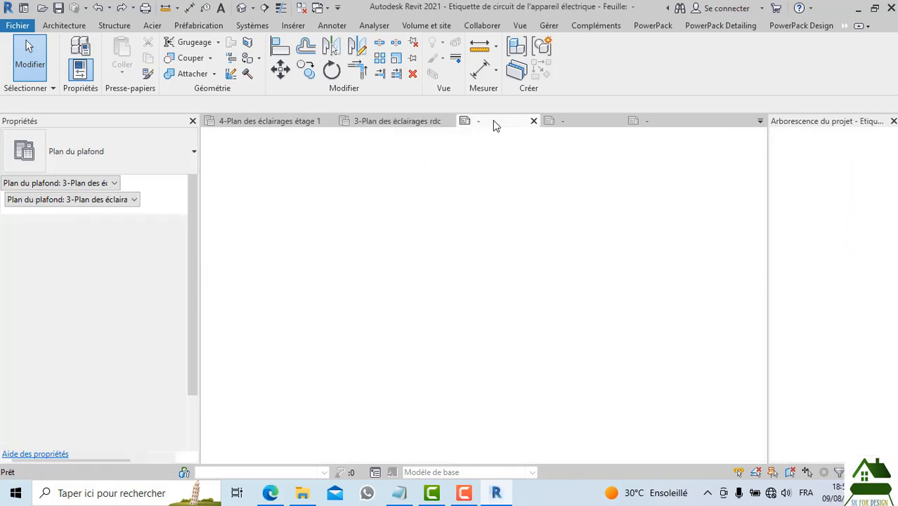
{"action": "left_click", "coordinate": [569, 122]}
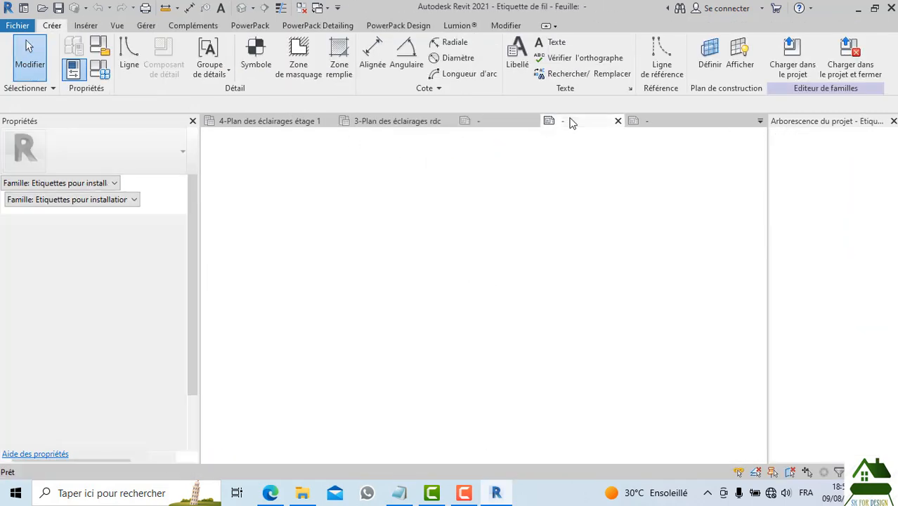
{"action": "left_click", "coordinate": [666, 124]}
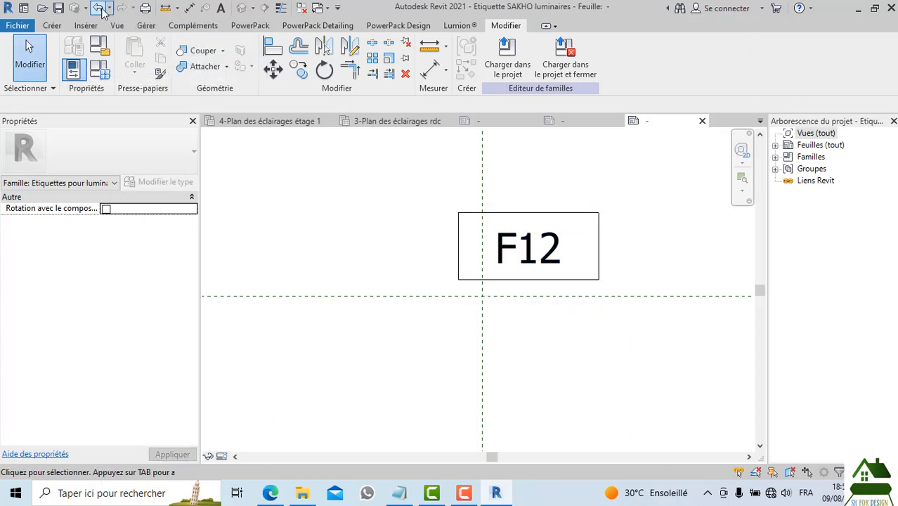
{"action": "left_click", "coordinate": [100, 9]}
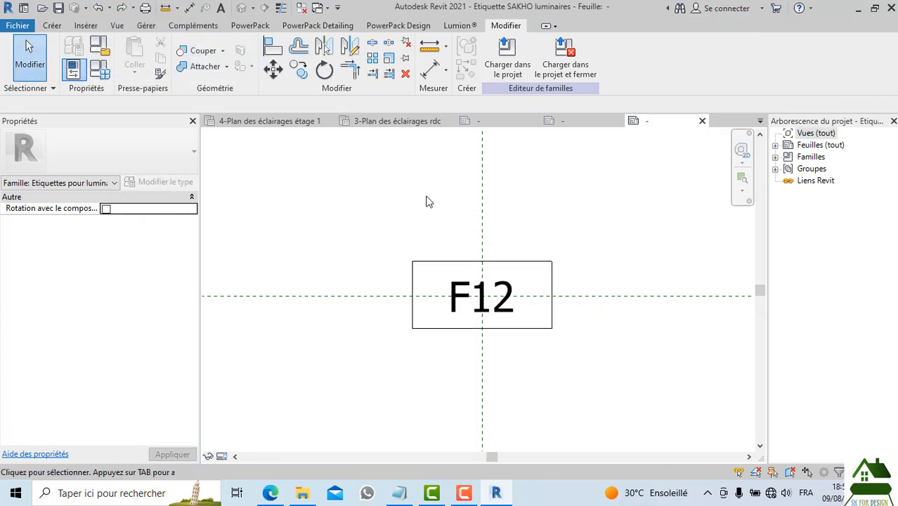
Reload the SAKHO tag family into plan eletrique tuto.rvt, replacing the existing version, and select the tag on the upper corner spot
{"action": "left_click", "coordinate": [508, 60]}
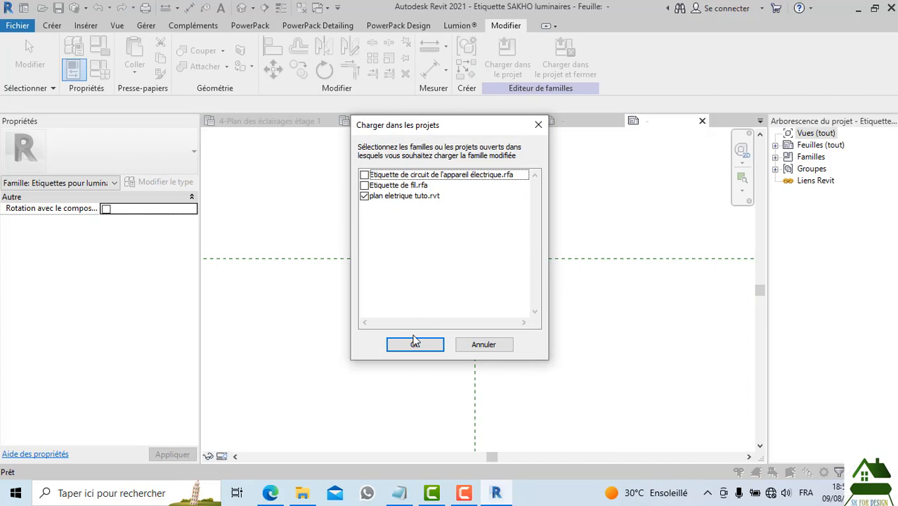
{"action": "left_click", "coordinate": [415, 345]}
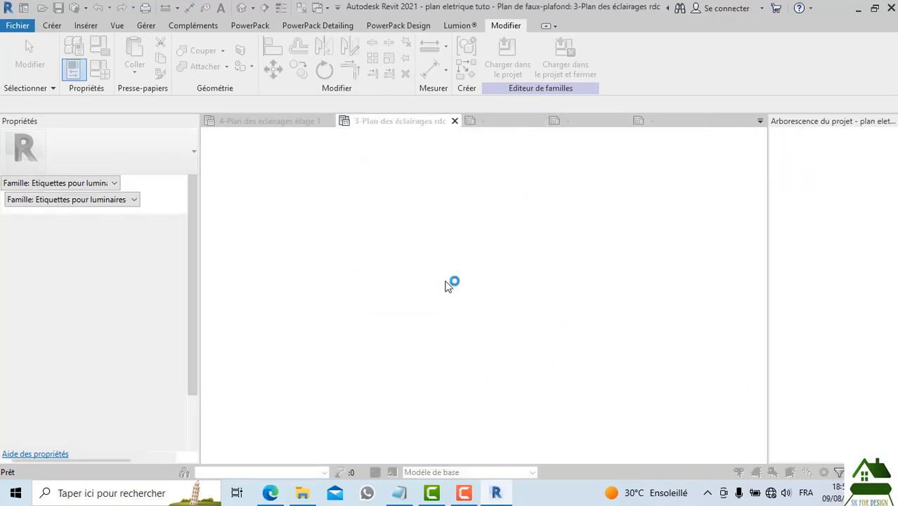
{"action": "left_click", "coordinate": [450, 213]}
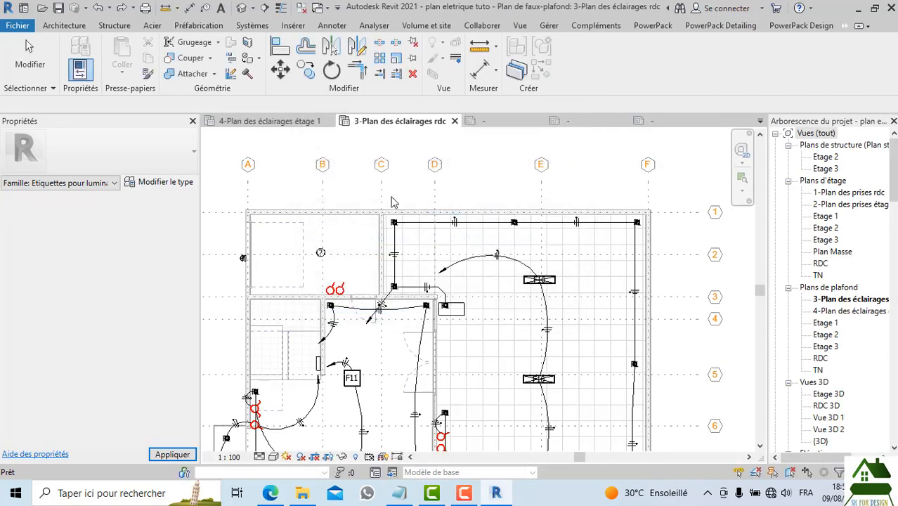
{"action": "scroll", "coordinate": [394, 200], "scroll_direction": "up", "scroll_amount": 5}
{"action": "left_click", "coordinate": [416, 290]}
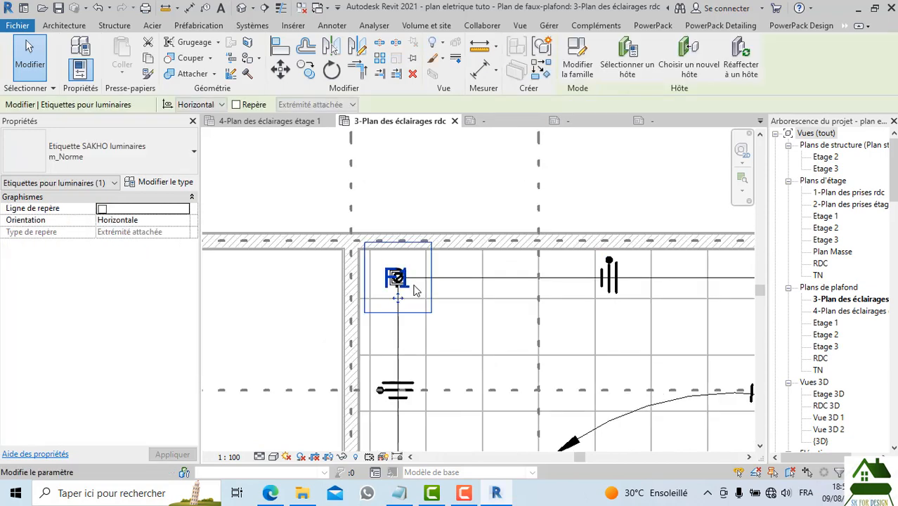
Select all instances of the Etiquette SAKHO luminaires tag visible in the ground-floor lighting view and delete them
{"action": "right_click", "coordinate": [414, 290]}
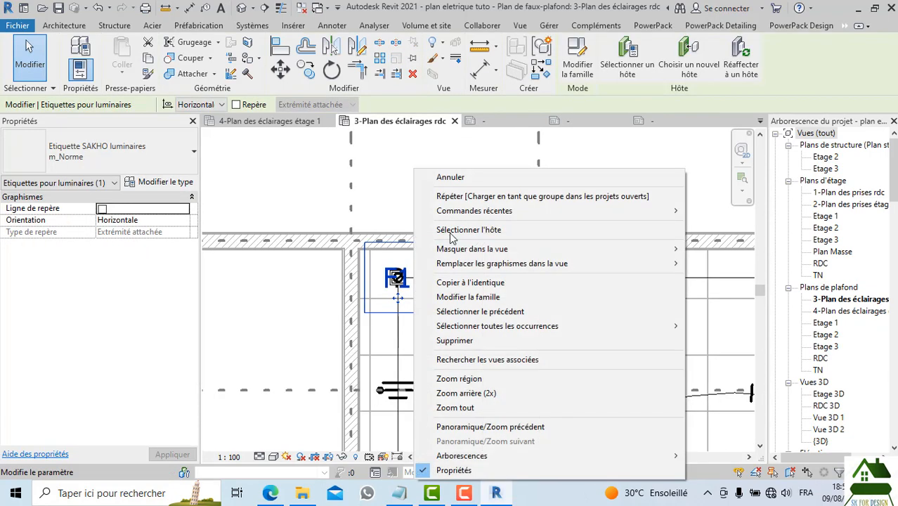
{"action": "mouse_move", "coordinate": [492, 329]}
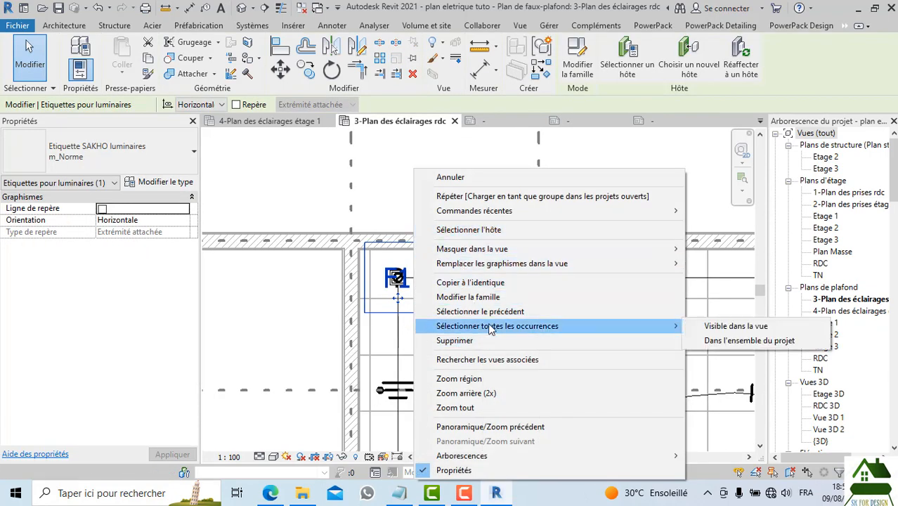
{"action": "left_click", "coordinate": [734, 328]}
{"action": "scroll", "coordinate": [457, 229], "scroll_direction": "down", "scroll_amount": 1}
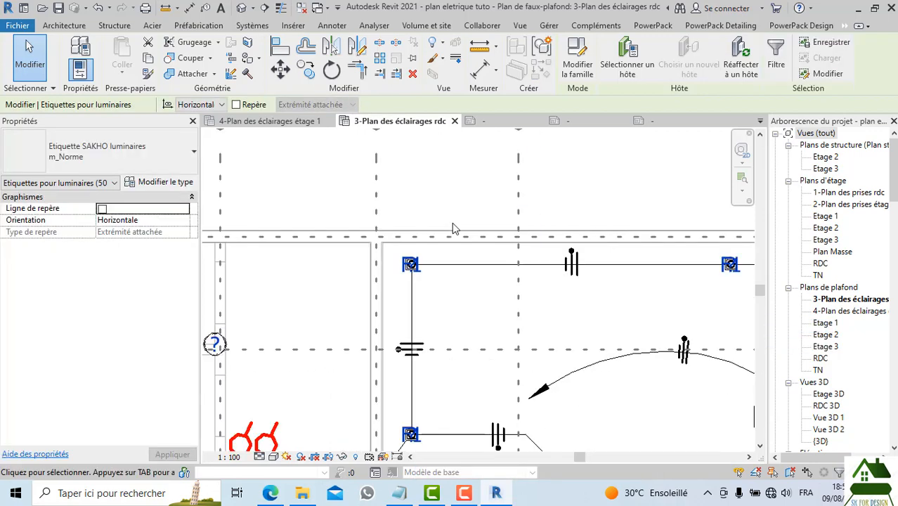
{"action": "key", "text": "Delete"}
Set up tagging of all untagged luminaires in the current view with an Etiquette SAKHO luminaires tag and a 4 mm leader
{"action": "scroll", "coordinate": [370, 203], "scroll_direction": "down", "scroll_amount": 2}
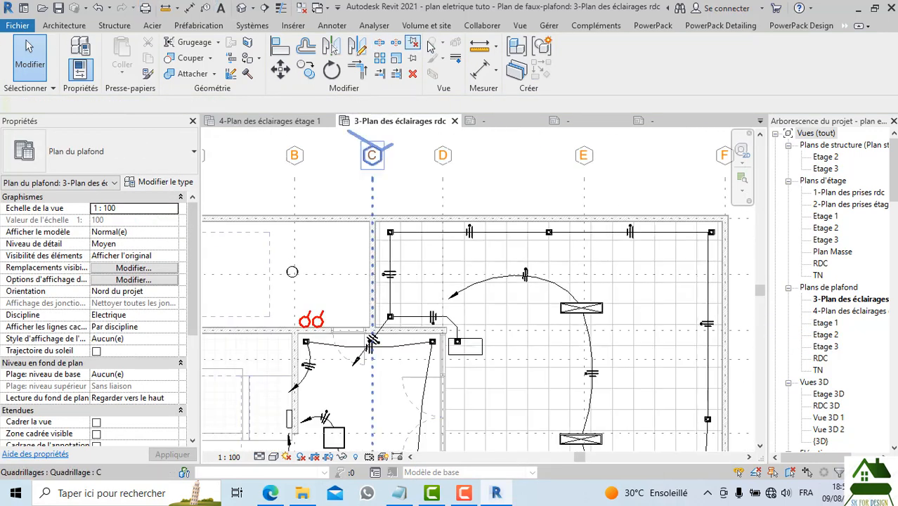
{"action": "left_click", "coordinate": [344, 27]}
{"action": "left_click", "coordinate": [596, 55]}
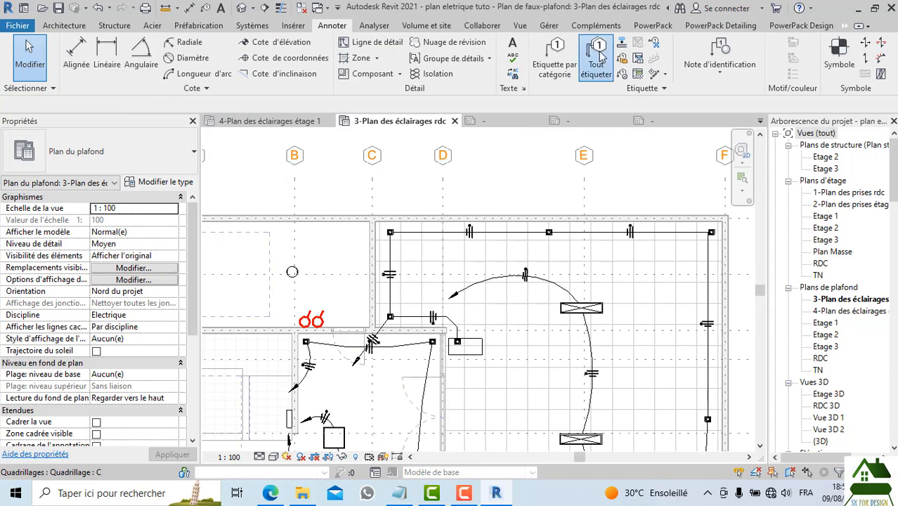
{"action": "scroll", "coordinate": [503, 309], "scroll_direction": "down", "scroll_amount": 2}
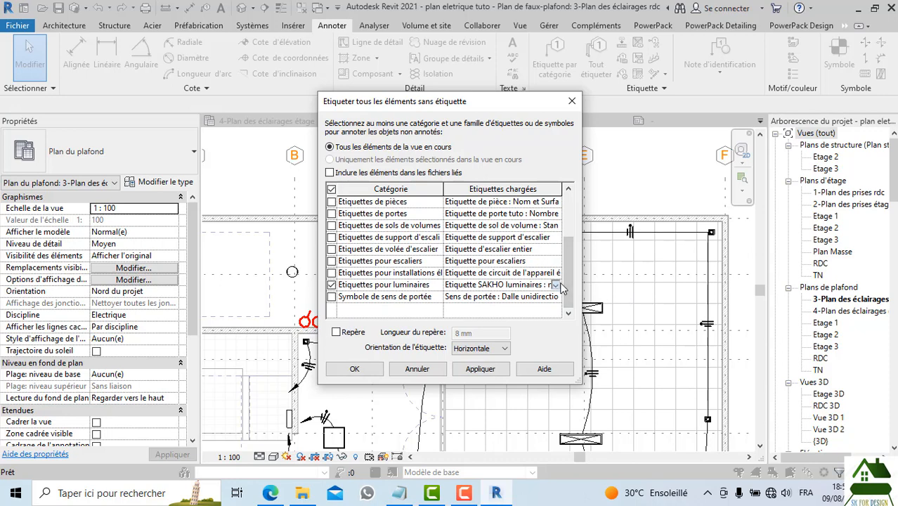
{"action": "left_click", "coordinate": [556, 285]}
{"action": "left_click", "coordinate": [482, 327]}
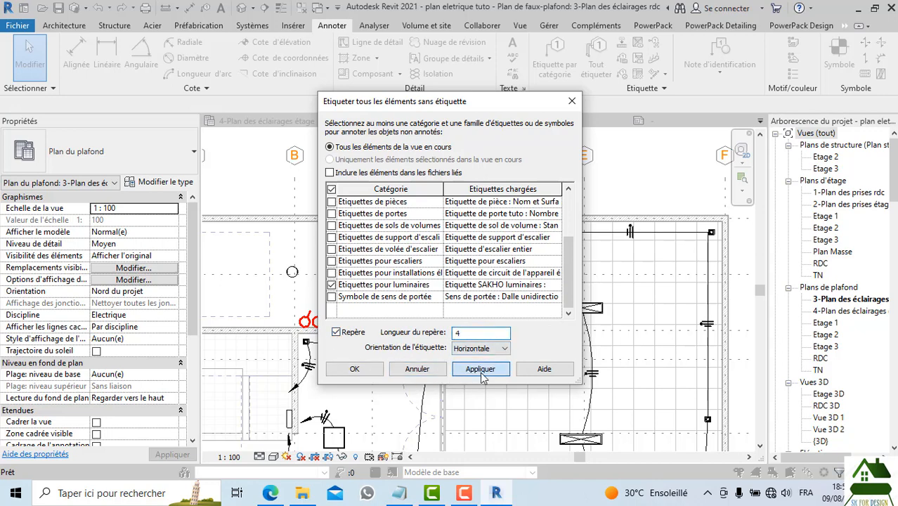
Tag all luminaires in the current view with the SAKHO luminaires tag, horizontal, with a leader length of 4
{"action": "left_click", "coordinate": [383, 368]}
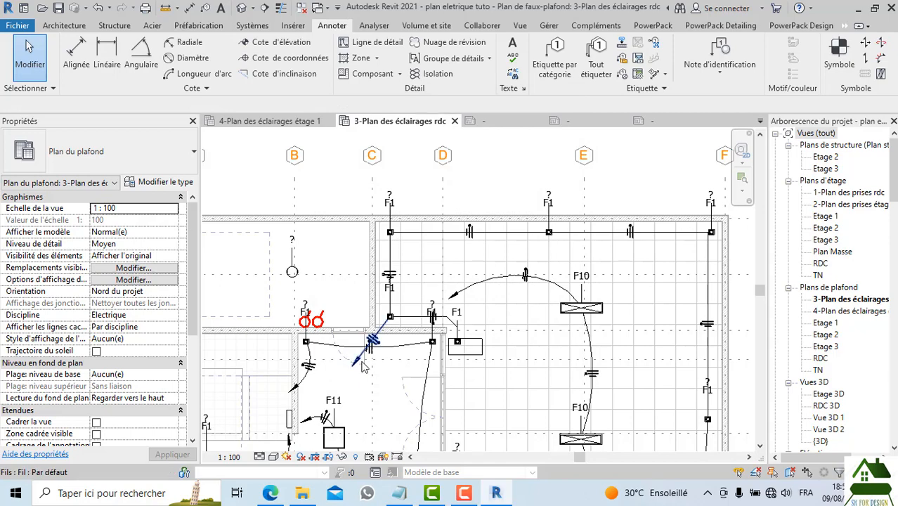
{"action": "scroll", "coordinate": [415, 309], "scroll_direction": "up", "scroll_amount": 5}
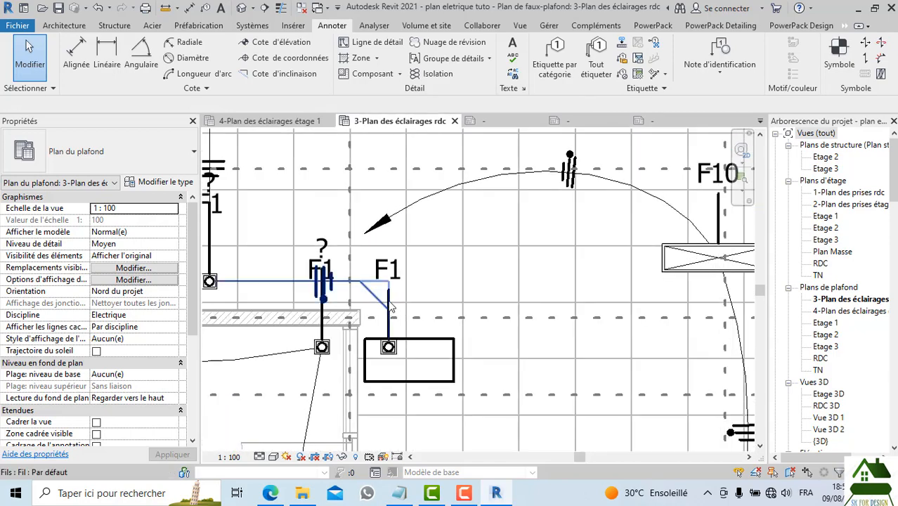
{"action": "scroll", "coordinate": [419, 291], "scroll_direction": "down", "scroll_amount": 5}
{"action": "scroll", "coordinate": [474, 209], "scroll_direction": "up", "scroll_amount": 3}
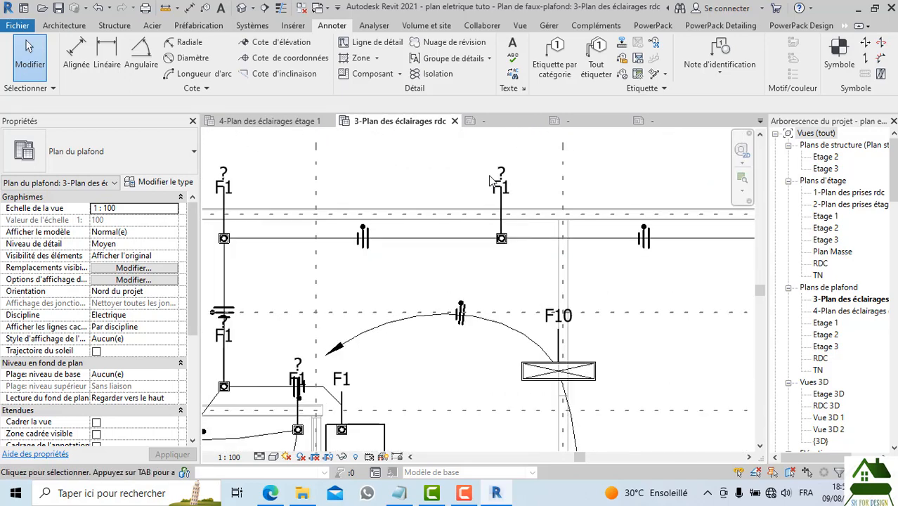
{"action": "left_click", "coordinate": [500, 187]}
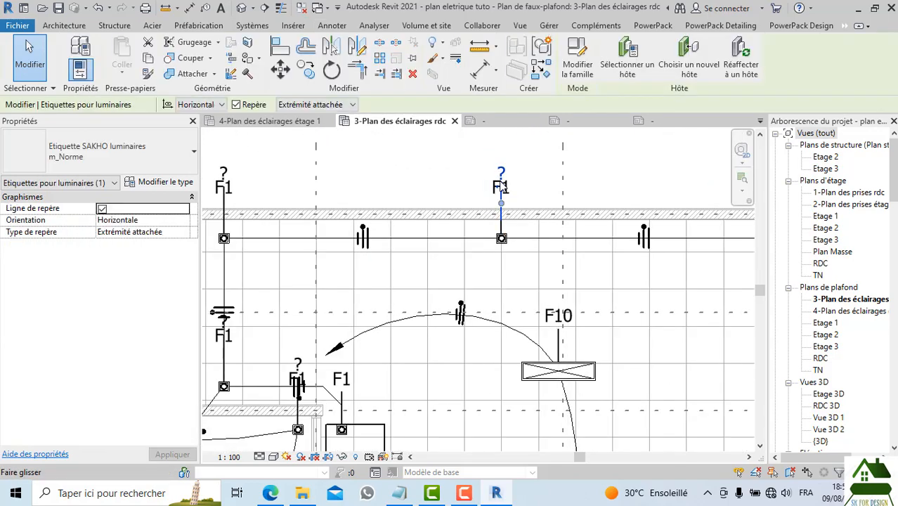
{"action": "left_click", "coordinate": [384, 173]}
Delete the overlapping "?" tag from the luminaire in the upper corner of the large room near grid C
{"action": "scroll", "coordinate": [299, 165], "scroll_direction": "down", "scroll_amount": 3}
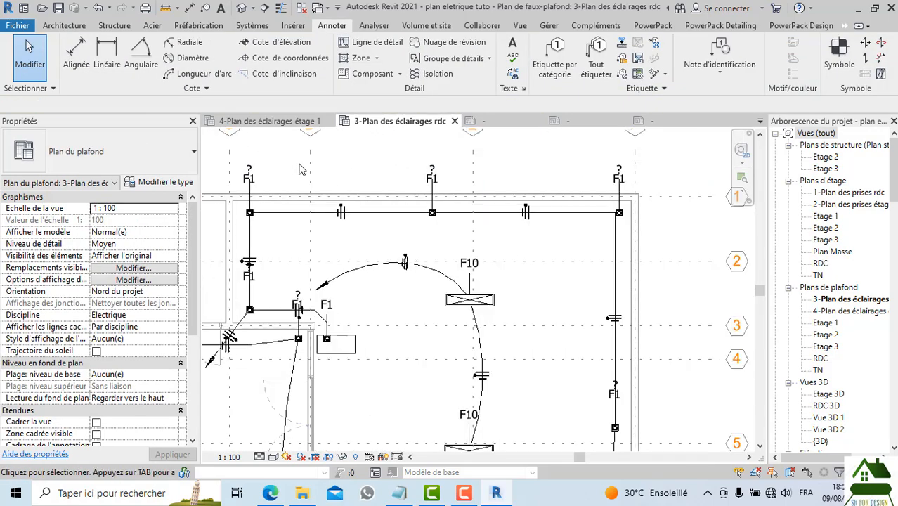
{"action": "middle_click_drag", "start_coordinate": [308, 173], "coordinate": [343, 195]}
{"action": "scroll", "coordinate": [303, 188], "scroll_direction": "up", "scroll_amount": 2}
{"action": "scroll", "coordinate": [294, 195], "scroll_direction": "up", "scroll_amount": 1}
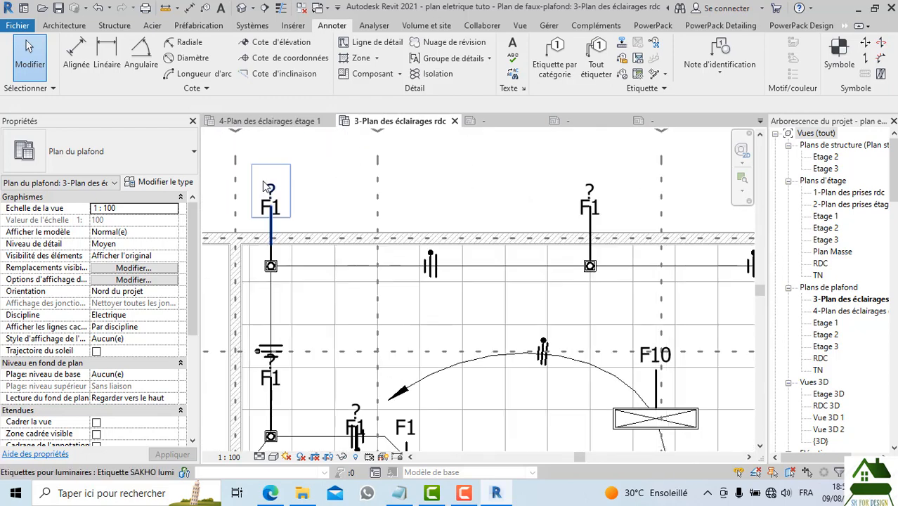
{"action": "left_click", "coordinate": [273, 235]}
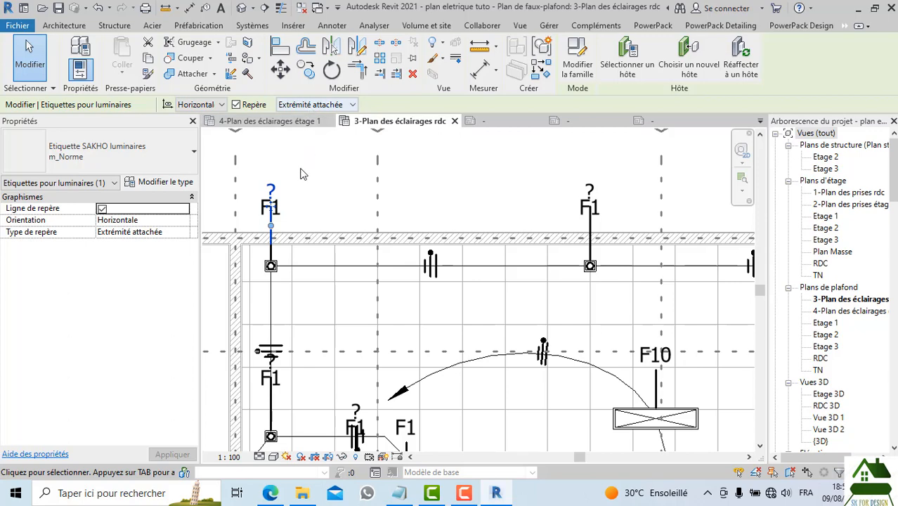
{"action": "left_click_drag", "start_coordinate": [272, 225], "coordinate": [304, 222]}
{"action": "key", "text": "ctrl+z"}
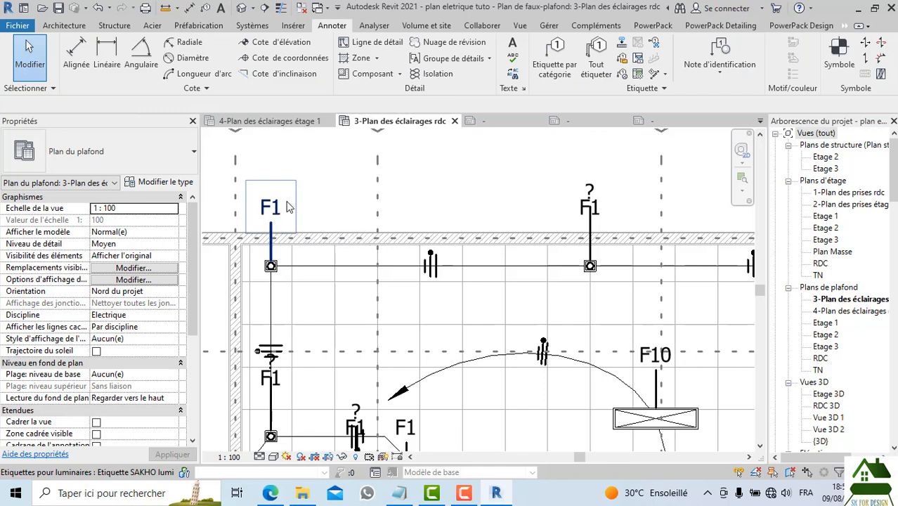
{"action": "scroll", "coordinate": [315, 200], "scroll_direction": "down", "scroll_amount": 2}
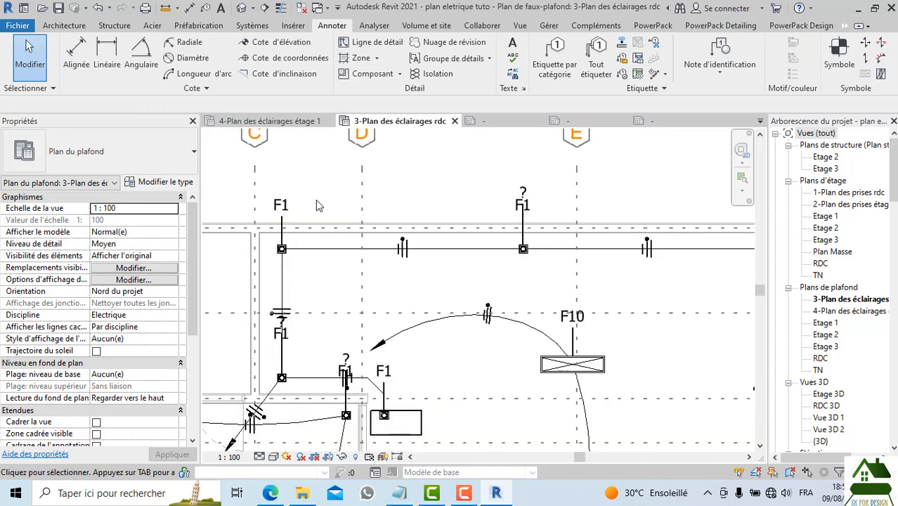
{"action": "left_click", "coordinate": [521, 188]}
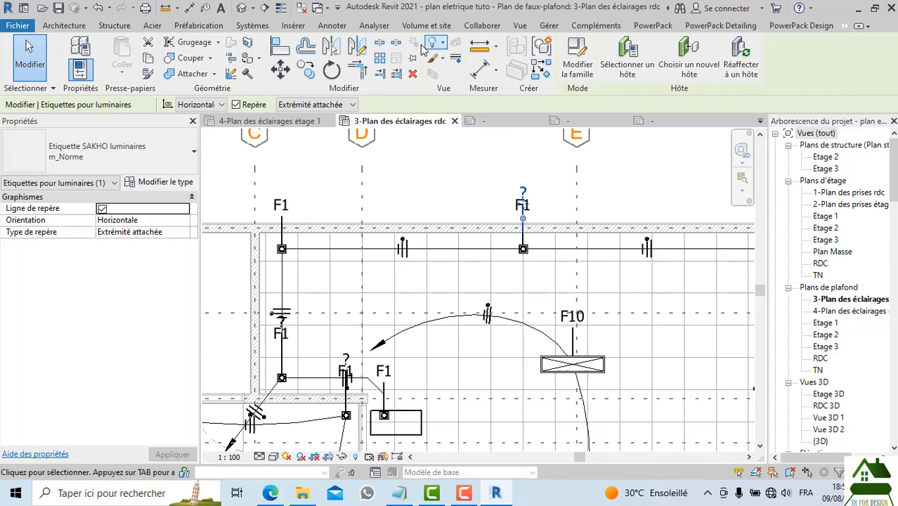
{"action": "left_click", "coordinate": [337, 26]}
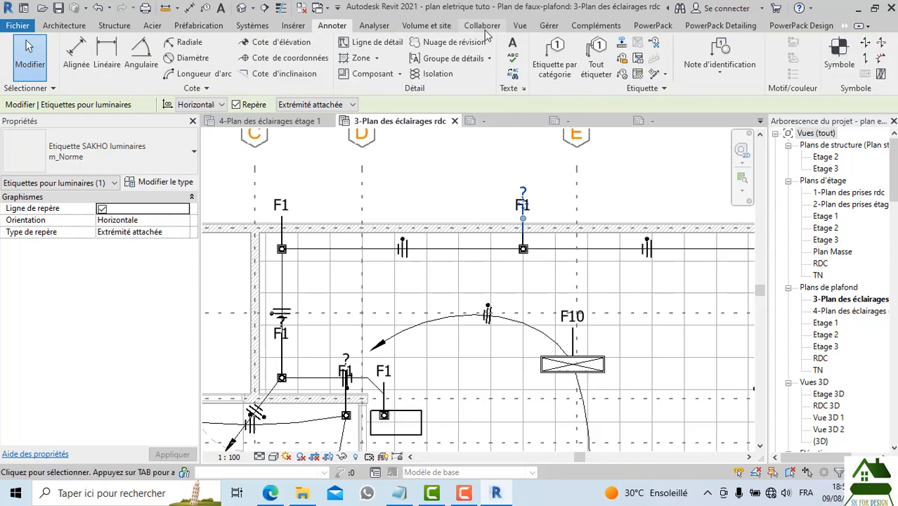
{"action": "left_click", "coordinate": [555, 55]}
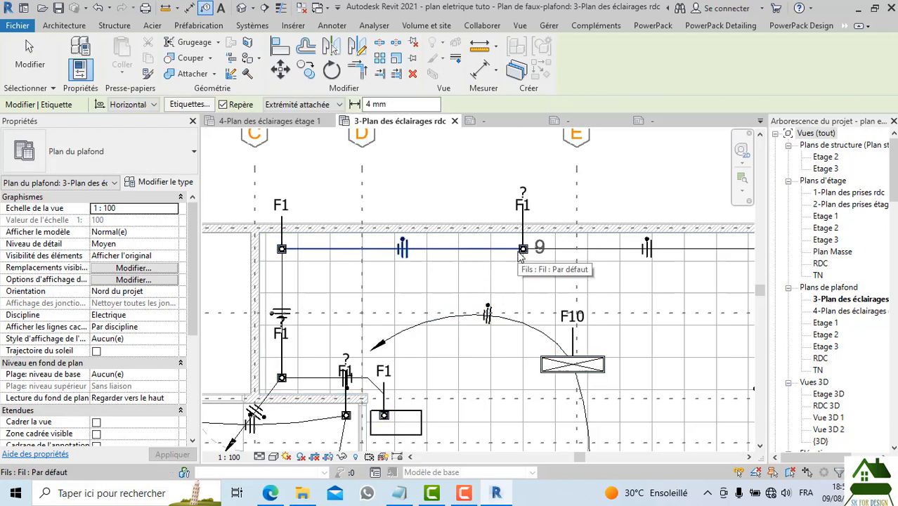
{"action": "scroll", "coordinate": [556, 249], "scroll_direction": "down", "scroll_amount": 2}
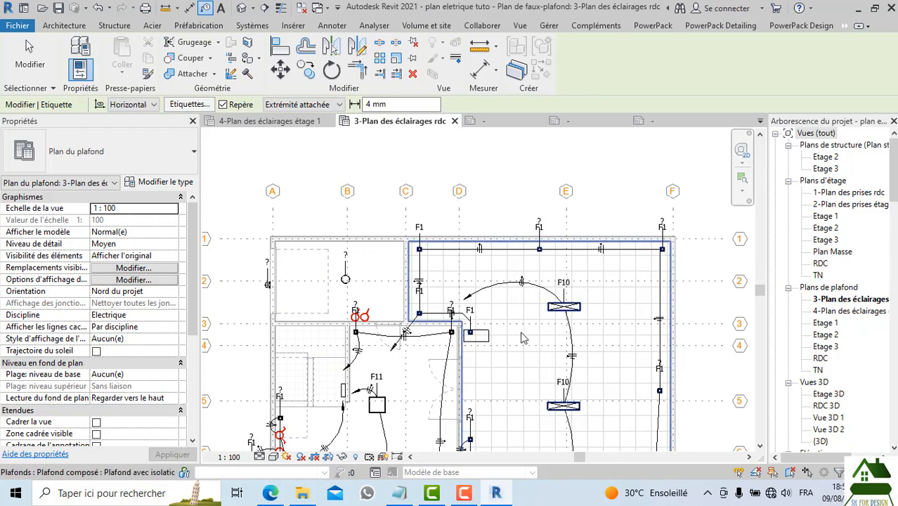
{"action": "scroll", "coordinate": [492, 371], "scroll_direction": "up", "scroll_amount": 2}
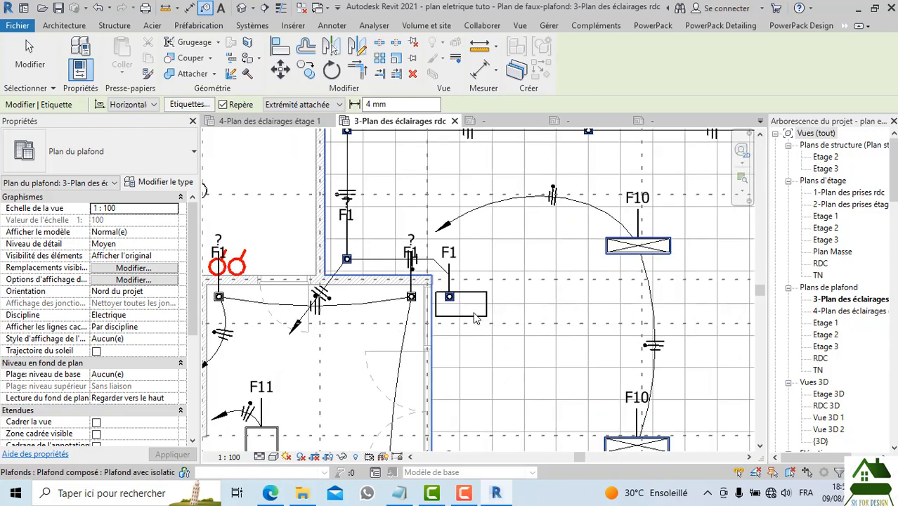
{"action": "scroll", "coordinate": [474, 314], "scroll_direction": "down", "scroll_amount": 2}
{"action": "scroll", "coordinate": [436, 178], "scroll_direction": "up", "scroll_amount": 3}
{"action": "key", "text": "Escape"}
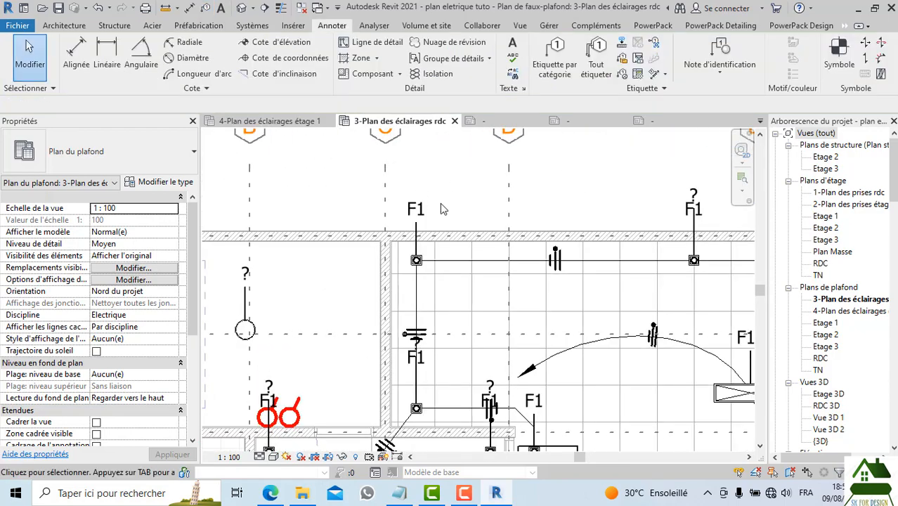
Delete the overlapping "?" tag from the middle luminaire along the upper wall, between grids D and E
{"action": "scroll", "coordinate": [442, 209], "scroll_direction": "down", "scroll_amount": 1}
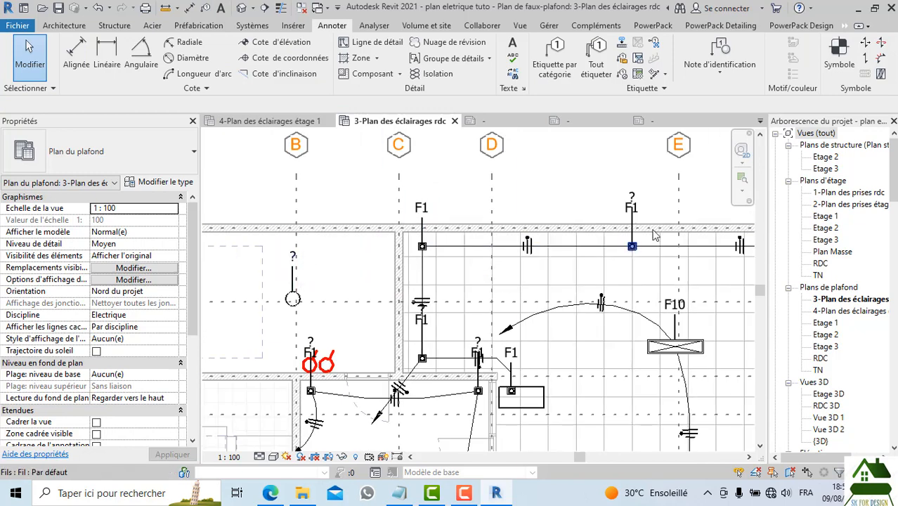
{"action": "scroll", "coordinate": [637, 198], "scroll_direction": "up", "scroll_amount": 1}
{"action": "left_click", "coordinate": [625, 193]}
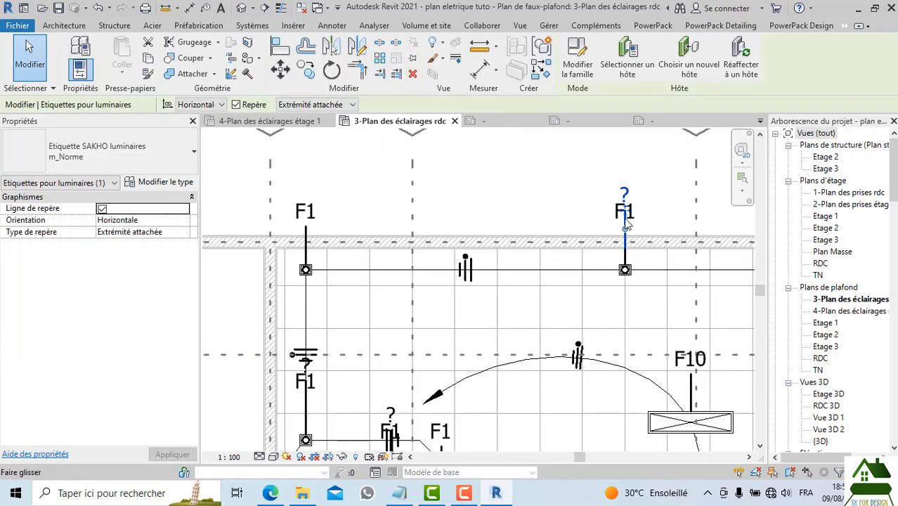
{"action": "left_click_drag", "start_coordinate": [628, 231], "coordinate": [568, 237]}
{"action": "key", "text": "Delete"}
{"action": "scroll", "coordinate": [574, 244], "scroll_direction": "down", "scroll_amount": 3}
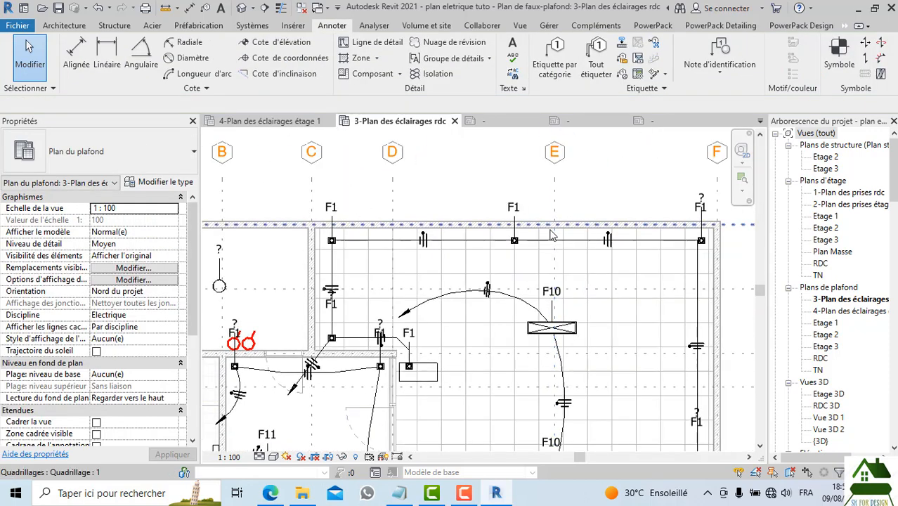
{"action": "left_click", "coordinate": [520, 204]}
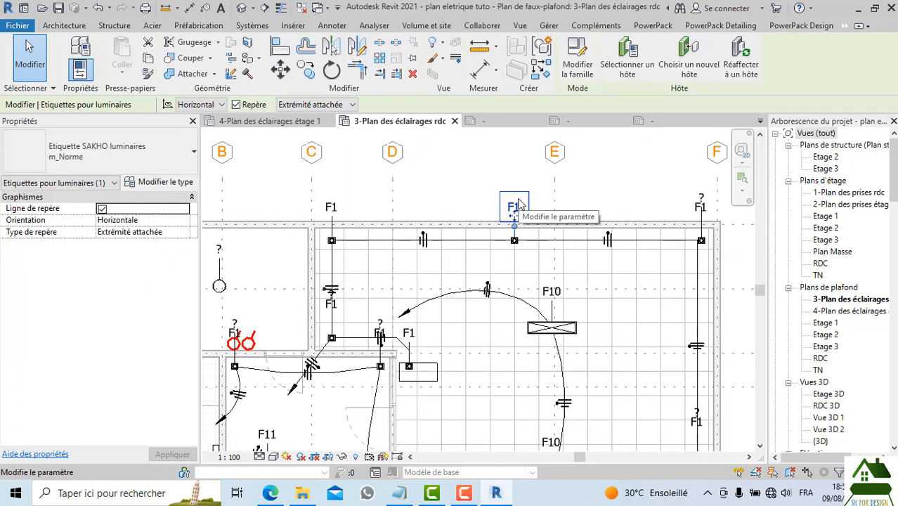
{"action": "right_click", "coordinate": [519, 204]}
{"action": "mouse_move", "coordinate": [690, 265]}
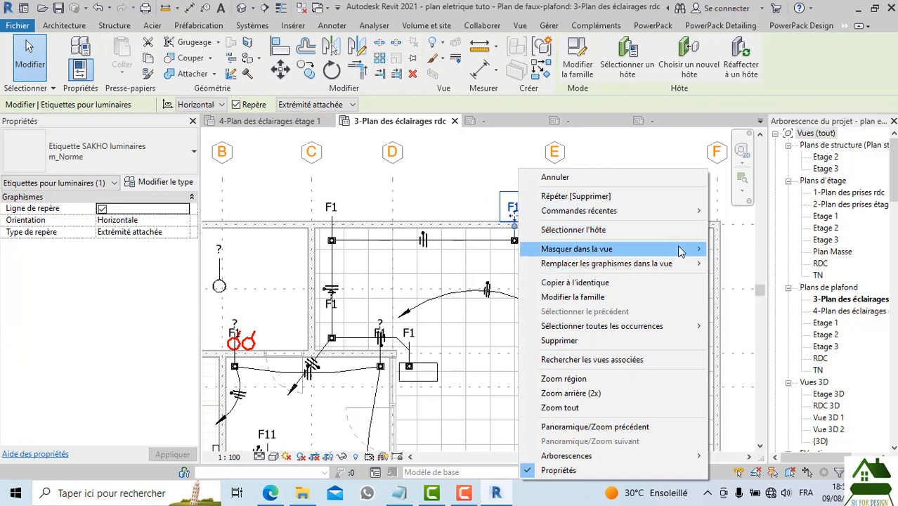
{"action": "left_click", "coordinate": [380, 165]}
{"action": "scroll", "coordinate": [508, 191], "scroll_direction": "down", "scroll_amount": 5}
{"action": "scroll", "coordinate": [569, 274], "scroll_direction": "up", "scroll_amount": 5}
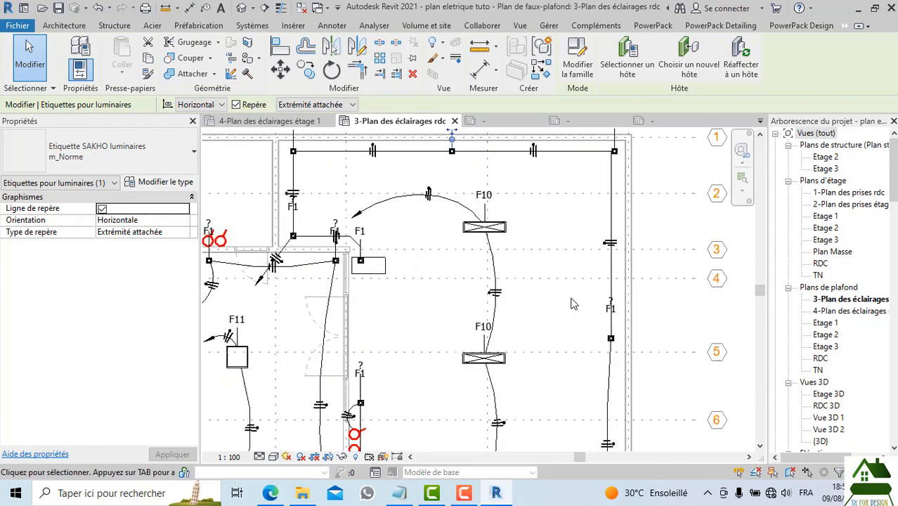
{"action": "left_click", "coordinate": [551, 315]}
{"action": "scroll", "coordinate": [523, 284], "scroll_direction": "down", "scroll_amount": 5}
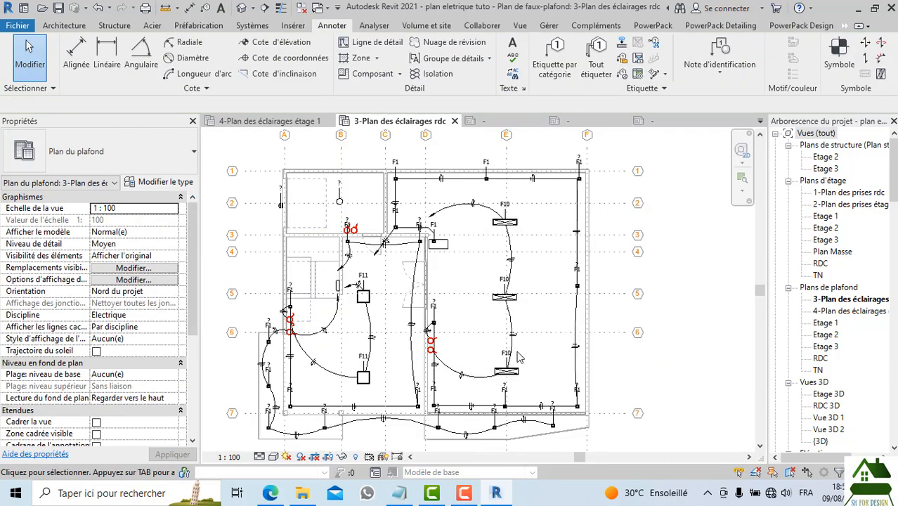
Delete the overlapping "?" tag from the luminaire above the two red switches near grid D
{"action": "scroll", "coordinate": [495, 333], "scroll_direction": "up", "scroll_amount": 5}
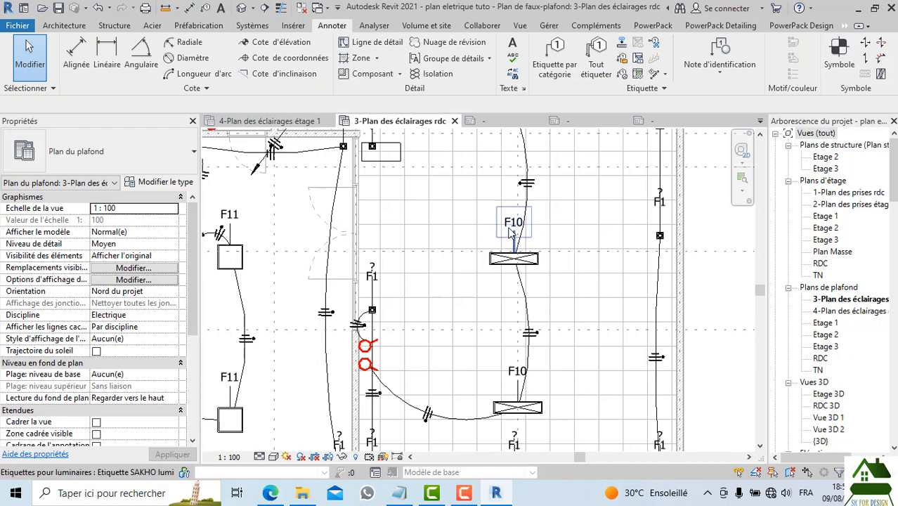
{"action": "scroll", "coordinate": [499, 204], "scroll_direction": "up", "scroll_amount": 2}
{"action": "scroll", "coordinate": [535, 299], "scroll_direction": "down", "scroll_amount": 3}
{"action": "scroll", "coordinate": [415, 285], "scroll_direction": "up", "scroll_amount": 3}
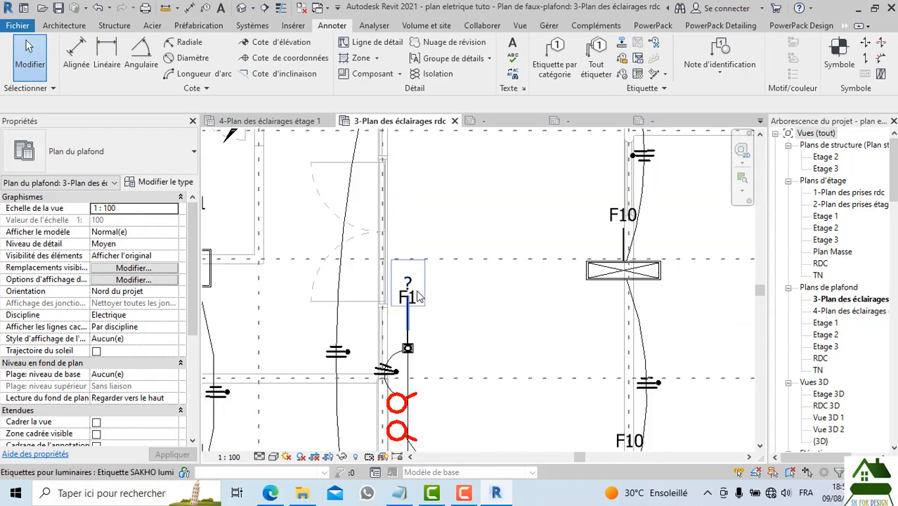
{"action": "left_click", "coordinate": [418, 281]}
{"action": "scroll", "coordinate": [418, 281], "scroll_direction": "up", "scroll_amount": 3}
{"action": "key", "text": "Escape"}
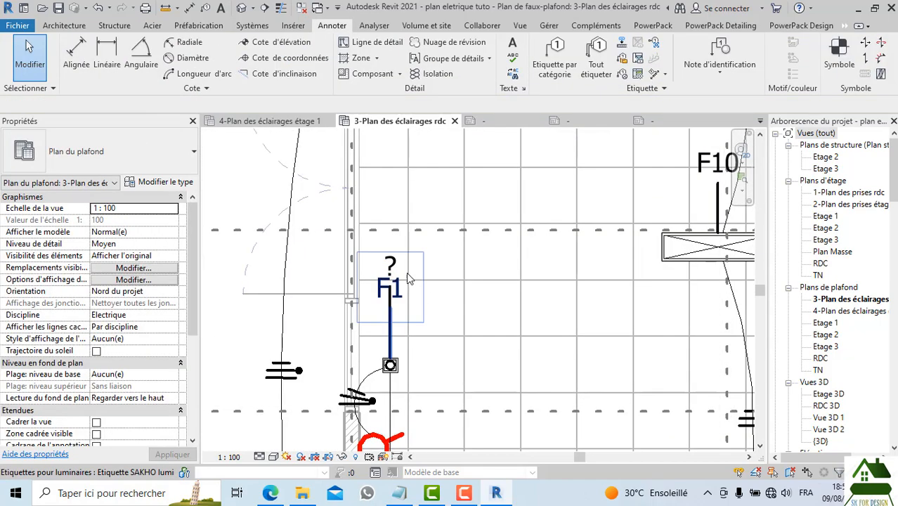
{"action": "left_click", "coordinate": [395, 264]}
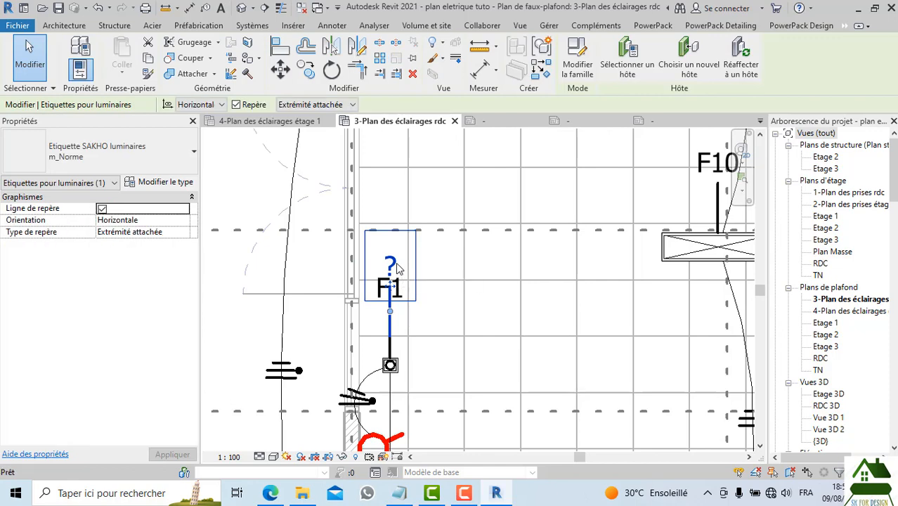
{"action": "key", "text": "Escape"}
{"action": "scroll", "coordinate": [396, 262], "scroll_direction": "down", "scroll_amount": 3}
{"action": "scroll", "coordinate": [474, 267], "scroll_direction": "down", "scroll_amount": 1}
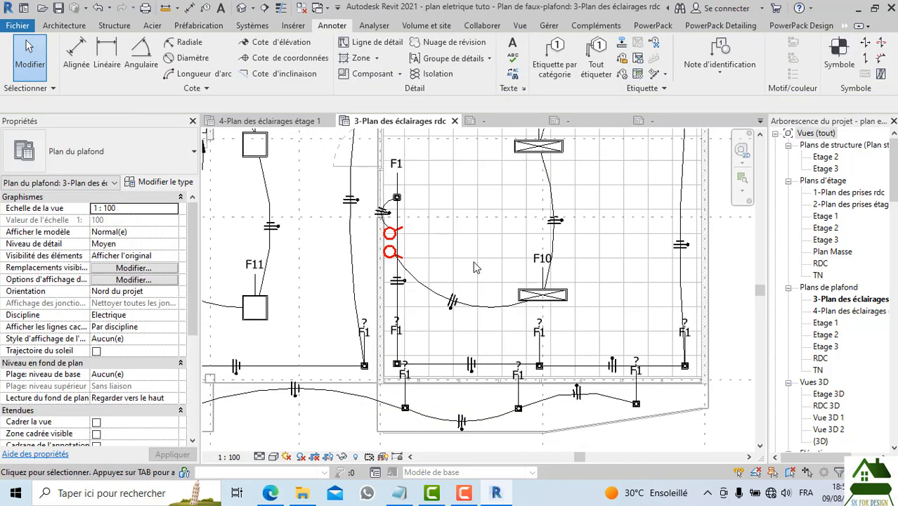
Pull the "?" tag off the large room's lower corner luminaire near grid D and delete it
{"action": "scroll", "coordinate": [410, 329], "scroll_direction": "up", "scroll_amount": 2}
{"action": "left_click", "coordinate": [389, 329]}
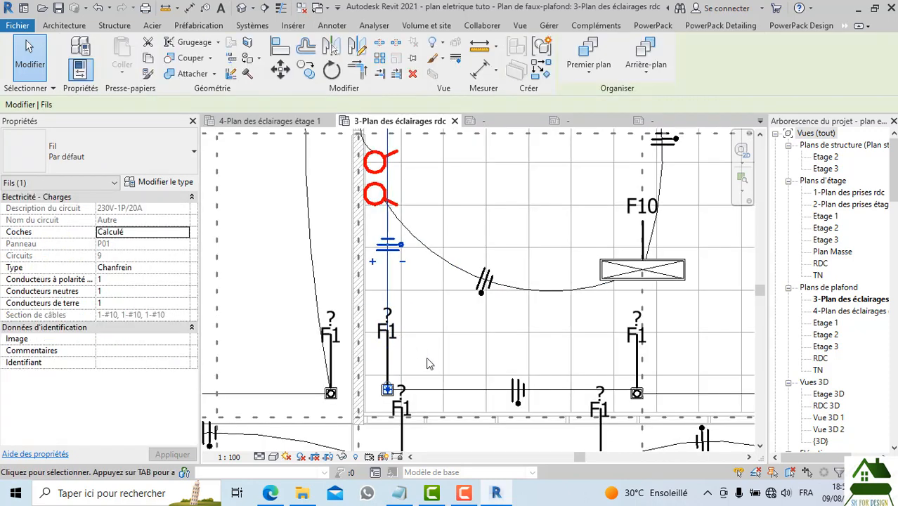
{"action": "left_click", "coordinate": [427, 359]}
{"action": "left_click", "coordinate": [383, 337]}
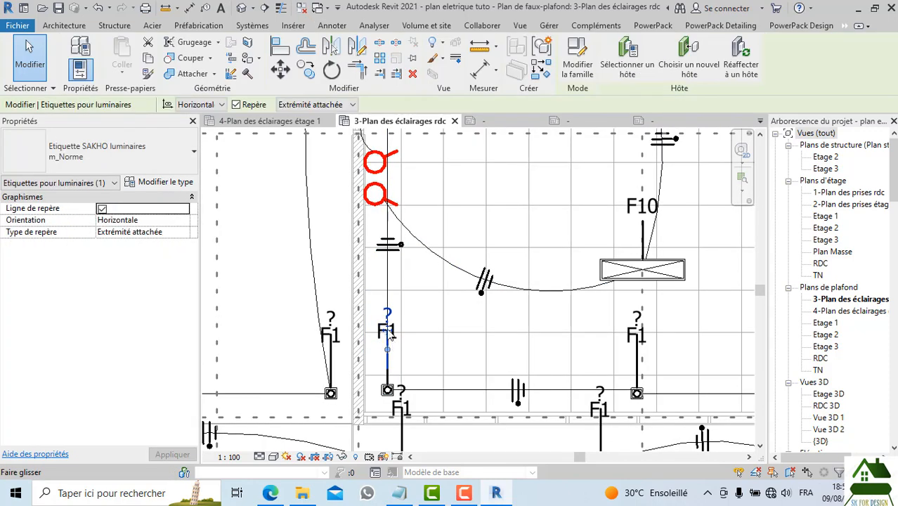
{"action": "left_click_drag", "start_coordinate": [423, 350], "coordinate": [431, 363]}
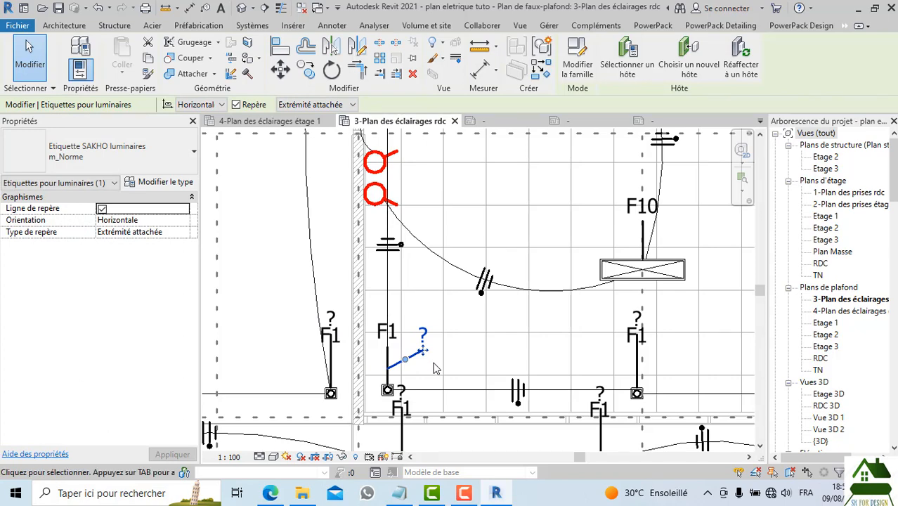
{"action": "left_click", "coordinate": [425, 360]}
Move the F1 tag of the lower corner luminaire near grid D to the right, clear of the vertical wire
{"action": "left_click", "coordinate": [397, 335]}
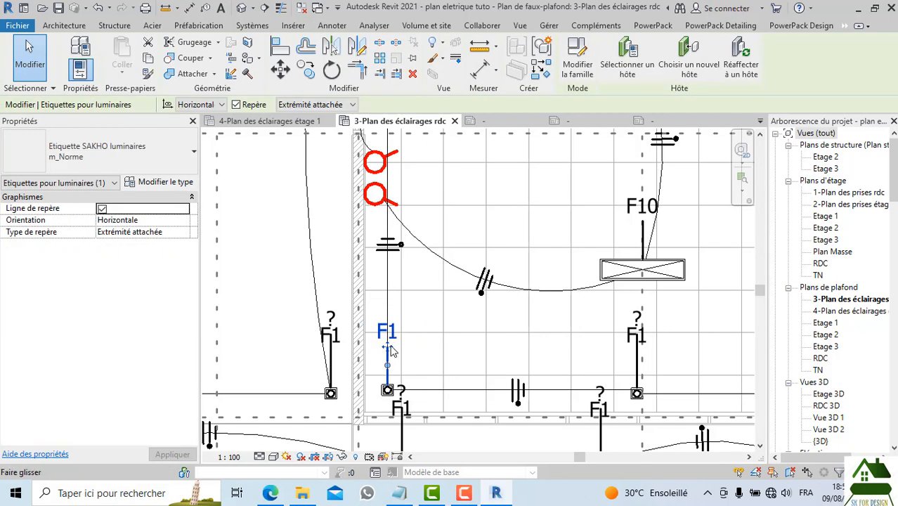
{"action": "left_click_drag", "start_coordinate": [410, 356], "coordinate": [416, 363]}
{"action": "left_click", "coordinate": [418, 305]}
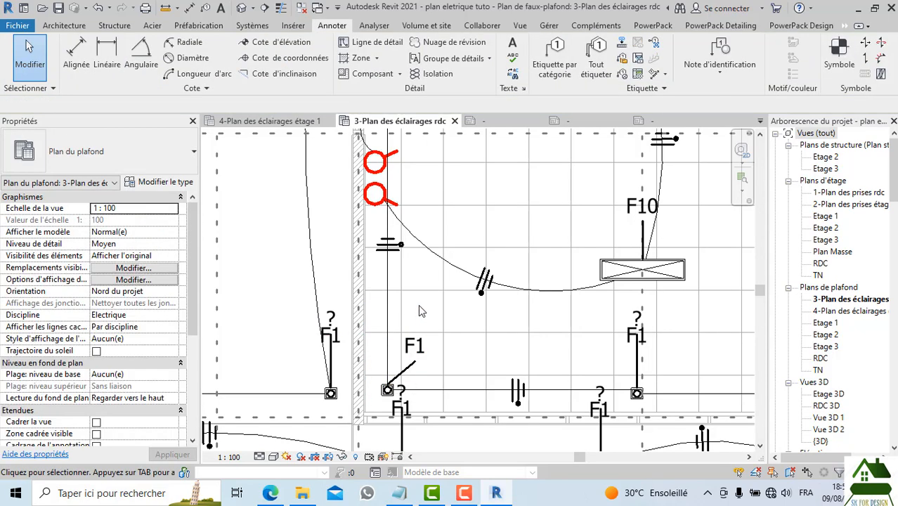
Select all instances of the SAKHO luminaires tag in the current view, starting from the lower middle luminaire's tag
{"action": "scroll", "coordinate": [418, 305], "scroll_direction": "down", "scroll_amount": 2}
{"action": "middle_click_drag", "start_coordinate": [482, 376], "coordinate": [423, 361]}
{"action": "scroll", "coordinate": [452, 331], "scroll_direction": "up", "scroll_amount": 2}
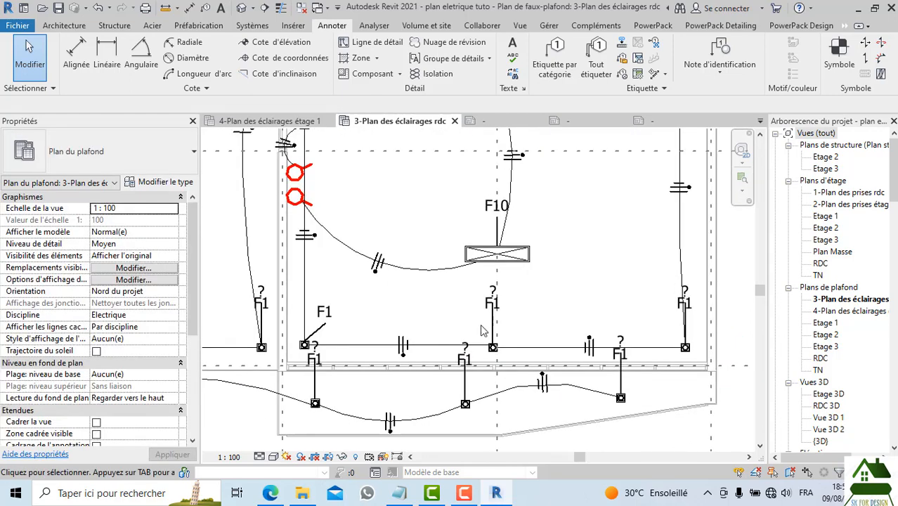
{"action": "left_click", "coordinate": [488, 312]}
{"action": "right_click", "coordinate": [487, 312]}
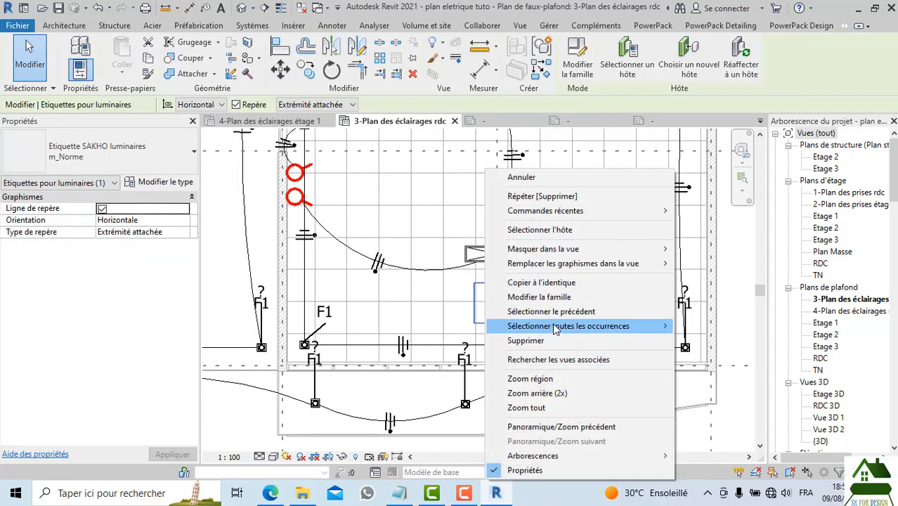
{"action": "mouse_move", "coordinate": [545, 324]}
{"action": "left_click", "coordinate": [691, 328]}
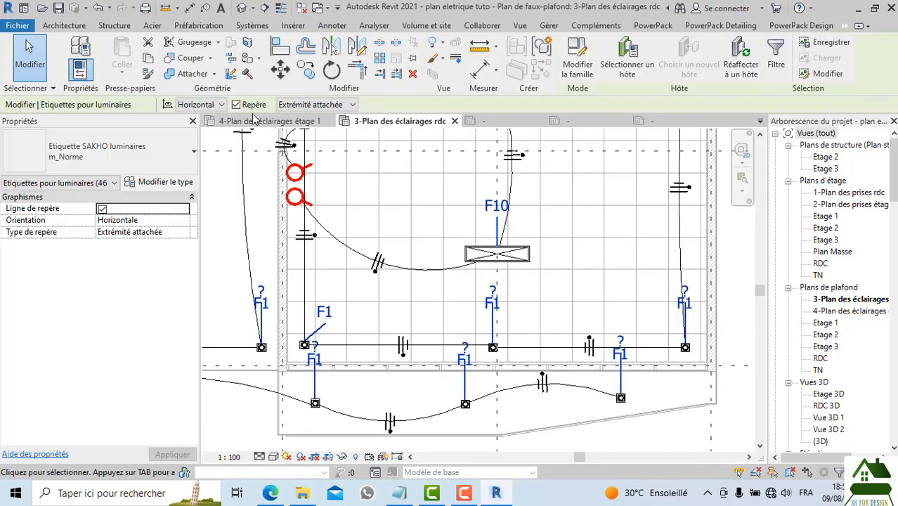
Turn off the leader lines on all selected luminaire tags and clear the selection
{"action": "left_click", "coordinate": [240, 105]}
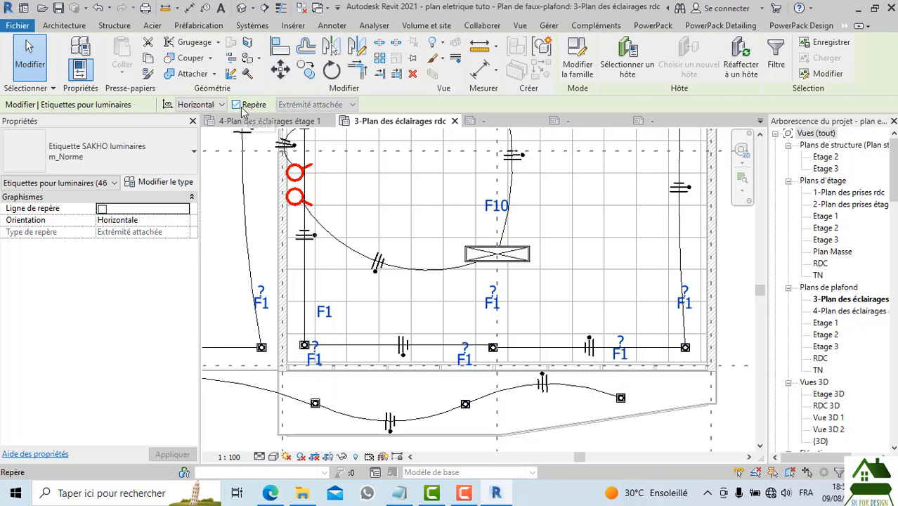
{"action": "key", "text": "Escape"}
Move the F1 tag of the large room's lower middle luminaire closer to the fixture and delete the "?" tag above it
{"action": "scroll", "coordinate": [481, 308], "scroll_direction": "up", "scroll_amount": 3}
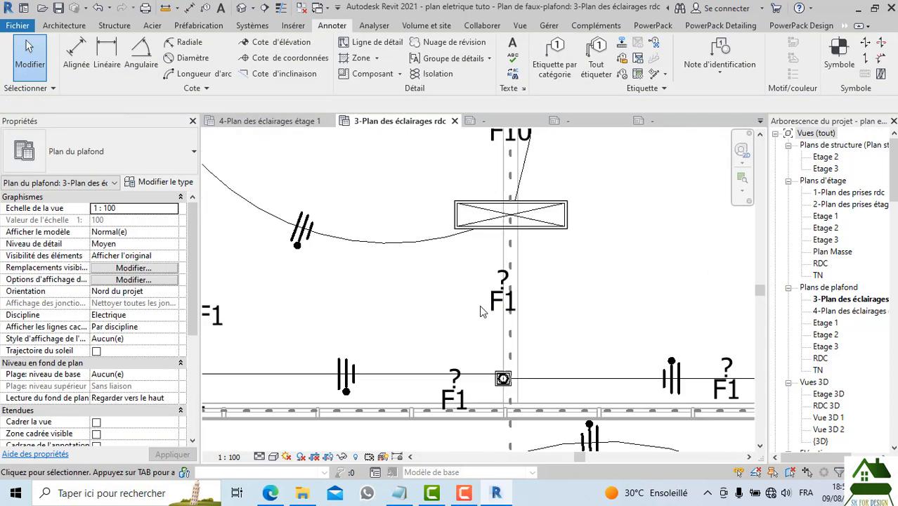
{"action": "left_click", "coordinate": [484, 302]}
{"action": "left_click", "coordinate": [490, 298]}
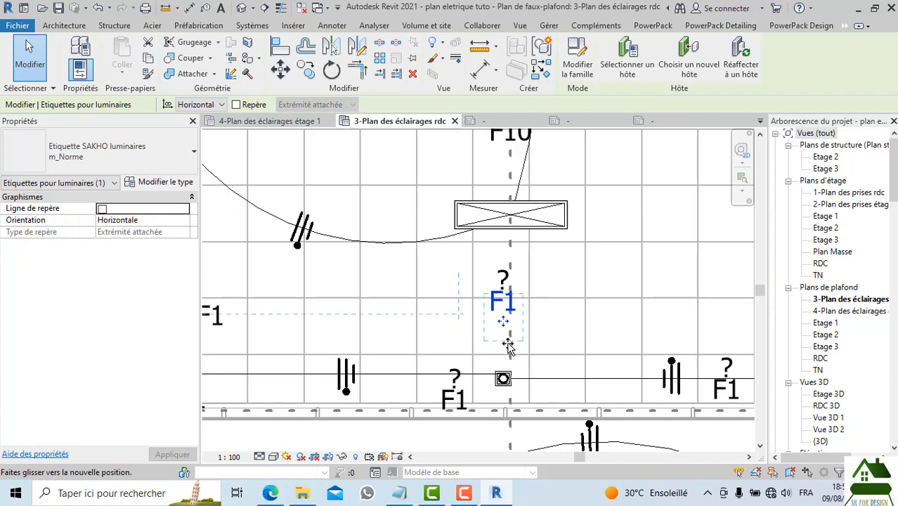
{"action": "left_click_drag", "start_coordinate": [508, 343], "coordinate": [505, 345]}
{"action": "left_click", "coordinate": [496, 283]}
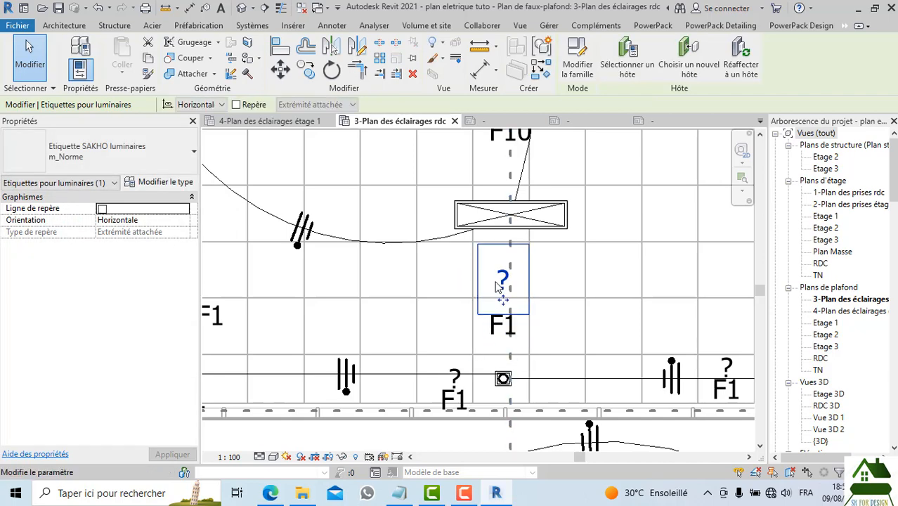
{"action": "key", "text": "Delete"}
Delete the "?" tag of the luminaire below grid 7 between E and F, and move its F1 tag up and right of the fixture
{"action": "scroll", "coordinate": [513, 267], "scroll_direction": "down", "scroll_amount": 3}
{"action": "scroll", "coordinate": [636, 311], "scroll_direction": "up", "scroll_amount": 3}
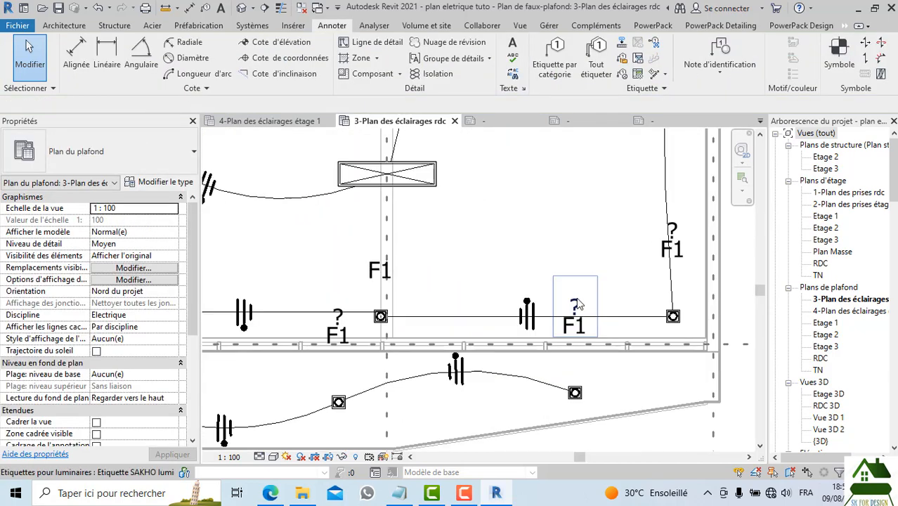
{"action": "left_click", "coordinate": [580, 308]}
{"action": "left_click_drag", "start_coordinate": [580, 307], "coordinate": [597, 367]}
{"action": "key", "text": "Delete"}
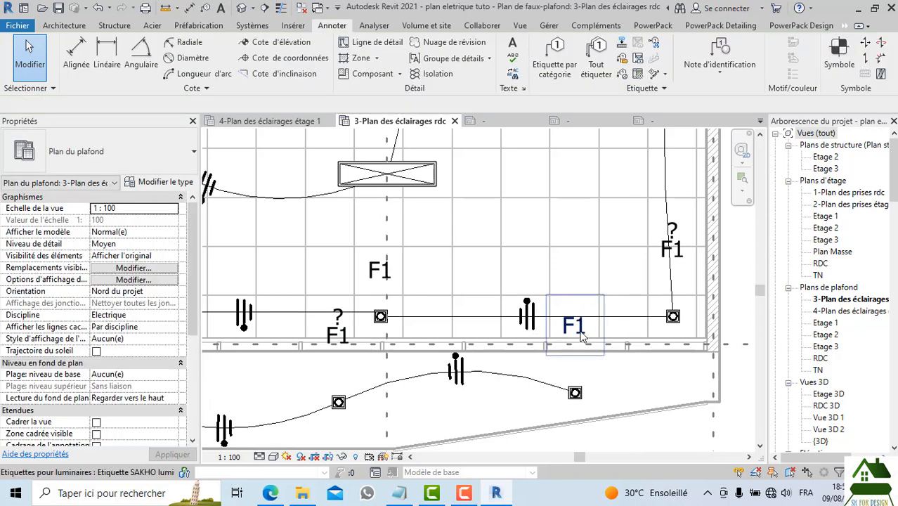
{"action": "left_click", "coordinate": [588, 341]}
{"action": "scroll", "coordinate": [592, 350], "scroll_direction": "up", "scroll_amount": 1}
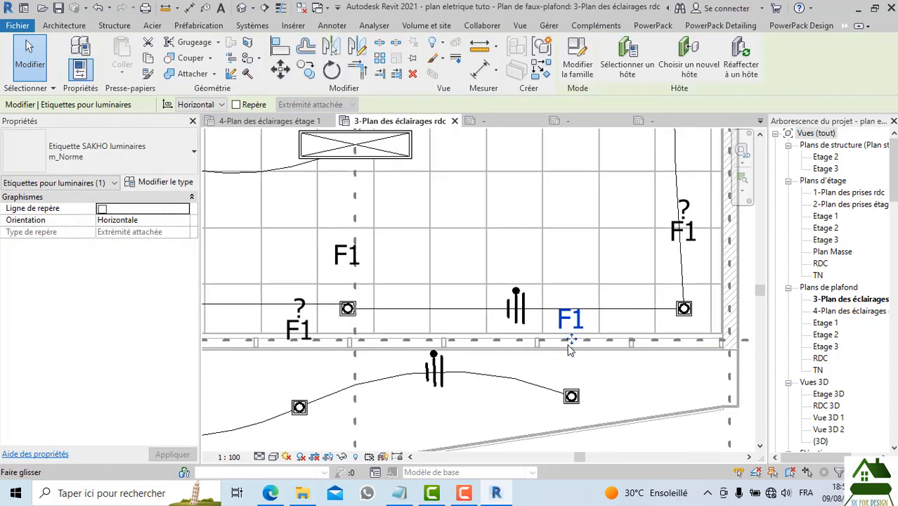
{"action": "left_click_drag", "start_coordinate": [568, 347], "coordinate": [602, 377]}
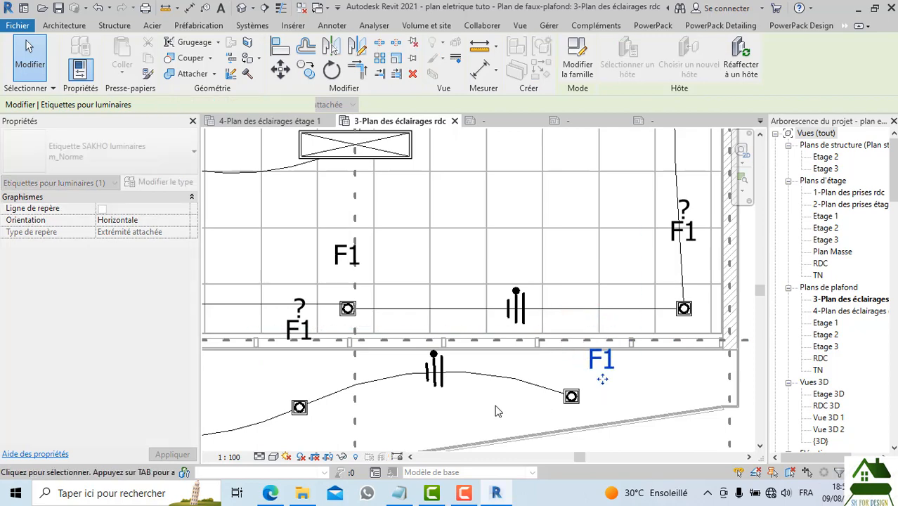
{"action": "left_click", "coordinate": [549, 234]}
Delete the "?" tag of the large room's corner luminaire near grid F and move its F1 tag left, clear of the wire
{"action": "scroll", "coordinate": [548, 234], "scroll_direction": "down", "scroll_amount": 3}
{"action": "scroll", "coordinate": [618, 239], "scroll_direction": "up", "scroll_amount": 3}
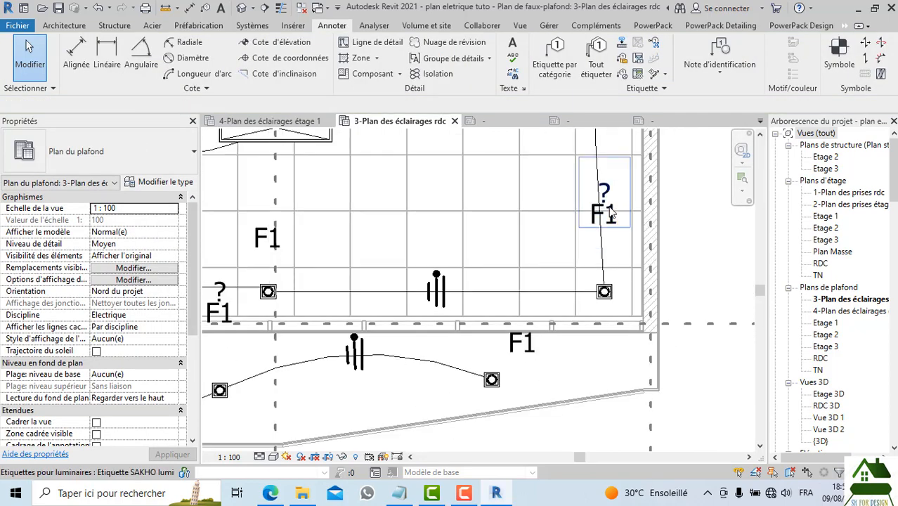
{"action": "left_click", "coordinate": [609, 220]}
{"action": "left_click_drag", "start_coordinate": [615, 266], "coordinate": [575, 268]}
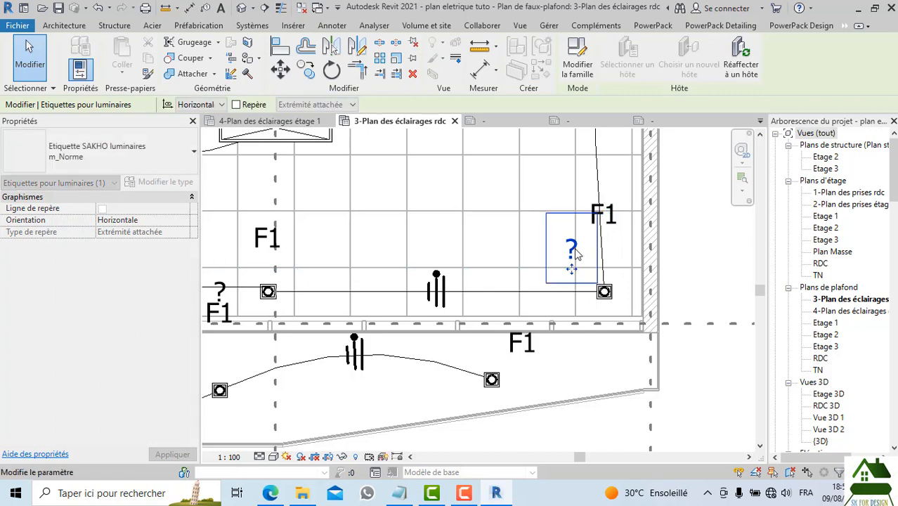
{"action": "key", "text": "Delete"}
{"action": "left_click", "coordinate": [614, 218]}
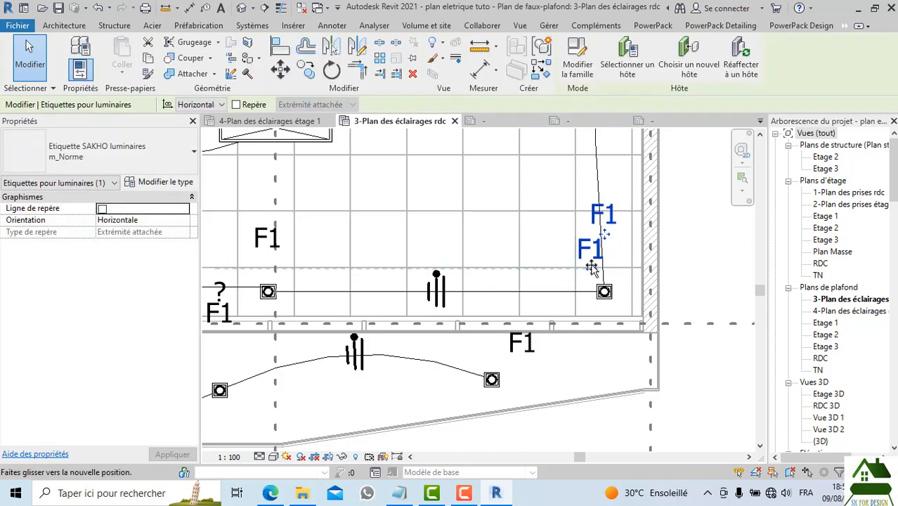
{"action": "left_click_drag", "start_coordinate": [592, 268], "coordinate": [583, 283]}
{"action": "left_click", "coordinate": [595, 365]}
Delete the recessed spot in the large room's lower corner near grid F and undo the deletion
{"action": "scroll", "coordinate": [596, 365], "scroll_direction": "down", "scroll_amount": 2}
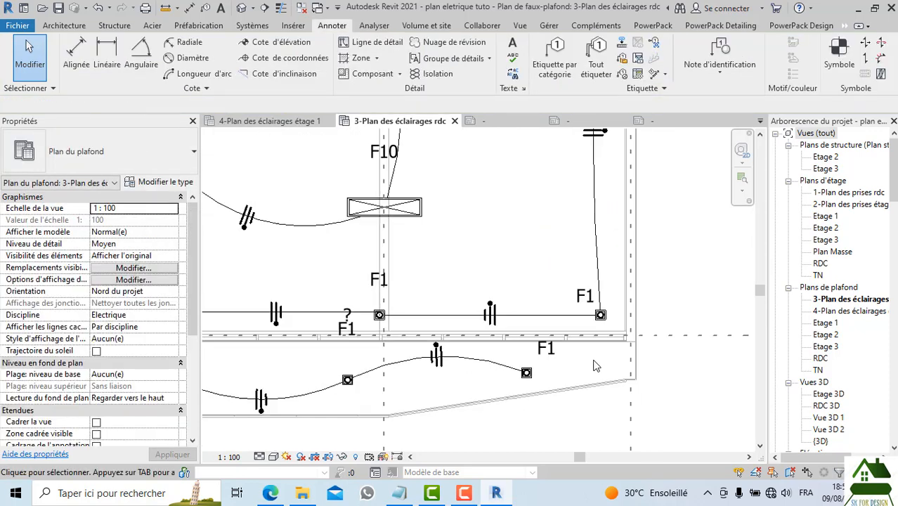
{"action": "scroll", "coordinate": [595, 365], "scroll_direction": "down", "scroll_amount": 2}
{"action": "scroll", "coordinate": [542, 293], "scroll_direction": "down", "scroll_amount": 2}
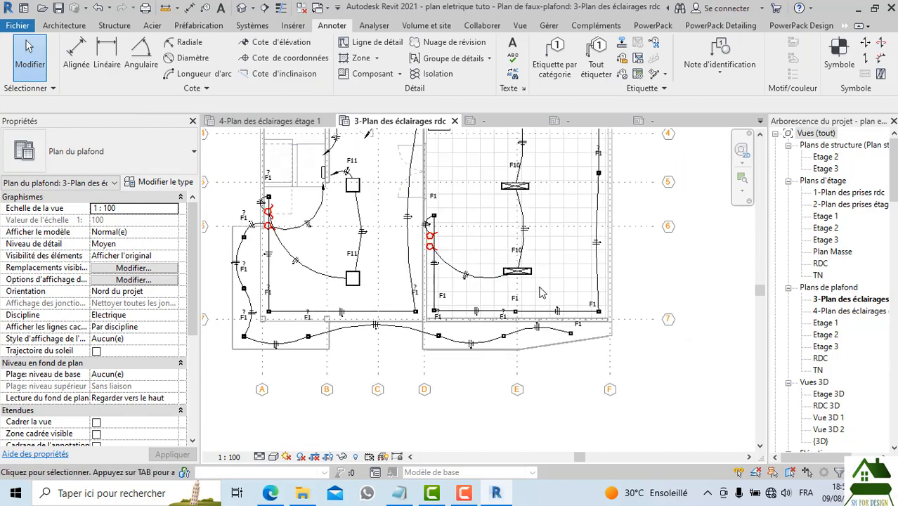
{"action": "scroll", "coordinate": [541, 292], "scroll_direction": "up", "scroll_amount": 5}
{"action": "scroll", "coordinate": [541, 293], "scroll_direction": "down", "scroll_amount": 2}
{"action": "scroll", "coordinate": [590, 321], "scroll_direction": "up", "scroll_amount": 2}
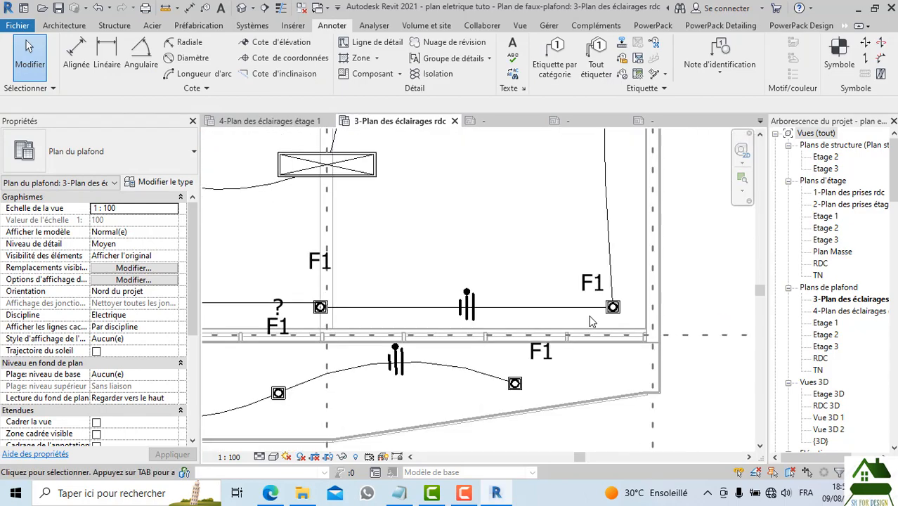
{"action": "scroll", "coordinate": [592, 318], "scroll_direction": "up", "scroll_amount": 1}
{"action": "left_click", "coordinate": [619, 306]}
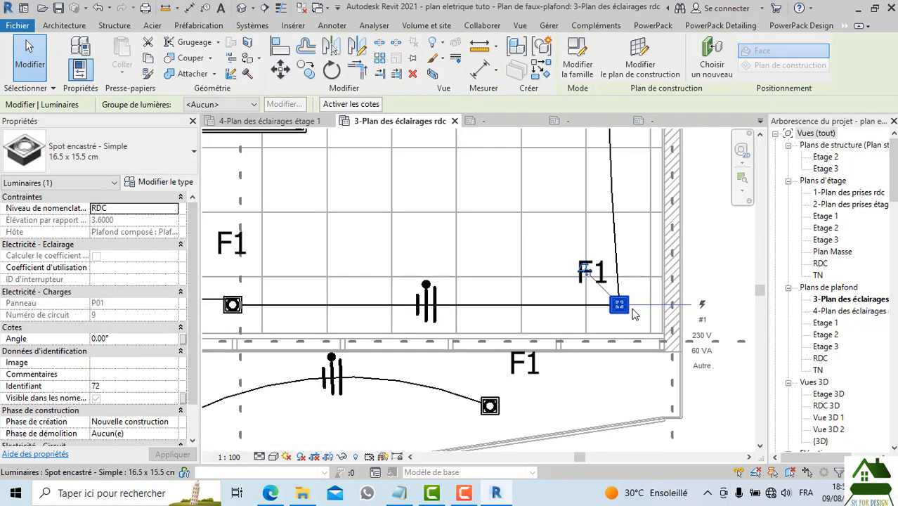
{"action": "key", "text": "Delete"}
{"action": "scroll", "coordinate": [610, 316], "scroll_direction": "down", "scroll_amount": 1}
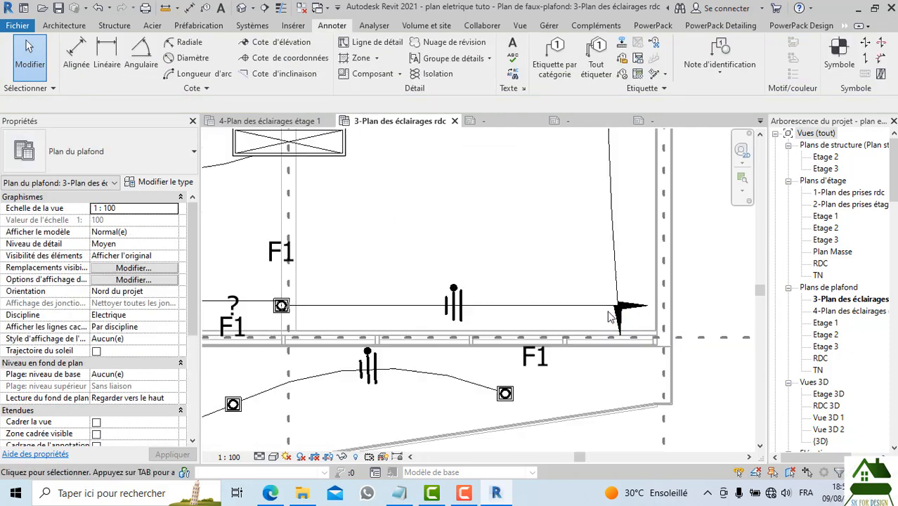
{"action": "scroll", "coordinate": [609, 316], "scroll_direction": "down", "scroll_amount": 2}
{"action": "left_click", "coordinate": [99, 8]}
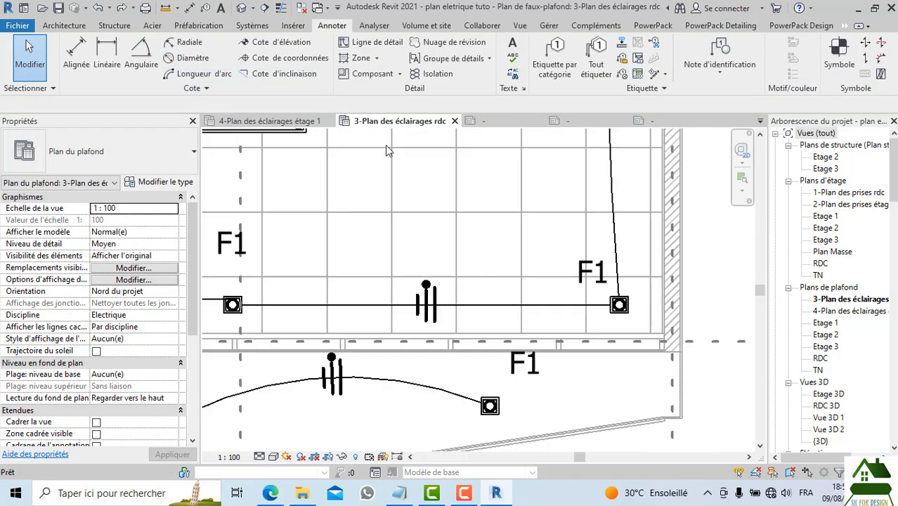
Delete the corner luminaire below grid 7 west of grid A and undo the deletion
{"action": "scroll", "coordinate": [577, 274], "scroll_direction": "down", "scroll_amount": 3}
{"action": "scroll", "coordinate": [379, 311], "scroll_direction": "up", "scroll_amount": 2}
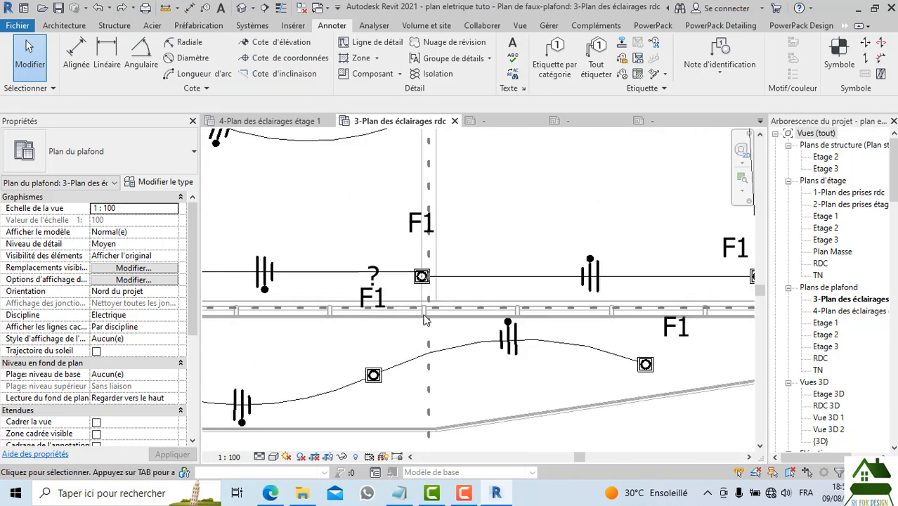
{"action": "scroll", "coordinate": [485, 313], "scroll_direction": "down", "scroll_amount": 4}
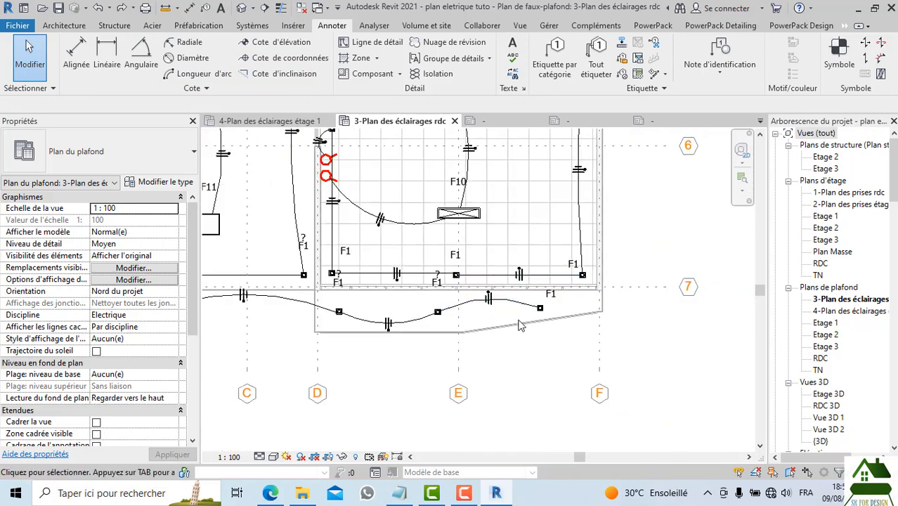
{"action": "scroll", "coordinate": [436, 312], "scroll_direction": "down", "scroll_amount": 2}
{"action": "scroll", "coordinate": [264, 314], "scroll_direction": "up", "scroll_amount": 6}
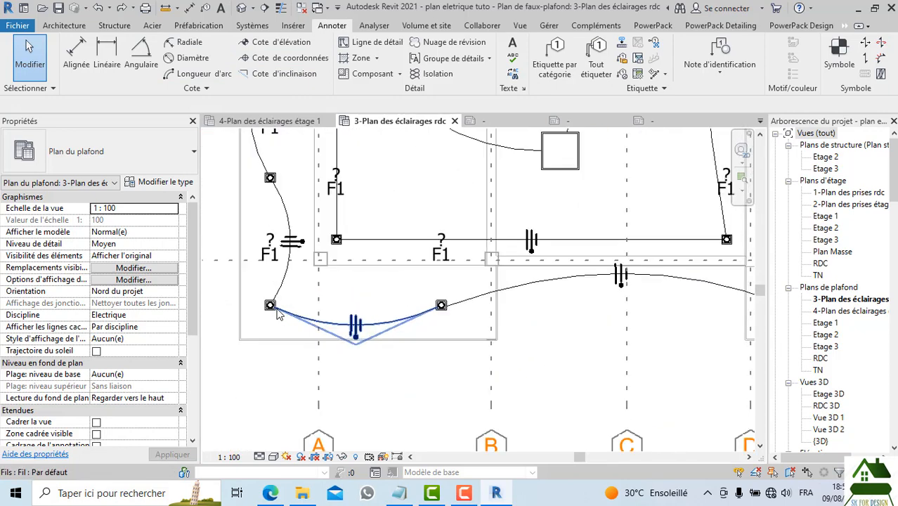
{"action": "left_click", "coordinate": [292, 351]}
{"action": "key", "text": "Delete"}
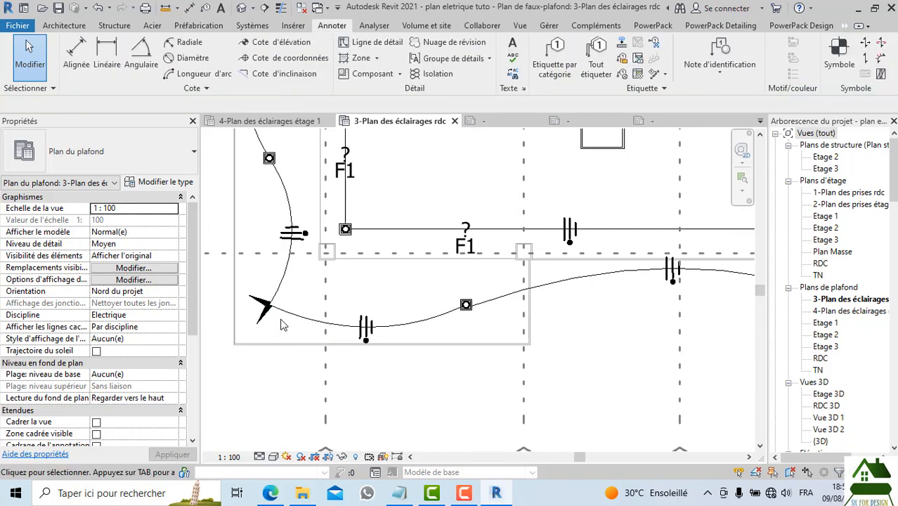
{"action": "left_click", "coordinate": [95, 7]}
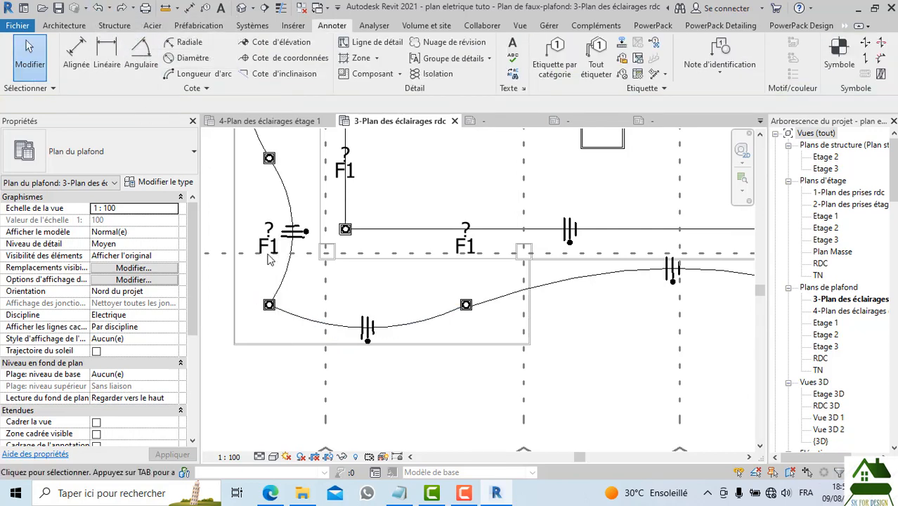
Delete the "?" tag of the corner luminaire west of grid A and move its F1 tag down, just above the fixture
{"action": "left_click", "coordinate": [269, 230]}
{"action": "key", "text": "Delete"}
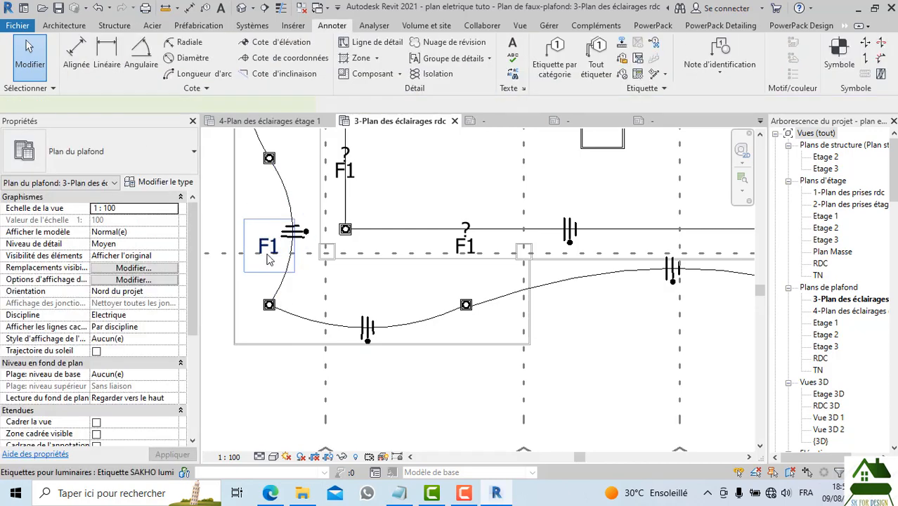
{"action": "left_click", "coordinate": [269, 258]}
{"action": "left_click_drag", "start_coordinate": [265, 283], "coordinate": [260, 287]}
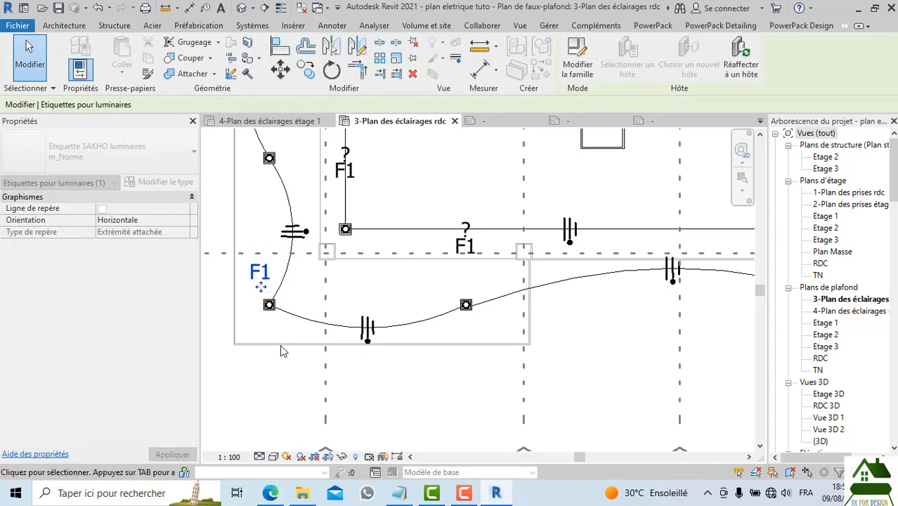
{"action": "left_click", "coordinate": [289, 357]}
Delete the "?" tag of the room's corner luminaire near A-7 and move its F1 tag right, clear of the vertical wire
{"action": "scroll", "coordinate": [360, 376], "scroll_direction": "down", "scroll_amount": 3}
{"action": "scroll", "coordinate": [352, 288], "scroll_direction": "up", "scroll_amount": 3}
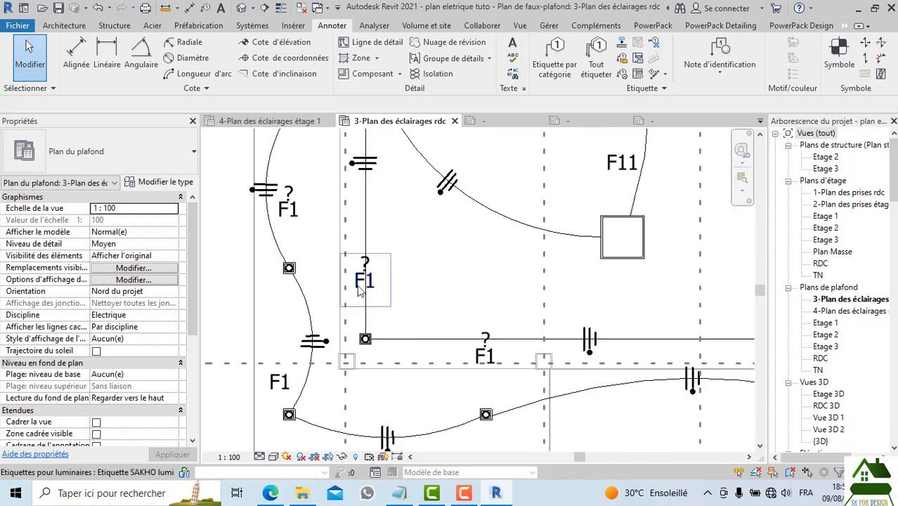
{"action": "left_click", "coordinate": [360, 270]}
{"action": "key", "text": "Delete"}
{"action": "left_click_drag", "start_coordinate": [360, 282], "coordinate": [385, 317]}
{"action": "key", "text": "Escape"}
Delete the "?" tag of the luminaire below grid 7 between A and B, and move its F1 tag up and left of the fixture
{"action": "scroll", "coordinate": [385, 319], "scroll_direction": "down", "scroll_amount": 5}
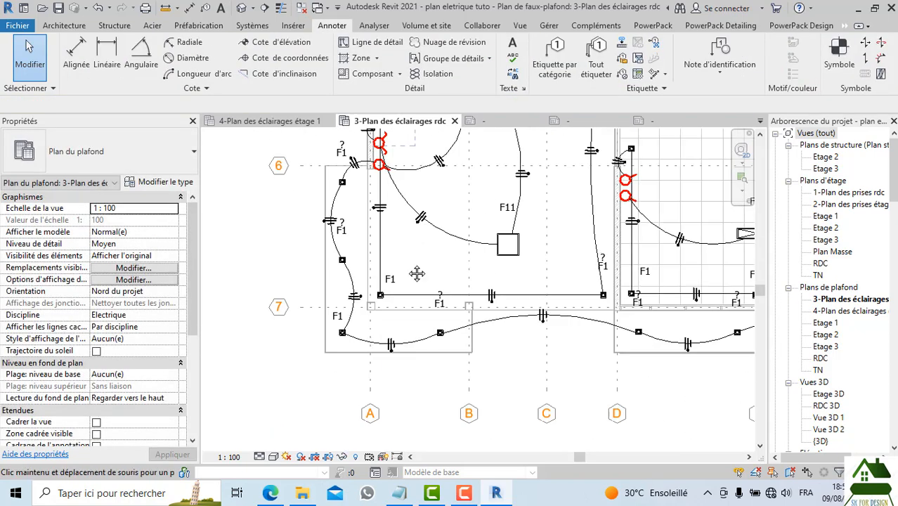
{"action": "left_click", "coordinate": [399, 354]}
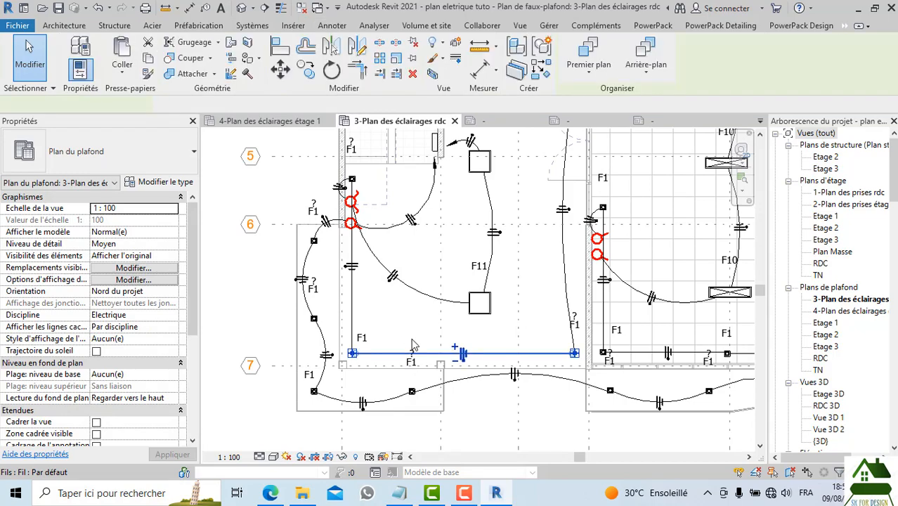
{"action": "scroll", "coordinate": [412, 336], "scroll_direction": "up", "scroll_amount": 2}
{"action": "left_click", "coordinate": [411, 326]}
{"action": "left_click", "coordinate": [413, 365]}
{"action": "key", "text": "Delete"}
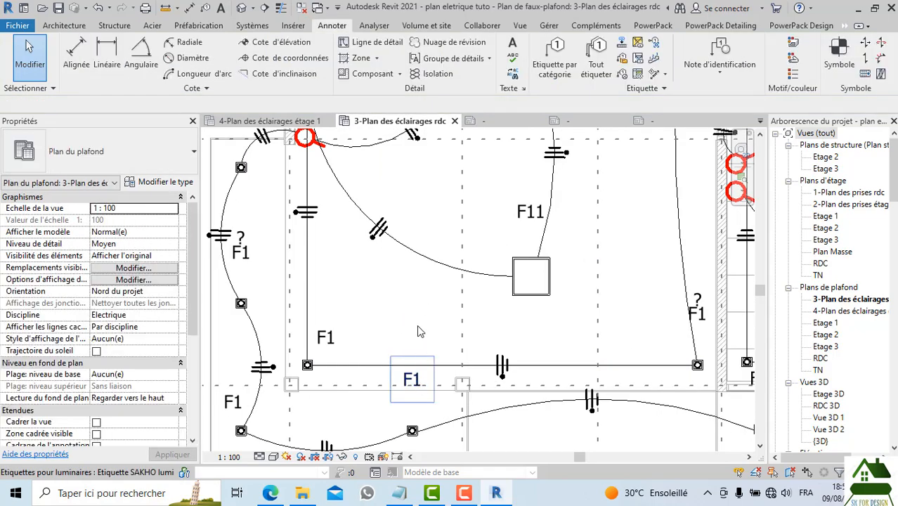
{"action": "middle_click_drag", "start_coordinate": [420, 332], "coordinate": [418, 219]}
{"action": "left_click", "coordinate": [408, 282]}
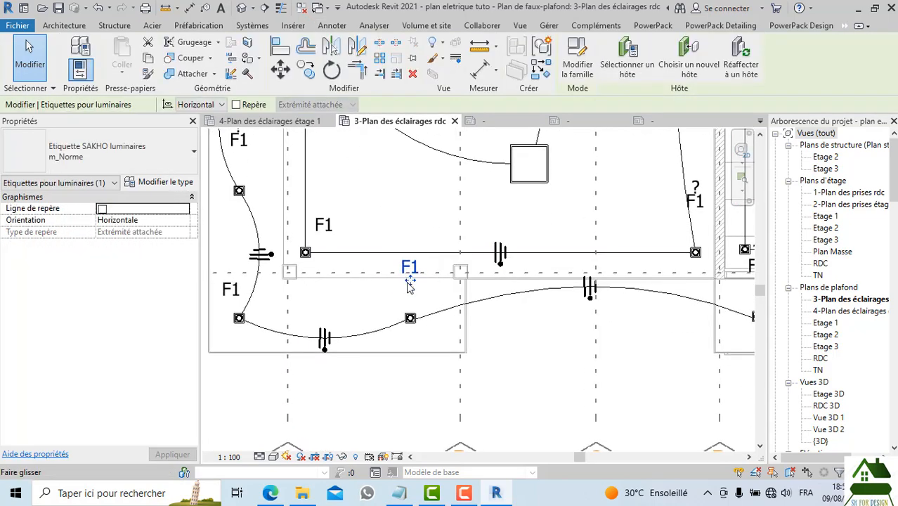
{"action": "left_click_drag", "start_coordinate": [379, 302], "coordinate": [380, 307]}
{"action": "left_click", "coordinate": [429, 365]}
Delete the "?" tag of the luminaire just below grid 6 west of grid A, and move its F1 tag left, clear of the wire
{"action": "scroll", "coordinate": [446, 316], "scroll_direction": "down", "scroll_amount": 3}
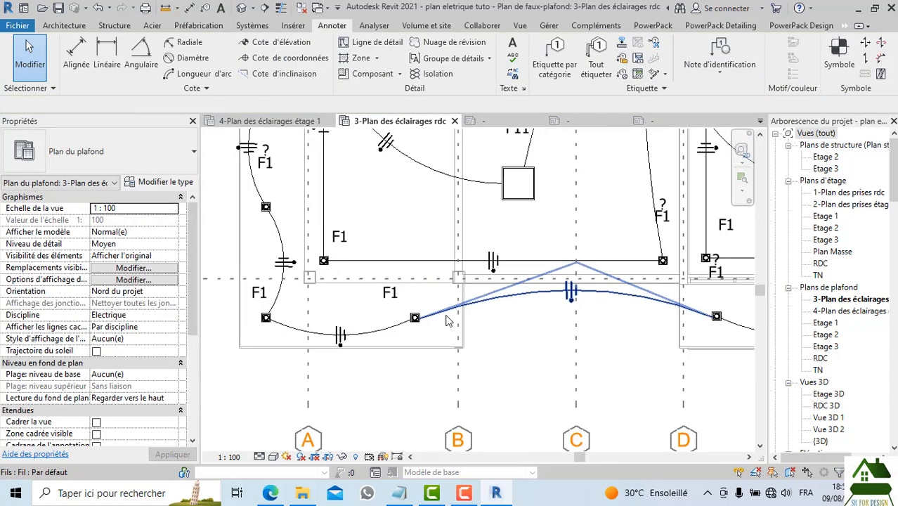
{"action": "scroll", "coordinate": [351, 141], "scroll_direction": "up", "scroll_amount": 5}
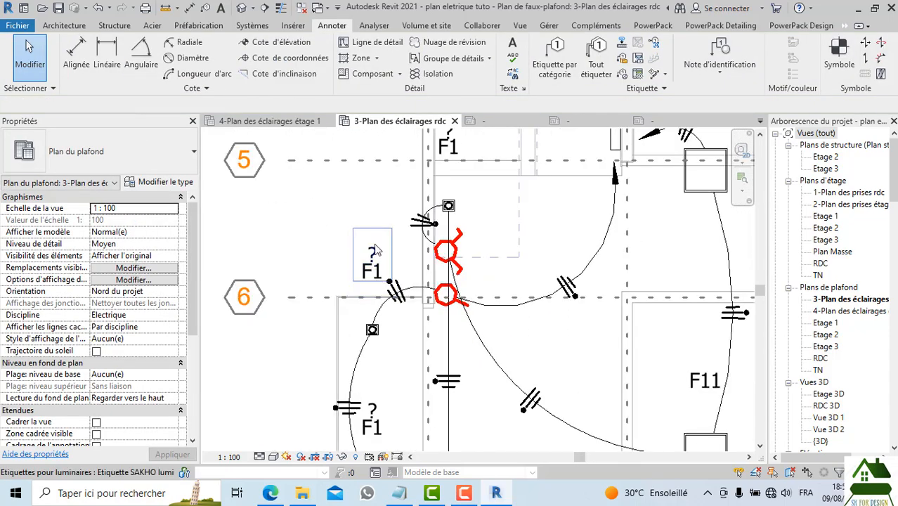
{"action": "left_click", "coordinate": [376, 250]}
{"action": "key", "text": "Escape"}
{"action": "scroll", "coordinate": [375, 235], "scroll_direction": "down", "scroll_amount": 2}
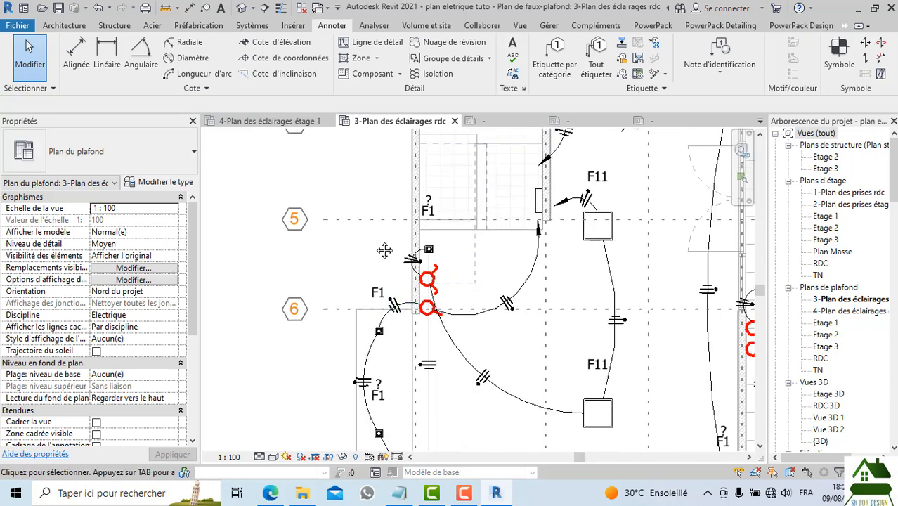
{"action": "left_click", "coordinate": [373, 233]}
{"action": "scroll", "coordinate": [372, 236], "scroll_direction": "up", "scroll_amount": 2}
{"action": "left_click_drag", "start_coordinate": [373, 248], "coordinate": [347, 291]}
{"action": "left_click", "coordinate": [310, 206]}
Delete the F1 tag of the middle luminaire west of grid A between grids 6 and 7, and undo the deletion
{"action": "scroll", "coordinate": [311, 206], "scroll_direction": "down", "scroll_amount": 2}
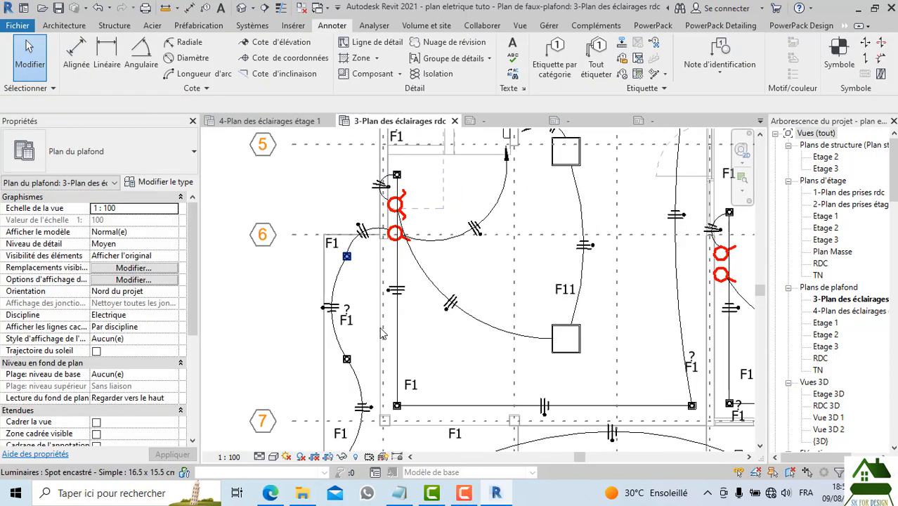
{"action": "scroll", "coordinate": [356, 327], "scroll_direction": "up", "scroll_amount": 2}
{"action": "left_click", "coordinate": [343, 314]}
{"action": "key", "text": "Delete"}
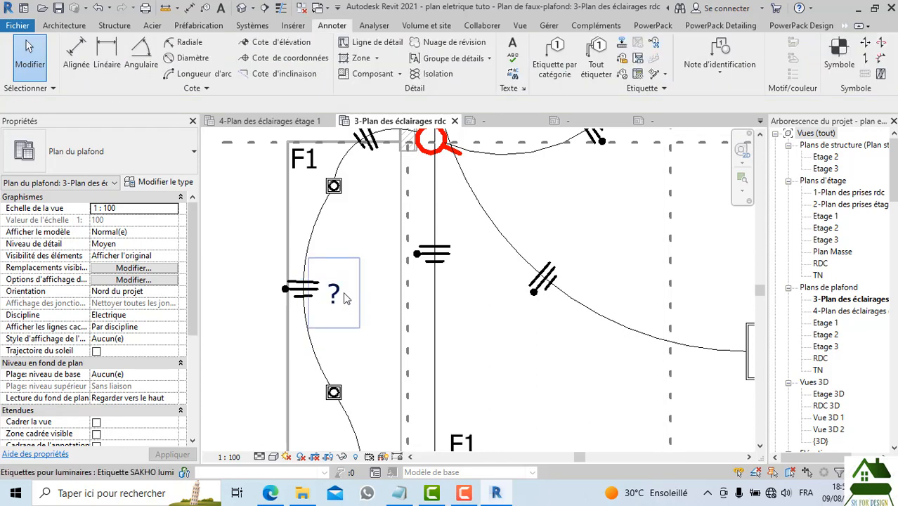
{"action": "left_click", "coordinate": [98, 8]}
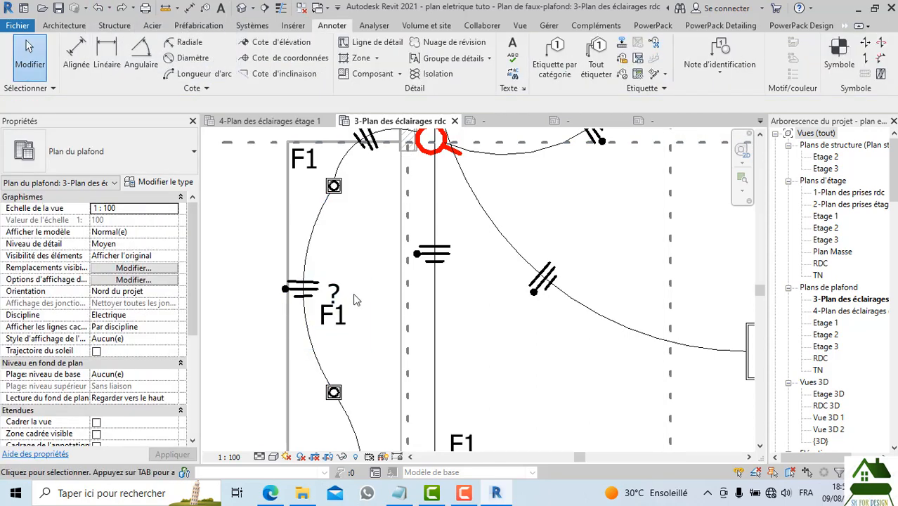
{"action": "left_click", "coordinate": [345, 296]}
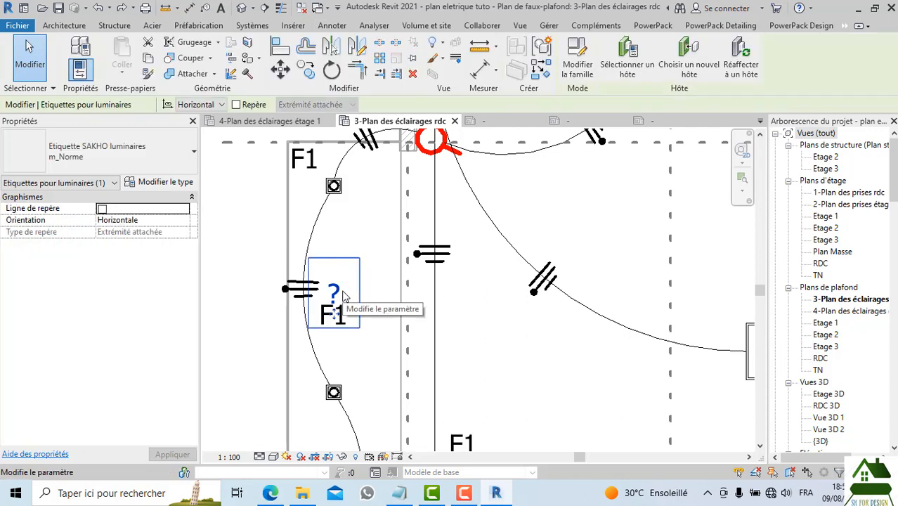
{"action": "left_click", "coordinate": [156, 147]}
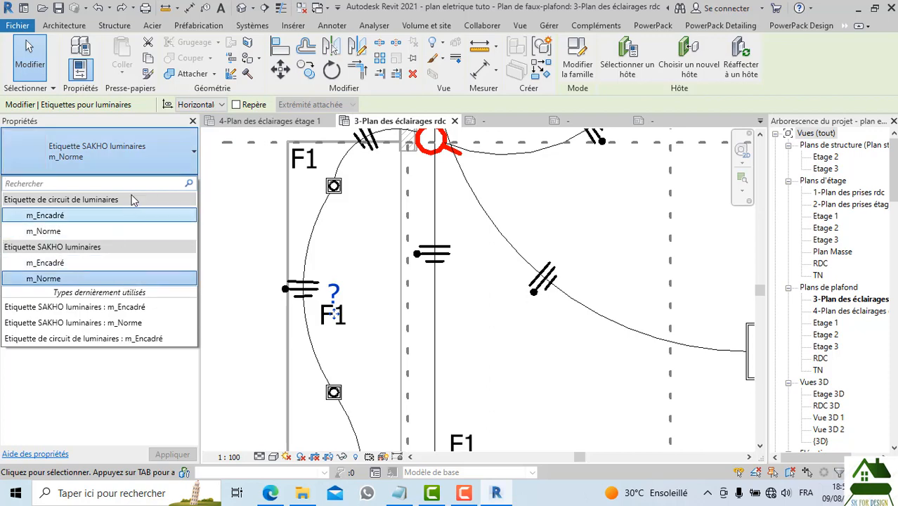
{"action": "left_click", "coordinate": [134, 156]}
{"action": "scroll", "coordinate": [402, 353], "scroll_direction": "up", "scroll_amount": 2}
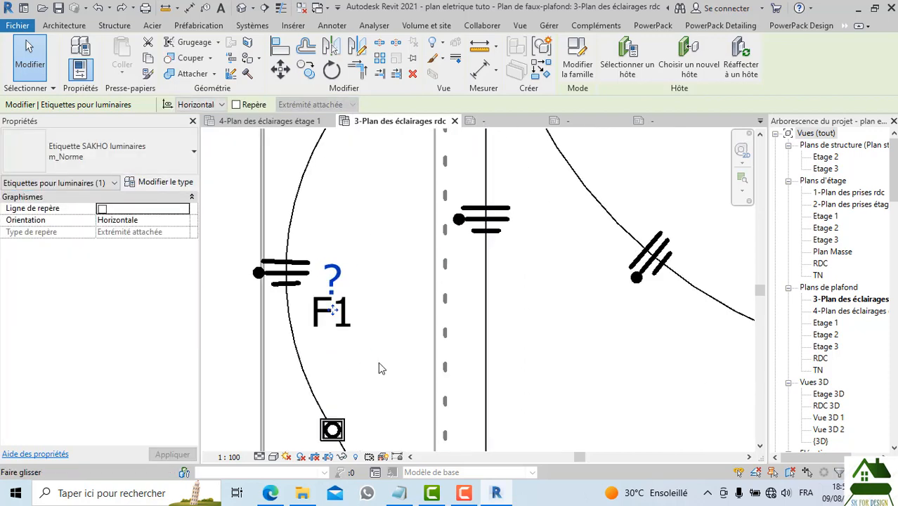
{"action": "key", "text": "Escape"}
Delete the "?" tag of the middle luminaire west of grid A between grids 6 and 7, and move its F1 tag down beside the fixture
{"action": "left_click", "coordinate": [339, 284]}
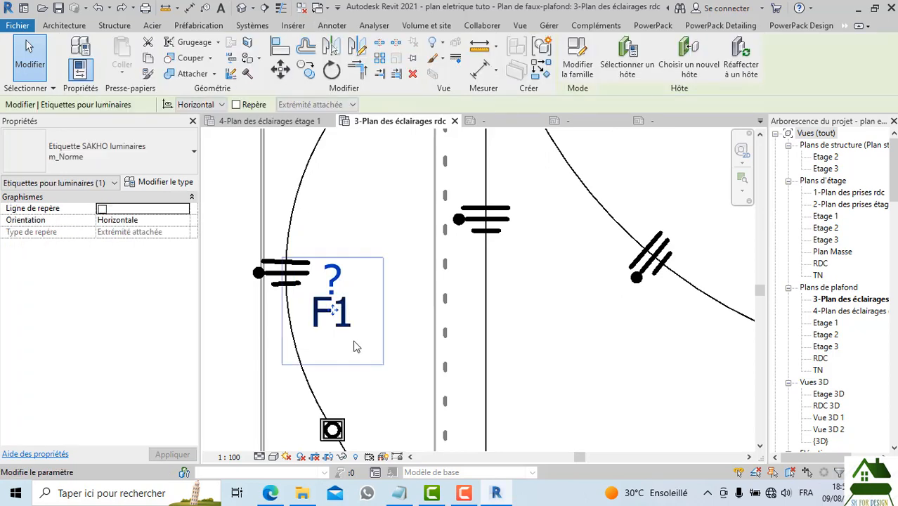
{"action": "key", "text": "Delete"}
{"action": "left_click", "coordinate": [348, 326]}
{"action": "left_click_drag", "start_coordinate": [333, 342], "coordinate": [351, 409]}
{"action": "key", "text": "Escape"}
{"action": "scroll", "coordinate": [403, 305], "scroll_direction": "down", "scroll_amount": 3}
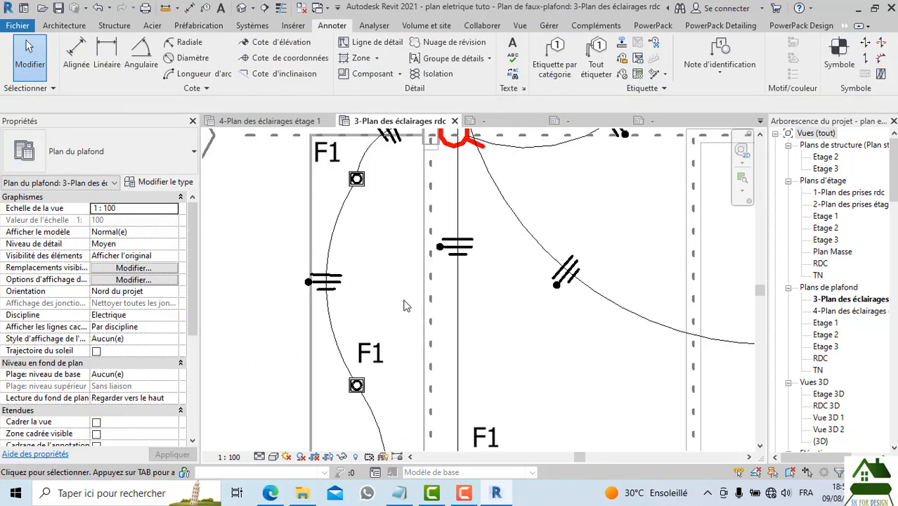
Delete the "?" tag of the luminaire just east of grid A between grids 5 and 6, and move its F1 tag down and right, closer to it
{"action": "middle_click_drag", "start_coordinate": [434, 272], "coordinate": [339, 303]}
{"action": "scroll", "coordinate": [339, 303], "scroll_direction": "down", "scroll_amount": 2}
{"action": "middle_click_drag", "start_coordinate": [411, 246], "coordinate": [409, 264]}
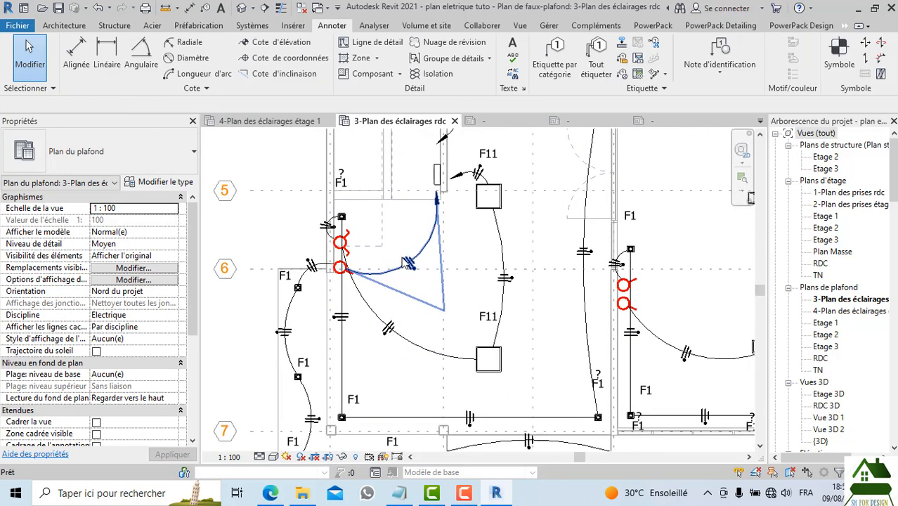
{"action": "scroll", "coordinate": [347, 164], "scroll_direction": "up", "scroll_amount": 3}
{"action": "left_click", "coordinate": [352, 172]}
{"action": "key", "text": "Delete"}
{"action": "left_click", "coordinate": [339, 193]}
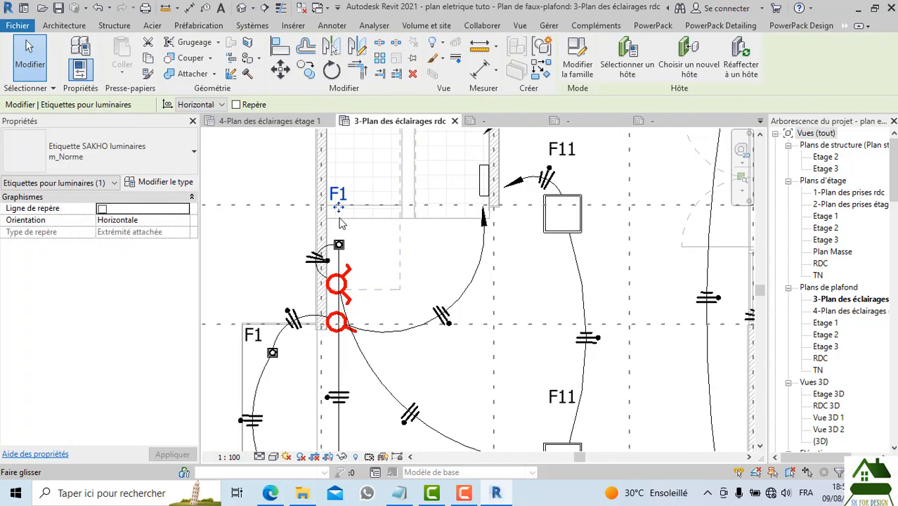
{"action": "scroll", "coordinate": [339, 215], "scroll_direction": "up", "scroll_amount": 2}
{"action": "left_click_drag", "start_coordinate": [339, 208], "coordinate": [358, 247]}
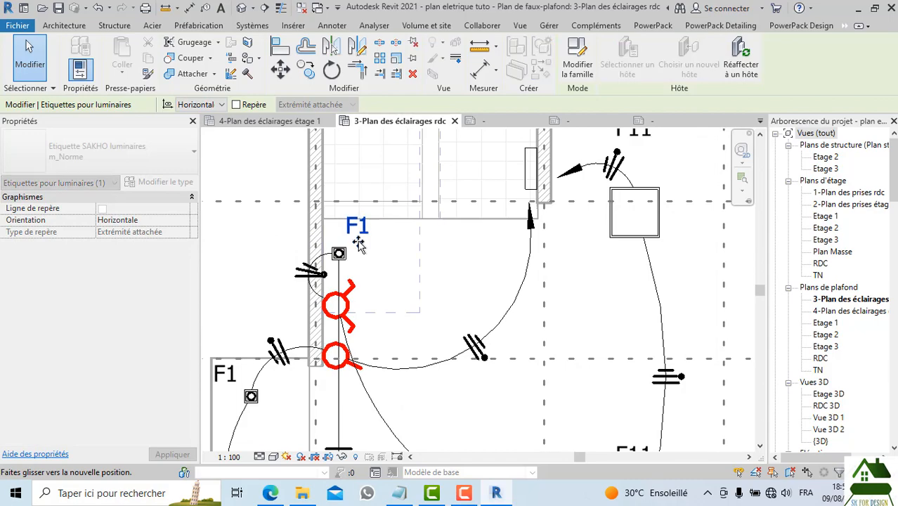
{"action": "key", "text": "Escape"}
{"action": "scroll", "coordinate": [391, 283], "scroll_direction": "down", "scroll_amount": 5}
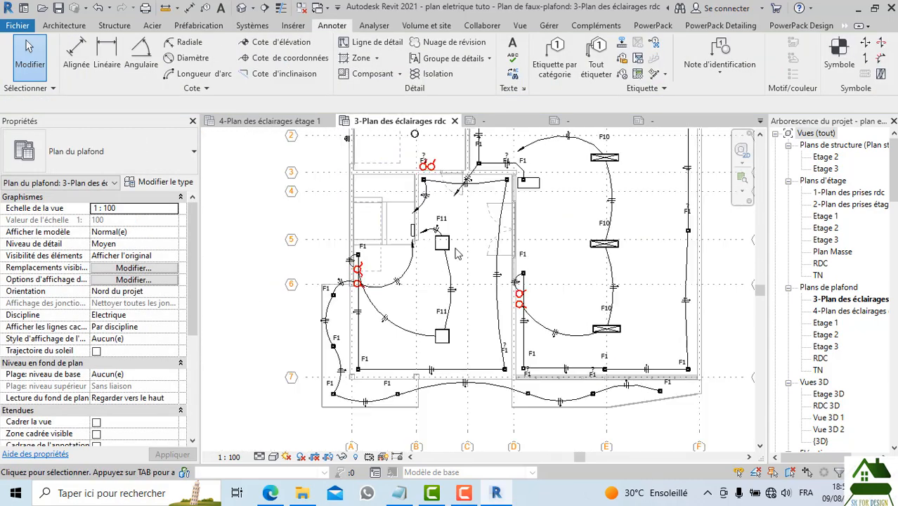
Delete the "?" tag of the luminaire just below grid 3 west of grid D, and move its F1 tag down and left beside the fixture
{"action": "scroll", "coordinate": [509, 173], "scroll_direction": "up", "scroll_amount": 5}
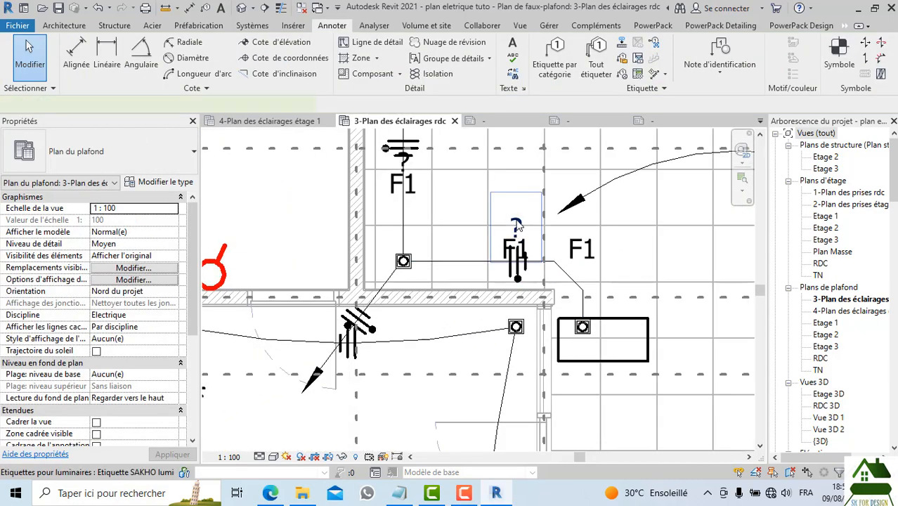
{"action": "left_click", "coordinate": [519, 279]}
{"action": "key", "text": "Escape"}
{"action": "scroll", "coordinate": [521, 246], "scroll_direction": "up", "scroll_amount": 3}
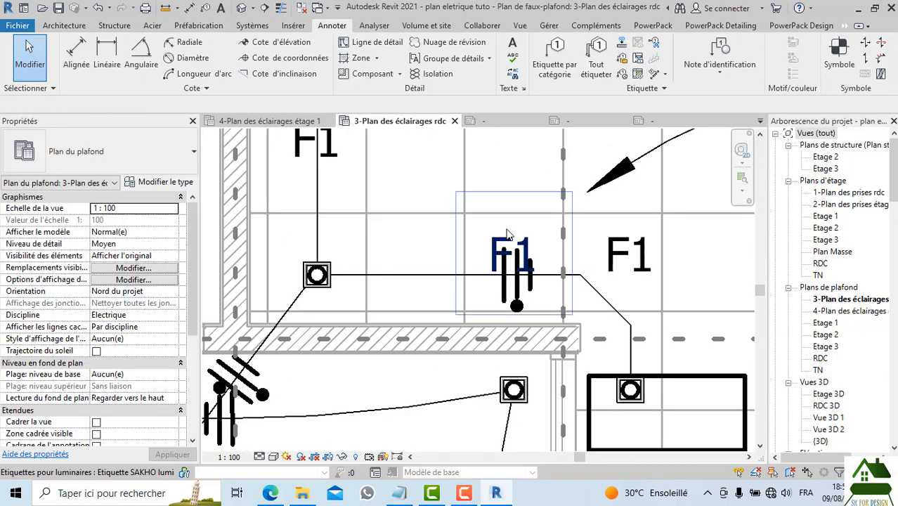
{"action": "left_click", "coordinate": [505, 246]}
{"action": "left_click_drag", "start_coordinate": [498, 272], "coordinate": [478, 258]}
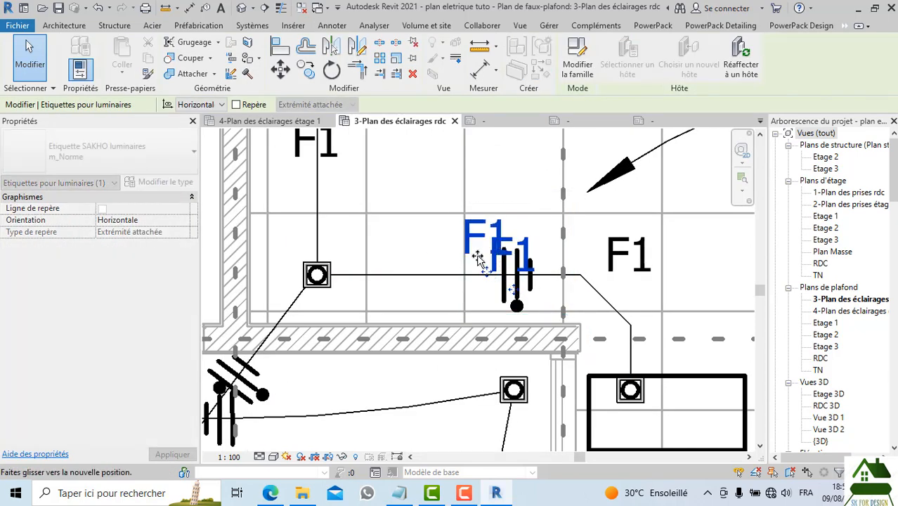
{"action": "left_click_drag", "start_coordinate": [462, 303], "coordinate": [473, 375]}
{"action": "key", "text": "Escape"}
{"action": "scroll", "coordinate": [412, 221], "scroll_direction": "down", "scroll_amount": 2}
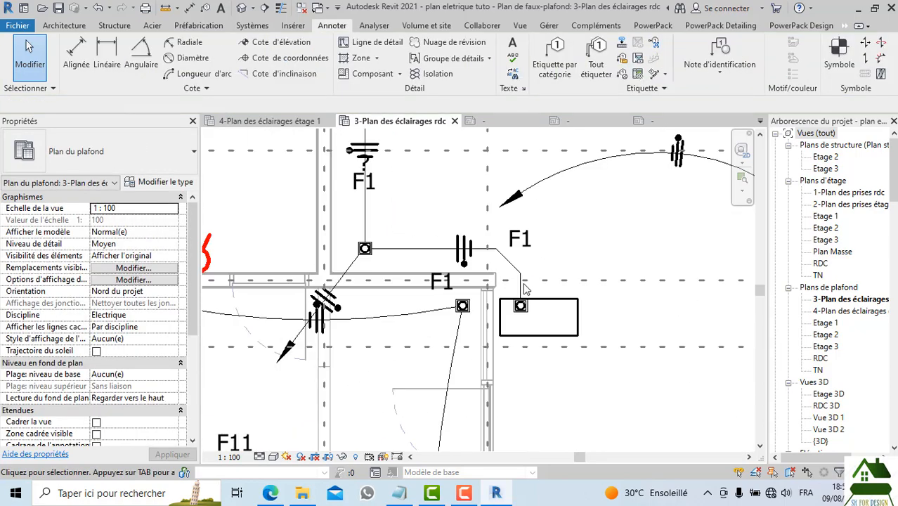
Delete the framed "?" tag around the luminaire just east of grid D below grid 3, and move its F1 tag below the fixture
{"action": "scroll", "coordinate": [523, 242], "scroll_direction": "up", "scroll_amount": 2}
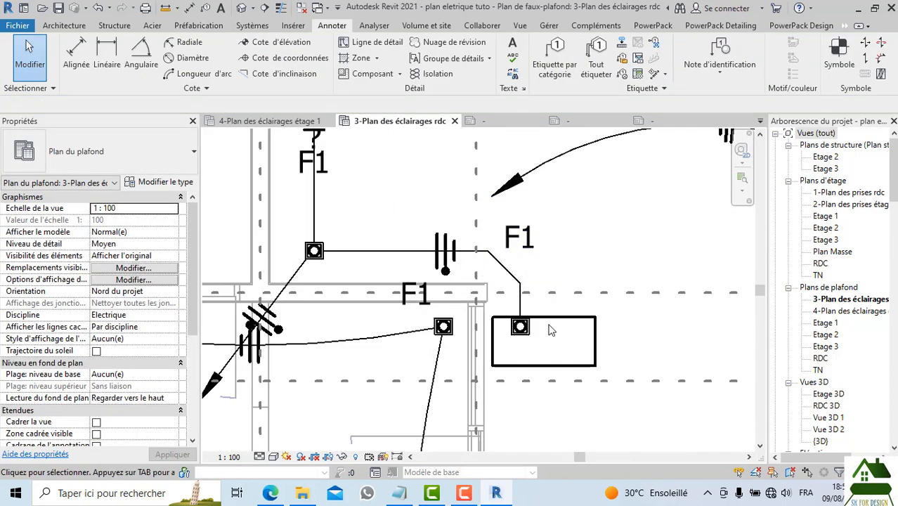
{"action": "scroll", "coordinate": [549, 323], "scroll_direction": "down", "scroll_amount": 5}
{"action": "middle_click_drag", "start_coordinate": [594, 335], "coordinate": [537, 272]}
{"action": "scroll", "coordinate": [538, 271], "scroll_direction": "up", "scroll_amount": 3}
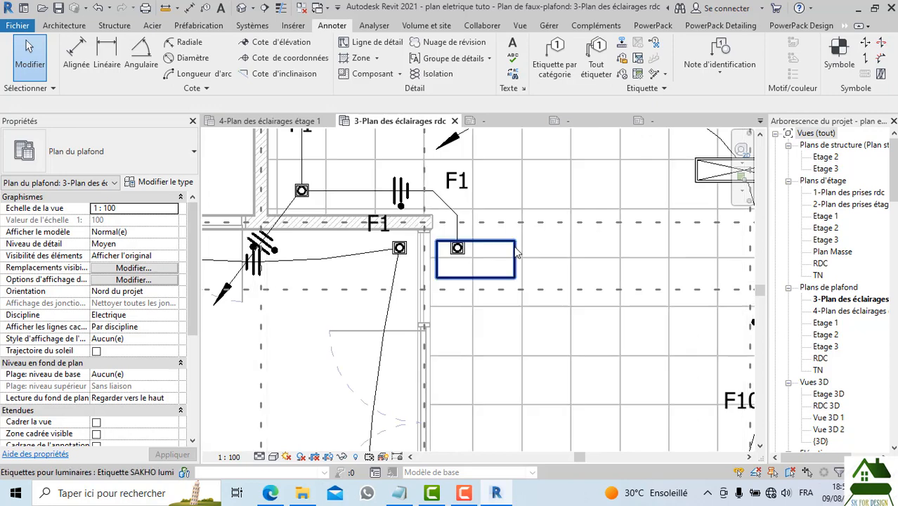
{"action": "left_click", "coordinate": [516, 257]}
{"action": "scroll", "coordinate": [501, 239], "scroll_direction": "down", "scroll_amount": 2}
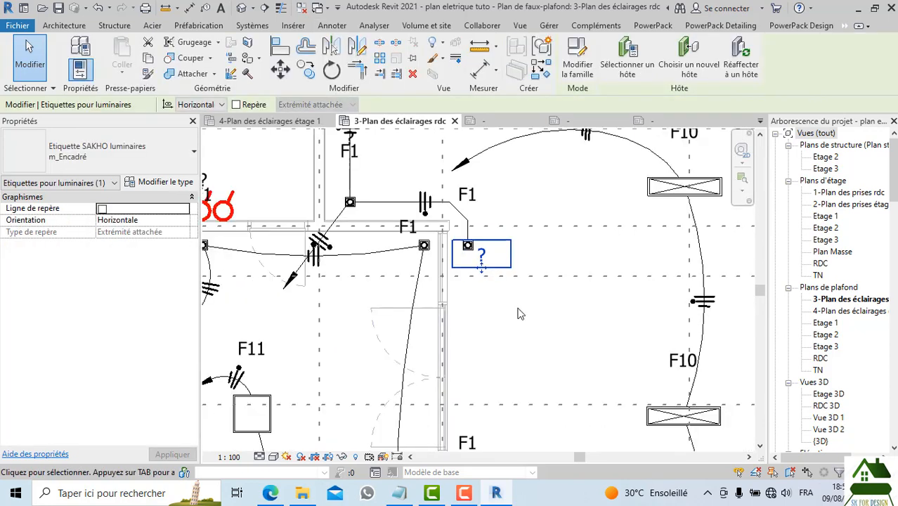
{"action": "middle_click_drag", "start_coordinate": [546, 317], "coordinate": [507, 303]}
{"action": "key", "text": "Delete"}
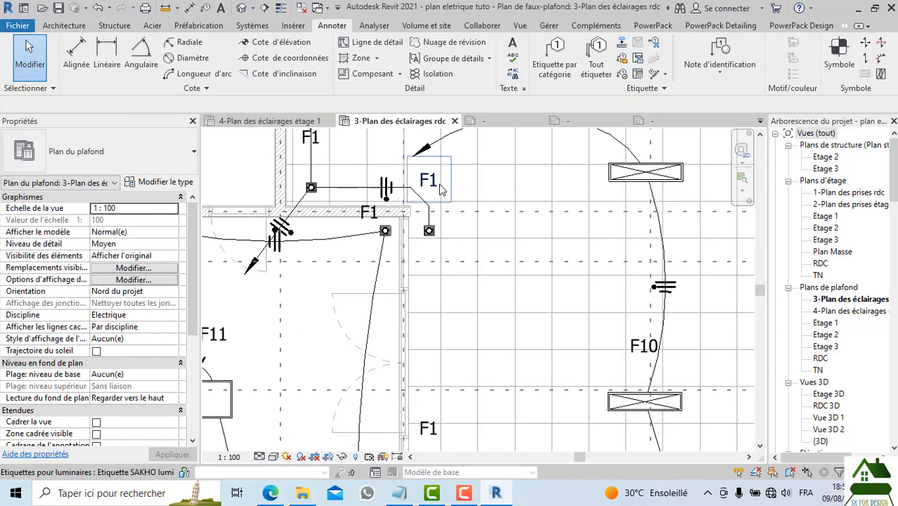
{"action": "left_click", "coordinate": [441, 189]}
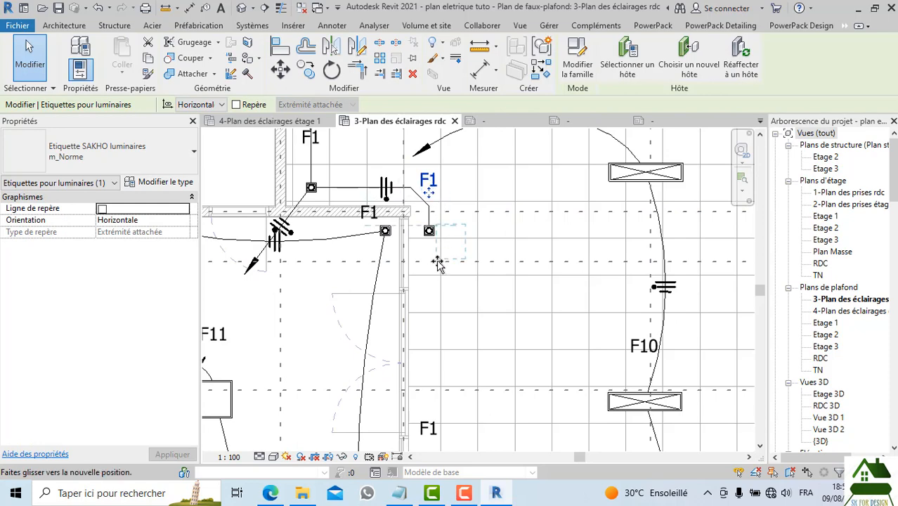
{"action": "left_click_drag", "start_coordinate": [438, 264], "coordinate": [422, 274]}
{"action": "left_click", "coordinate": [478, 284]}
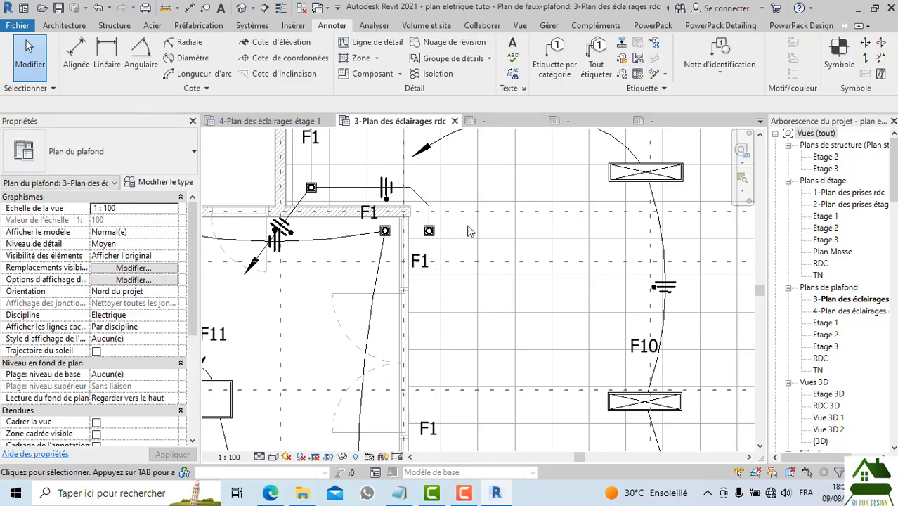
Delete the "?" tag of the luminaire east of grid C just above grid 3, and move its F1 tag down and right, clear of the vertical wire
{"action": "scroll", "coordinate": [470, 230], "scroll_direction": "down", "scroll_amount": 2}
{"action": "middle_click_drag", "start_coordinate": [492, 255], "coordinate": [491, 335]}
{"action": "middle_click_drag", "start_coordinate": [457, 235], "coordinate": [460, 276]}
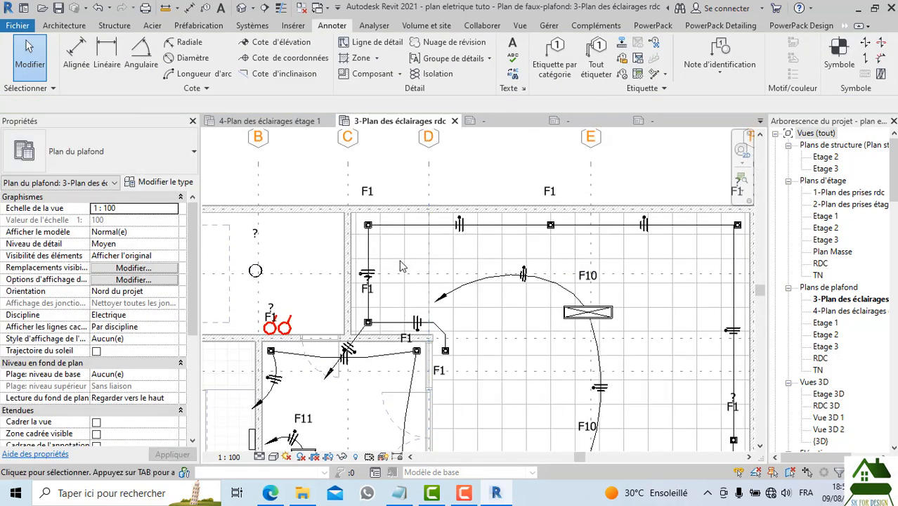
{"action": "scroll", "coordinate": [365, 295], "scroll_direction": "up", "scroll_amount": 5}
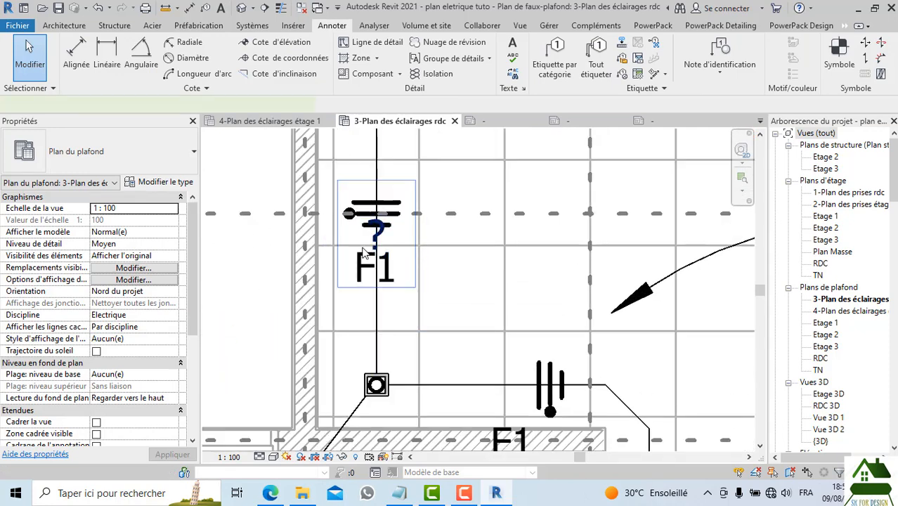
{"action": "left_click", "coordinate": [376, 231]}
{"action": "key", "text": "Delete"}
{"action": "left_click", "coordinate": [394, 275]}
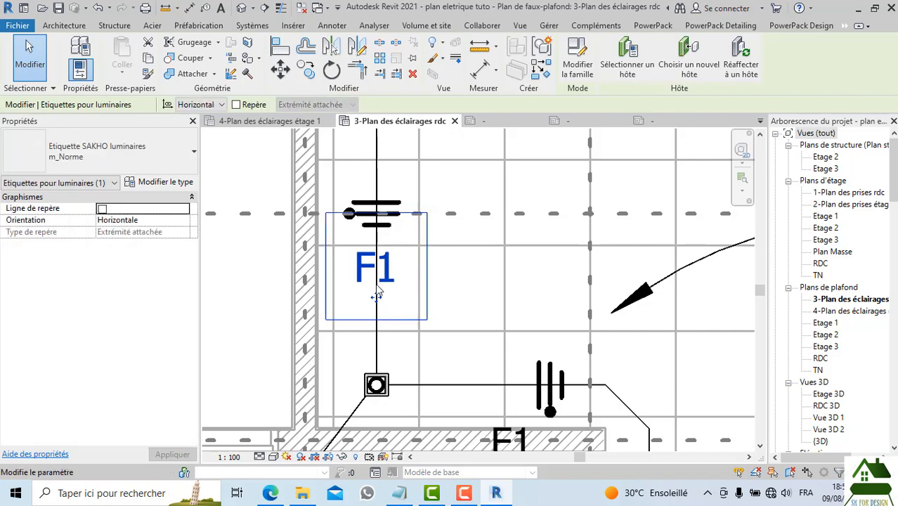
{"action": "left_click_drag", "start_coordinate": [376, 297], "coordinate": [417, 347]}
{"action": "key", "text": "Escape"}
{"action": "scroll", "coordinate": [445, 286], "scroll_direction": "down", "scroll_amount": 5}
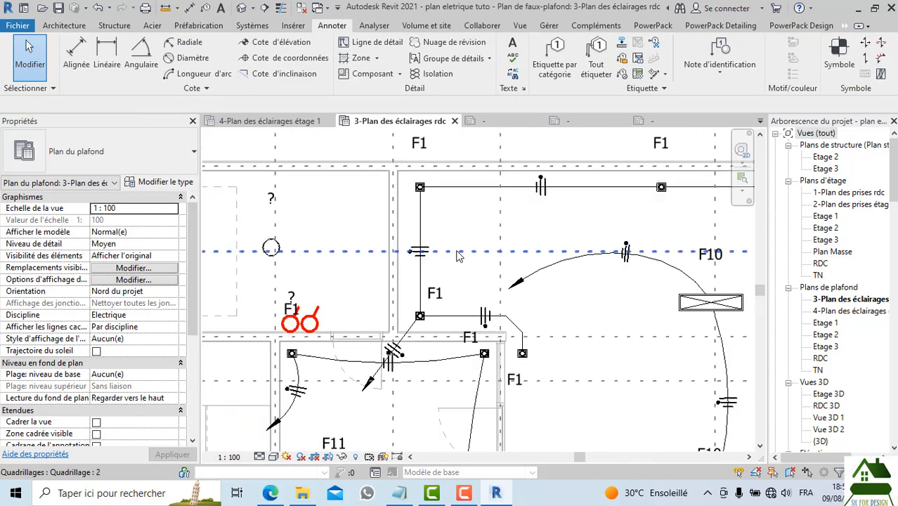
Delete the "?" tag above the two red switches near B-3, and move the F1 tag beside its luminaire below the wall
{"action": "scroll", "coordinate": [376, 211], "scroll_direction": "up", "scroll_amount": 3}
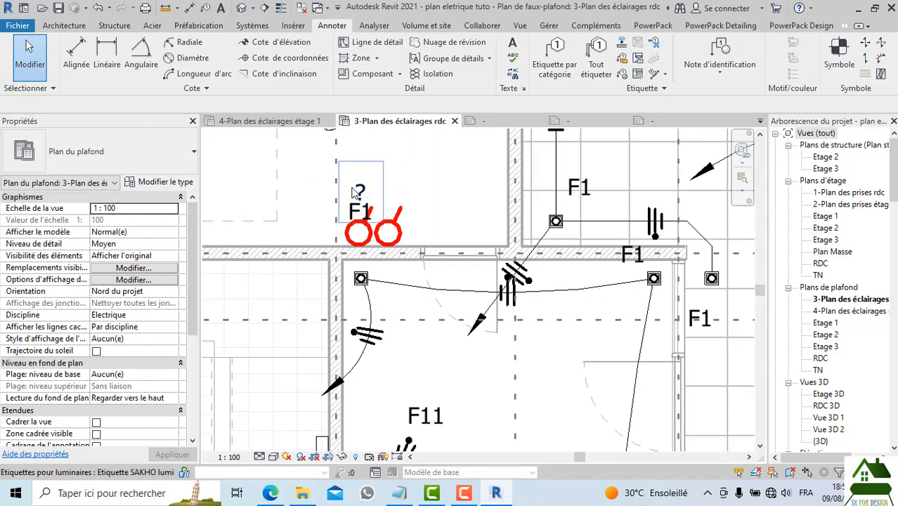
{"action": "left_click", "coordinate": [357, 191]}
{"action": "key", "text": "Delete"}
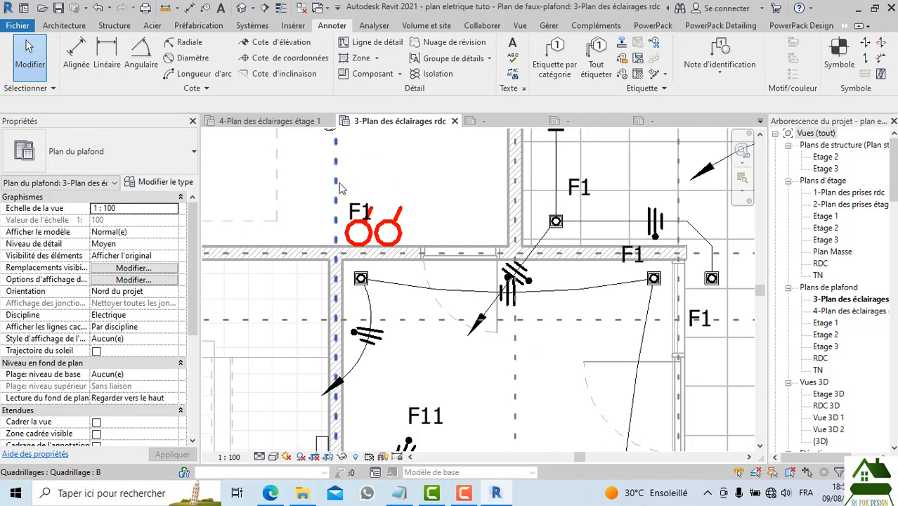
{"action": "left_click", "coordinate": [357, 213]}
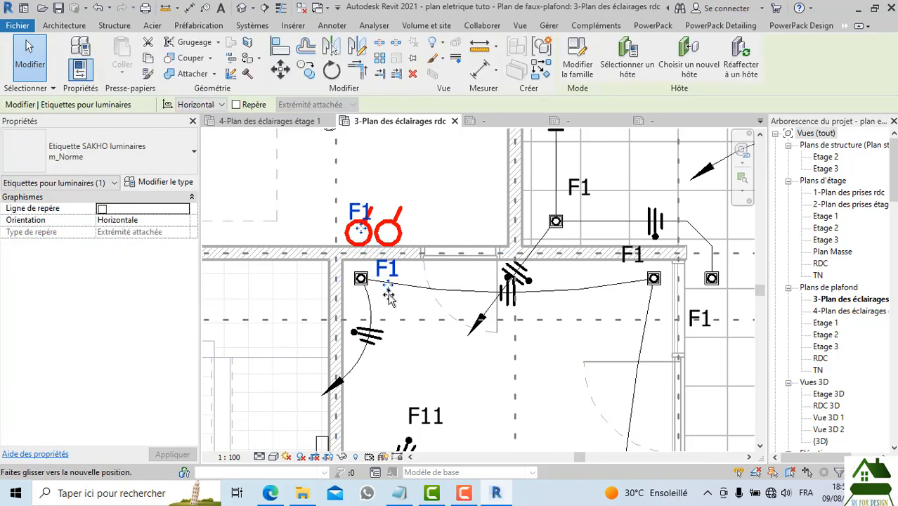
{"action": "left_click_drag", "start_coordinate": [388, 297], "coordinate": [411, 281]}
{"action": "left_click", "coordinate": [451, 207]}
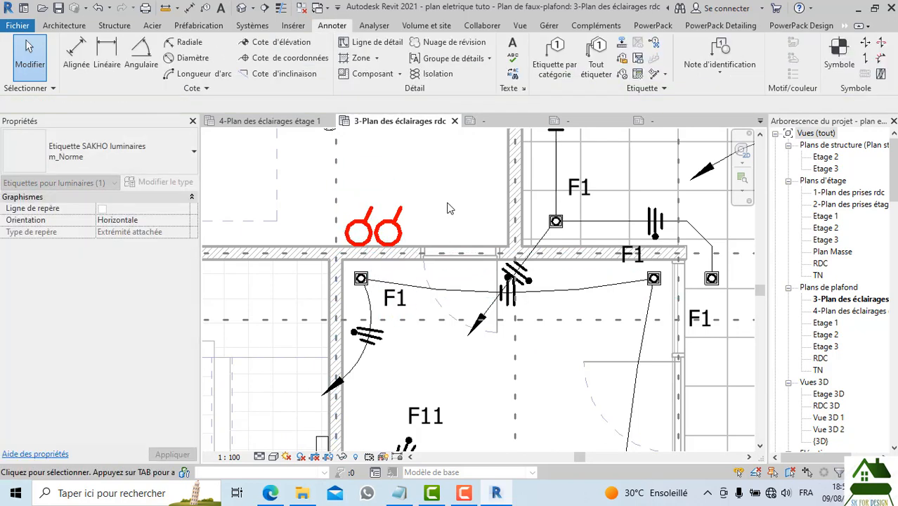
Set the type mark of the round LED pendant near B-2 to F12
{"action": "scroll", "coordinate": [453, 209], "scroll_direction": "down", "scroll_amount": 2}
{"action": "middle_click_drag", "start_coordinate": [457, 210], "coordinate": [464, 321]}
{"action": "left_click", "coordinate": [385, 223]}
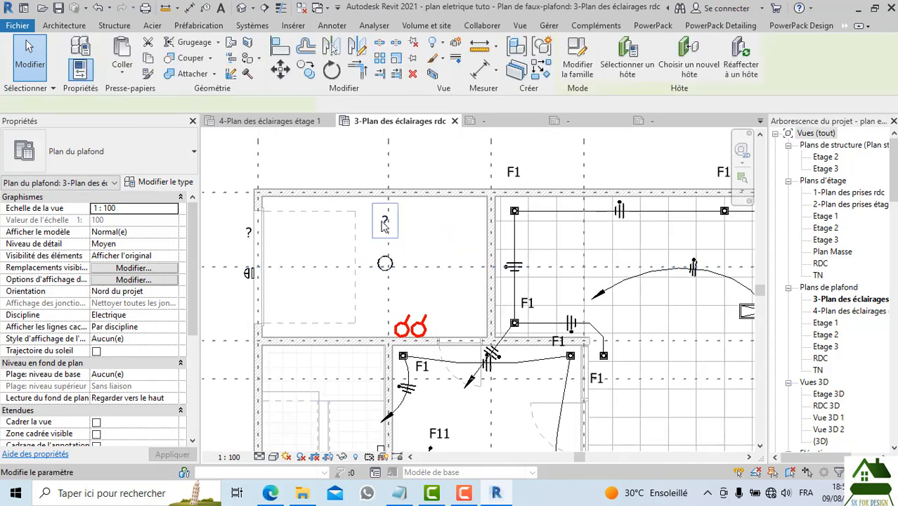
{"action": "left_click", "coordinate": [404, 254]}
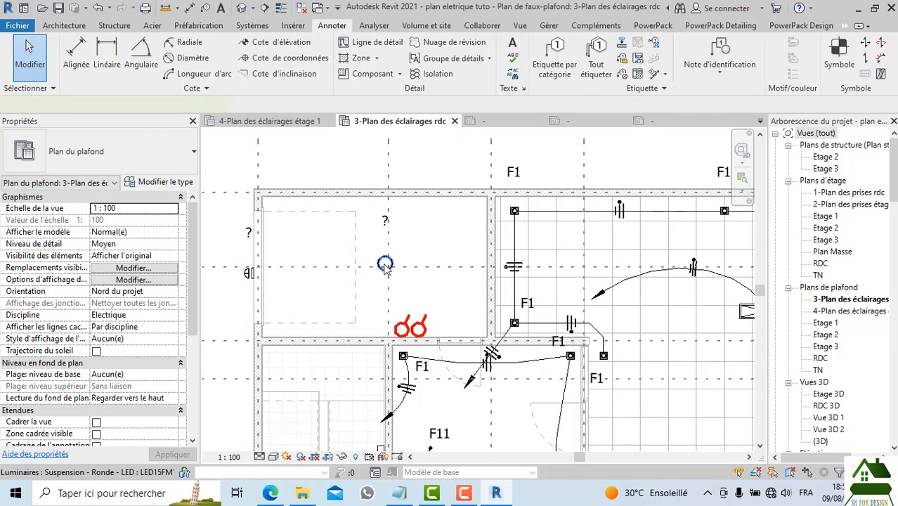
{"action": "left_click", "coordinate": [385, 266]}
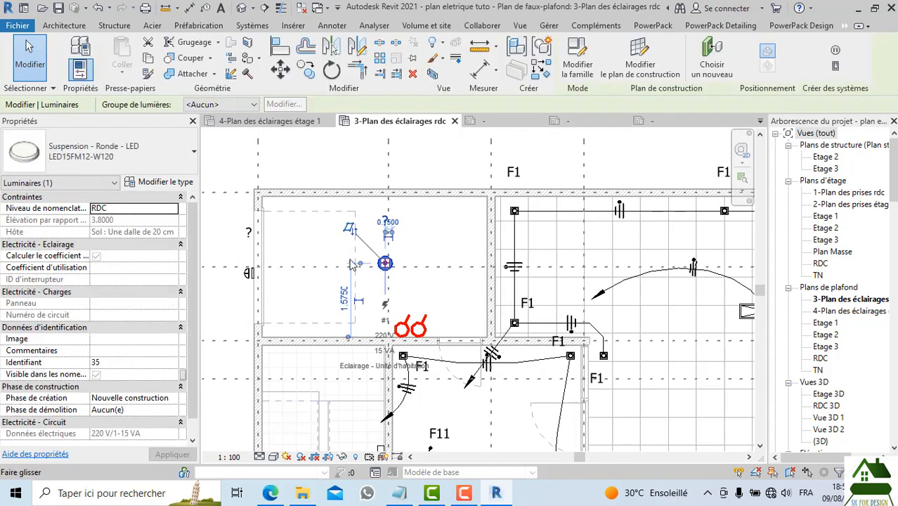
{"action": "left_click", "coordinate": [181, 185]}
{"action": "scroll", "coordinate": [481, 265], "scroll_direction": "down", "scroll_amount": 4}
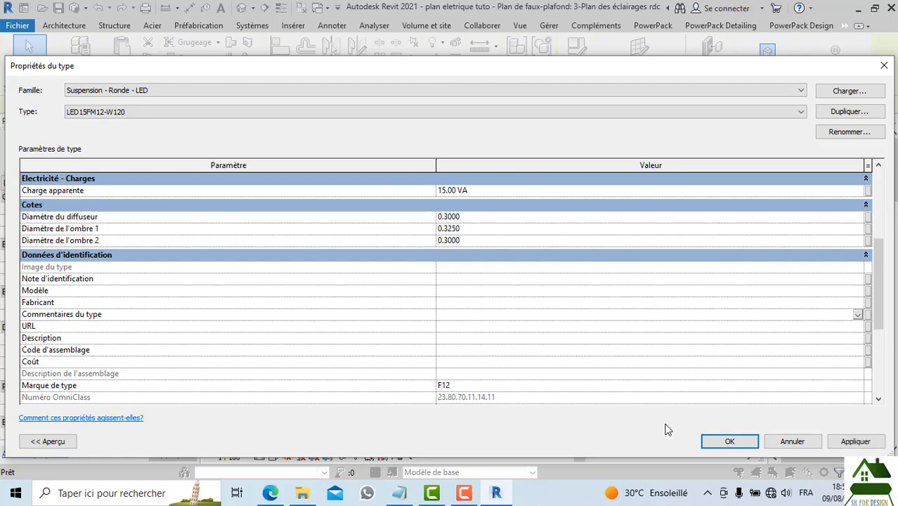
{"action": "left_click", "coordinate": [709, 439]}
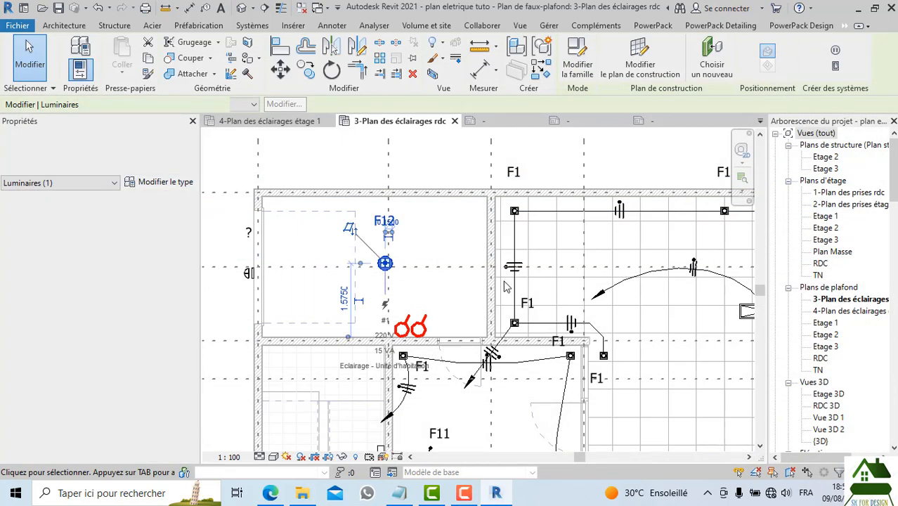
Move the round pendant's F12 tag down and left, closer to the fixture and clear of grid B
{"action": "left_click", "coordinate": [444, 223]}
{"action": "left_click", "coordinate": [400, 223]}
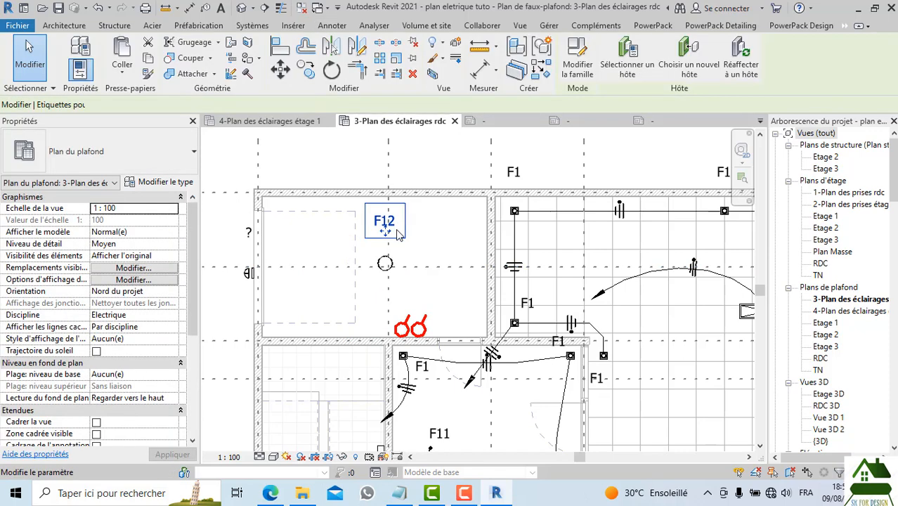
{"action": "scroll", "coordinate": [385, 229], "scroll_direction": "up", "scroll_amount": 2}
{"action": "left_click_drag", "start_coordinate": [374, 249], "coordinate": [376, 282]}
{"action": "key", "text": "Escape"}
Set the type mark of the Applique murale - 09 wall light on grid A near grid 2 to F13
{"action": "scroll", "coordinate": [304, 260], "scroll_direction": "down", "scroll_amount": 3}
{"action": "scroll", "coordinate": [304, 260], "scroll_direction": "up", "scroll_amount": 4}
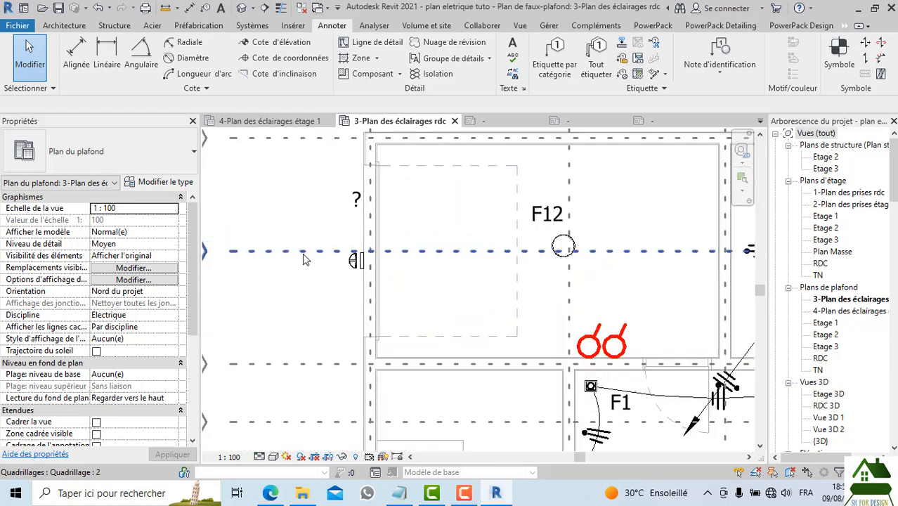
{"action": "left_click", "coordinate": [356, 265]}
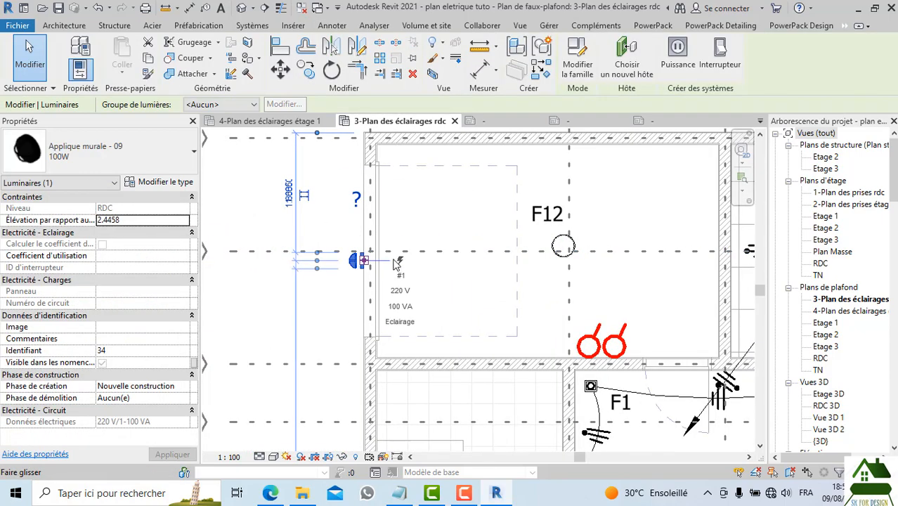
{"action": "left_click", "coordinate": [166, 182]}
{"action": "scroll", "coordinate": [495, 321], "scroll_direction": "down", "scroll_amount": 5}
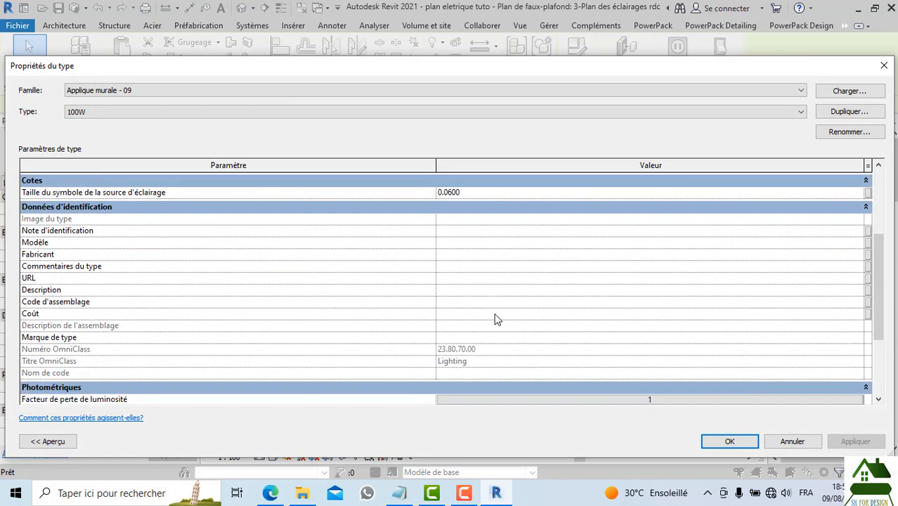
{"action": "scroll", "coordinate": [495, 339], "scroll_direction": "down", "scroll_amount": 1}
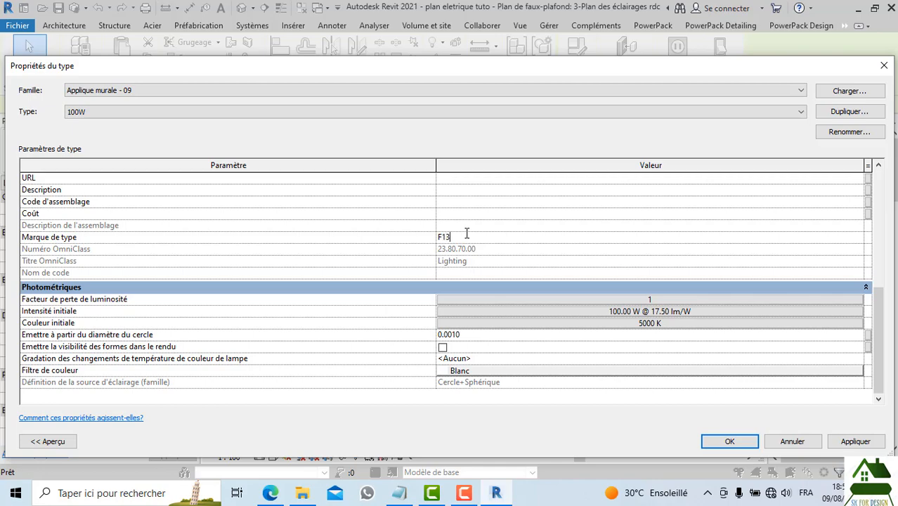
{"action": "left_click", "coordinate": [719, 441]}
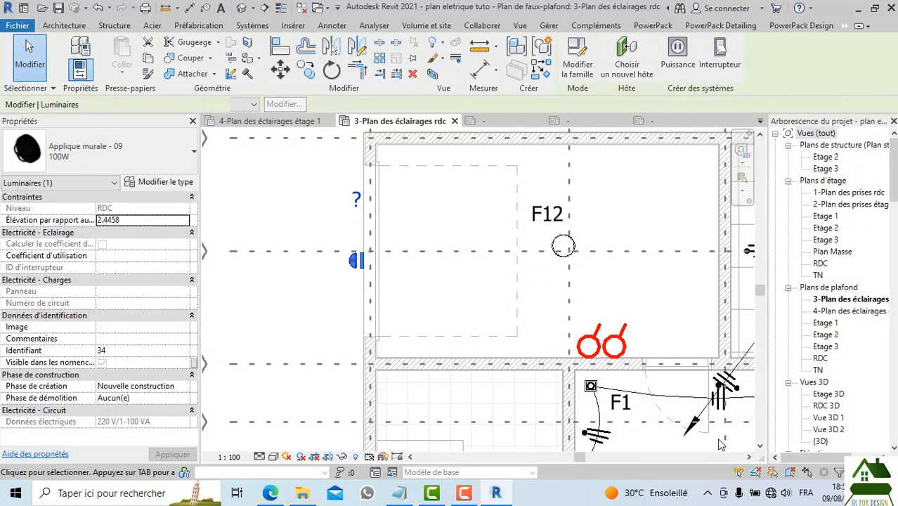
{"action": "left_click", "coordinate": [460, 290]}
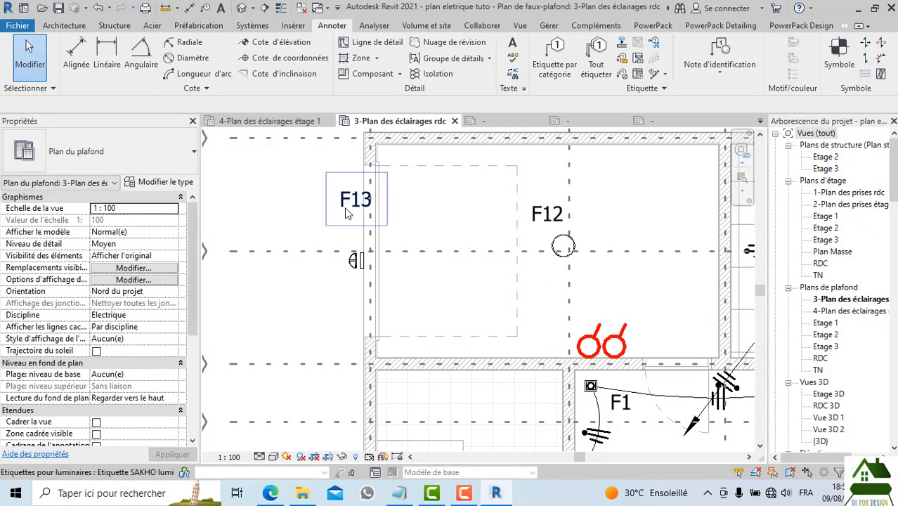
Move the wall light's F13 tag down and left, closer to its fixture and clear of the wall
{"action": "left_click", "coordinate": [346, 213]}
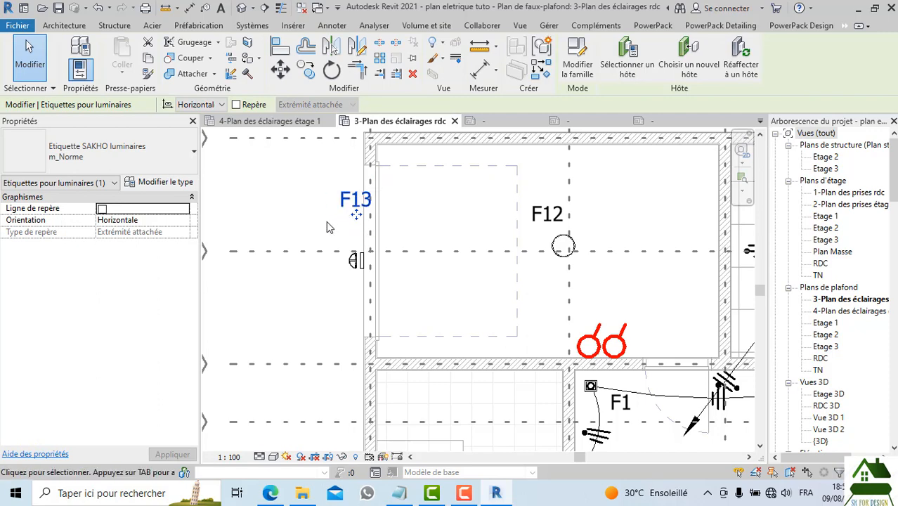
{"action": "left_click_drag", "start_coordinate": [342, 234], "coordinate": [327, 251]}
{"action": "key", "text": "Escape"}
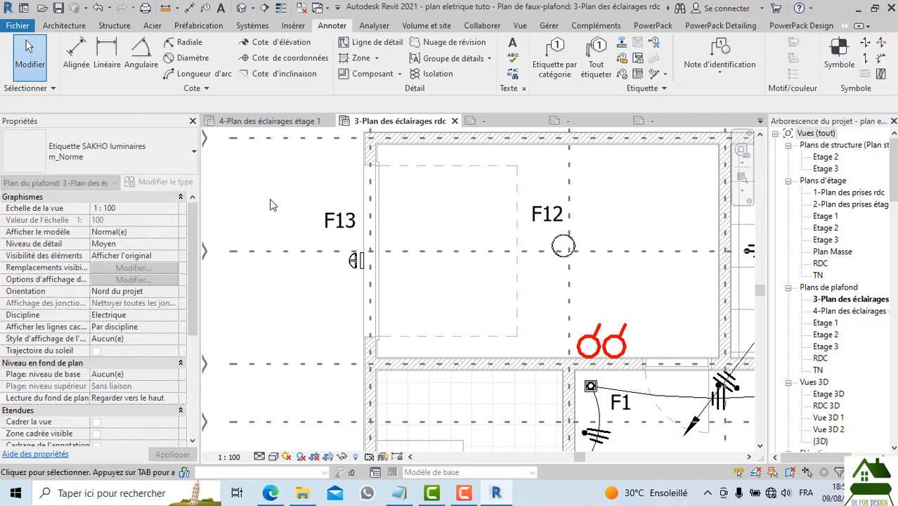
Delete the "?" tag above the F1 tag of the luminaire near F-1
{"action": "scroll", "coordinate": [278, 206], "scroll_direction": "down", "scroll_amount": 3}
{"action": "scroll", "coordinate": [618, 233], "scroll_direction": "up", "scroll_amount": 3}
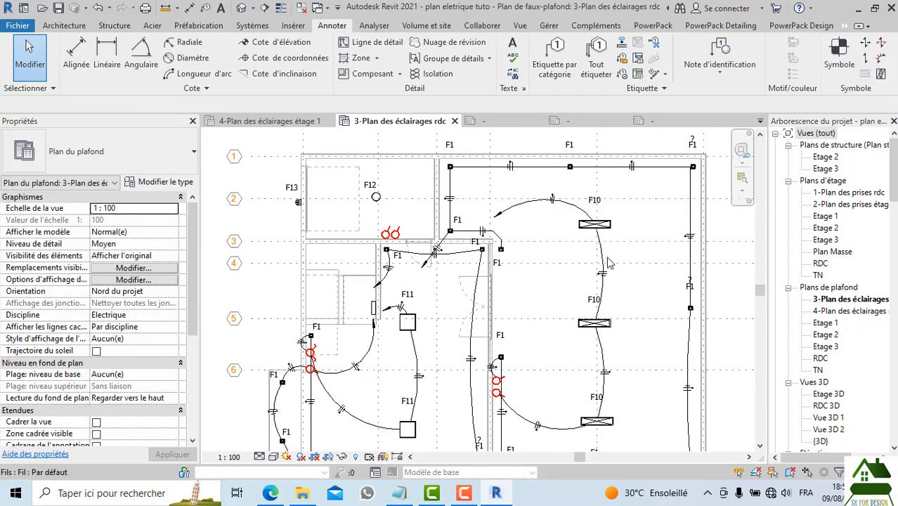
{"action": "scroll", "coordinate": [647, 232], "scroll_direction": "up", "scroll_amount": 2}
{"action": "left_click", "coordinate": [651, 203]}
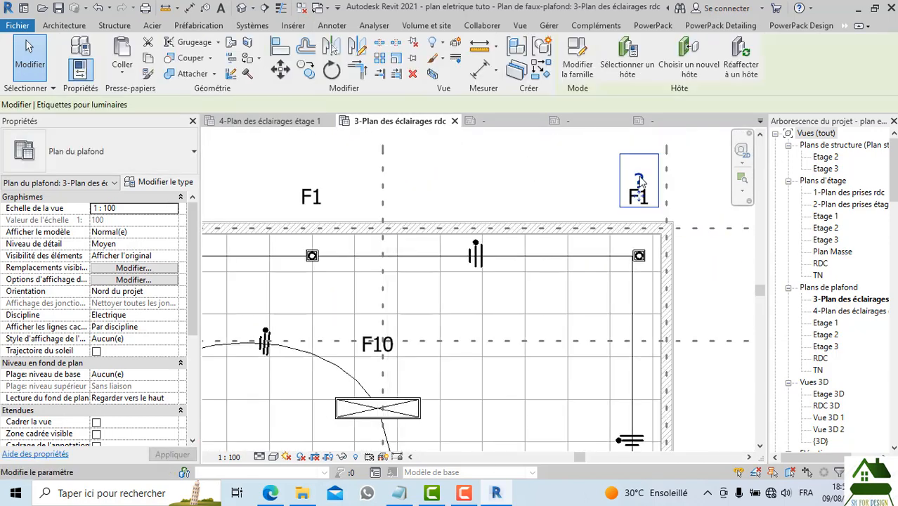
{"action": "key", "text": "Escape"}
{"action": "scroll", "coordinate": [601, 170], "scroll_direction": "down", "scroll_amount": 3}
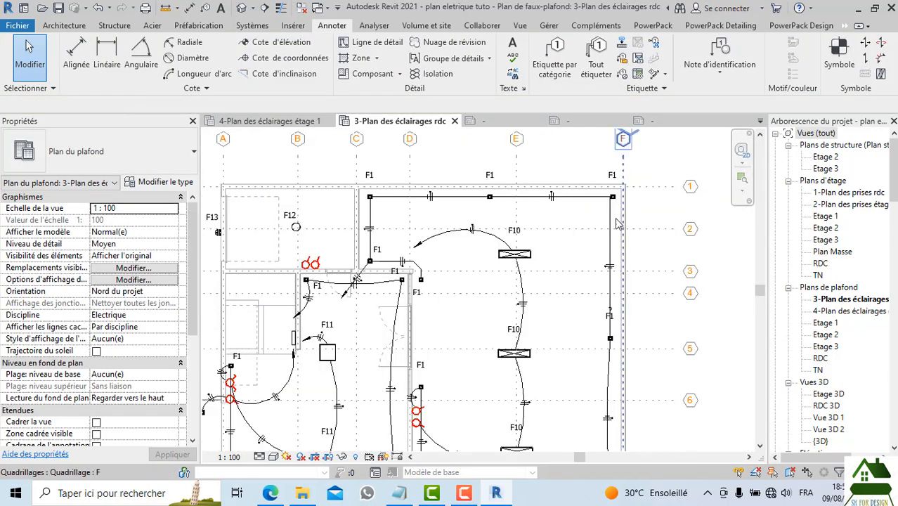
Delete the "?" tag of the luminaire near F-5, and move its F1 tag down and left beside the fixture, clear of the wire
{"action": "scroll", "coordinate": [613, 333], "scroll_direction": "up", "scroll_amount": 5}
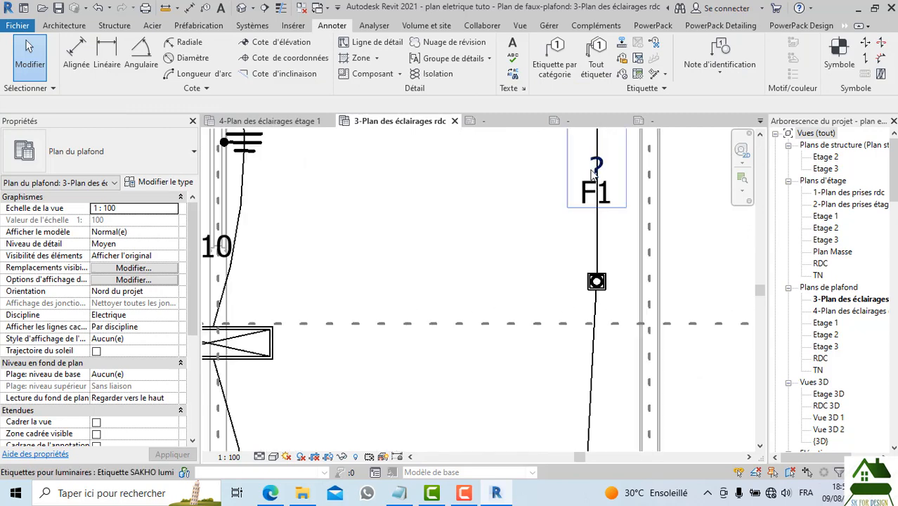
{"action": "left_click", "coordinate": [582, 198]}
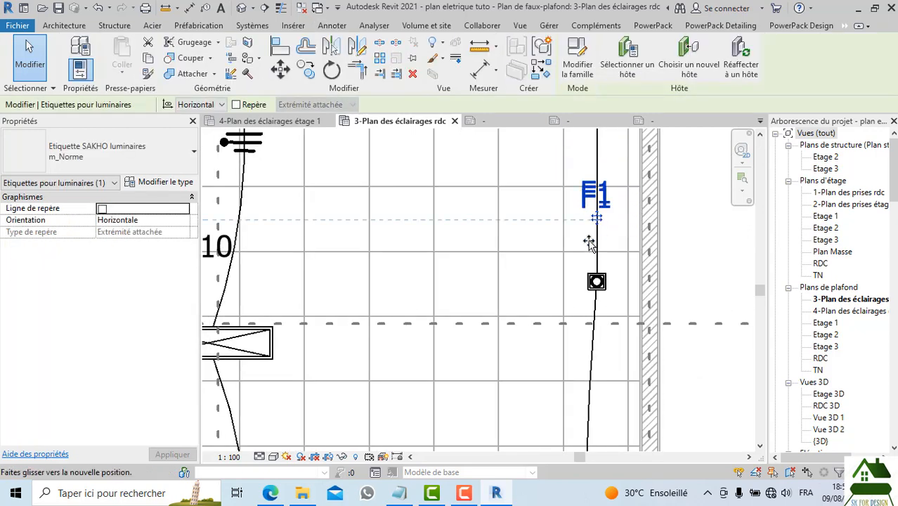
{"action": "left_click_drag", "start_coordinate": [566, 276], "coordinate": [555, 286]}
{"action": "key", "text": "Escape"}
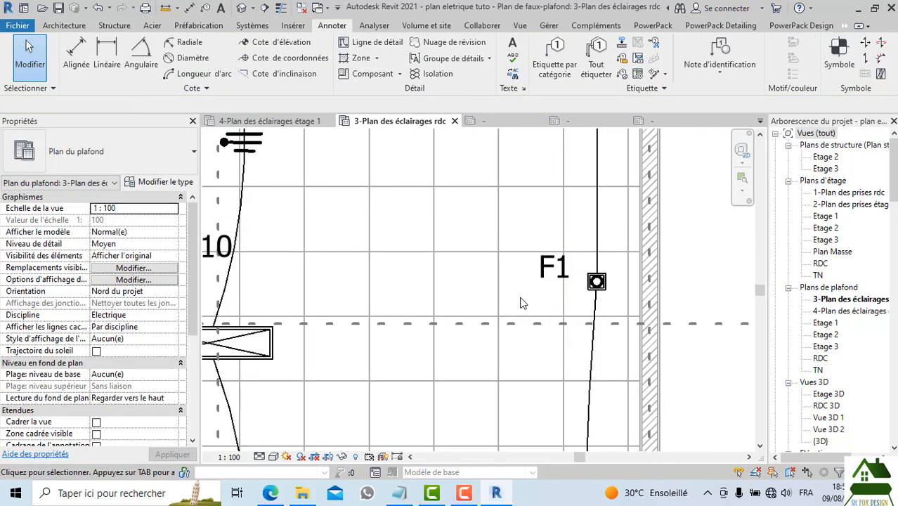
Review the ground-floor lighting plan for luminaire tags that still show "?" or overlap other elements
{"action": "scroll", "coordinate": [558, 220], "scroll_direction": "down", "scroll_amount": 3}
{"action": "scroll", "coordinate": [558, 219], "scroll_direction": "down", "scroll_amount": 3}
{"action": "scroll", "coordinate": [606, 245], "scroll_direction": "up", "scroll_amount": 5}
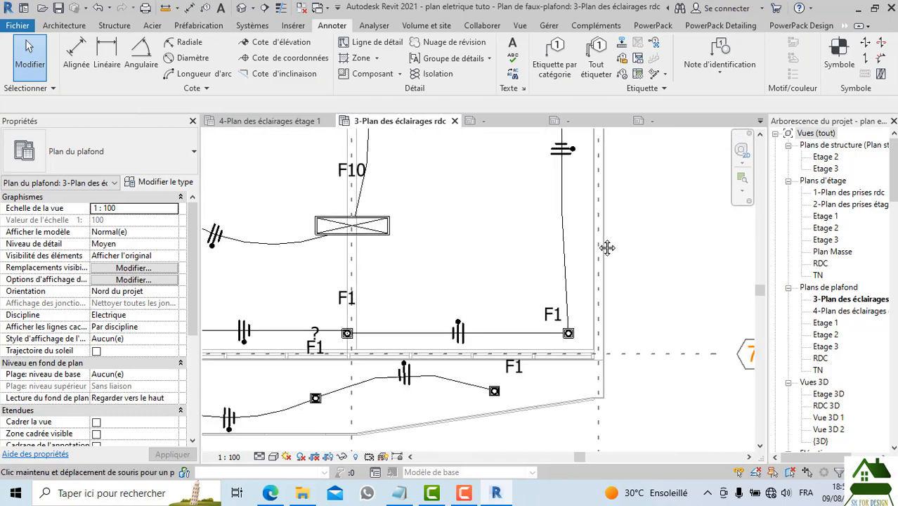
{"action": "scroll", "coordinate": [612, 159], "scroll_direction": "down", "scroll_amount": 3}
{"action": "scroll", "coordinate": [453, 242], "scroll_direction": "up", "scroll_amount": 4}
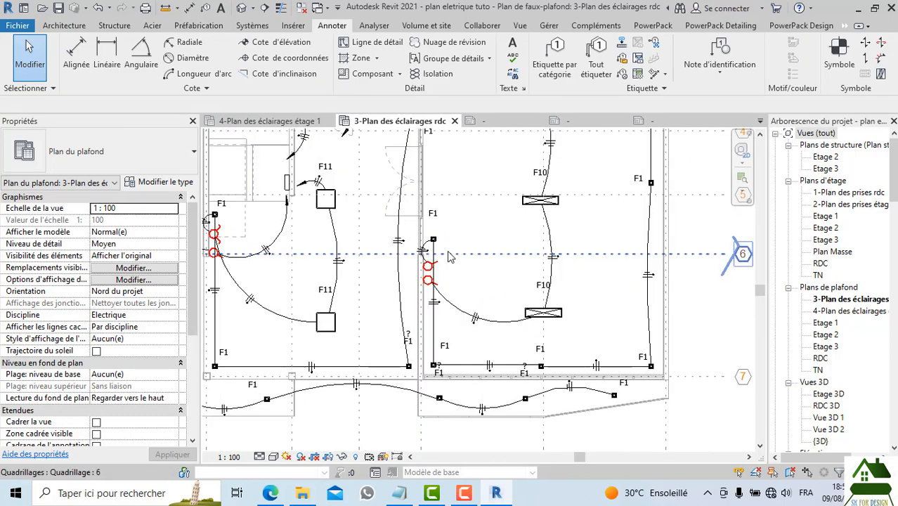
{"action": "scroll", "coordinate": [452, 243], "scroll_direction": "down", "scroll_amount": 3}
{"action": "scroll", "coordinate": [501, 260], "scroll_direction": "up", "scroll_amount": 2}
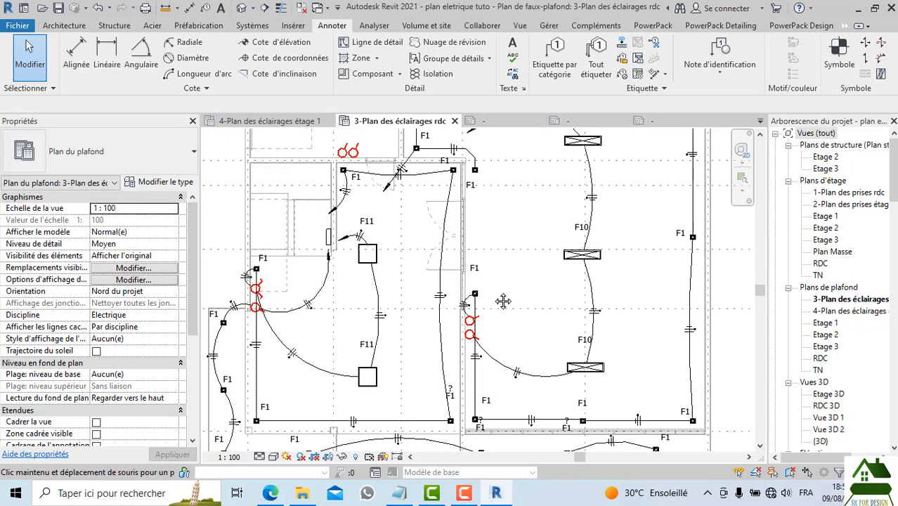
{"action": "scroll", "coordinate": [499, 257], "scroll_direction": "down", "scroll_amount": 1}
{"action": "scroll", "coordinate": [454, 226], "scroll_direction": "up", "scroll_amount": 6}
{"action": "middle_click_drag", "start_coordinate": [449, 236], "coordinate": [450, 287]}
{"action": "scroll", "coordinate": [441, 268], "scroll_direction": "down", "scroll_amount": 5}
Switch to the first-floor lighting plan, 4-Plan des éclairages étage 1
{"action": "left_click", "coordinate": [269, 121]}
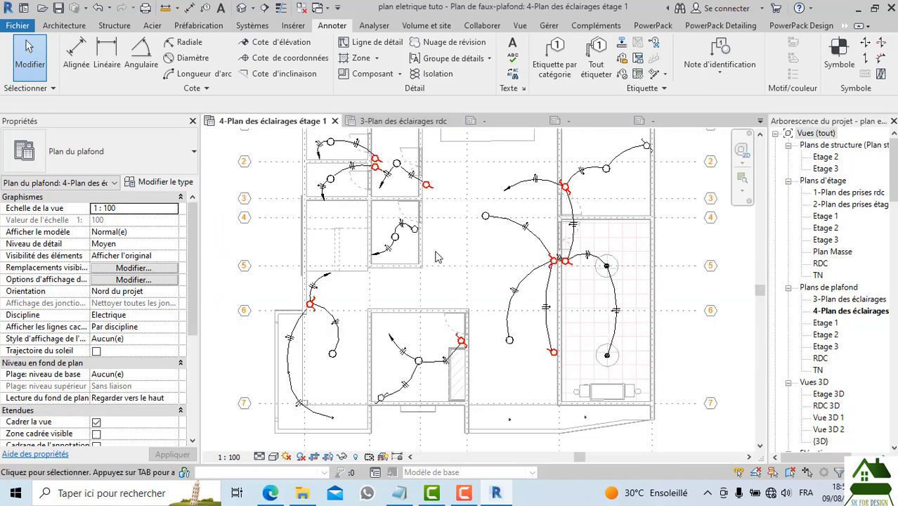
{"action": "scroll", "coordinate": [484, 307], "scroll_direction": "down", "scroll_amount": 1}
{"action": "scroll", "coordinate": [485, 269], "scroll_direction": "up", "scroll_amount": 5}
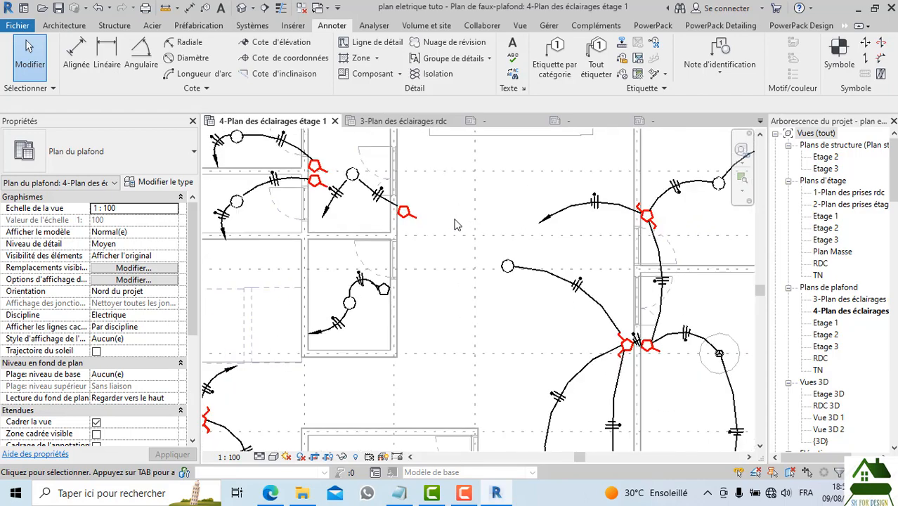
Inspect the type properties of the round LED pendant east of grid D near grid 4
{"action": "left_click", "coordinate": [508, 269]}
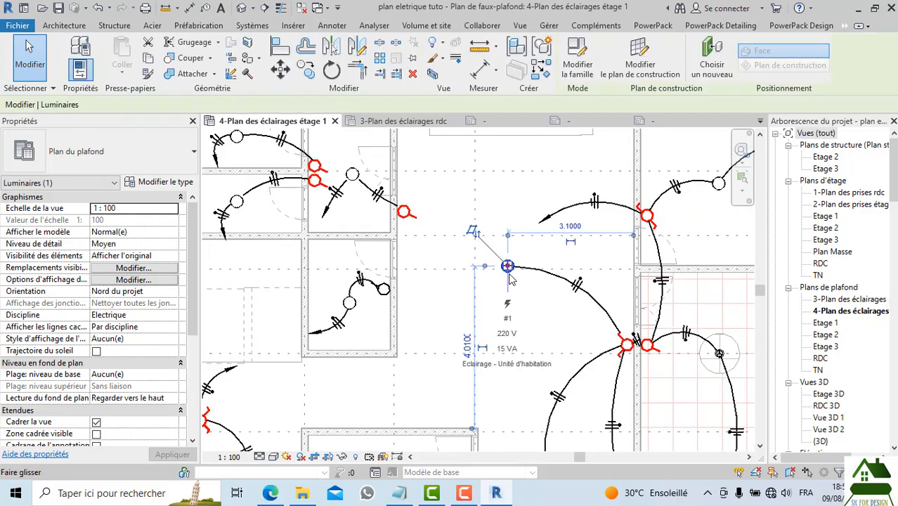
{"action": "left_click", "coordinate": [163, 183]}
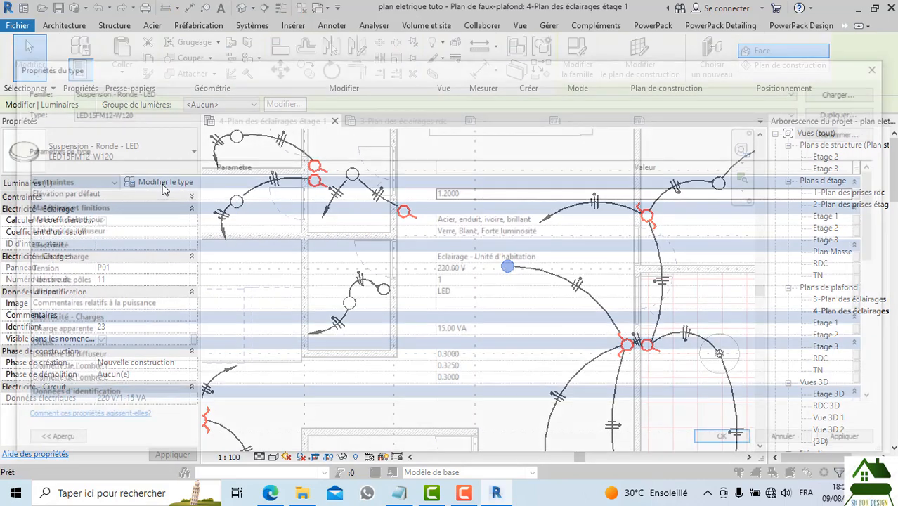
{"action": "left_click", "coordinate": [885, 66]}
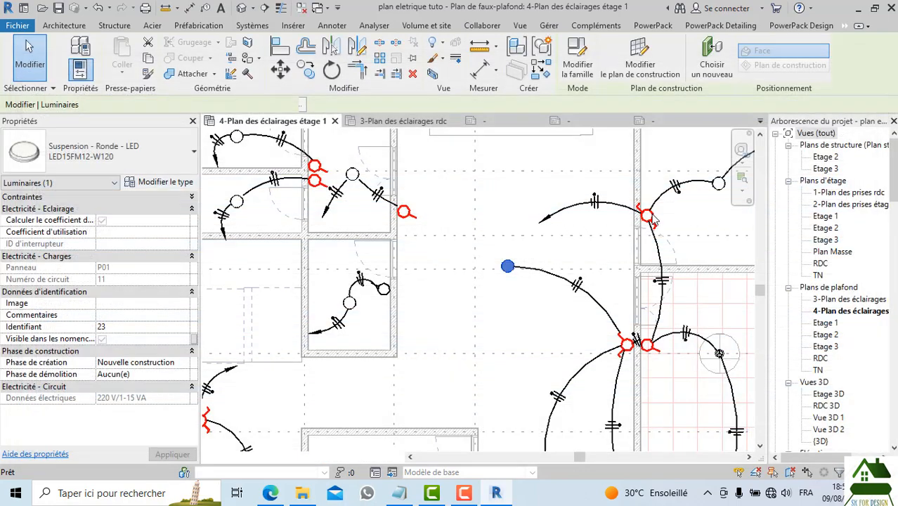
{"action": "scroll", "coordinate": [536, 208], "scroll_direction": "down", "scroll_amount": 5}
{"action": "key", "text": "Escape"}
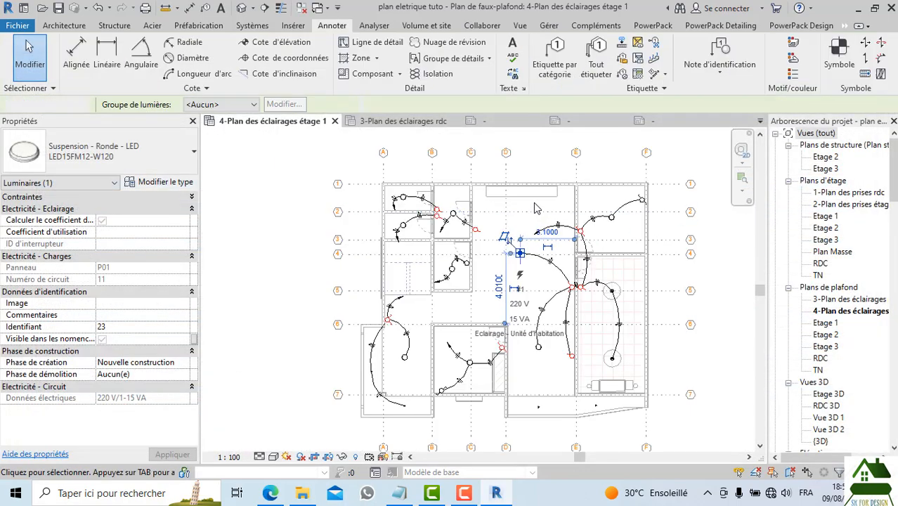
Tag all untagged luminaires in the first-floor view with the Etiquette SAKHO luminaires tag, horizontal orientation and leaders of length 2 mm
{"action": "left_click", "coordinate": [596, 64]}
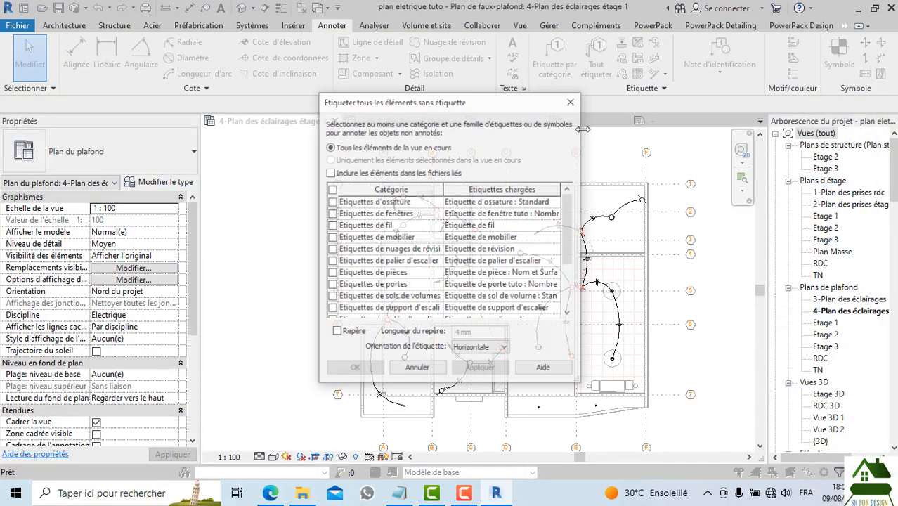
{"action": "scroll", "coordinate": [436, 296], "scroll_direction": "down", "scroll_amount": 3}
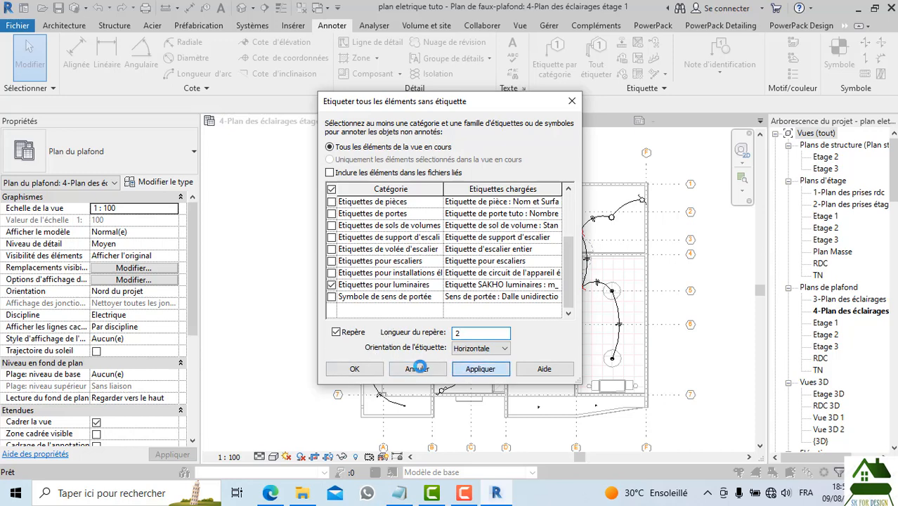
{"action": "left_click", "coordinate": [355, 369]}
Examine the luminaire tags across the first-floor plan for empty labels and overlaps with wires and walls
{"action": "scroll", "coordinate": [430, 201], "scroll_direction": "up", "scroll_amount": 3}
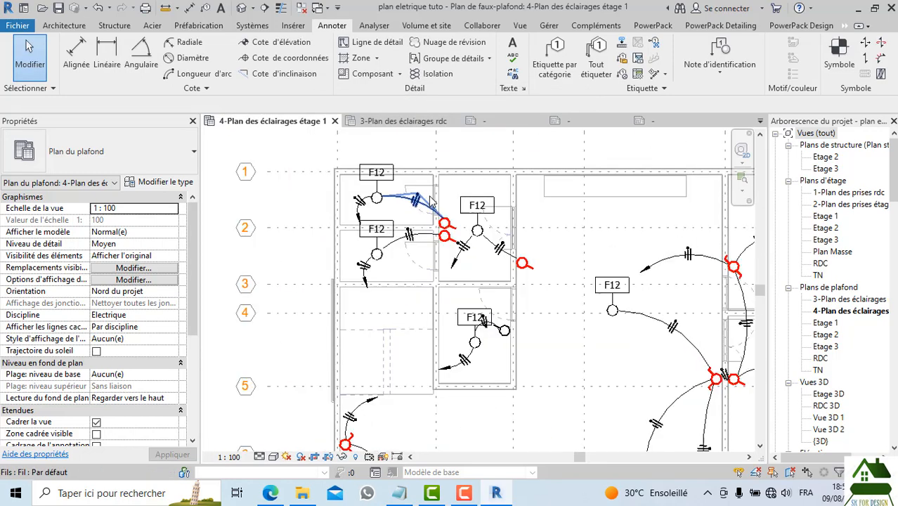
{"action": "scroll", "coordinate": [431, 201], "scroll_direction": "up", "scroll_amount": 2}
{"action": "scroll", "coordinate": [430, 201], "scroll_direction": "down", "scroll_amount": 3}
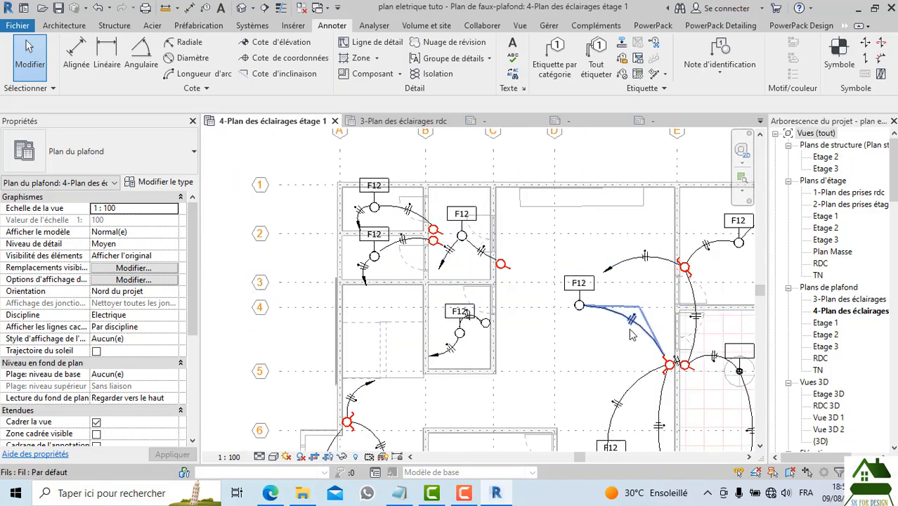
{"action": "middle_click_drag", "start_coordinate": [637, 339], "coordinate": [561, 301]}
{"action": "scroll", "coordinate": [548, 238], "scroll_direction": "up", "scroll_amount": 3}
{"action": "scroll", "coordinate": [489, 259], "scroll_direction": "up", "scroll_amount": 1}
{"action": "scroll", "coordinate": [466, 234], "scroll_direction": "down", "scroll_amount": 4}
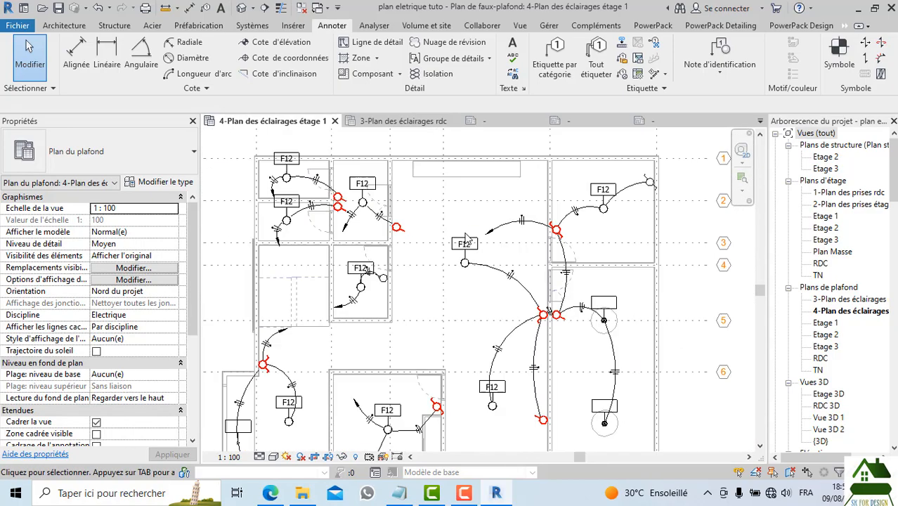
{"action": "scroll", "coordinate": [460, 236], "scroll_direction": "up", "scroll_amount": 1}
{"action": "scroll", "coordinate": [456, 236], "scroll_direction": "down", "scroll_amount": 3}
{"action": "scroll", "coordinate": [605, 281], "scroll_direction": "up", "scroll_amount": 2}
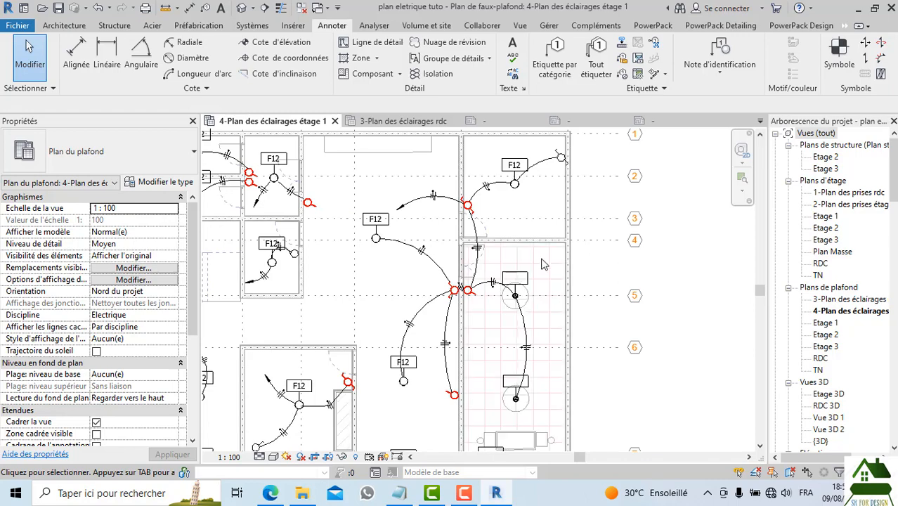
{"action": "scroll", "coordinate": [542, 264], "scroll_direction": "down", "scroll_amount": 3}
{"action": "scroll", "coordinate": [444, 275], "scroll_direction": "up", "scroll_amount": 5}
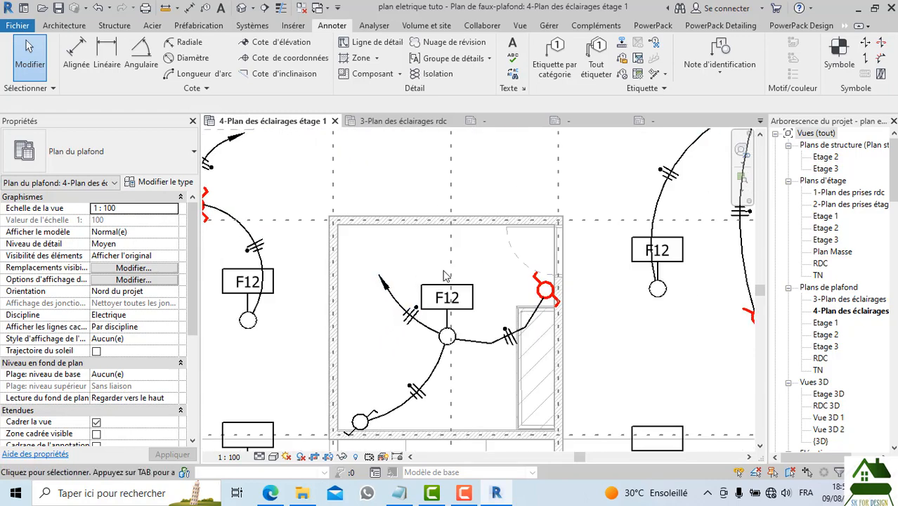
{"action": "scroll", "coordinate": [447, 348], "scroll_direction": "down", "scroll_amount": 1}
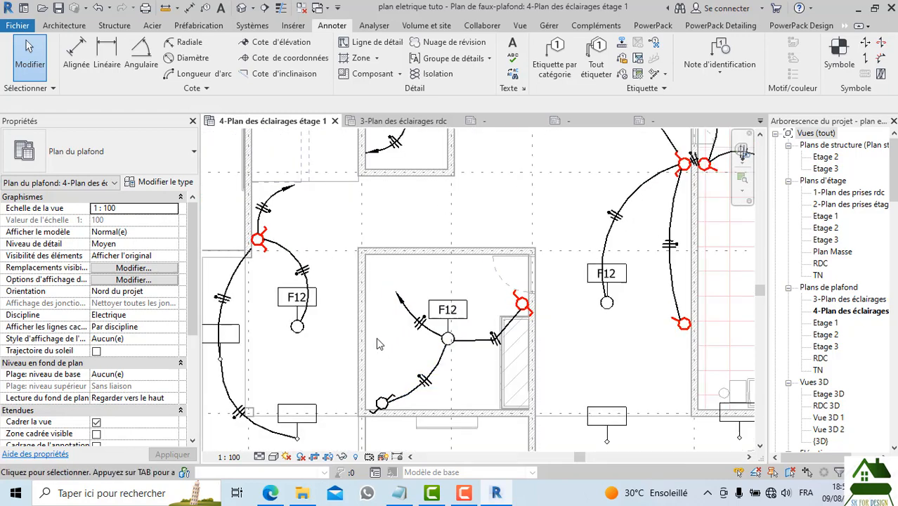
{"action": "scroll", "coordinate": [397, 301], "scroll_direction": "down", "scroll_amount": 1}
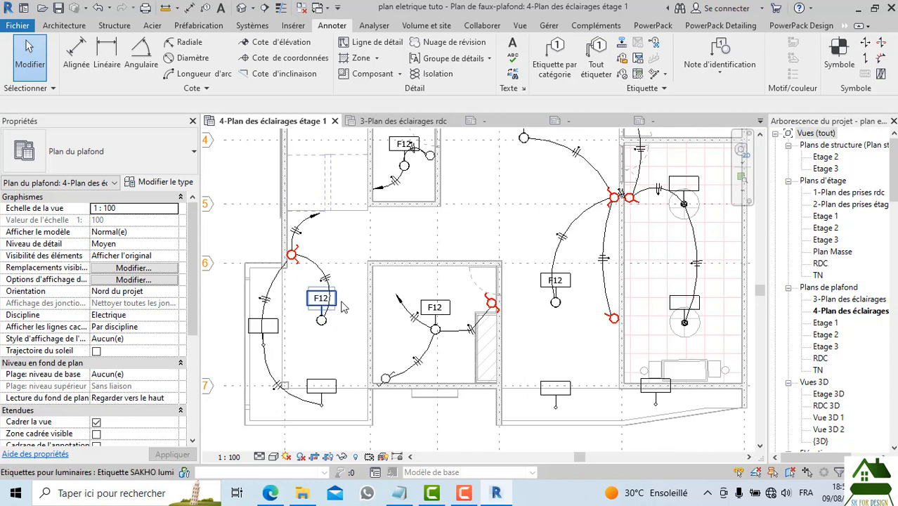
Change all SAKHO luminaire tags visible in the first-floor lighting plan from the boxed type to m_Norme
{"action": "scroll", "coordinate": [342, 306], "scroll_direction": "up", "scroll_amount": 2}
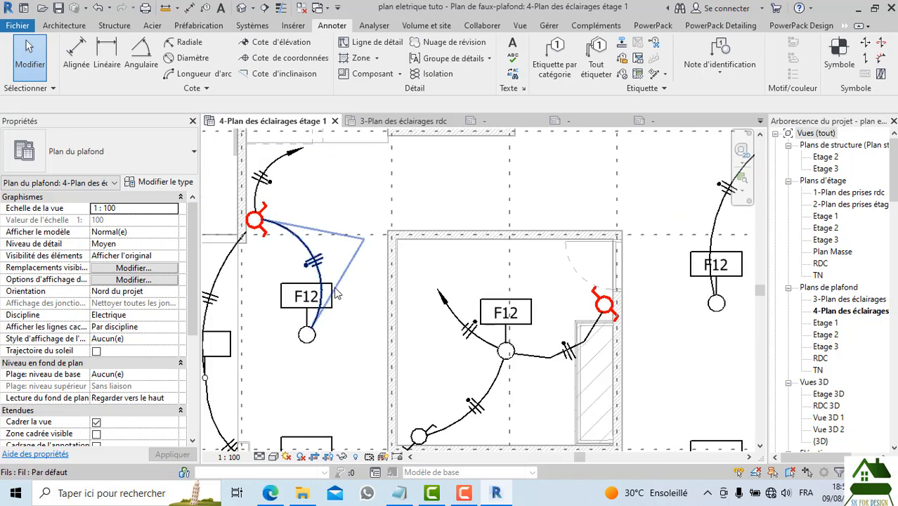
{"action": "left_click", "coordinate": [325, 298]}
{"action": "left_click", "coordinate": [266, 321]}
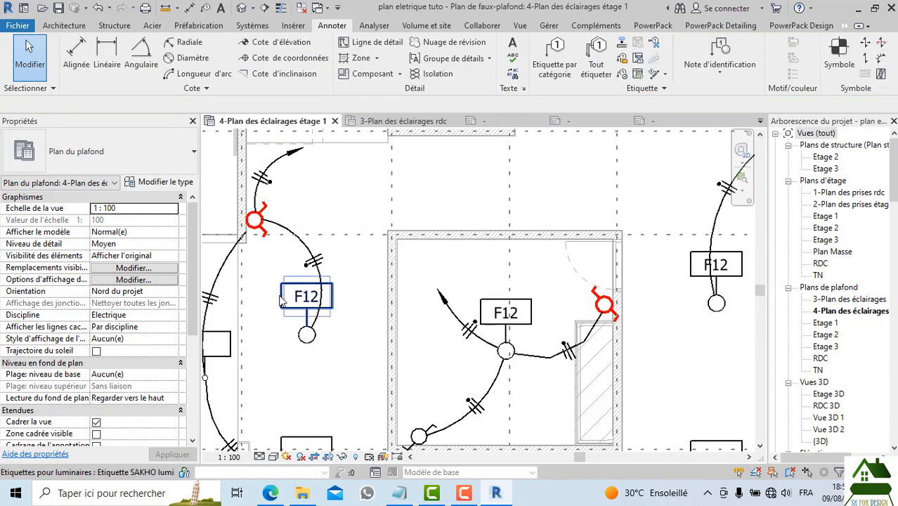
{"action": "left_click", "coordinate": [281, 301]}
{"action": "right_click", "coordinate": [281, 300]}
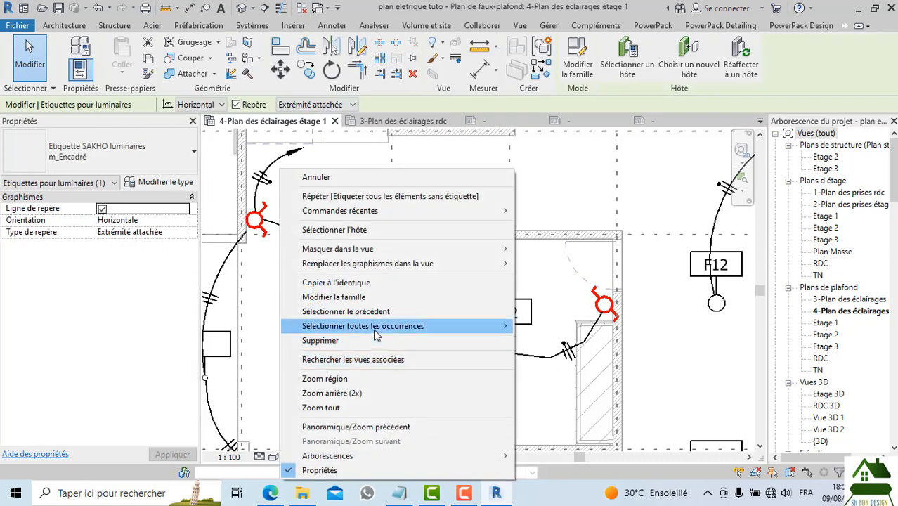
{"action": "mouse_move", "coordinate": [375, 335]}
{"action": "left_click", "coordinate": [569, 324]}
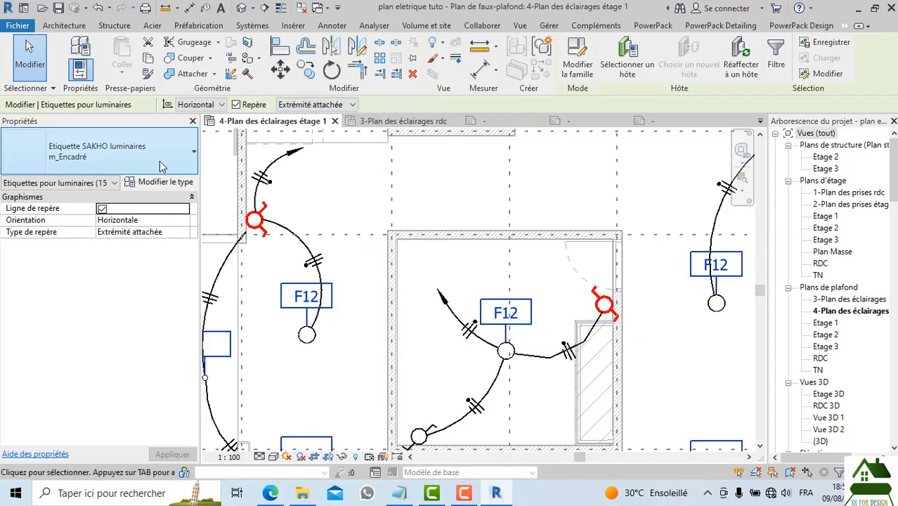
{"action": "left_click", "coordinate": [160, 166]}
{"action": "left_click", "coordinate": [99, 278]}
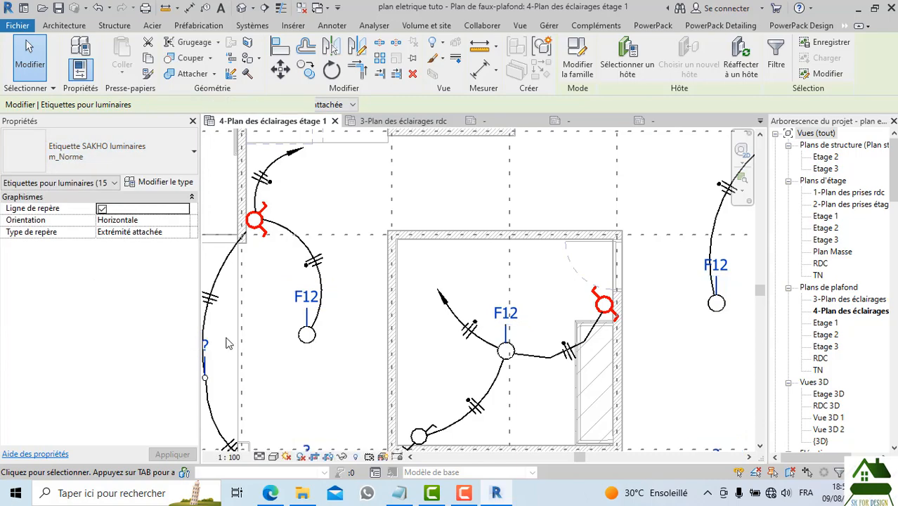
{"action": "left_click", "coordinate": [286, 360]}
Examine the unboxed luminaire tags across the whole first-floor lighting plan for readability and missing marks
{"action": "scroll", "coordinate": [286, 360], "scroll_direction": "down", "scroll_amount": 4}
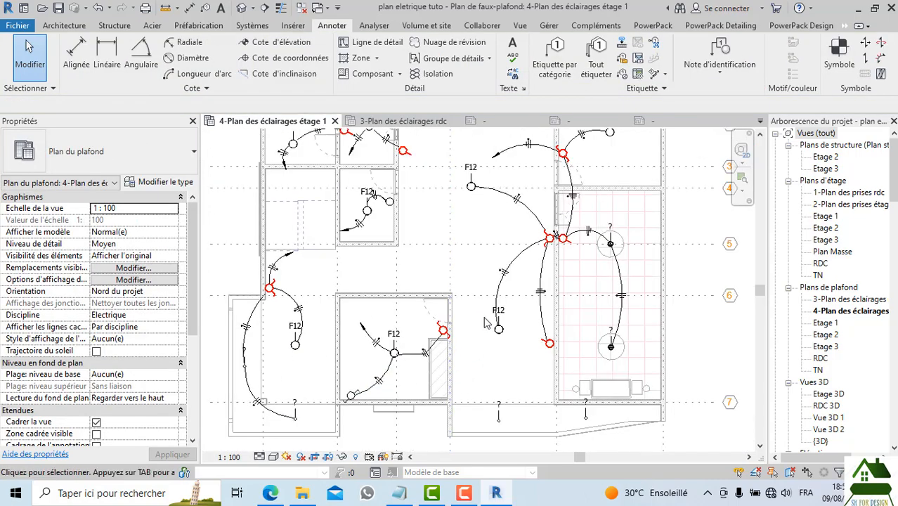
{"action": "middle_click_drag", "start_coordinate": [492, 257], "coordinate": [493, 305]}
{"action": "scroll", "coordinate": [383, 174], "scroll_direction": "up", "scroll_amount": 3}
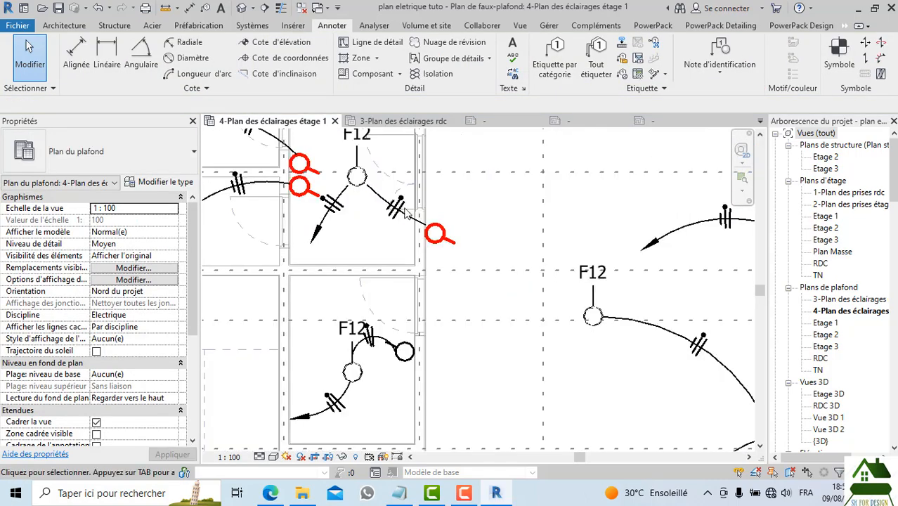
{"action": "scroll", "coordinate": [529, 297], "scroll_direction": "down", "scroll_amount": 5}
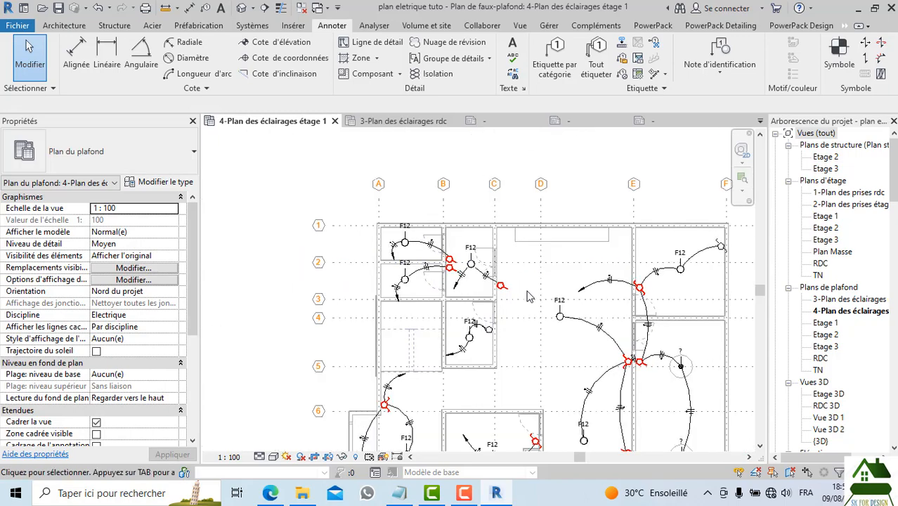
{"action": "middle_click_drag", "start_coordinate": [528, 296], "coordinate": [481, 263]}
{"action": "scroll", "coordinate": [606, 272], "scroll_direction": "up", "scroll_amount": 3}
{"action": "scroll", "coordinate": [599, 262], "scroll_direction": "down", "scroll_amount": 3}
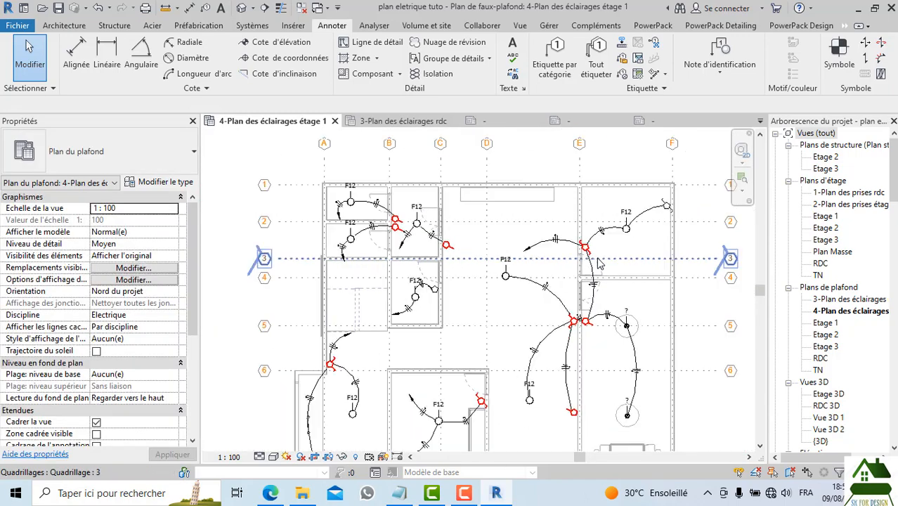
{"action": "scroll", "coordinate": [585, 256], "scroll_direction": "up", "scroll_amount": 2}
{"action": "scroll", "coordinate": [538, 257], "scroll_direction": "down", "scroll_amount": 4}
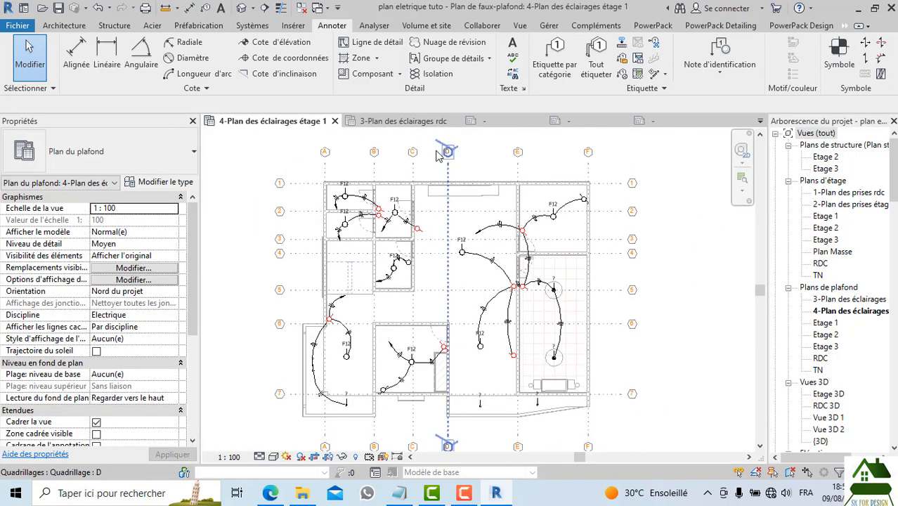
{"action": "scroll", "coordinate": [464, 238], "scroll_direction": "up", "scroll_amount": 3}
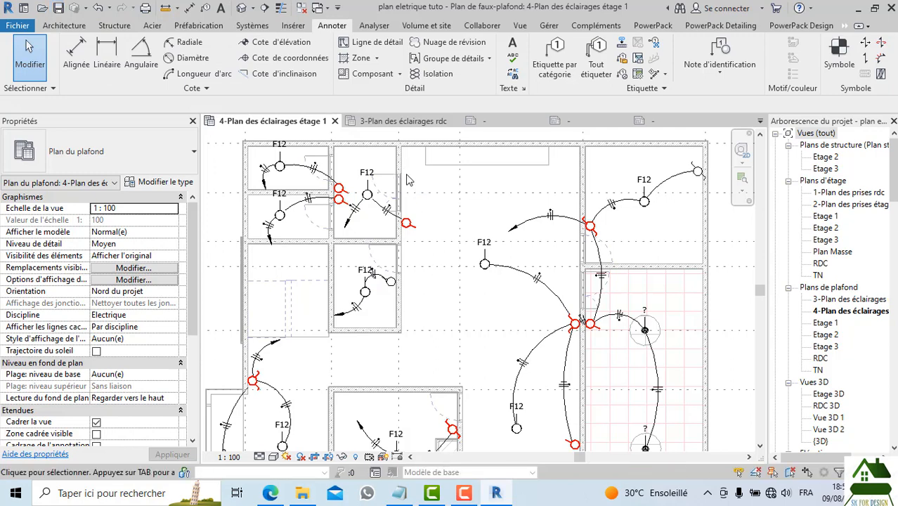
Switch to the ground-floor lighting plan, 3-Plan des éclairages rdc, and examine the F12 and F13 luminaires and nearby switches for missing wiring
{"action": "left_click", "coordinate": [395, 122]}
{"action": "scroll", "coordinate": [428, 293], "scroll_direction": "down", "scroll_amount": 1}
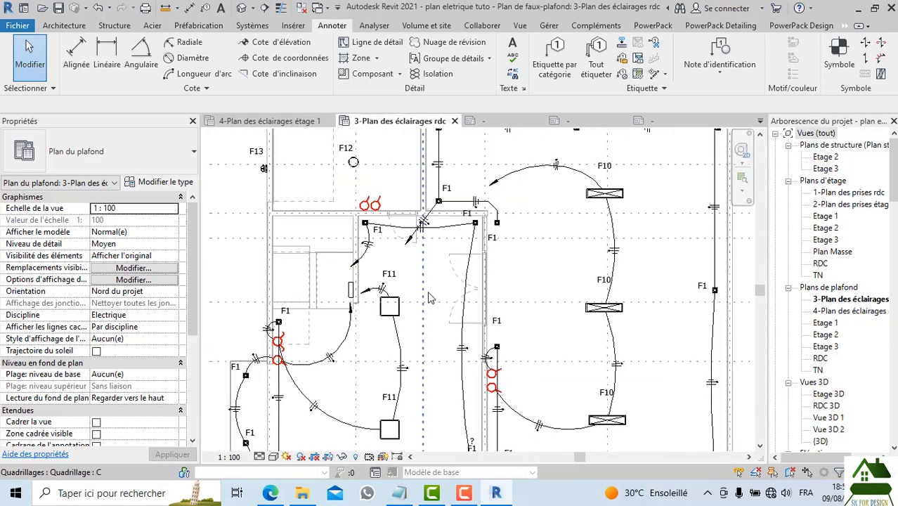
{"action": "middle_click_drag", "start_coordinate": [384, 211], "coordinate": [391, 283]}
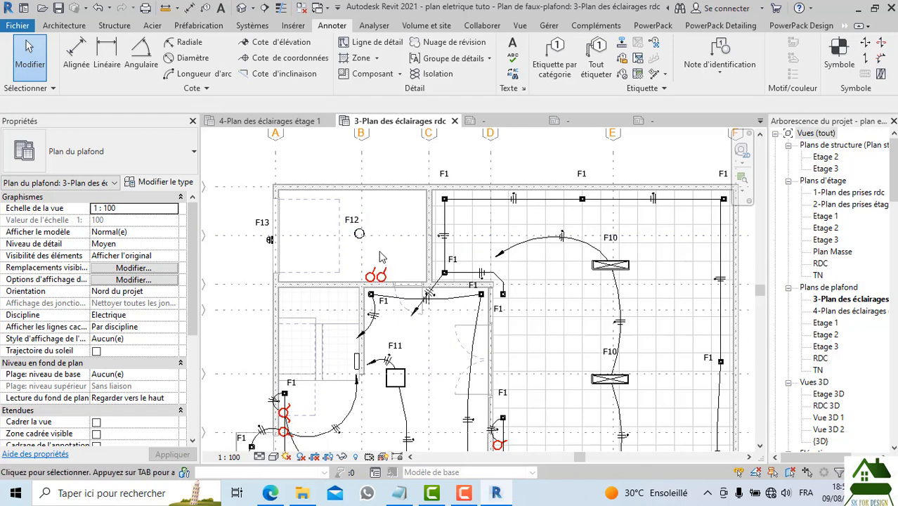
{"action": "scroll", "coordinate": [384, 278], "scroll_direction": "up", "scroll_amount": 2}
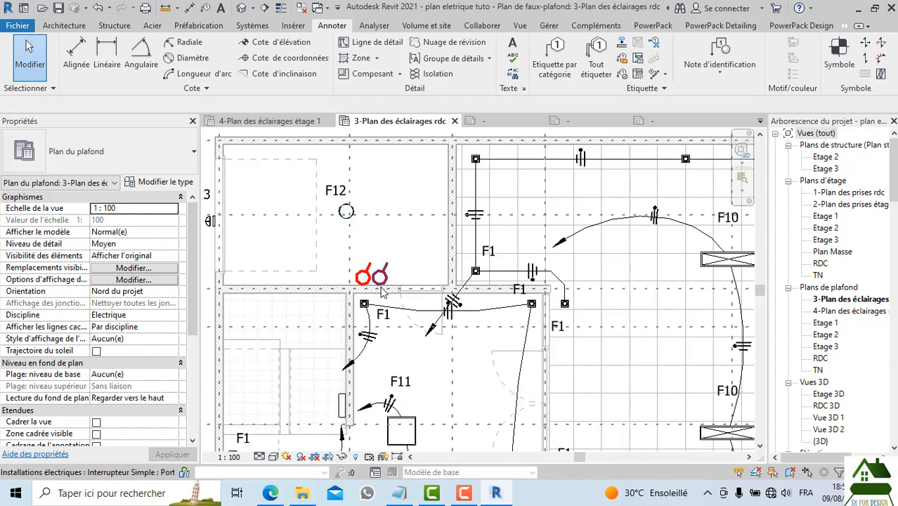
{"action": "scroll", "coordinate": [381, 292], "scroll_direction": "down", "scroll_amount": 1}
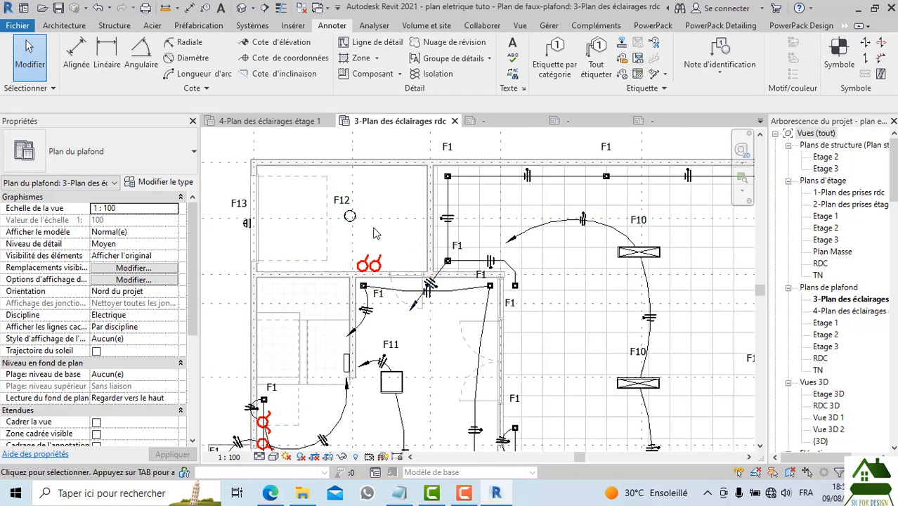
{"action": "scroll", "coordinate": [380, 232], "scroll_direction": "down", "scroll_amount": 2}
{"action": "scroll", "coordinate": [409, 257], "scroll_direction": "up", "scroll_amount": 3}
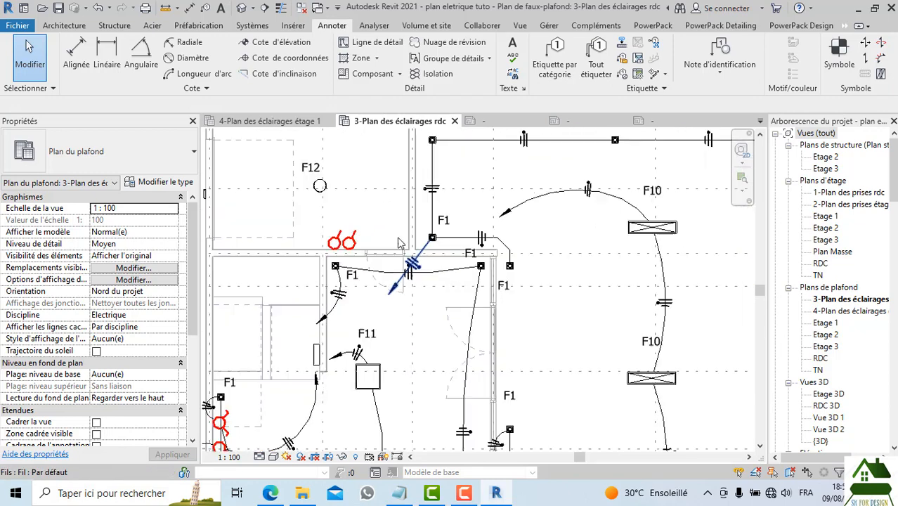
{"action": "scroll", "coordinate": [376, 230], "scroll_direction": "down", "scroll_amount": 3}
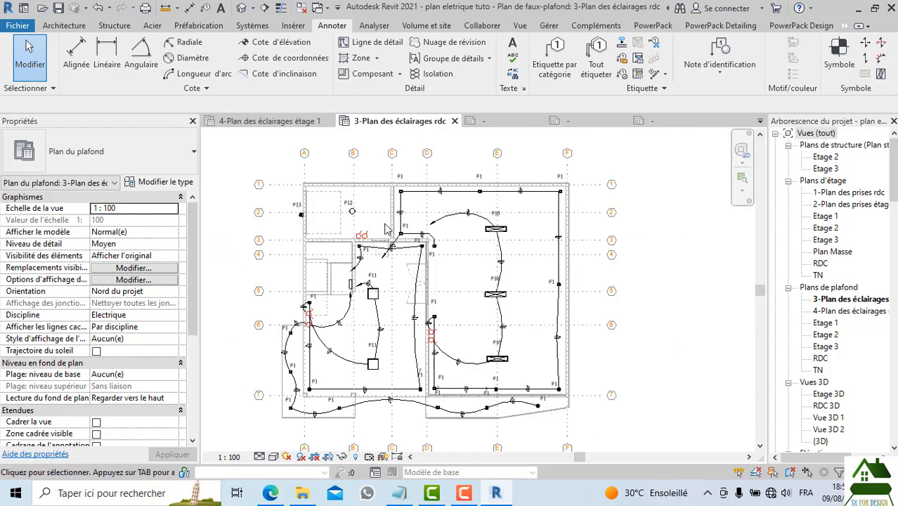
{"action": "scroll", "coordinate": [324, 205], "scroll_direction": "up", "scroll_amount": 3}
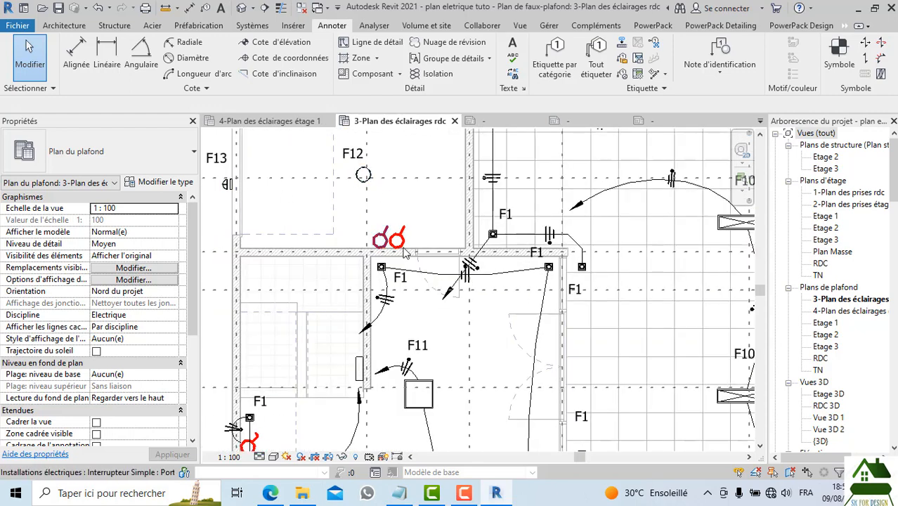
{"action": "scroll", "coordinate": [380, 193], "scroll_direction": "down", "scroll_amount": 1}
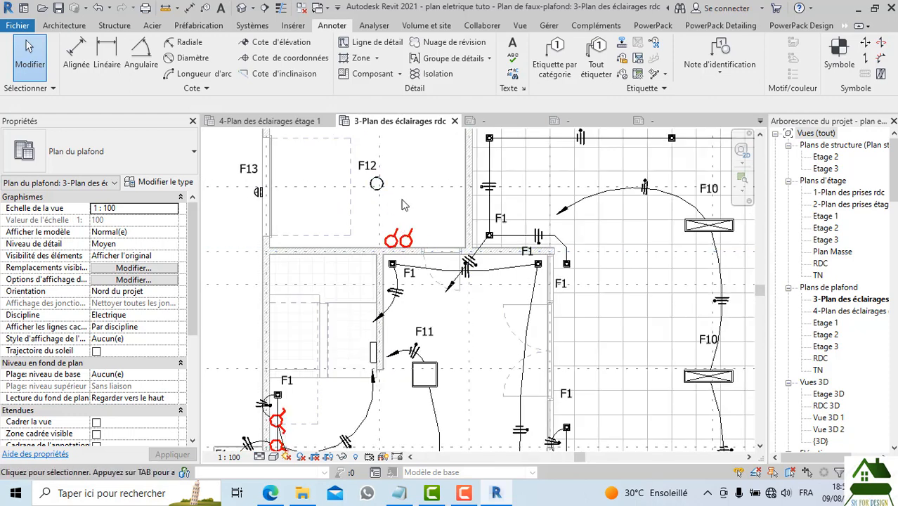
{"action": "scroll", "coordinate": [404, 205], "scroll_direction": "down", "scroll_amount": 1}
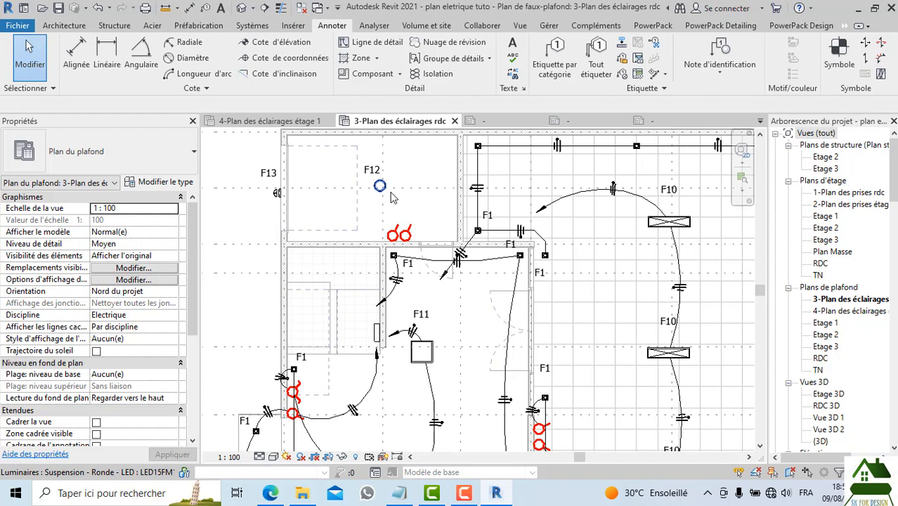
{"action": "scroll", "coordinate": [393, 197], "scroll_direction": "up", "scroll_amount": 1}
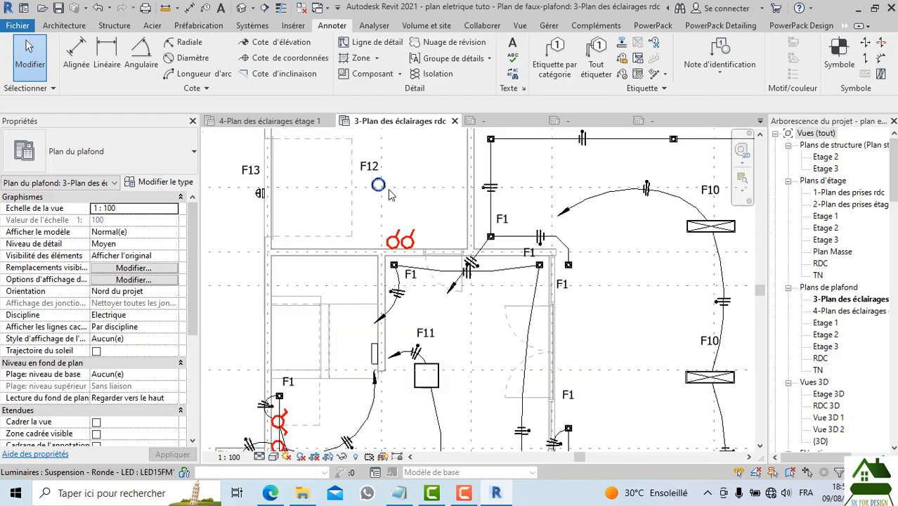
Create a power circuit from the two switches below the F12 luminaire and connect it to panel P01
{"action": "left_click", "coordinate": [399, 241]}
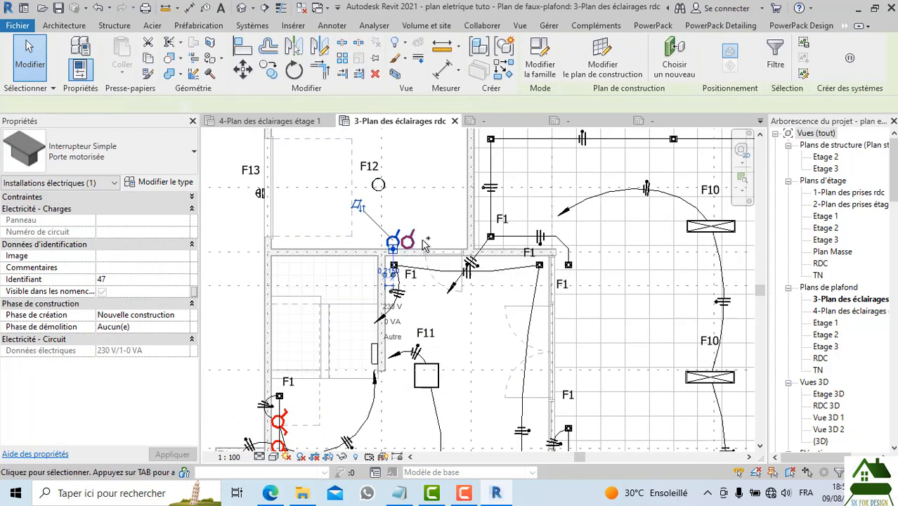
{"action": "left_click", "coordinate": [424, 244], "text": "ctrl"}
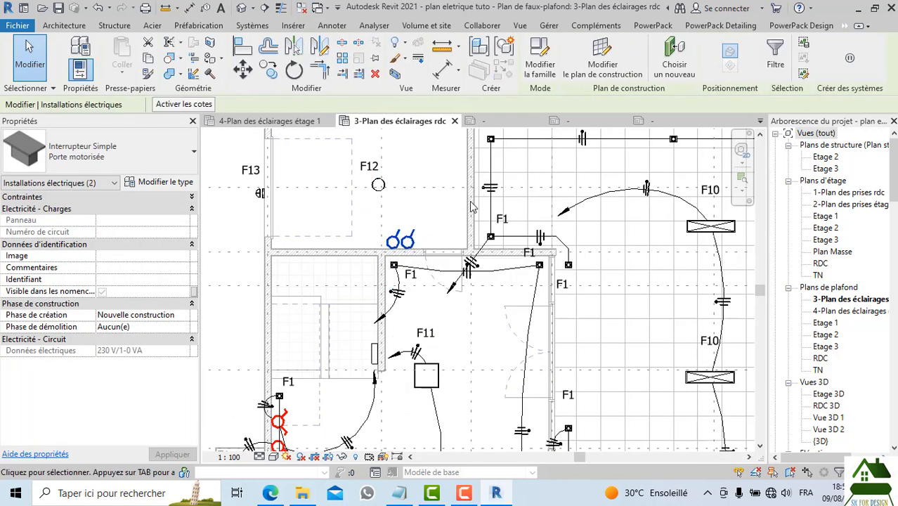
{"action": "left_click", "coordinate": [852, 59]}
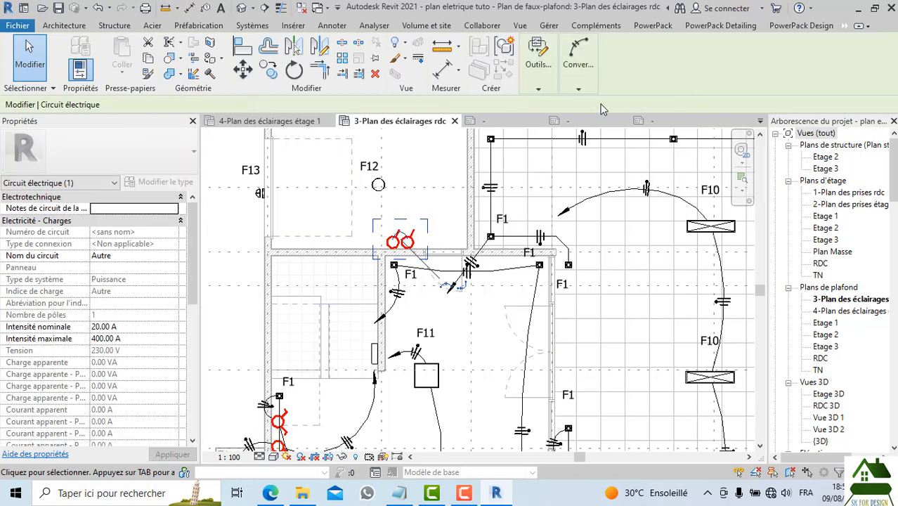
{"action": "left_click", "coordinate": [579, 90]}
{"action": "mouse_move", "coordinate": [555, 92]}
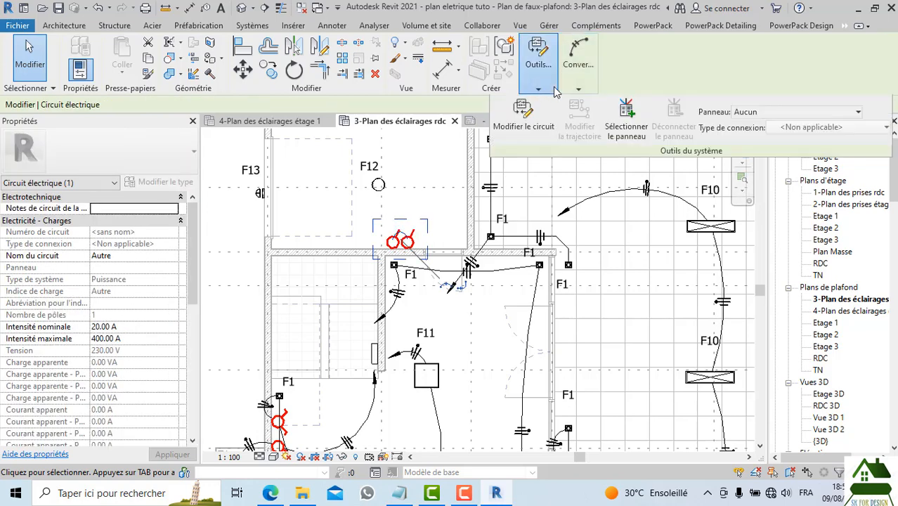
{"action": "left_click", "coordinate": [735, 114]}
{"action": "left_click", "coordinate": [756, 156]}
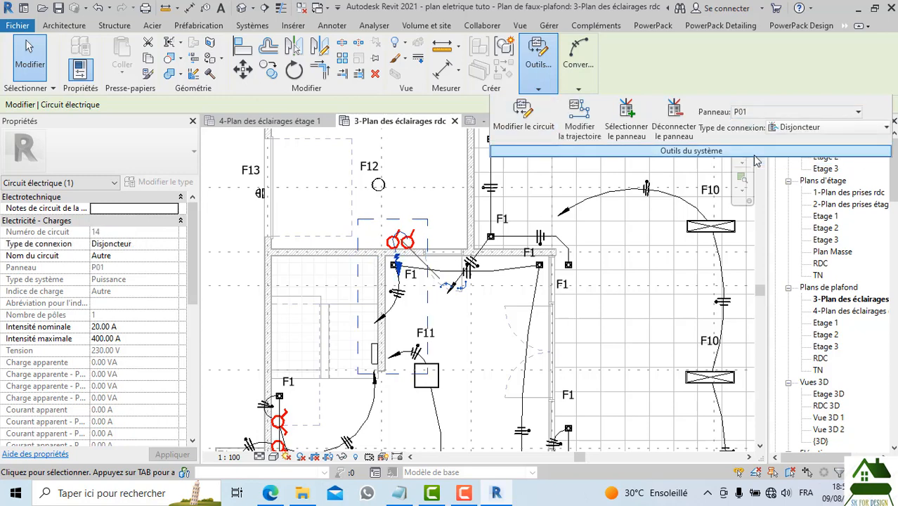
Edit the new P01 circuit to add the F13 wall luminaire, and finish the circuit edit
{"action": "mouse_move", "coordinate": [587, 86]}
{"action": "mouse_move", "coordinate": [538, 85]}
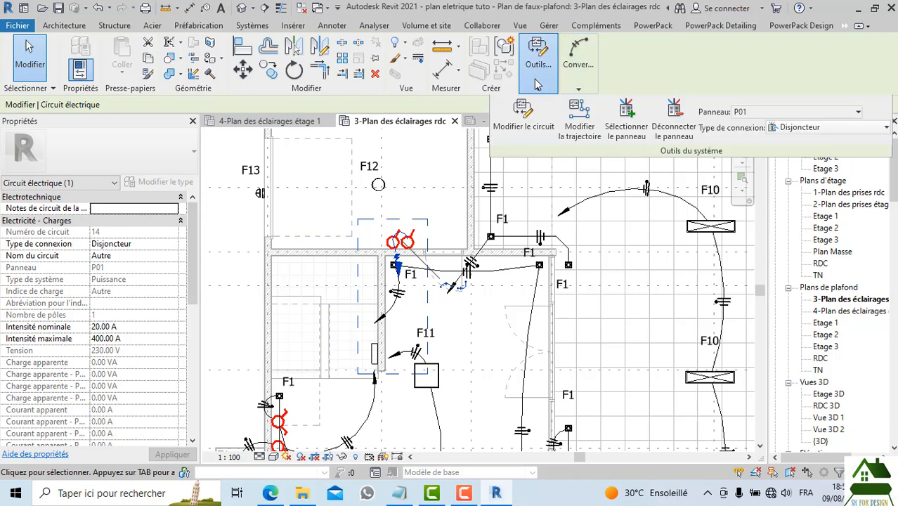
{"action": "left_click", "coordinate": [525, 118]}
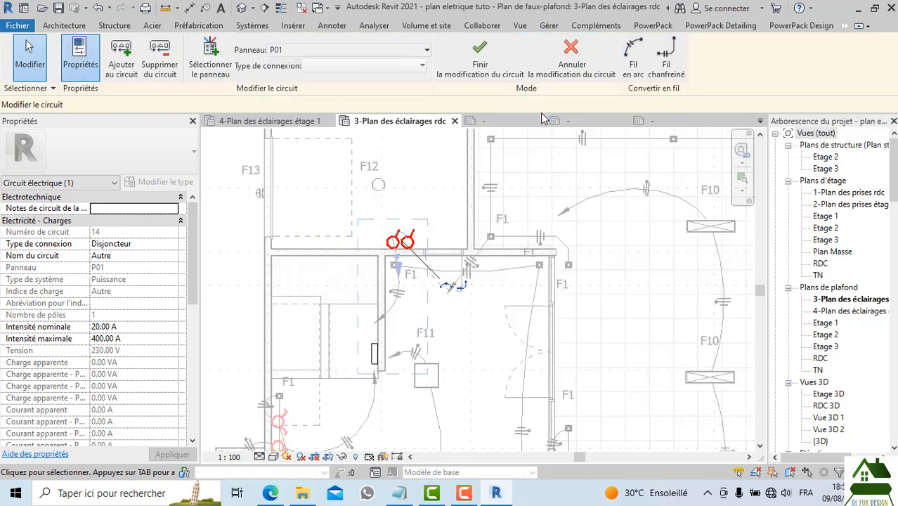
{"action": "left_click", "coordinate": [121, 60]}
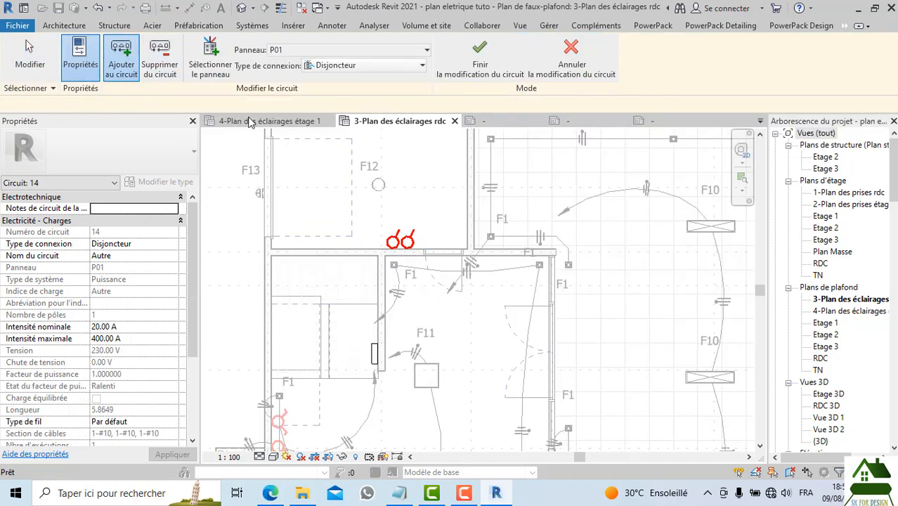
{"action": "left_click", "coordinate": [260, 193]}
{"action": "left_click", "coordinate": [480, 60]}
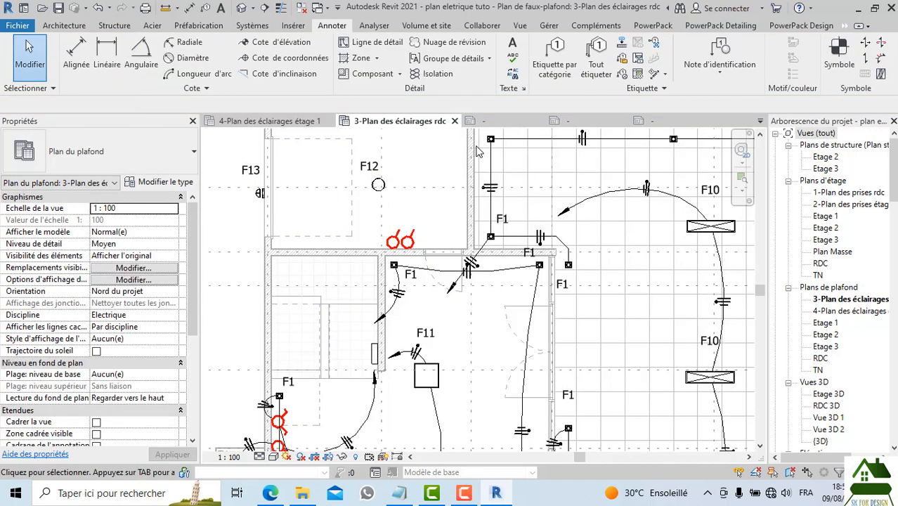
Draw an arc wire from the right-hand switch in the garage to the F12 luminaire on the ground-floor lighting plan
{"action": "scroll", "coordinate": [392, 221], "scroll_direction": "up", "scroll_amount": 1}
{"action": "scroll", "coordinate": [461, 202], "scroll_direction": "down", "scroll_amount": 2}
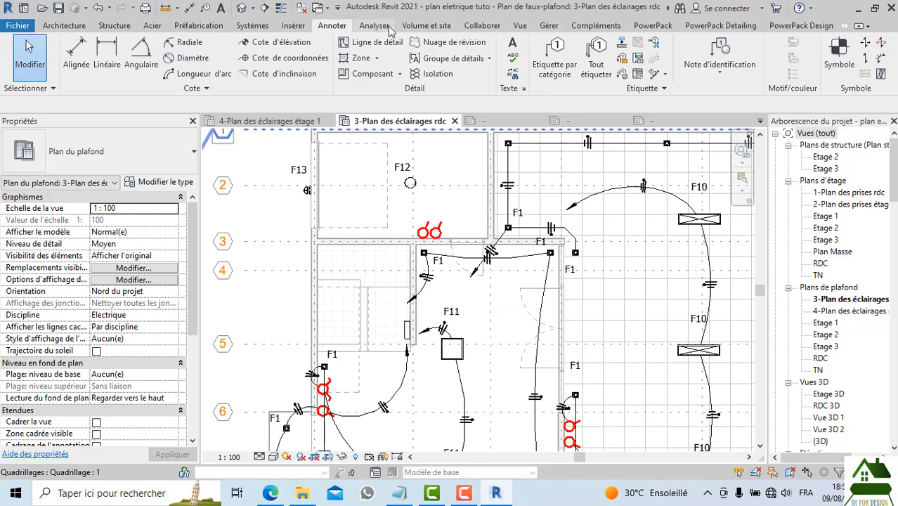
{"action": "left_click", "coordinate": [251, 25]}
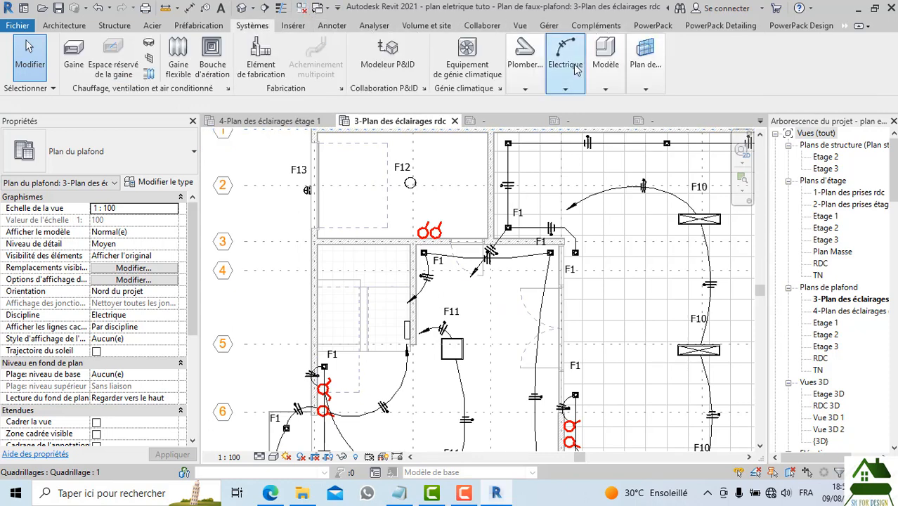
{"action": "mouse_move", "coordinate": [563, 92]}
{"action": "left_click", "coordinate": [512, 113]}
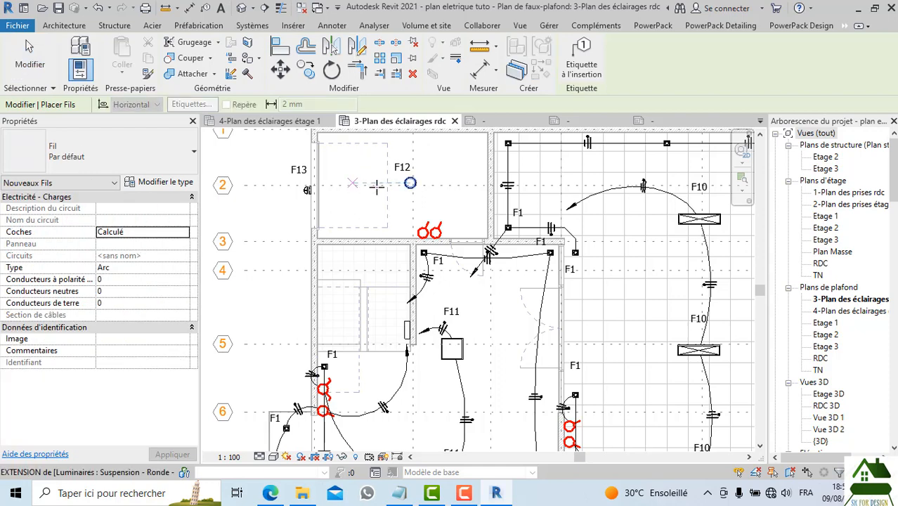
{"action": "scroll", "coordinate": [427, 207], "scroll_direction": "up", "scroll_amount": 2}
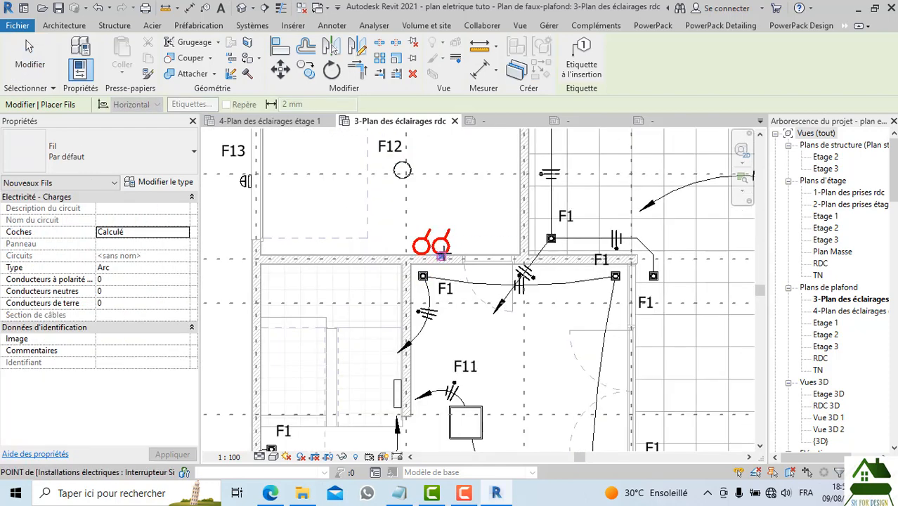
{"action": "left_click", "coordinate": [446, 232]}
{"action": "left_click", "coordinate": [454, 195]}
{"action": "scroll", "coordinate": [401, 168], "scroll_direction": "up", "scroll_amount": 3}
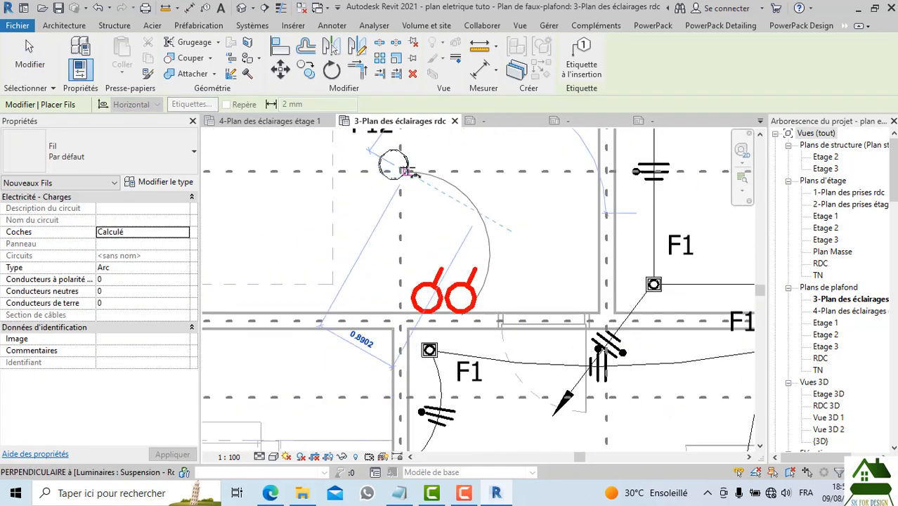
{"action": "left_click", "coordinate": [394, 164]}
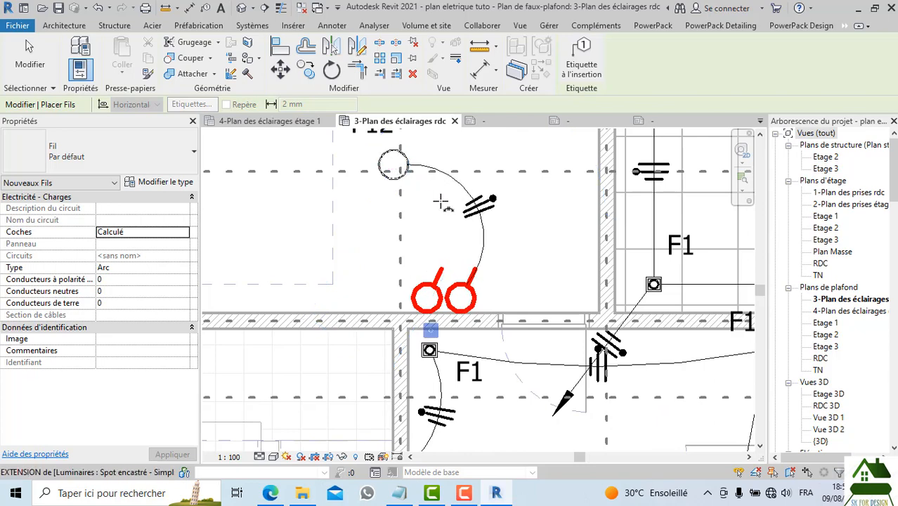
Wire the left-hand garage switch to the F13 wall luminaire
{"action": "scroll", "coordinate": [396, 214], "scroll_direction": "down", "scroll_amount": 3}
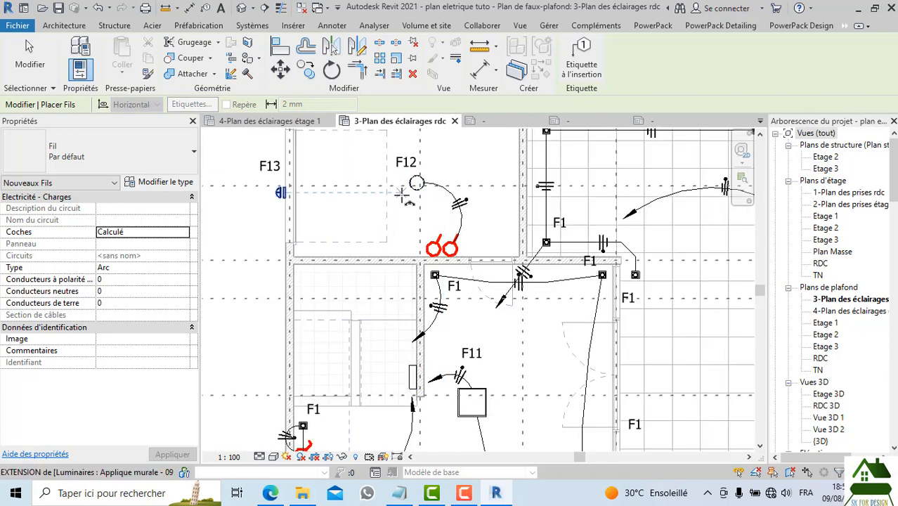
{"action": "left_click", "coordinate": [430, 253]}
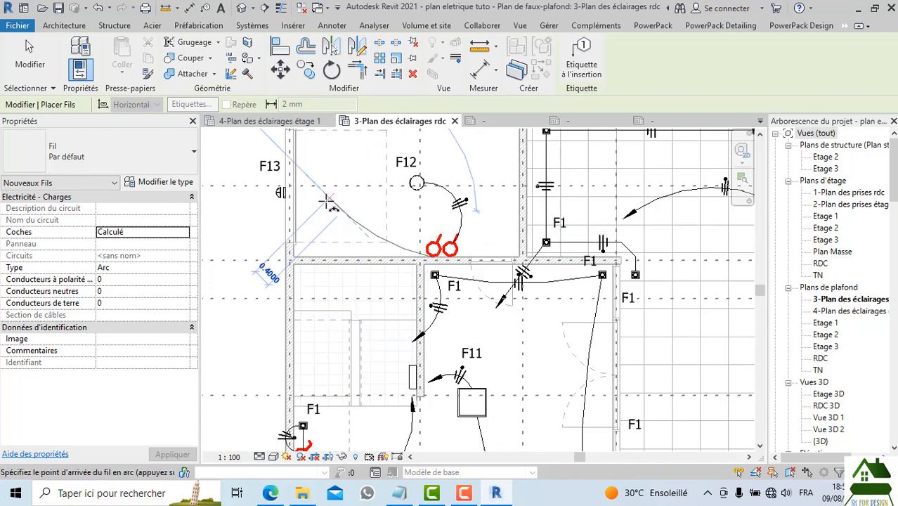
{"action": "scroll", "coordinate": [309, 196], "scroll_direction": "up", "scroll_amount": 2}
{"action": "left_click", "coordinate": [263, 188]}
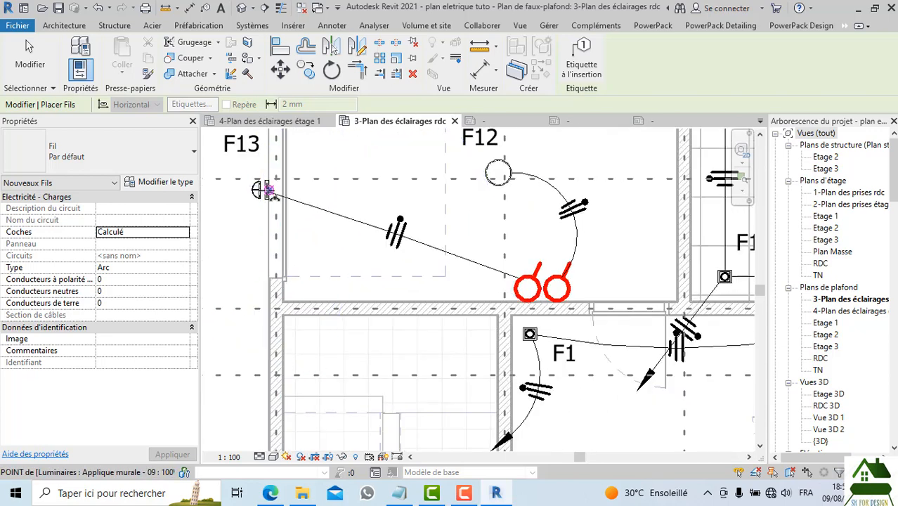
{"action": "scroll", "coordinate": [371, 199], "scroll_direction": "down", "scroll_amount": 2}
{"action": "scroll", "coordinate": [371, 199], "scroll_direction": "down", "scroll_amount": 1}
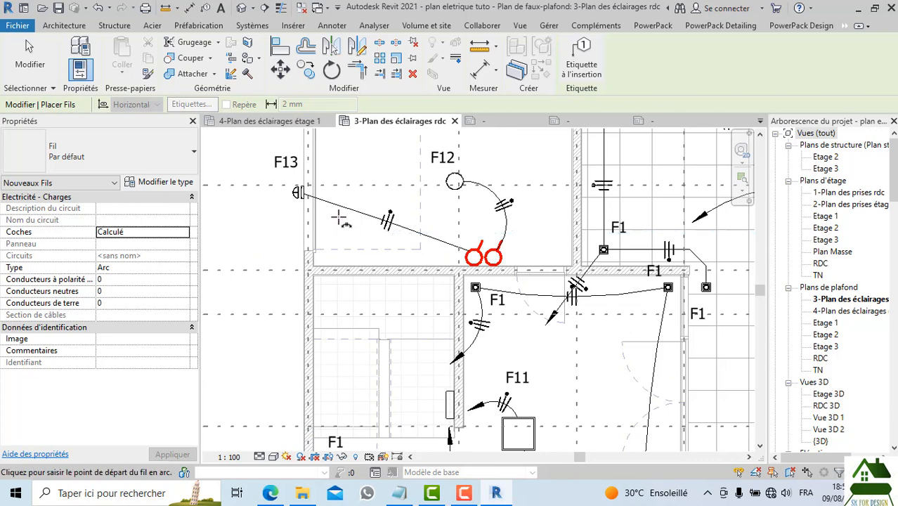
{"action": "scroll", "coordinate": [435, 246], "scroll_direction": "up", "scroll_amount": 3}
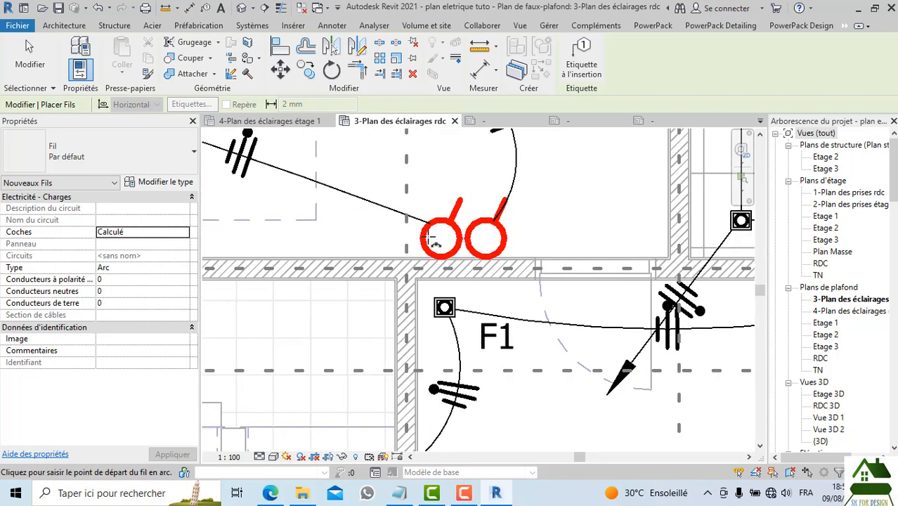
{"action": "scroll", "coordinate": [434, 243], "scroll_direction": "down", "scroll_amount": 3}
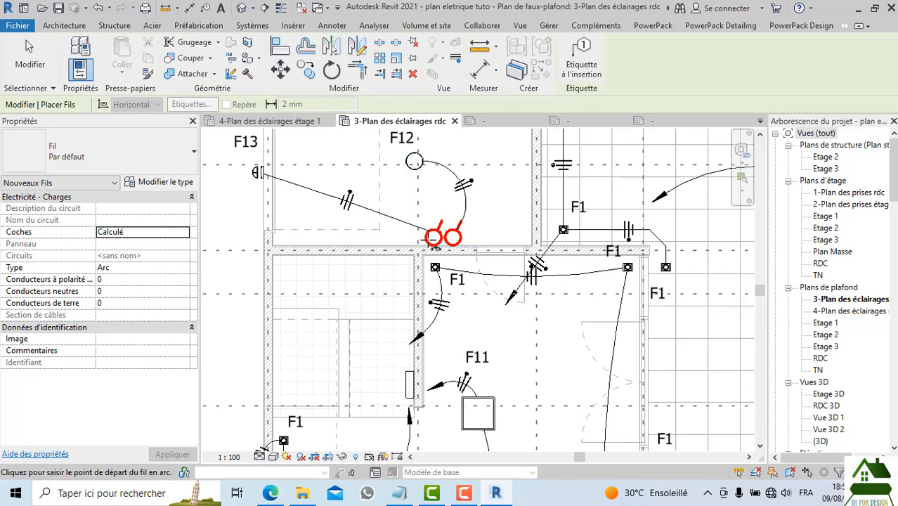
Draw an arc home-run wire from the left-hand garage switch down into the stair area, and finish wiring
{"action": "left_click", "coordinate": [435, 245]}
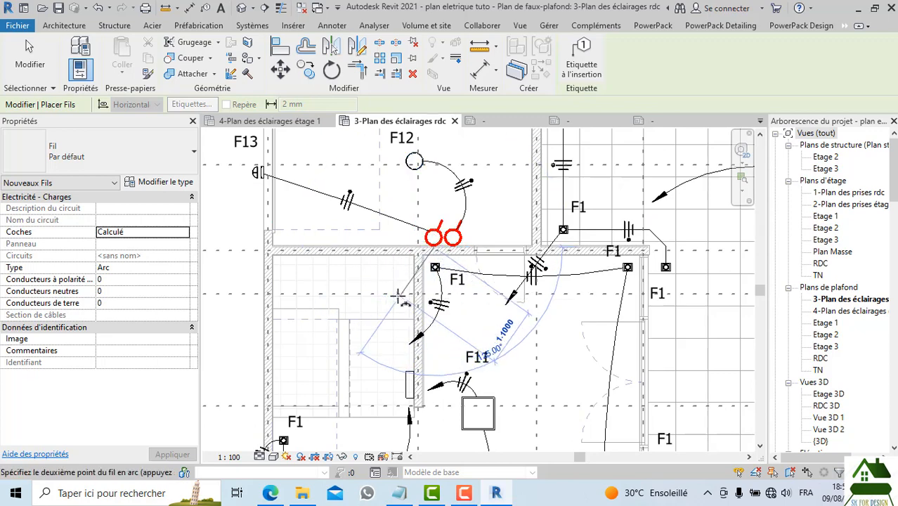
{"action": "left_click", "coordinate": [386, 274]}
{"action": "left_click", "coordinate": [390, 308]}
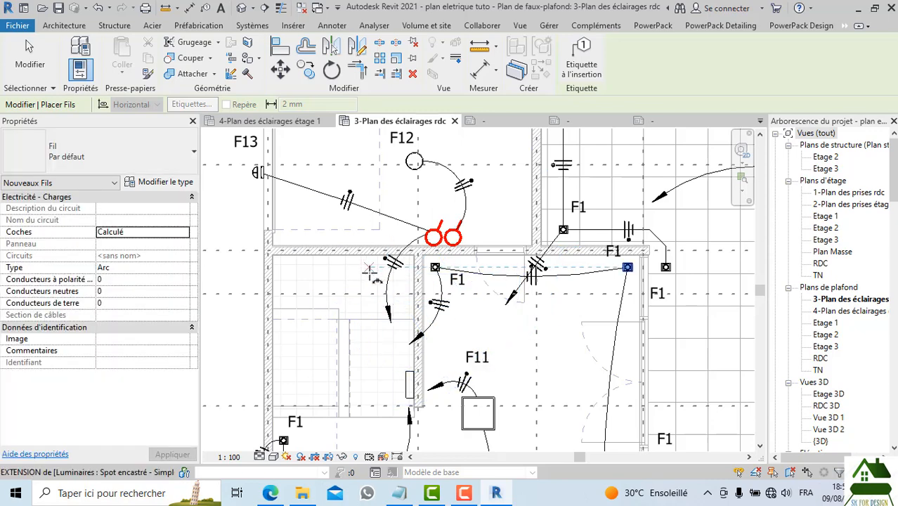
{"action": "scroll", "coordinate": [376, 304], "scroll_direction": "down", "scroll_amount": 1}
{"action": "scroll", "coordinate": [443, 242], "scroll_direction": "up", "scroll_amount": 3}
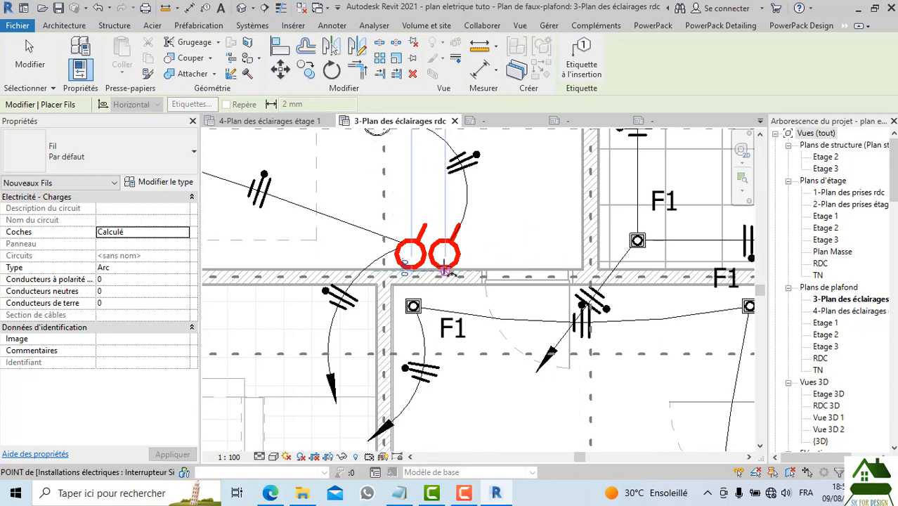
{"action": "scroll", "coordinate": [450, 267], "scroll_direction": "up", "scroll_amount": 2}
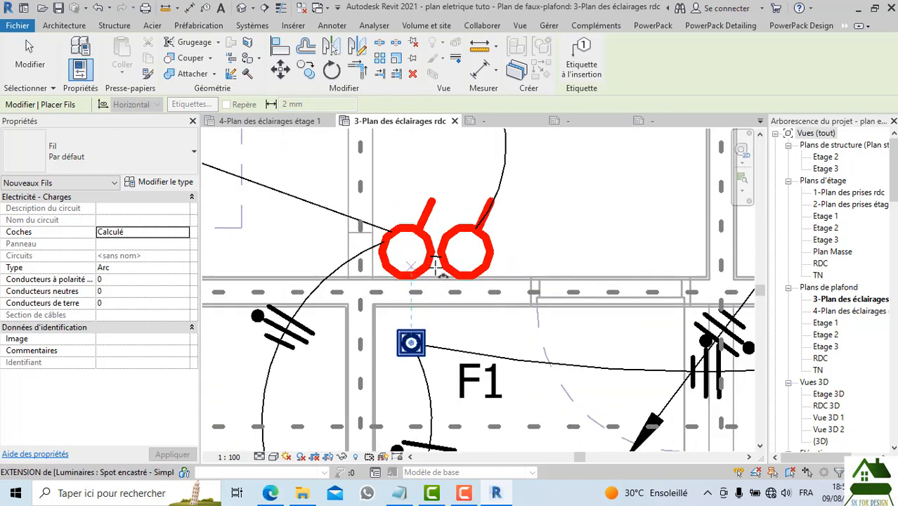
{"action": "scroll", "coordinate": [455, 264], "scroll_direction": "down", "scroll_amount": 2}
{"action": "key", "text": "Escape"}
{"action": "scroll", "coordinate": [455, 264], "scroll_direction": "down", "scroll_amount": 1}
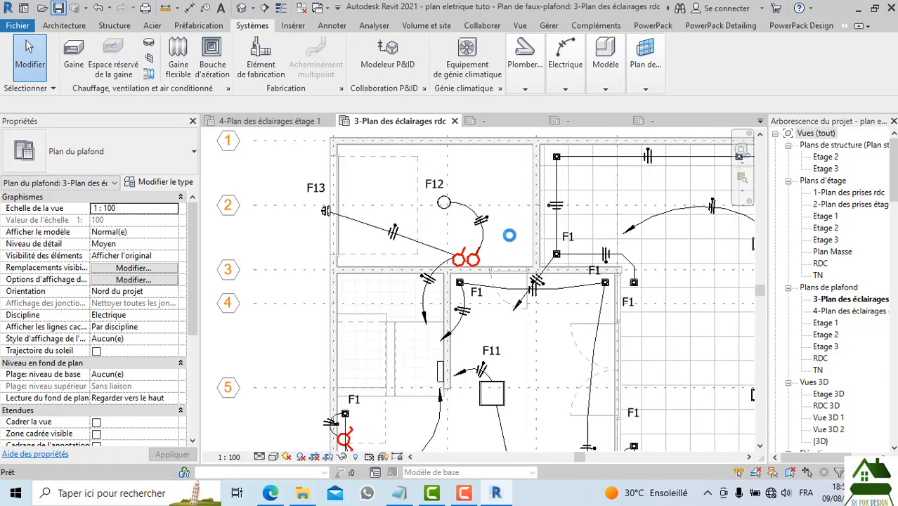
Examine the luminaires, switches, wires and tags across the whole ground-floor lighting plan for anything missing
{"action": "scroll", "coordinate": [380, 201], "scroll_direction": "down", "scroll_amount": 2}
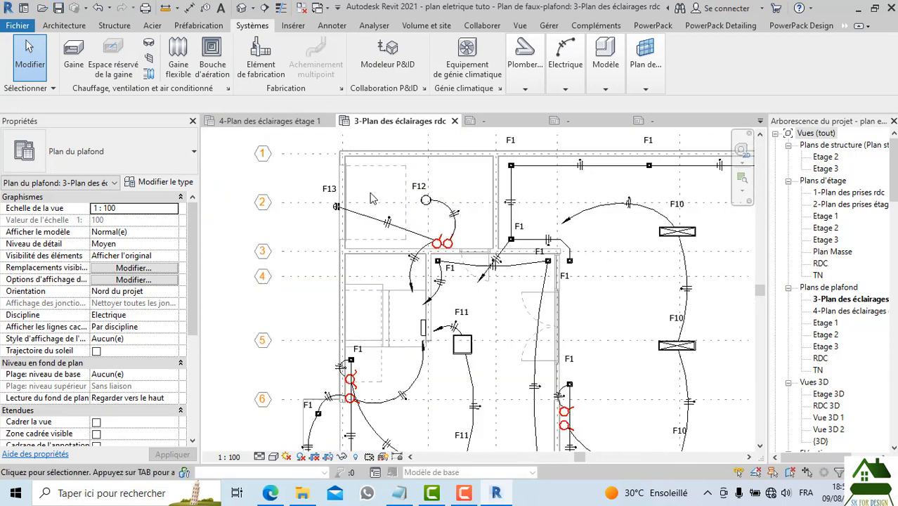
{"action": "scroll", "coordinate": [541, 294], "scroll_direction": "up", "scroll_amount": 2}
{"action": "scroll", "coordinate": [466, 274], "scroll_direction": "down", "scroll_amount": 1}
{"action": "middle_click_drag", "start_coordinate": [499, 297], "coordinate": [448, 282]}
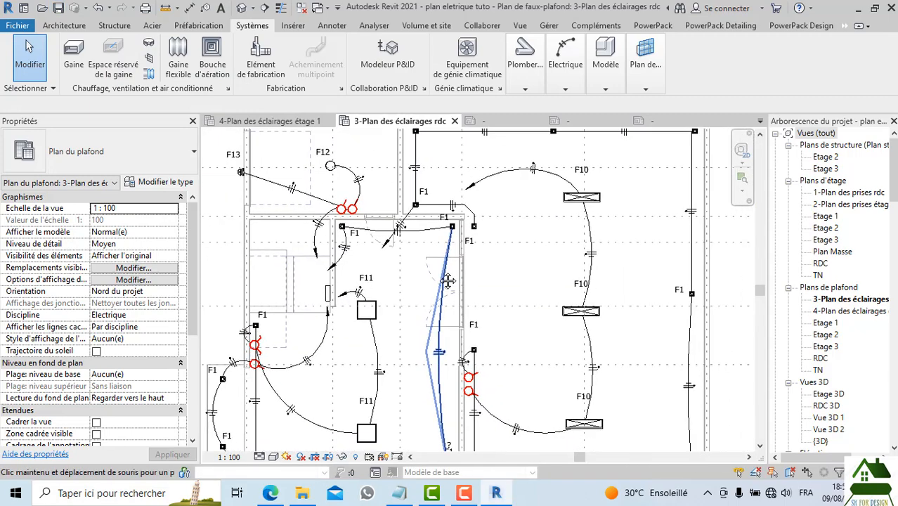
{"action": "scroll", "coordinate": [435, 260], "scroll_direction": "up", "scroll_amount": 1}
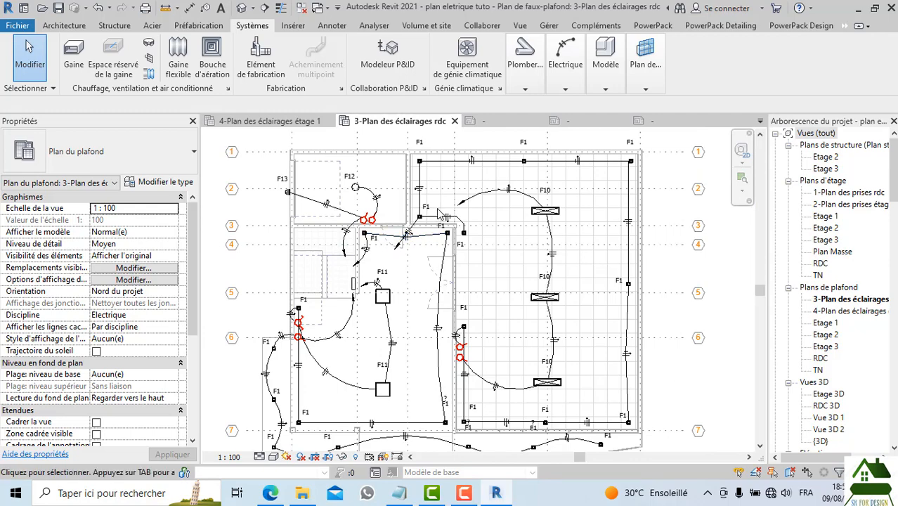
{"action": "scroll", "coordinate": [447, 235], "scroll_direction": "up", "scroll_amount": 1}
{"action": "scroll", "coordinate": [453, 251], "scroll_direction": "down", "scroll_amount": 2}
{"action": "scroll", "coordinate": [474, 242], "scroll_direction": "down", "scroll_amount": 1}
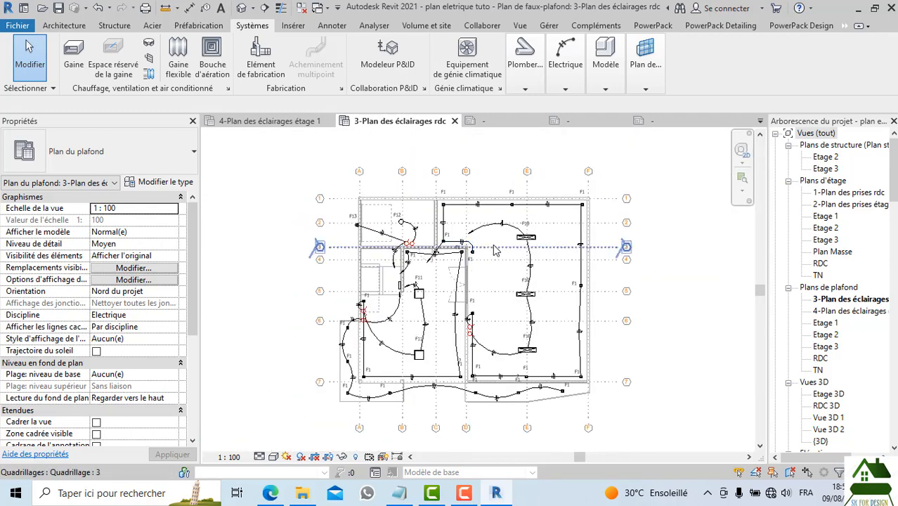
{"action": "scroll", "coordinate": [497, 246], "scroll_direction": "up", "scroll_amount": 2}
{"action": "scroll", "coordinate": [534, 208], "scroll_direction": "down", "scroll_amount": 4}
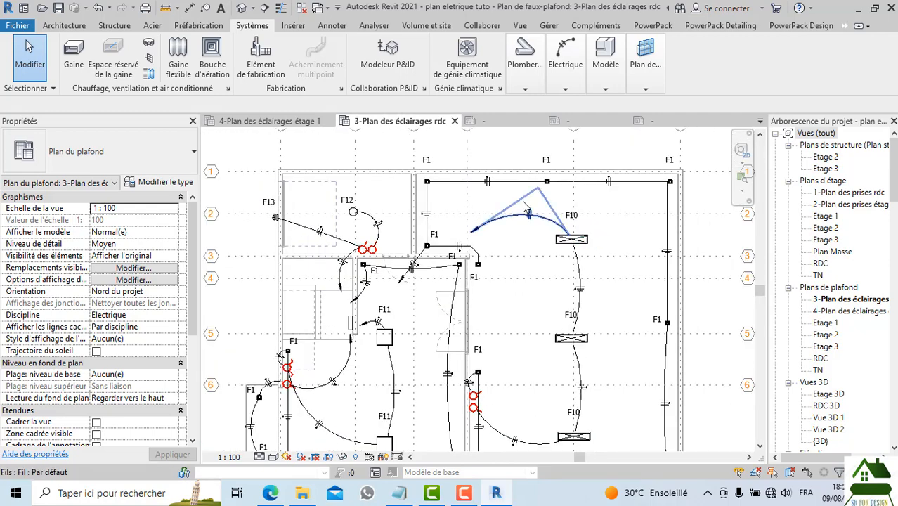
{"action": "scroll", "coordinate": [523, 203], "scroll_direction": "up", "scroll_amount": 1}
{"action": "scroll", "coordinate": [481, 377], "scroll_direction": "up", "scroll_amount": 3}
{"action": "scroll", "coordinate": [482, 376], "scroll_direction": "down", "scroll_amount": 2}
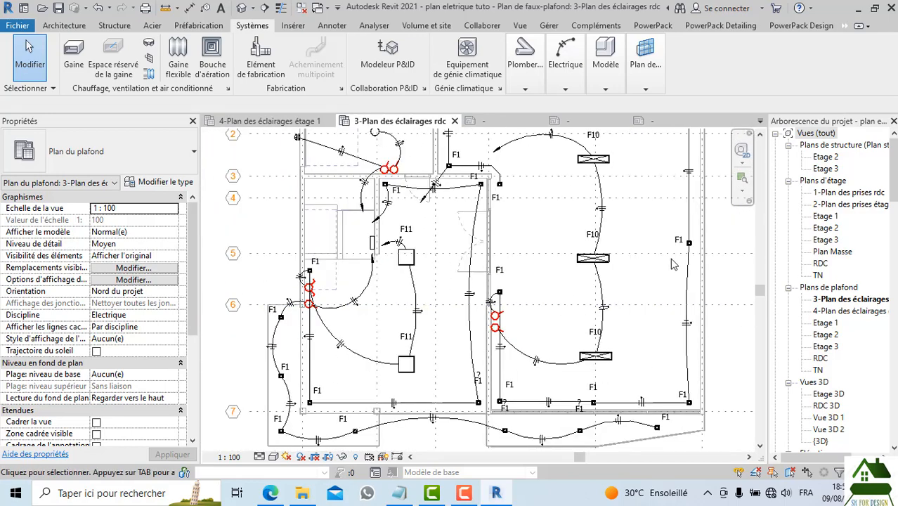
{"action": "key", "text": "z"}
{"action": "key", "text": "f"}
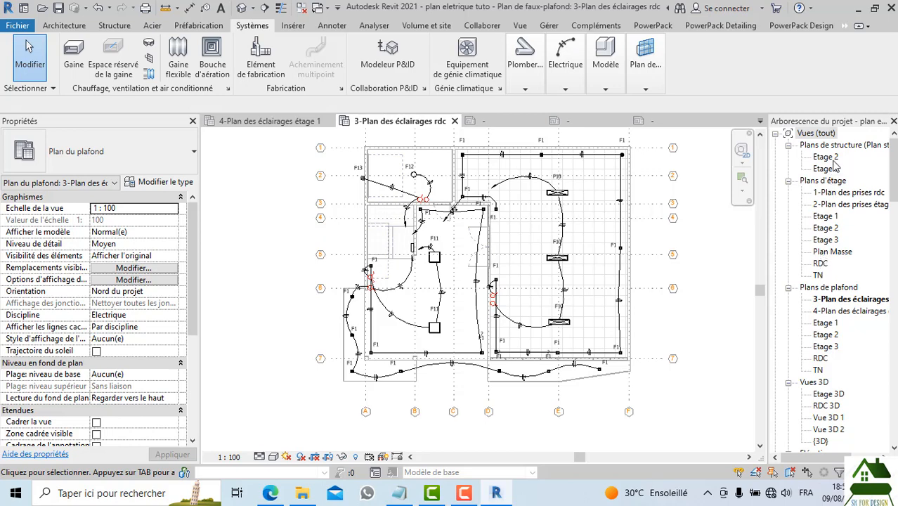
Open the ground-floor socket plan, 1-Plan des prises rdc, and bring the sockets along the ESP-Commerciale walls into view
{"action": "double_click", "coordinate": [848, 192]}
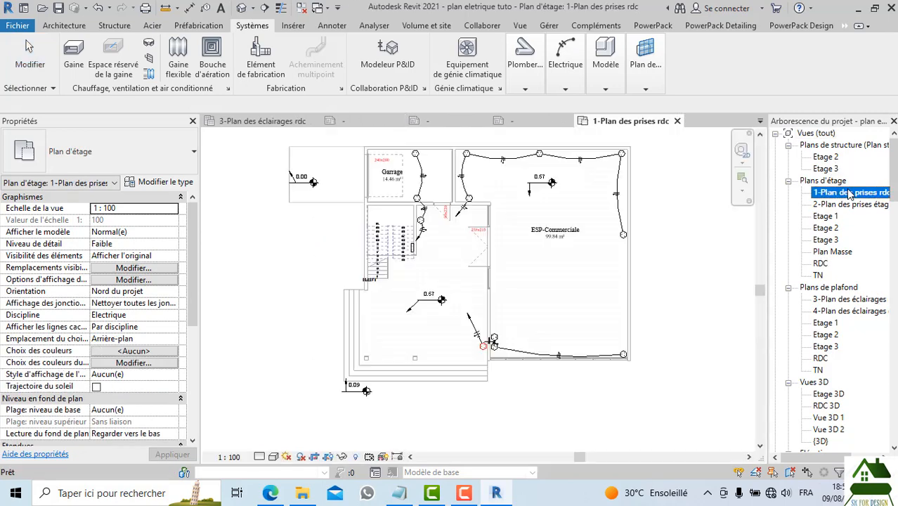
{"action": "scroll", "coordinate": [505, 186], "scroll_direction": "up", "scroll_amount": 3}
{"action": "scroll", "coordinate": [520, 184], "scroll_direction": "down", "scroll_amount": 3}
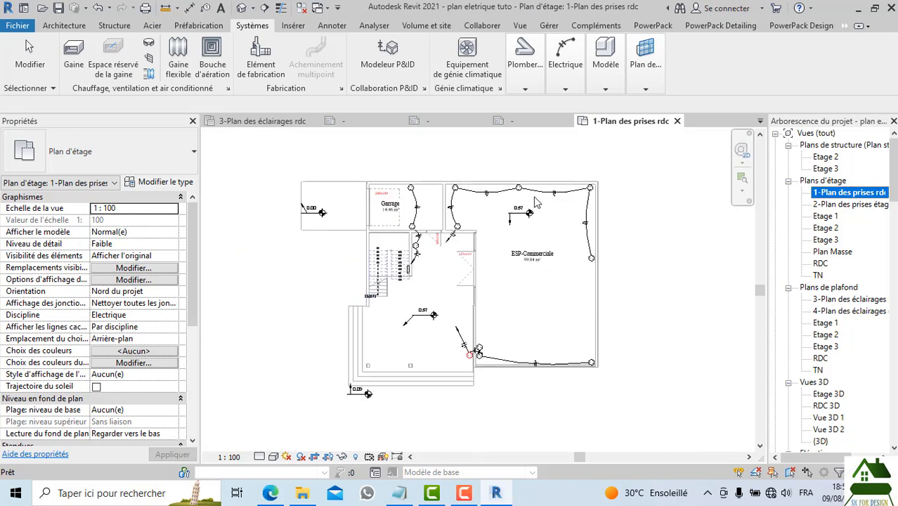
{"action": "scroll", "coordinate": [538, 183], "scroll_direction": "up", "scroll_amount": 1}
{"action": "scroll", "coordinate": [537, 183], "scroll_direction": "up", "scroll_amount": 1}
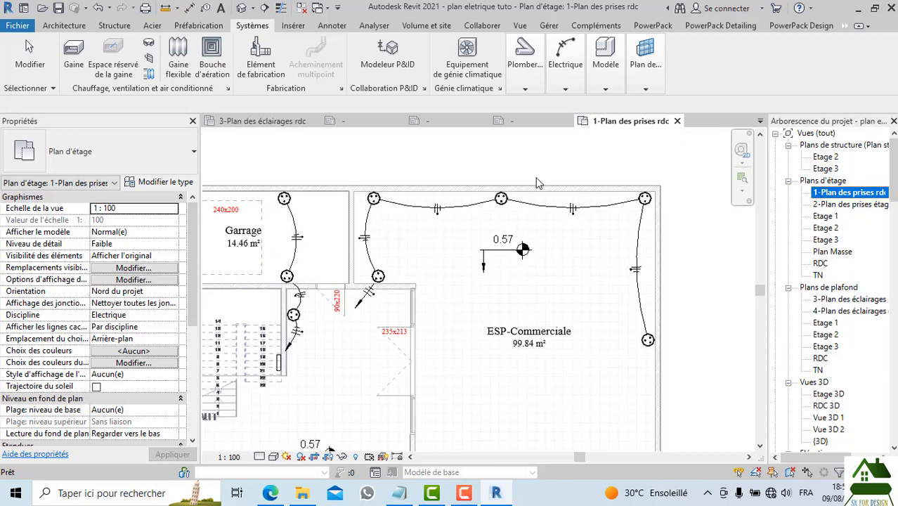
Close the three open tag family sheet views, keeping the lighting and socket plans open
{"action": "left_click", "coordinate": [551, 81]}
{"action": "left_click", "coordinate": [79, 26]}
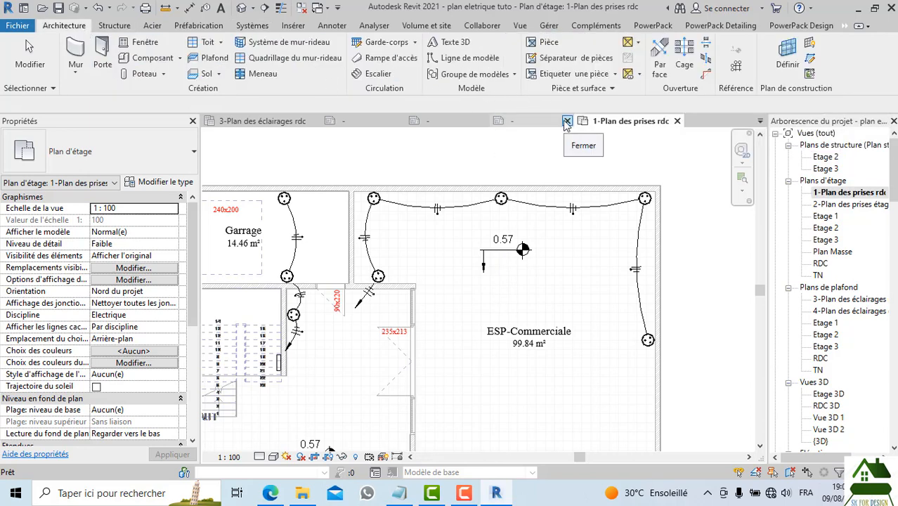
{"action": "left_click", "coordinate": [567, 121]}
{"action": "left_click", "coordinate": [429, 255]}
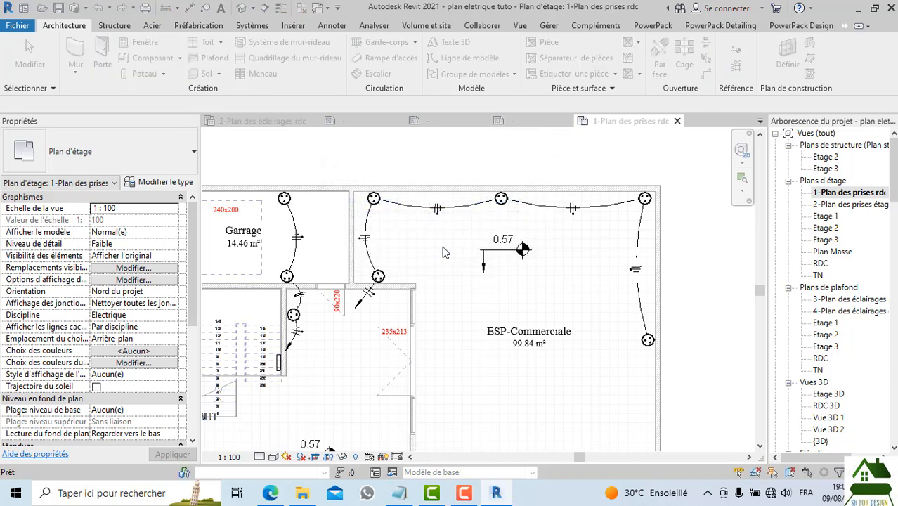
{"action": "left_click", "coordinate": [413, 255]}
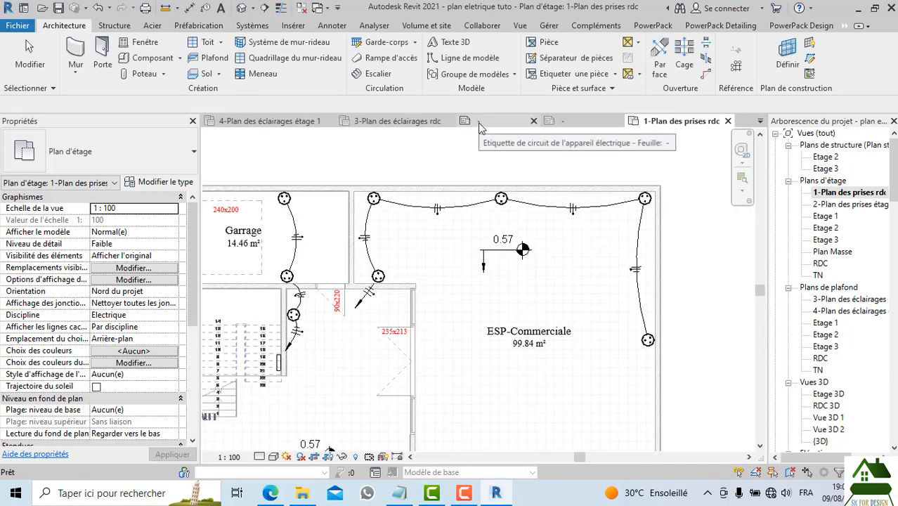
{"action": "left_click", "coordinate": [533, 121]}
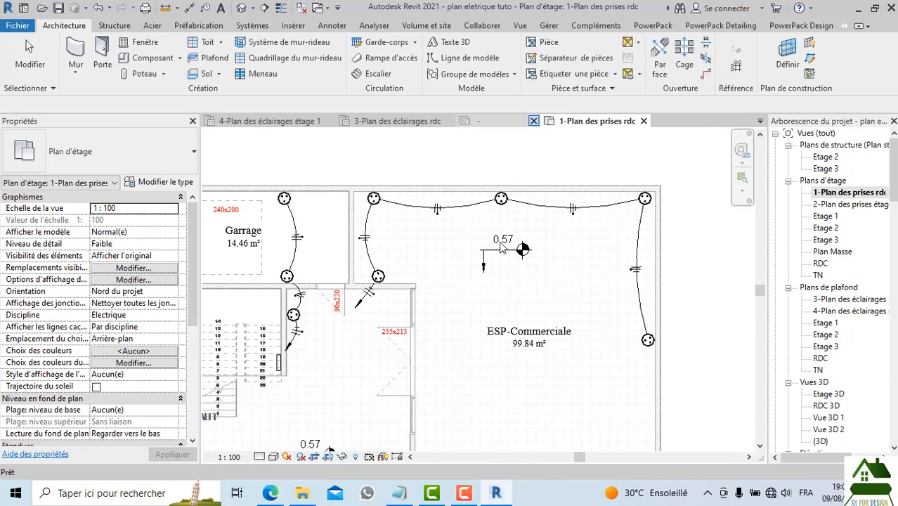
{"action": "left_click", "coordinate": [534, 121]}
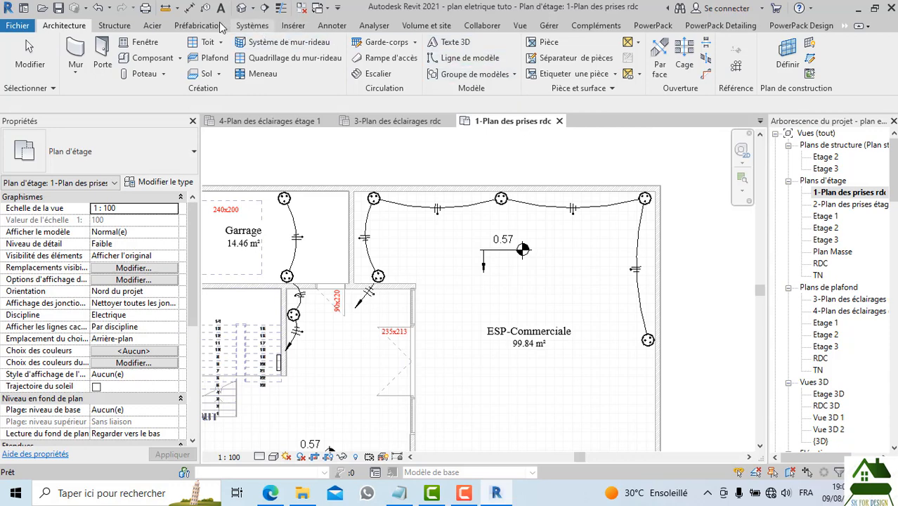
Tag by category the middle socket on the upper wall of ESP-Commerciale, placing the tag above the wall
{"action": "left_click", "coordinate": [329, 26]}
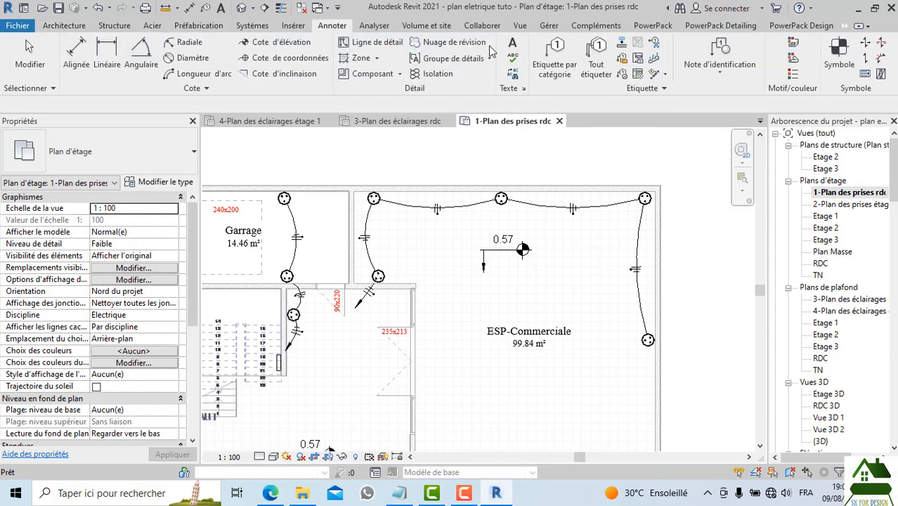
{"action": "left_click", "coordinate": [554, 57]}
{"action": "scroll", "coordinate": [504, 210], "scroll_direction": "up", "scroll_amount": 1}
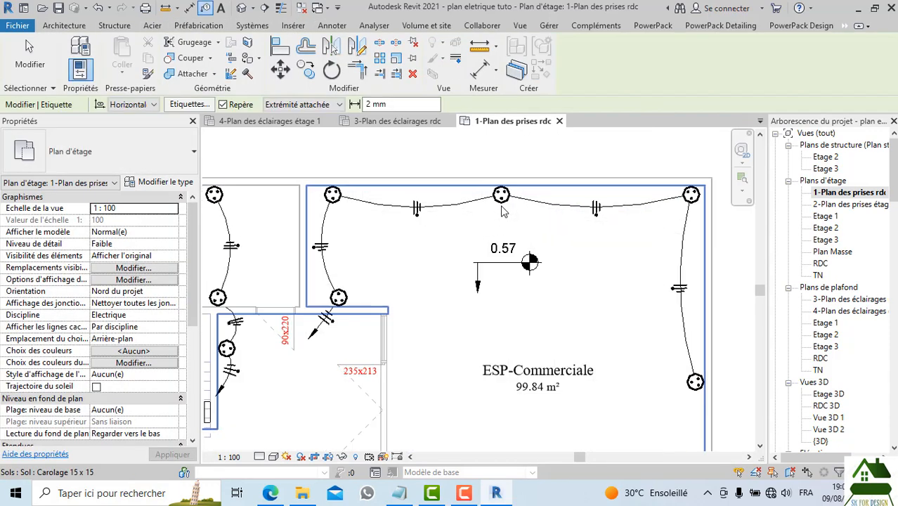
{"action": "scroll", "coordinate": [518, 198], "scroll_direction": "up", "scroll_amount": 2}
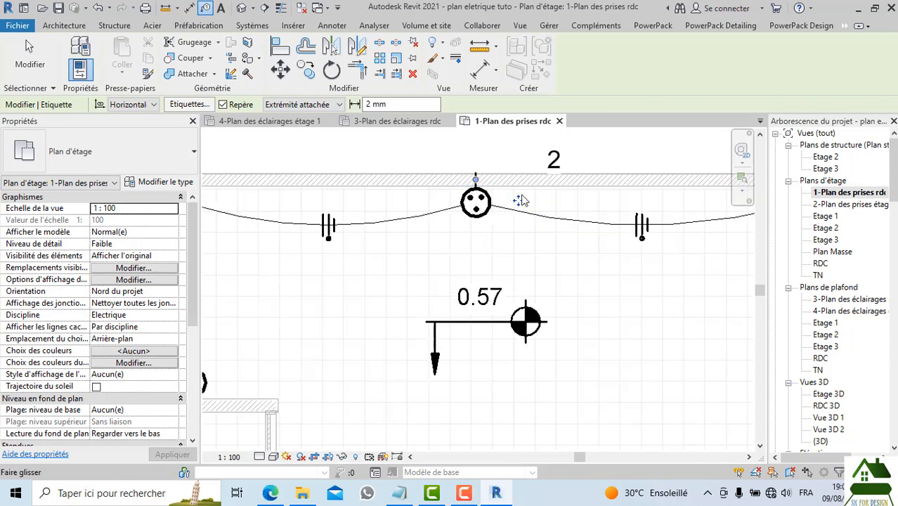
{"action": "middle_click_drag", "start_coordinate": [536, 232], "coordinate": [538, 301]}
{"action": "left_click_drag", "start_coordinate": [521, 267], "coordinate": [477, 214]}
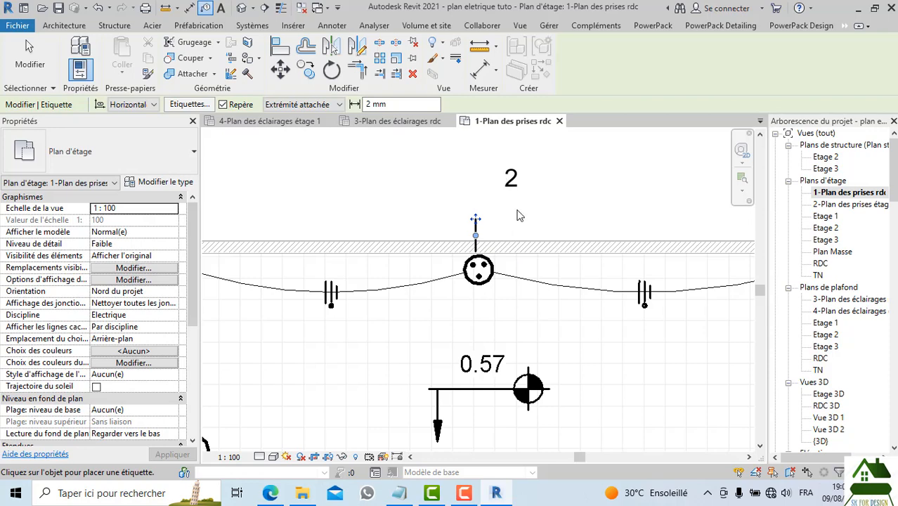
{"action": "key", "text": "Escape"}
Open the placed socket tag's family for editing and add the Marque de type parameter to its label
{"action": "left_click", "coordinate": [511, 178]}
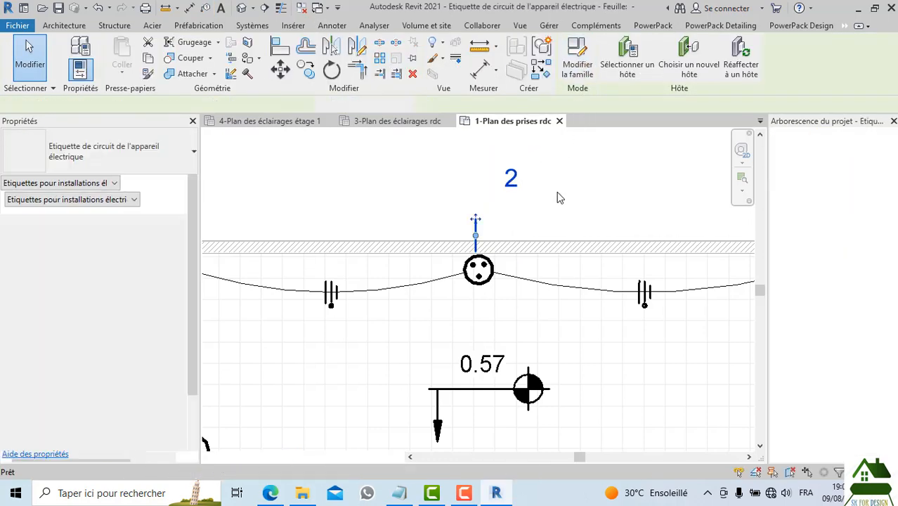
{"action": "left_click", "coordinate": [491, 285]}
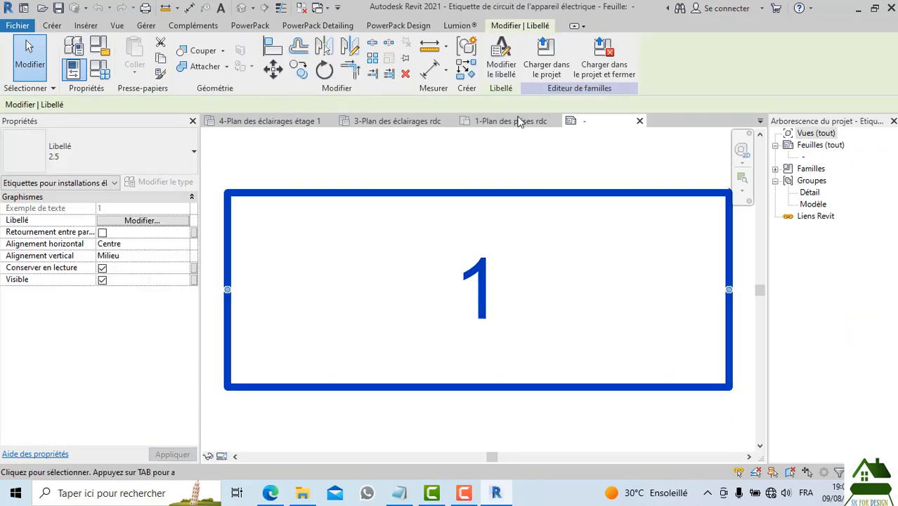
{"action": "left_click", "coordinate": [501, 60]}
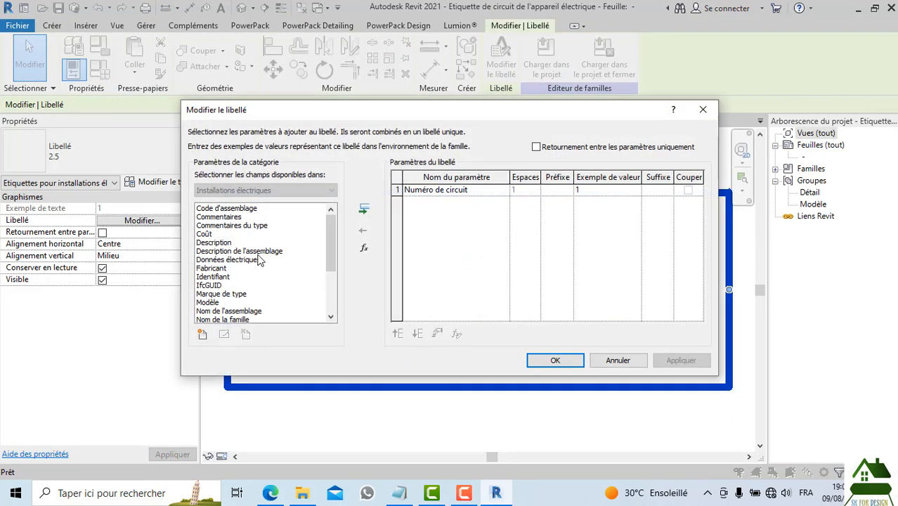
{"action": "scroll", "coordinate": [258, 260], "scroll_direction": "down", "scroll_amount": 3}
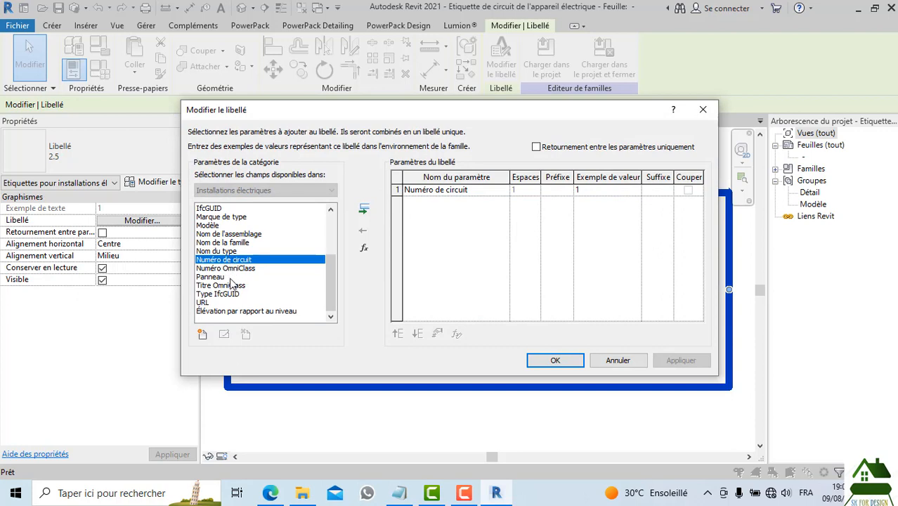
{"action": "left_click", "coordinate": [267, 218]}
{"action": "left_click", "coordinate": [364, 206]}
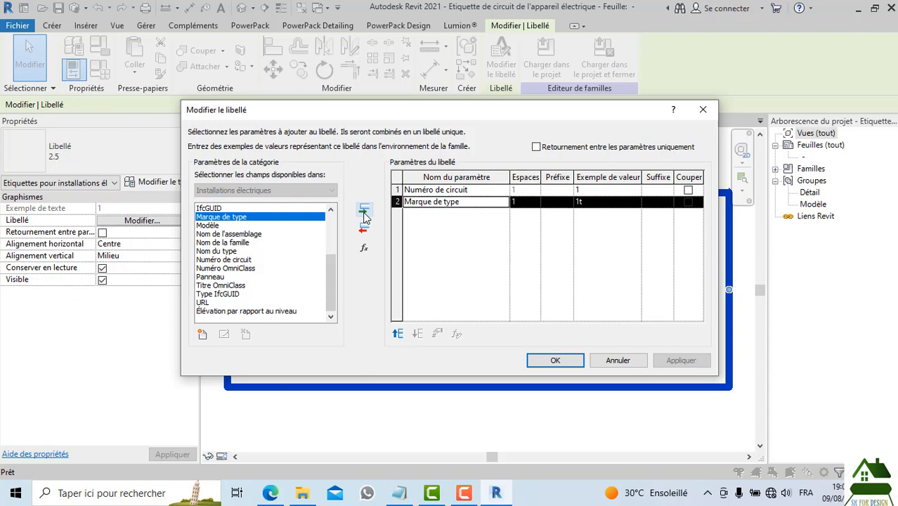
Remove the Numéro de circuit parameter from the tag label and accept the label changes
{"action": "left_click", "coordinate": [398, 190]}
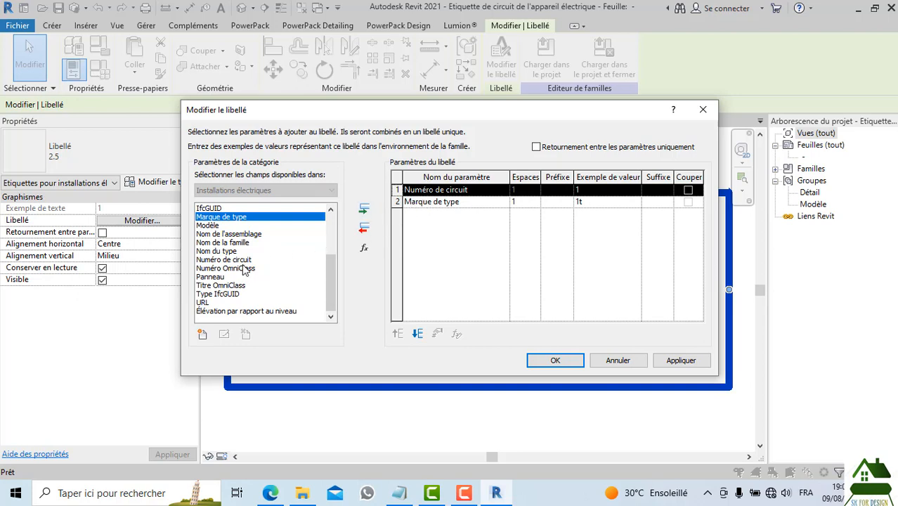
{"action": "left_click", "coordinate": [211, 225]}
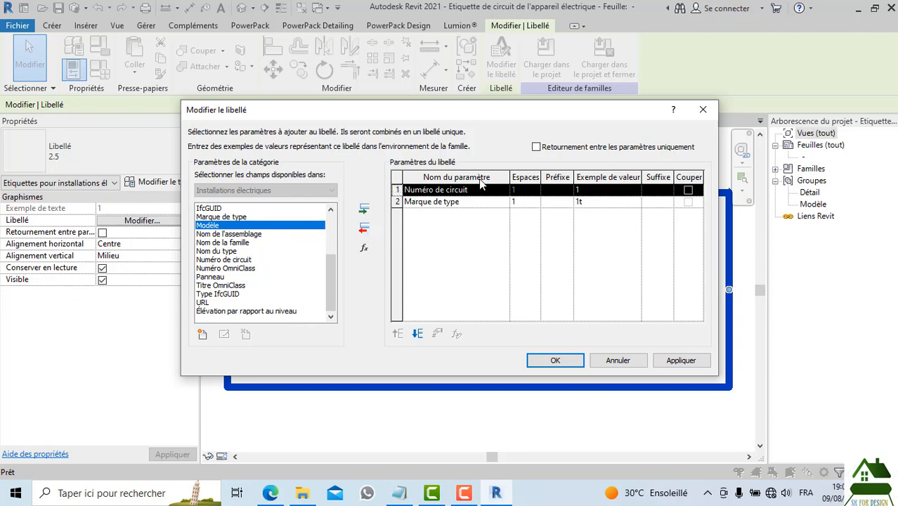
{"action": "scroll", "coordinate": [293, 270], "scroll_direction": "up", "scroll_amount": 1}
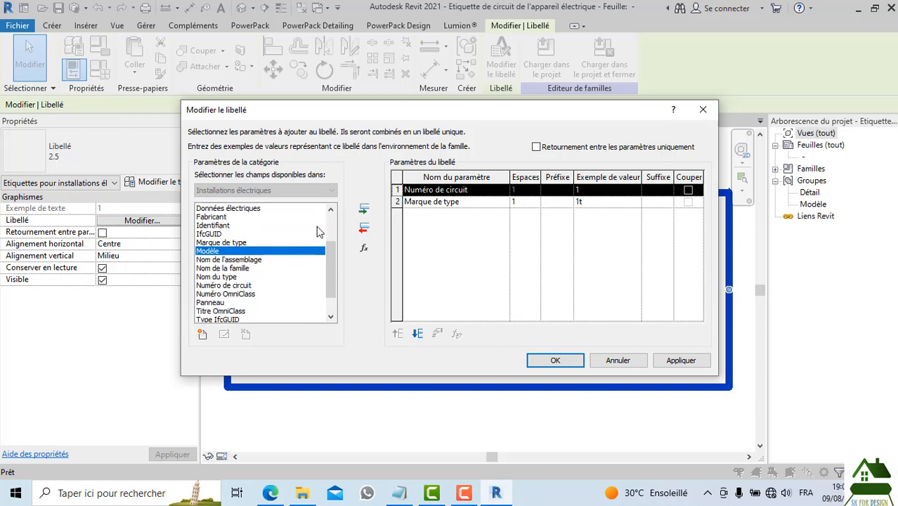
{"action": "scroll", "coordinate": [283, 249], "scroll_direction": "down", "scroll_amount": 1}
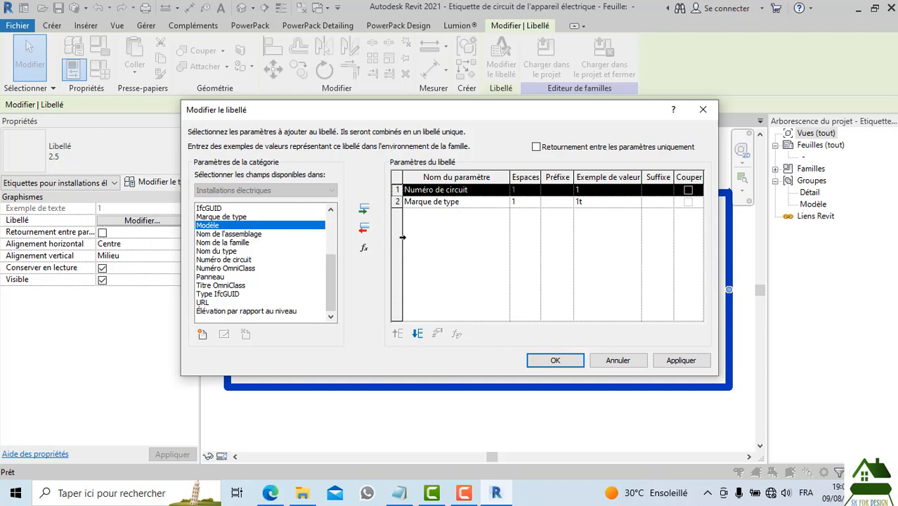
{"action": "left_click", "coordinate": [363, 228]}
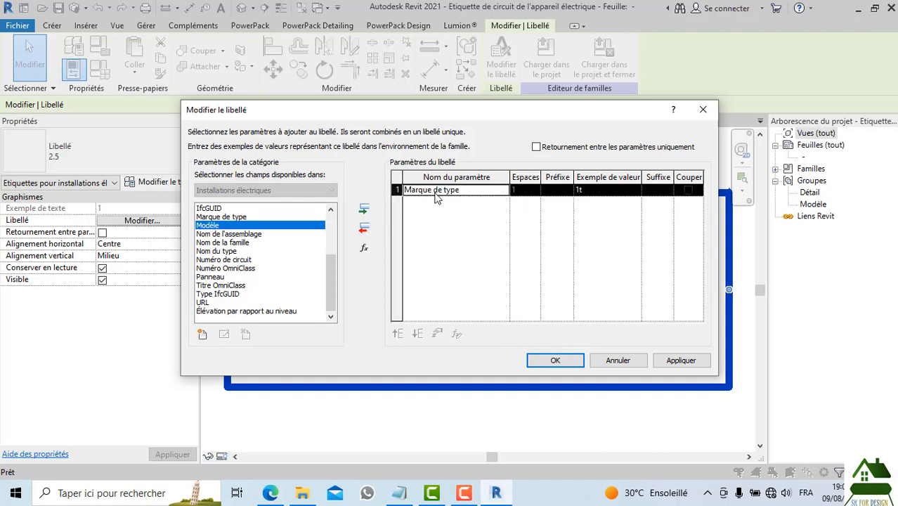
{"action": "left_click", "coordinate": [565, 360]}
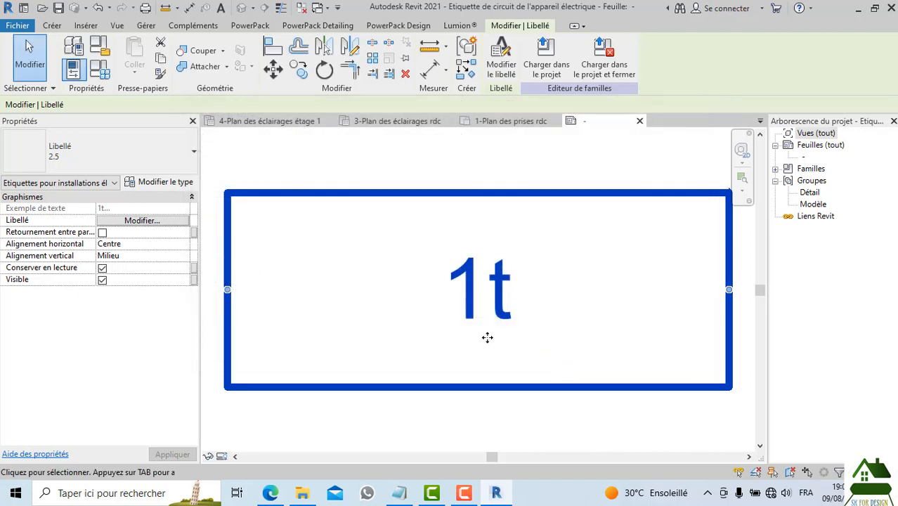
Set the label type's text font to Tahoma and its text size to 2 mm
{"action": "left_click", "coordinate": [184, 156]}
{"action": "left_click", "coordinate": [184, 159]}
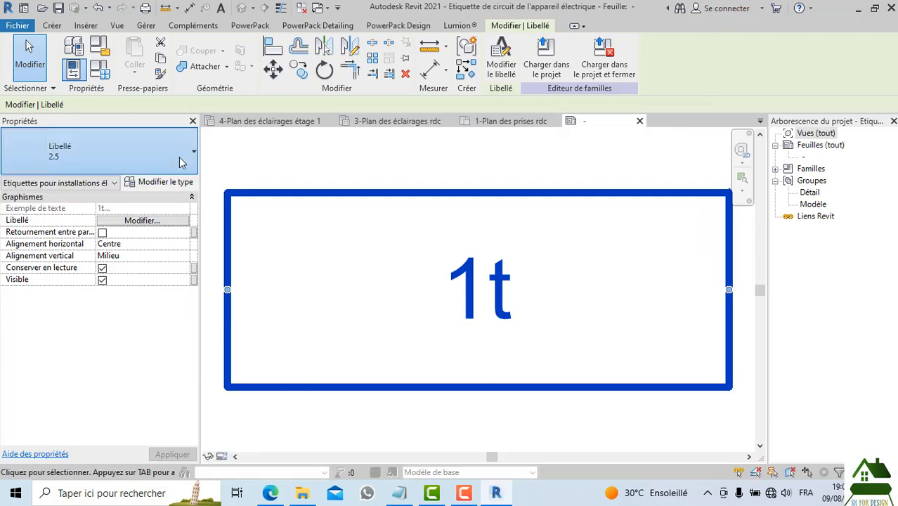
{"action": "left_click", "coordinate": [169, 182]}
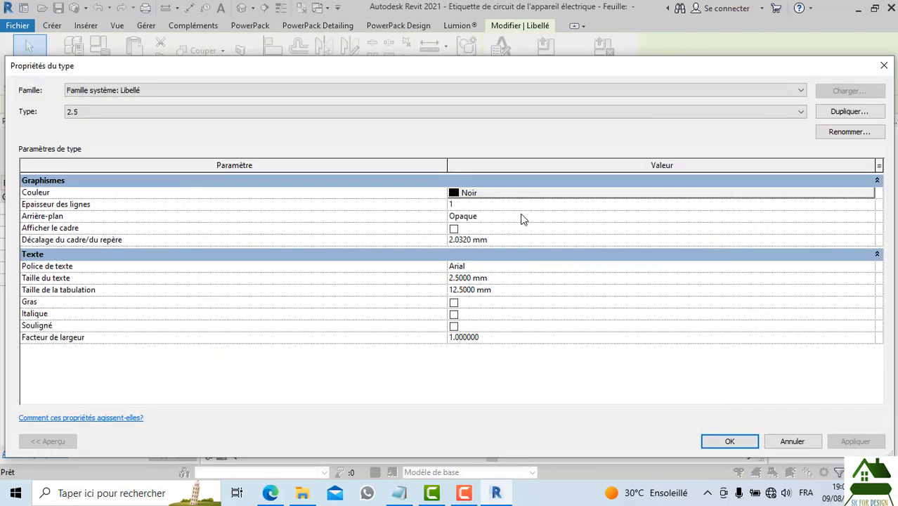
{"action": "left_click", "coordinate": [661, 266]}
{"action": "left_click", "coordinate": [843, 255]}
{"action": "left_click", "coordinate": [877, 254]}
{"action": "left_click", "coordinate": [869, 266]}
{"action": "type", "text": "Tahoma"}
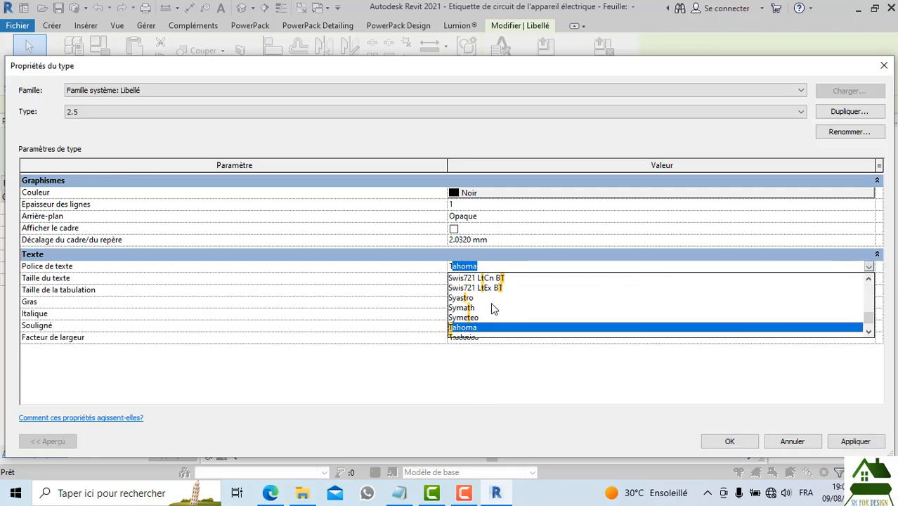
{"action": "left_click", "coordinate": [477, 328]}
{"action": "left_click", "coordinate": [501, 280]}
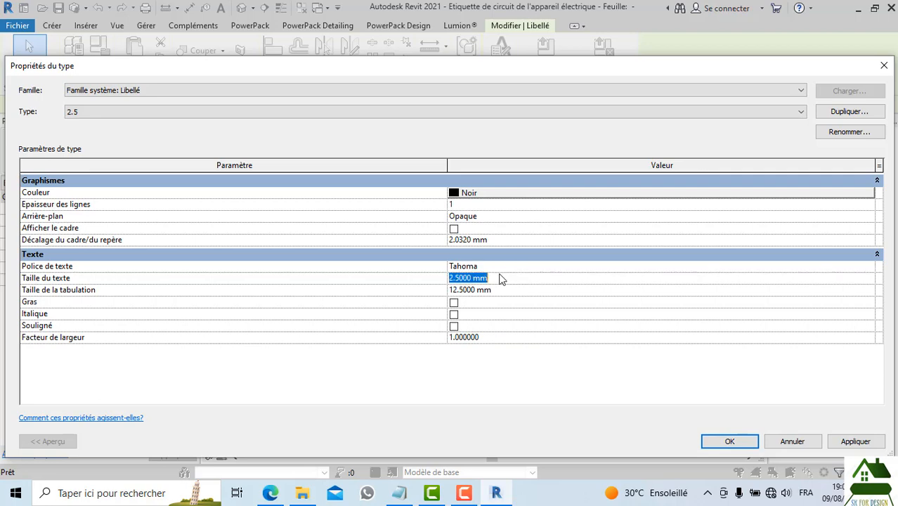
{"action": "type", "text": "4"}
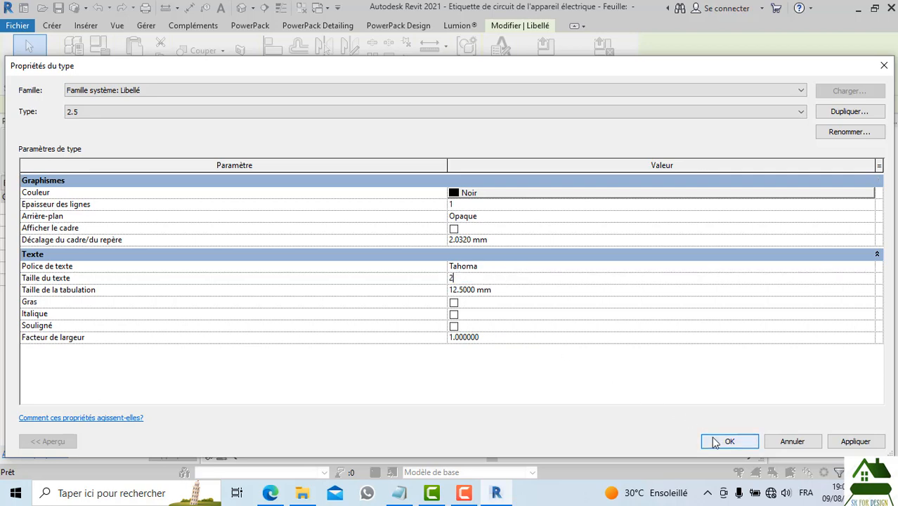
{"action": "left_click", "coordinate": [714, 440]}
{"action": "scroll", "coordinate": [407, 277], "scroll_direction": "down", "scroll_amount": 2}
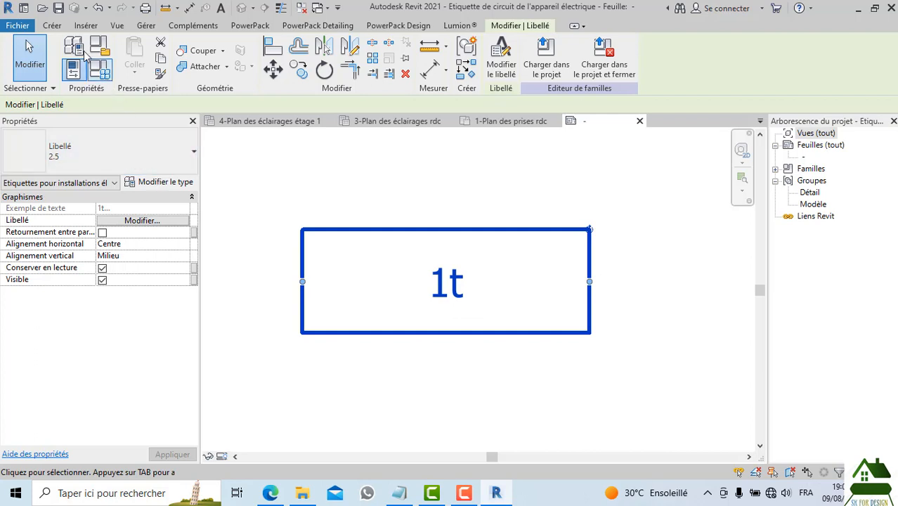
Save the edited tag family in the Electrique folder as Etiquette SAKHO PRISESl'appareil électrique.rfa
{"action": "left_click", "coordinate": [26, 29]}
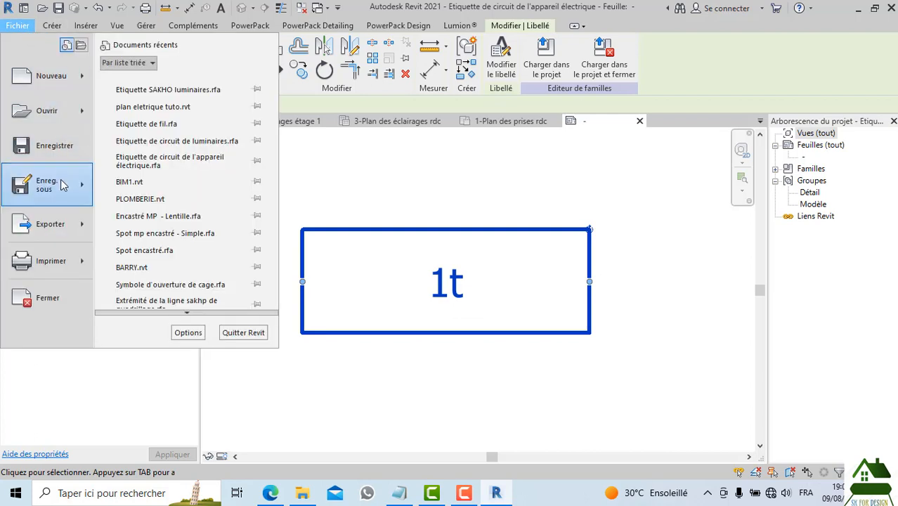
{"action": "mouse_move", "coordinate": [63, 185]}
{"action": "left_click", "coordinate": [116, 187]}
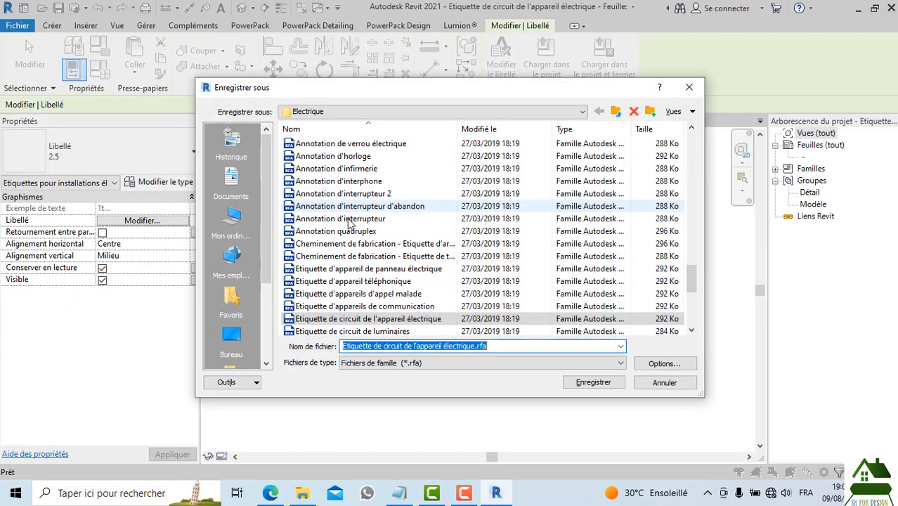
{"action": "left_click", "coordinate": [414, 346]}
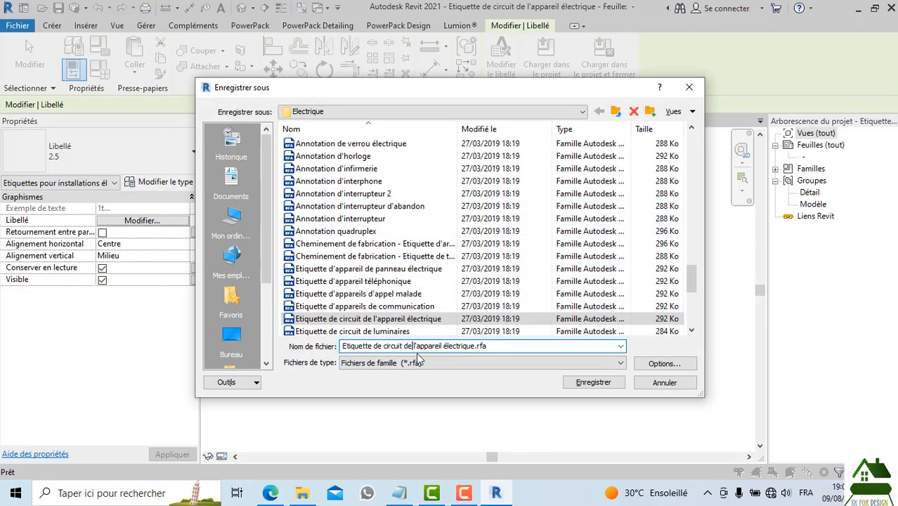
{"action": "left_click_drag", "start_coordinate": [415, 346], "coordinate": [377, 348]}
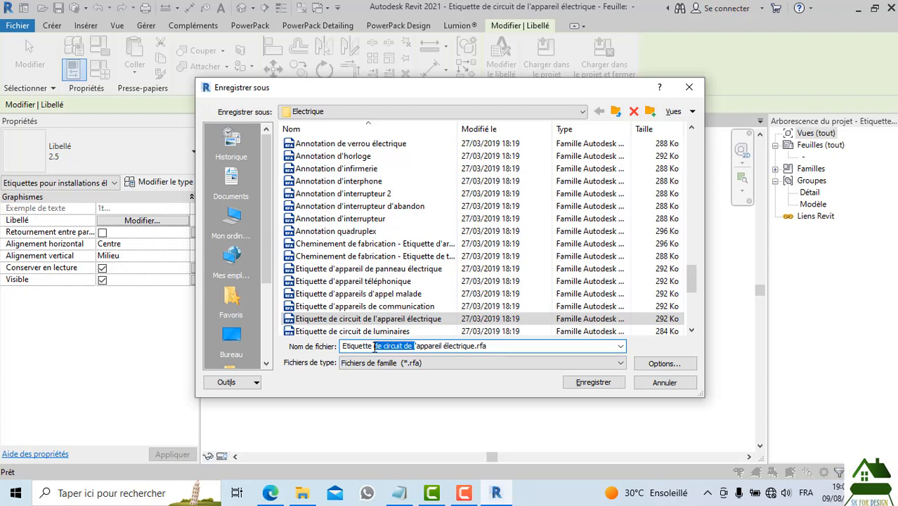
{"action": "type", "text": "SAKHO"}
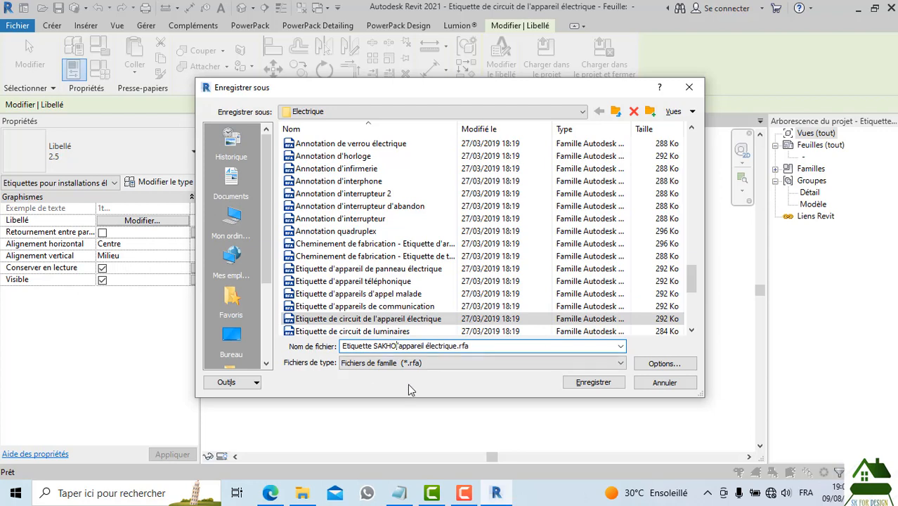
{"action": "type", "text": " PRI"}
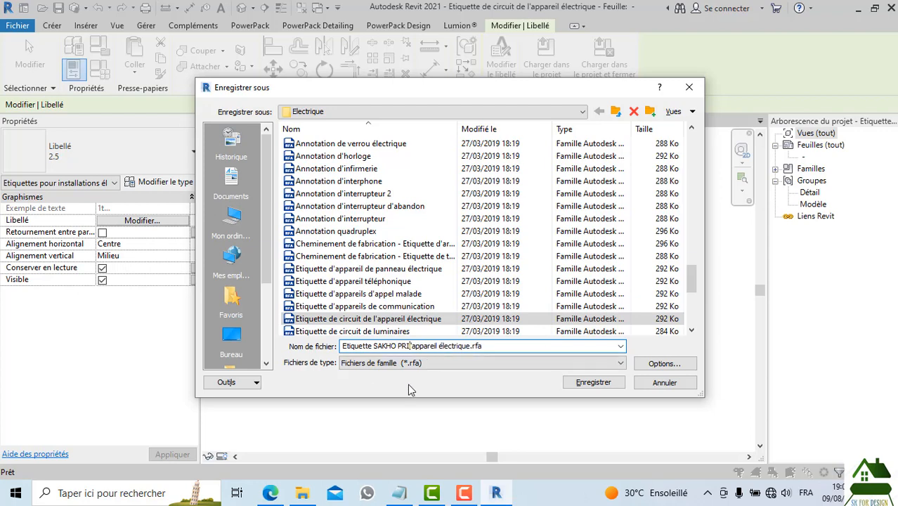
{"action": "type", "text": "SES"}
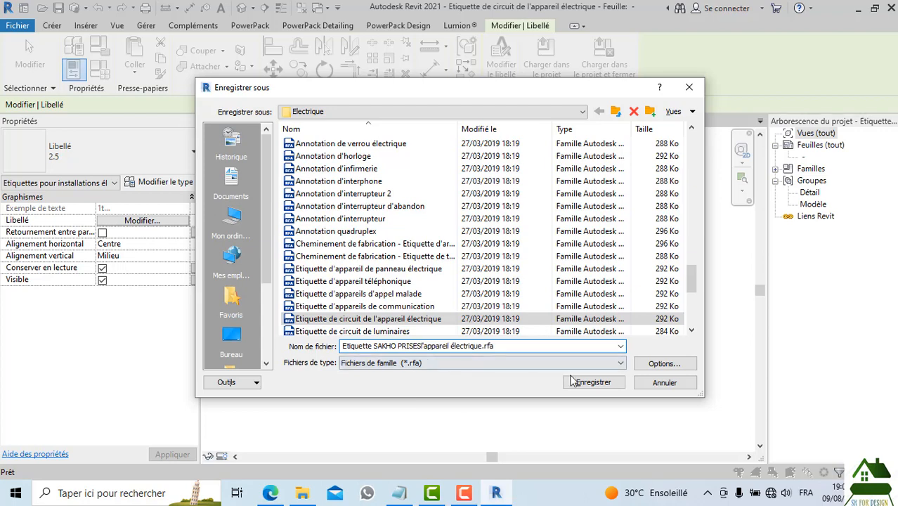
{"action": "left_click", "coordinate": [679, 364]}
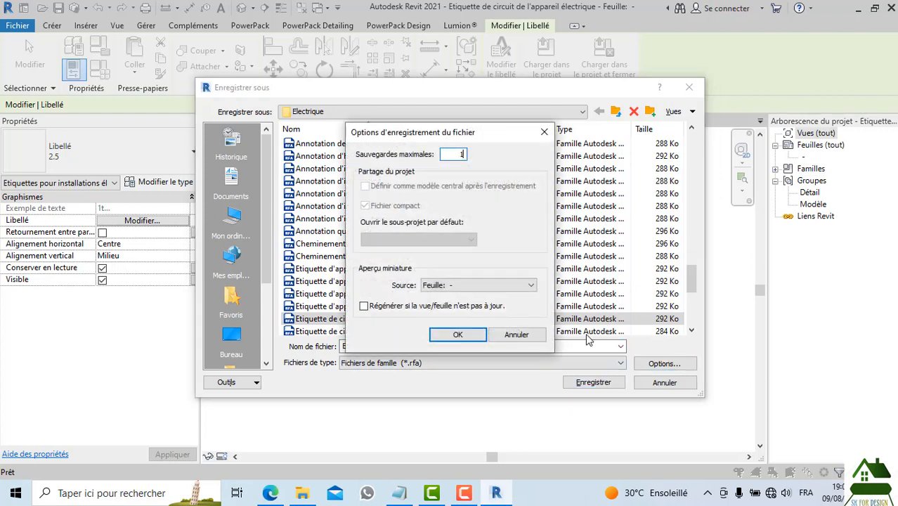
{"action": "left_click", "coordinate": [458, 335]}
{"action": "left_click", "coordinate": [587, 383]}
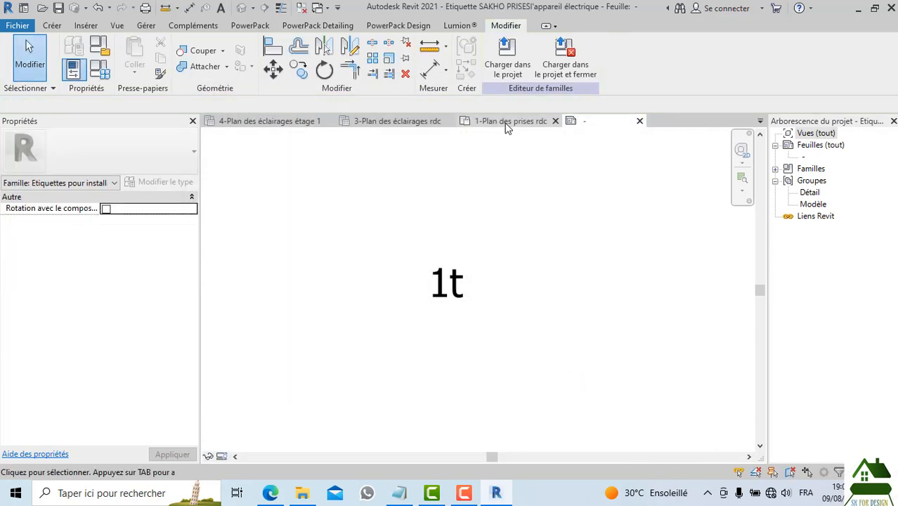
Load the saved socket tag family into the project and leave the tagging command without placing another tag
{"action": "left_click", "coordinate": [507, 57]}
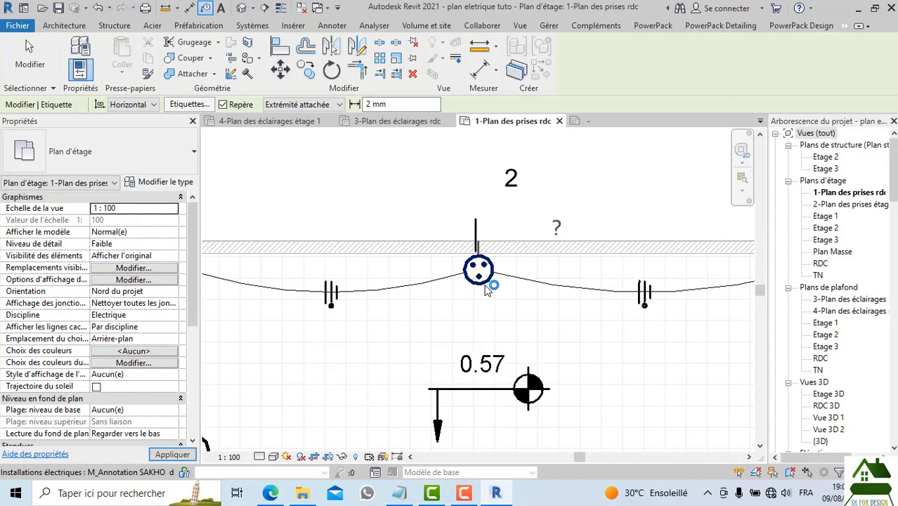
{"action": "scroll", "coordinate": [478, 267], "scroll_direction": "down", "scroll_amount": 2}
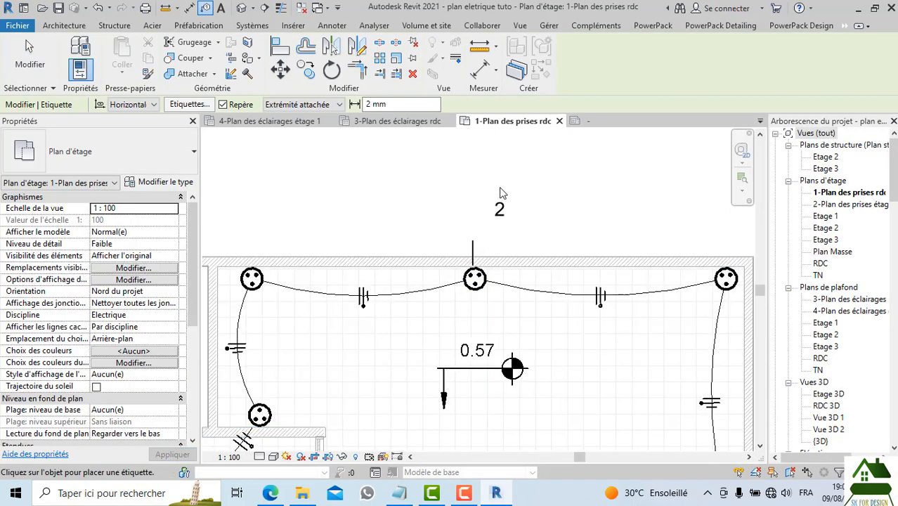
{"action": "scroll", "coordinate": [500, 192], "scroll_direction": "down", "scroll_amount": 2}
{"action": "key", "text": "Escape"}
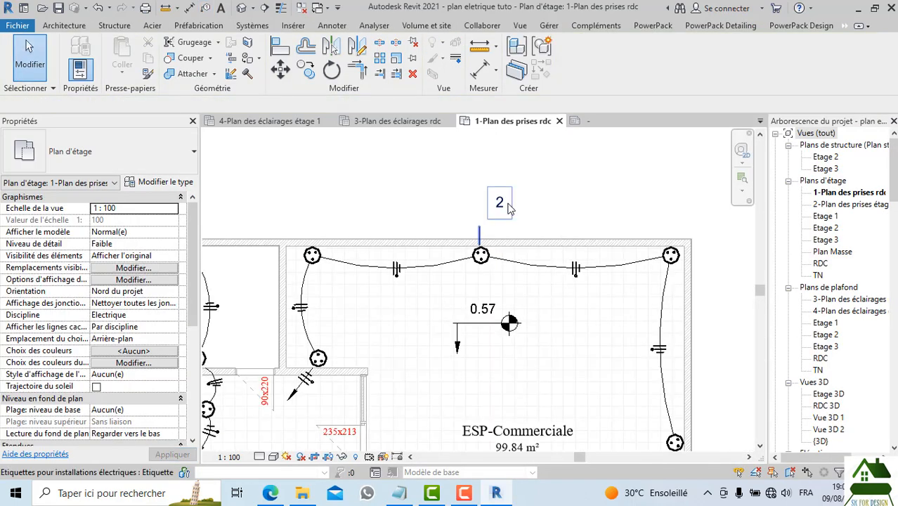
Change the existing socket tag above ESP-Commerciale to the type Etiquette SAKHO PRISESl'appareil électrique
{"action": "left_click", "coordinate": [506, 211]}
{"action": "left_click", "coordinate": [155, 160]}
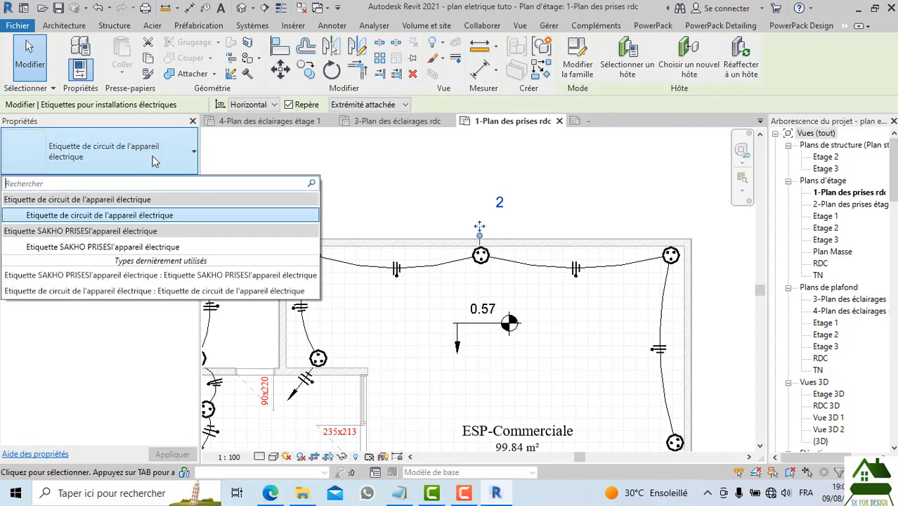
{"action": "left_click", "coordinate": [142, 247]}
{"action": "left_click", "coordinate": [464, 211]}
{"action": "scroll", "coordinate": [465, 212], "scroll_direction": "down", "scroll_amount": 2}
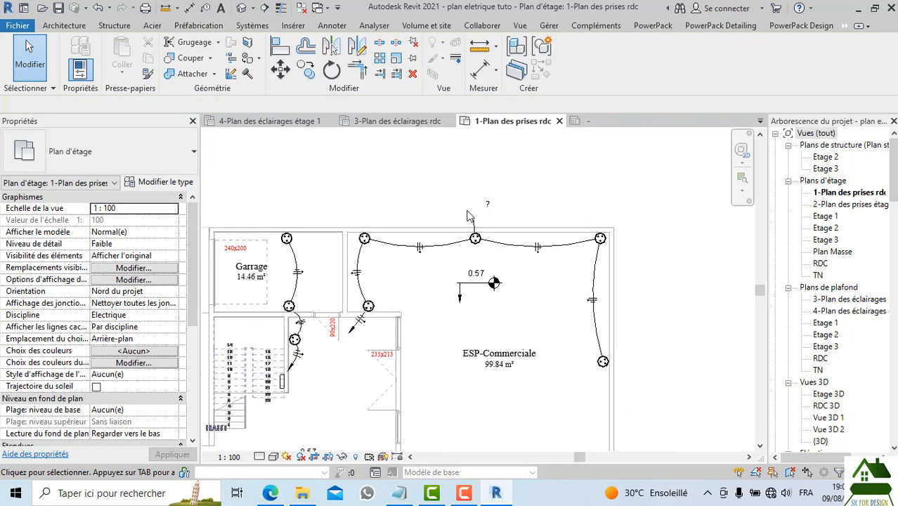
{"action": "scroll", "coordinate": [470, 220], "scroll_direction": "up", "scroll_amount": 2}
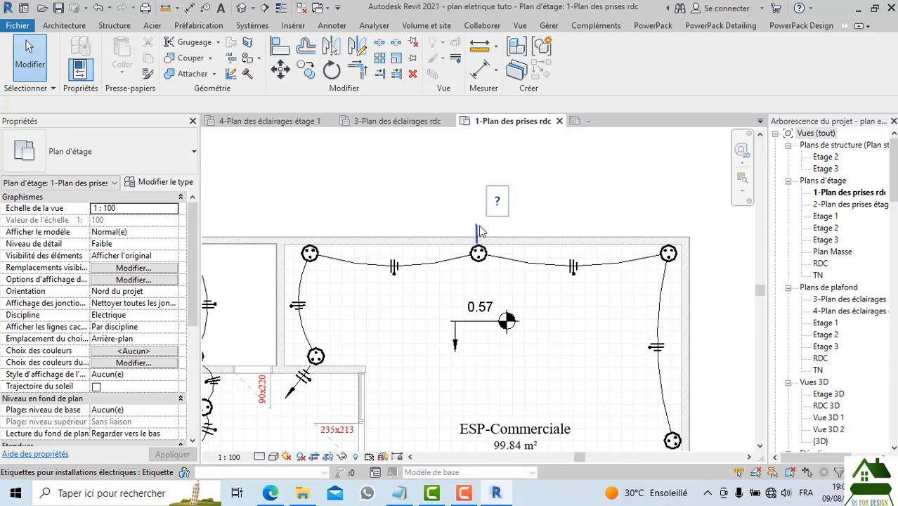
{"action": "left_click", "coordinate": [480, 232]}
{"action": "left_click", "coordinate": [491, 173]}
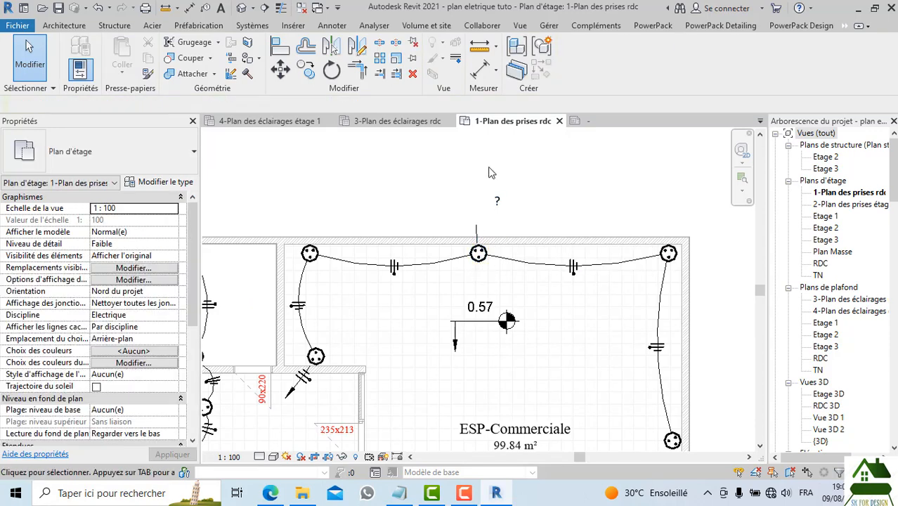
Tag all untagged electrical fixtures in the current view with Etiquette SAKHO PRISESl'appareil électrique, with leaders enabled
{"action": "left_click", "coordinate": [332, 25]}
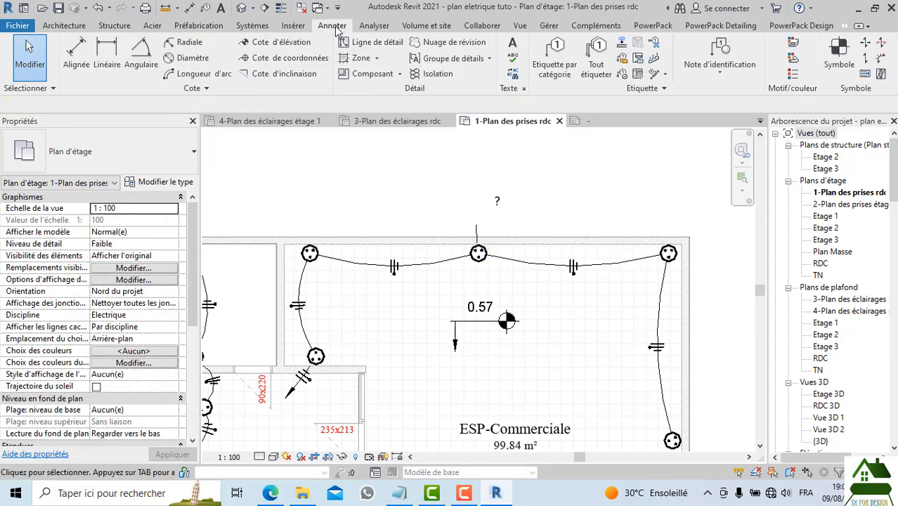
{"action": "left_click", "coordinate": [596, 66]}
{"action": "scroll", "coordinate": [393, 278], "scroll_direction": "down", "scroll_amount": 5}
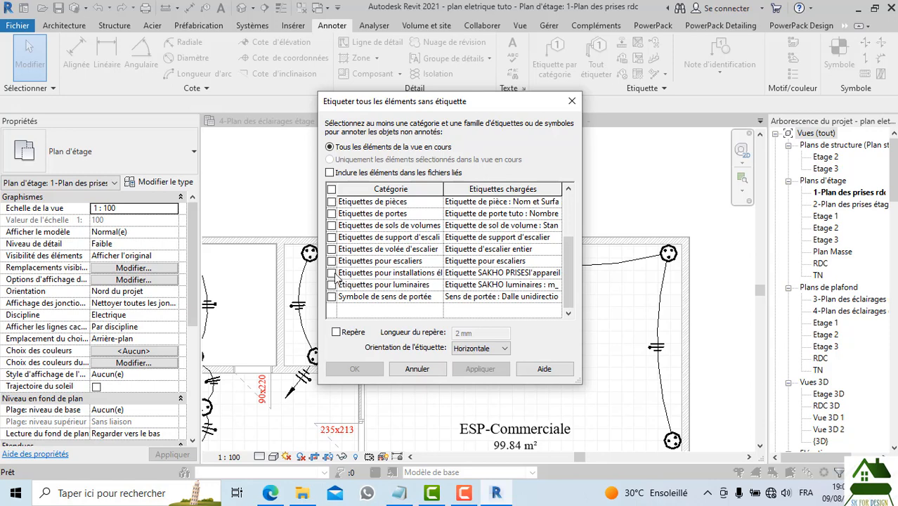
{"action": "left_click", "coordinate": [332, 273]}
{"action": "left_click", "coordinate": [543, 276]}
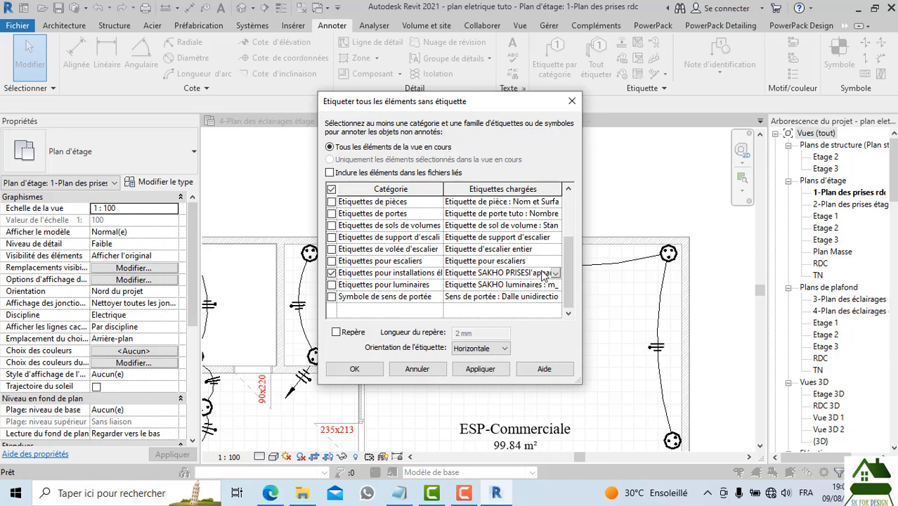
{"action": "left_click", "coordinate": [556, 273]}
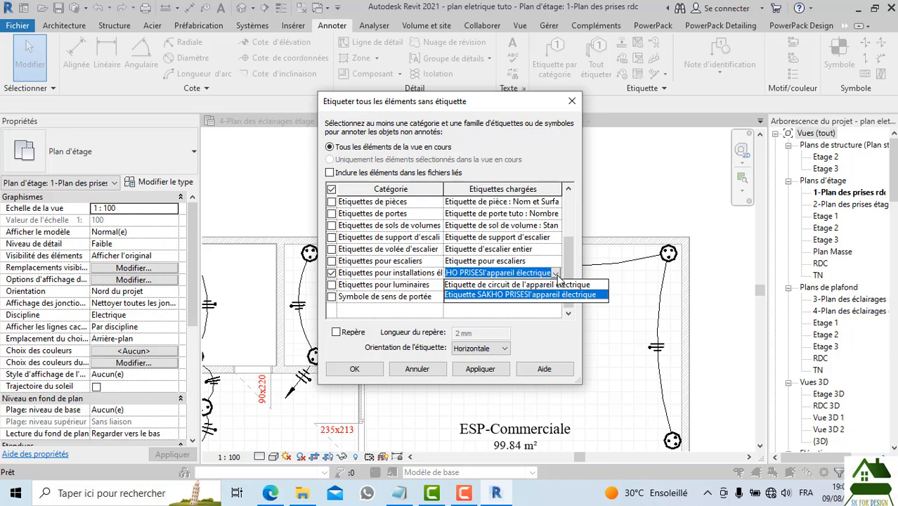
{"action": "left_click", "coordinate": [557, 275]}
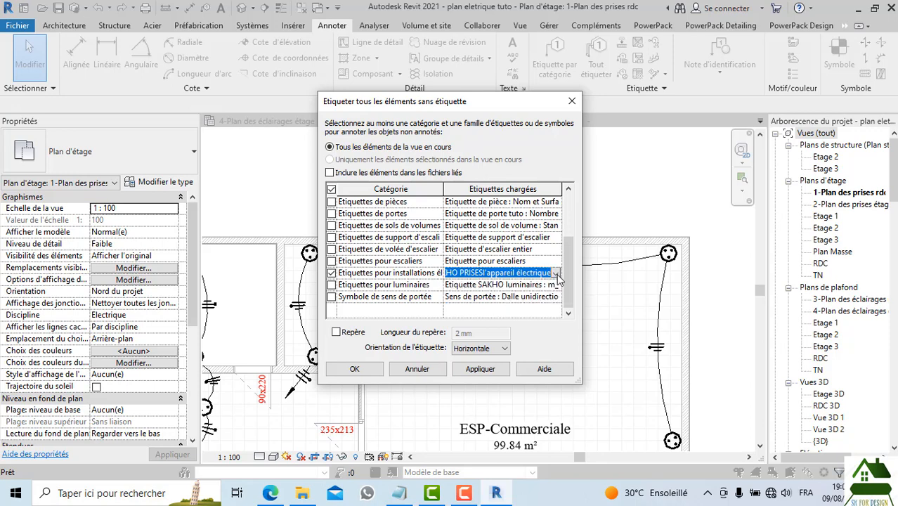
{"action": "left_click", "coordinate": [336, 332]}
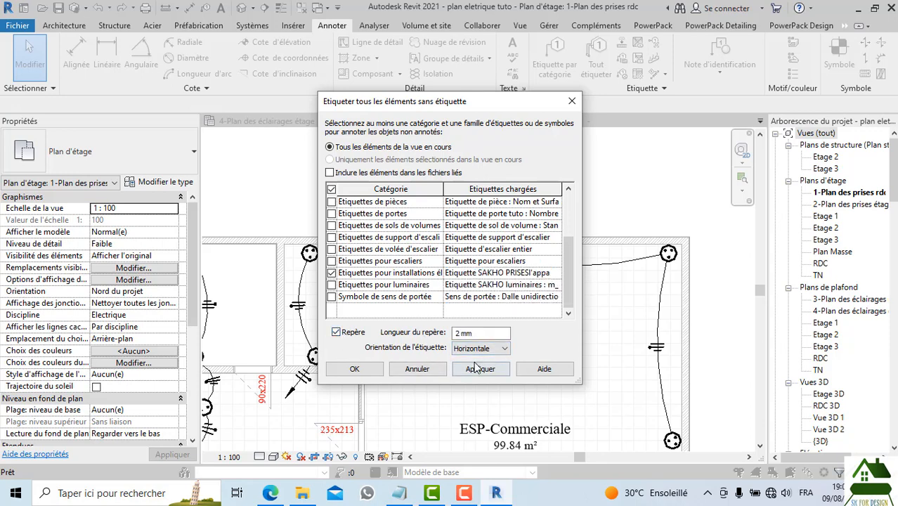
{"action": "left_click", "coordinate": [478, 368]}
{"action": "left_click", "coordinate": [356, 369]}
{"action": "scroll", "coordinate": [436, 308], "scroll_direction": "down", "scroll_amount": 2}
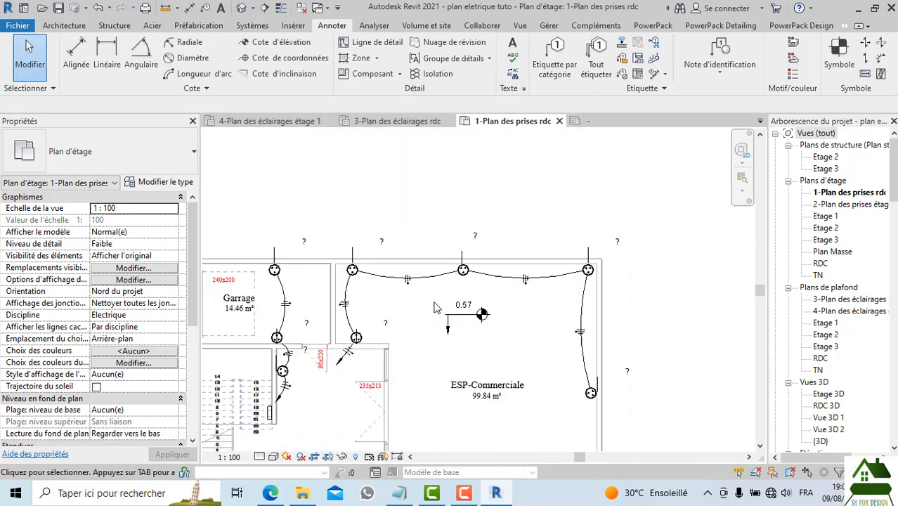
Set the type mark of the M_Annotation SAKHO de prise - 220 V socket's Standard type to P10
{"action": "scroll", "coordinate": [436, 307], "scroll_direction": "up", "scroll_amount": 3}
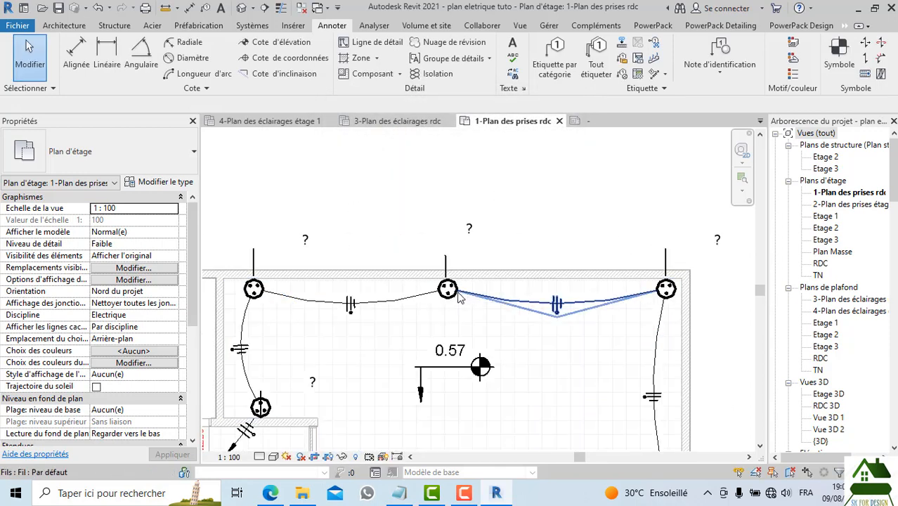
{"action": "left_click", "coordinate": [441, 304]}
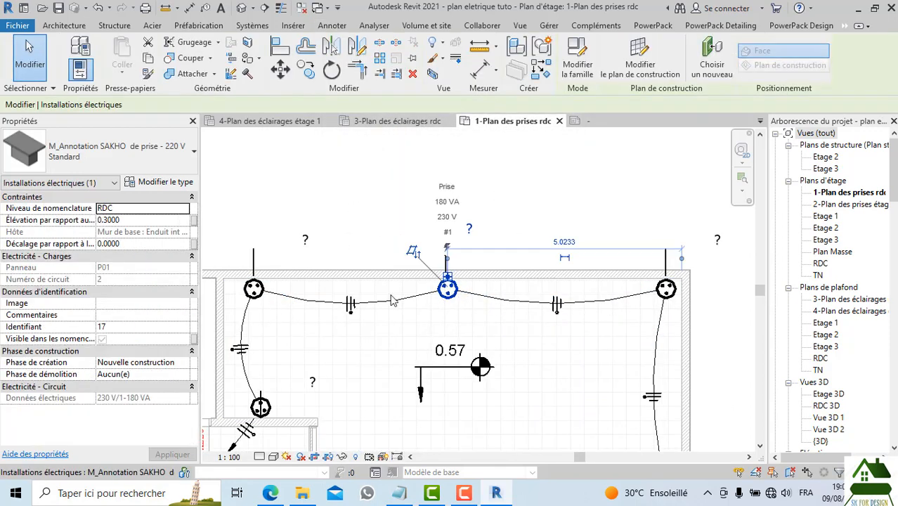
{"action": "left_click", "coordinate": [159, 183]}
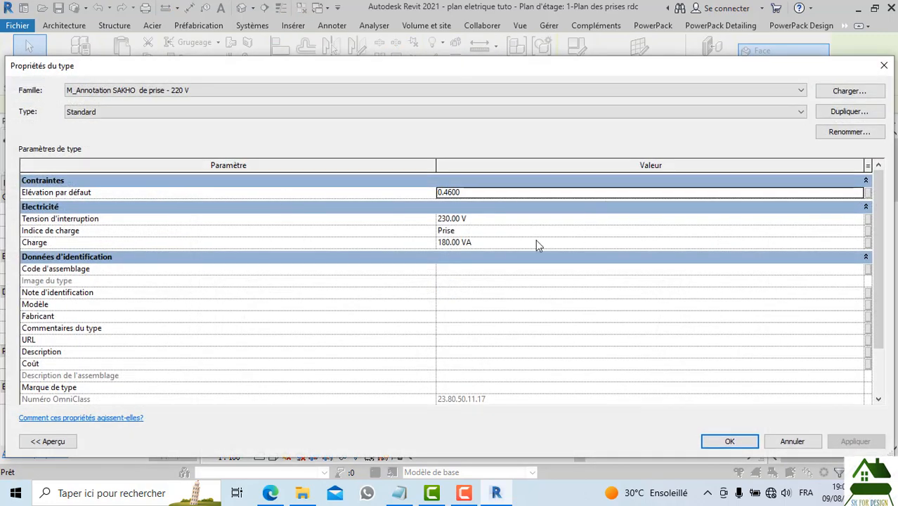
{"action": "left_click", "coordinate": [468, 388]}
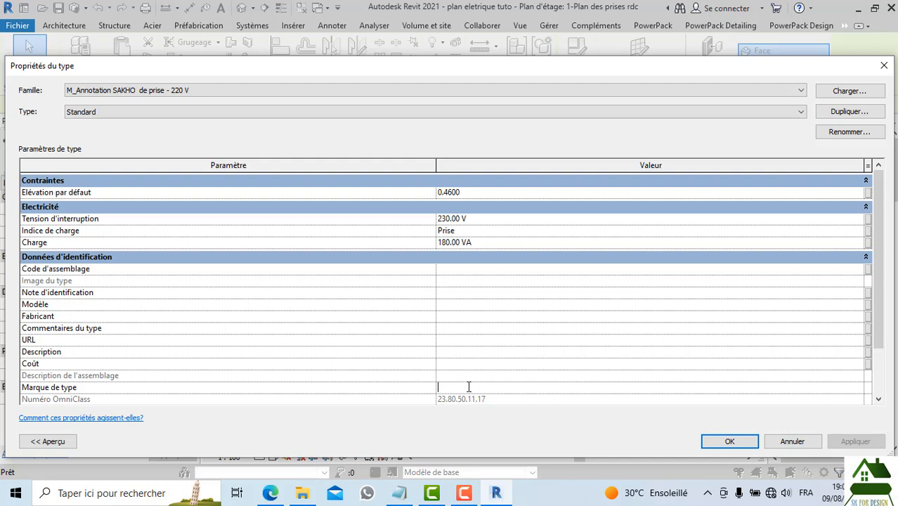
{"action": "type", "text": "P10"}
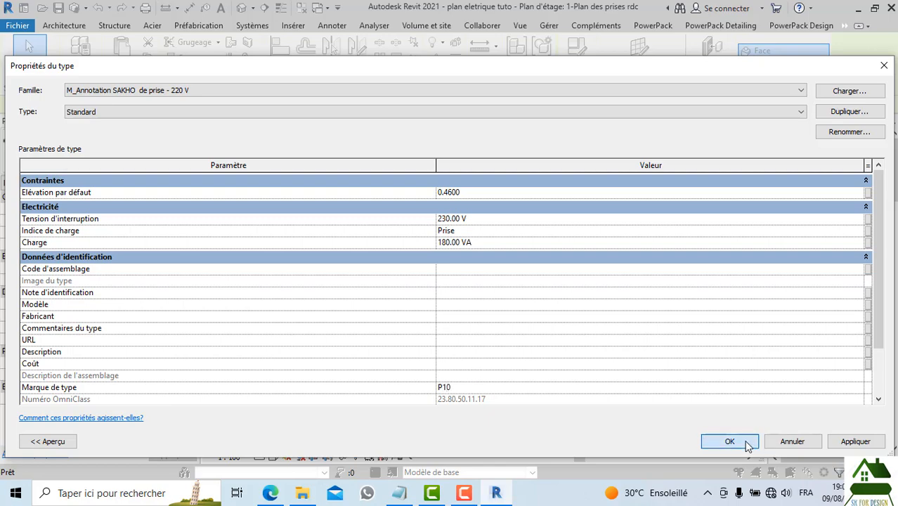
{"action": "left_click", "coordinate": [720, 441]}
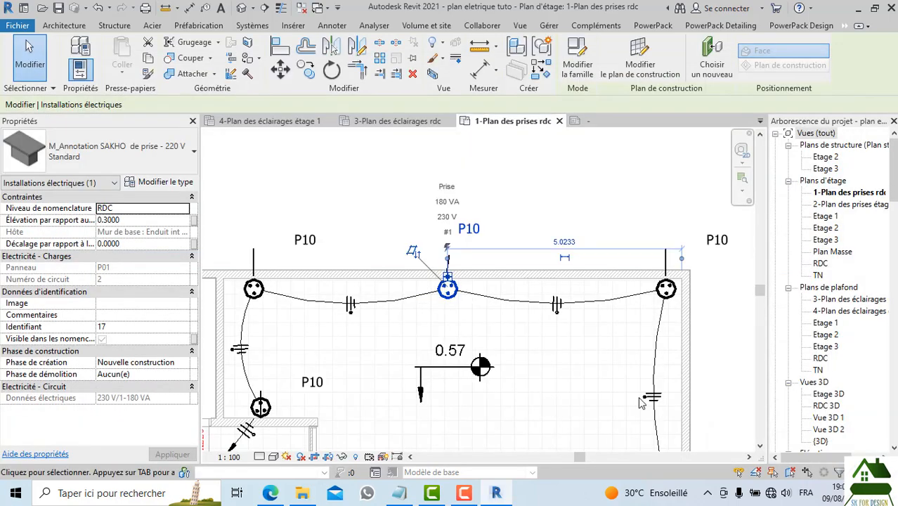
{"action": "left_click", "coordinate": [555, 384]}
{"action": "left_click", "coordinate": [464, 232]}
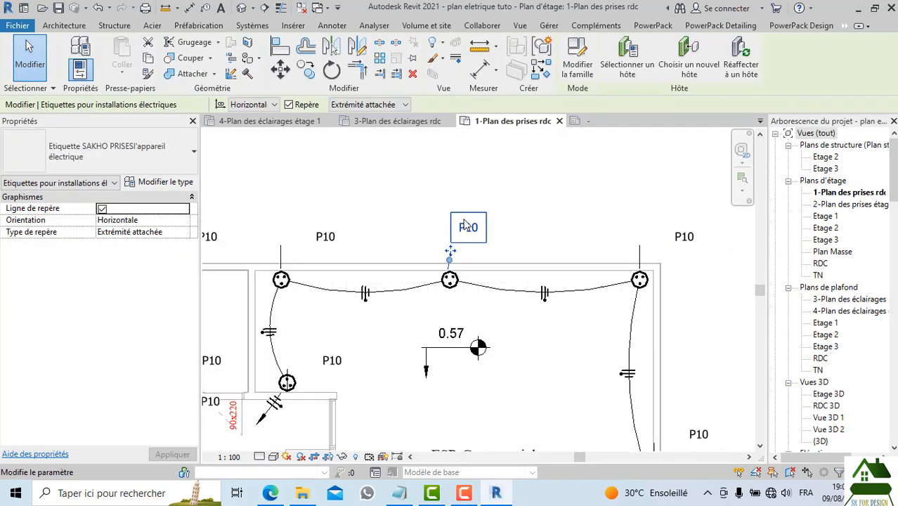
{"action": "scroll", "coordinate": [457, 218], "scroll_direction": "down", "scroll_amount": 3}
{"action": "scroll", "coordinate": [427, 188], "scroll_direction": "up", "scroll_amount": 3}
{"action": "left_click", "coordinate": [606, 179]}
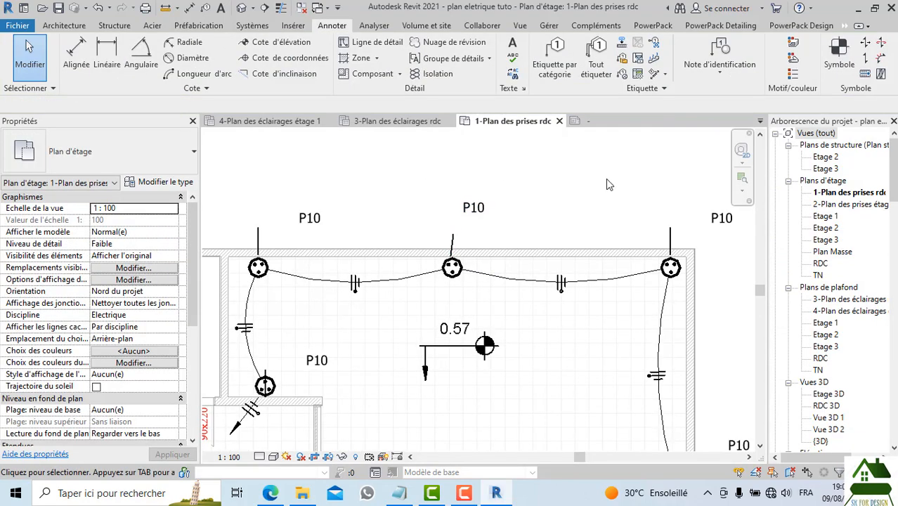
{"action": "scroll", "coordinate": [606, 179], "scroll_direction": "down", "scroll_amount": 3}
{"action": "scroll", "coordinate": [534, 201], "scroll_direction": "up", "scroll_amount": 3}
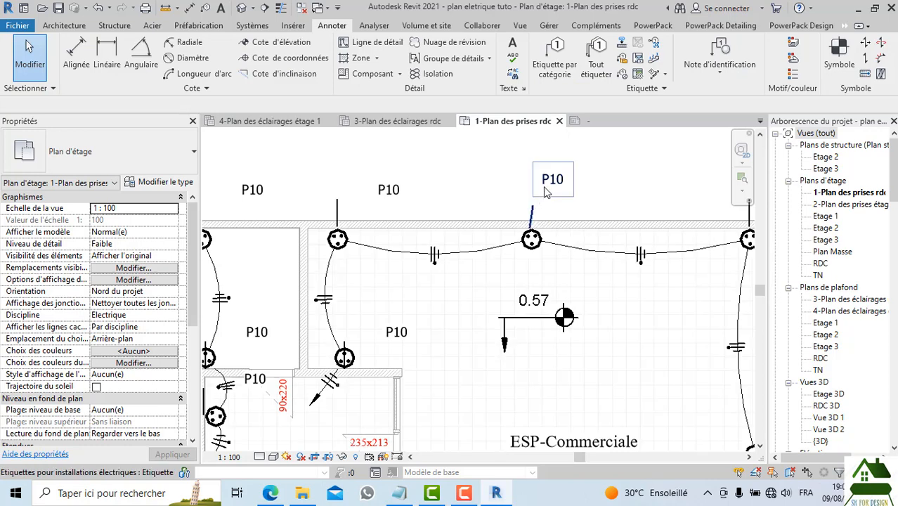
Select all instances of the P10 socket tag visible in the view and delete them
{"action": "left_click", "coordinate": [546, 184]}
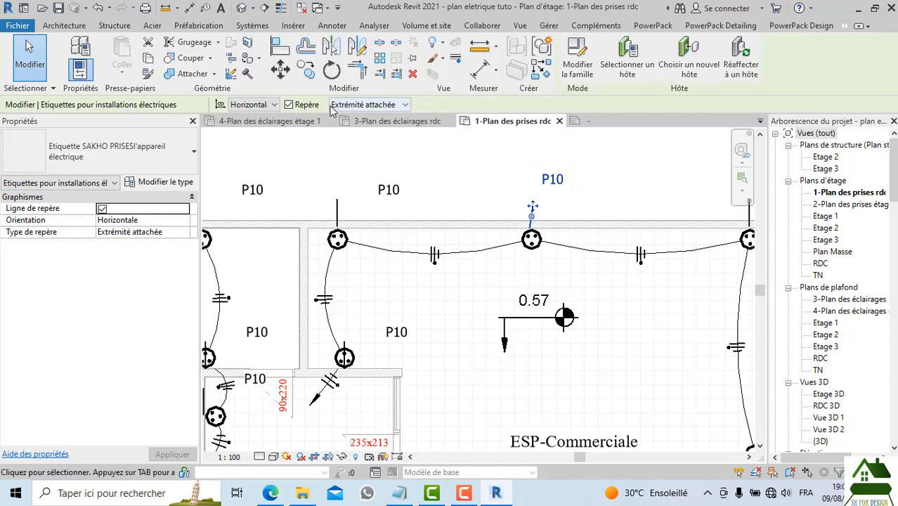
{"action": "right_click", "coordinate": [532, 205]}
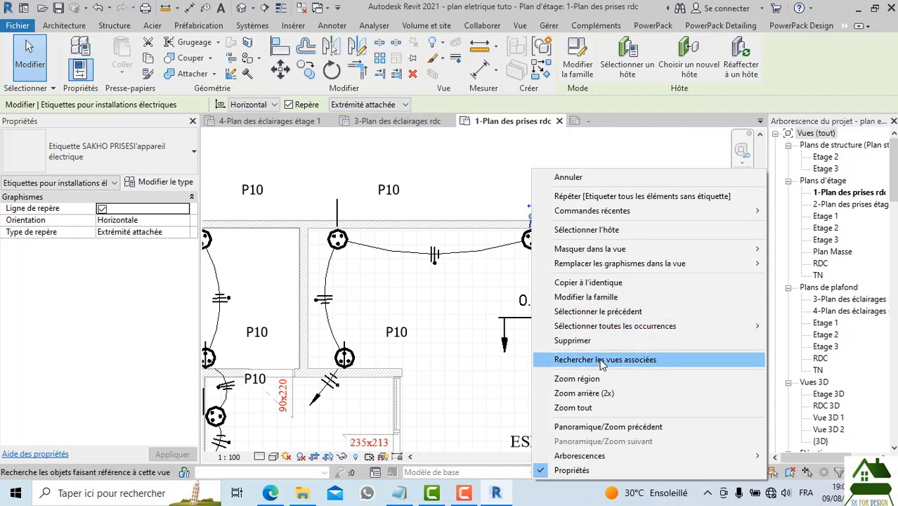
{"action": "left_click", "coordinate": [454, 186]}
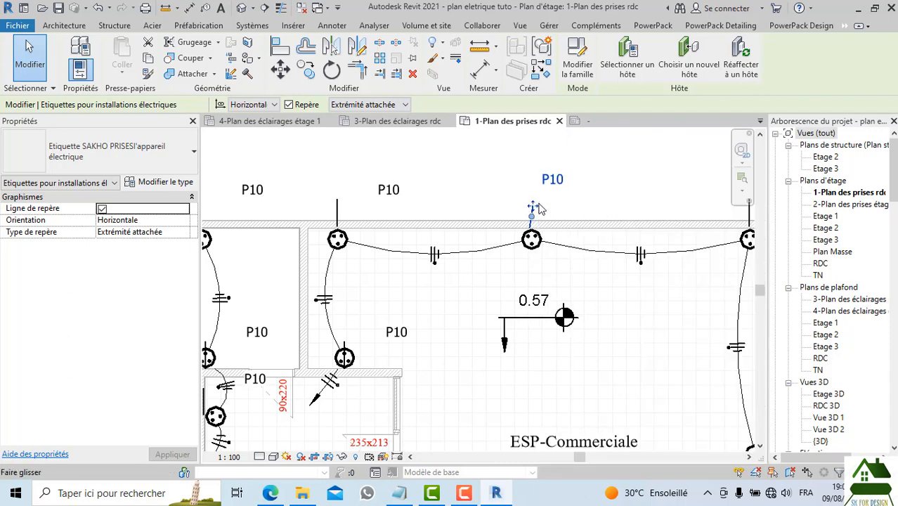
{"action": "right_click", "coordinate": [537, 205]}
{"action": "mouse_move", "coordinate": [602, 331]}
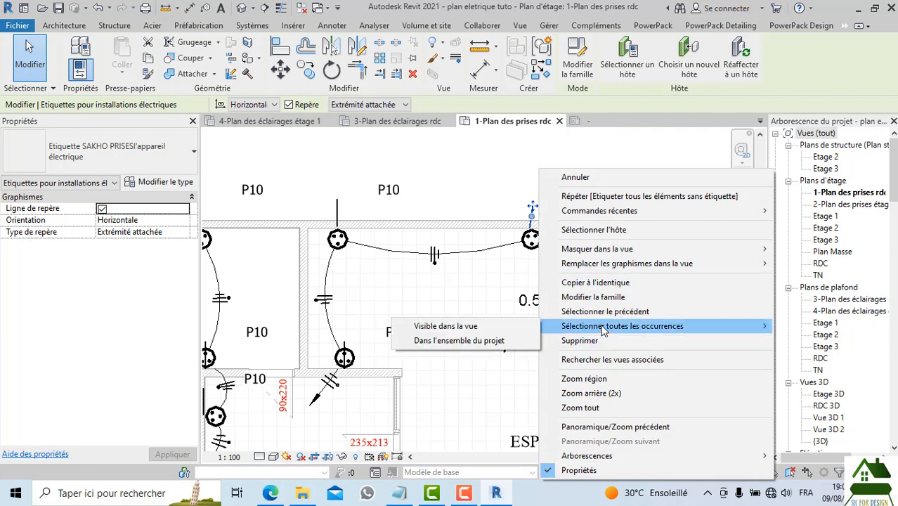
{"action": "left_click", "coordinate": [468, 327]}
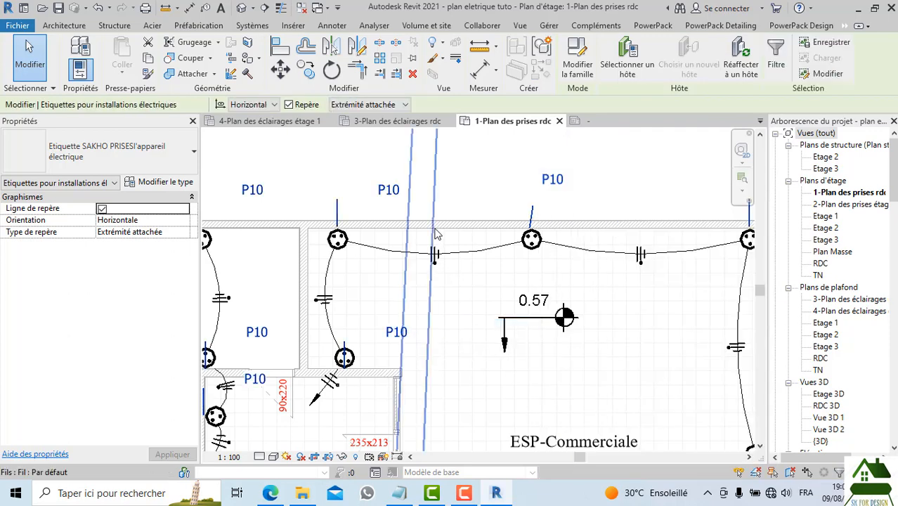
{"action": "key", "text": "Escape"}
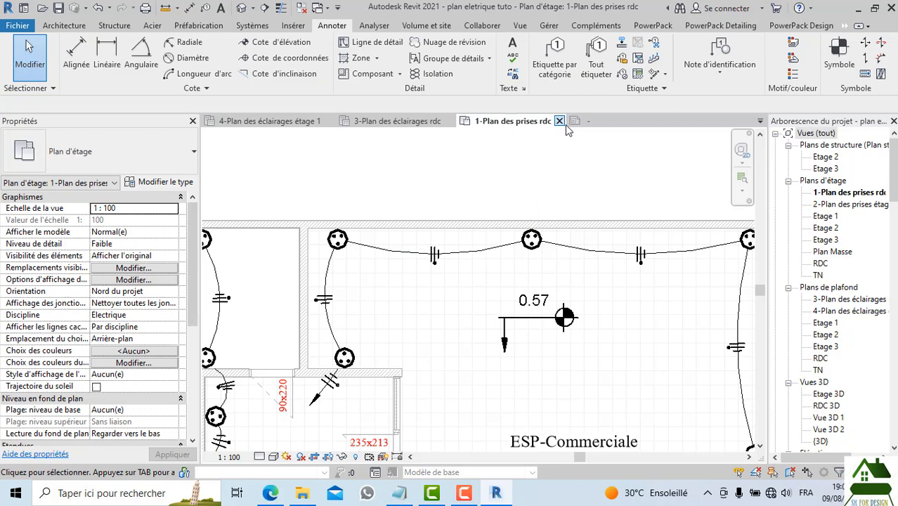
Turn on the display of annotation categories in the open socket tag family's sheet view to show its reference planes
{"action": "left_click", "coordinate": [567, 121]}
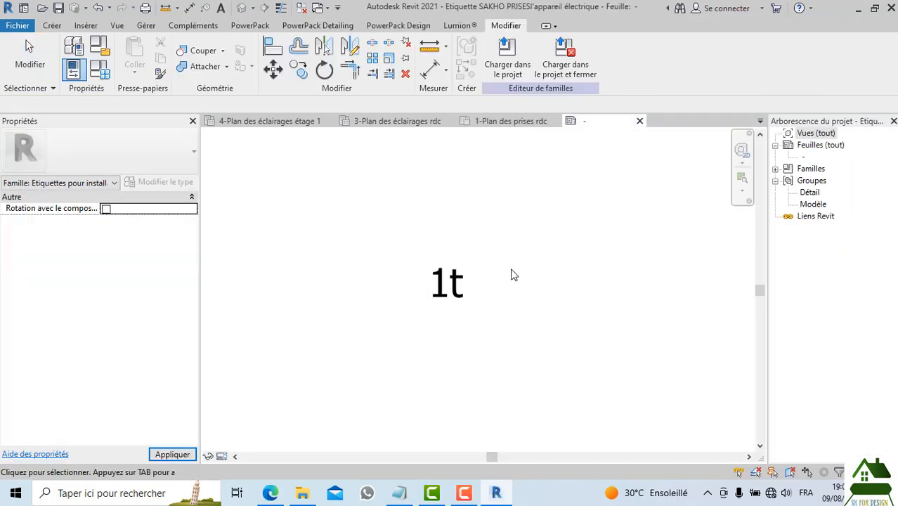
{"action": "left_click", "coordinate": [469, 291]}
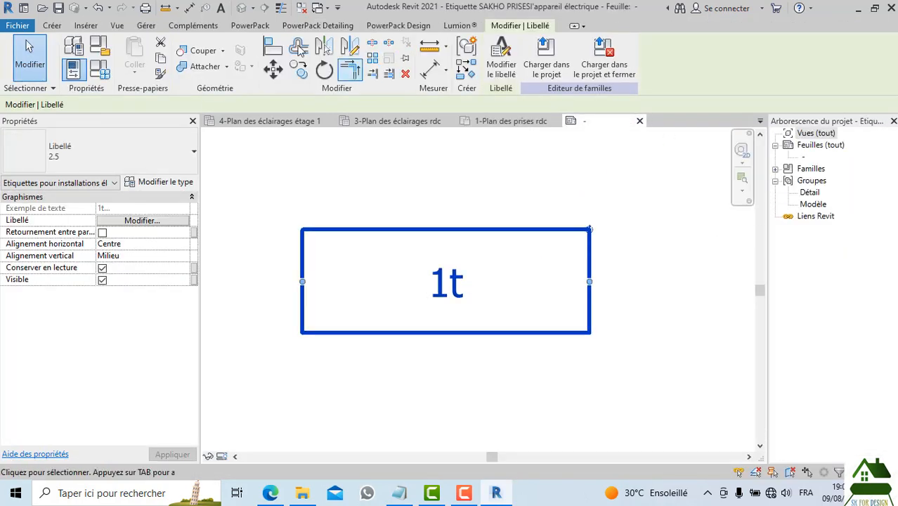
{"action": "left_click", "coordinate": [116, 26]}
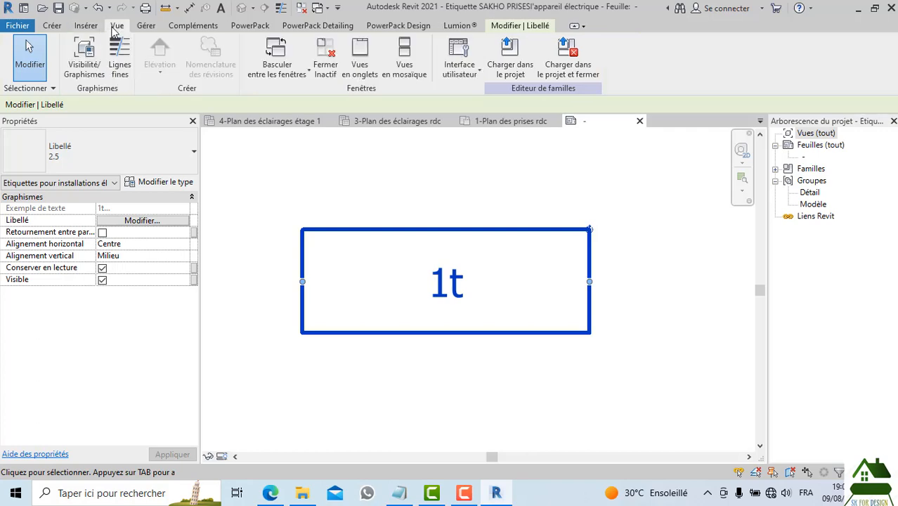
{"action": "left_click", "coordinate": [102, 63]}
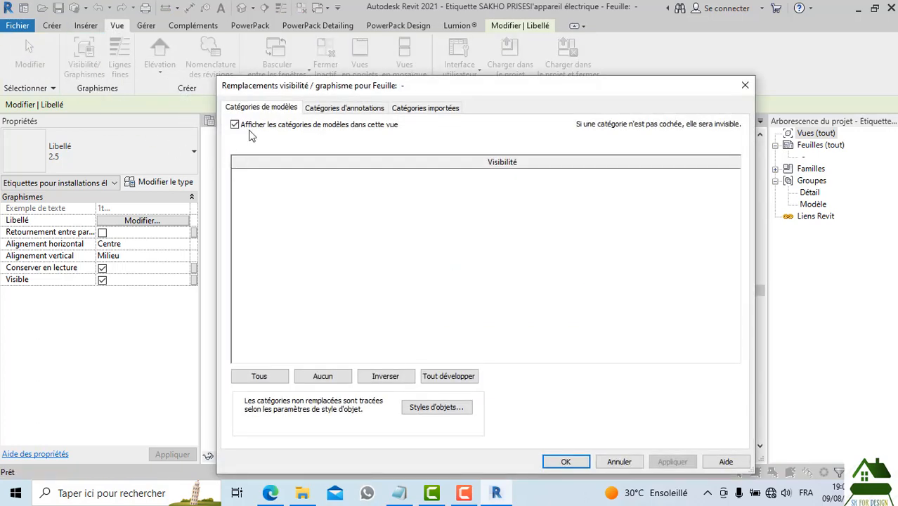
{"action": "left_click", "coordinate": [348, 109]}
{"action": "left_click", "coordinate": [401, 107]}
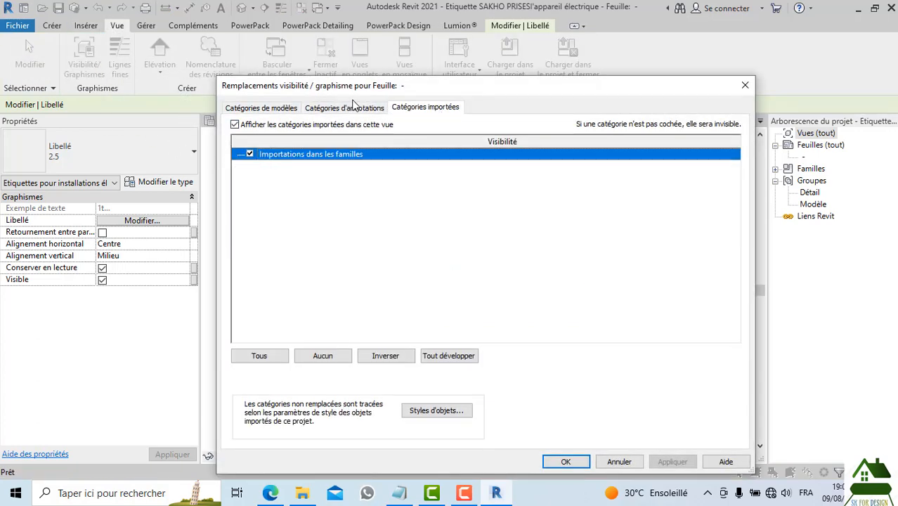
{"action": "left_click", "coordinate": [352, 108]}
{"action": "left_click", "coordinate": [239, 127]}
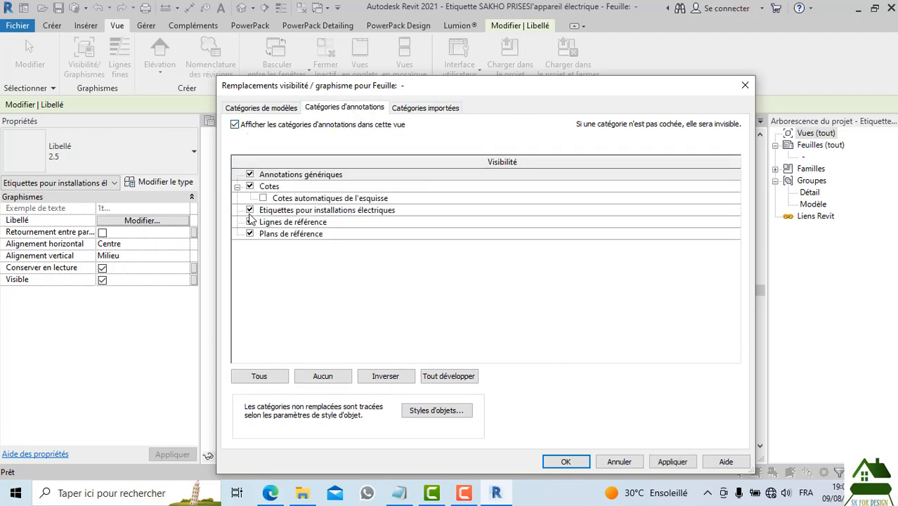
{"action": "left_click", "coordinate": [566, 462]}
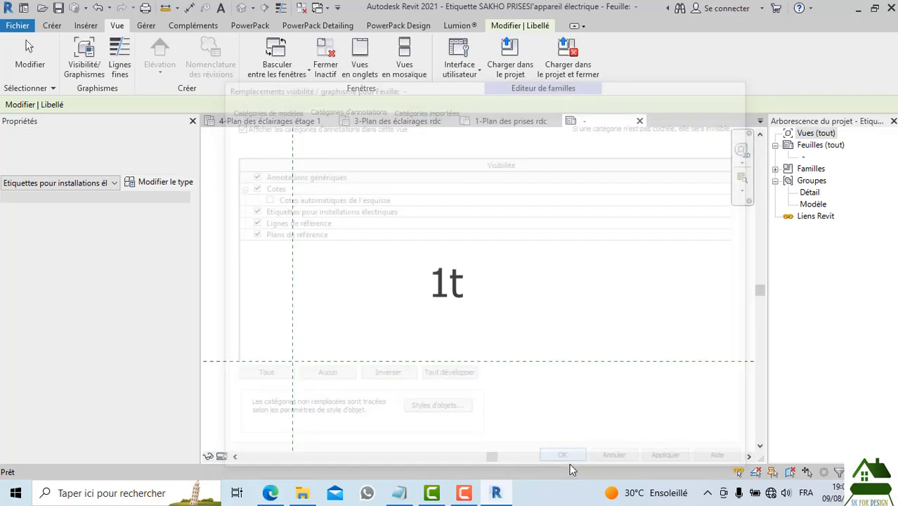
Move the label in the socket tag family closer to the intersection of the two reference planes
{"action": "left_click", "coordinate": [426, 269]}
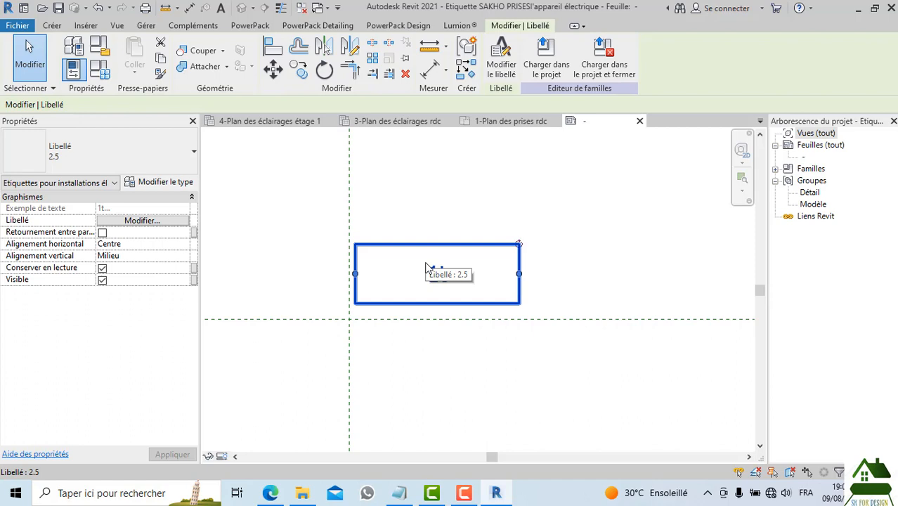
{"action": "scroll", "coordinate": [345, 327], "scroll_direction": "down", "scroll_amount": 2}
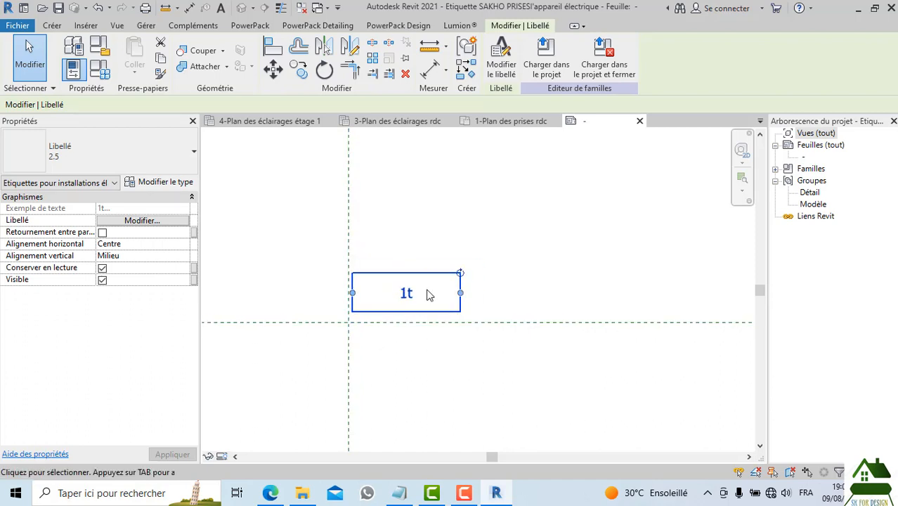
{"action": "left_click_drag", "start_coordinate": [420, 286], "coordinate": [386, 284]}
{"action": "left_click", "coordinate": [397, 349]}
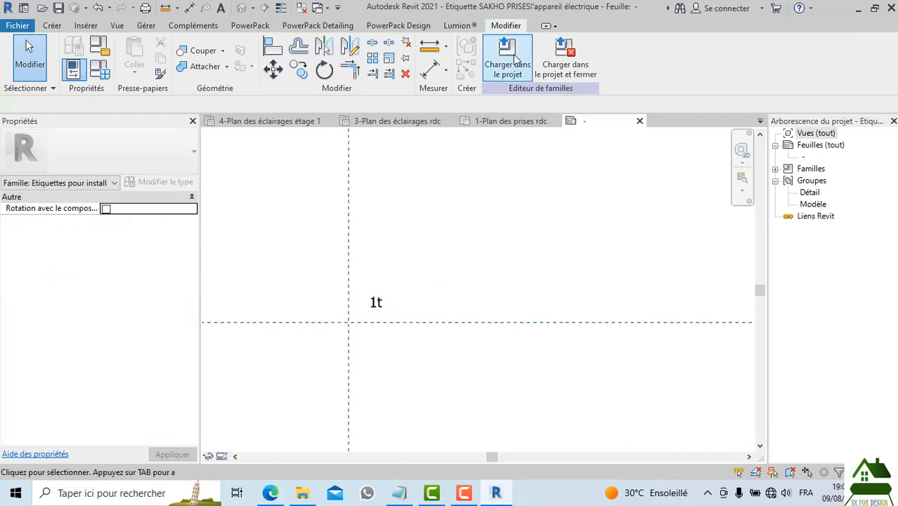
Load the modified socket tag family into the project and close its family view
{"action": "left_click", "coordinate": [517, 59]}
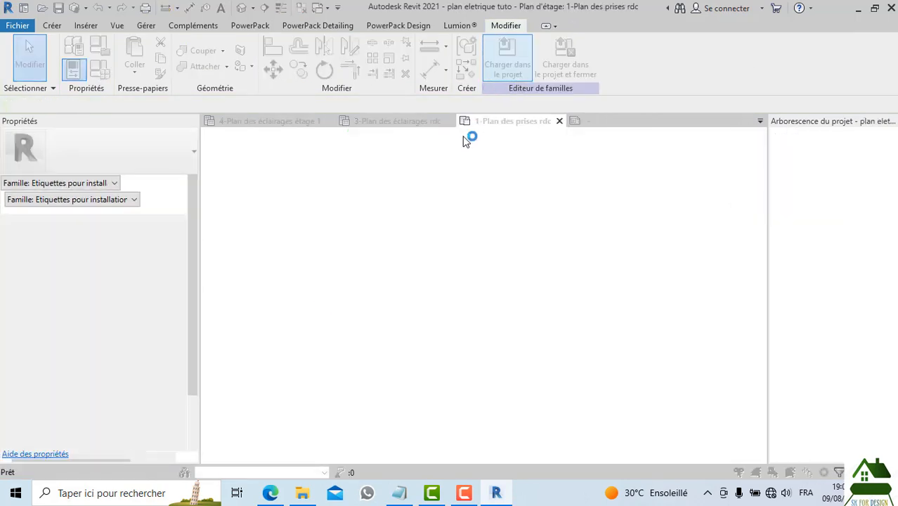
{"action": "left_click", "coordinate": [450, 213]}
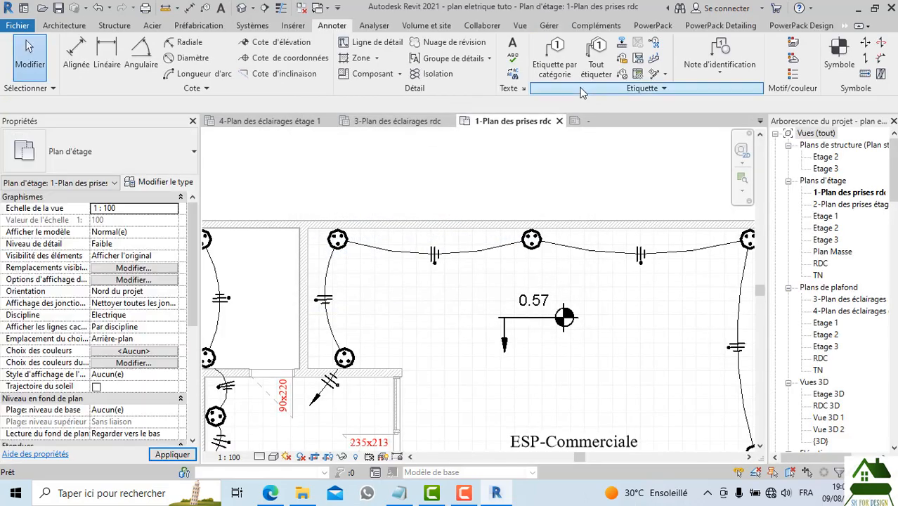
{"action": "scroll", "coordinate": [578, 139], "scroll_direction": "down", "scroll_amount": 1}
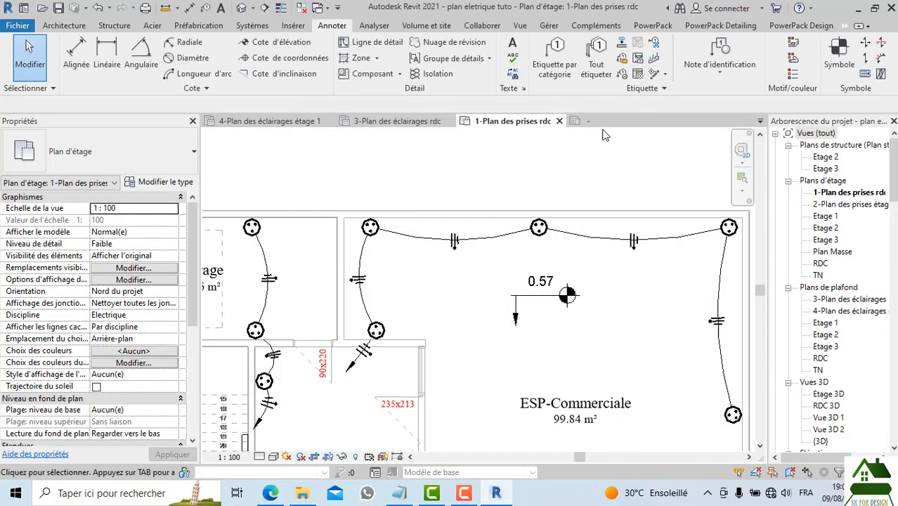
{"action": "left_click", "coordinate": [641, 121]}
{"action": "left_click", "coordinate": [430, 262]}
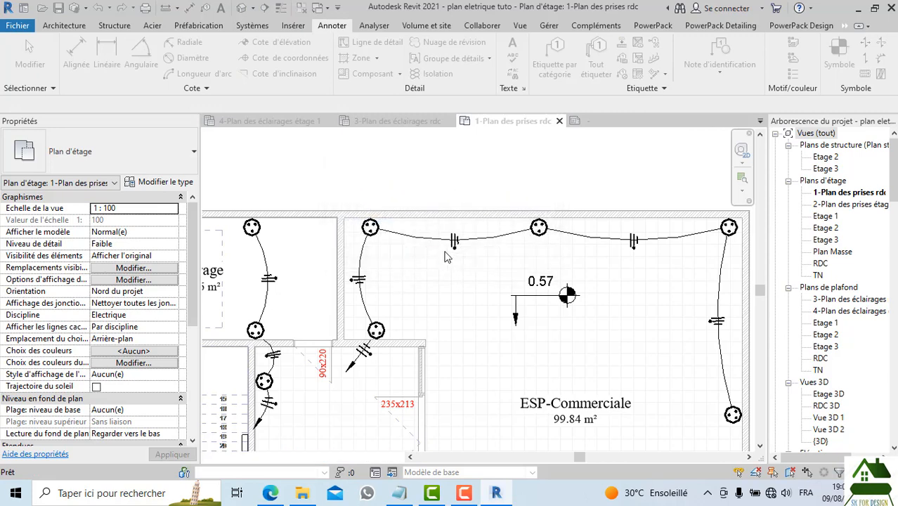
Tag all untagged electrical fixtures in the ground-floor socket plan with Etiquette SAKHO PRISESl'appareil électrique, without leaders
{"action": "left_click", "coordinate": [597, 67]}
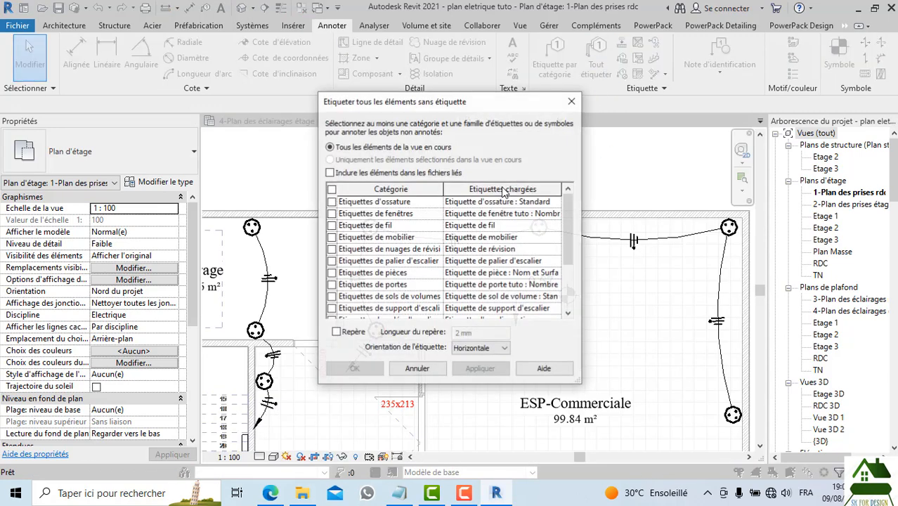
{"action": "scroll", "coordinate": [393, 308], "scroll_direction": "down", "scroll_amount": 3}
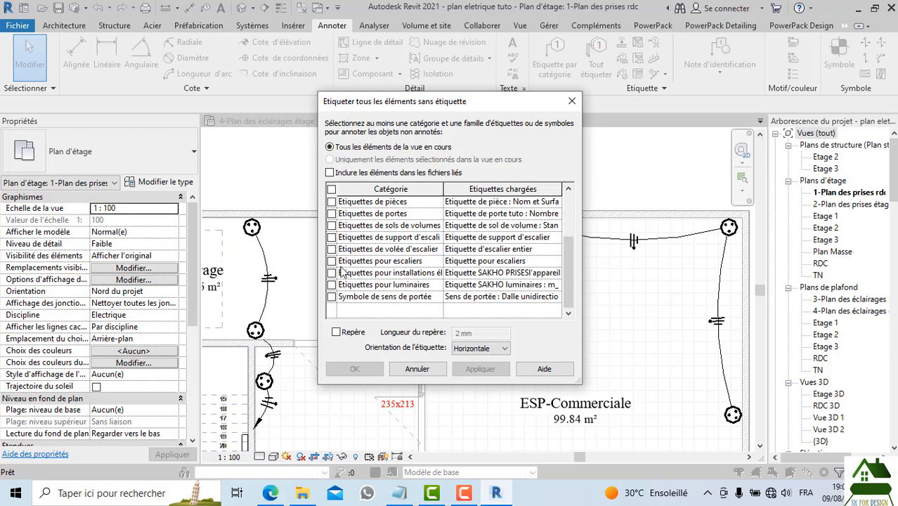
{"action": "left_click", "coordinate": [331, 272]}
{"action": "left_click", "coordinate": [484, 369]}
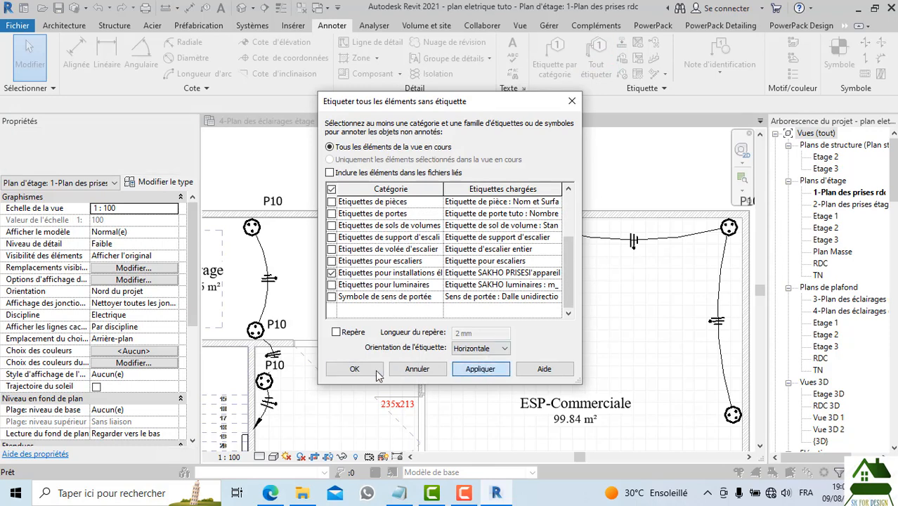
{"action": "left_click", "coordinate": [370, 374]}
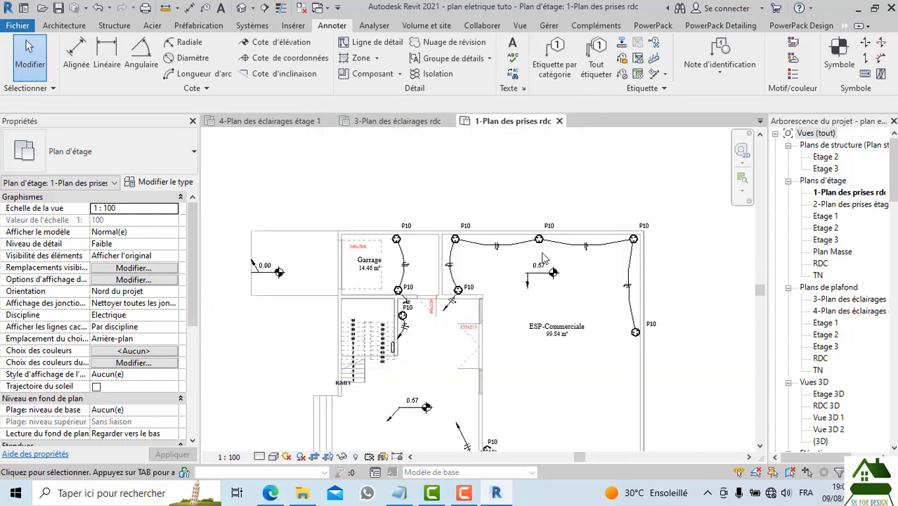
{"action": "scroll", "coordinate": [492, 239], "scroll_direction": "down", "scroll_amount": 3}
{"action": "scroll", "coordinate": [404, 243], "scroll_direction": "up", "scroll_amount": 5}
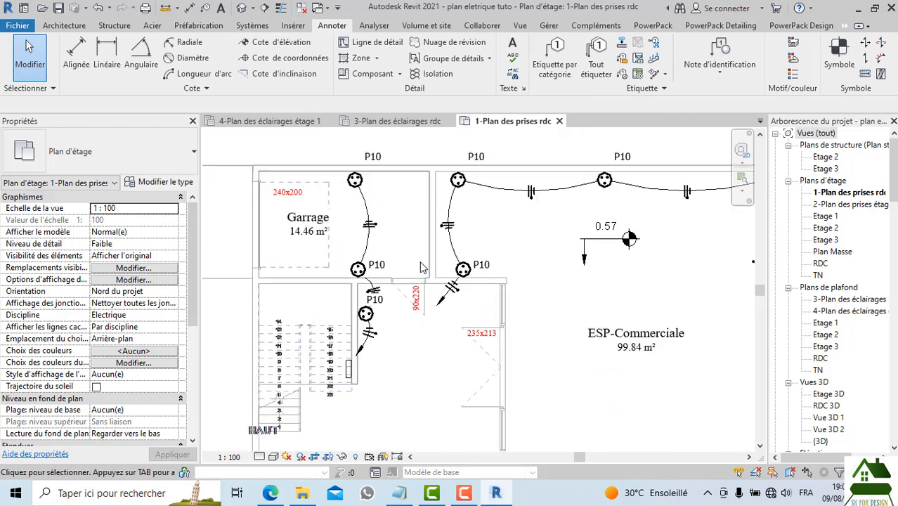
{"action": "scroll", "coordinate": [403, 243], "scroll_direction": "down", "scroll_amount": 5}
{"action": "scroll", "coordinate": [464, 281], "scroll_direction": "up", "scroll_amount": 1}
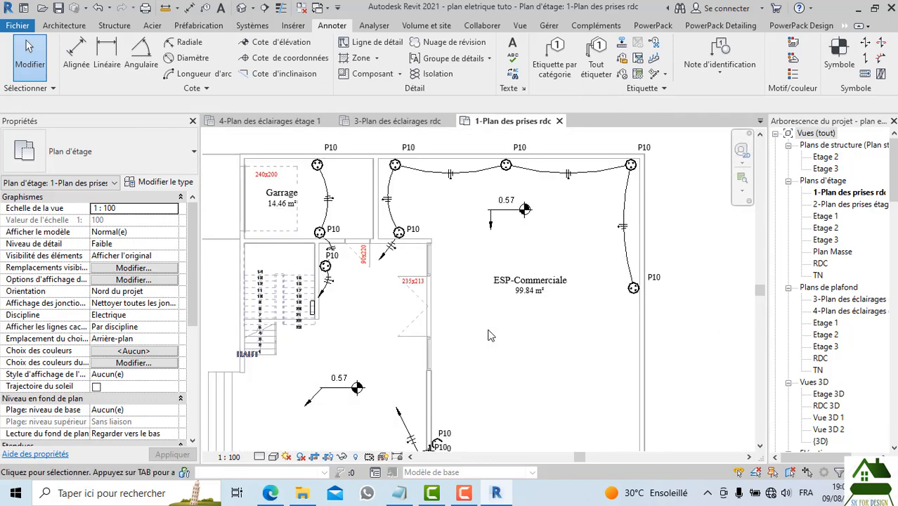
{"action": "scroll", "coordinate": [470, 290], "scroll_direction": "down", "scroll_amount": 1}
Open 2-Plan des prises étage 1 and tag all its untagged electrical fixtures with Etiquette SAKHO PRISESl'appareil électrique, without leaders
{"action": "double_click", "coordinate": [852, 204]}
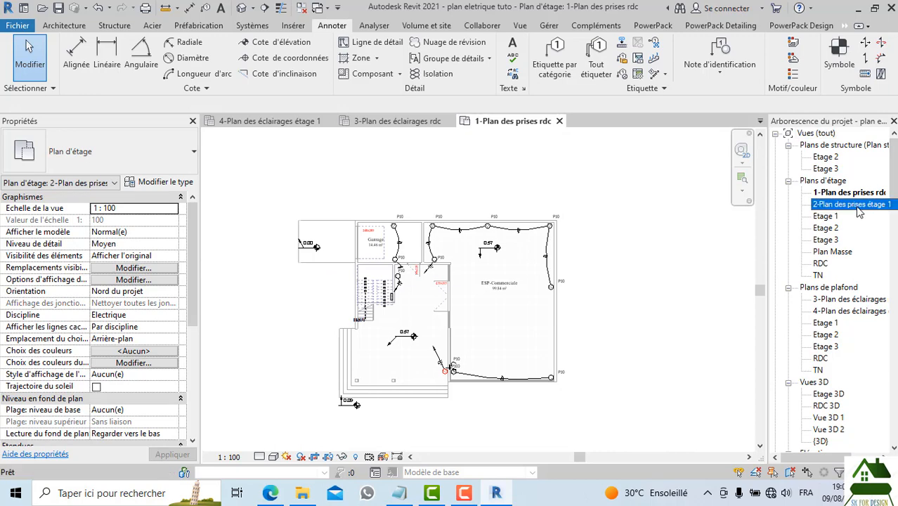
{"action": "scroll", "coordinate": [481, 261], "scroll_direction": "up", "scroll_amount": 5}
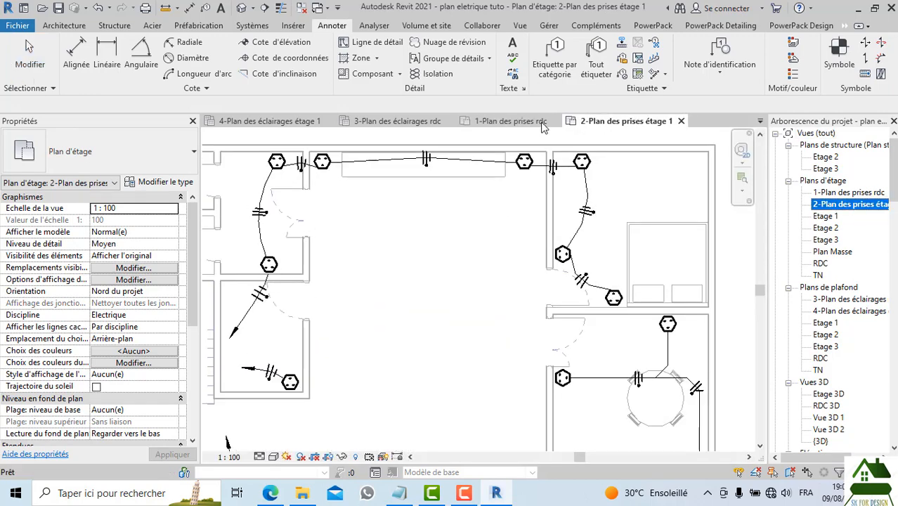
{"action": "left_click", "coordinate": [594, 58]}
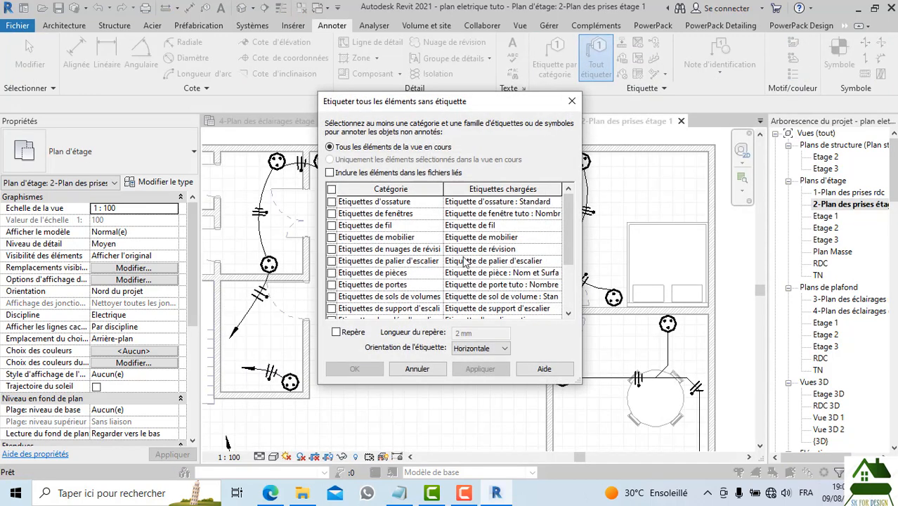
{"action": "scroll", "coordinate": [337, 289], "scroll_direction": "down", "scroll_amount": 1}
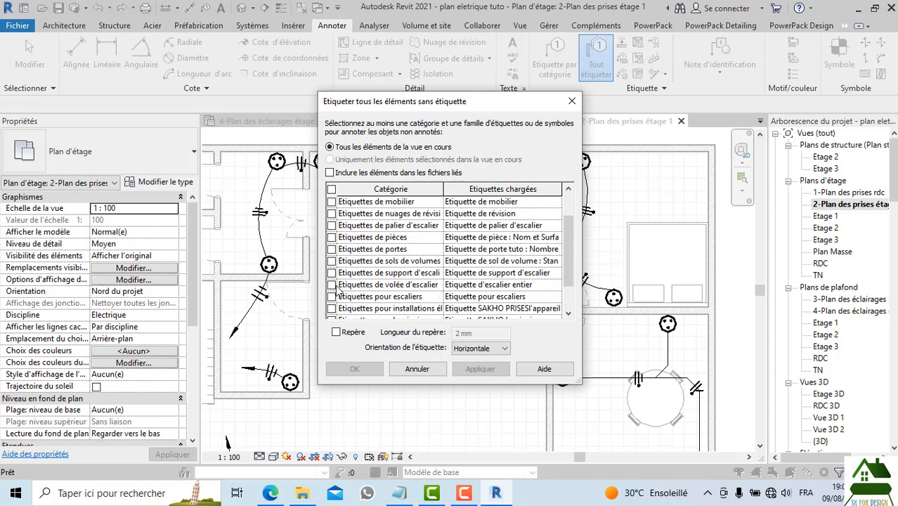
{"action": "scroll", "coordinate": [340, 292], "scroll_direction": "down", "scroll_amount": 1}
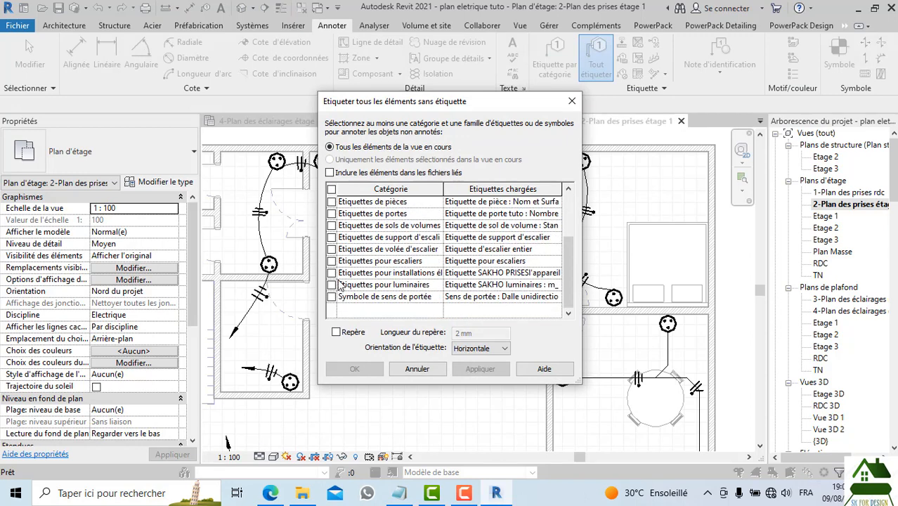
{"action": "left_click", "coordinate": [332, 274]}
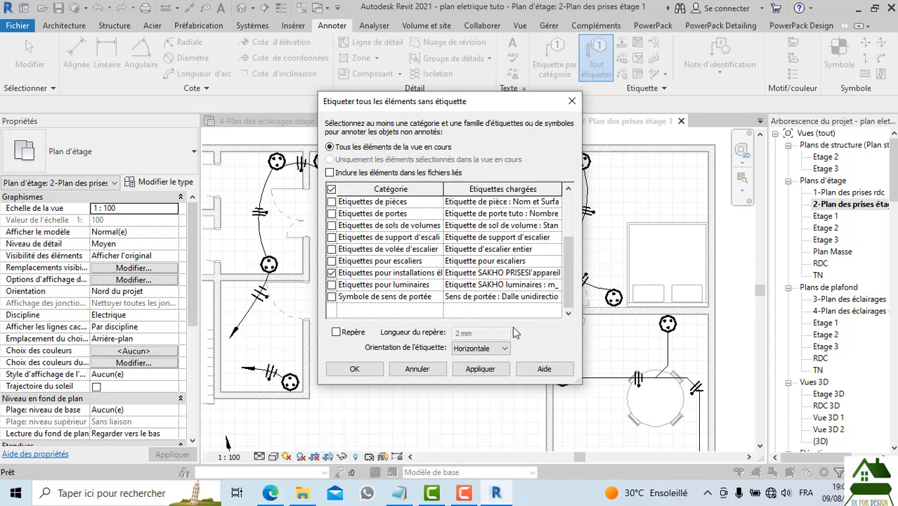
{"action": "left_click", "coordinate": [480, 369]}
{"action": "left_click", "coordinate": [355, 369]}
Examine the socket tags and their placement across the rooms of the first-floor socket plan
{"action": "scroll", "coordinate": [367, 374], "scroll_direction": "down", "scroll_amount": 5}
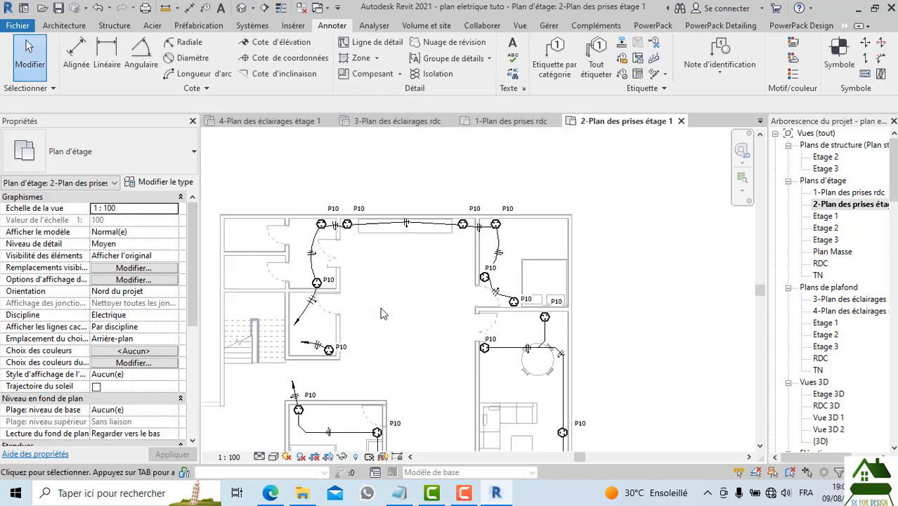
{"action": "scroll", "coordinate": [408, 332], "scroll_direction": "up", "scroll_amount": 3}
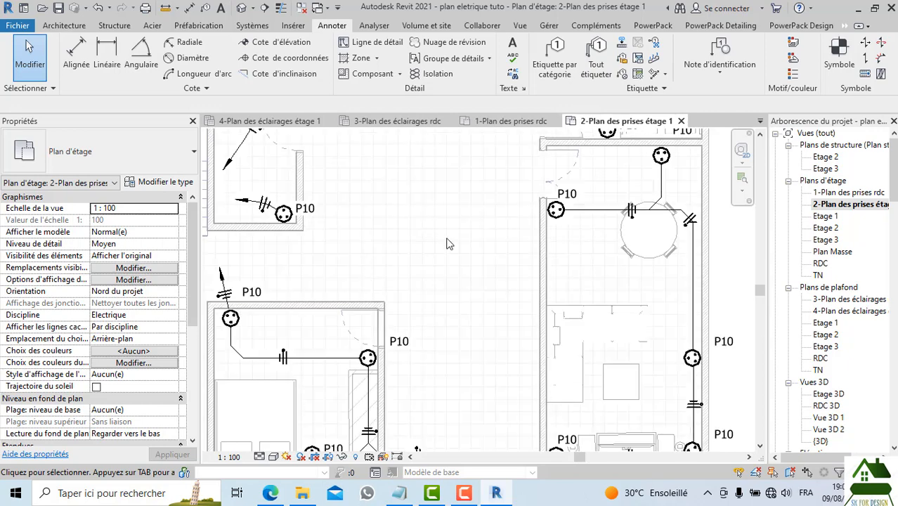
{"action": "scroll", "coordinate": [400, 289], "scroll_direction": "down", "scroll_amount": 2}
{"action": "scroll", "coordinate": [401, 286], "scroll_direction": "up", "scroll_amount": 2}
{"action": "scroll", "coordinate": [397, 290], "scroll_direction": "down", "scroll_amount": 1}
{"action": "scroll", "coordinate": [397, 291], "scroll_direction": "down", "scroll_amount": 2}
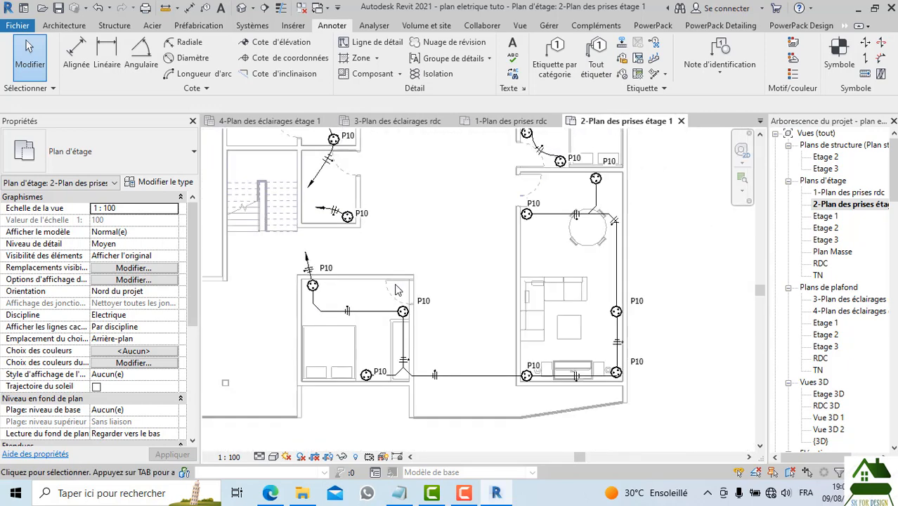
{"action": "scroll", "coordinate": [386, 359], "scroll_direction": "up", "scroll_amount": 4}
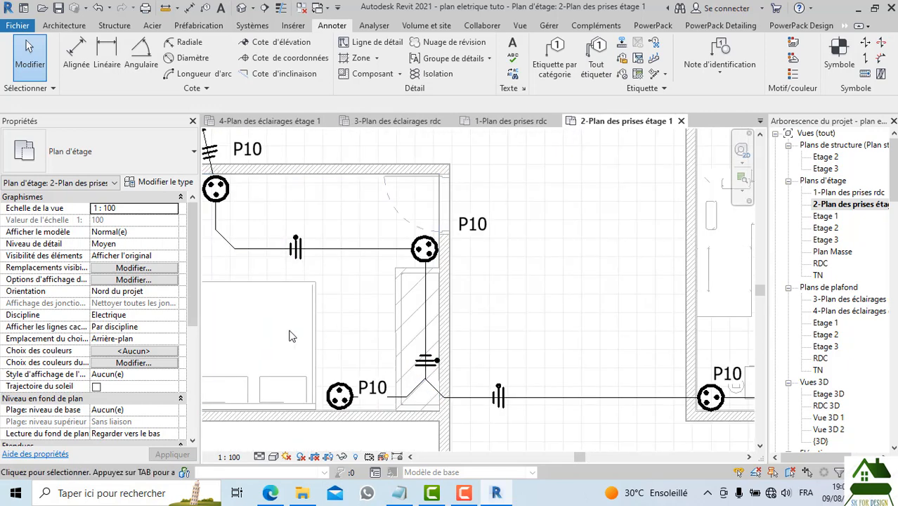
{"action": "scroll", "coordinate": [293, 336], "scroll_direction": "down", "scroll_amount": 2}
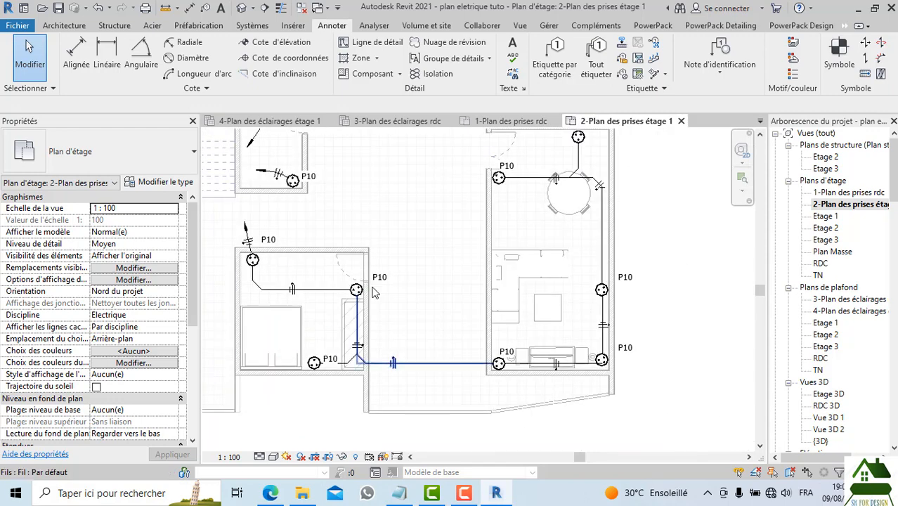
{"action": "middle_click_drag", "start_coordinate": [398, 273], "coordinate": [364, 339]}
{"action": "scroll", "coordinate": [511, 244], "scroll_direction": "up", "scroll_amount": 3}
{"action": "scroll", "coordinate": [463, 252], "scroll_direction": "down", "scroll_amount": 1}
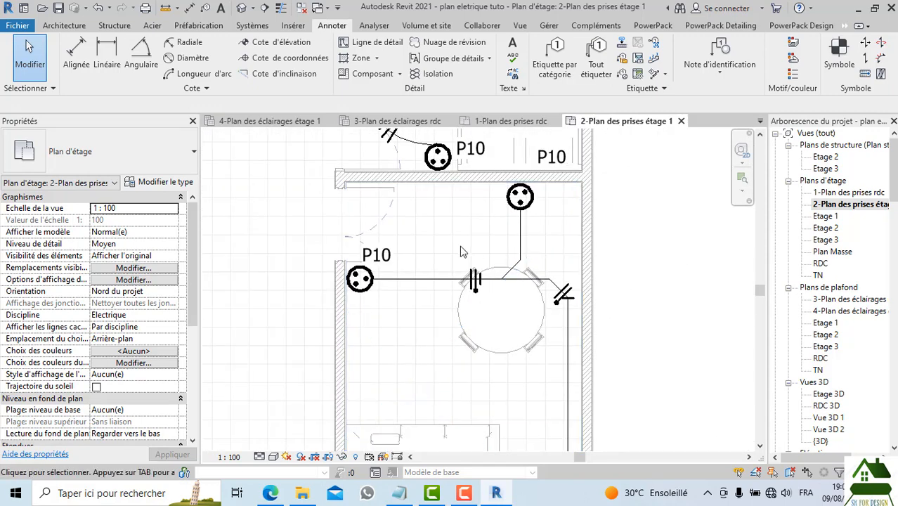
{"action": "scroll", "coordinate": [430, 232], "scroll_direction": "down", "scroll_amount": 3}
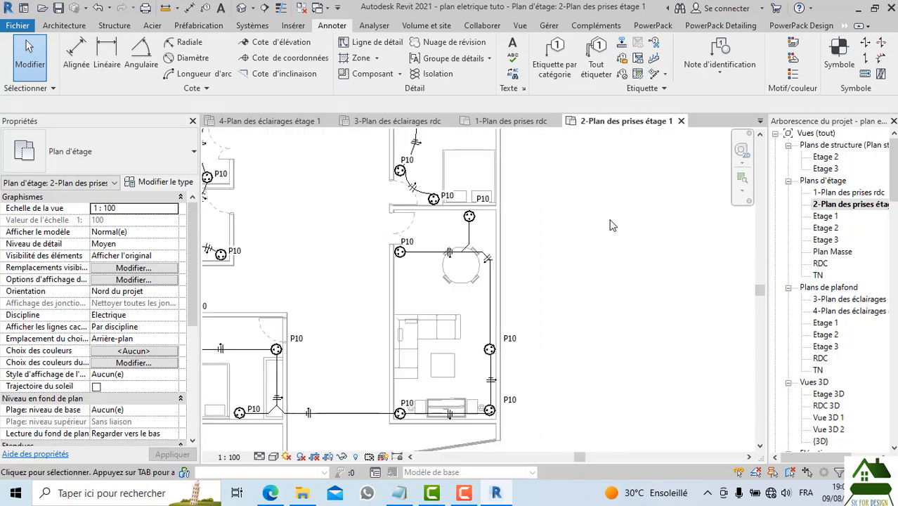
{"action": "middle_click_drag", "start_coordinate": [611, 220], "coordinate": [623, 285]}
{"action": "scroll", "coordinate": [623, 285], "scroll_direction": "down", "scroll_amount": 1}
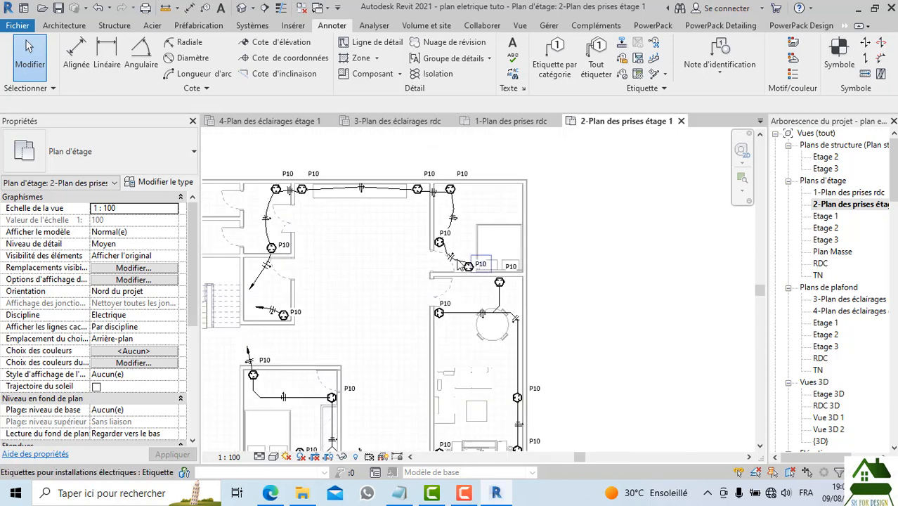
{"action": "middle_click_drag", "start_coordinate": [497, 216], "coordinate": [621, 165]}
{"action": "scroll", "coordinate": [493, 204], "scroll_direction": "down", "scroll_amount": 1}
{"action": "scroll", "coordinate": [457, 200], "scroll_direction": "up", "scroll_amount": 3}
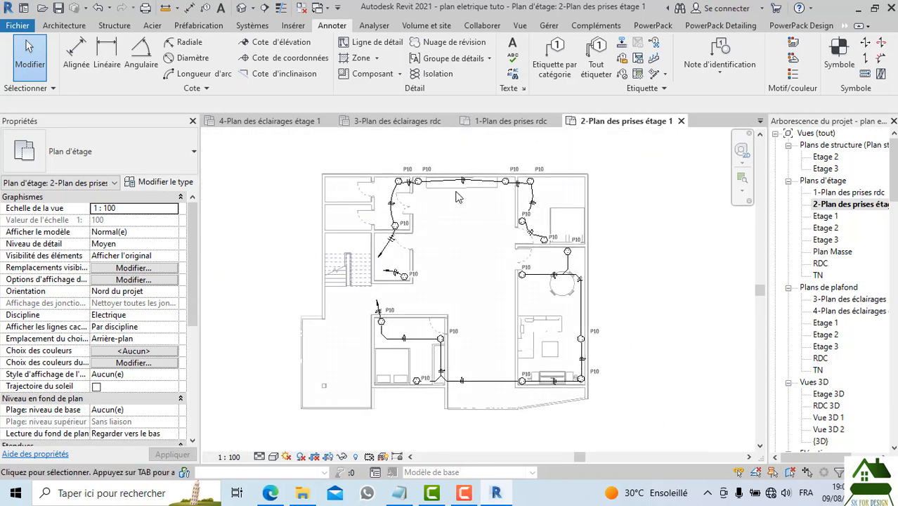
{"action": "scroll", "coordinate": [414, 221], "scroll_direction": "down", "scroll_amount": 3}
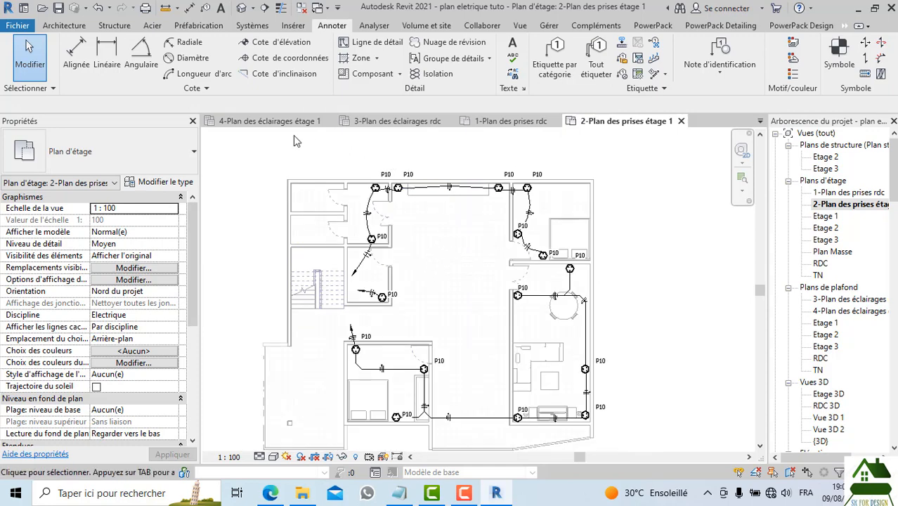
In 3-Plan des éclairages rdc, tag the wire beside the double glazed door by category, with an attached horizontal leader
{"action": "left_click", "coordinate": [271, 120]}
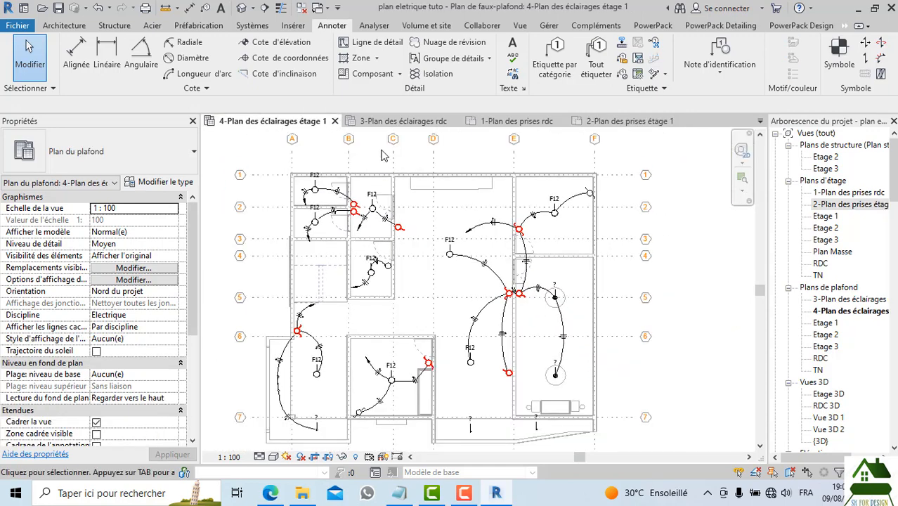
{"action": "left_click", "coordinate": [443, 123]}
{"action": "scroll", "coordinate": [431, 250], "scroll_direction": "up", "scroll_amount": 4}
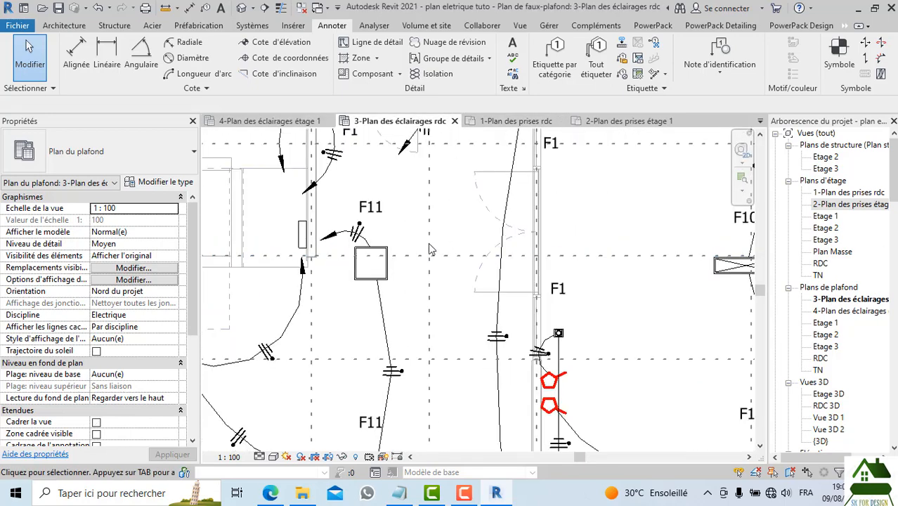
{"action": "scroll", "coordinate": [432, 249], "scroll_direction": "down", "scroll_amount": 2}
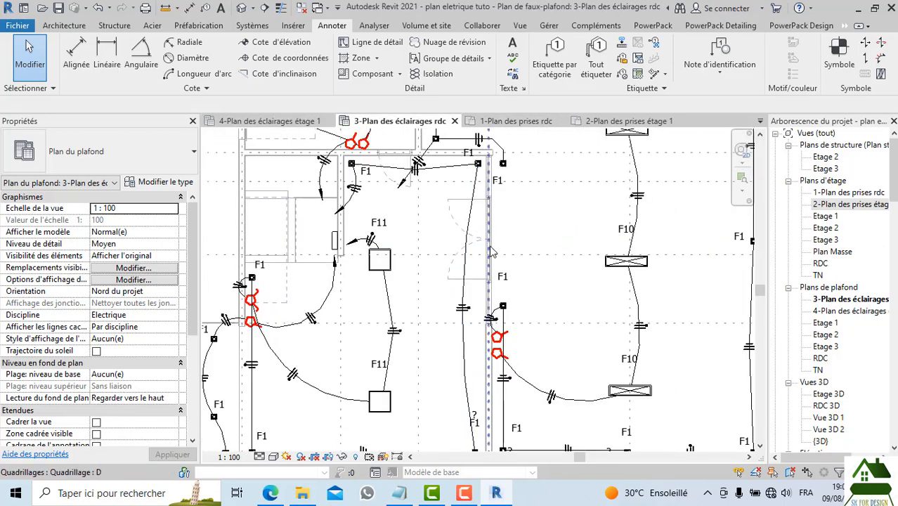
{"action": "left_click", "coordinate": [562, 61]}
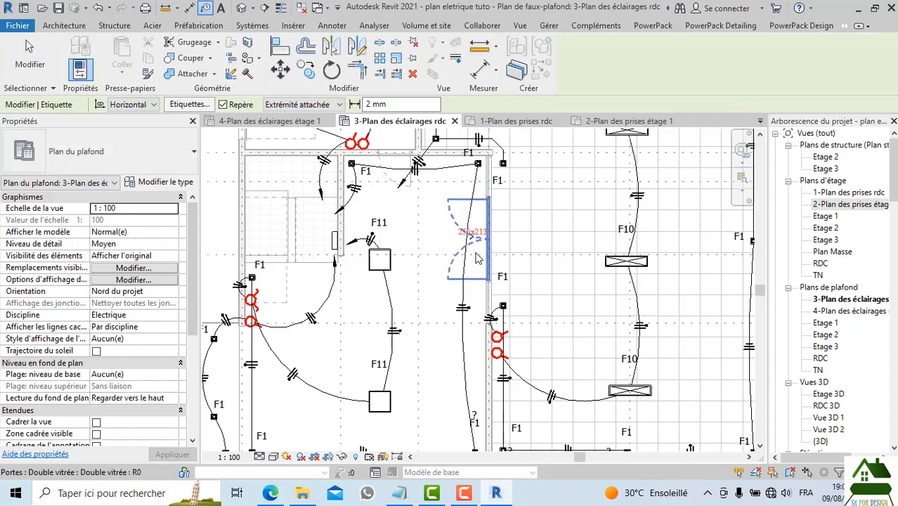
{"action": "left_click", "coordinate": [461, 342]}
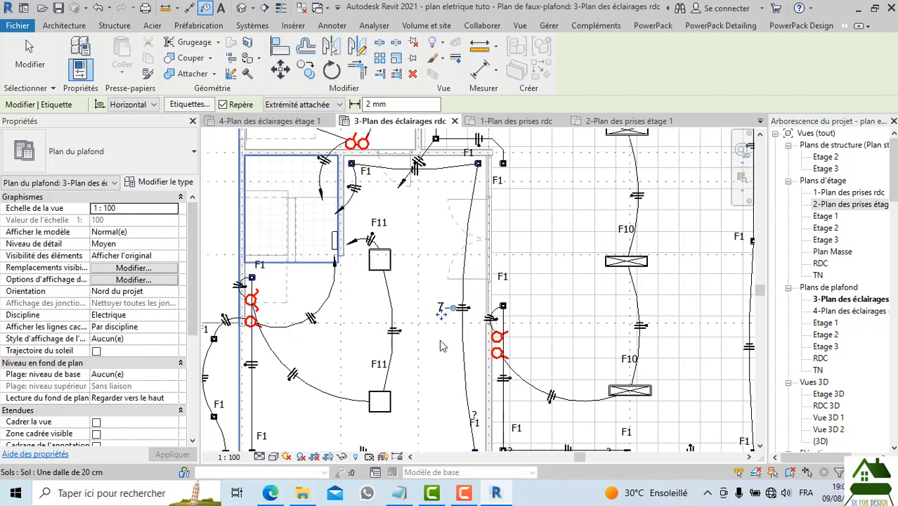
{"action": "scroll", "coordinate": [450, 323], "scroll_direction": "up", "scroll_amount": 2}
{"action": "left_click", "coordinate": [446, 343]}
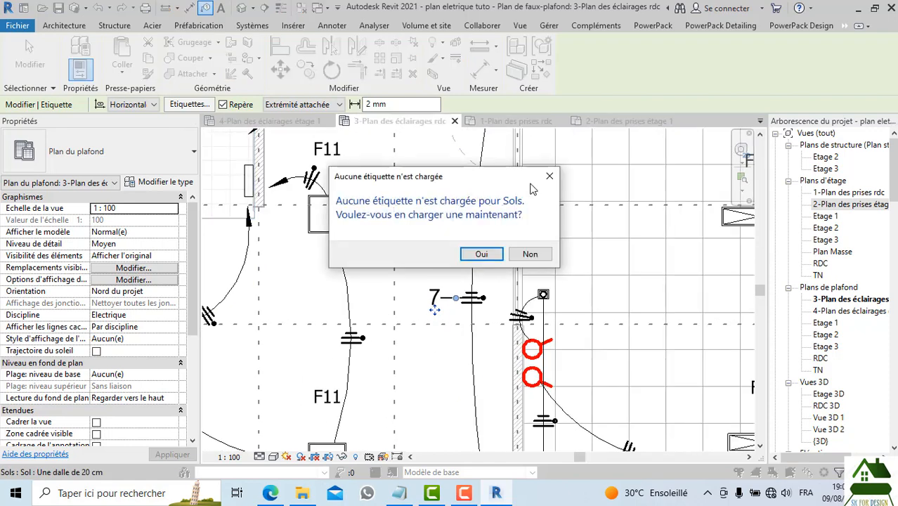
{"action": "left_click", "coordinate": [520, 255]}
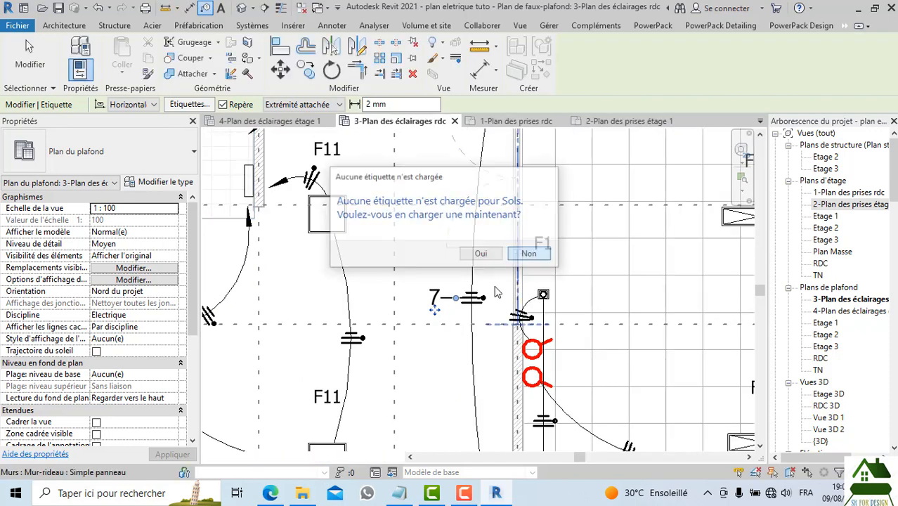
Select the new wire tag beside the double door and open its Etiquette de fil family for editing
{"action": "scroll", "coordinate": [437, 305], "scroll_direction": "up", "scroll_amount": 2}
{"action": "left_click", "coordinate": [434, 299]}
{"action": "left_click", "coordinate": [436, 299]}
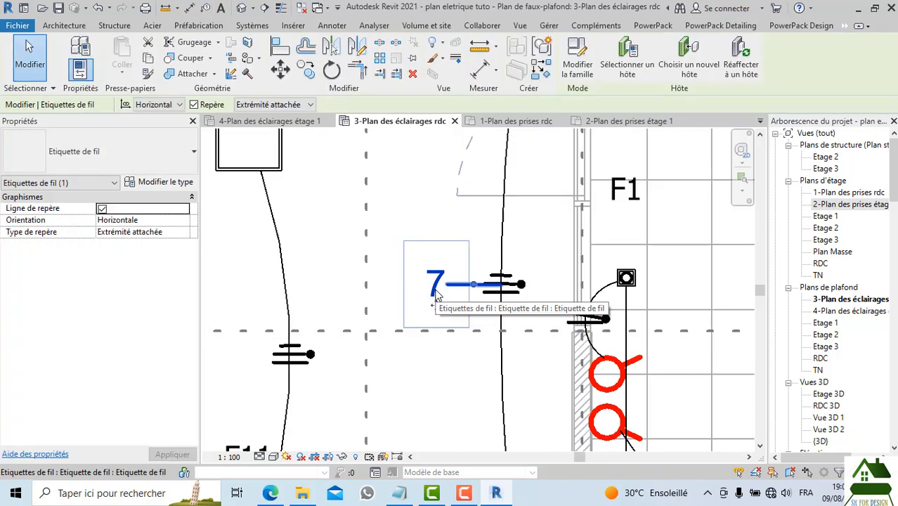
{"action": "left_click", "coordinate": [580, 71]}
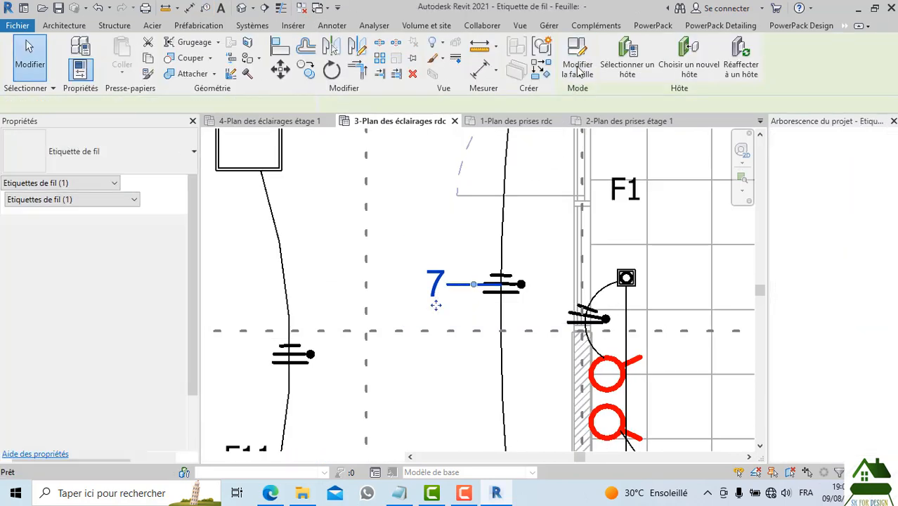
Add the Panneau parameter below Circuits in the wire tag family's label
{"action": "left_click", "coordinate": [450, 302]}
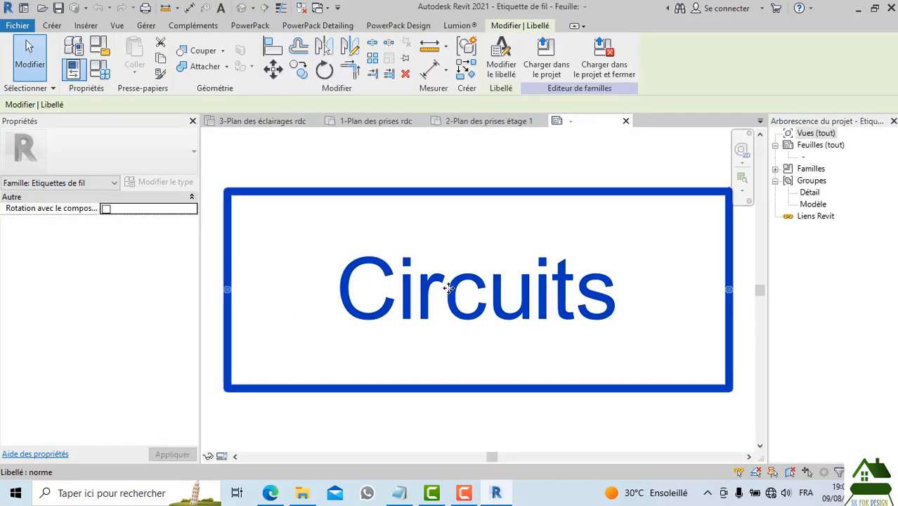
{"action": "left_click", "coordinate": [501, 63]}
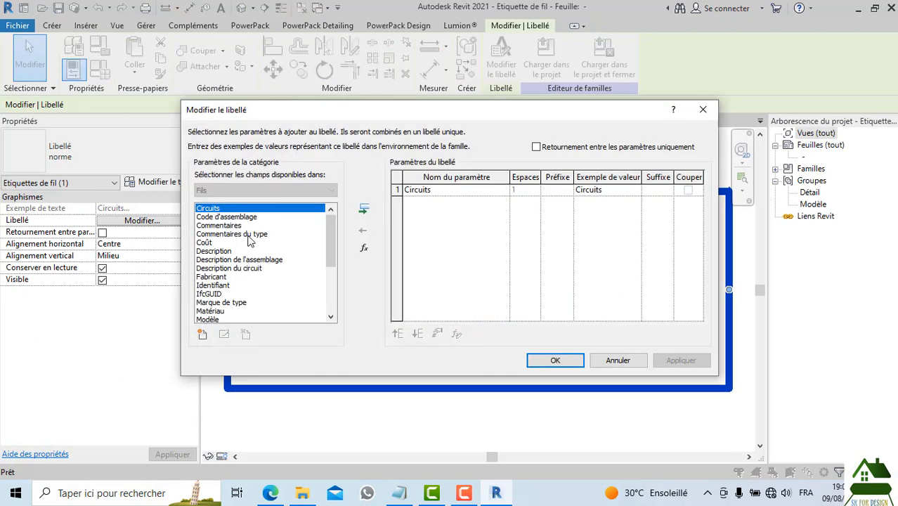
{"action": "scroll", "coordinate": [245, 248], "scroll_direction": "down", "scroll_amount": 1}
{"action": "scroll", "coordinate": [244, 248], "scroll_direction": "down", "scroll_amount": 1}
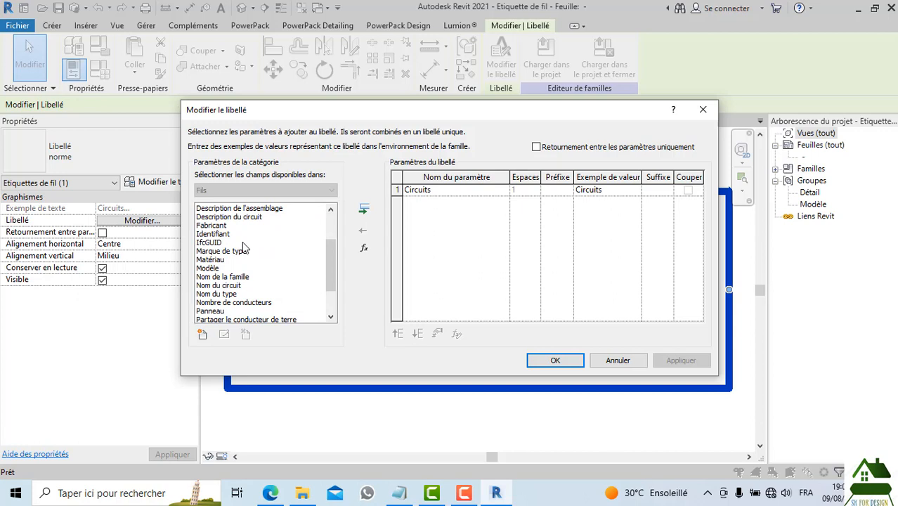
{"action": "scroll", "coordinate": [243, 247], "scroll_direction": "down", "scroll_amount": 1}
{"action": "left_click", "coordinate": [219, 285]}
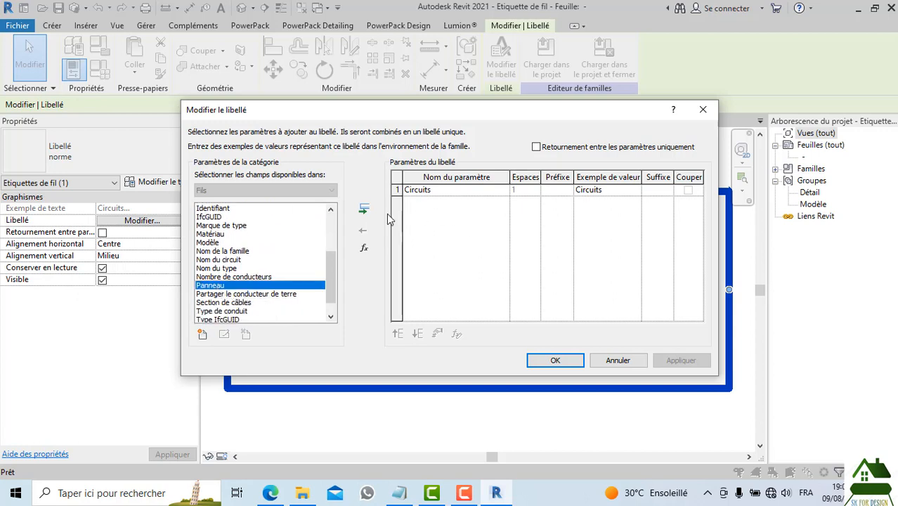
{"action": "left_click", "coordinate": [364, 209]}
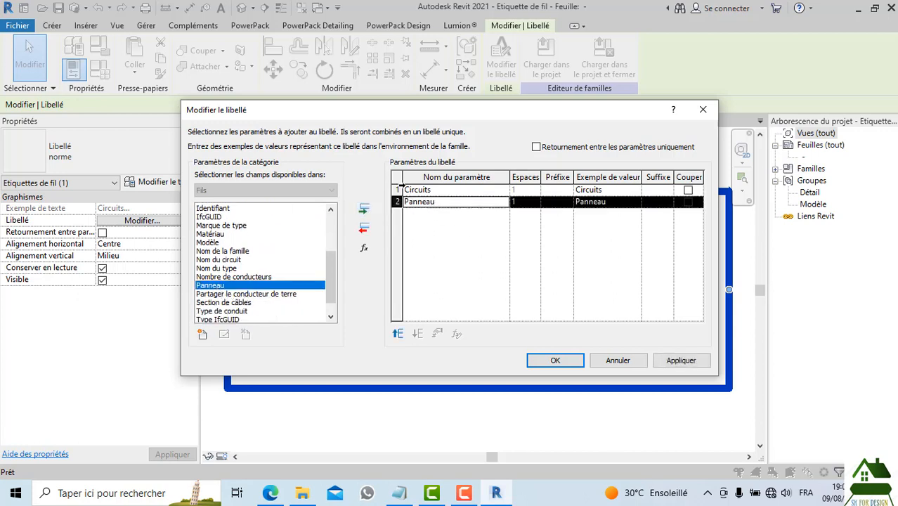
Enable the line break (Couper) after the Circuits parameter and confirm the label changes
{"action": "left_click", "coordinate": [402, 189]}
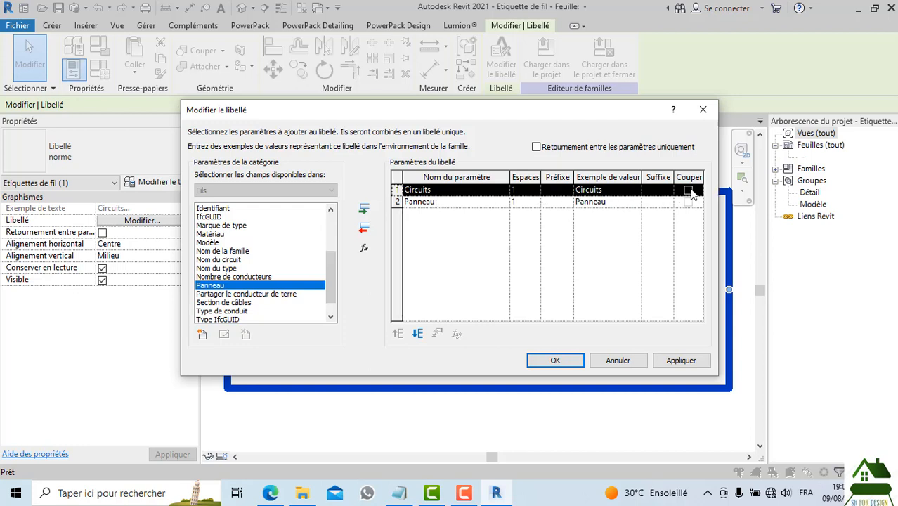
{"action": "left_click", "coordinate": [688, 189]}
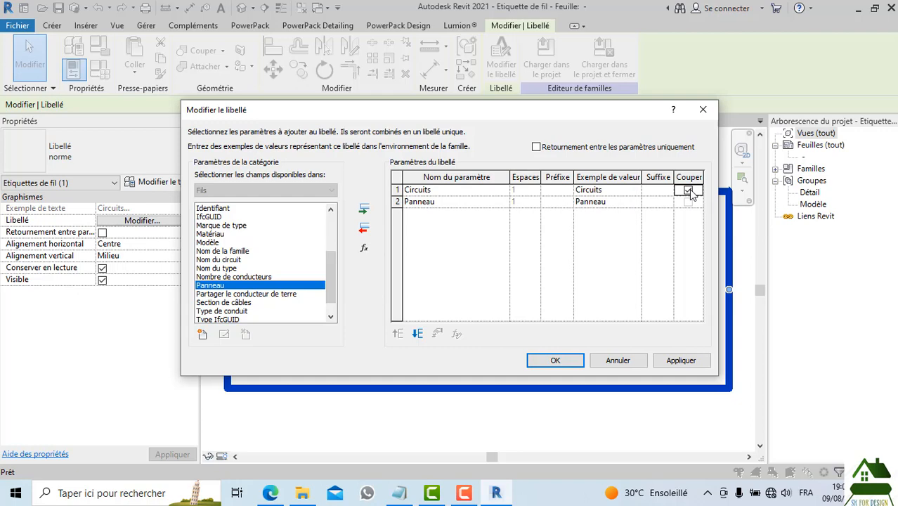
{"action": "left_click", "coordinate": [577, 360]}
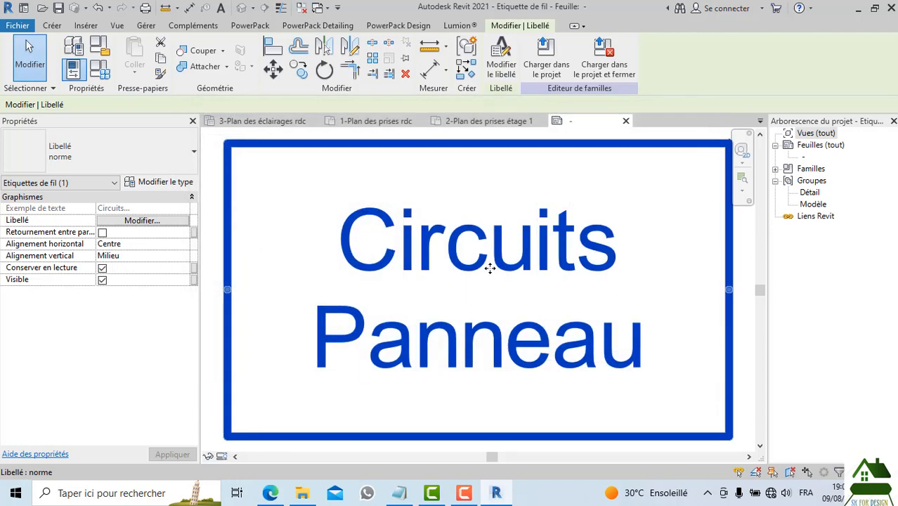
Give the Panneau parameter of the label the prefix "/"
{"action": "left_click", "coordinate": [501, 60]}
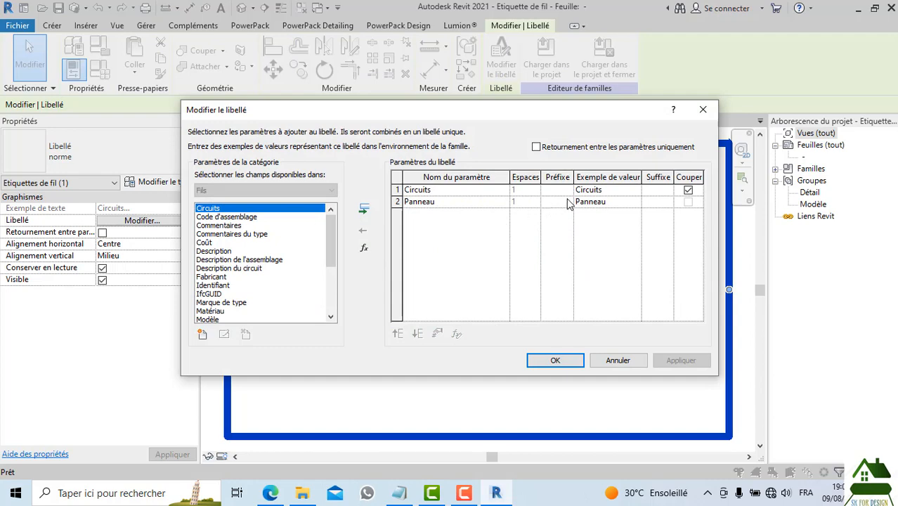
{"action": "left_click", "coordinate": [569, 203]}
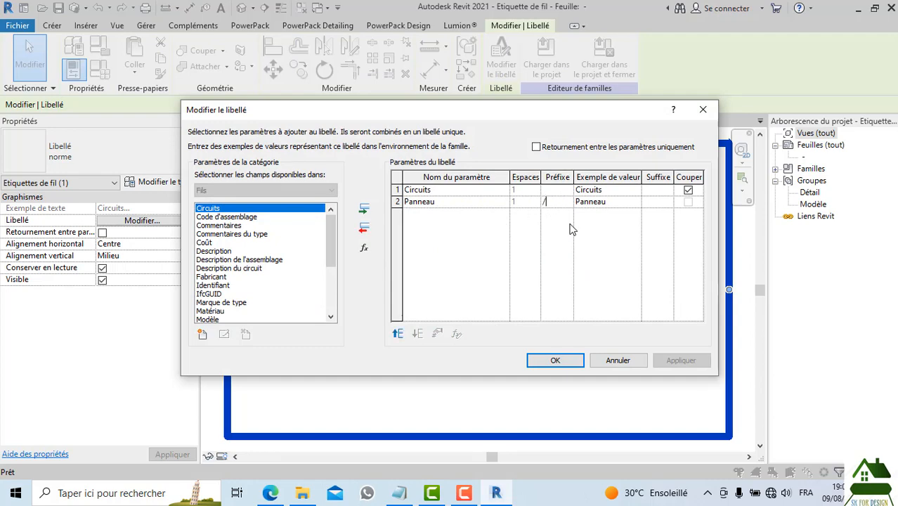
{"action": "left_click", "coordinate": [575, 360]}
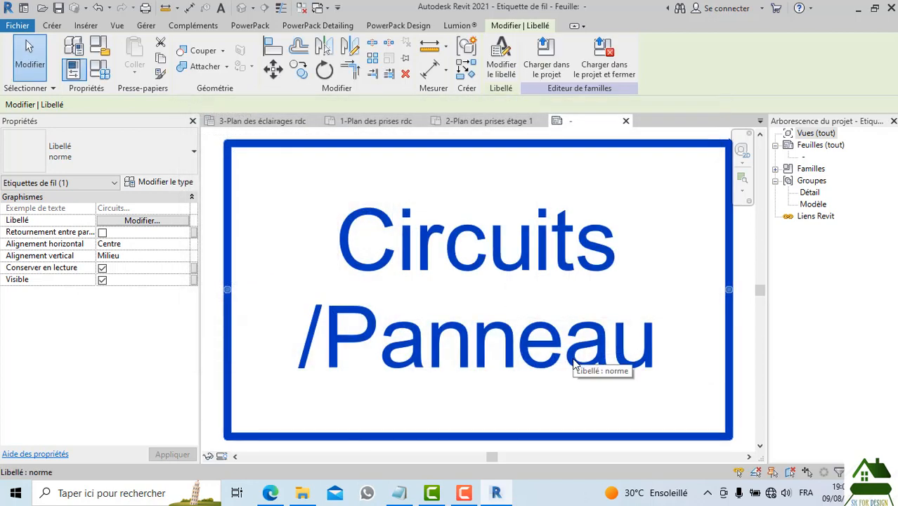
Set the label's sample values to 1 for Circuits and P01 for Panneau
{"action": "left_click", "coordinate": [502, 62]}
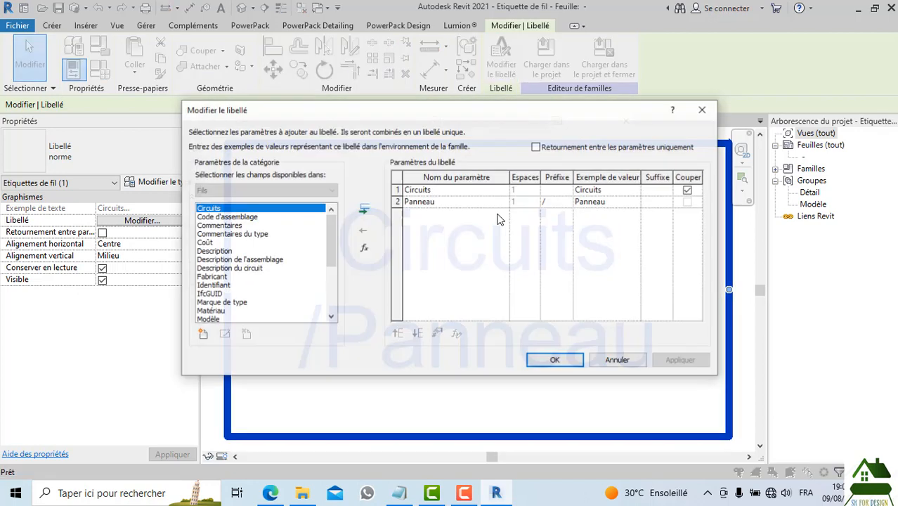
{"action": "left_click", "coordinate": [607, 191]}
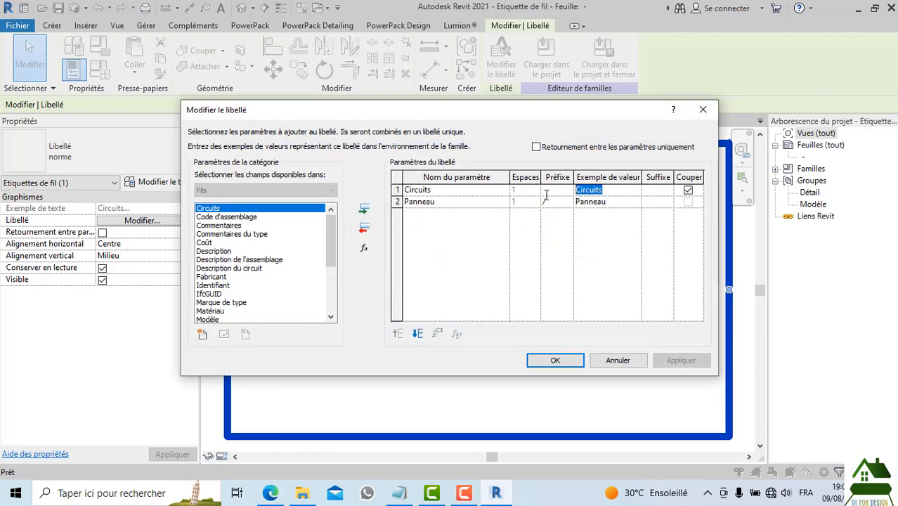
{"action": "key", "text": "BackSpace"}
{"action": "left_click", "coordinate": [608, 204]}
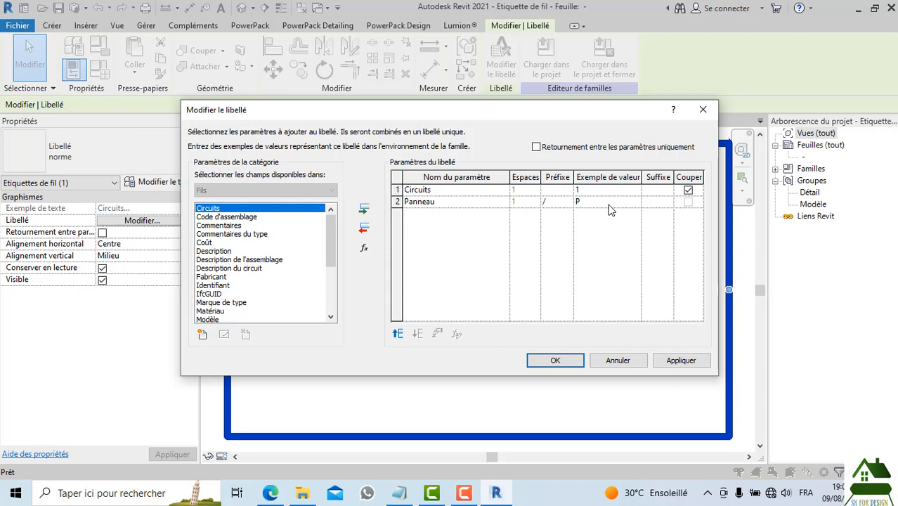
{"action": "type", "text": "P01"}
{"action": "left_click", "coordinate": [569, 361]}
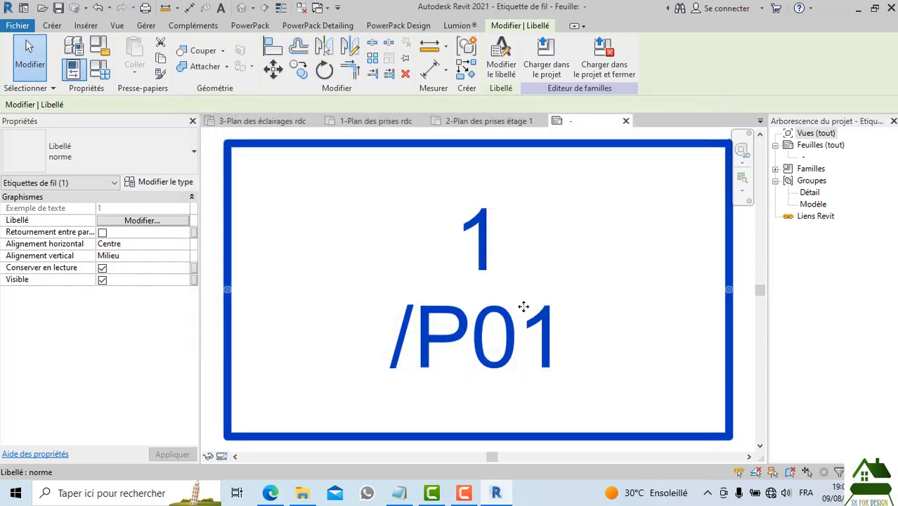
Widen the label's text box on both sides
{"action": "scroll", "coordinate": [521, 305], "scroll_direction": "down", "scroll_amount": 2}
{"action": "left_click_drag", "start_coordinate": [328, 296], "coordinate": [288, 301]}
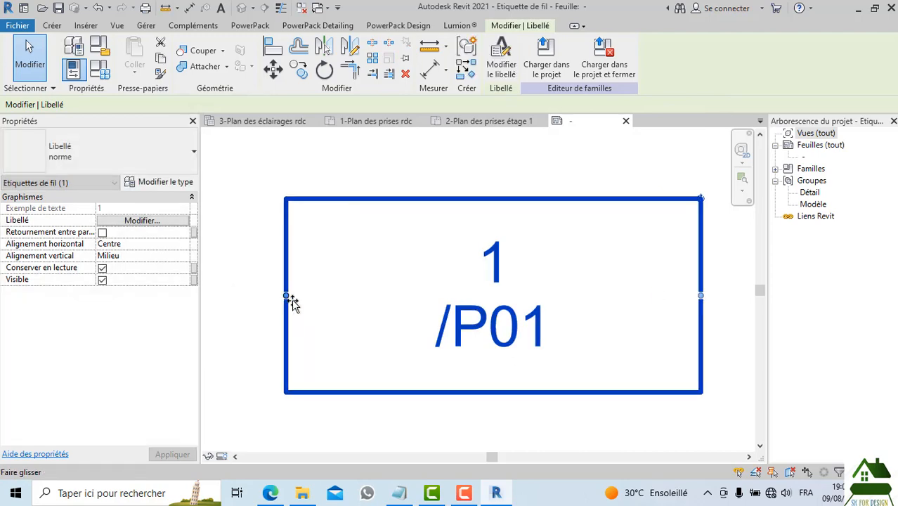
{"action": "left_click_drag", "start_coordinate": [699, 298], "coordinate": [743, 297]}
Remove the line break after Circuits and narrow the label's text box closer around the text
{"action": "left_click", "coordinate": [501, 60]}
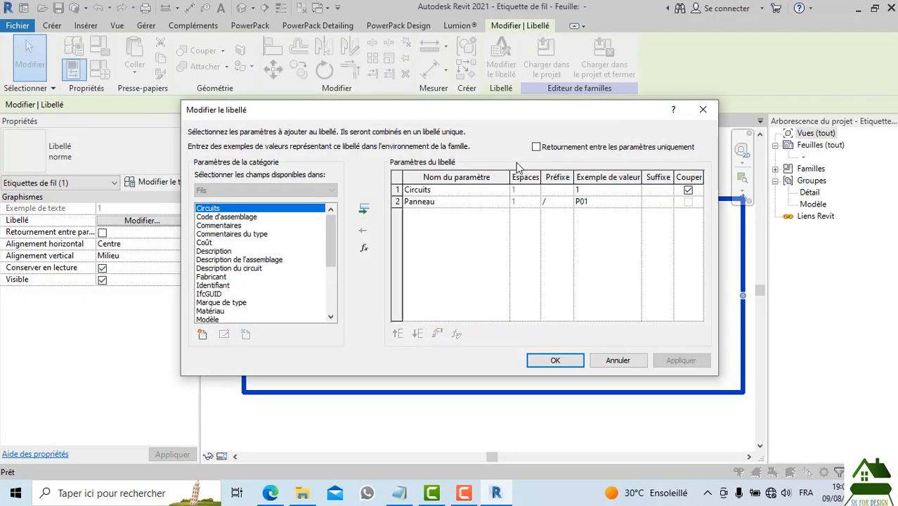
{"action": "left_click", "coordinate": [688, 189]}
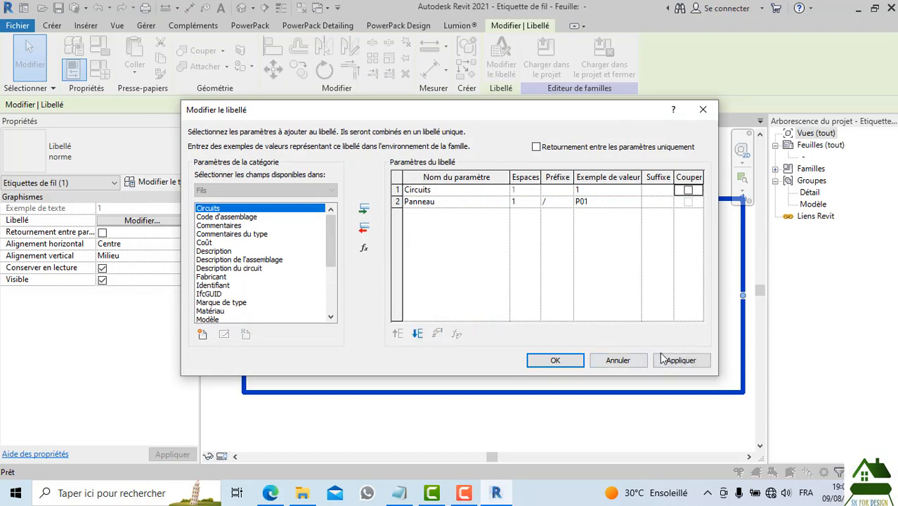
{"action": "left_click", "coordinate": [675, 359]}
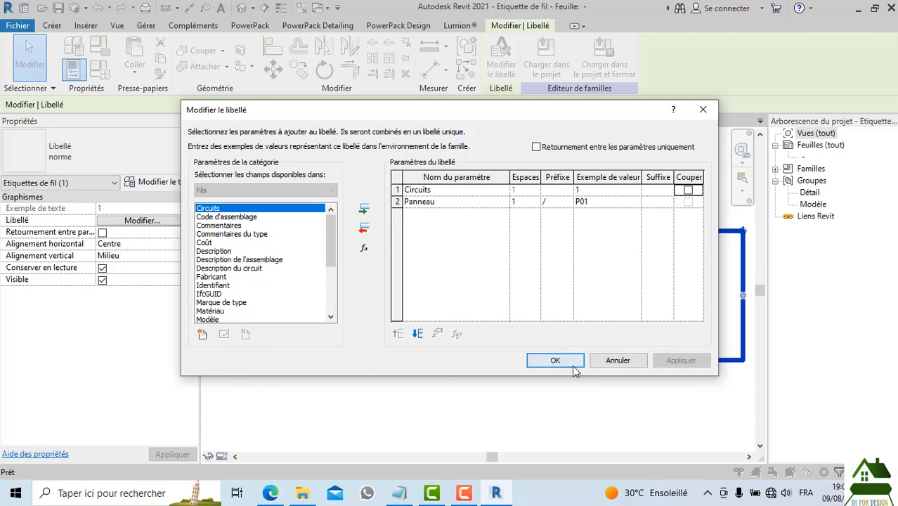
{"action": "left_click", "coordinate": [573, 369]}
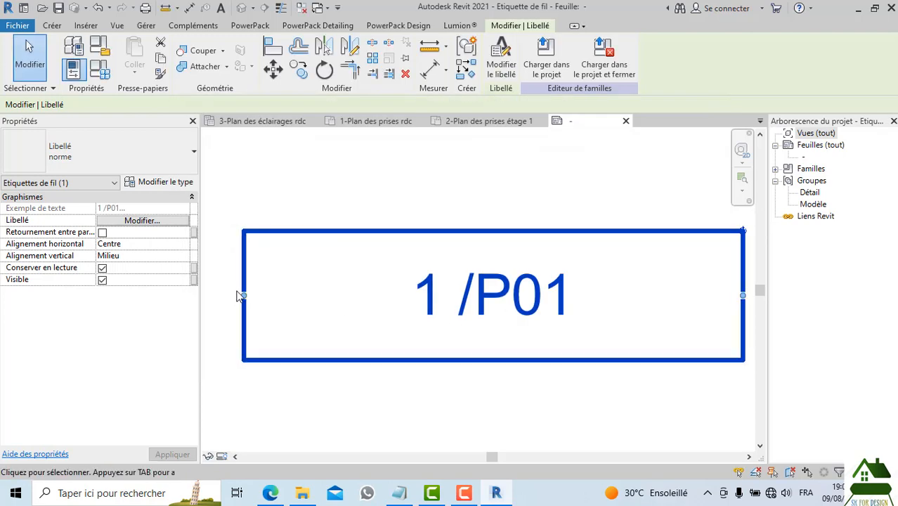
{"action": "left_click_drag", "start_coordinate": [241, 296], "coordinate": [350, 307]}
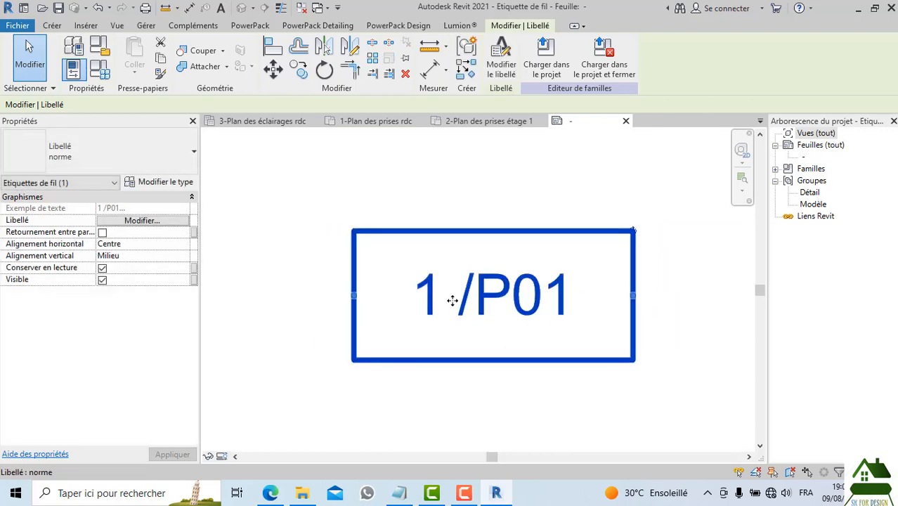
Insert several blank spaces before the "/" in Panneau's prefix and widen the label's text box slightly
{"action": "left_click", "coordinate": [503, 71]}
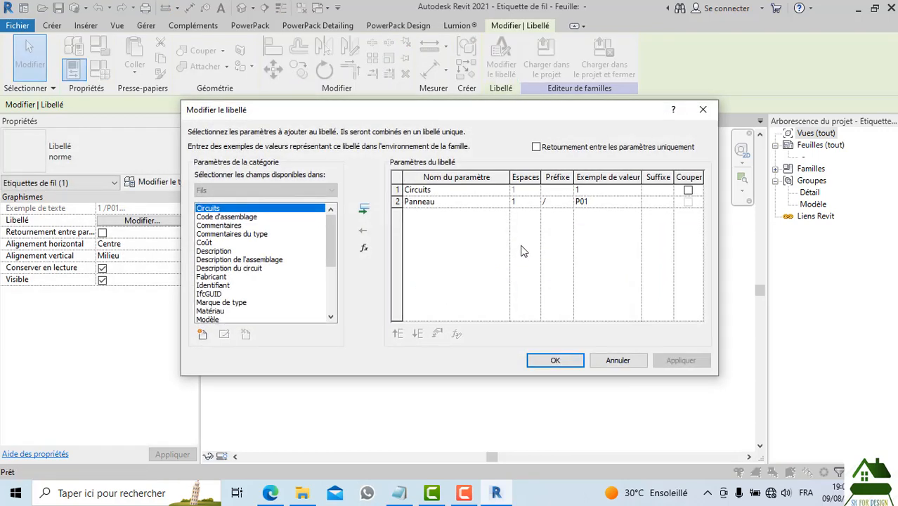
{"action": "left_click", "coordinate": [554, 205]}
{"action": "key", "text": "shift+Tab"}
{"action": "left_click", "coordinate": [543, 201]}
{"action": "left_click", "coordinate": [553, 360]}
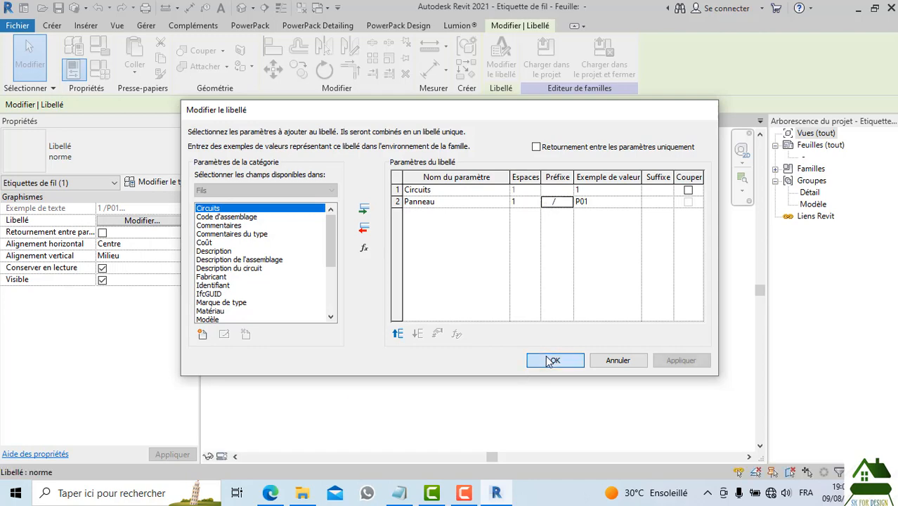
{"action": "left_click_drag", "start_coordinate": [633, 298], "coordinate": [668, 304]}
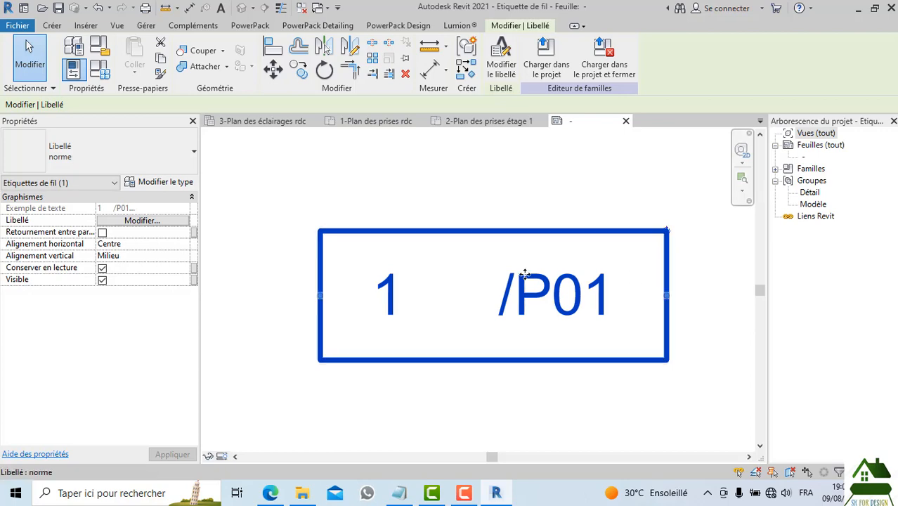
Reduce the blank spaces before the "/" in Panneau's prefix and deselect the label
{"action": "left_click", "coordinate": [500, 70]}
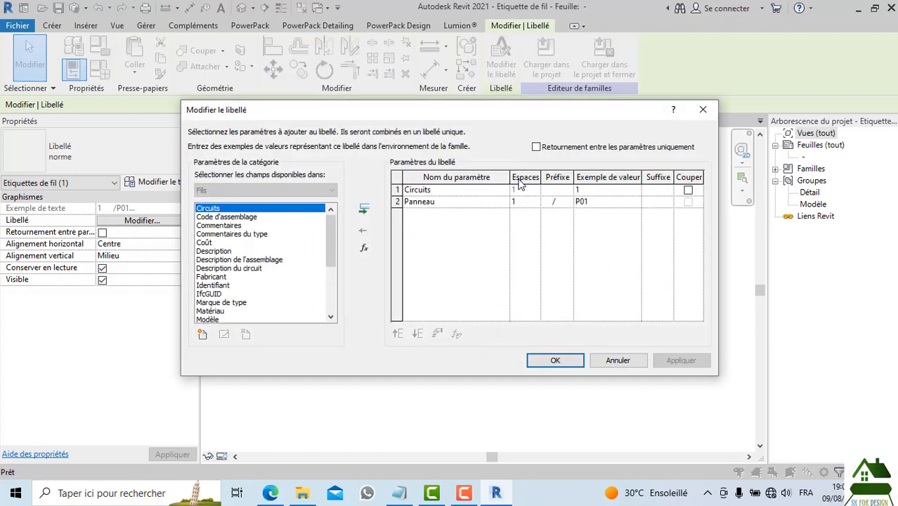
{"action": "left_click", "coordinate": [551, 202]}
{"action": "type", "text": "/"}
{"action": "left_click", "coordinate": [568, 361]}
{"action": "key", "text": "Escape"}
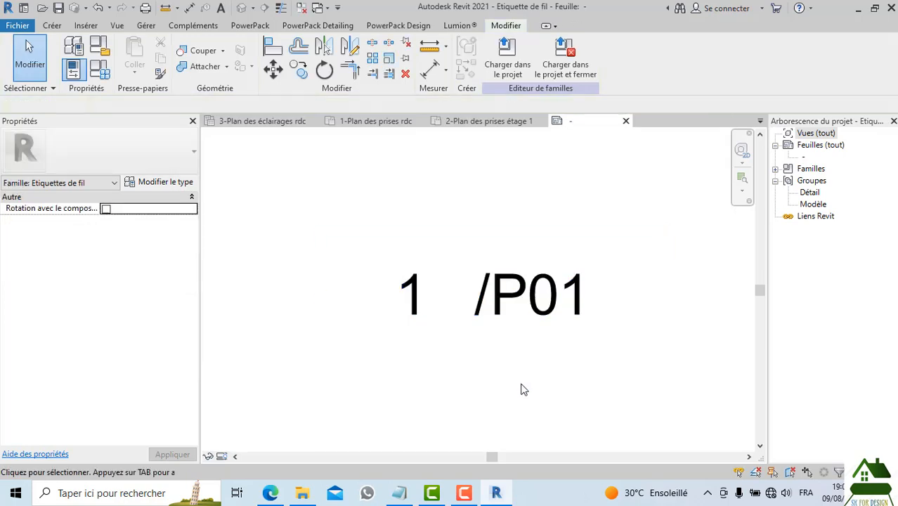
{"action": "scroll", "coordinate": [487, 309], "scroll_direction": "up", "scroll_amount": 2}
{"action": "left_click", "coordinate": [482, 295]}
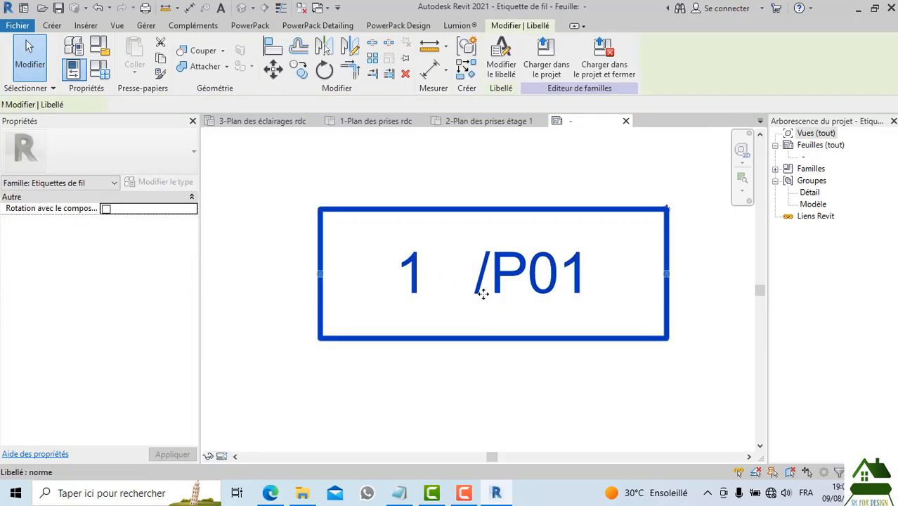
{"action": "left_click", "coordinate": [501, 60]}
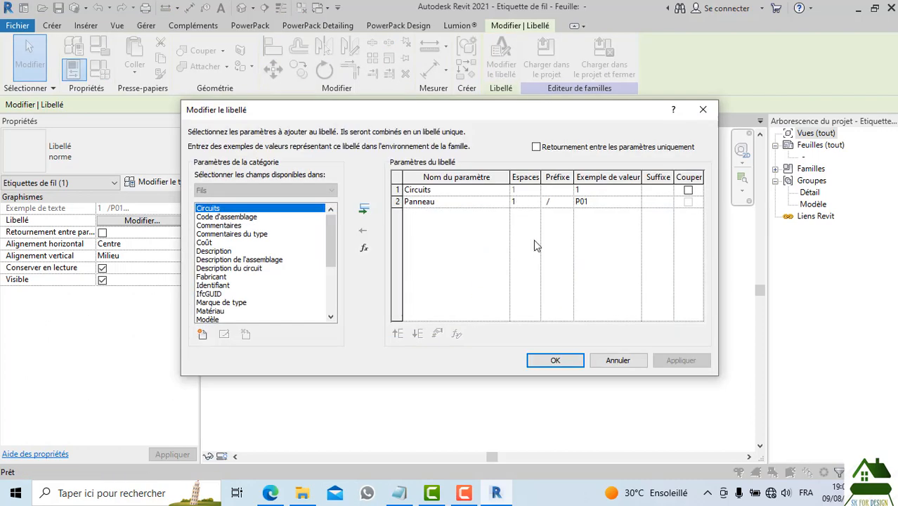
{"action": "left_click", "coordinate": [629, 191]}
{"action": "left_click", "coordinate": [556, 360]}
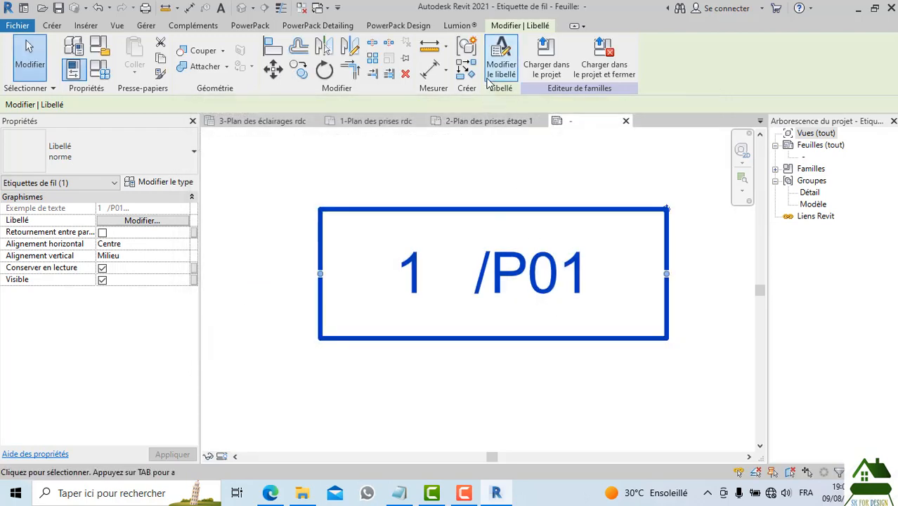
Set the spaces (Espaces) of the label's Panneau parameter to 0
{"action": "left_click", "coordinate": [501, 57]}
{"action": "left_click", "coordinate": [688, 190]}
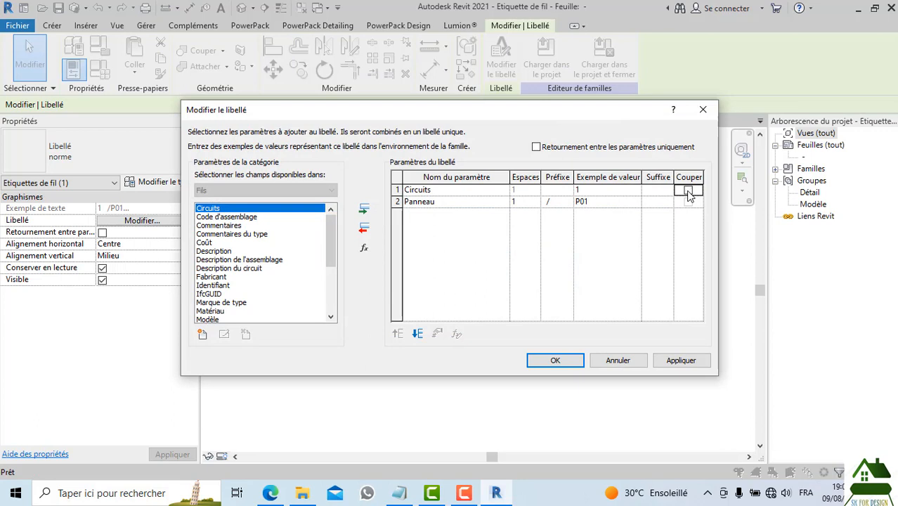
{"action": "left_click", "coordinate": [525, 202]}
{"action": "left_click", "coordinate": [536, 204]}
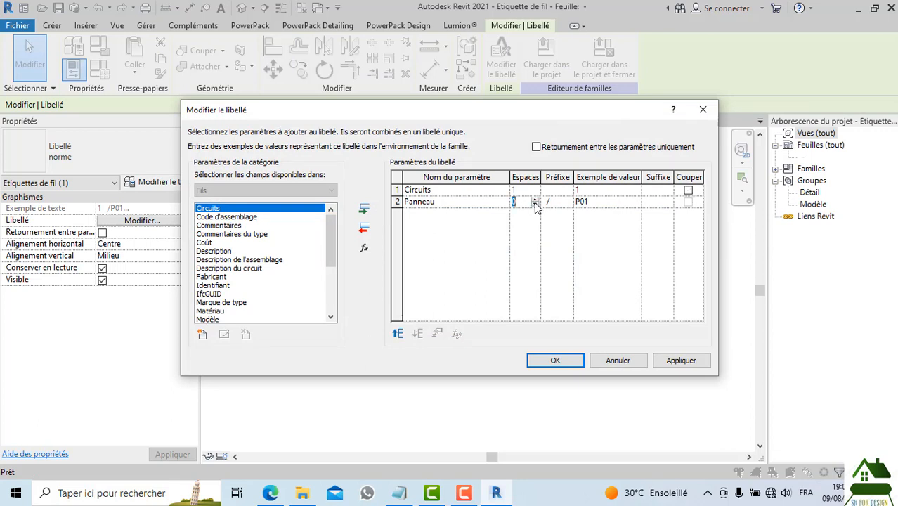
{"action": "left_click", "coordinate": [535, 193]}
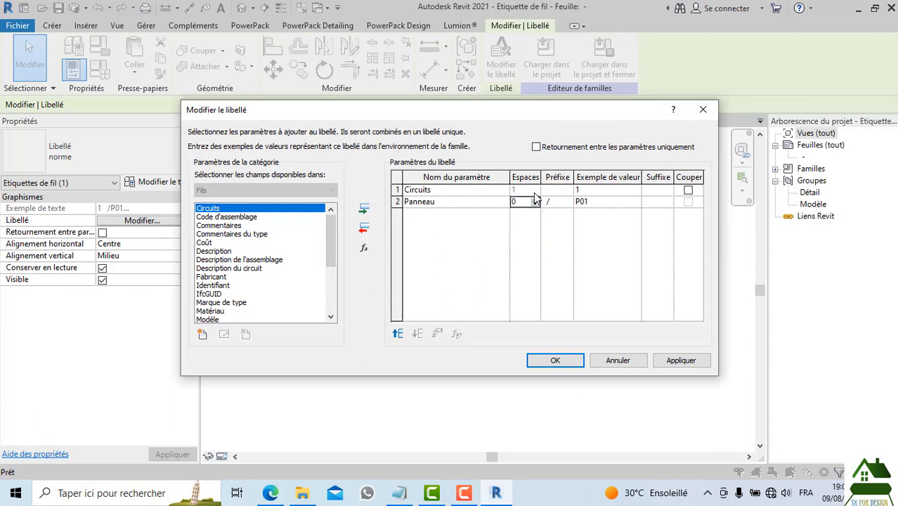
{"action": "left_click", "coordinate": [555, 360]}
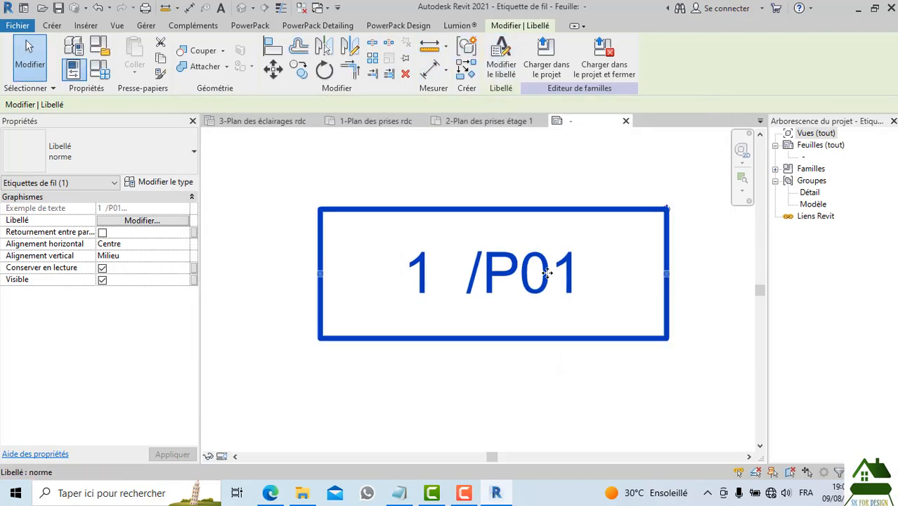
Set the label type norme to the Tahoma font with a text size of 2 mm
{"action": "left_click", "coordinate": [160, 181]}
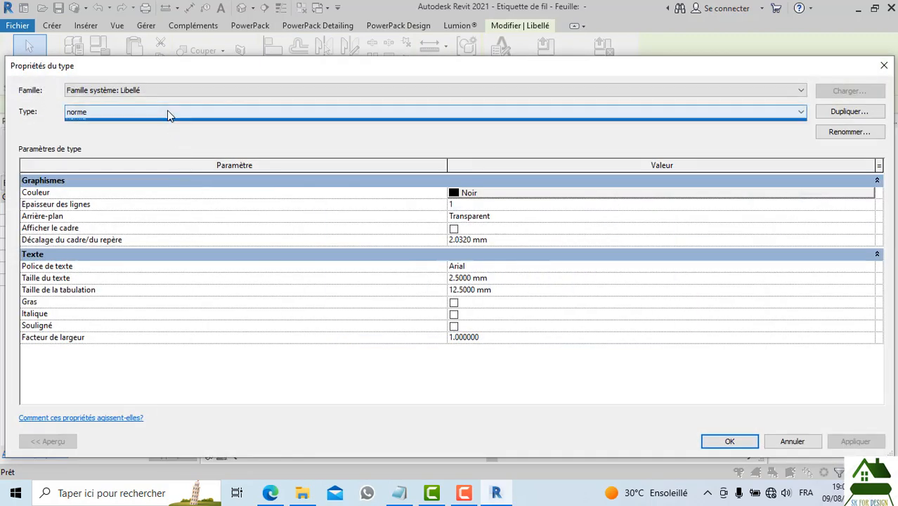
{"action": "left_click", "coordinate": [513, 268]}
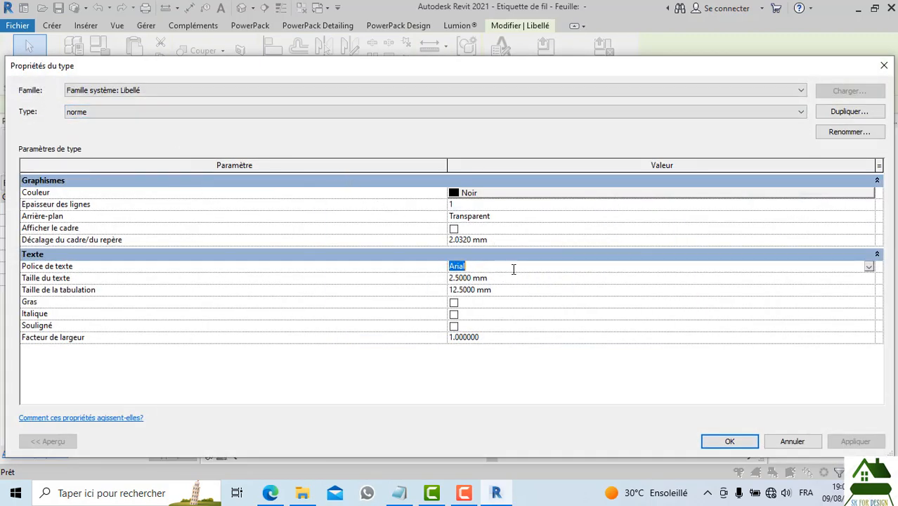
{"action": "left_click", "coordinate": [869, 268]}
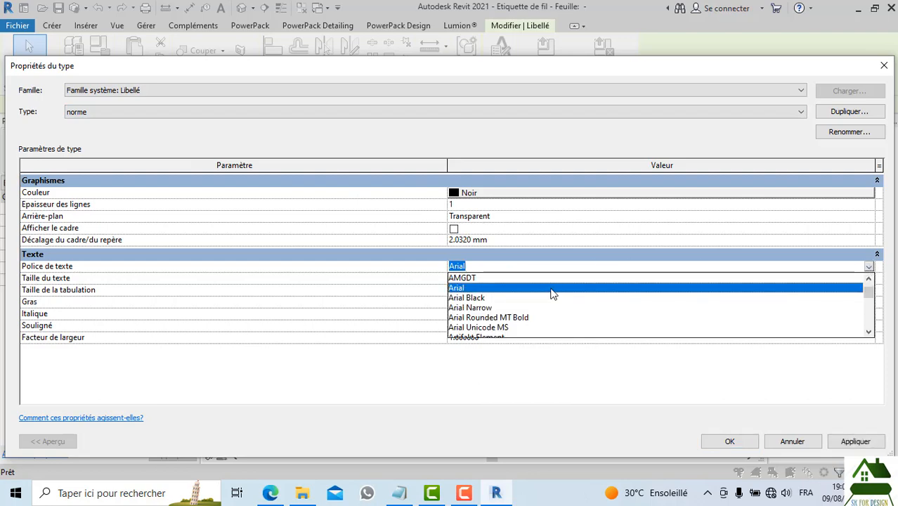
{"action": "type", "text": "Tahoma"}
{"action": "left_click", "coordinate": [504, 328]}
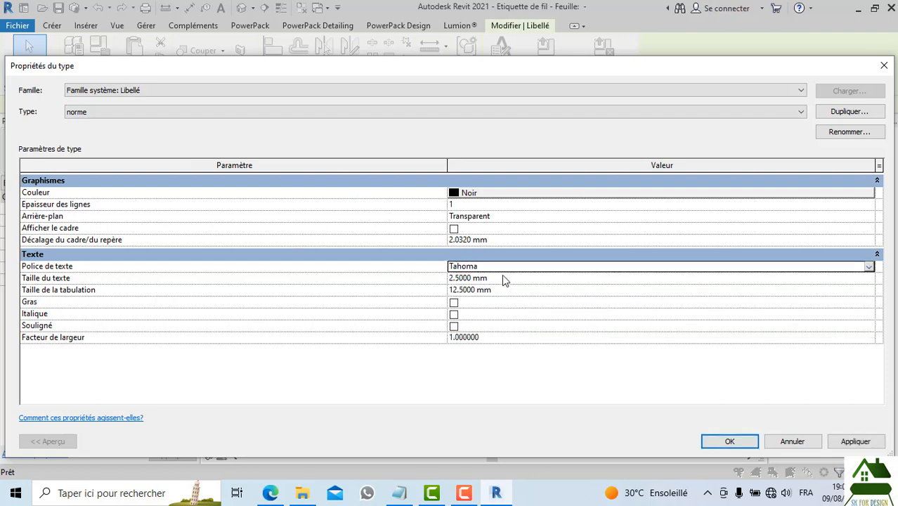
{"action": "left_click", "coordinate": [501, 278]}
{"action": "type", "text": "2"}
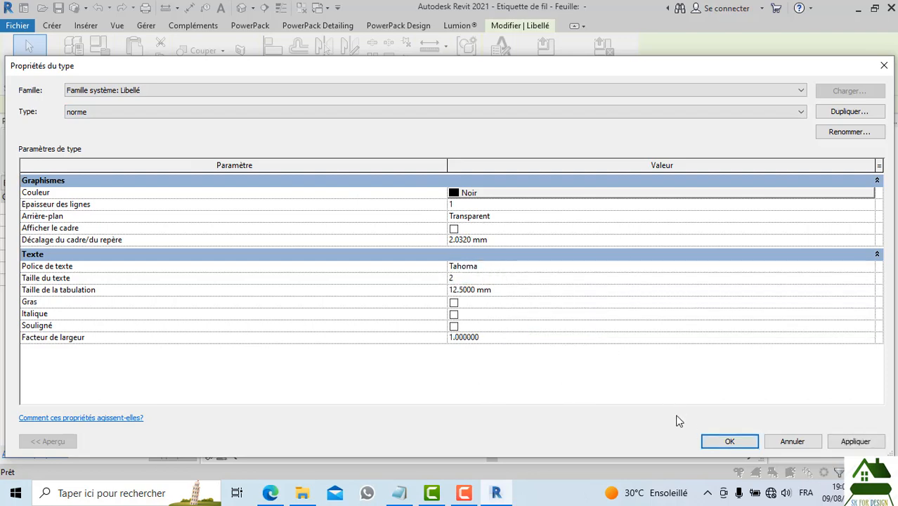
{"action": "left_click", "coordinate": [730, 441]}
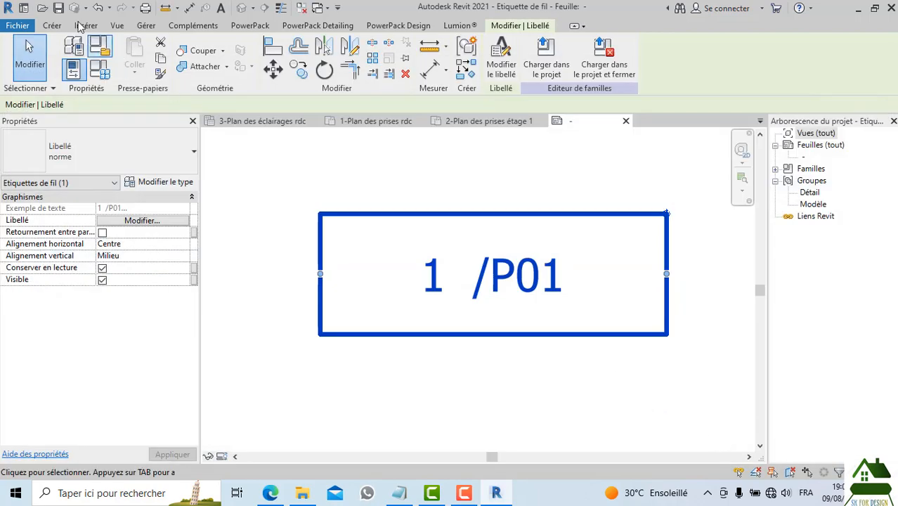
Save the family as Etiquette SAKHO de fil.rfa in the Electrique folder, with the maximum number of backups at 1
{"action": "left_click", "coordinate": [29, 29]}
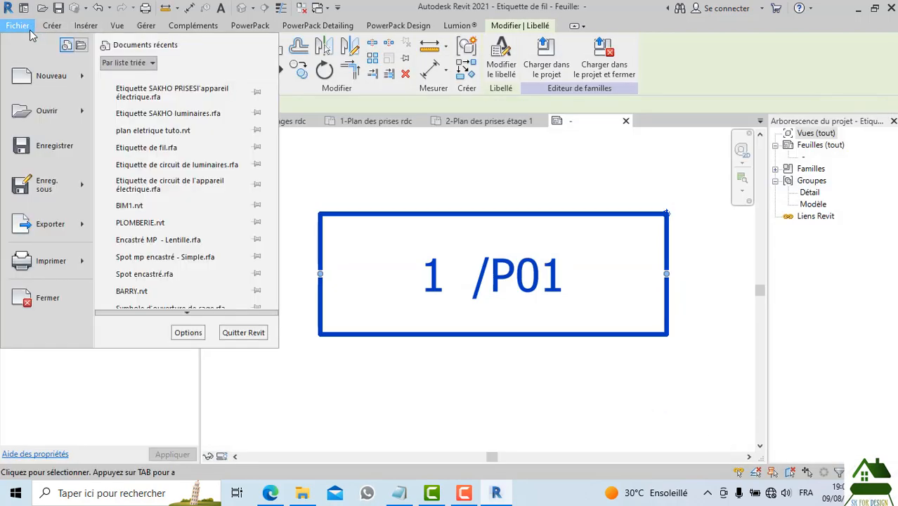
{"action": "mouse_move", "coordinate": [66, 188]}
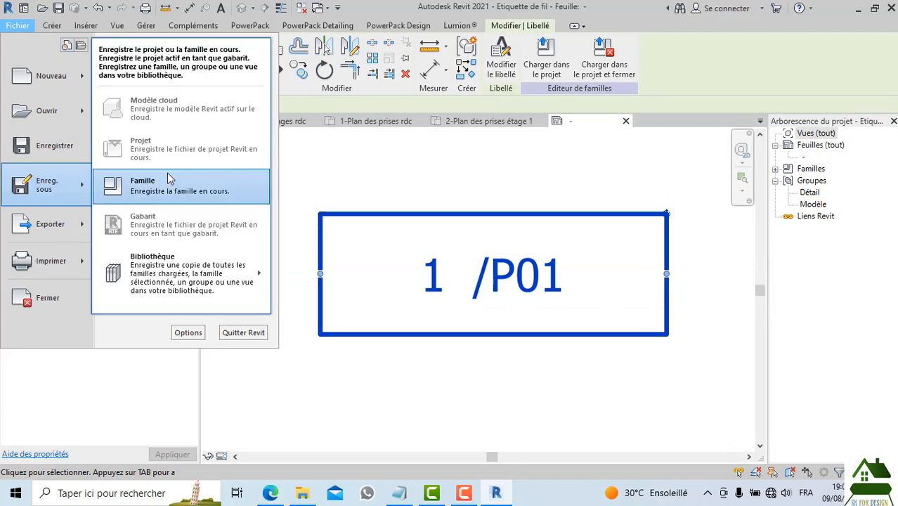
{"action": "left_click", "coordinate": [167, 175]}
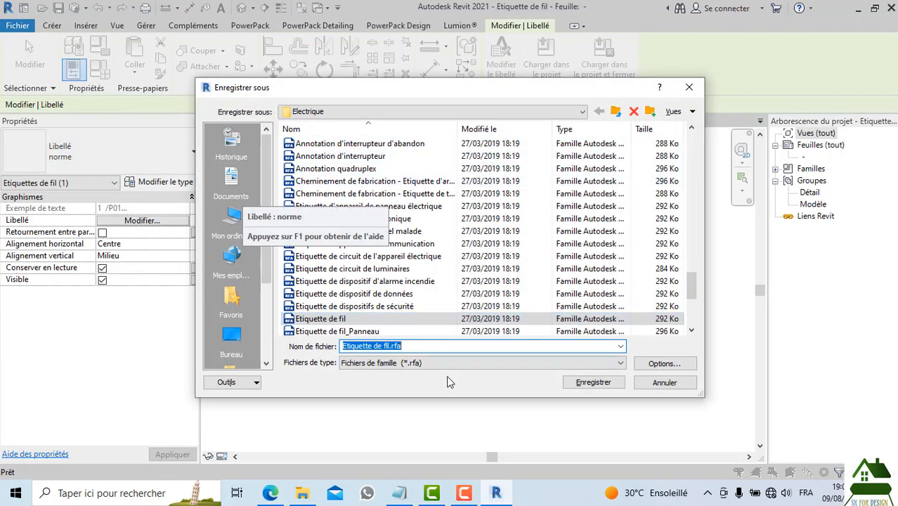
{"action": "left_click", "coordinate": [375, 347]}
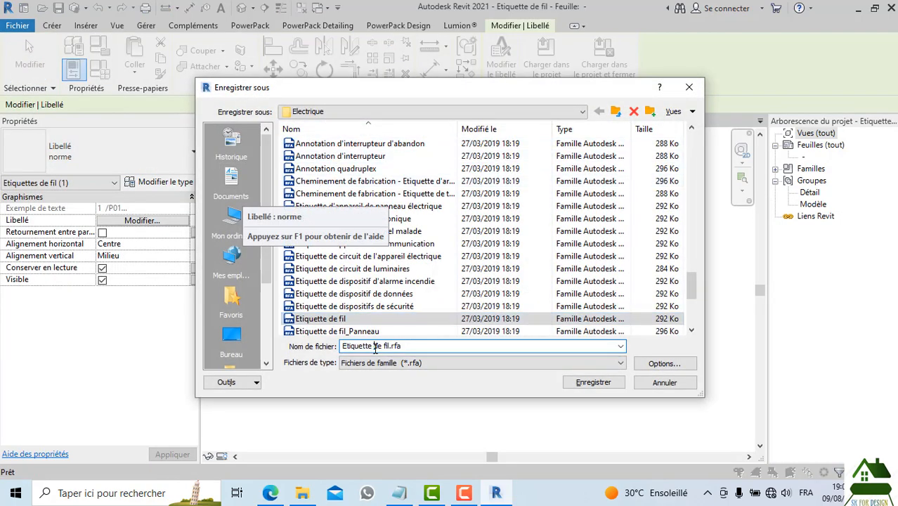
{"action": "type", "text": "SAKHO"}
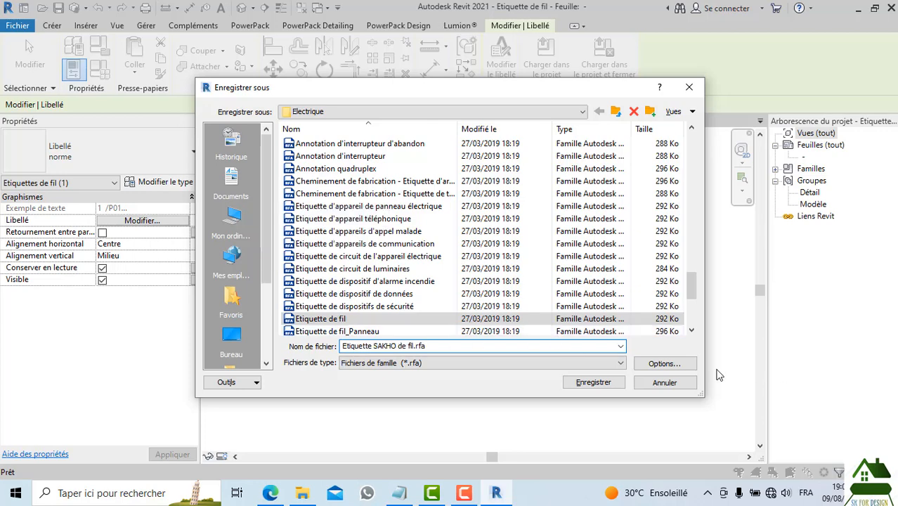
{"action": "left_click", "coordinate": [658, 370]}
{"action": "left_click", "coordinate": [659, 367]}
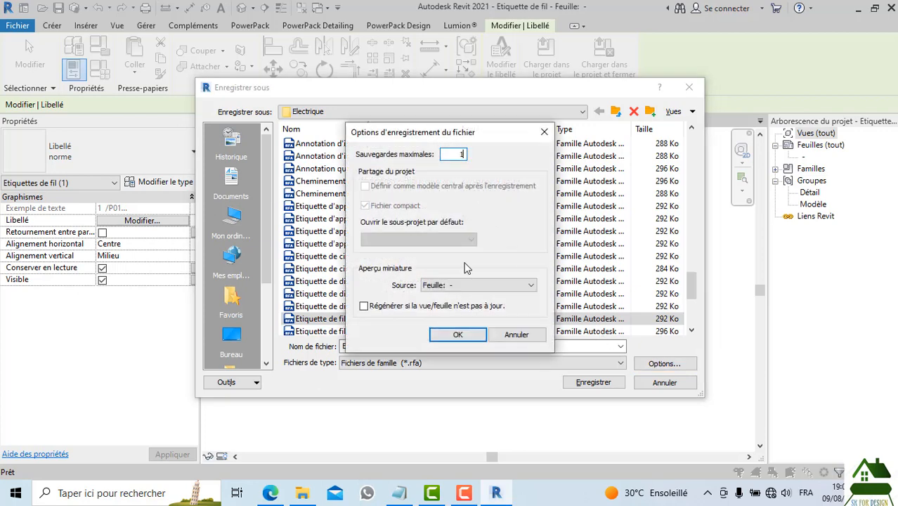
{"action": "left_click", "coordinate": [463, 334]}
{"action": "left_click", "coordinate": [594, 382]}
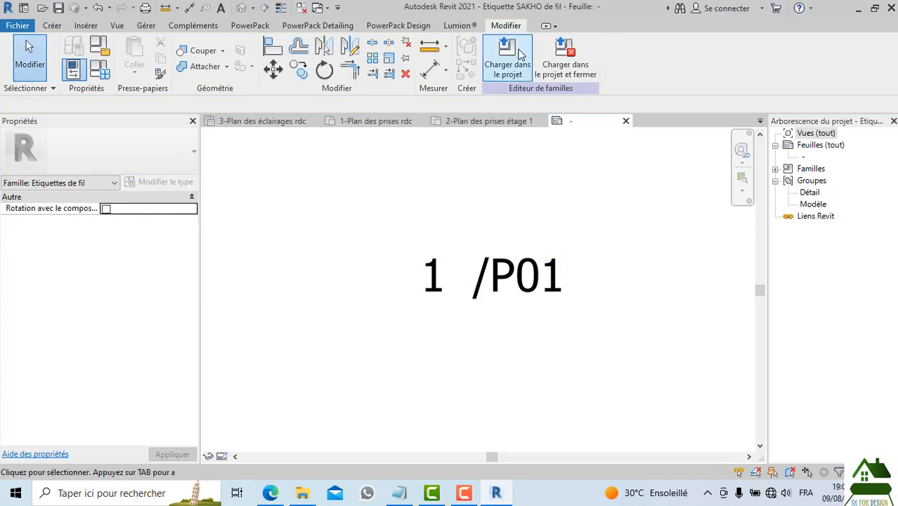
Load the saved wire tag family into the plan eletrique tuto project
{"action": "left_click", "coordinate": [507, 60]}
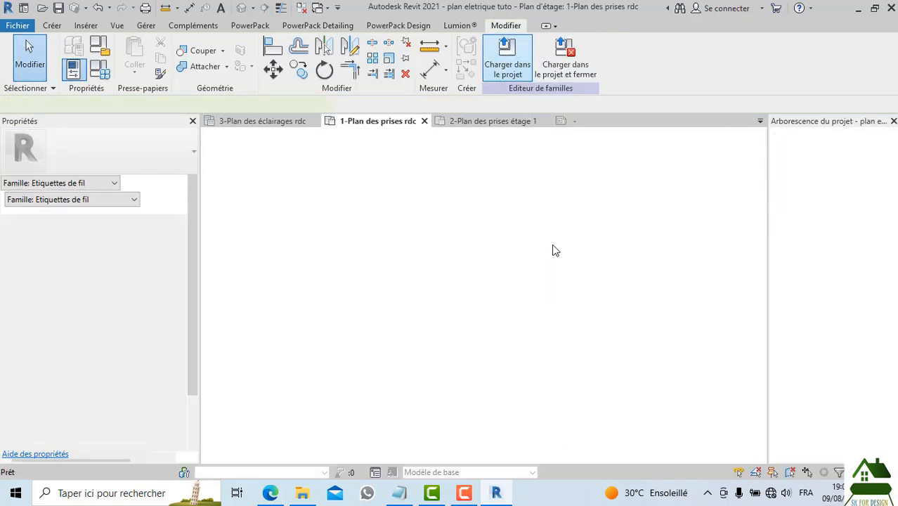
{"action": "scroll", "coordinate": [433, 317], "scroll_direction": "up", "scroll_amount": 5}
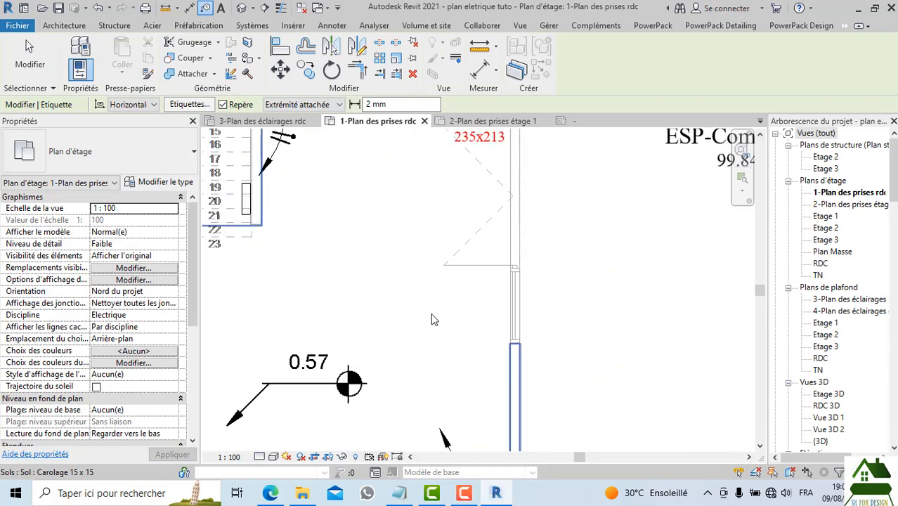
{"action": "scroll", "coordinate": [433, 318], "scroll_direction": "down", "scroll_amount": 5}
{"action": "scroll", "coordinate": [492, 375], "scroll_direction": "up", "scroll_amount": 5}
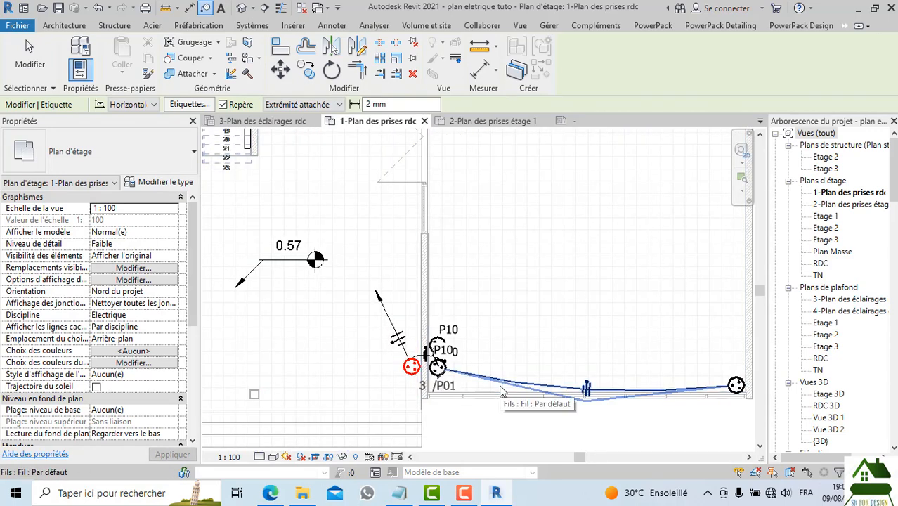
{"action": "scroll", "coordinate": [501, 390], "scroll_direction": "down", "scroll_amount": 5}
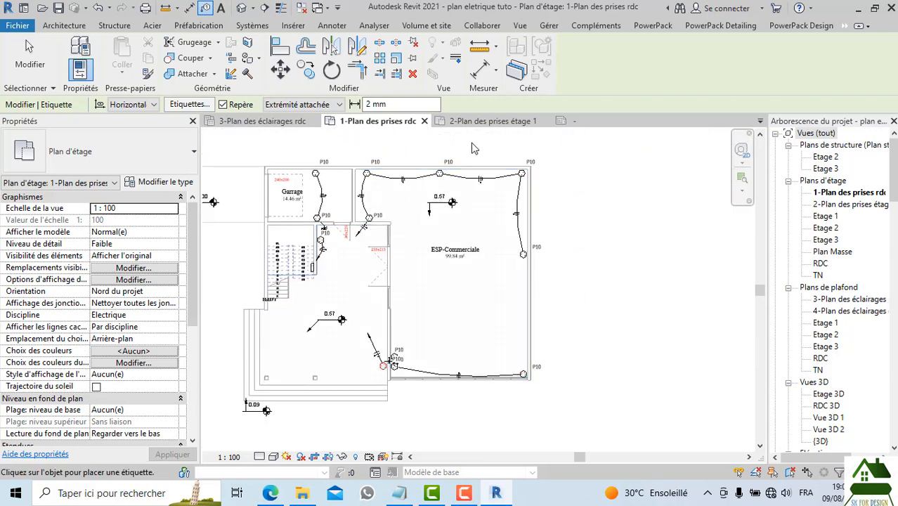
Open the 3-Plan des éclairages rdc view, exit tag placement and check the type of the existing wire tag 7
{"action": "left_click", "coordinate": [264, 121]}
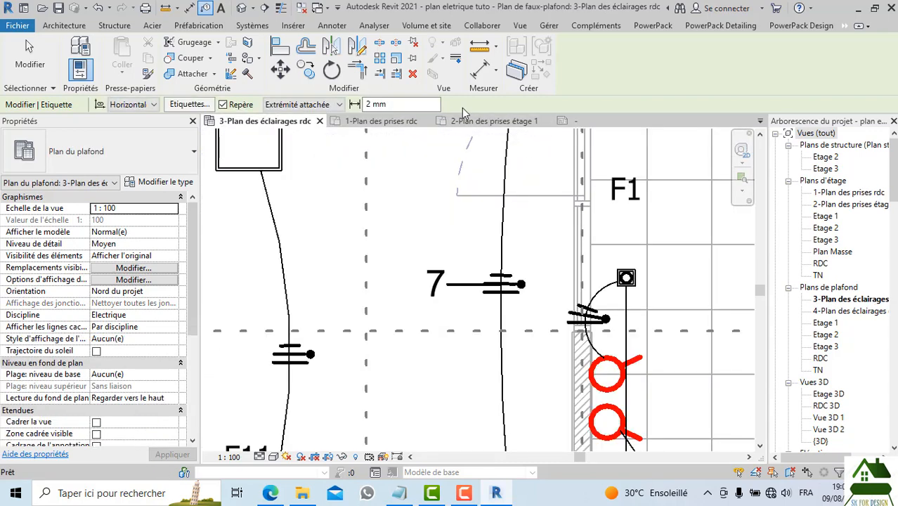
{"action": "scroll", "coordinate": [421, 196], "scroll_direction": "down", "scroll_amount": 4}
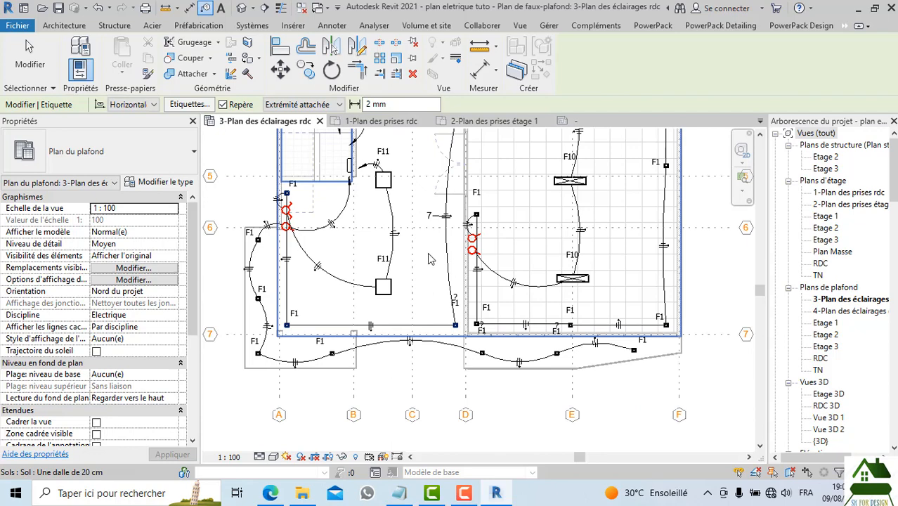
{"action": "key", "text": "Escape"}
{"action": "left_click", "coordinate": [426, 215]}
{"action": "middle_click_drag", "start_coordinate": [438, 319], "coordinate": [436, 380]}
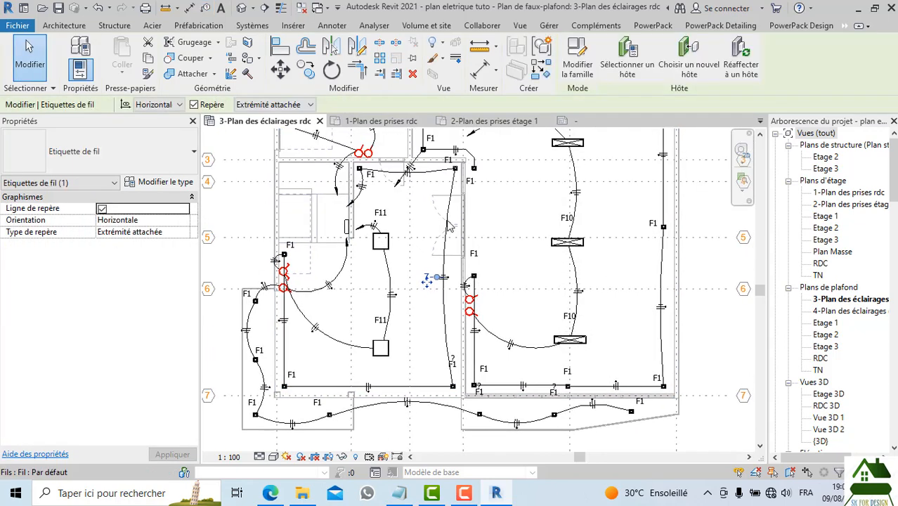
{"action": "scroll", "coordinate": [439, 212], "scroll_direction": "up", "scroll_amount": 2}
{"action": "left_click", "coordinate": [440, 215]}
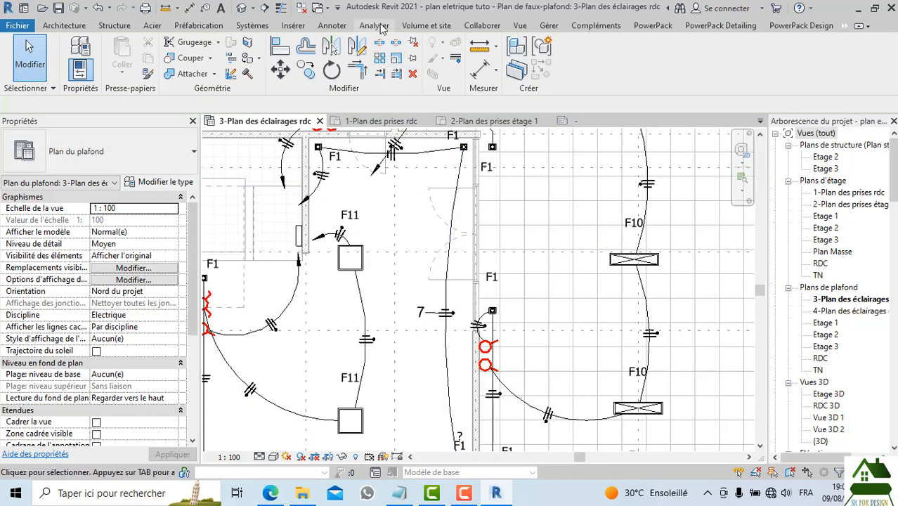
Tag all untagged wires in the view with Etiquette SAKHO de fil, using 2 mm leaders and horizontal orientation
{"action": "left_click", "coordinate": [332, 26]}
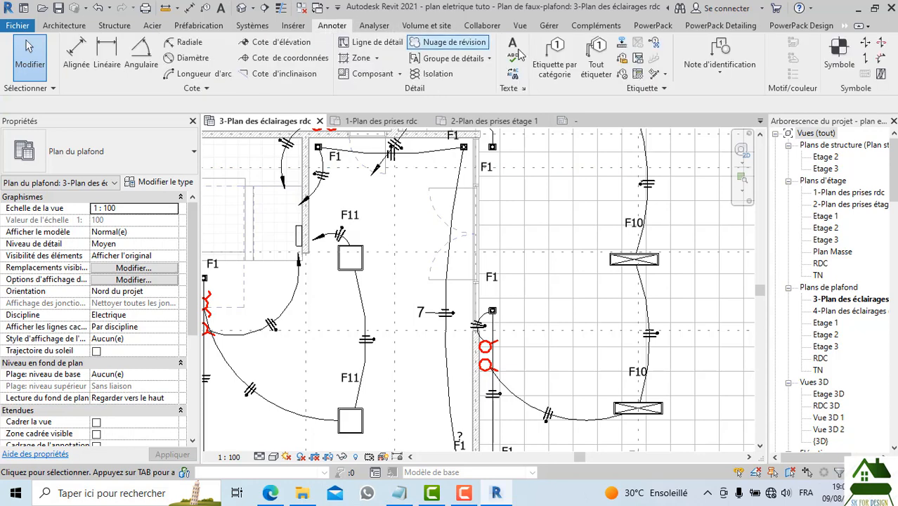
{"action": "left_click", "coordinate": [596, 56]}
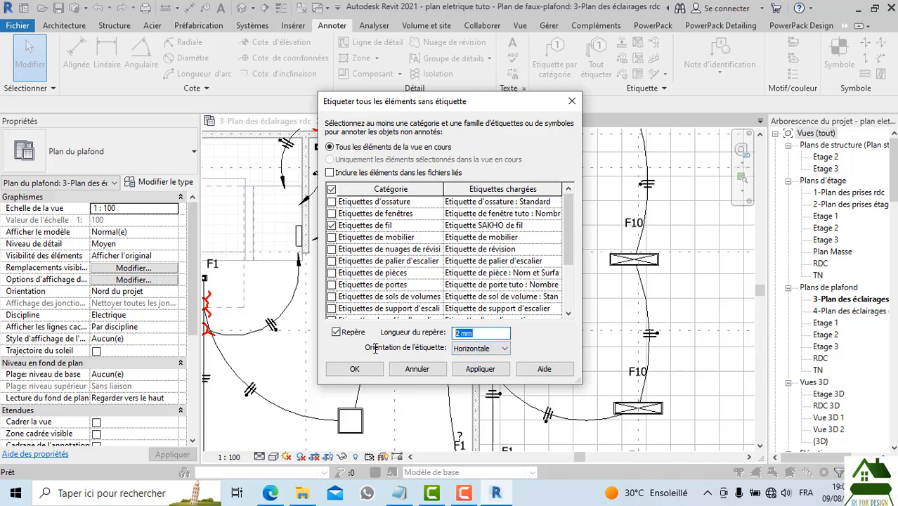
{"action": "left_click", "coordinate": [468, 369]}
{"action": "left_click", "coordinate": [355, 369]}
Examine the new wire tags across the ground-floor lighting plan for their content, placement and overlaps with wires
{"action": "scroll", "coordinate": [411, 326], "scroll_direction": "down", "scroll_amount": 2}
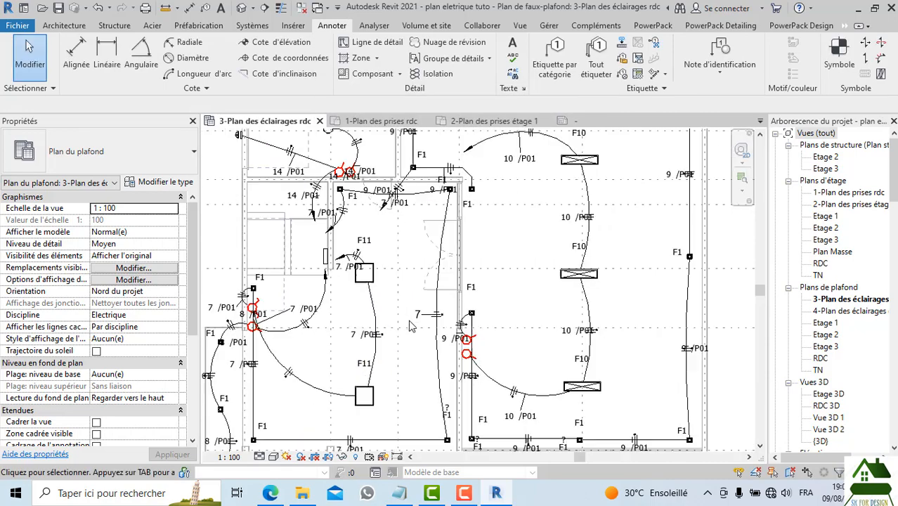
{"action": "scroll", "coordinate": [411, 327], "scroll_direction": "down", "scroll_amount": 1}
{"action": "scroll", "coordinate": [454, 226], "scroll_direction": "up", "scroll_amount": 4}
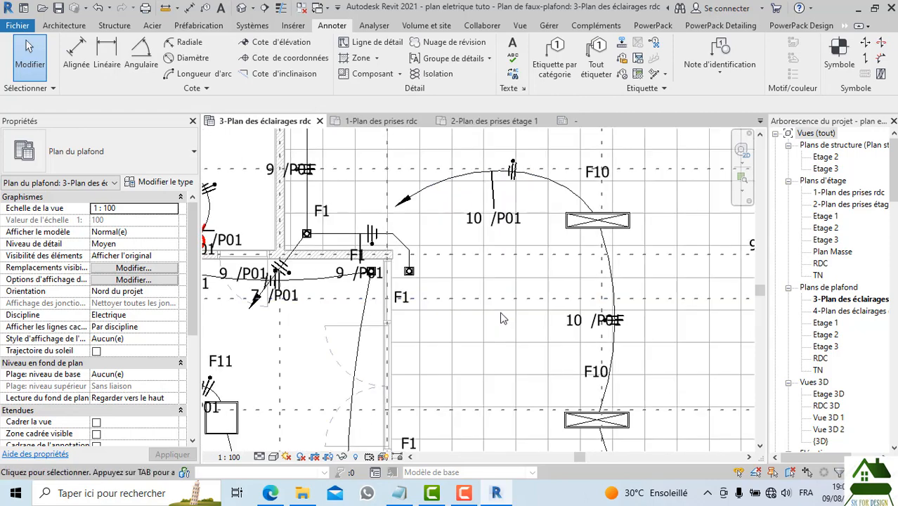
{"action": "scroll", "coordinate": [512, 246], "scroll_direction": "up", "scroll_amount": 3}
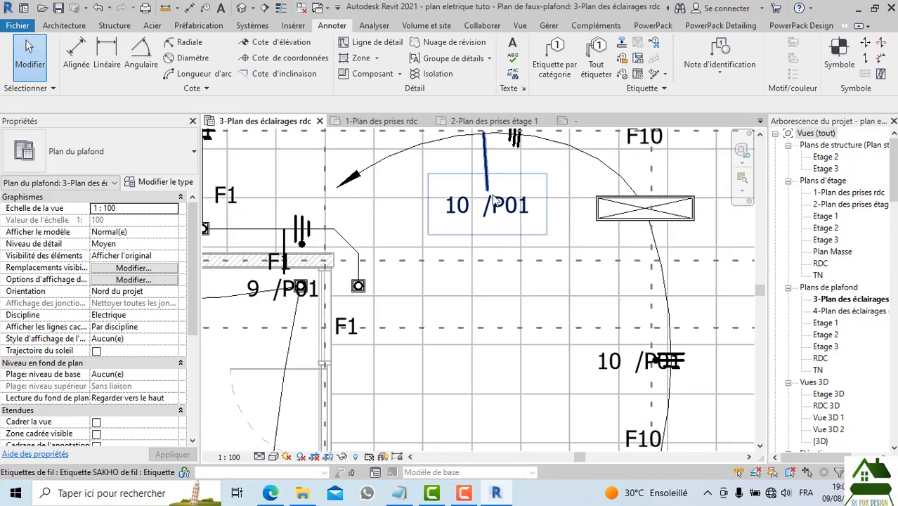
{"action": "scroll", "coordinate": [492, 162], "scroll_direction": "down", "scroll_amount": 3}
{"action": "scroll", "coordinate": [454, 172], "scroll_direction": "up", "scroll_amount": 2}
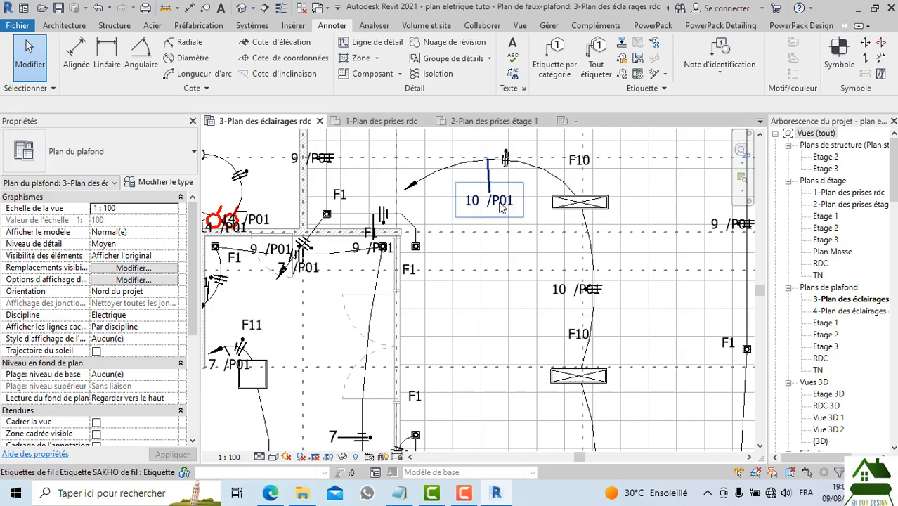
{"action": "scroll", "coordinate": [499, 202], "scroll_direction": "up", "scroll_amount": 2}
{"action": "scroll", "coordinate": [502, 204], "scroll_direction": "down", "scroll_amount": 5}
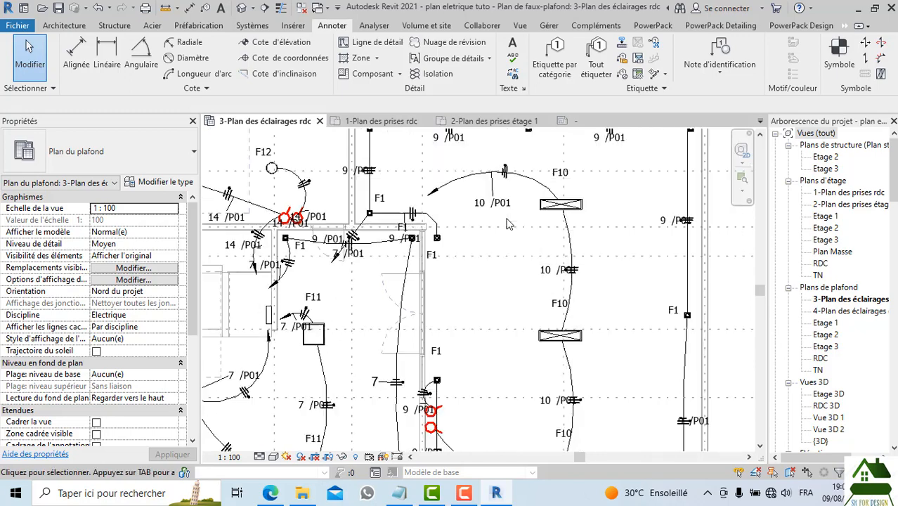
{"action": "scroll", "coordinate": [556, 327], "scroll_direction": "up", "scroll_amount": 4}
{"action": "middle_click_drag", "start_coordinate": [498, 329], "coordinate": [489, 286]}
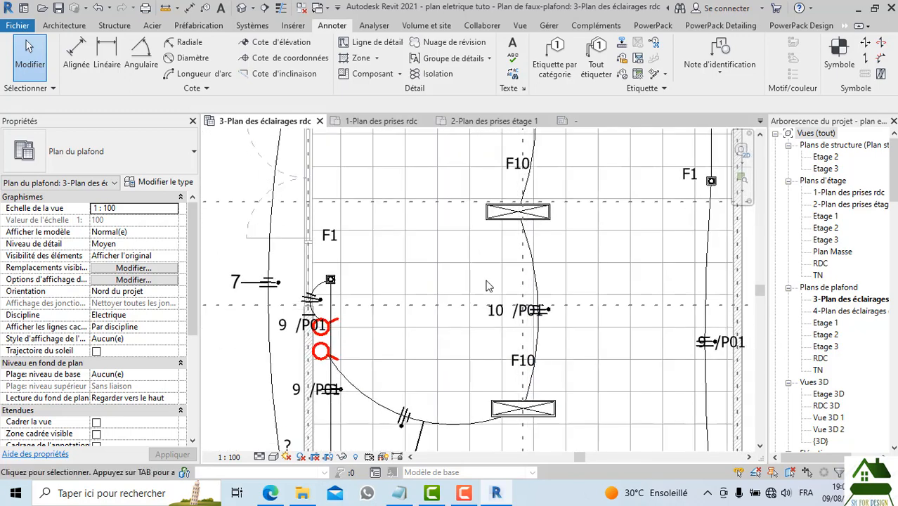
{"action": "scroll", "coordinate": [506, 320], "scroll_direction": "up", "scroll_amount": 2}
{"action": "scroll", "coordinate": [510, 296], "scroll_direction": "down", "scroll_amount": 2}
{"action": "scroll", "coordinate": [511, 296], "scroll_direction": "down", "scroll_amount": 3}
{"action": "scroll", "coordinate": [558, 278], "scroll_direction": "up", "scroll_amount": 4}
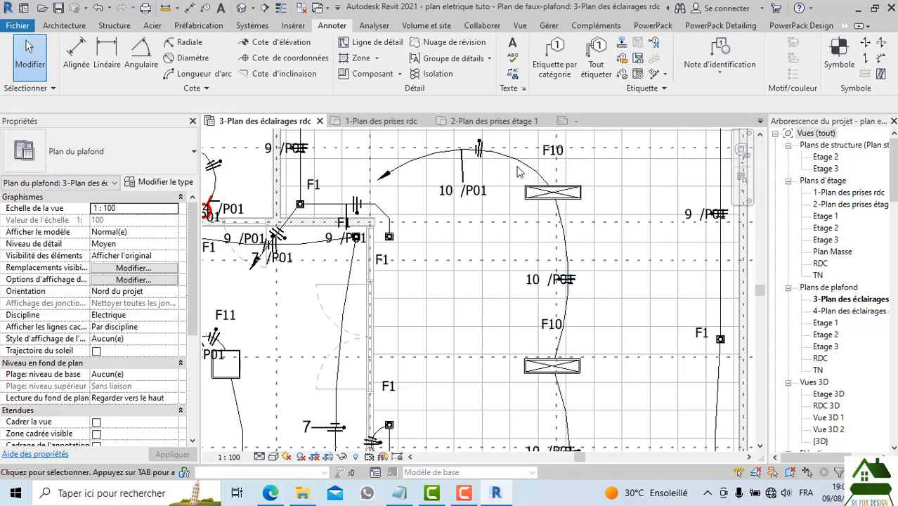
Move the 10 /P01 tag between the upper and middle F10 luminaires up and away from its wire's tick marks
{"action": "scroll", "coordinate": [573, 320], "scroll_direction": "up", "scroll_amount": 1}
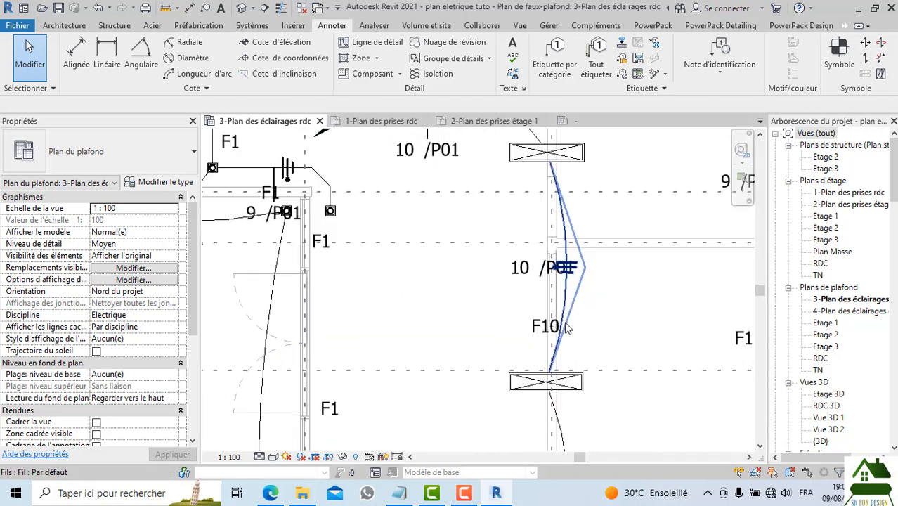
{"action": "left_click", "coordinate": [538, 280]}
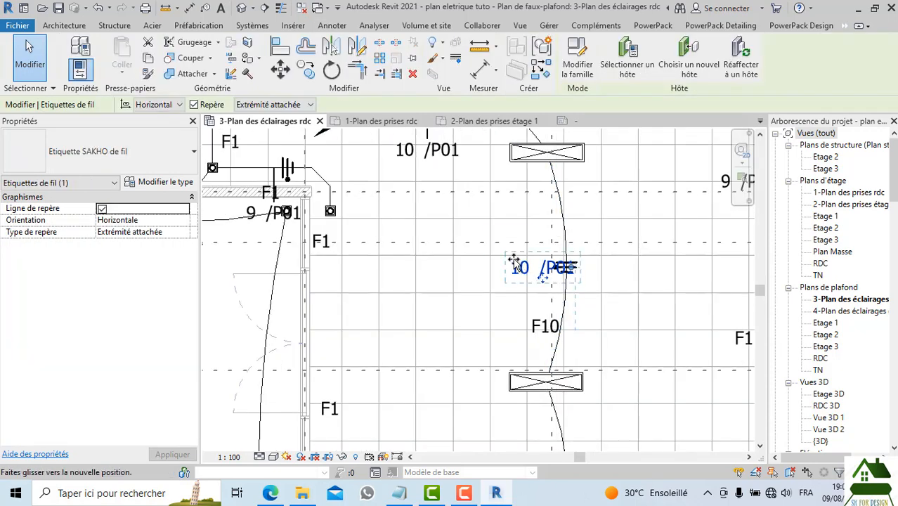
{"action": "left_click_drag", "start_coordinate": [515, 263], "coordinate": [495, 257]}
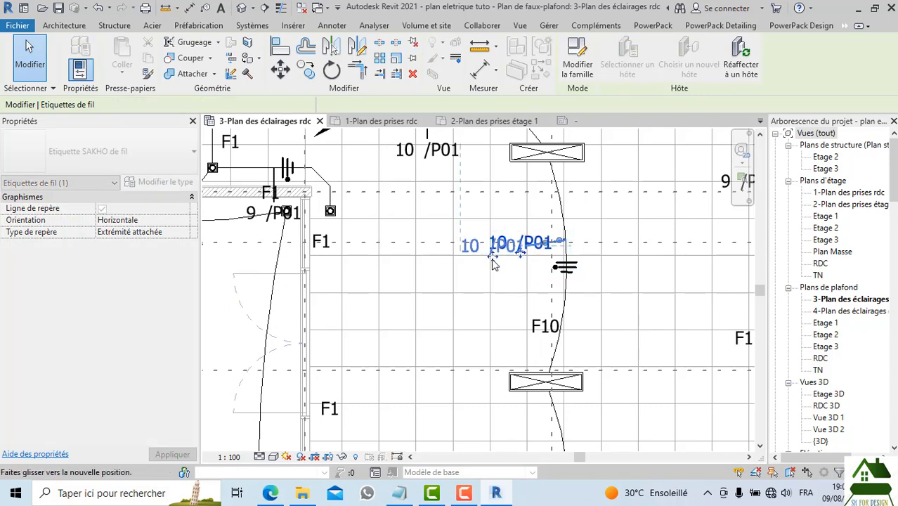
{"action": "key", "text": "Escape"}
Move the 10 /P01 tag between the middle and lower F10 luminaires up and away from its wire's tick marks
{"action": "scroll", "coordinate": [494, 250], "scroll_direction": "down", "scroll_amount": 2}
{"action": "middle_click_drag", "start_coordinate": [527, 294], "coordinate": [529, 178]}
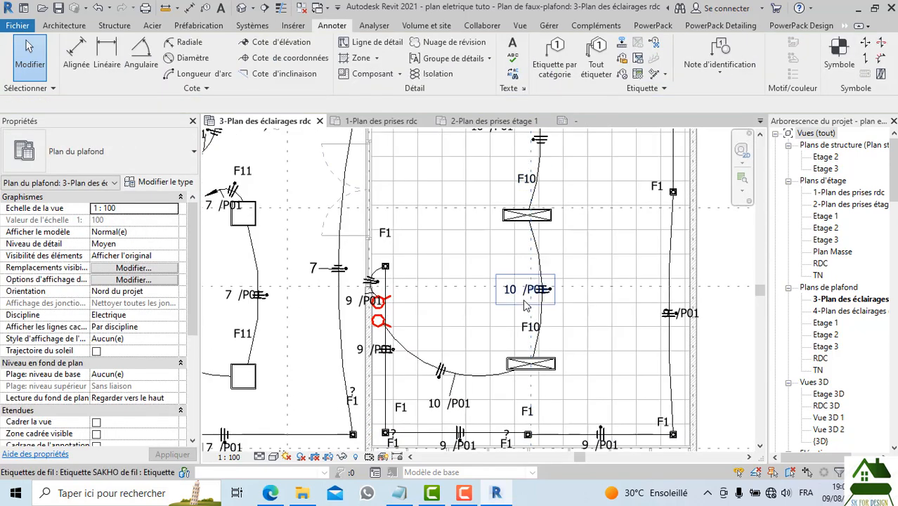
{"action": "left_click", "coordinate": [524, 290]}
{"action": "scroll", "coordinate": [524, 292], "scroll_direction": "up", "scroll_amount": 2}
{"action": "left_click_drag", "start_coordinate": [490, 271], "coordinate": [479, 258]}
{"action": "left_click", "coordinate": [484, 296]}
{"action": "scroll", "coordinate": [486, 297], "scroll_direction": "down", "scroll_amount": 2}
{"action": "middle_click_drag", "start_coordinate": [419, 301], "coordinate": [502, 370]}
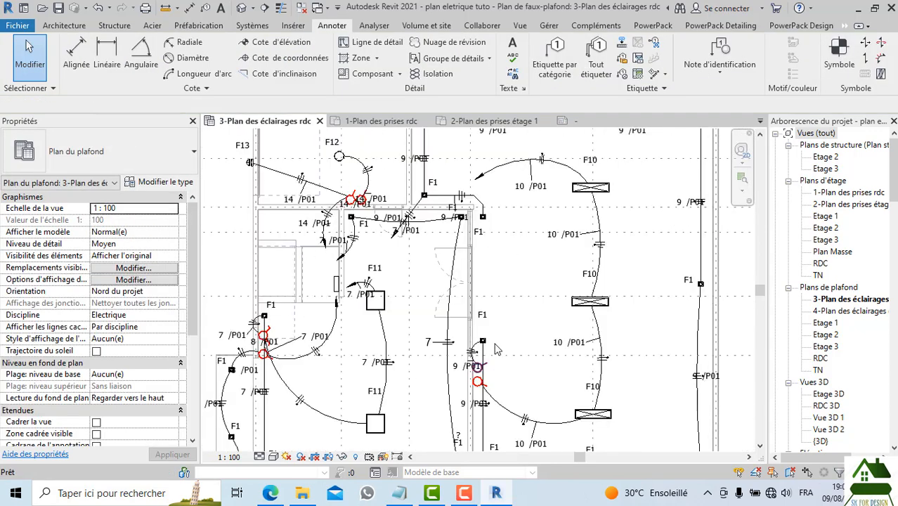
Select all instances of the Etiquette SAKHO de fil wire tag in the lighting plan and delete them
{"action": "scroll", "coordinate": [514, 226], "scroll_direction": "down", "scroll_amount": 1}
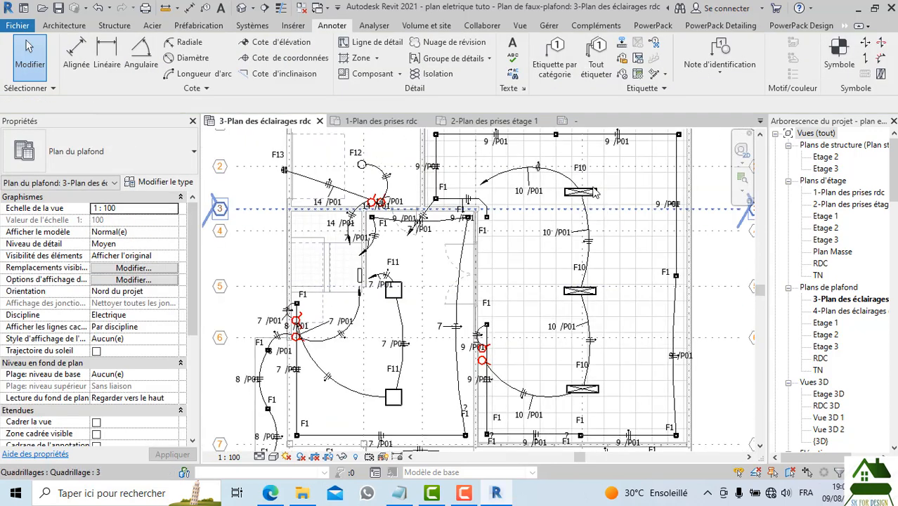
{"action": "scroll", "coordinate": [558, 254], "scroll_direction": "down", "scroll_amount": 2}
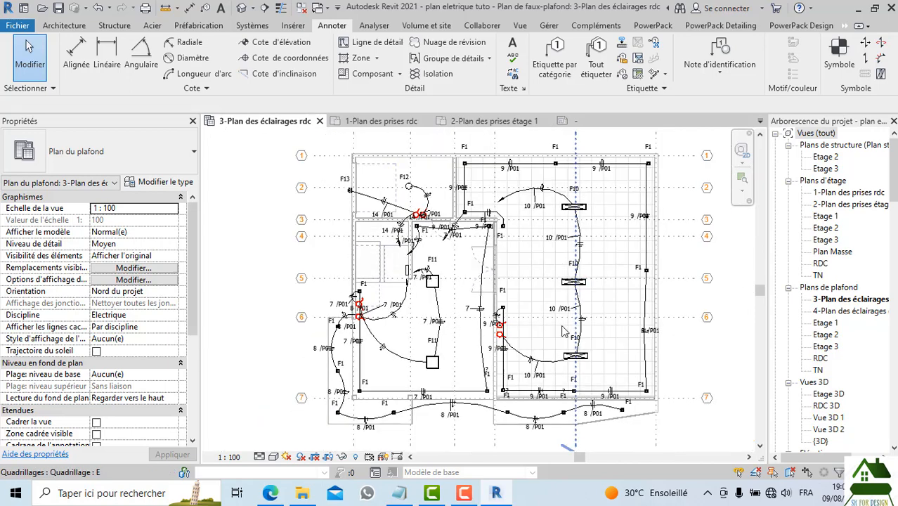
{"action": "scroll", "coordinate": [563, 332], "scroll_direction": "up", "scroll_amount": 3}
{"action": "scroll", "coordinate": [561, 295], "scroll_direction": "down", "scroll_amount": 2}
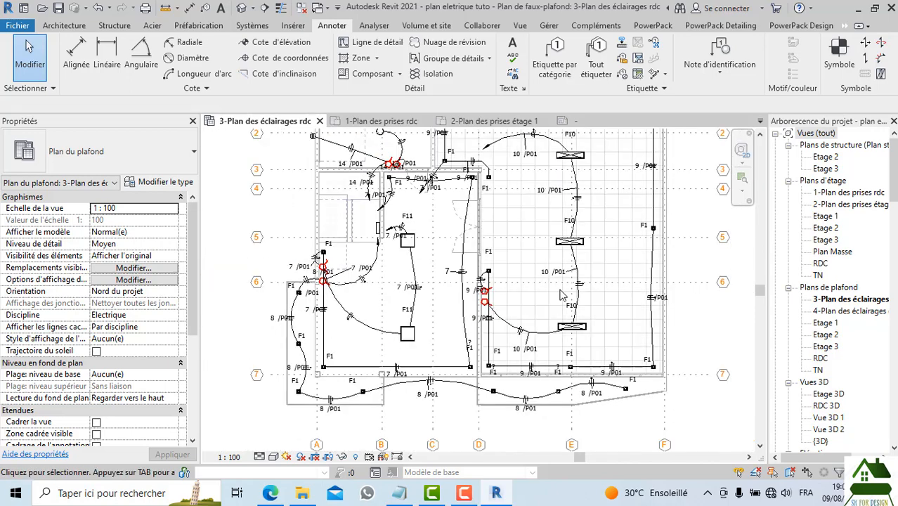
{"action": "scroll", "coordinate": [534, 187], "scroll_direction": "up", "scroll_amount": 2}
{"action": "left_click", "coordinate": [524, 187]}
{"action": "right_click", "coordinate": [536, 172]}
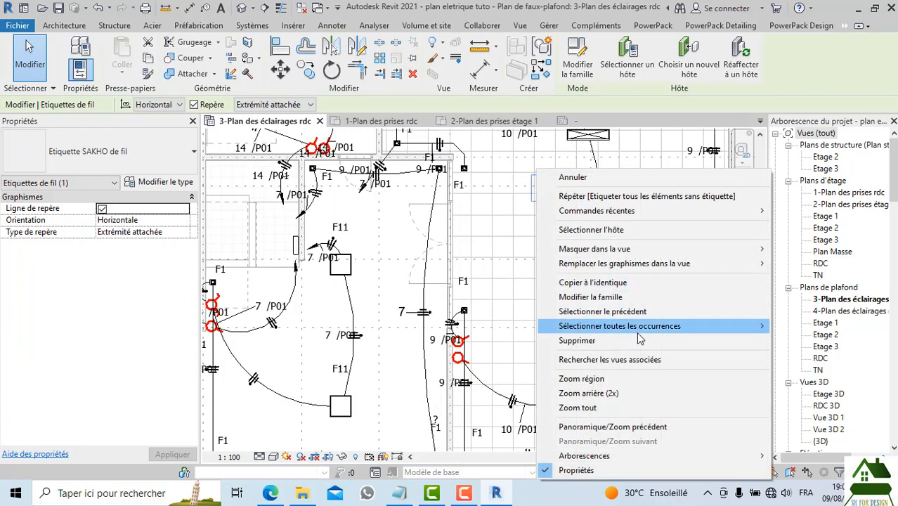
{"action": "mouse_move", "coordinate": [619, 327]}
{"action": "left_click", "coordinate": [496, 325]}
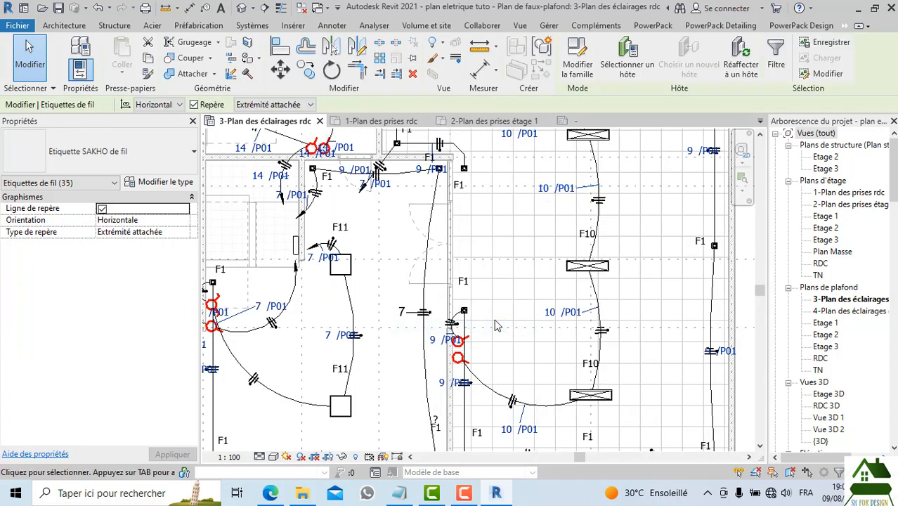
{"action": "key", "text": "Escape"}
{"action": "scroll", "coordinate": [471, 246], "scroll_direction": "down", "scroll_amount": 3}
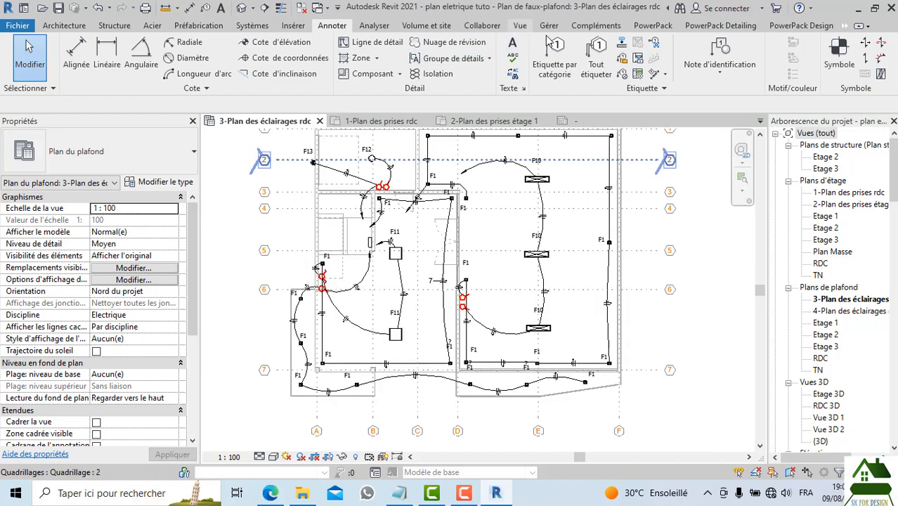
Tag by category the wire between the upper and middle F10 luminaires with a 2 mm leader, and move the tag well clear of the wire
{"action": "left_click", "coordinate": [555, 56]}
{"action": "scroll", "coordinate": [569, 204], "scroll_direction": "up", "scroll_amount": 3}
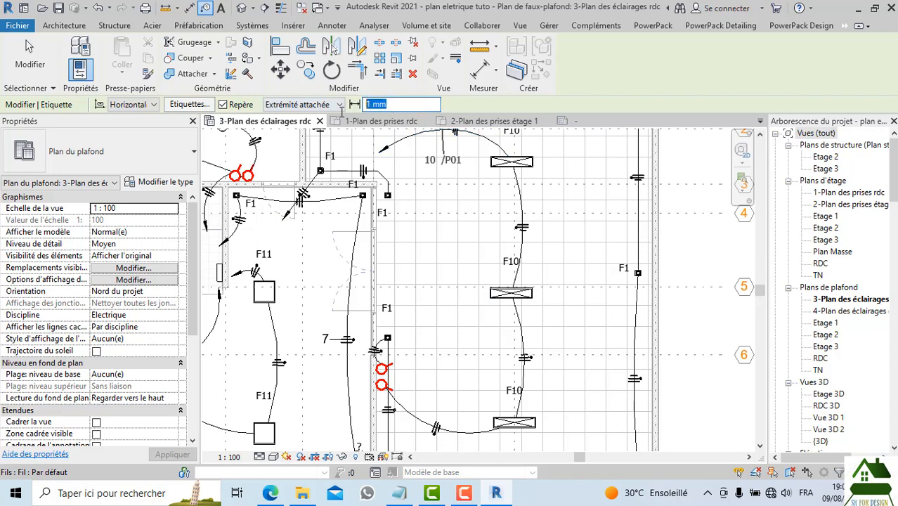
{"action": "key", "text": "Return"}
{"action": "left_click", "coordinate": [526, 246]}
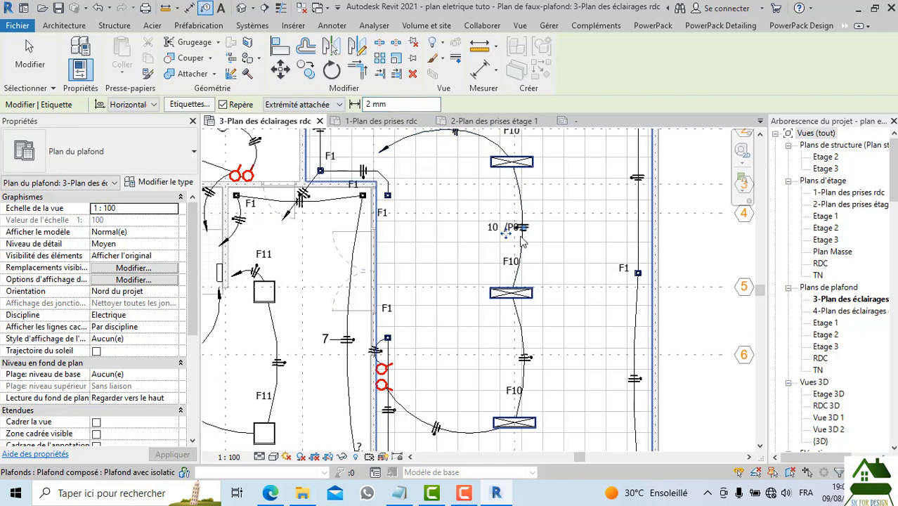
{"action": "left_click_drag", "start_coordinate": [505, 233], "coordinate": [456, 252]}
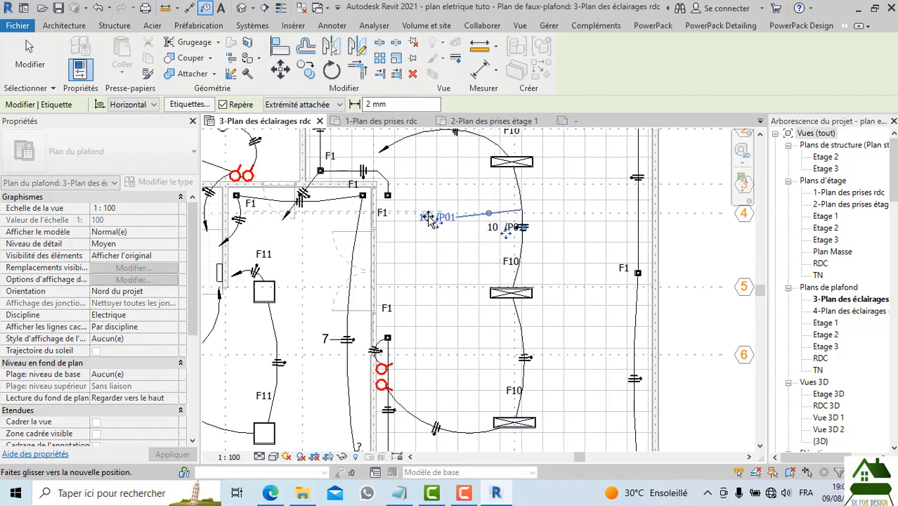
{"action": "left_click_drag", "start_coordinate": [429, 215], "coordinate": [430, 215]}
Tag the long circuit 7 wire beside the partition wall and the circuit 8 arrow-ended wire curving up from the red switches near grid 6
{"action": "scroll", "coordinate": [465, 273], "scroll_direction": "down", "scroll_amount": 3}
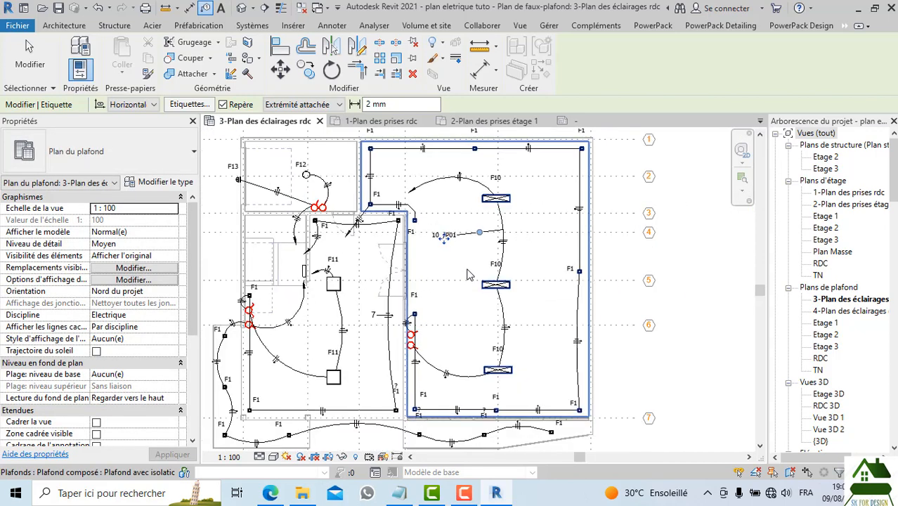
{"action": "scroll", "coordinate": [470, 275], "scroll_direction": "down", "scroll_amount": 1}
{"action": "middle_click_drag", "start_coordinate": [444, 223], "coordinate": [592, 229]}
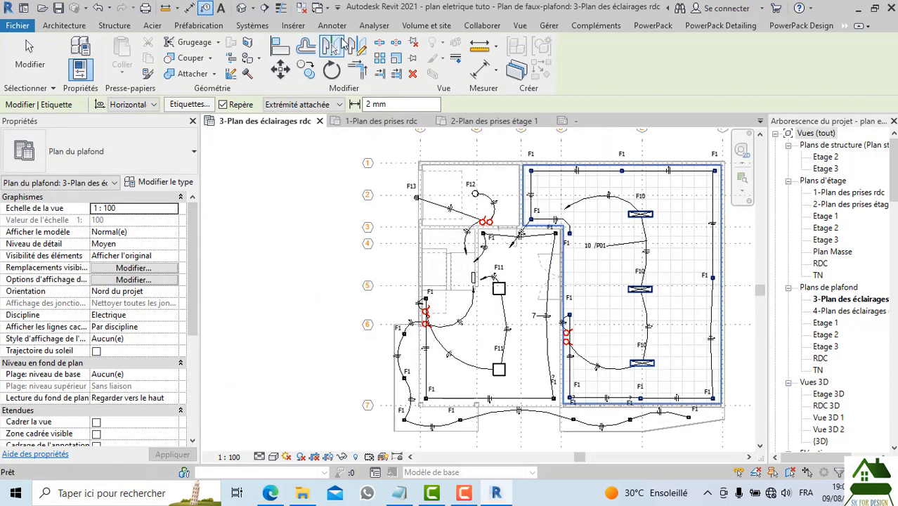
{"action": "left_click", "coordinate": [332, 25]}
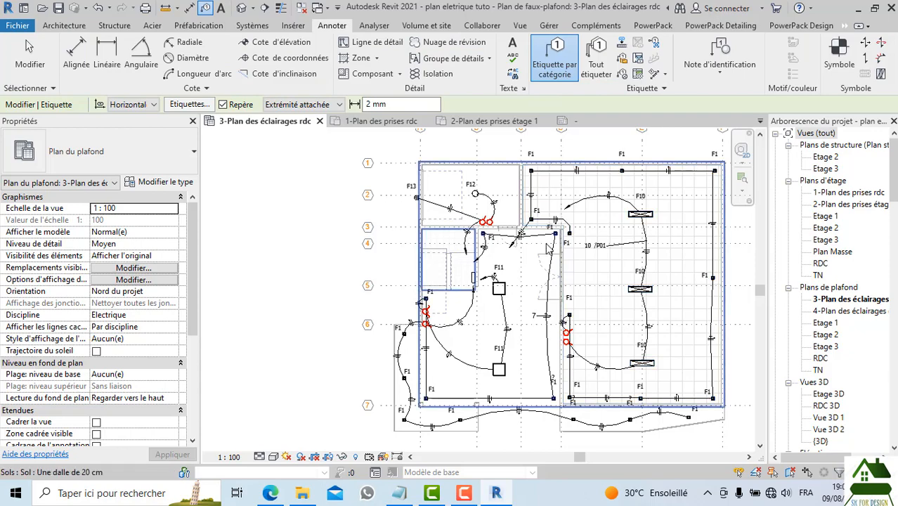
{"action": "scroll", "coordinate": [548, 247], "scroll_direction": "up", "scroll_amount": 3}
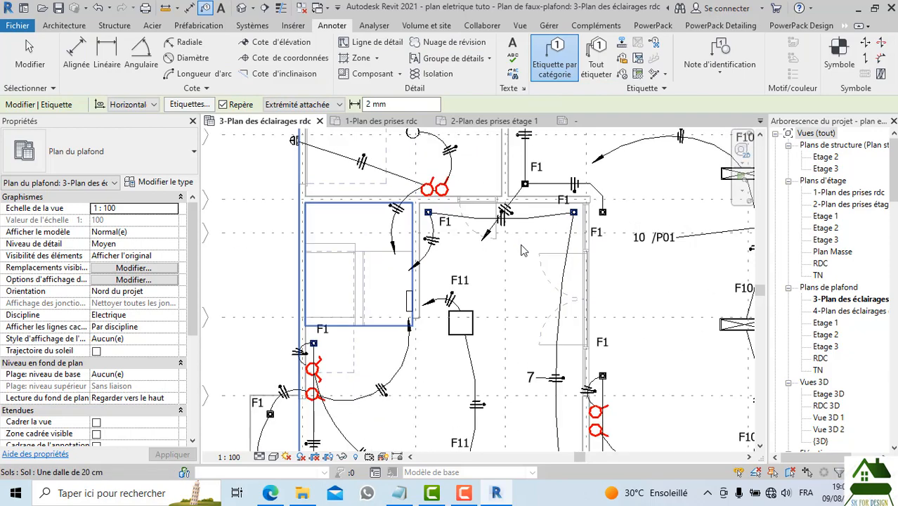
{"action": "left_click", "coordinate": [559, 307]}
{"action": "scroll", "coordinate": [506, 218], "scroll_direction": "down", "scroll_amount": 3}
{"action": "middle_click_drag", "start_coordinate": [443, 316], "coordinate": [435, 233]}
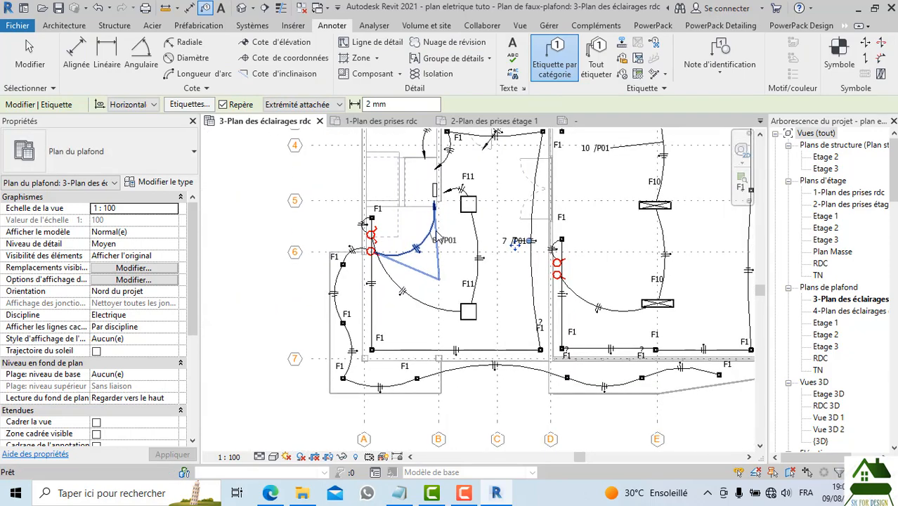
{"action": "scroll", "coordinate": [423, 265], "scroll_direction": "up", "scroll_amount": 4}
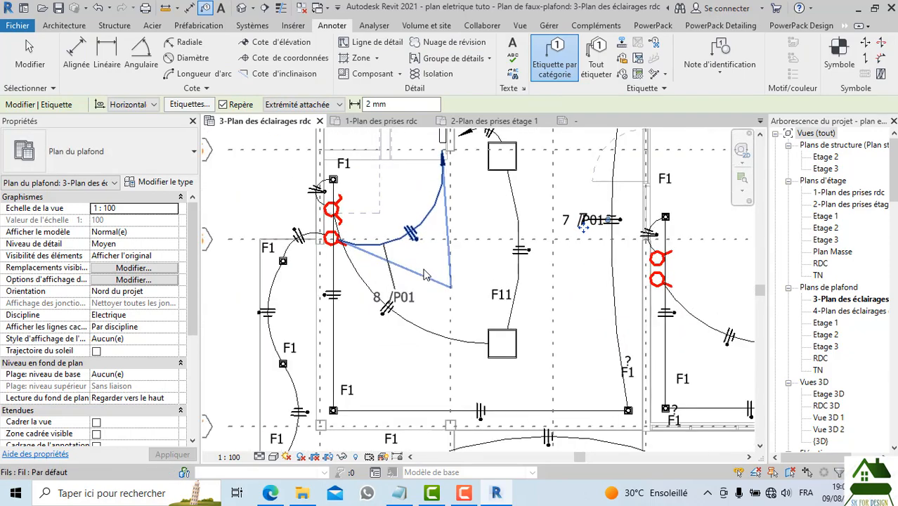
{"action": "left_click", "coordinate": [423, 217]}
{"action": "middle_click_drag", "start_coordinate": [404, 336], "coordinate": [431, 231]}
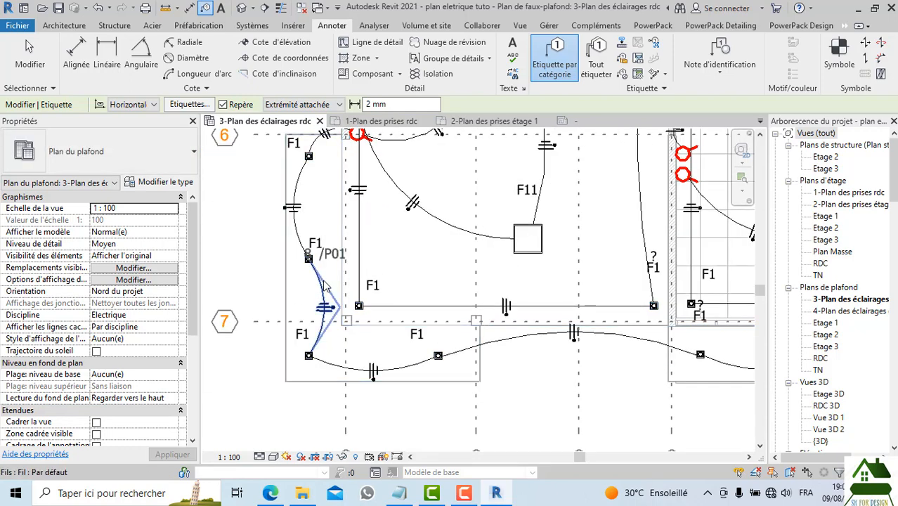
Tag the outer circuit 8 wire west of grid A, the circuit 7 wire feeding the lower F11 luminaire, and the long circuit 8 wire below grid 7
{"action": "left_click", "coordinate": [315, 287]}
{"action": "left_click", "coordinate": [441, 238]}
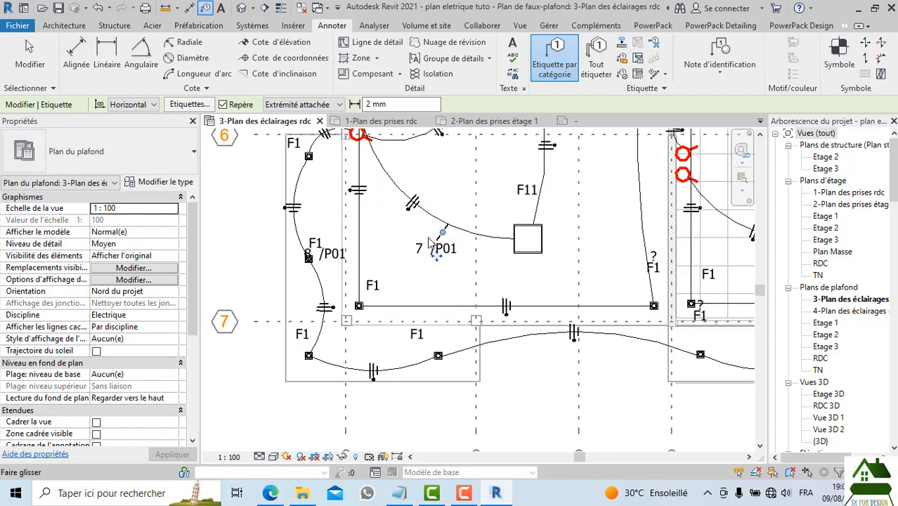
{"action": "scroll", "coordinate": [429, 244], "scroll_direction": "down", "scroll_amount": 2}
{"action": "left_click", "coordinate": [569, 322]}
{"action": "scroll", "coordinate": [475, 362], "scroll_direction": "down", "scroll_amount": 2}
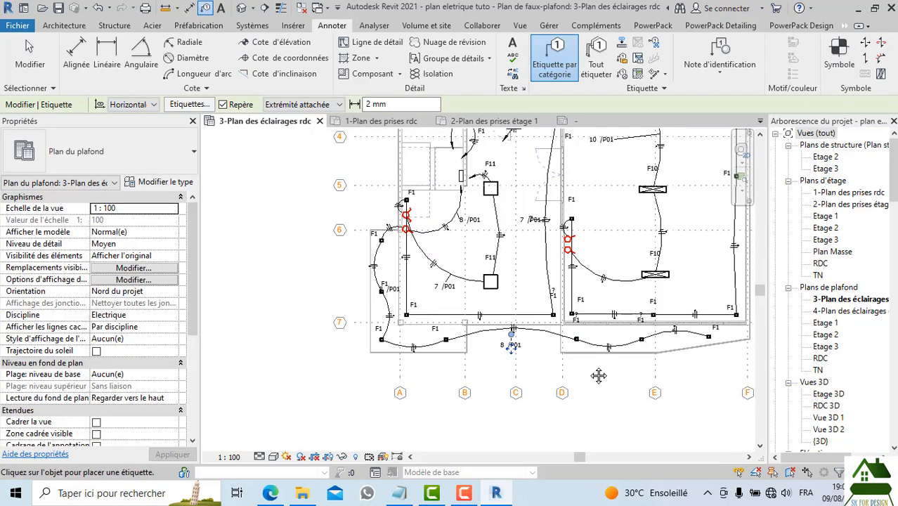
{"action": "middle_click_drag", "start_coordinate": [597, 375], "coordinate": [488, 439]}
{"action": "scroll", "coordinate": [550, 288], "scroll_direction": "down", "scroll_amount": 2}
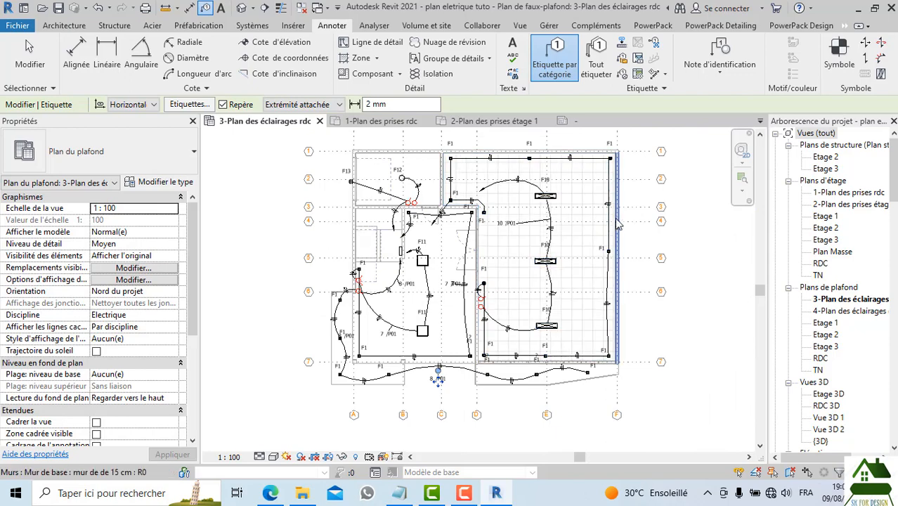
Tag the circuit 9 wires along the east wall and along the west wall of the large F10 room
{"action": "scroll", "coordinate": [616, 216], "scroll_direction": "up", "scroll_amount": 3}
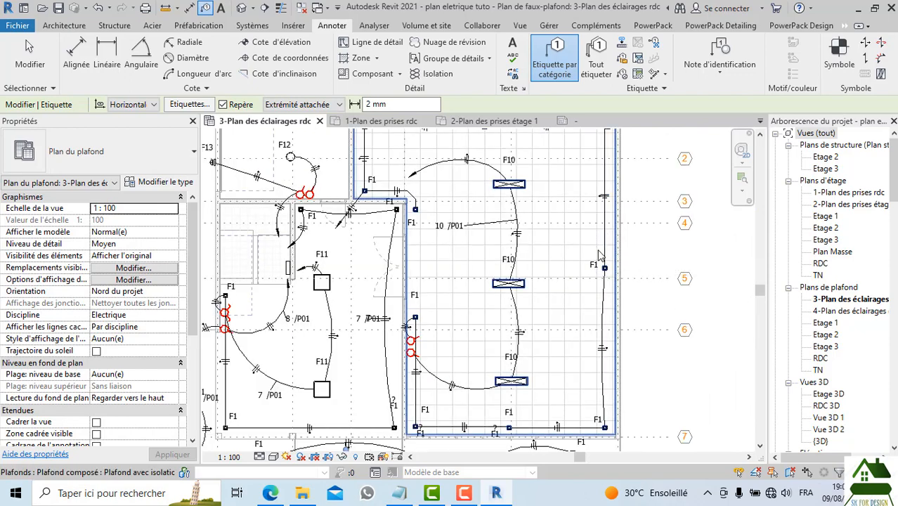
{"action": "left_click", "coordinate": [604, 246]}
{"action": "scroll", "coordinate": [565, 227], "scroll_direction": "down", "scroll_amount": 1}
{"action": "middle_click_drag", "start_coordinate": [565, 227], "coordinate": [561, 306]}
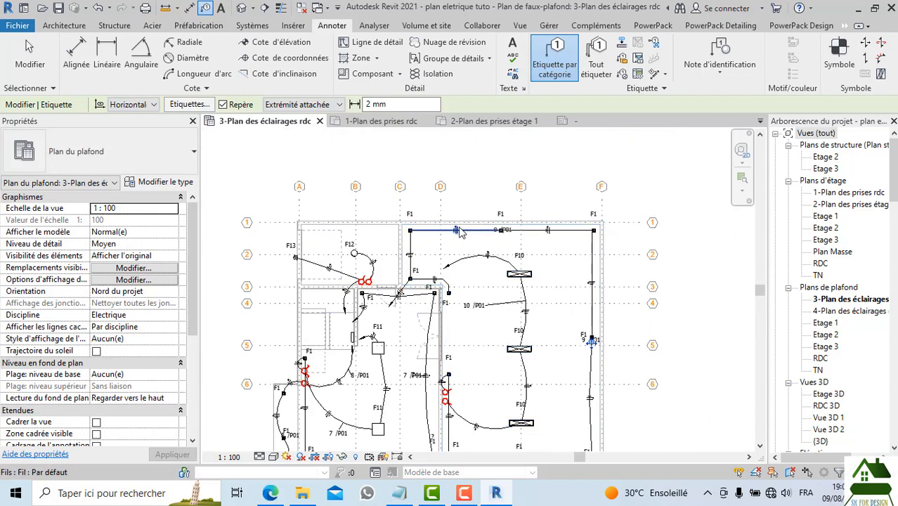
{"action": "scroll", "coordinate": [422, 247], "scroll_direction": "up", "scroll_amount": 3}
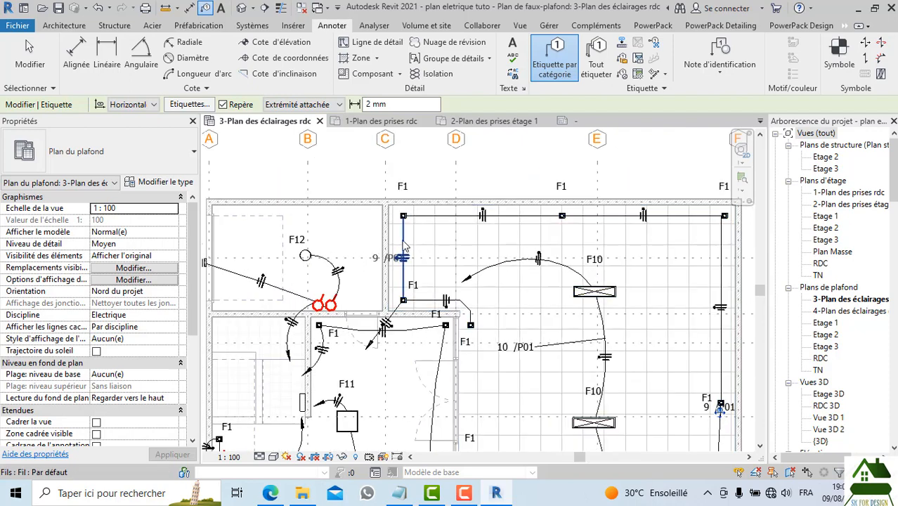
{"action": "left_click", "coordinate": [404, 246]}
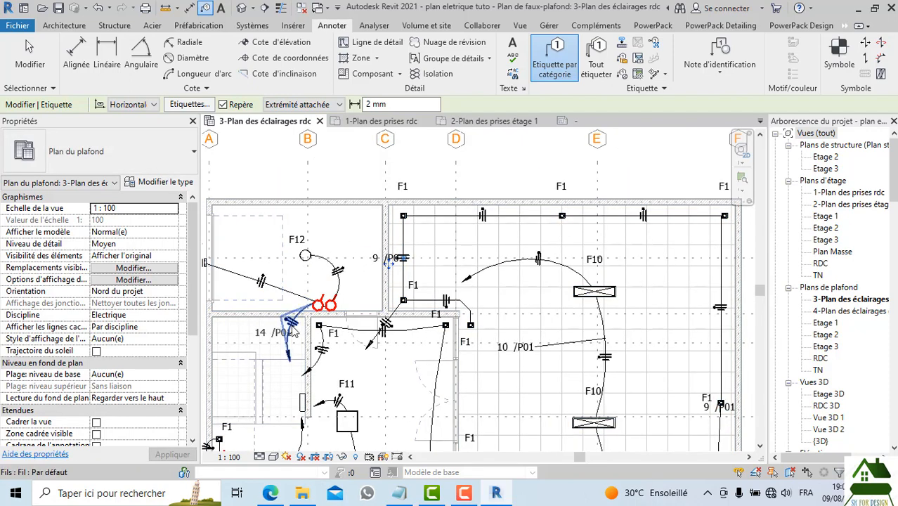
Tag the circuit 14 arrow-ended wire below the F12 room's switches, and move its tag away from the wire
{"action": "middle_click_drag", "start_coordinate": [292, 332], "coordinate": [391, 298]}
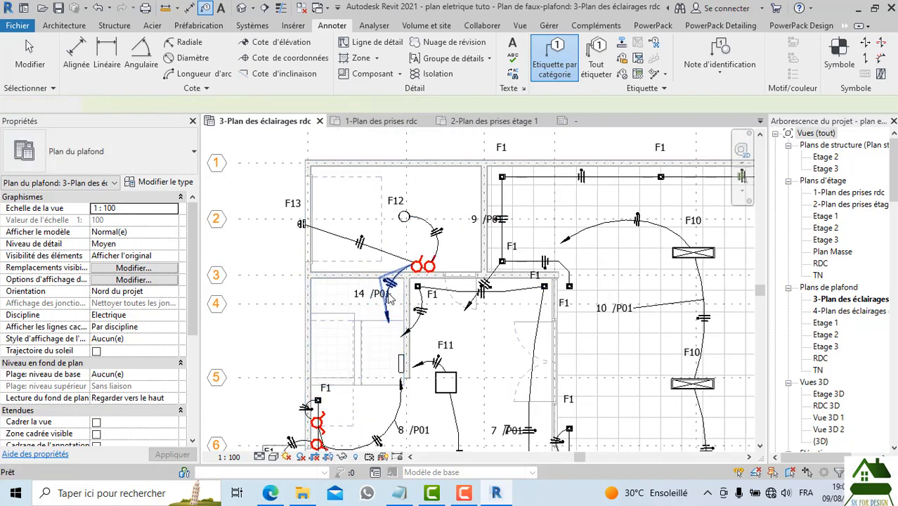
{"action": "left_click", "coordinate": [391, 299]}
{"action": "key", "text": "Escape"}
{"action": "scroll", "coordinate": [376, 297], "scroll_direction": "up", "scroll_amount": 2}
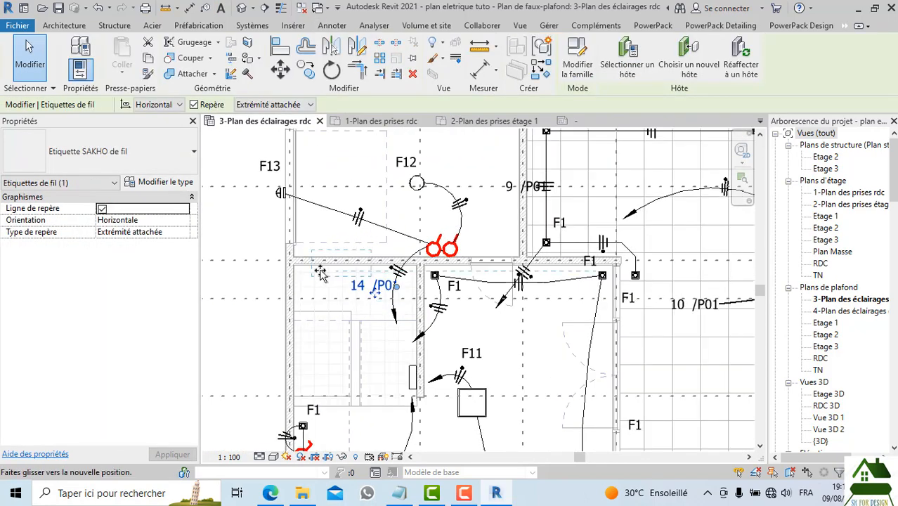
{"action": "left_click_drag", "start_coordinate": [320, 271], "coordinate": [333, 288]}
{"action": "left_click", "coordinate": [366, 322]}
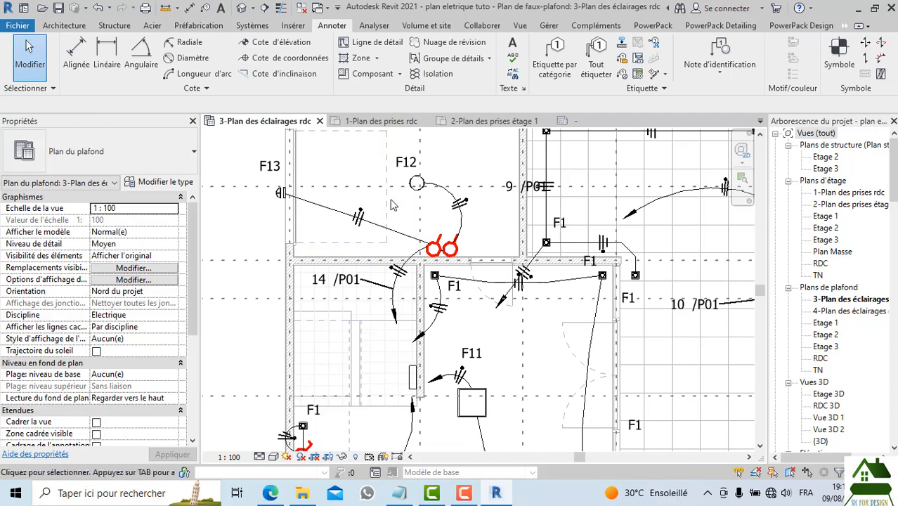
Move the 9 /P01 tag on the large room's west wire up and across the wall into the F12 room
{"action": "scroll", "coordinate": [368, 241], "scroll_direction": "down", "scroll_amount": 2}
{"action": "scroll", "coordinate": [480, 197], "scroll_direction": "up", "scroll_amount": 2}
{"action": "left_click", "coordinate": [462, 210]}
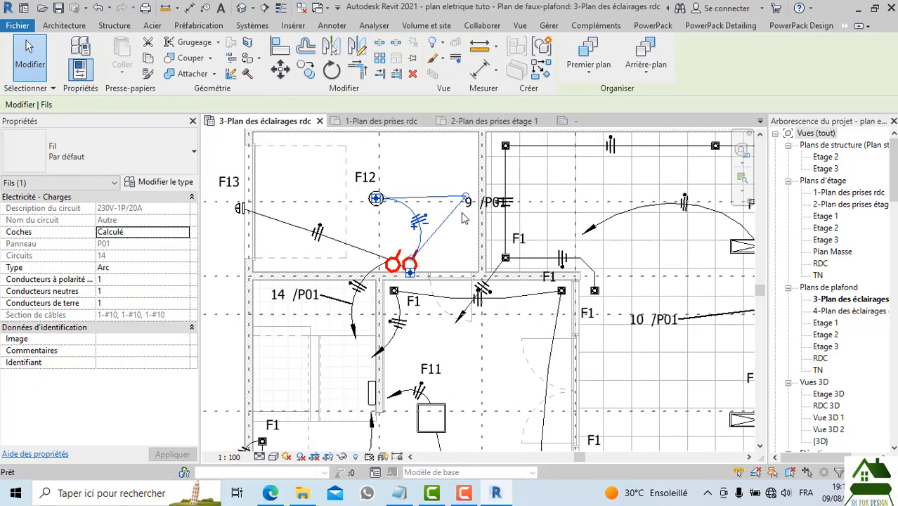
{"action": "key", "text": "Escape"}
{"action": "left_click", "coordinate": [485, 219]}
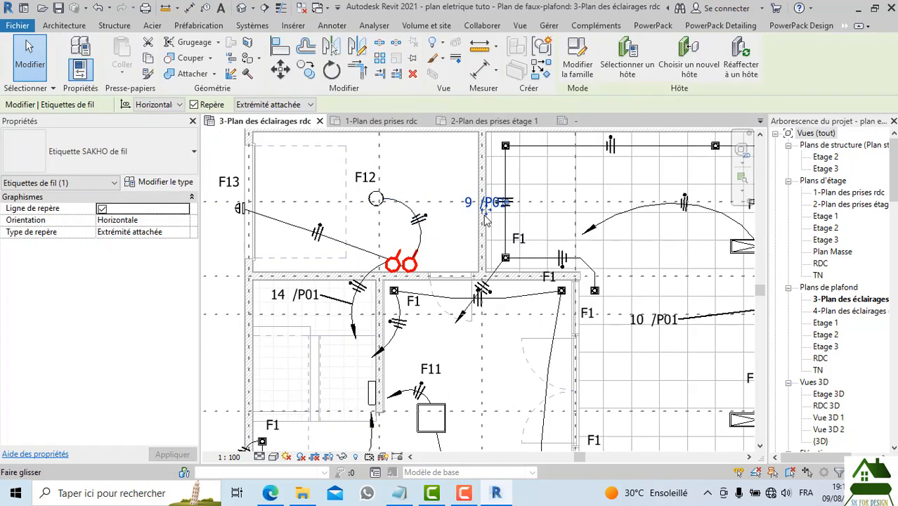
{"action": "left_click_drag", "start_coordinate": [470, 186], "coordinate": [456, 181]}
{"action": "left_click", "coordinate": [461, 222]}
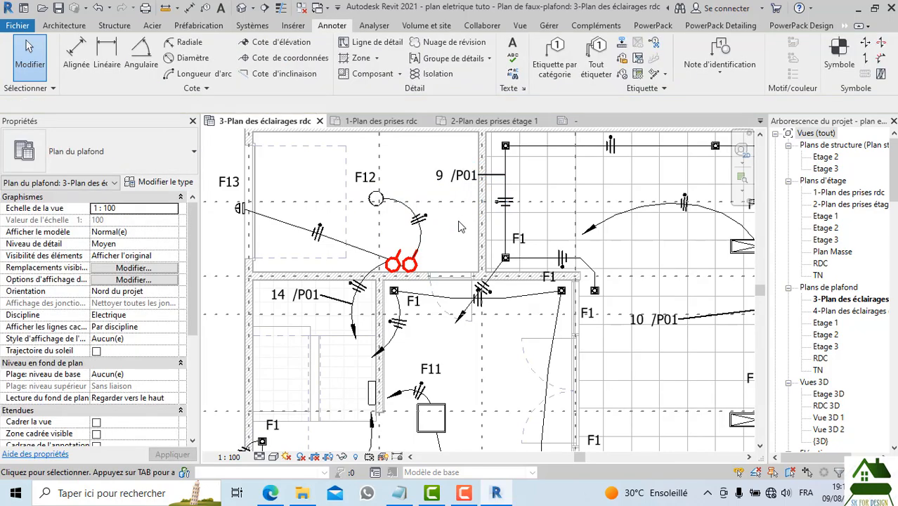
Move the 10 /P01 tag between the upper and middle F10 luminaires slightly up and closer to its wire
{"action": "scroll", "coordinate": [461, 222], "scroll_direction": "down", "scroll_amount": 2}
{"action": "scroll", "coordinate": [636, 241], "scroll_direction": "up", "scroll_amount": 3}
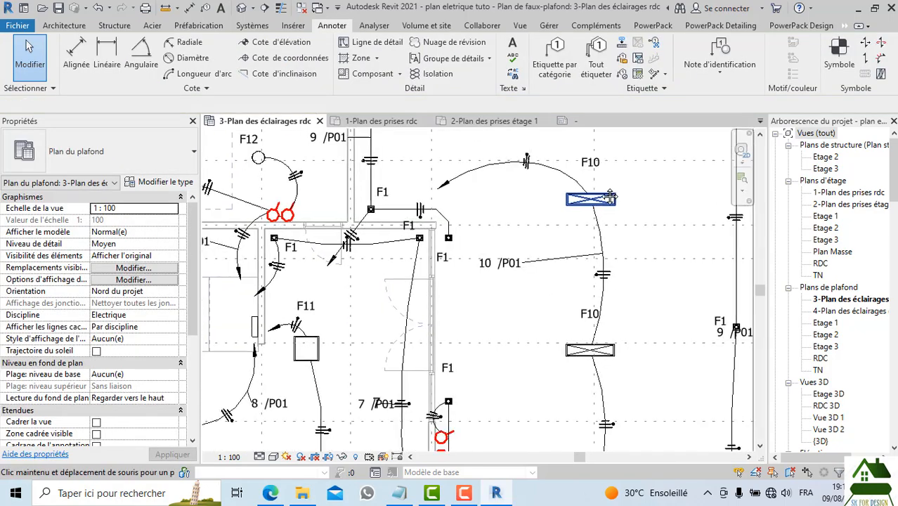
{"action": "left_click", "coordinate": [535, 257]}
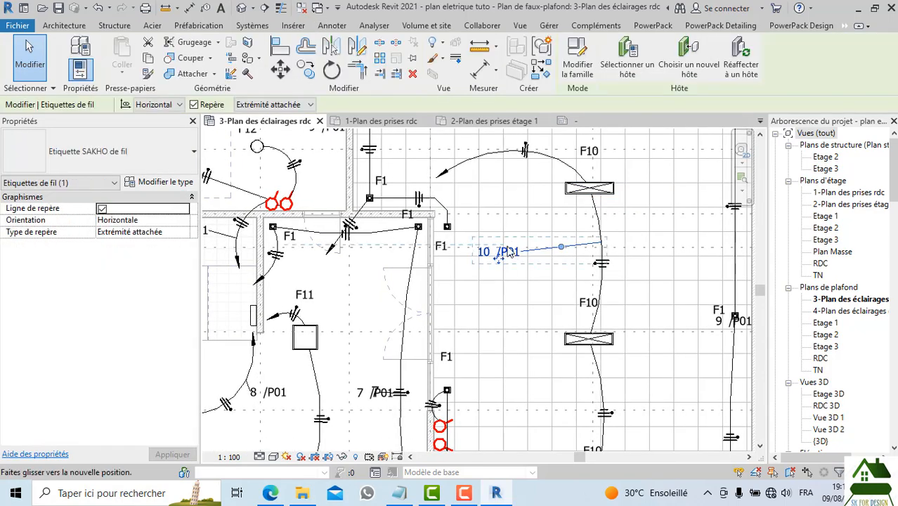
{"action": "left_click_drag", "start_coordinate": [521, 245], "coordinate": [522, 243]}
{"action": "left_click", "coordinate": [522, 265]}
{"action": "scroll", "coordinate": [521, 265], "scroll_direction": "down", "scroll_amount": 1}
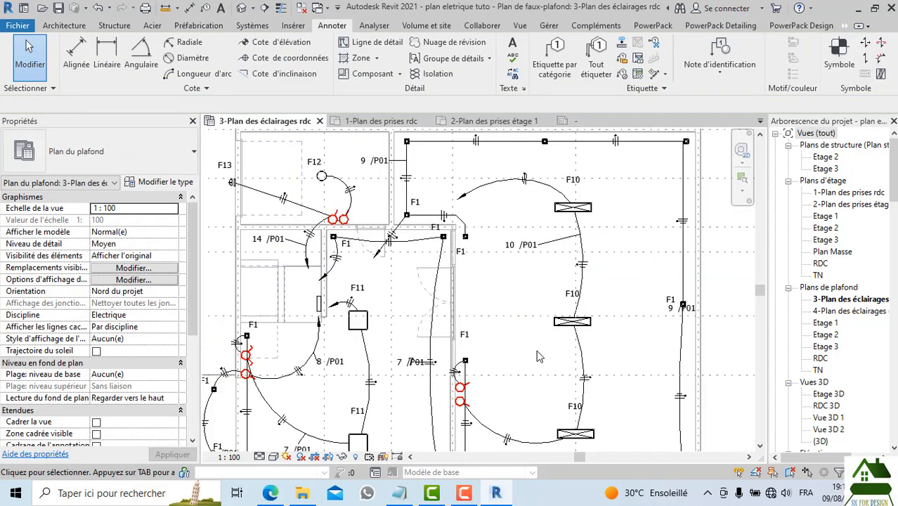
Try to move the F1 luminaire tag beside the east wall away from the overlapping 9 /P01 tag, and undo the move
{"action": "middle_click_drag", "start_coordinate": [538, 353], "coordinate": [530, 321]}
{"action": "scroll", "coordinate": [659, 271], "scroll_direction": "up", "scroll_amount": 2}
{"action": "left_click", "coordinate": [663, 267]}
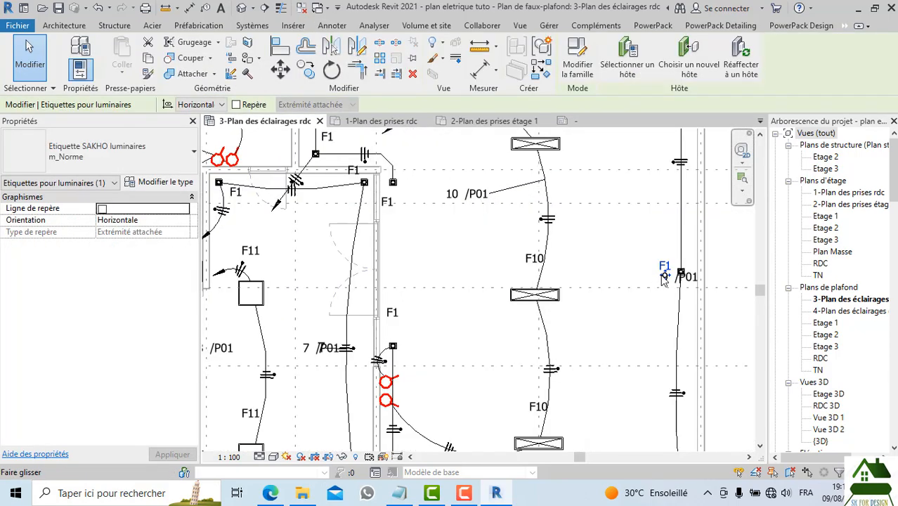
{"action": "left_click_drag", "start_coordinate": [651, 229], "coordinate": [640, 234]}
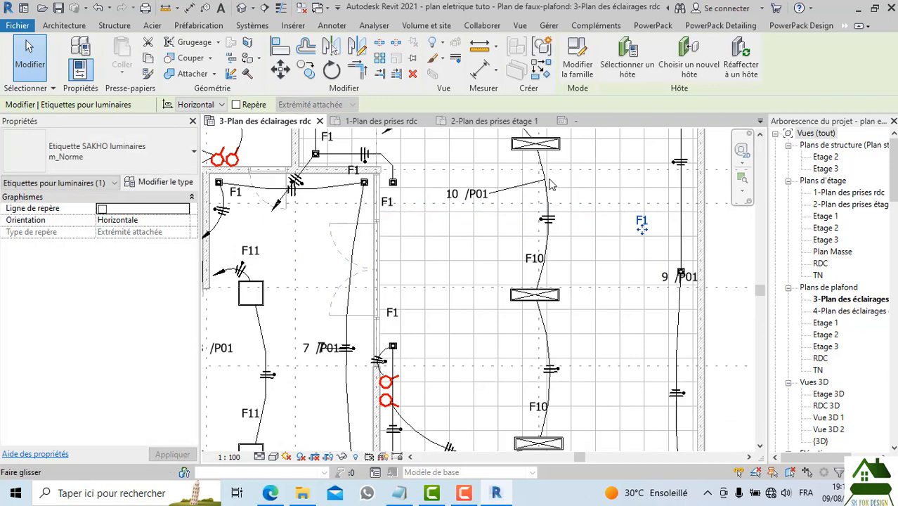
{"action": "left_click", "coordinate": [98, 14]}
{"action": "scroll", "coordinate": [644, 264], "scroll_direction": "up", "scroll_amount": 2}
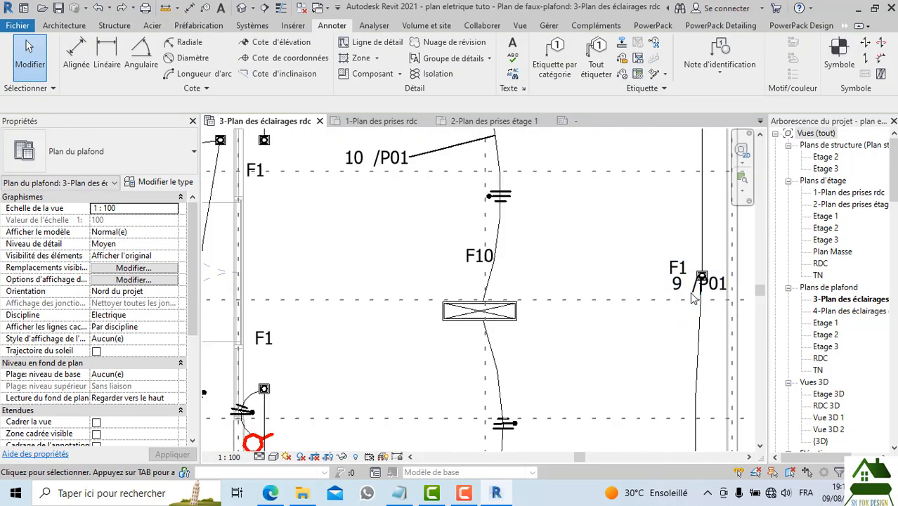
Try to move the 9 /P01 tag beside the east wall away from the overlapping F1 tag, and undo the move
{"action": "left_click", "coordinate": [696, 292]}
{"action": "left_click_drag", "start_coordinate": [666, 253], "coordinate": [628, 223]}
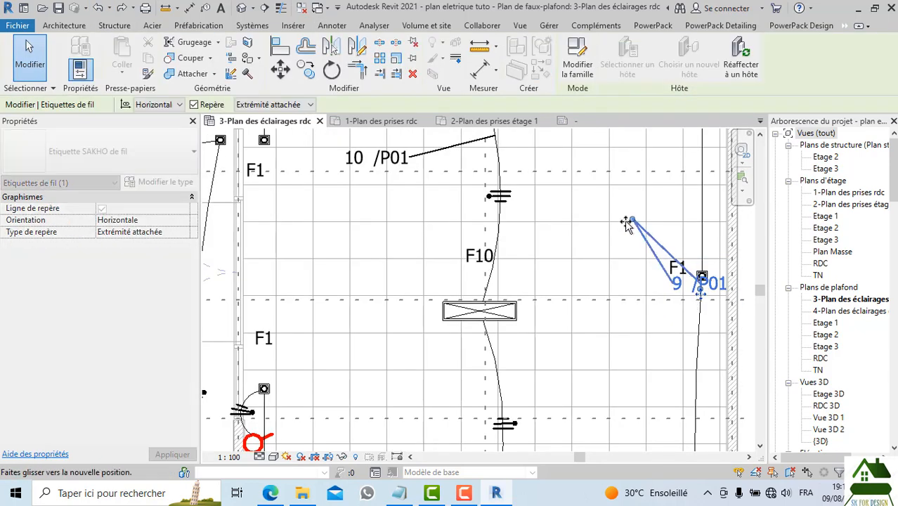
{"action": "left_click_drag", "start_coordinate": [647, 287], "coordinate": [645, 344]}
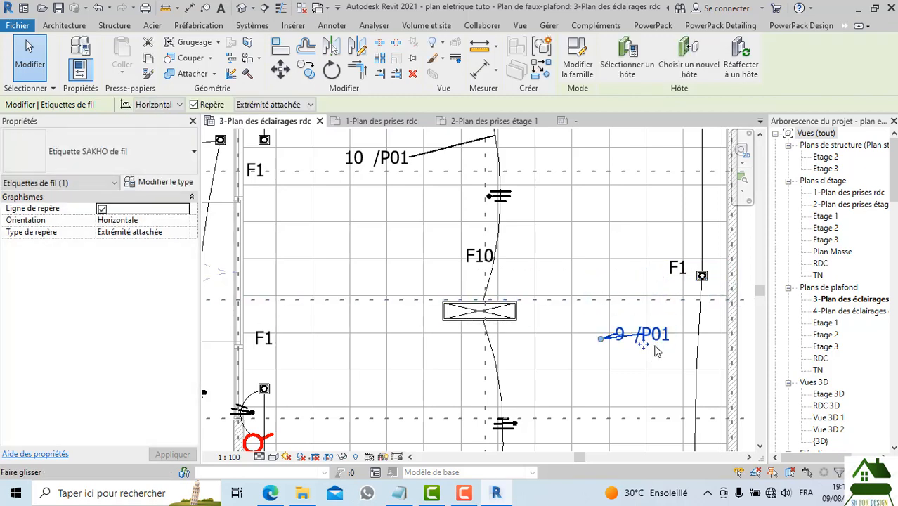
{"action": "left_click", "coordinate": [98, 8]}
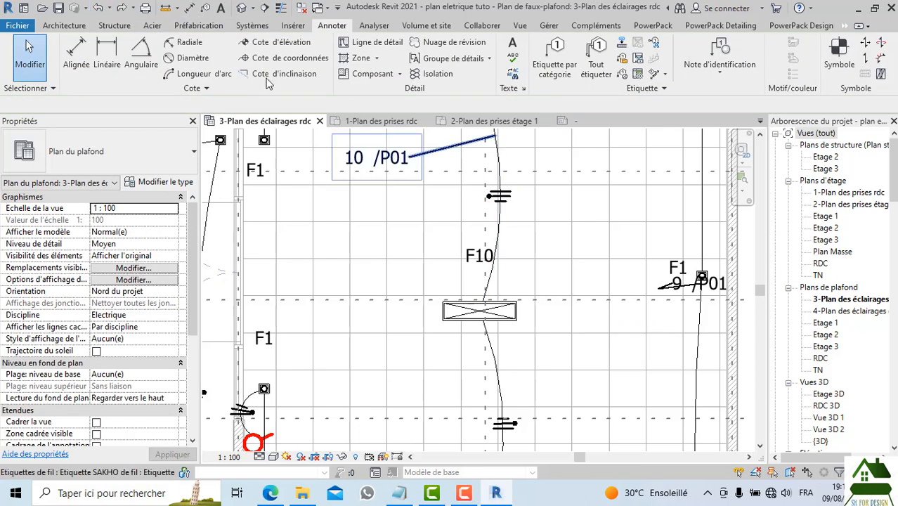
Move the 9 /P01 tag by the east wall up and away from its wire, clear of the F1 luminaire and its tag
{"action": "scroll", "coordinate": [353, 191], "scroll_direction": "down", "scroll_amount": 3}
{"action": "scroll", "coordinate": [589, 257], "scroll_direction": "up", "scroll_amount": 4}
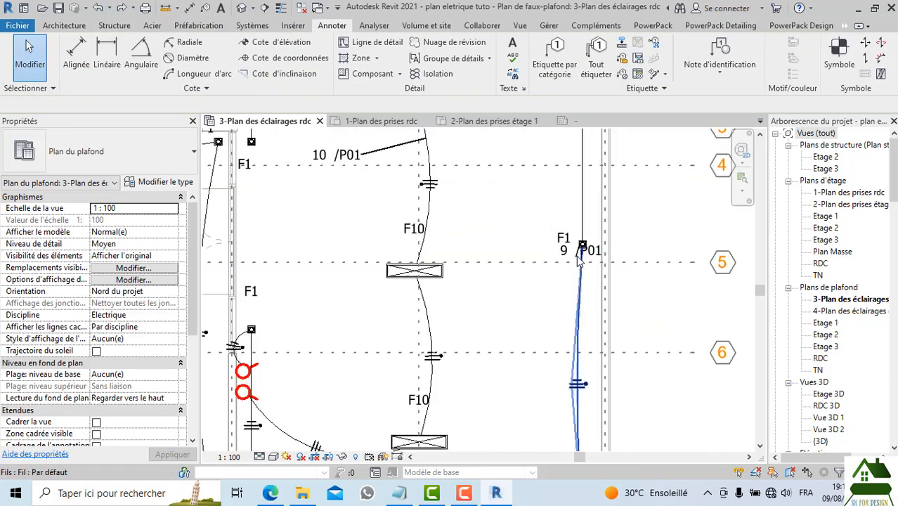
{"action": "left_click", "coordinate": [599, 262]}
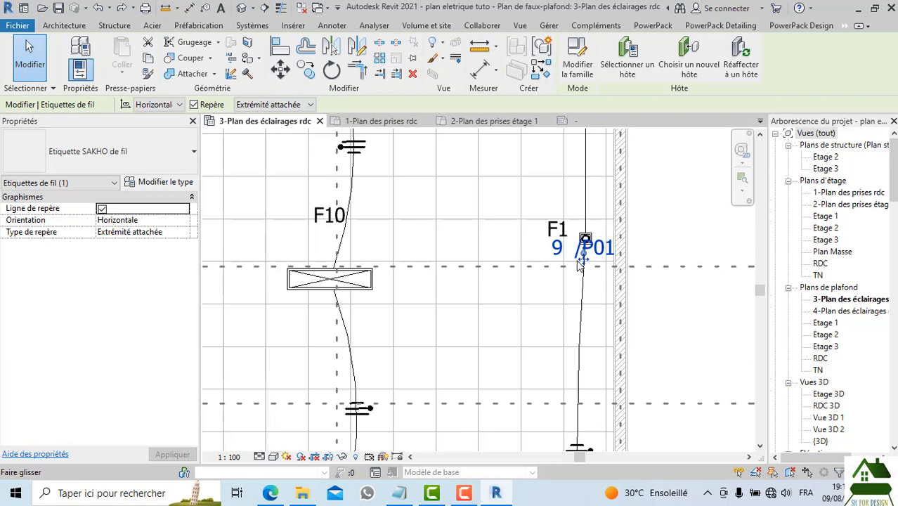
{"action": "left_click_drag", "start_coordinate": [581, 263], "coordinate": [537, 284]}
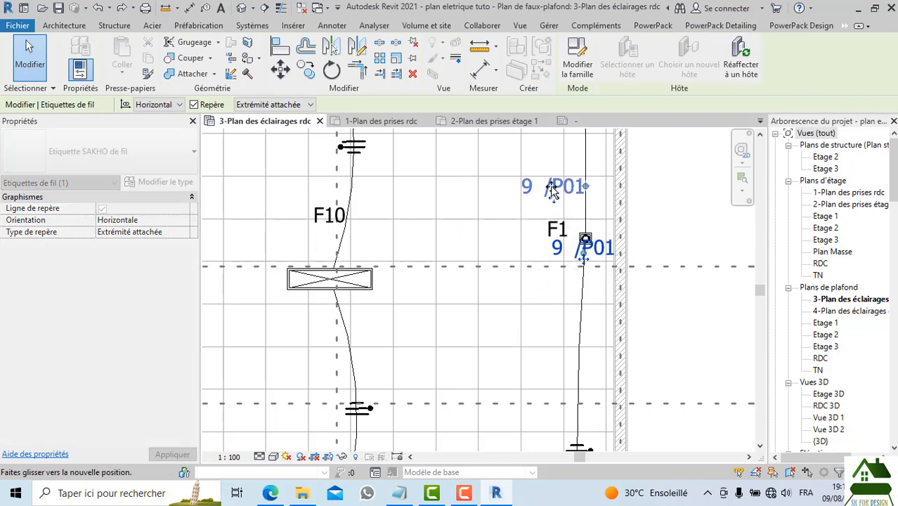
{"action": "left_click_drag", "start_coordinate": [547, 179], "coordinate": [519, 194]}
{"action": "scroll", "coordinate": [552, 180], "scroll_direction": "up", "scroll_amount": 2}
{"action": "left_click", "coordinate": [495, 204]}
{"action": "scroll", "coordinate": [494, 203], "scroll_direction": "down", "scroll_amount": 1}
{"action": "scroll", "coordinate": [493, 203], "scroll_direction": "down", "scroll_amount": 2}
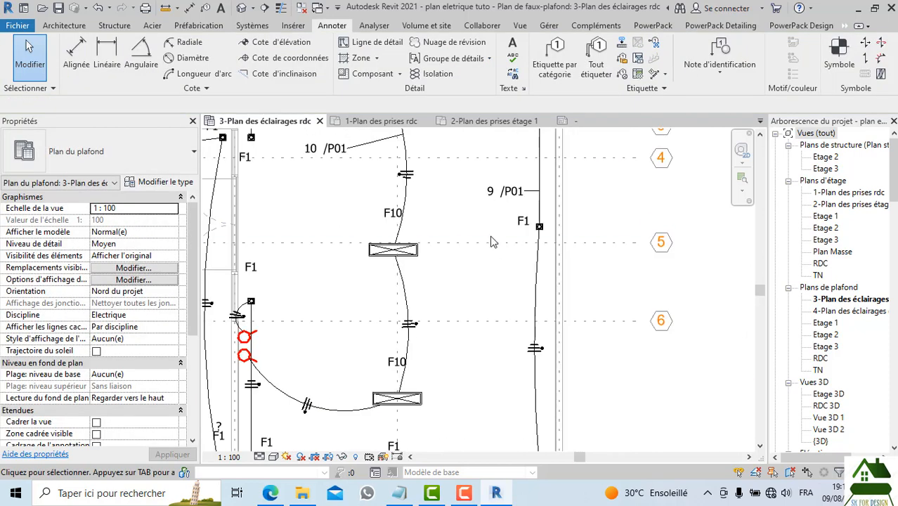
Move the 8 /P01 tag on the exterior wire south of the building west and slightly down, between grids B and C
{"action": "middle_click_drag", "start_coordinate": [495, 262], "coordinate": [501, 190]}
{"action": "scroll", "coordinate": [500, 190], "scroll_direction": "down", "scroll_amount": 2}
{"action": "scroll", "coordinate": [434, 339], "scroll_direction": "up", "scroll_amount": 3}
{"action": "middle_click_drag", "start_coordinate": [434, 339], "coordinate": [649, 319]}
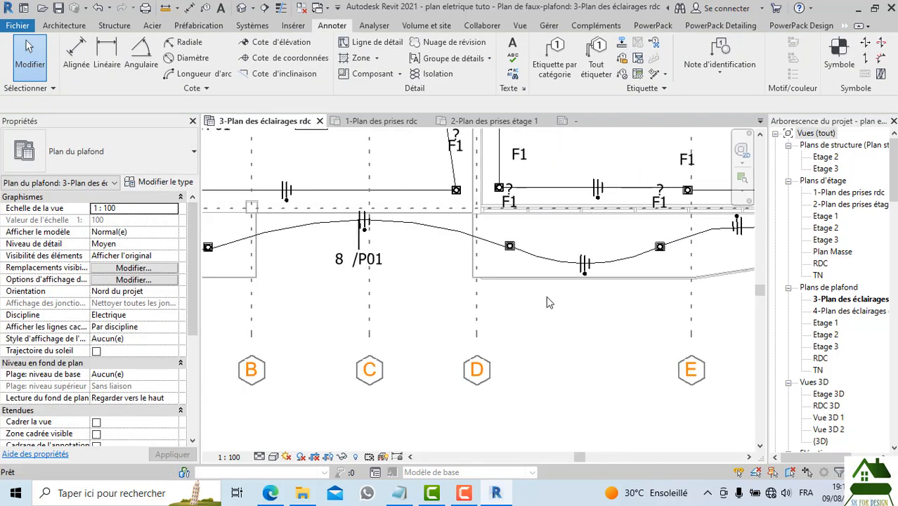
{"action": "left_click", "coordinate": [387, 274]}
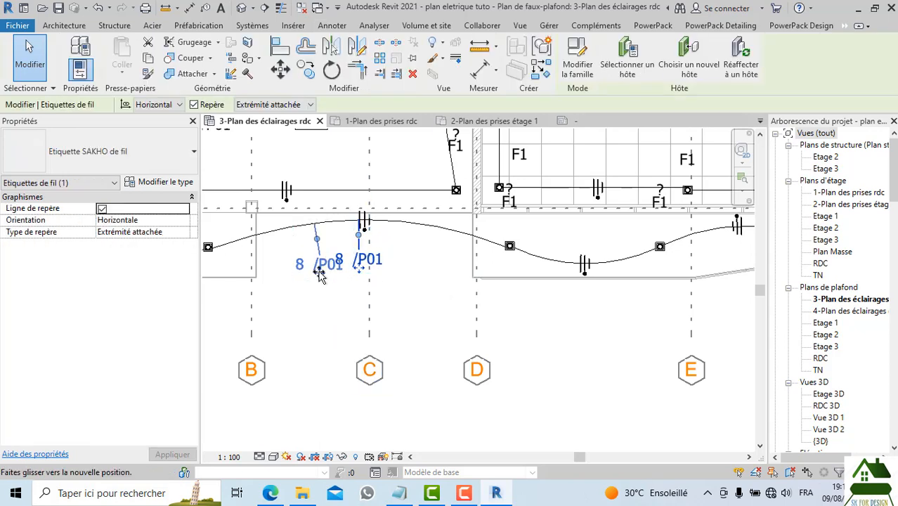
{"action": "left_click_drag", "start_coordinate": [320, 275], "coordinate": [320, 285]}
{"action": "scroll", "coordinate": [450, 298], "scroll_direction": "down", "scroll_amount": 2}
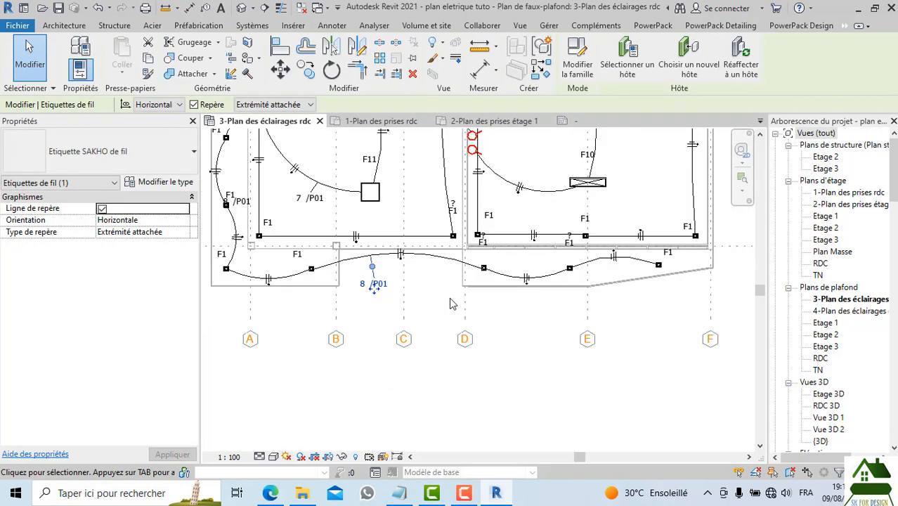
Move the 8 /P01 tag on the west terrace wire outside the terrace edge, clear of the F1 tag
{"action": "middle_click_drag", "start_coordinate": [460, 308], "coordinate": [523, 384]}
{"action": "left_click", "coordinate": [524, 324]}
{"action": "scroll", "coordinate": [522, 327], "scroll_direction": "down", "scroll_amount": 1}
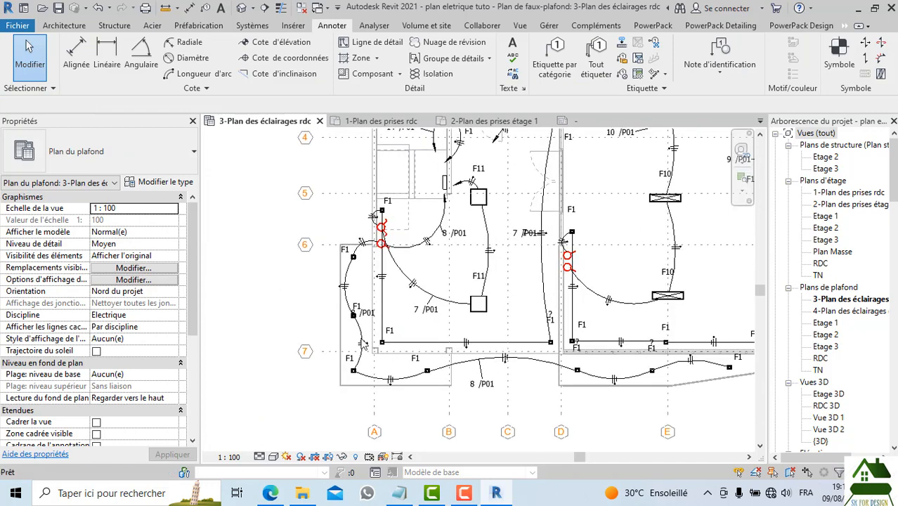
{"action": "scroll", "coordinate": [365, 344], "scroll_direction": "up", "scroll_amount": 2}
{"action": "left_click", "coordinate": [383, 296]}
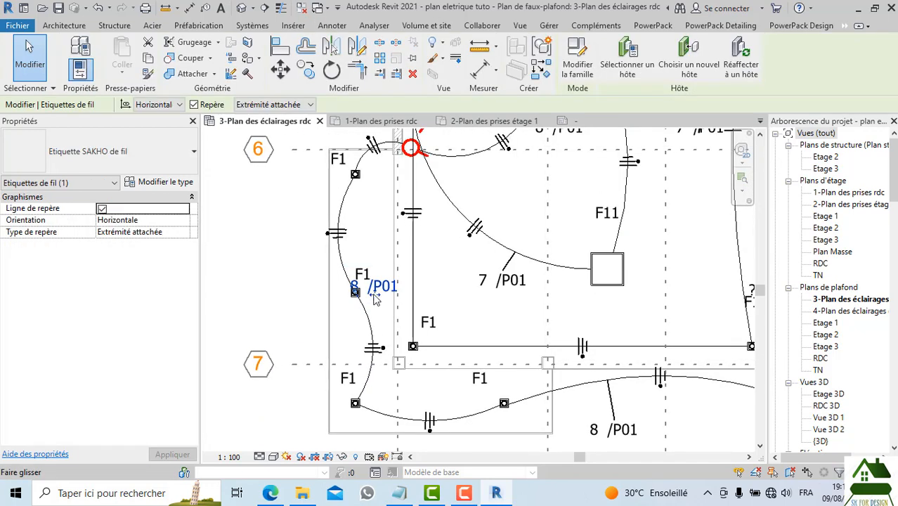
{"action": "left_click_drag", "start_coordinate": [279, 282], "coordinate": [280, 282]}
{"action": "left_click", "coordinate": [262, 229]}
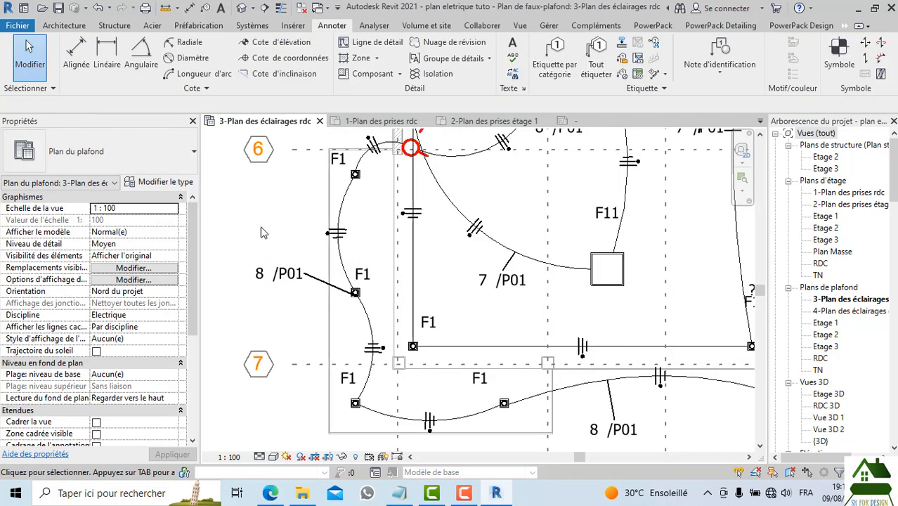
Tag the wire between the two F11 luminaires by category, and move its 7 /P01 tag west of the wire
{"action": "scroll", "coordinate": [261, 229], "scroll_direction": "down", "scroll_amount": 1}
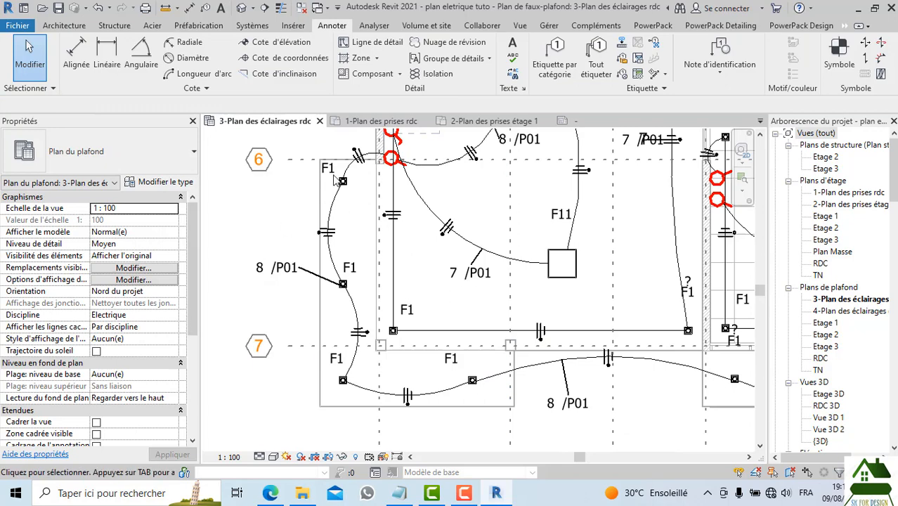
{"action": "scroll", "coordinate": [633, 364], "scroll_direction": "down", "scroll_amount": 3}
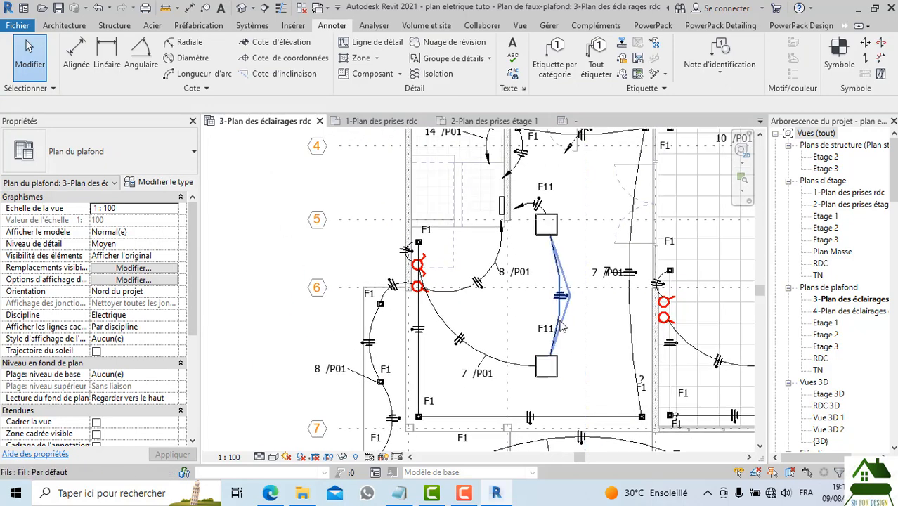
{"action": "scroll", "coordinate": [561, 325], "scroll_direction": "up", "scroll_amount": 2}
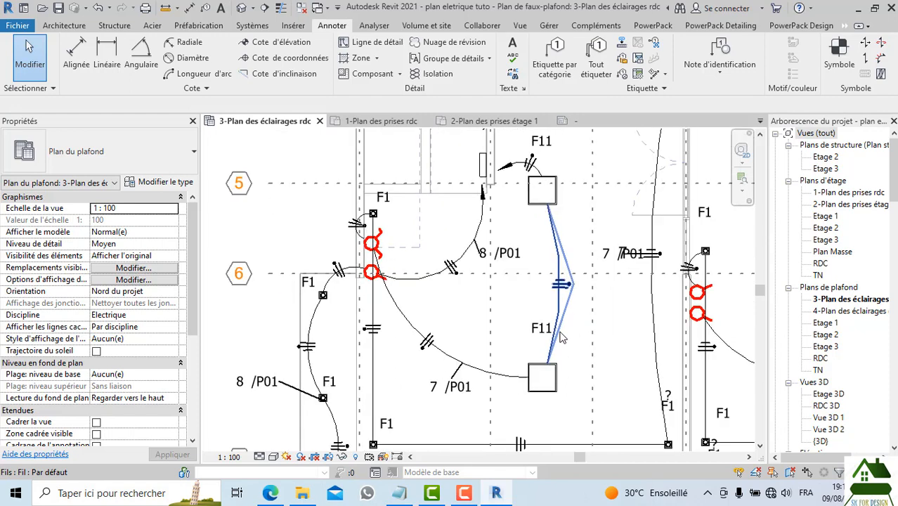
{"action": "left_click", "coordinate": [555, 58]}
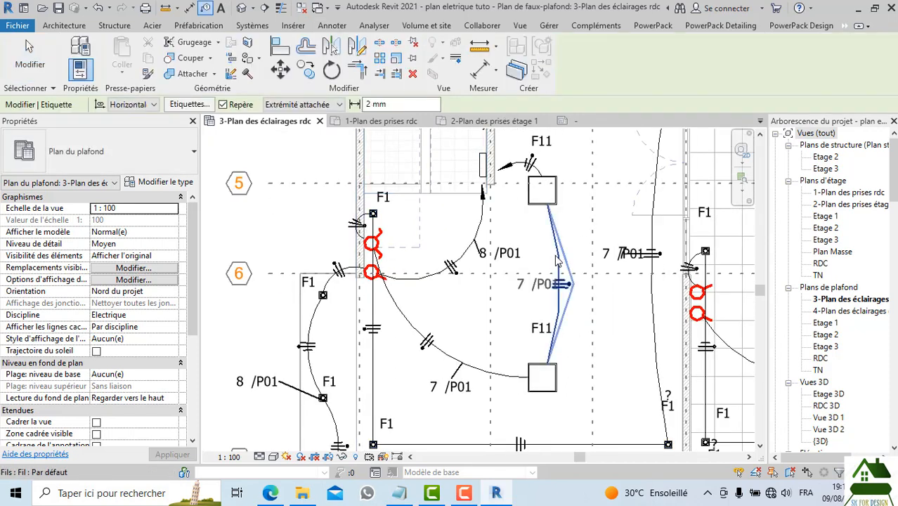
{"action": "left_click", "coordinate": [556, 310]}
{"action": "scroll", "coordinate": [515, 297], "scroll_direction": "up", "scroll_amount": 1}
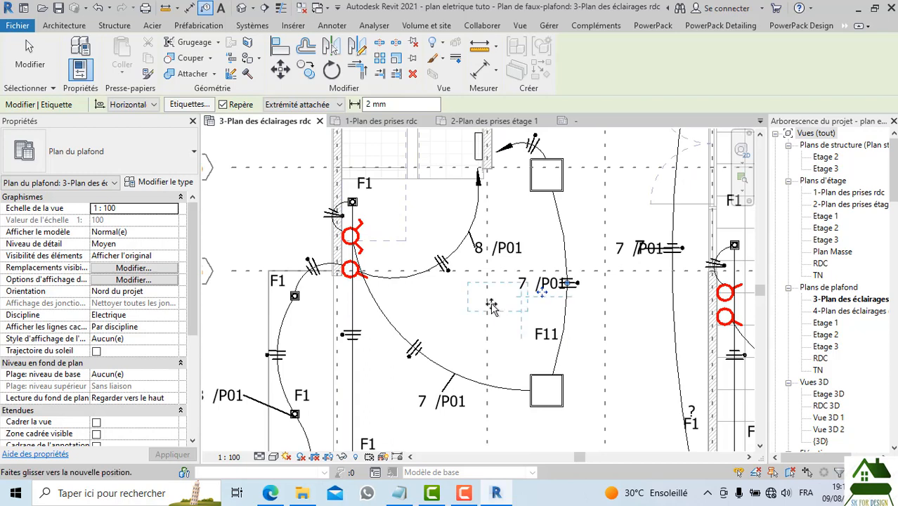
{"action": "left_click_drag", "start_coordinate": [492, 307], "coordinate": [491, 302]}
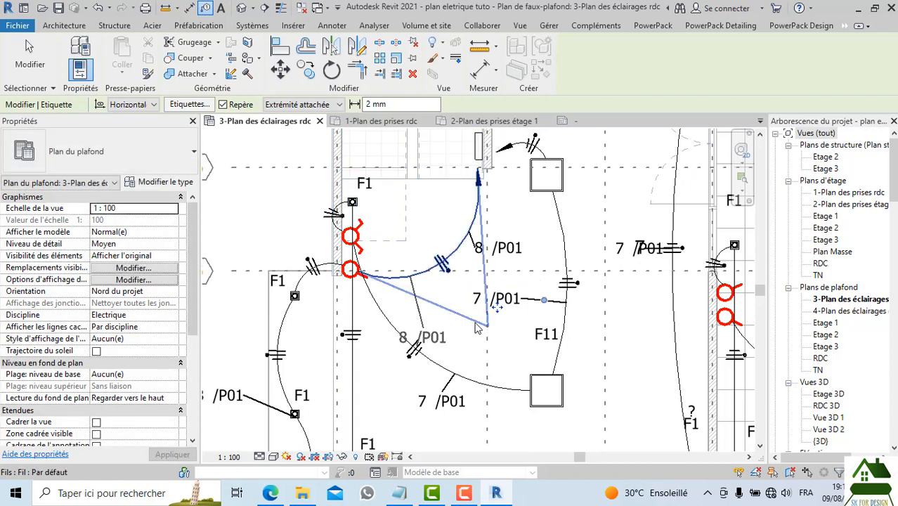
{"action": "scroll", "coordinate": [552, 260], "scroll_direction": "down", "scroll_amount": 1}
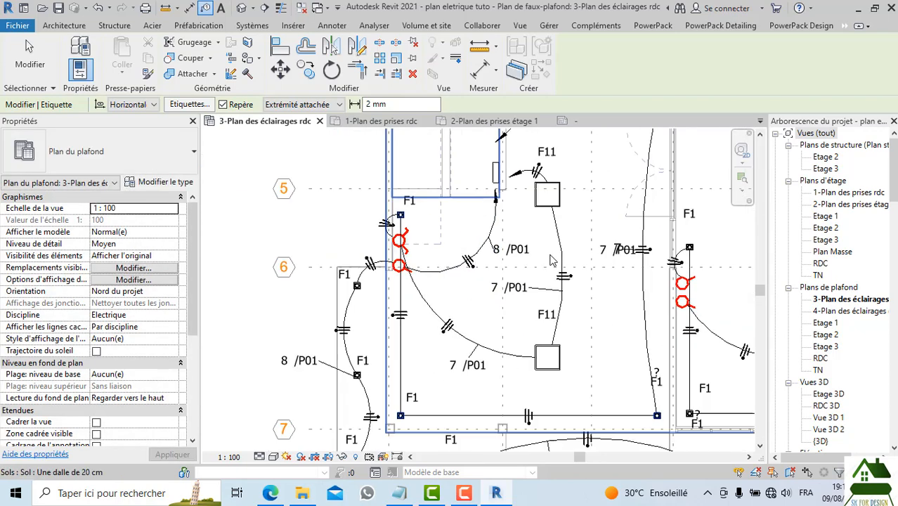
Move the overlapping 7 /P01 tag on the F11 room's east wire up, clear of the wire's tick marks
{"action": "scroll", "coordinate": [613, 254], "scroll_direction": "up", "scroll_amount": 2}
{"action": "left_click", "coordinate": [614, 253]}
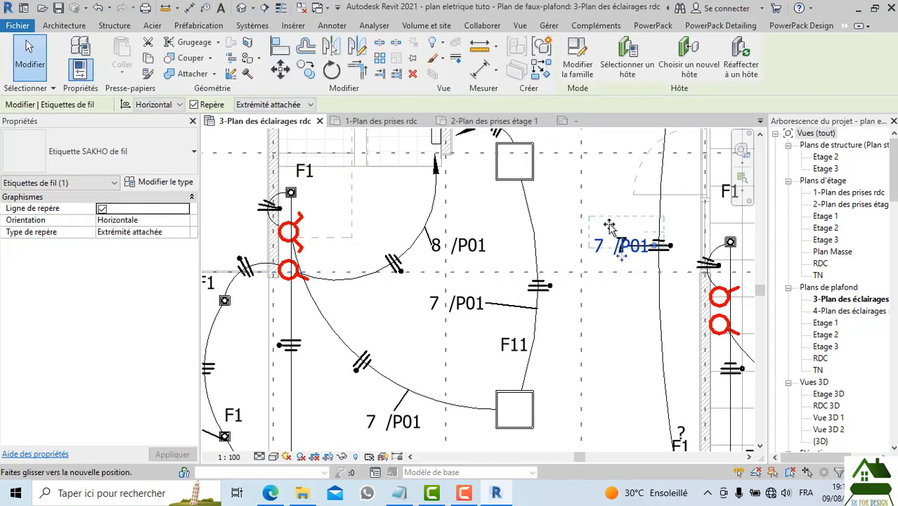
{"action": "left_click_drag", "start_coordinate": [599, 214], "coordinate": [600, 217]}
{"action": "scroll", "coordinate": [610, 340], "scroll_direction": "down", "scroll_amount": 2}
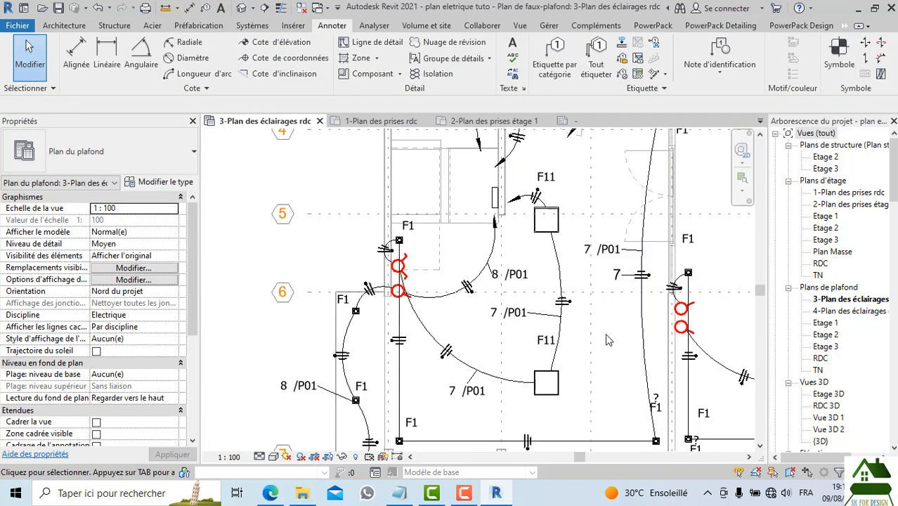
Move the 10 /P01 tag between the upper and middle F10 luminaires closer to its wire
{"action": "middle_click_drag", "start_coordinate": [608, 337], "coordinate": [535, 297]}
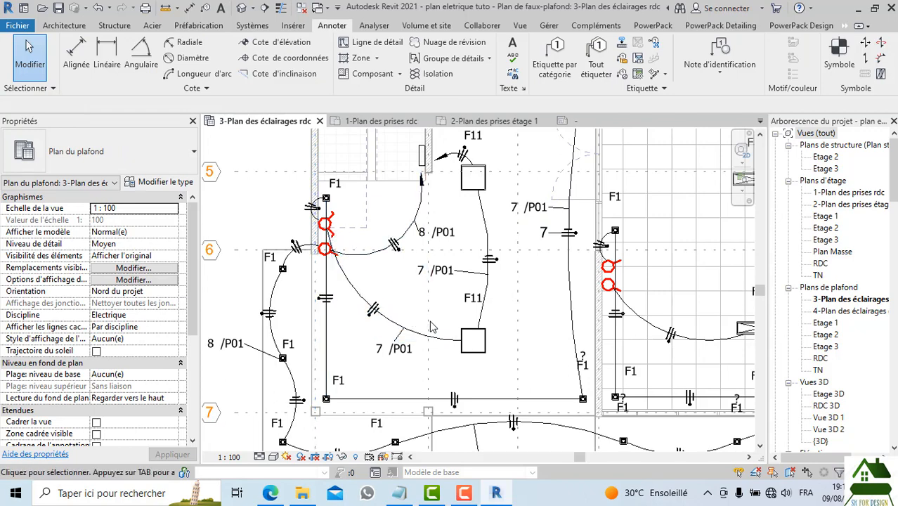
{"action": "scroll", "coordinate": [515, 278], "scroll_direction": "down", "scroll_amount": 1}
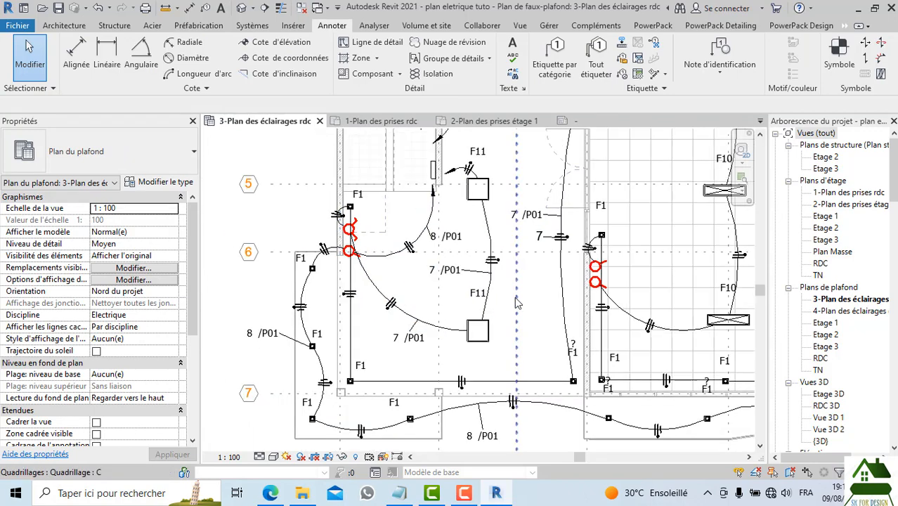
{"action": "middle_click_drag", "start_coordinate": [517, 302], "coordinate": [477, 370]}
{"action": "scroll", "coordinate": [484, 294], "scroll_direction": "down", "scroll_amount": 1}
{"action": "scroll", "coordinate": [491, 253], "scroll_direction": "up", "scroll_amount": 4}
{"action": "scroll", "coordinate": [493, 256], "scroll_direction": "down", "scroll_amount": 3}
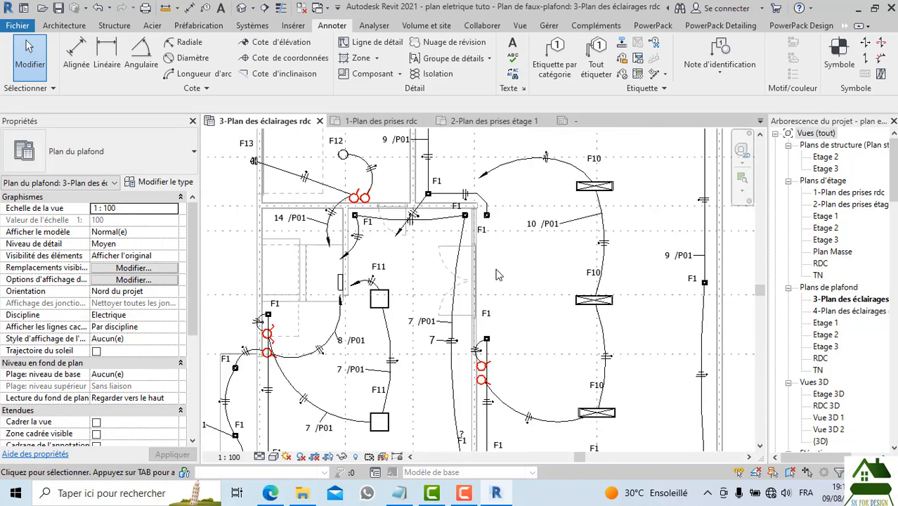
{"action": "left_click", "coordinate": [543, 225]}
{"action": "scroll", "coordinate": [545, 235], "scroll_direction": "up", "scroll_amount": 3}
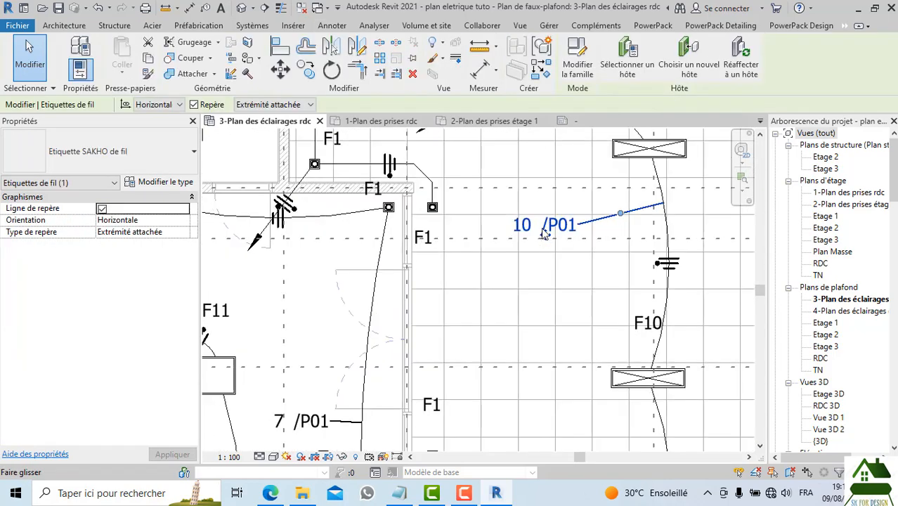
{"action": "left_click_drag", "start_coordinate": [545, 234], "coordinate": [596, 220]}
{"action": "left_click", "coordinate": [573, 249]}
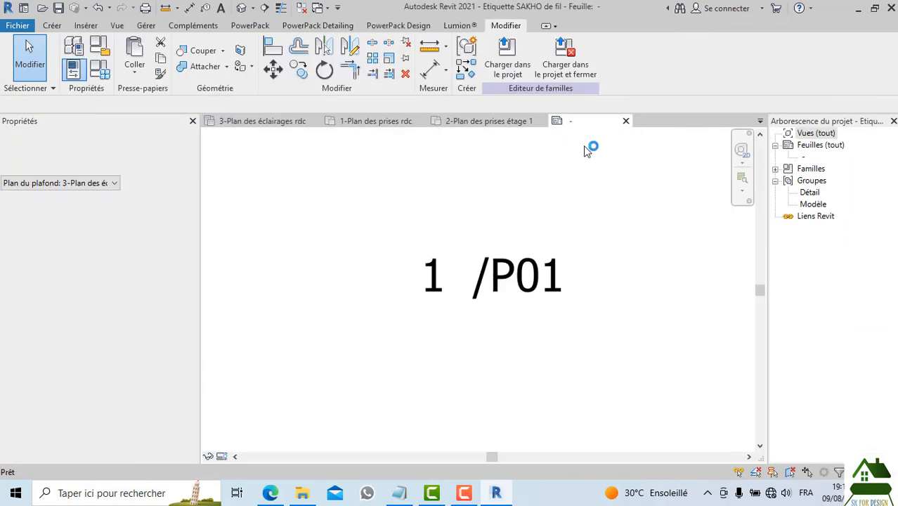
Edit the 1 /P01 label in the wire tag family and enable the line break (Couper) after the Circuits parameter
{"action": "left_click", "coordinate": [496, 286]}
{"action": "left_click", "coordinate": [501, 57]}
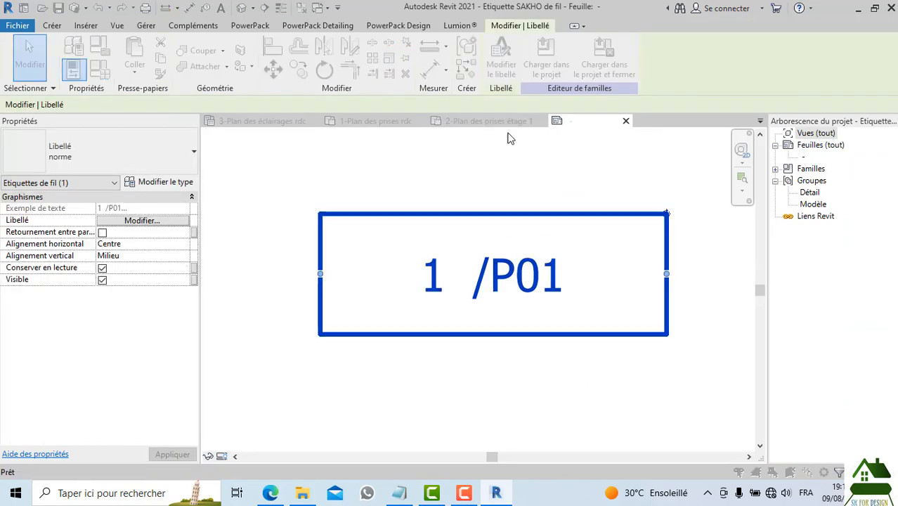
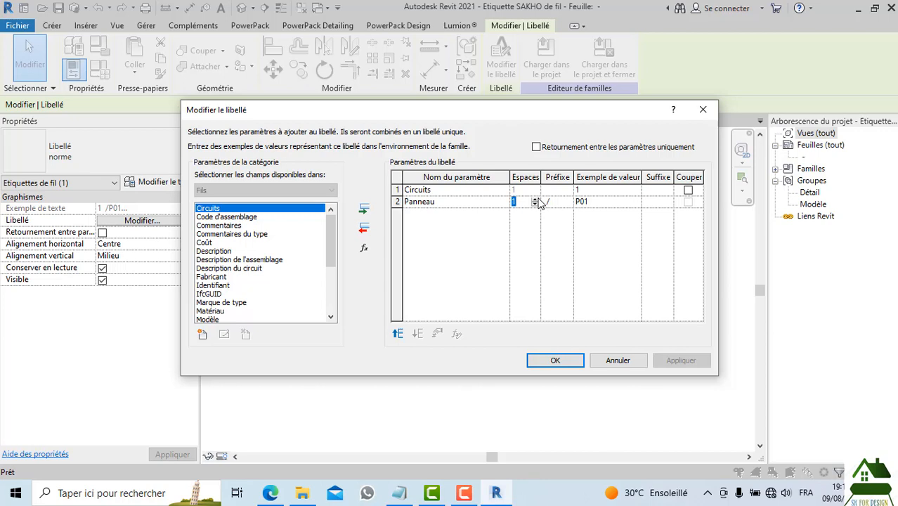
{"action": "left_click", "coordinate": [535, 203]}
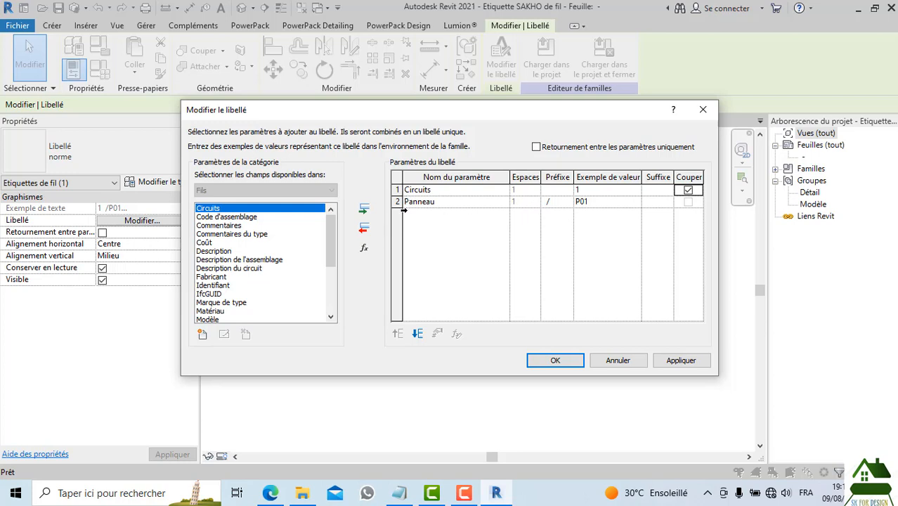
Try adding the Description parameter as a third row of the label, and remove it again
{"action": "left_click", "coordinate": [210, 251]}
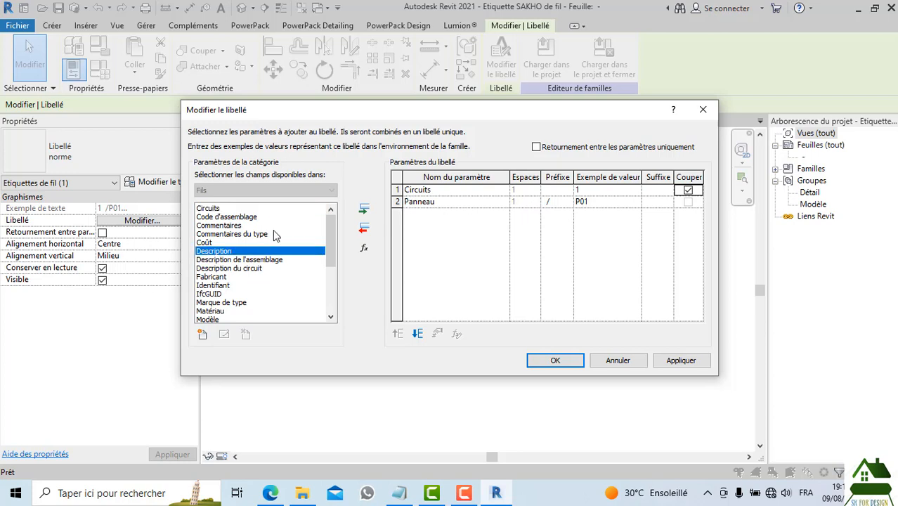
{"action": "left_click", "coordinate": [364, 211]}
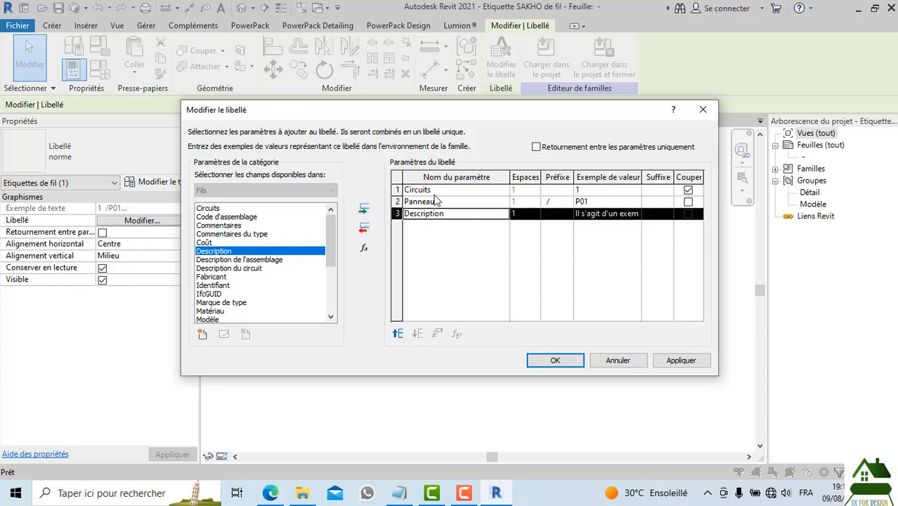
{"action": "left_click", "coordinate": [410, 194]}
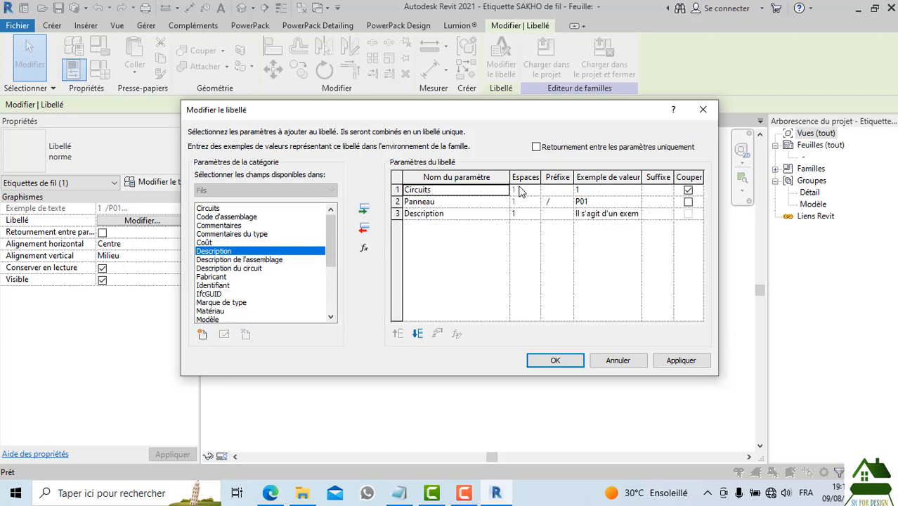
{"action": "left_click", "coordinate": [399, 213]}
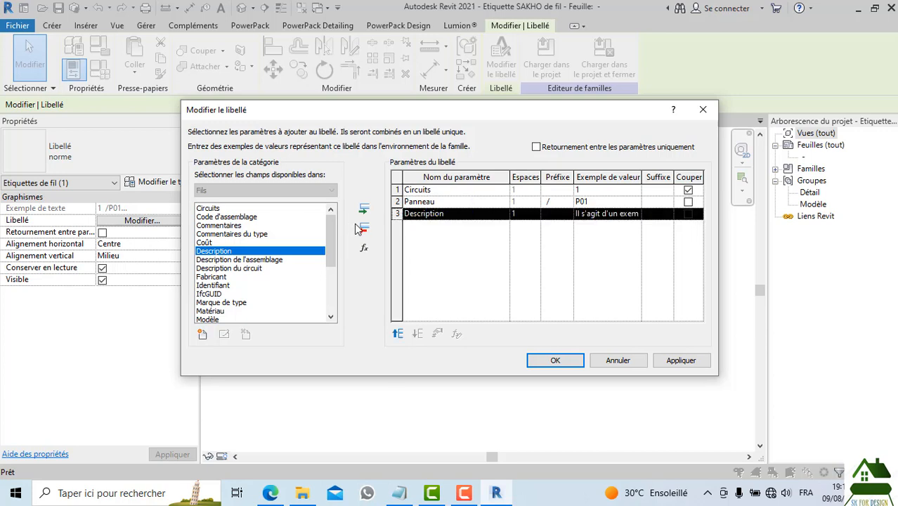
{"action": "left_click", "coordinate": [364, 229]}
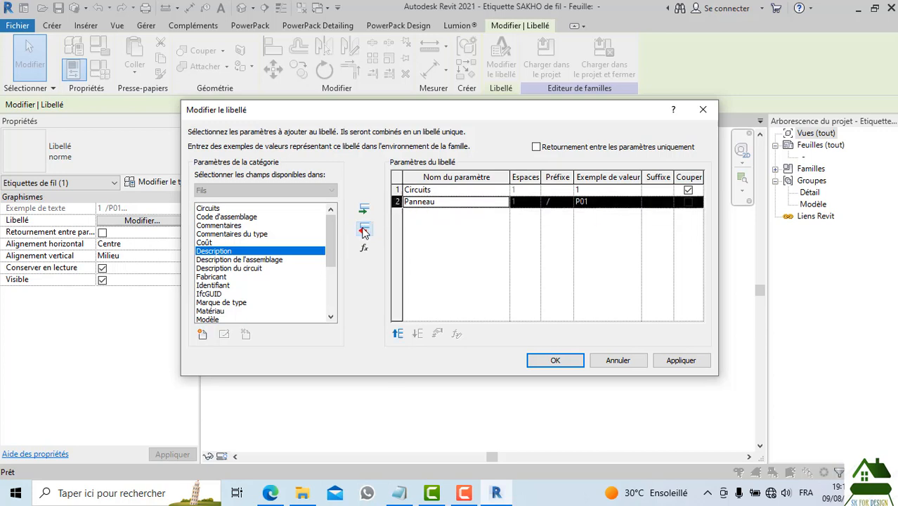
Replace the Panneau prefix with a "/" suffix on the Circuits parameter, and narrow the label frame in the wire tag family
{"action": "left_click", "coordinate": [572, 202]}
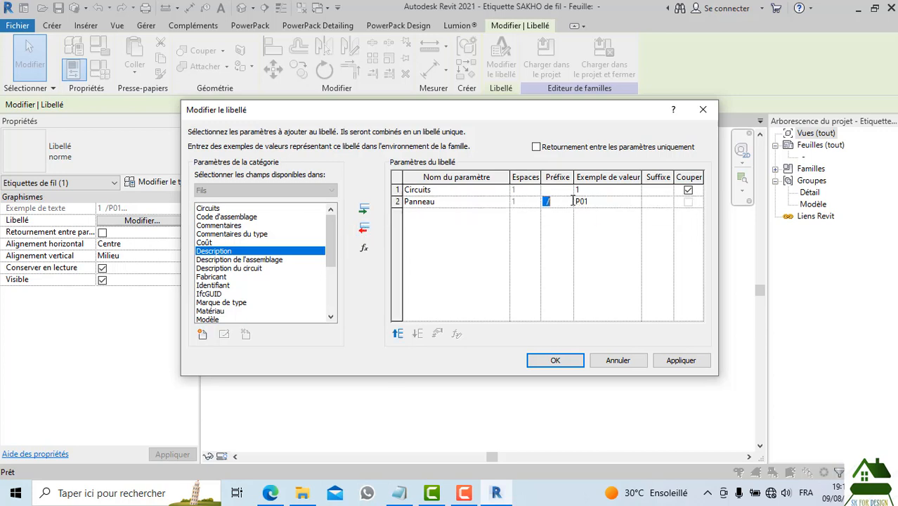
{"action": "left_click", "coordinate": [650, 190]}
{"action": "left_click", "coordinate": [570, 364]}
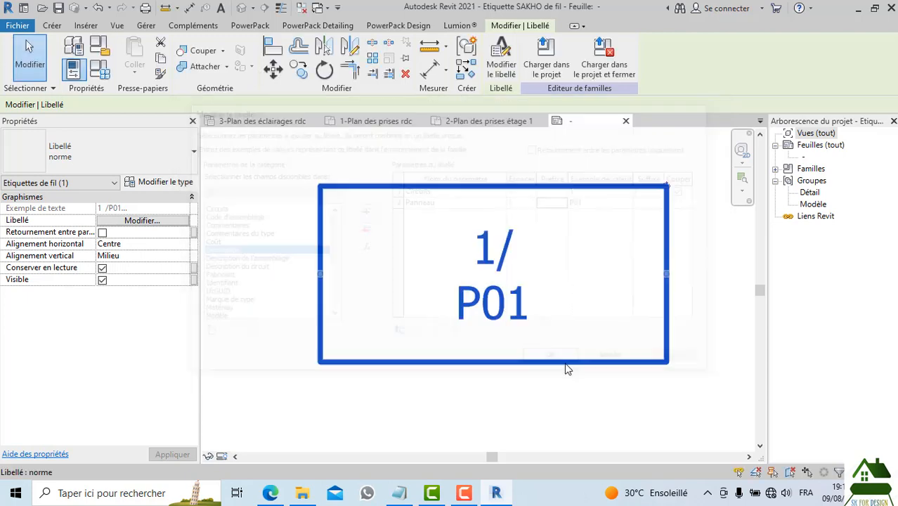
{"action": "left_click_drag", "start_coordinate": [666, 274], "coordinate": [630, 275]}
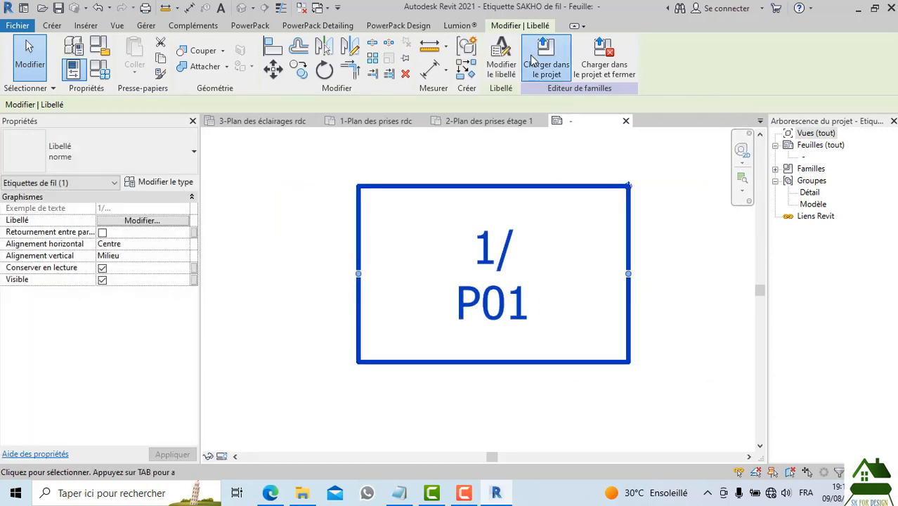
Load the wire tag family into the project, replacing the existing version, and check the tags in 3-Plan des éclairages rdc
{"action": "left_click", "coordinate": [546, 56]}
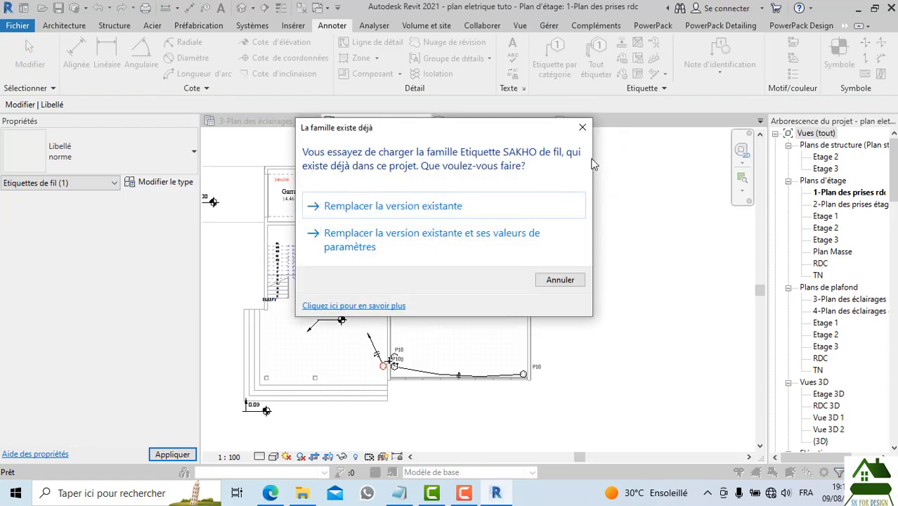
{"action": "left_click", "coordinate": [422, 205]}
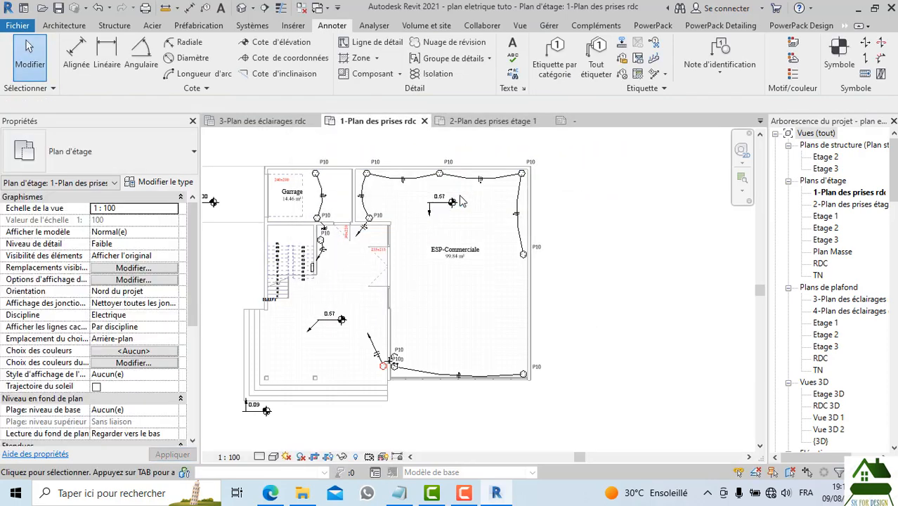
{"action": "scroll", "coordinate": [454, 156], "scroll_direction": "up", "scroll_amount": 3}
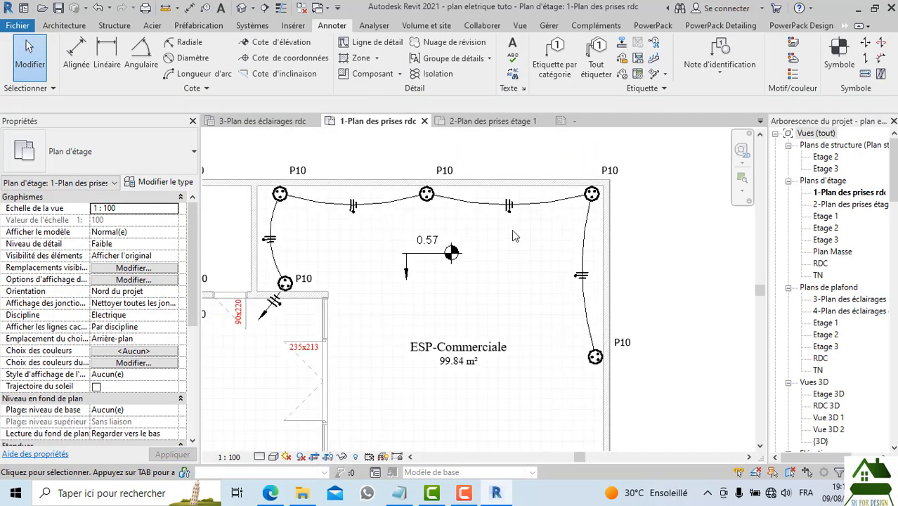
{"action": "scroll", "coordinate": [503, 208], "scroll_direction": "down", "scroll_amount": 2}
{"action": "left_click", "coordinate": [261, 121]}
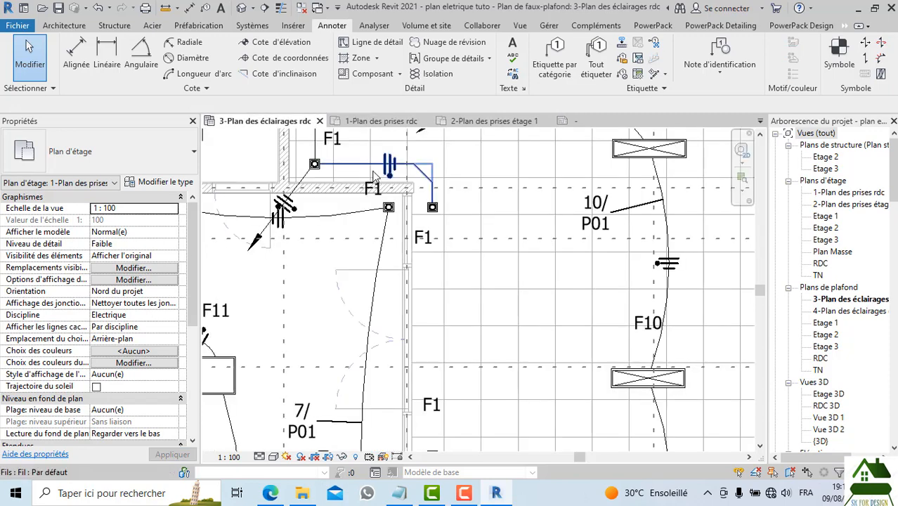
{"action": "scroll", "coordinate": [570, 279], "scroll_direction": "down", "scroll_amount": 1}
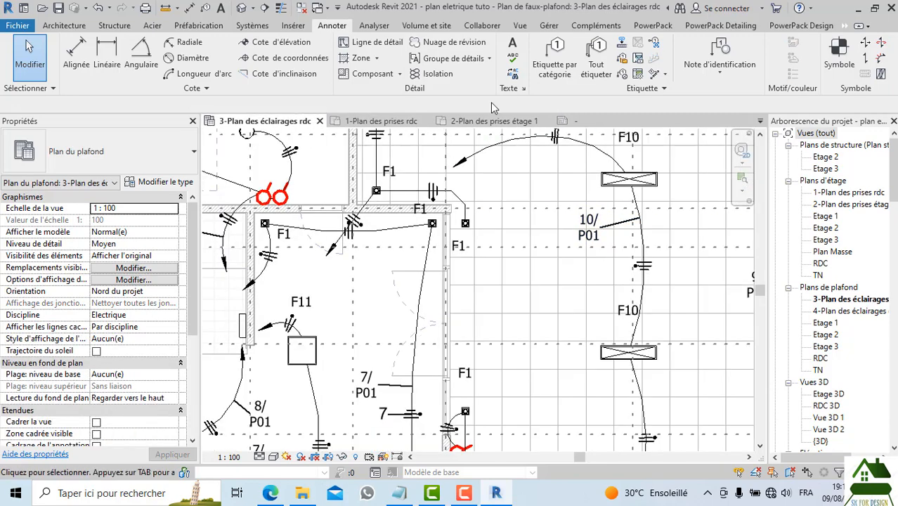
Return to the wire tag family and disable the line break (Couper) after the label's Circuits parameter
{"action": "left_click", "coordinate": [575, 118]}
{"action": "left_click", "coordinate": [555, 211]}
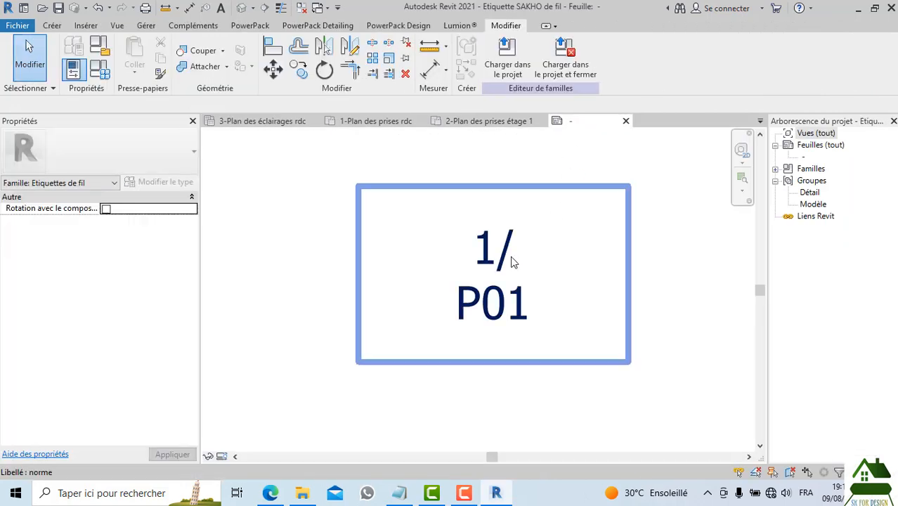
{"action": "left_click", "coordinate": [501, 60]}
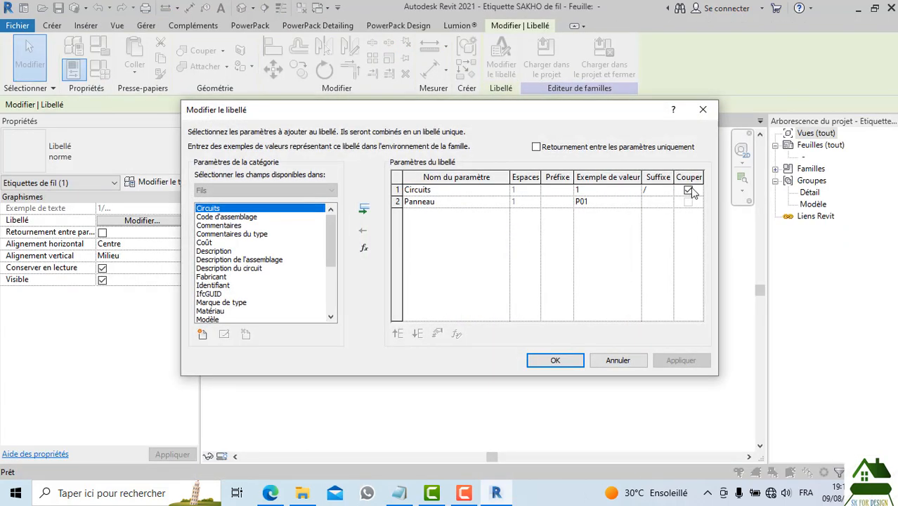
{"action": "left_click", "coordinate": [689, 189]}
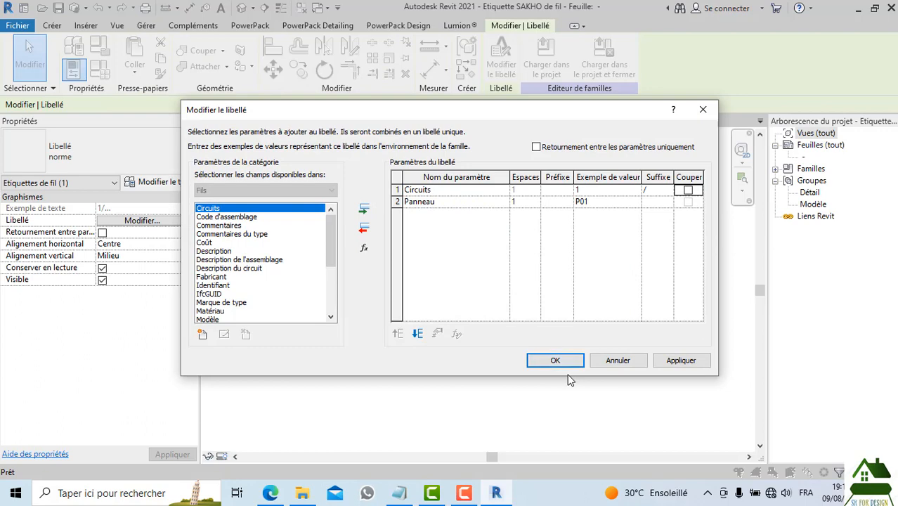
{"action": "left_click", "coordinate": [555, 360]}
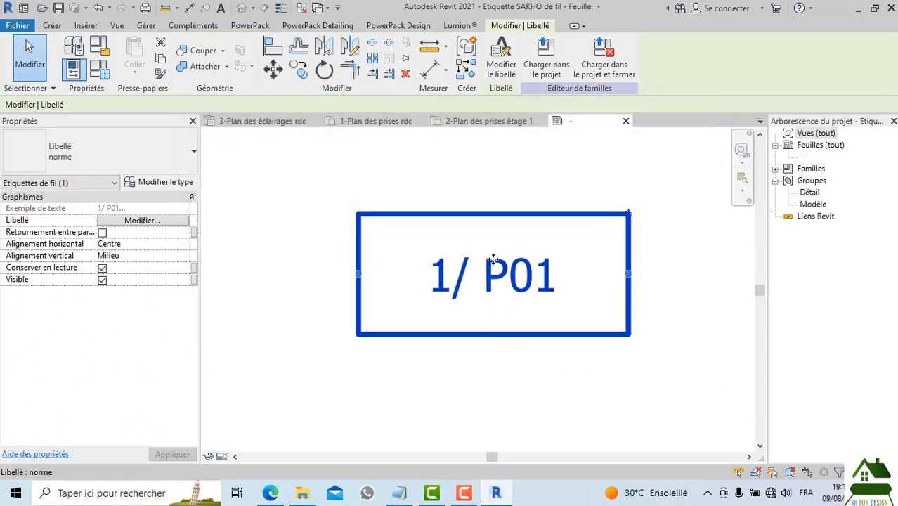
Set the number of spaces (Espaces) before the label's Panneau parameter to 0
{"action": "left_click", "coordinate": [499, 70]}
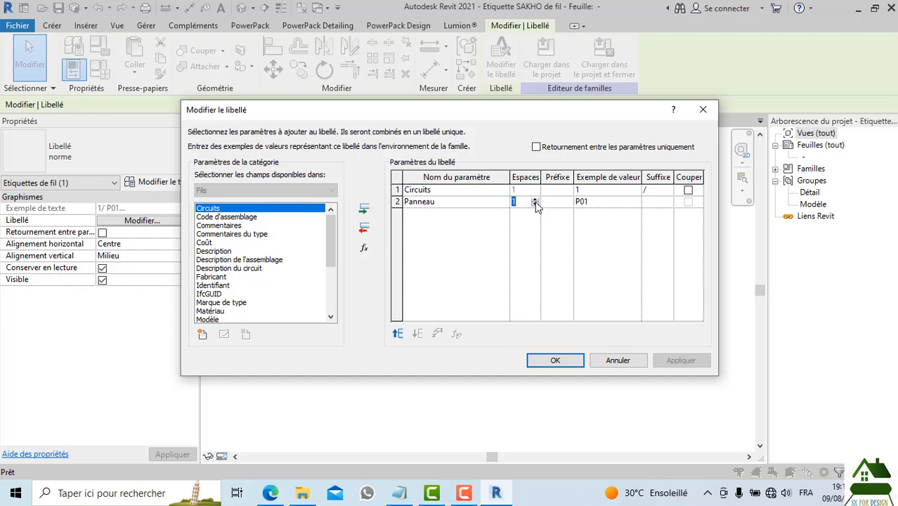
{"action": "type", "text": "0"}
{"action": "left_click", "coordinate": [555, 360]}
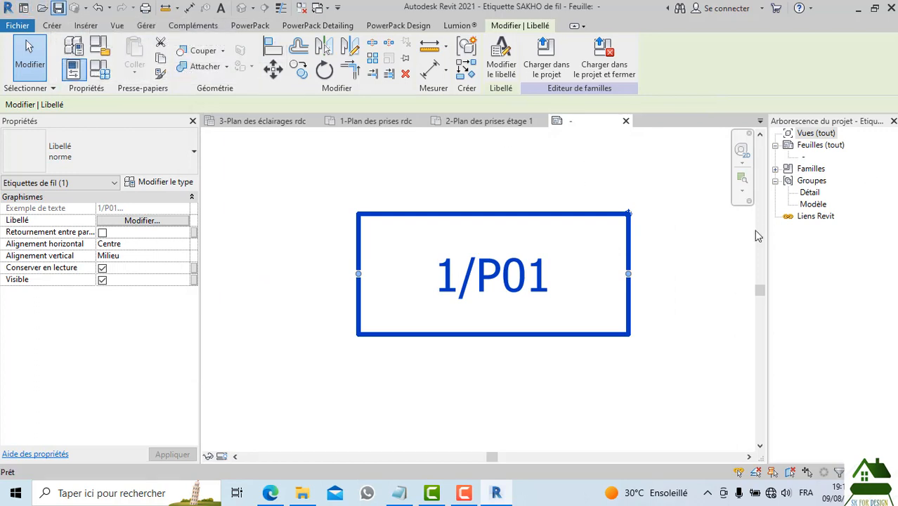
{"action": "left_click", "coordinate": [692, 236]}
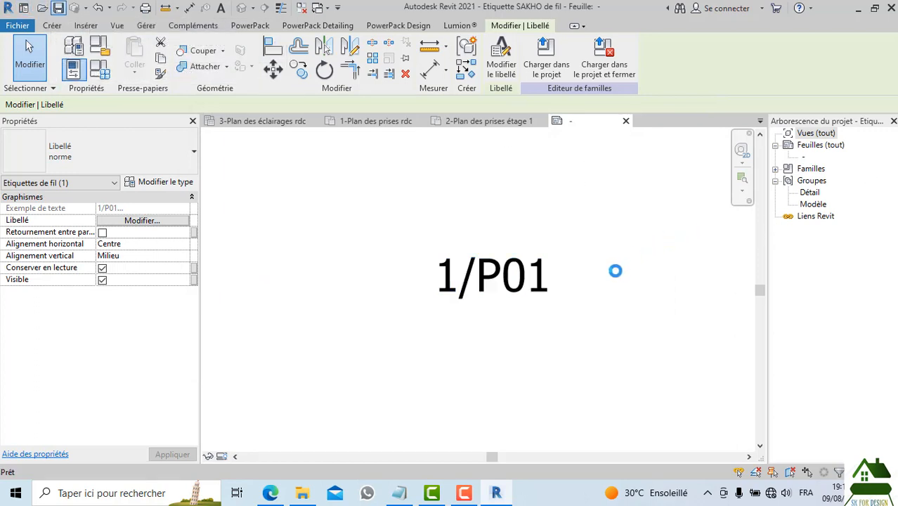
Reload the single-line wire tag family into the project, replacing the existing version, and inspect the tags in 3-Plan des éclairages rdc
{"action": "left_click", "coordinate": [506, 60]}
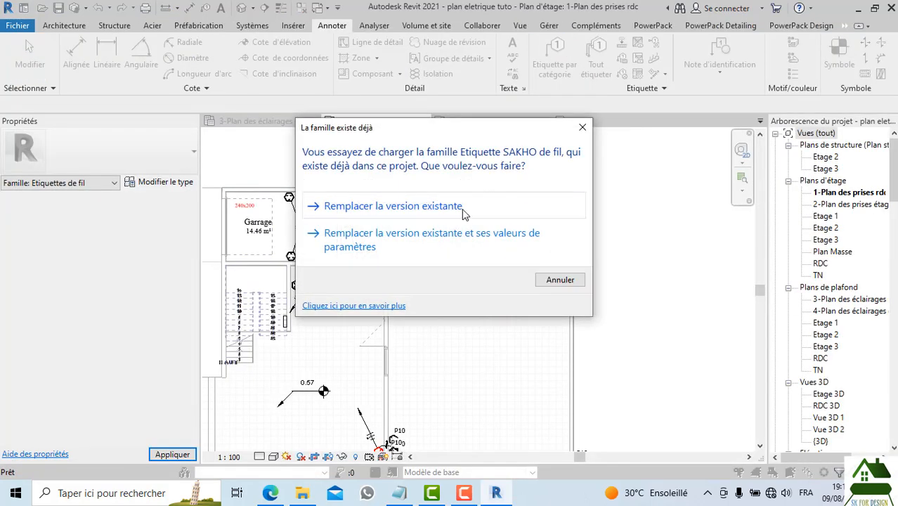
{"action": "left_click", "coordinate": [464, 211]}
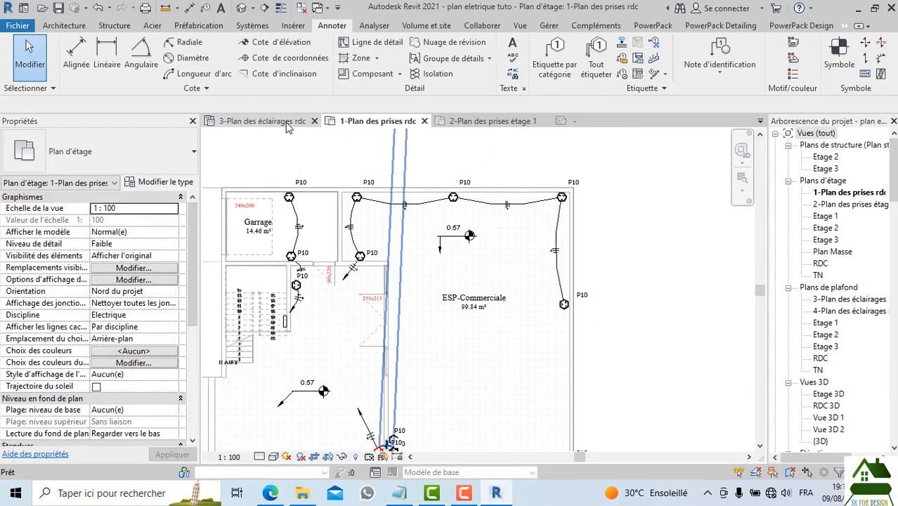
{"action": "left_click", "coordinate": [286, 123]}
{"action": "scroll", "coordinate": [517, 264], "scroll_direction": "up", "scroll_amount": 5}
{"action": "scroll", "coordinate": [513, 265], "scroll_direction": "down", "scroll_amount": 5}
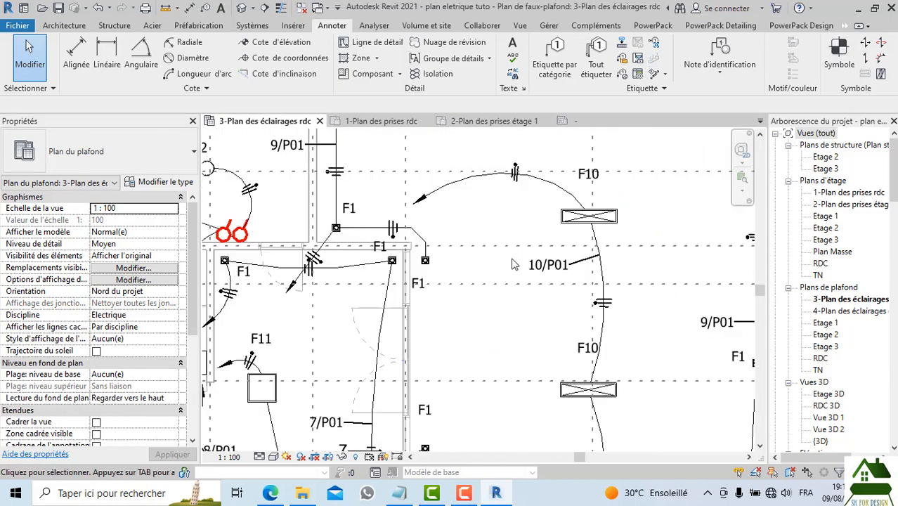
{"action": "scroll", "coordinate": [514, 264], "scroll_direction": "down", "scroll_amount": 3}
{"action": "scroll", "coordinate": [552, 218], "scroll_direction": "down", "scroll_amount": 2}
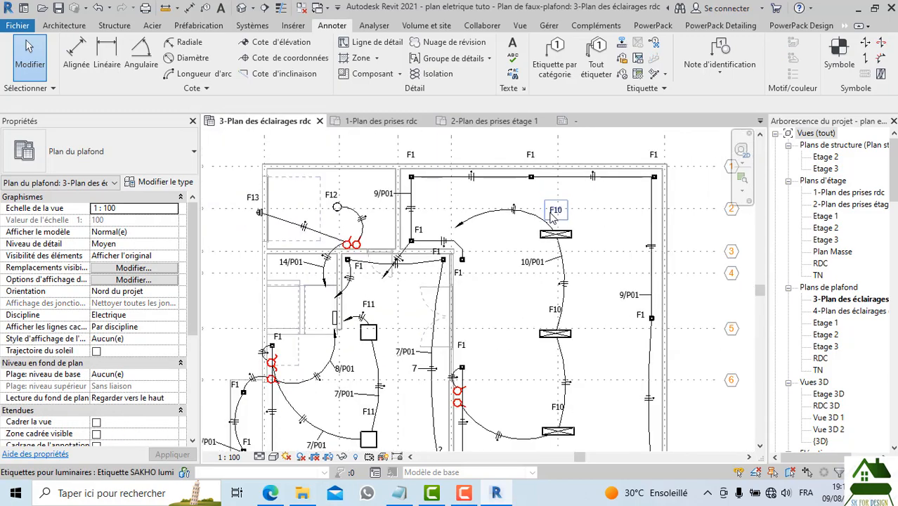
{"action": "scroll", "coordinate": [552, 218], "scroll_direction": "down", "scroll_amount": 4}
{"action": "scroll", "coordinate": [536, 282], "scroll_direction": "up", "scroll_amount": 6}
In 1-Plan des prises rdc, tag by category the wire between the middle and east sockets on ESP-Commerciale's north wall
{"action": "left_click", "coordinate": [403, 123]}
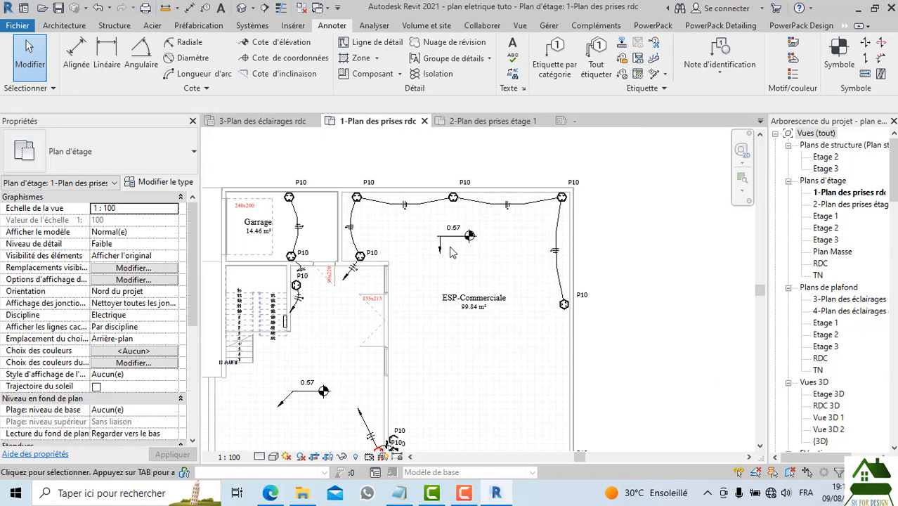
{"action": "scroll", "coordinate": [594, 163], "scroll_direction": "down", "scroll_amount": 3}
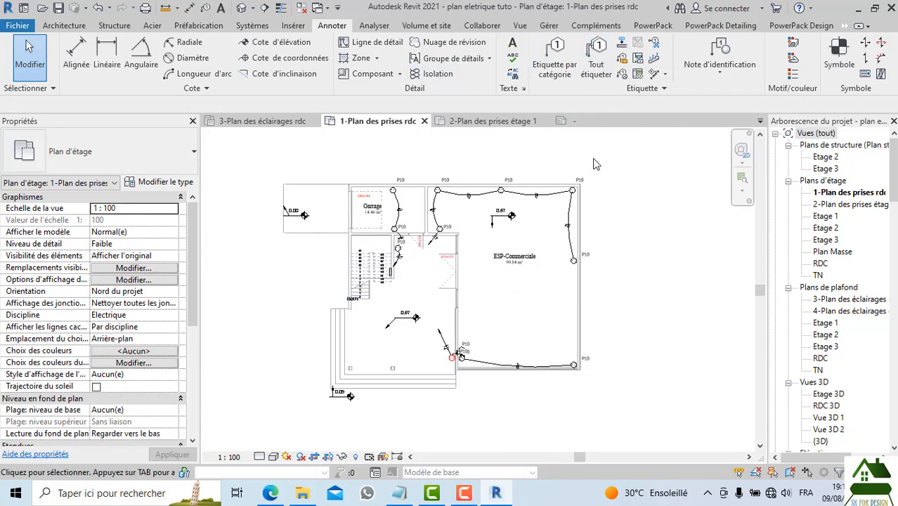
{"action": "scroll", "coordinate": [581, 232], "scroll_direction": "up", "scroll_amount": 2}
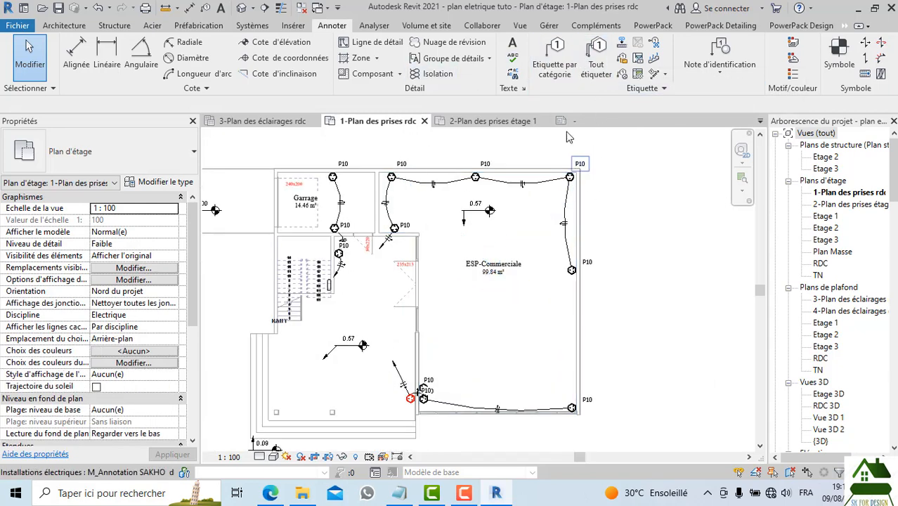
{"action": "left_click", "coordinate": [553, 55]}
{"action": "scroll", "coordinate": [539, 197], "scroll_direction": "up", "scroll_amount": 1}
{"action": "scroll", "coordinate": [540, 197], "scroll_direction": "up", "scroll_amount": 2}
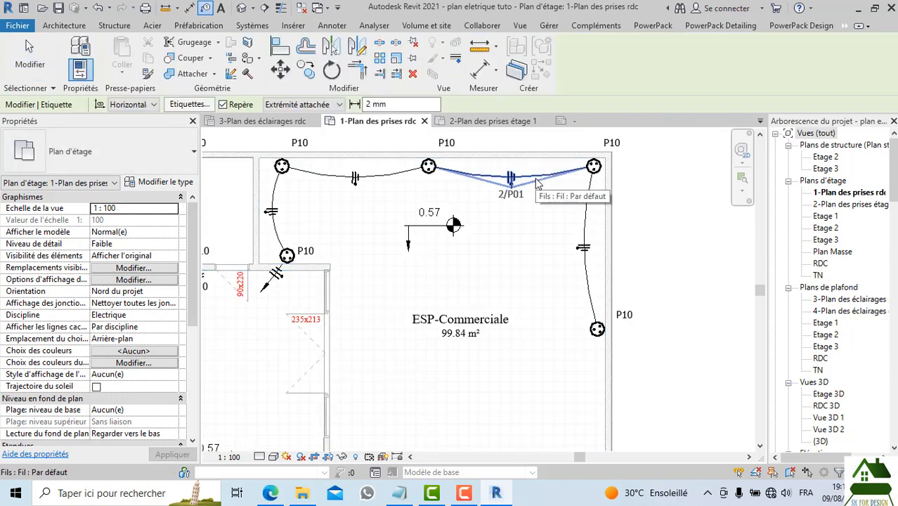
{"action": "left_click", "coordinate": [538, 181]}
Tag the short vertical socket wire at ESP-Commerciale's west wall and the socket wire on the Garrage's east side
{"action": "scroll", "coordinate": [561, 284], "scroll_direction": "down", "scroll_amount": 2}
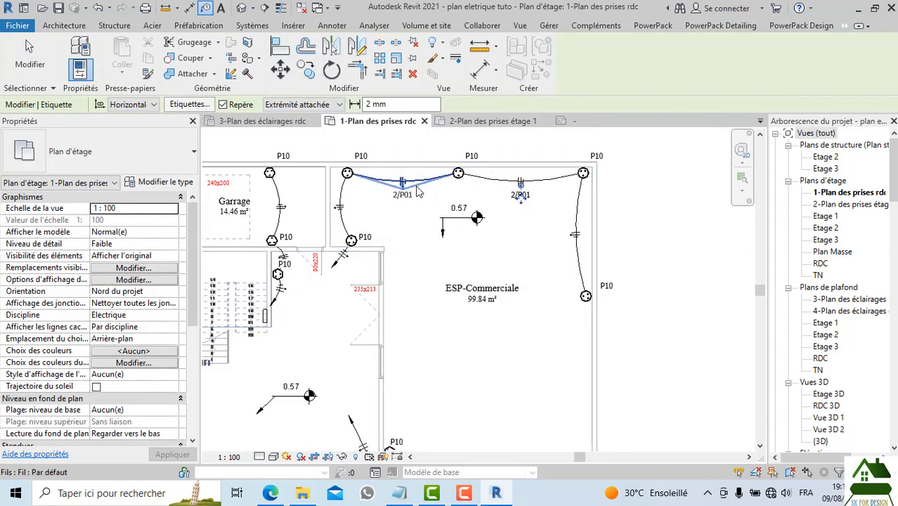
{"action": "left_click", "coordinate": [343, 209]}
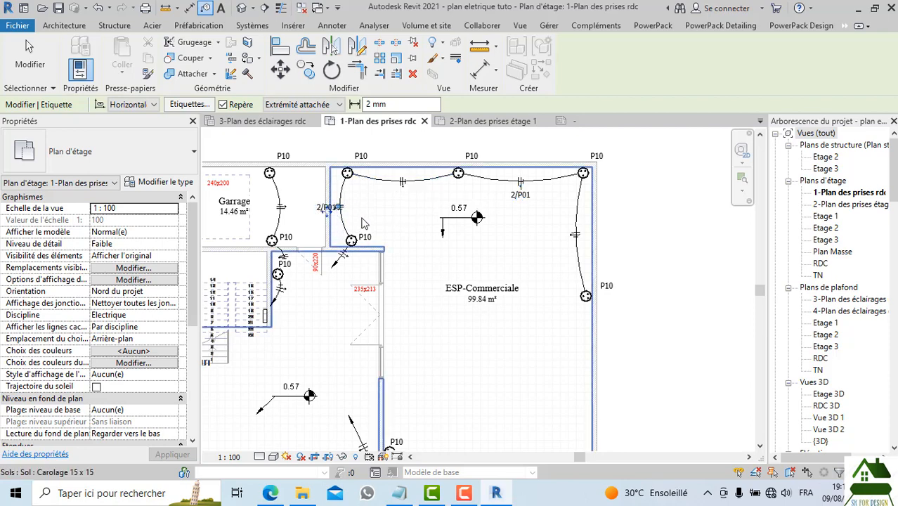
{"action": "middle_click_drag", "start_coordinate": [394, 211], "coordinate": [505, 153]}
{"action": "scroll", "coordinate": [383, 158], "scroll_direction": "up", "scroll_amount": 1}
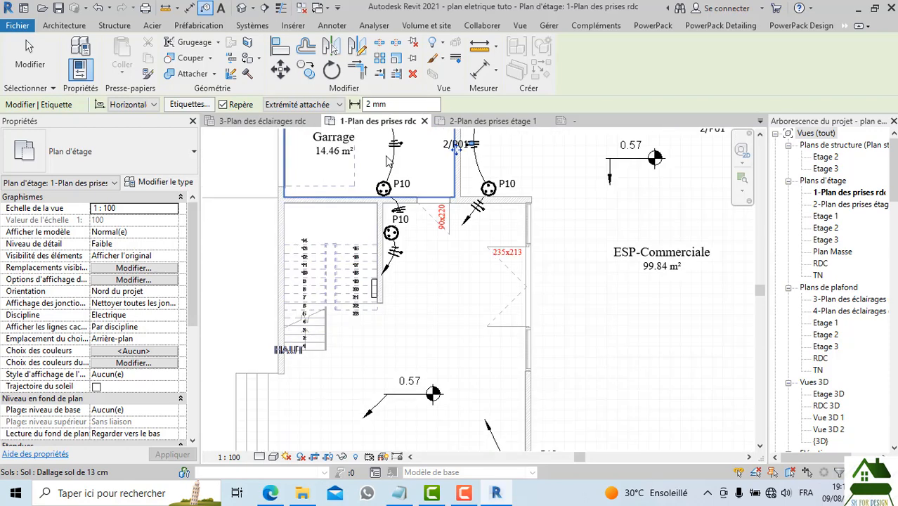
{"action": "scroll", "coordinate": [408, 172], "scroll_direction": "down", "scroll_amount": 3}
{"action": "scroll", "coordinate": [517, 316], "scroll_direction": "up", "scroll_amount": 3}
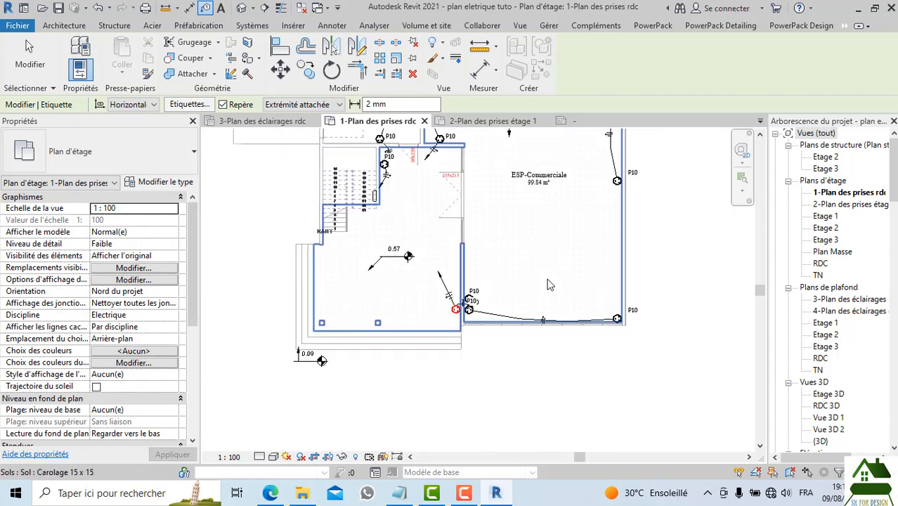
Tag the wire along ESP-Commerciale's south wall and shift its tag up and west, clear of the wire's tick marks
{"action": "left_click", "coordinate": [511, 320]}
{"action": "scroll", "coordinate": [511, 320], "scroll_direction": "up", "scroll_amount": 2}
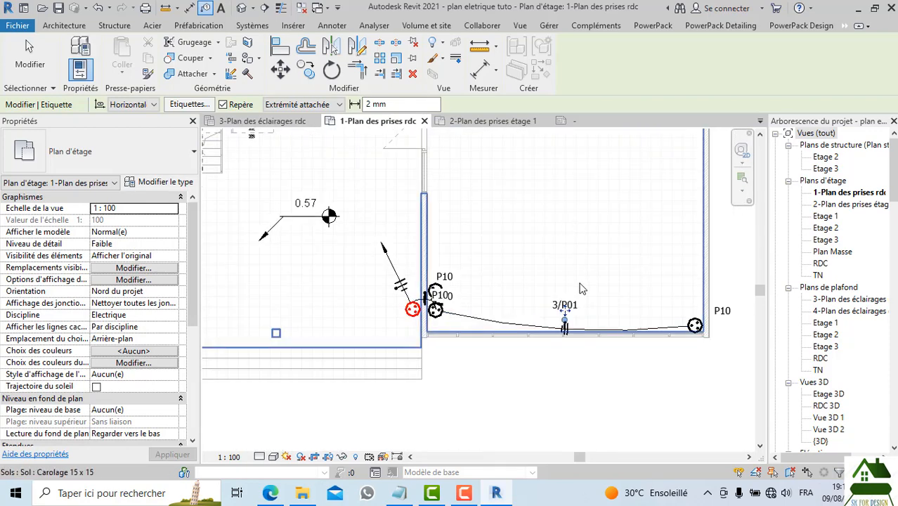
{"action": "left_click_drag", "start_coordinate": [566, 310], "coordinate": [524, 293]}
{"action": "scroll", "coordinate": [567, 249], "scroll_direction": "down", "scroll_amount": 1}
{"action": "scroll", "coordinate": [558, 266], "scroll_direction": "up", "scroll_amount": 2}
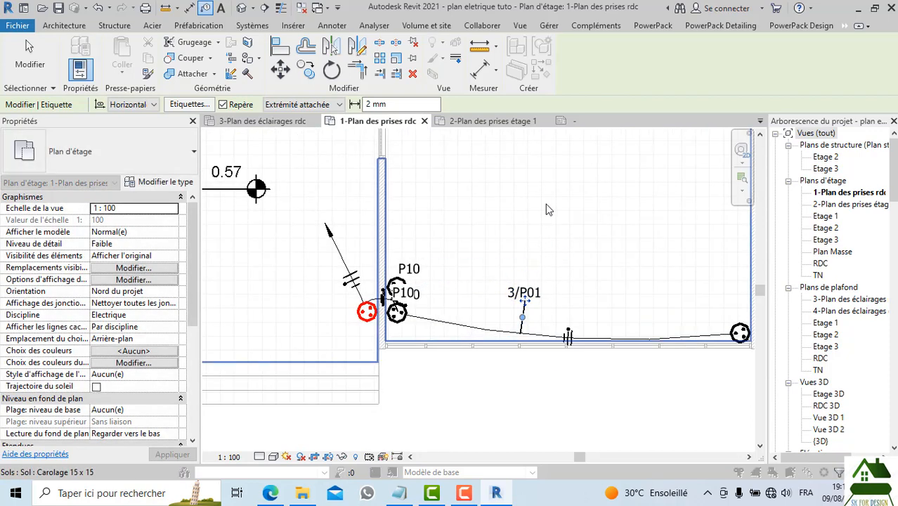
{"action": "left_click", "coordinate": [548, 210]}
{"action": "left_click", "coordinate": [531, 255]}
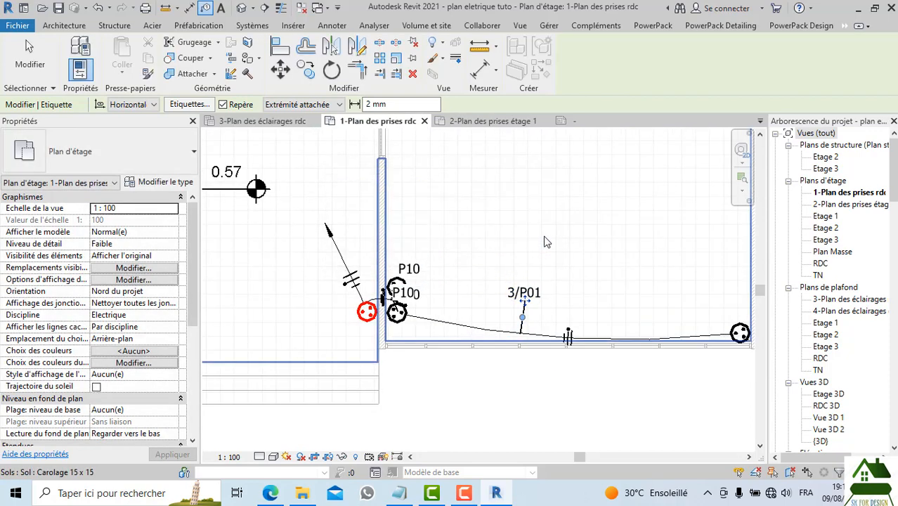
{"action": "scroll", "coordinate": [575, 253], "scroll_direction": "down", "scroll_amount": 2}
{"action": "key", "text": "Escape"}
Move the 2/P01 tag on ESP-Commerciale's north wall wire further down, away from the wire's tick marks
{"action": "middle_click_drag", "start_coordinate": [579, 329], "coordinate": [574, 437]}
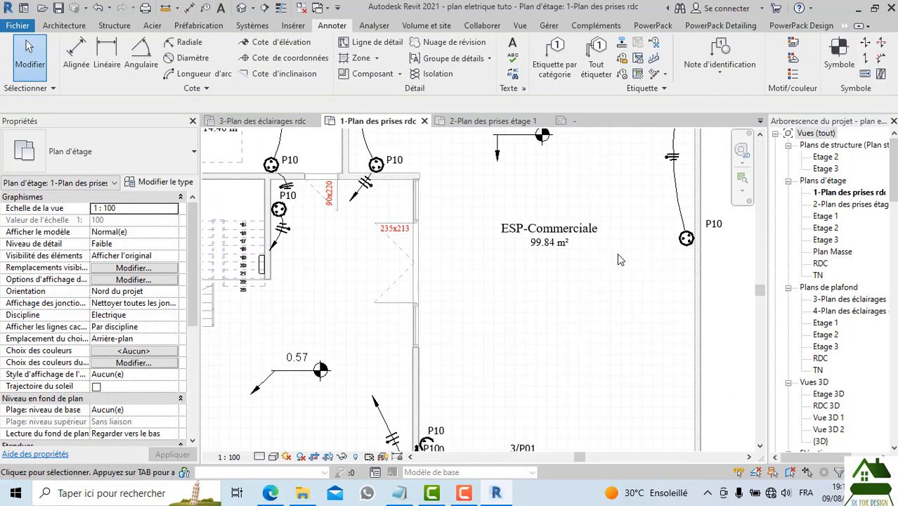
{"action": "middle_click_drag", "start_coordinate": [626, 188], "coordinate": [552, 290]}
{"action": "left_click", "coordinate": [527, 207]}
{"action": "scroll", "coordinate": [531, 215], "scroll_direction": "up", "scroll_amount": 2}
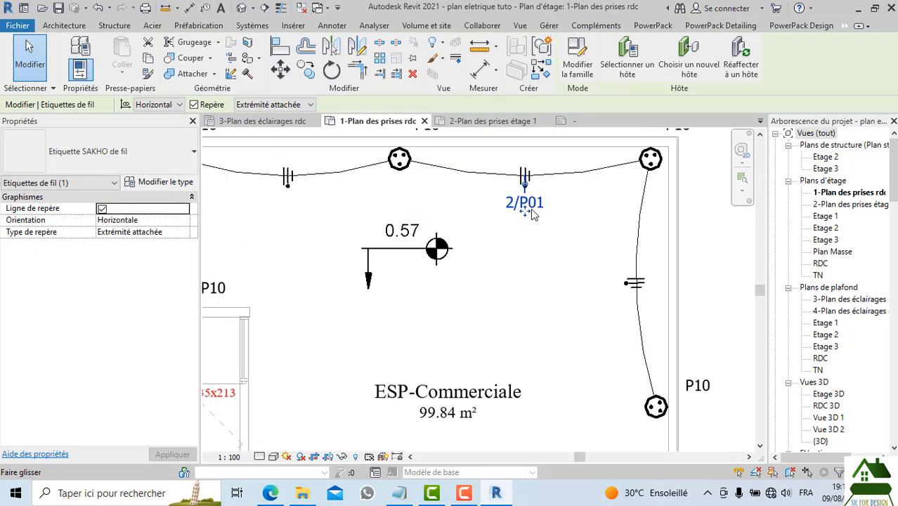
{"action": "left_click_drag", "start_coordinate": [527, 208], "coordinate": [525, 250]}
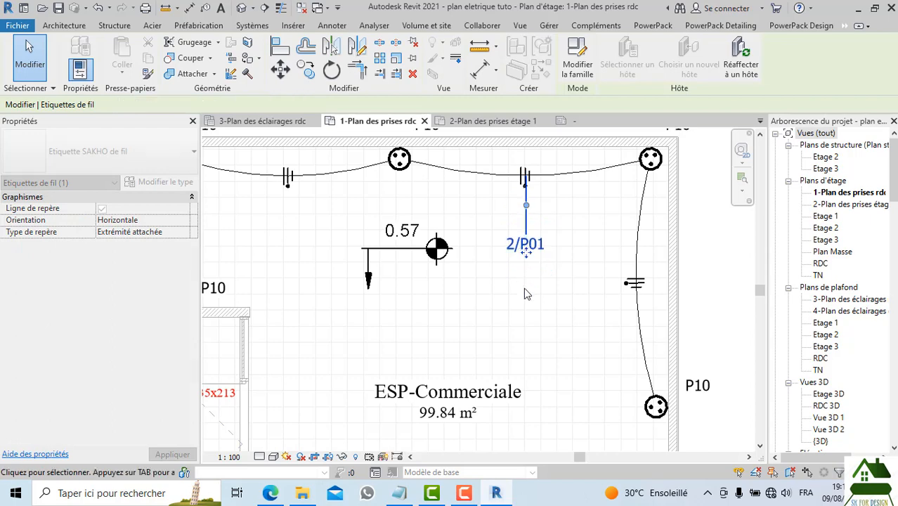
{"action": "left_click", "coordinate": [525, 288]}
{"action": "scroll", "coordinate": [594, 234], "scroll_direction": "down", "scroll_amount": 2}
{"action": "middle_click_drag", "start_coordinate": [576, 287], "coordinate": [582, 215]}
{"action": "scroll", "coordinate": [580, 213], "scroll_direction": "down", "scroll_amount": 3}
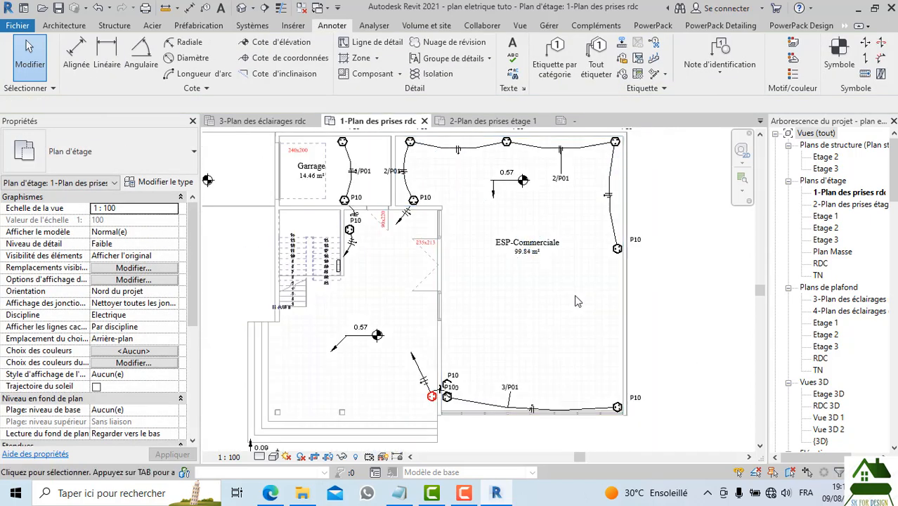
{"action": "middle_click_drag", "start_coordinate": [435, 195], "coordinate": [439, 263]}
{"action": "scroll", "coordinate": [439, 266], "scroll_direction": "up", "scroll_amount": 3}
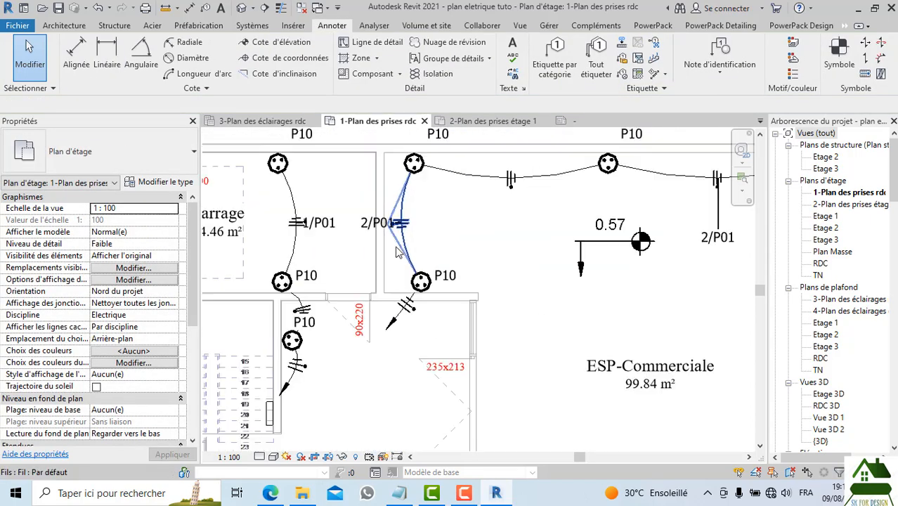
Move the 2/P01 tag of ESP-Commerciale's west wall wire to the east side of the wire, clear of the tick marks
{"action": "left_click", "coordinate": [367, 226]}
{"action": "left_click_drag", "start_coordinate": [367, 226], "coordinate": [440, 221]}
{"action": "key", "text": "Escape"}
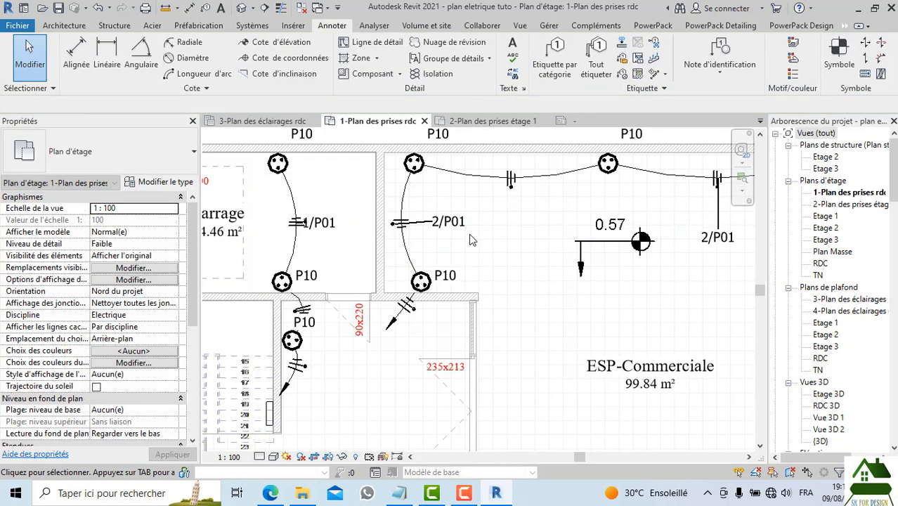
{"action": "scroll", "coordinate": [468, 184], "scroll_direction": "down", "scroll_amount": 2}
{"action": "scroll", "coordinate": [373, 223], "scroll_direction": "up", "scroll_amount": 2}
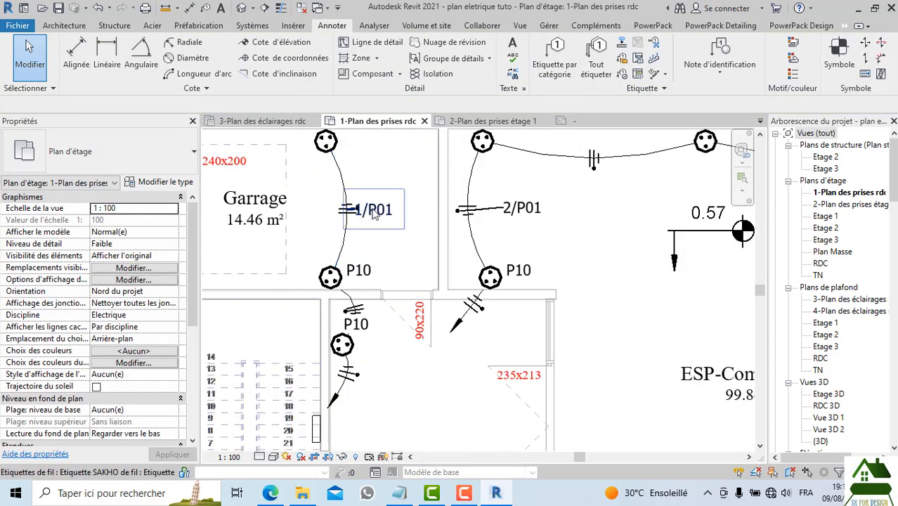
Move the Garrage wire's 1/P01 tag slightly up, away from the wire's tick marks
{"action": "left_click", "coordinate": [380, 218]}
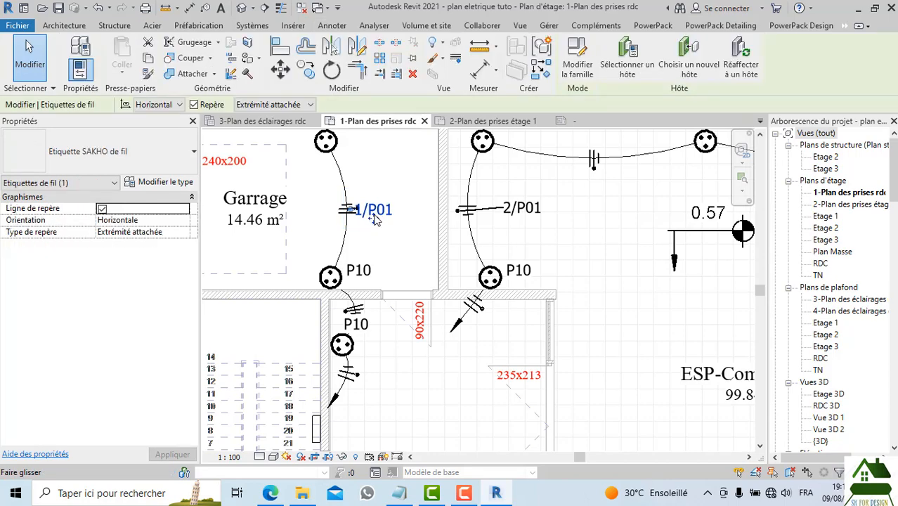
{"action": "left_click_drag", "start_coordinate": [376, 220], "coordinate": [379, 204]}
{"action": "key", "text": "Escape"}
{"action": "scroll", "coordinate": [411, 211], "scroll_direction": "down", "scroll_amount": 1}
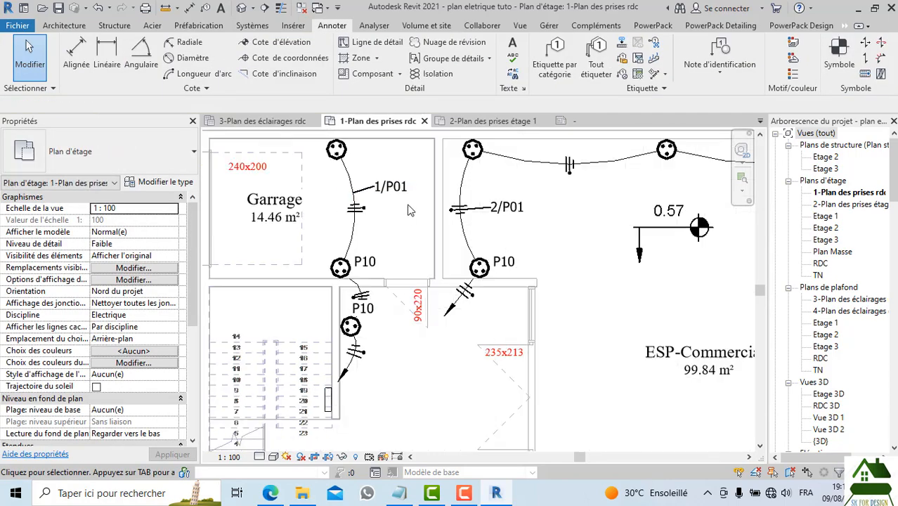
Examine the placement of the wire tags across the ground-floor socket plan
{"action": "scroll", "coordinate": [411, 211], "scroll_direction": "down", "scroll_amount": 4}
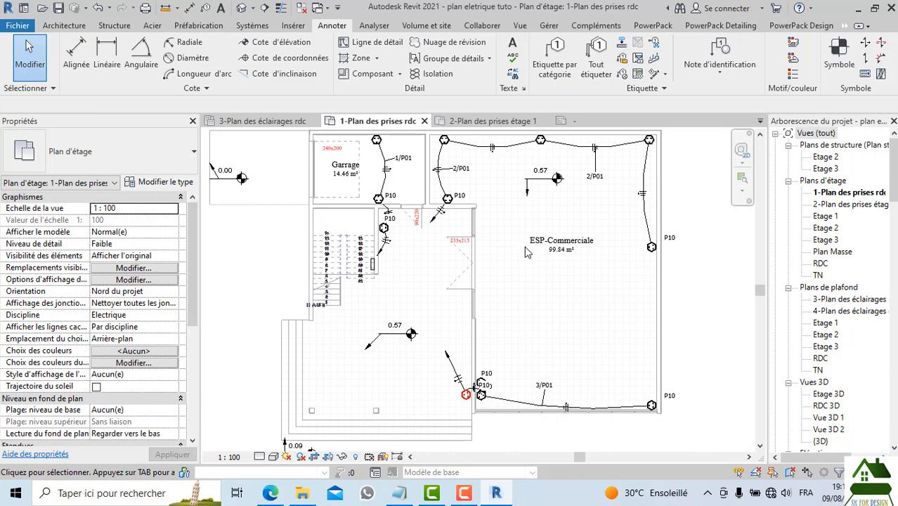
{"action": "scroll", "coordinate": [524, 250], "scroll_direction": "up", "scroll_amount": 3}
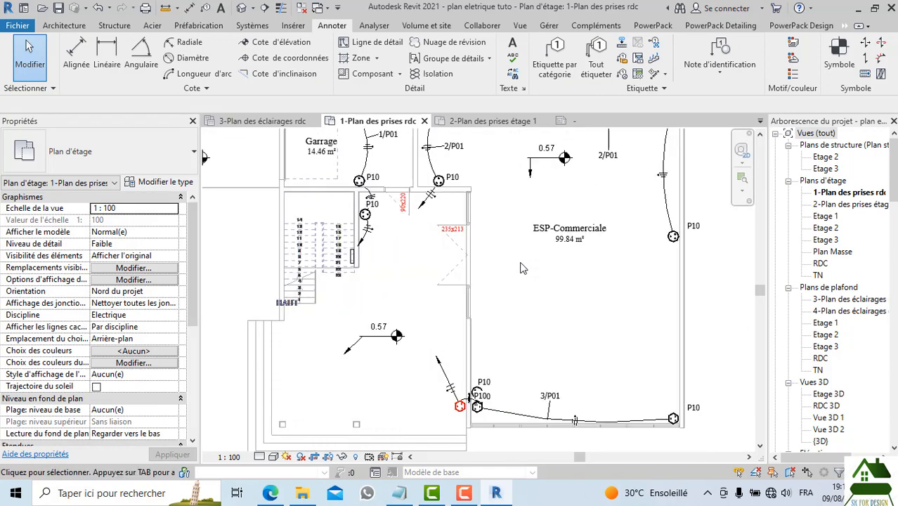
{"action": "middle_click_drag", "start_coordinate": [521, 268], "coordinate": [517, 294]}
{"action": "scroll", "coordinate": [516, 285], "scroll_direction": "down", "scroll_amount": 1}
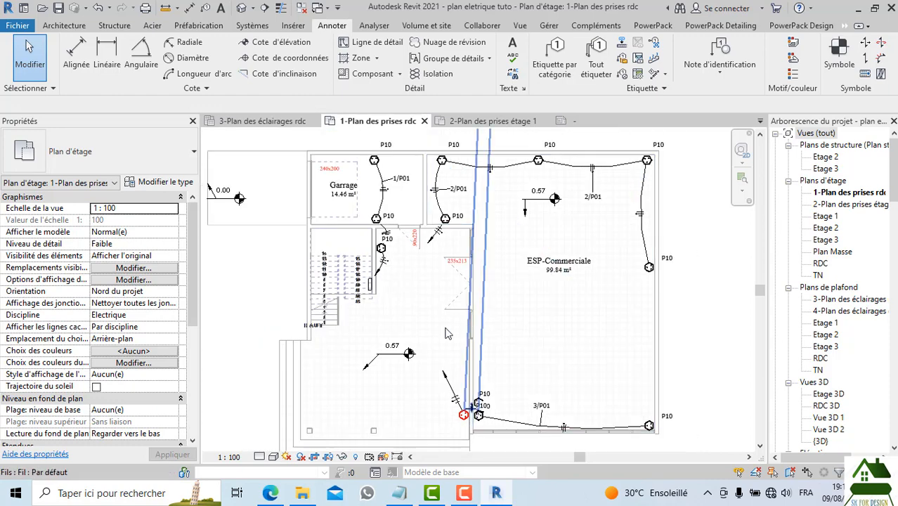
{"action": "scroll", "coordinate": [445, 326], "scroll_direction": "up", "scroll_amount": 3}
{"action": "scroll", "coordinate": [445, 326], "scroll_direction": "down", "scroll_amount": 4}
{"action": "scroll", "coordinate": [464, 191], "scroll_direction": "up", "scroll_amount": 5}
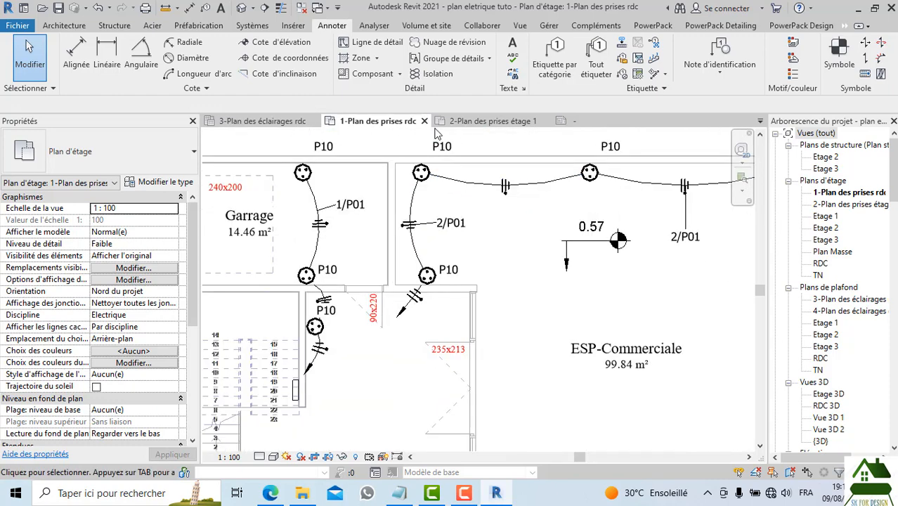
{"action": "scroll", "coordinate": [511, 181], "scroll_direction": "down", "scroll_amount": 2}
In 2-Plan des prises étage 1, tag by category the wire behind the TV cabinet, the curved wire west of it and the northeast bedroom's lower wire
{"action": "left_click", "coordinate": [492, 121]}
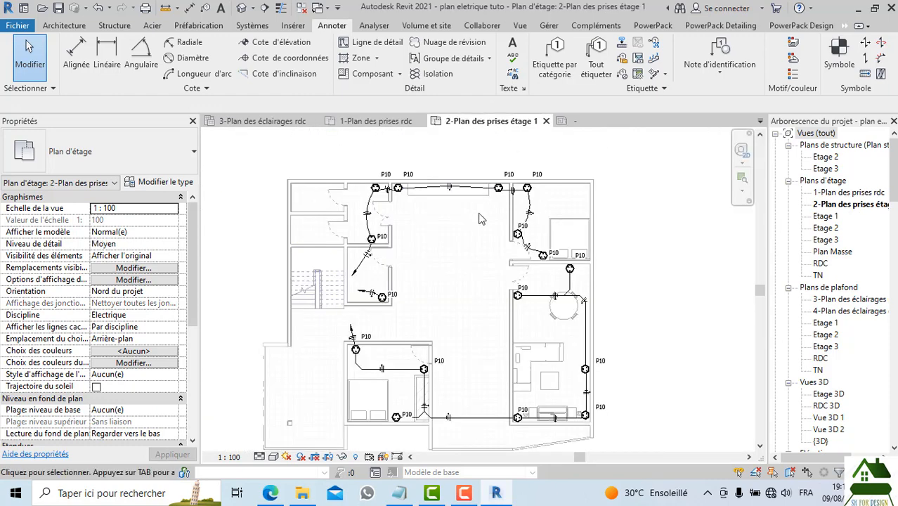
{"action": "left_click", "coordinate": [555, 56]}
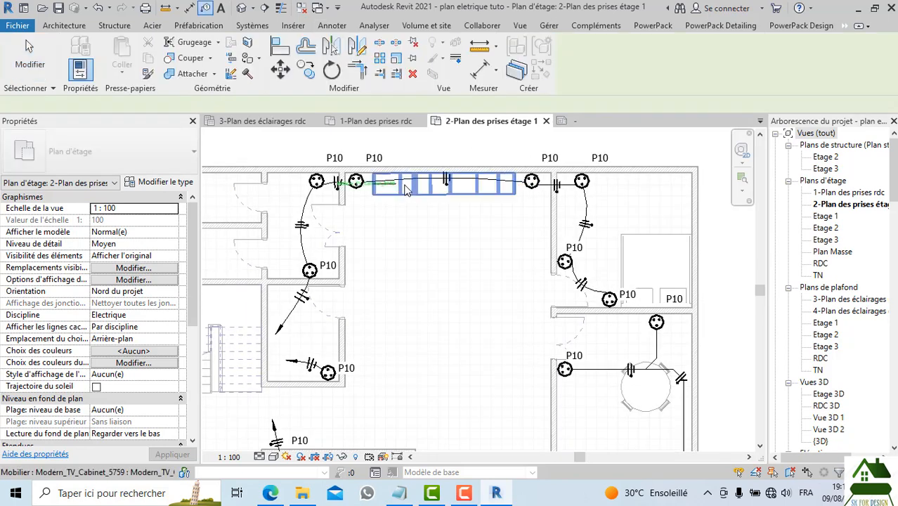
{"action": "left_click", "coordinate": [443, 184]}
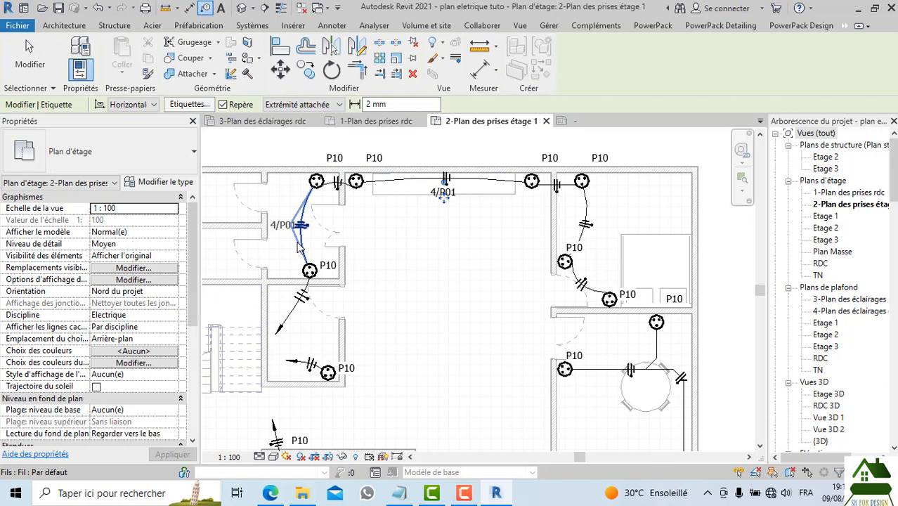
{"action": "scroll", "coordinate": [492, 225], "scroll_direction": "down", "scroll_amount": 2}
{"action": "scroll", "coordinate": [499, 264], "scroll_direction": "up", "scroll_amount": 4}
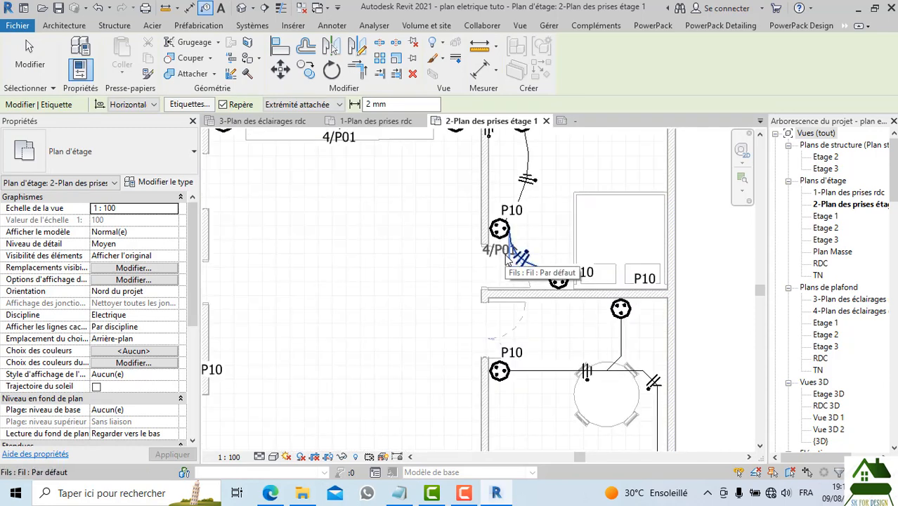
{"action": "left_click", "coordinate": [505, 257]}
Tag the wire along the living room's east wall, the long south wire between rooms and the southwest bedroom's upper wire
{"action": "scroll", "coordinate": [422, 277], "scroll_direction": "down", "scroll_amount": 3}
{"action": "scroll", "coordinate": [563, 306], "scroll_direction": "up", "scroll_amount": 3}
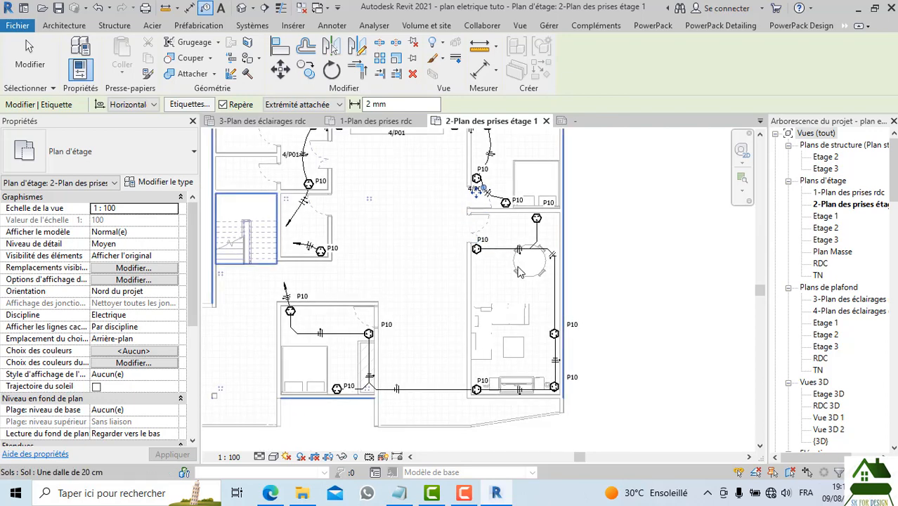
{"action": "left_click", "coordinate": [562, 306]}
{"action": "scroll", "coordinate": [605, 305], "scroll_direction": "down", "scroll_amount": 2}
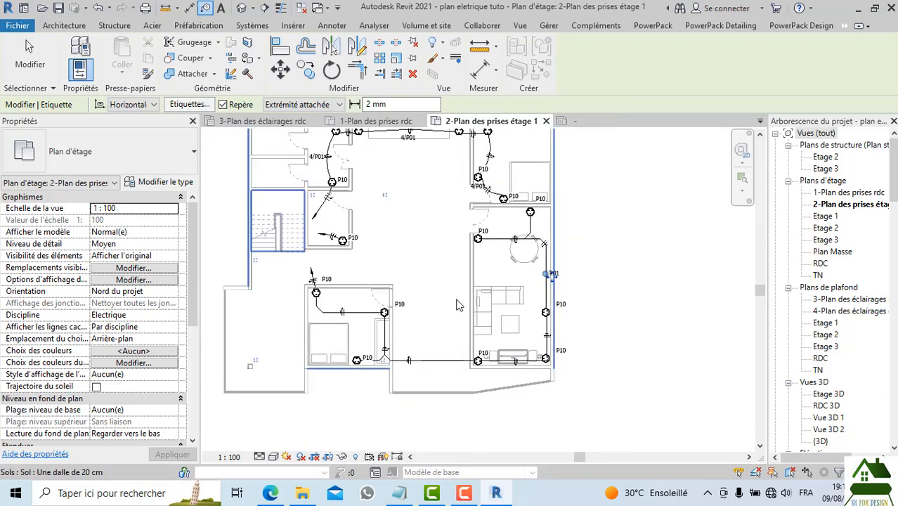
{"action": "left_click", "coordinate": [434, 362]}
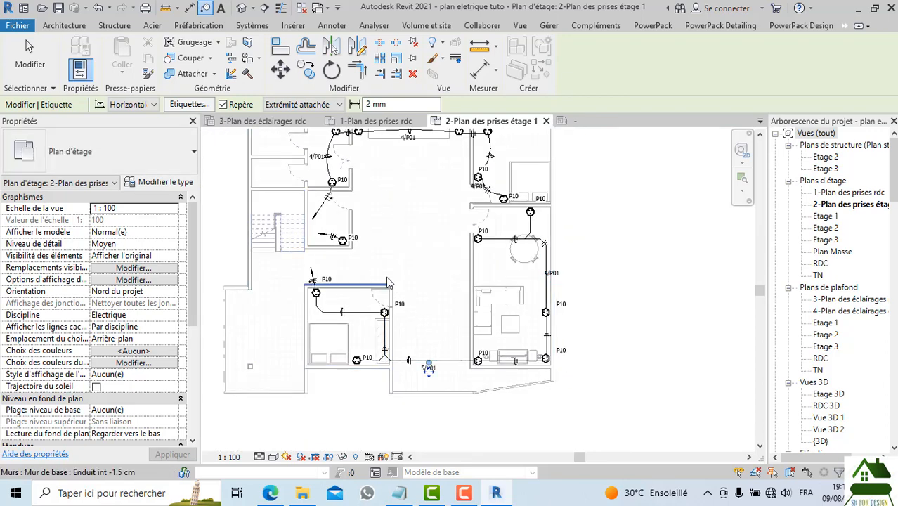
{"action": "left_click", "coordinate": [322, 306]}
{"action": "scroll", "coordinate": [322, 305], "scroll_direction": "up", "scroll_amount": 3}
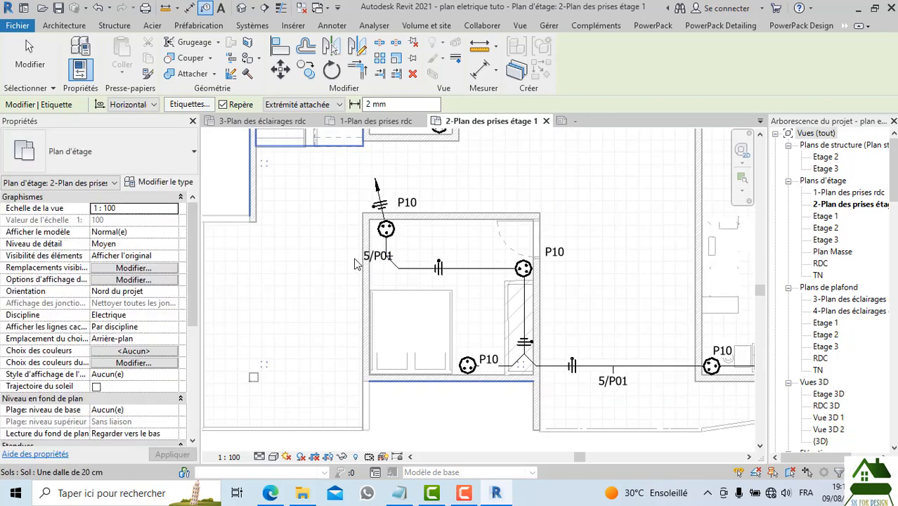
{"action": "scroll", "coordinate": [373, 262], "scroll_direction": "up", "scroll_amount": 1}
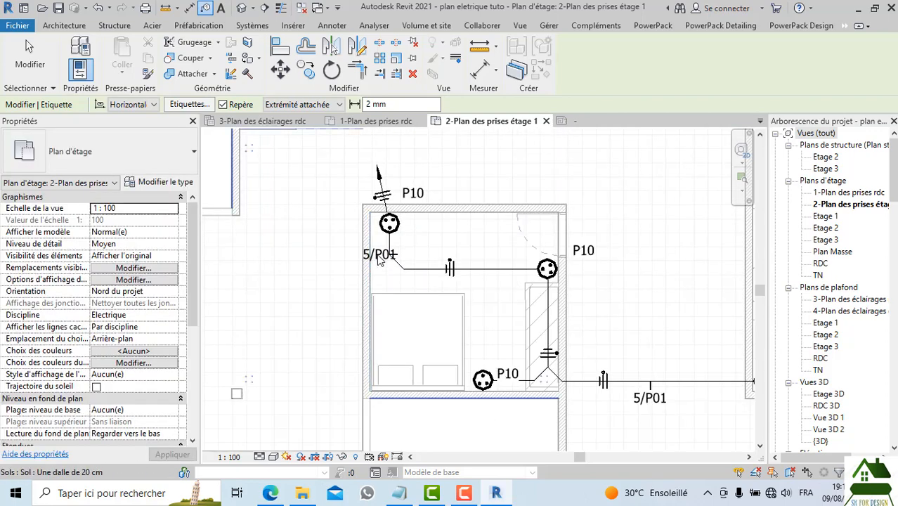
{"action": "scroll", "coordinate": [379, 259], "scroll_direction": "up", "scroll_amount": 2}
{"action": "key", "text": "Escape"}
Move the 5/P01 tag of the southwest bedroom's wire west, outside the bedroom wall
{"action": "left_click", "coordinate": [390, 257]}
{"action": "left_click_drag", "start_coordinate": [381, 266], "coordinate": [310, 251]}
{"action": "left_click", "coordinate": [353, 288]}
{"action": "left_click", "coordinate": [350, 276]}
{"action": "left_click", "coordinate": [326, 205]}
{"action": "scroll", "coordinate": [327, 202], "scroll_direction": "down", "scroll_amount": 2}
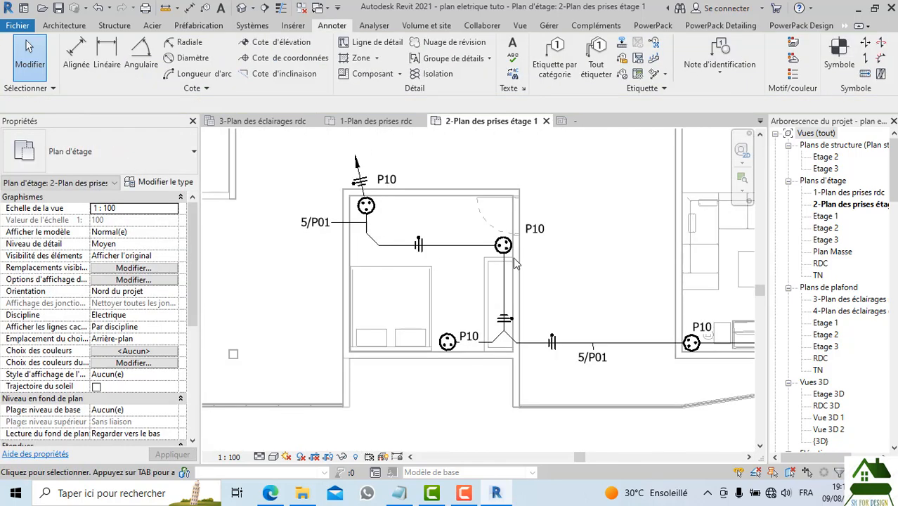
Move the 5/P01 tag of the long south wire above the wire
{"action": "middle_click_drag", "start_coordinate": [515, 261], "coordinate": [452, 236]}
{"action": "scroll", "coordinate": [535, 327], "scroll_direction": "up", "scroll_amount": 1}
{"action": "left_click", "coordinate": [536, 331]}
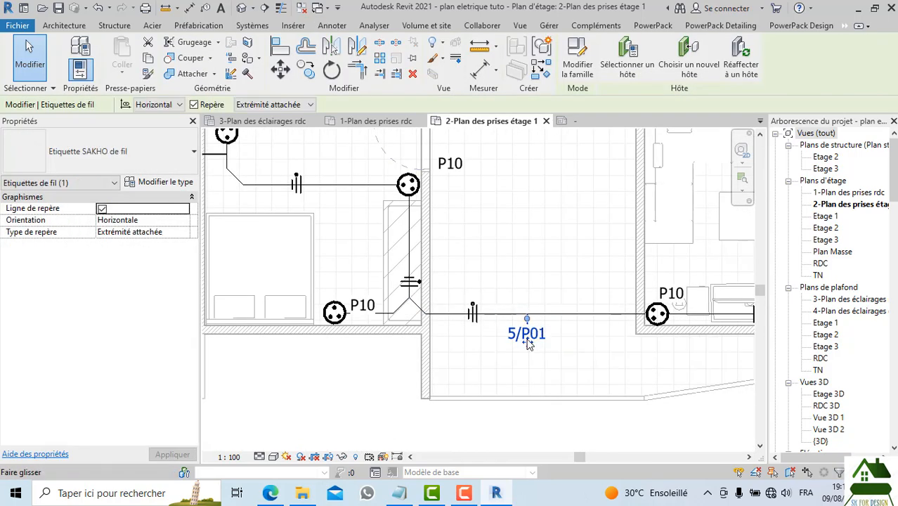
{"action": "left_click_drag", "start_coordinate": [536, 331], "coordinate": [539, 274]}
{"action": "left_click", "coordinate": [534, 230]}
{"action": "scroll", "coordinate": [534, 225], "scroll_direction": "down", "scroll_amount": 2}
Move the 4/P01 tag of the northeast bedroom's wire southwest, past the bedroom's west wall
{"action": "middle_click_drag", "start_coordinate": [538, 228], "coordinate": [382, 277]}
{"action": "middle_click_drag", "start_coordinate": [516, 256], "coordinate": [504, 360]}
{"action": "middle_click_drag", "start_coordinate": [474, 223], "coordinate": [462, 363]}
{"action": "scroll", "coordinate": [442, 278], "scroll_direction": "up", "scroll_amount": 2}
{"action": "left_click", "coordinate": [413, 272]}
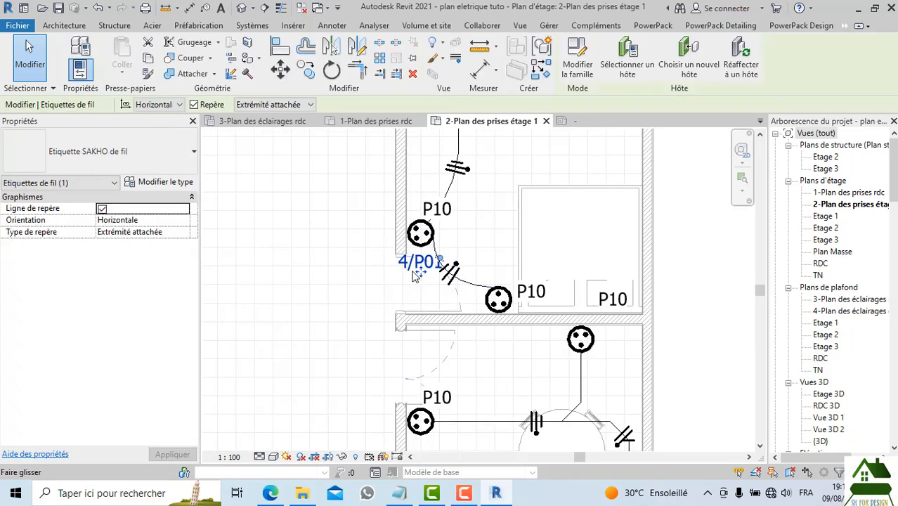
{"action": "left_click_drag", "start_coordinate": [414, 276], "coordinate": [367, 304]}
{"action": "left_click", "coordinate": [353, 269]}
{"action": "scroll", "coordinate": [342, 249], "scroll_direction": "down", "scroll_amount": 1}
{"action": "scroll", "coordinate": [342, 247], "scroll_direction": "down", "scroll_amount": 2}
Move the 4/P01 tag of the north wall wire down and west, below the TV cabinet
{"action": "middle_click_drag", "start_coordinate": [344, 248], "coordinate": [641, 357]}
{"action": "scroll", "coordinate": [579, 286], "scroll_direction": "up", "scroll_amount": 2}
{"action": "left_click", "coordinate": [562, 281]}
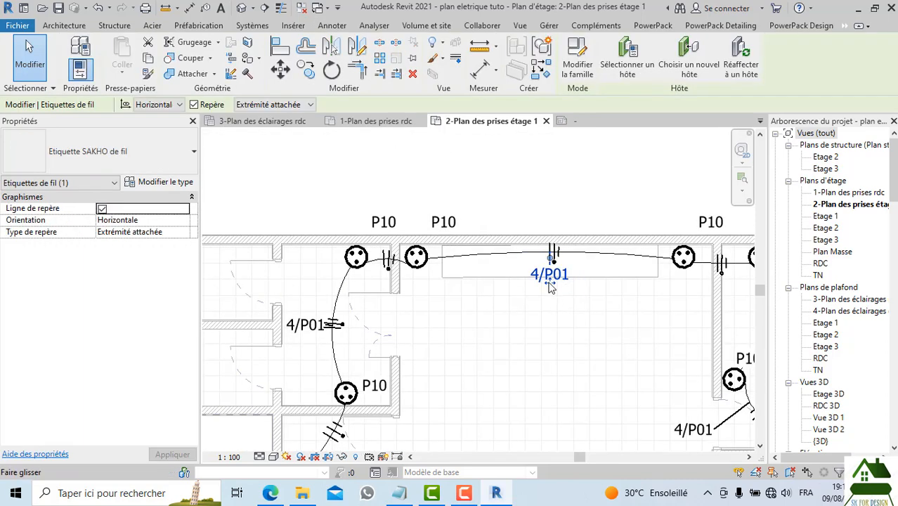
{"action": "left_click_drag", "start_coordinate": [551, 281], "coordinate": [507, 314]}
{"action": "left_click", "coordinate": [470, 214]}
{"action": "scroll", "coordinate": [471, 215], "scroll_direction": "down", "scroll_amount": 2}
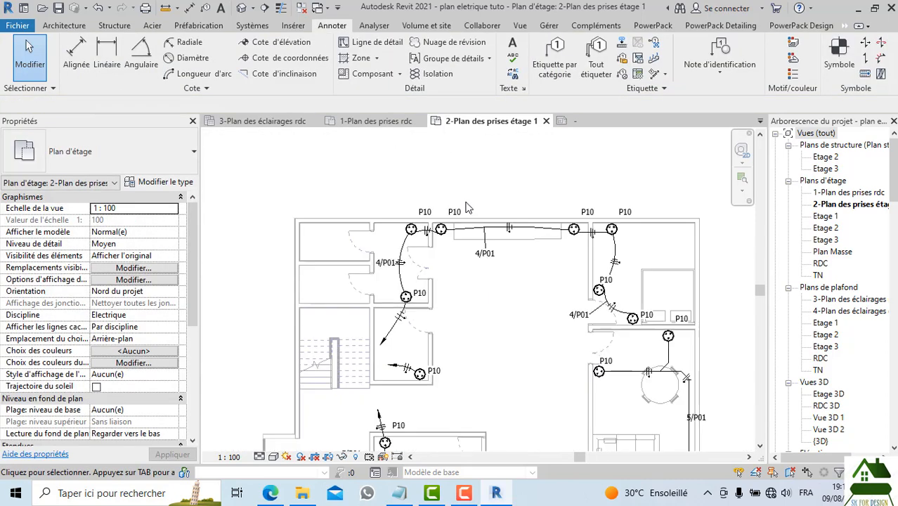
Move the 4/P01 tag of the curved northwest wire further west, clear of its tick marks
{"action": "scroll", "coordinate": [388, 253], "scroll_direction": "up", "scroll_amount": 2}
{"action": "left_click", "coordinate": [389, 250]}
{"action": "scroll", "coordinate": [387, 273], "scroll_direction": "up", "scroll_amount": 1}
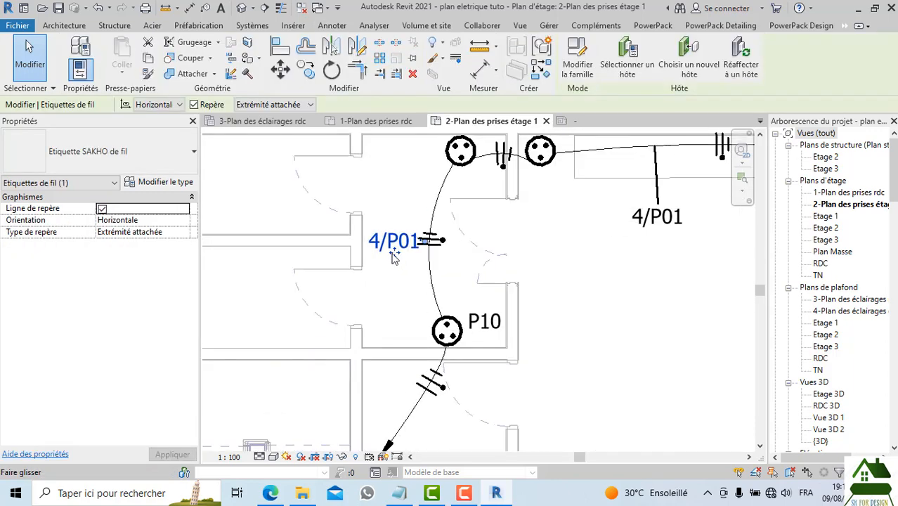
{"action": "left_click_drag", "start_coordinate": [395, 255], "coordinate": [362, 253]}
{"action": "left_click", "coordinate": [403, 279]}
{"action": "scroll", "coordinate": [403, 280], "scroll_direction": "down", "scroll_amount": 3}
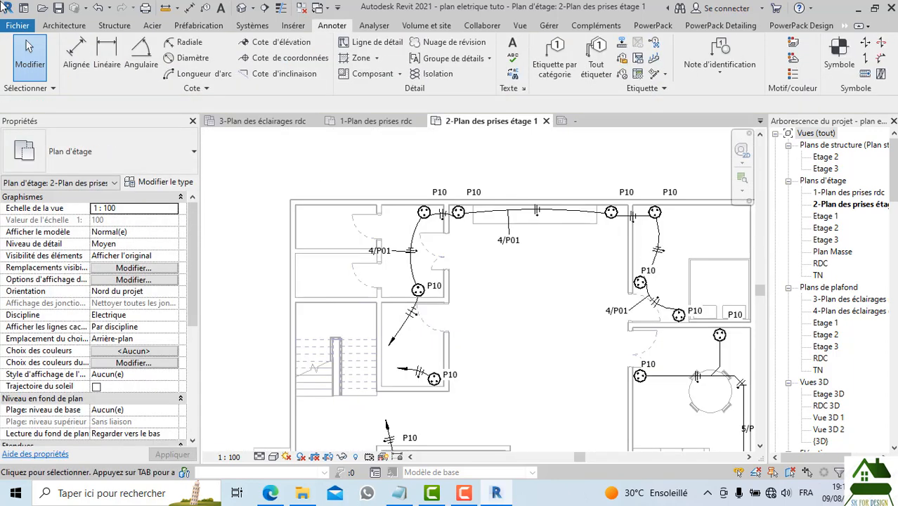
Save the project
{"action": "left_click", "coordinate": [58, 9]}
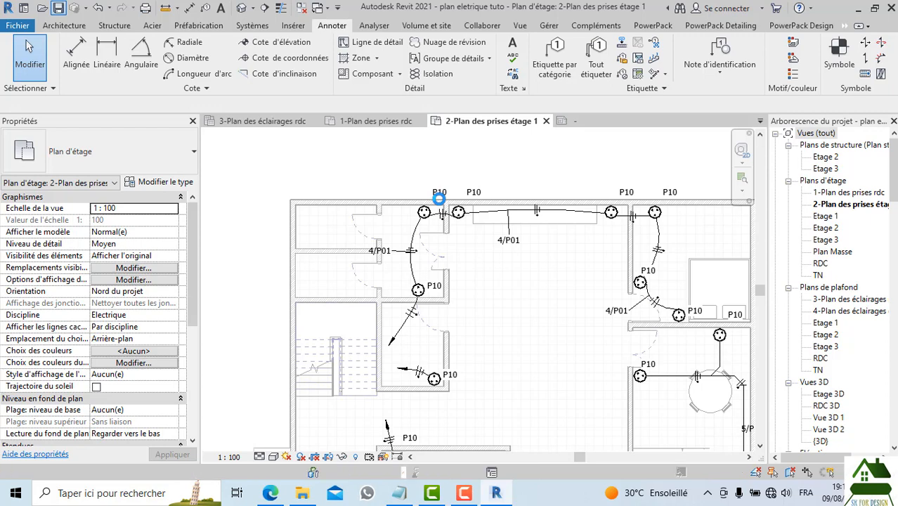
{"action": "scroll", "coordinate": [439, 200], "scroll_direction": "down", "scroll_amount": 3}
{"action": "scroll", "coordinate": [500, 231], "scroll_direction": "up", "scroll_amount": 4}
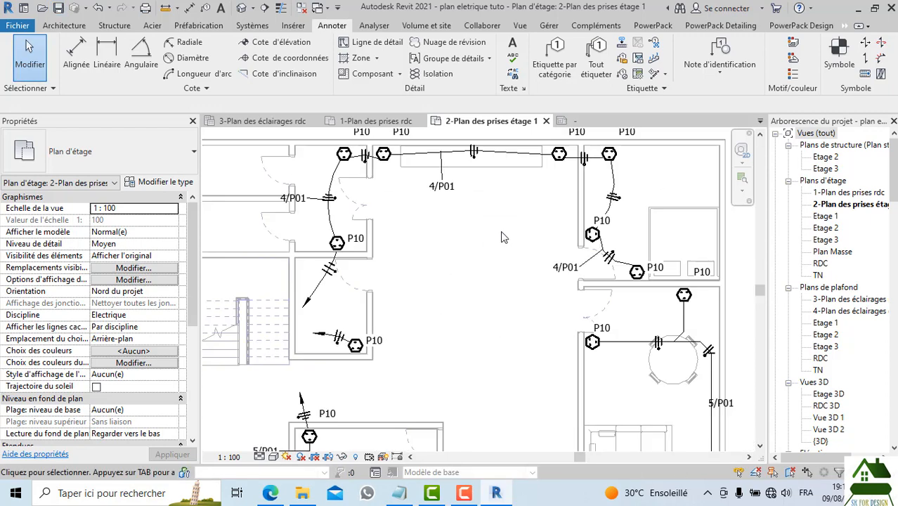
{"action": "scroll", "coordinate": [501, 231], "scroll_direction": "down", "scroll_amount": 3}
{"action": "scroll", "coordinate": [520, 250], "scroll_direction": "up", "scroll_amount": 3}
{"action": "scroll", "coordinate": [519, 249], "scroll_direction": "down", "scroll_amount": 3}
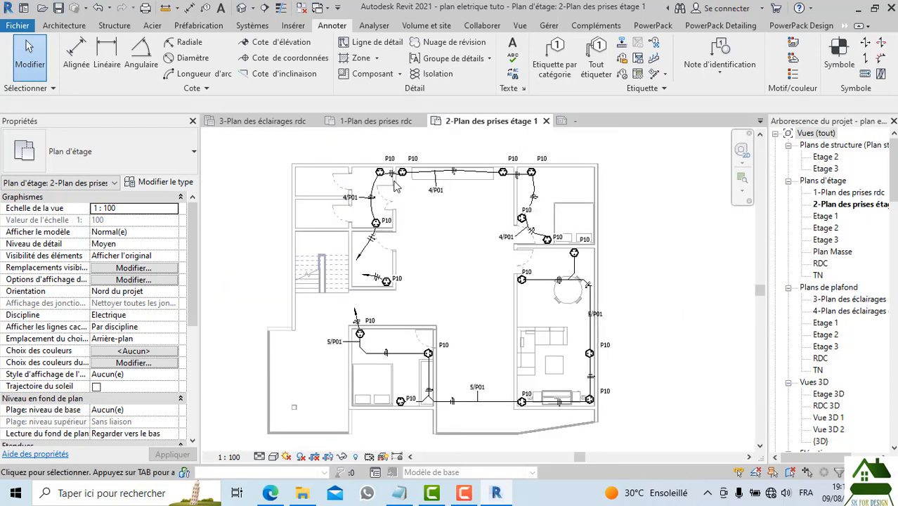
Open 3-Plan des éclairages rdc and examine the wires, tick marks and circuit tags on the ground-floor lighting layout
{"action": "left_click", "coordinate": [279, 119]}
{"action": "scroll", "coordinate": [506, 335], "scroll_direction": "down", "scroll_amount": 3}
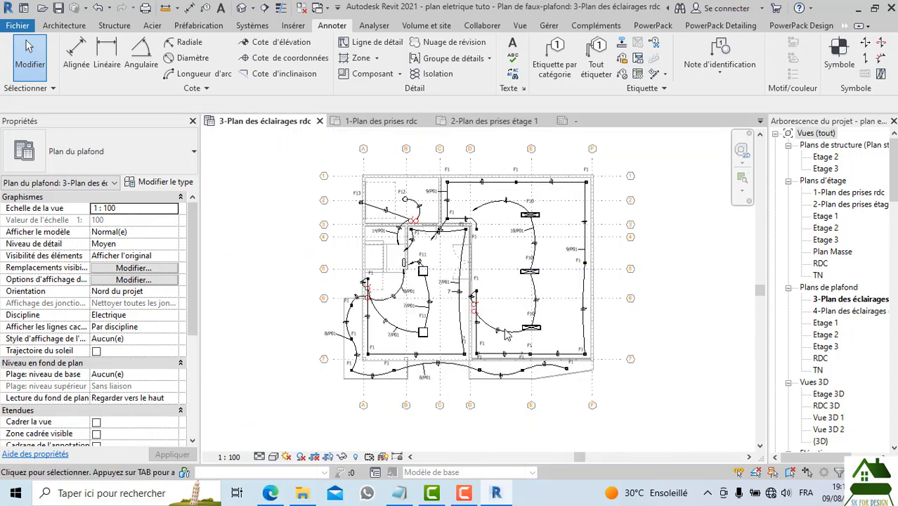
{"action": "scroll", "coordinate": [513, 234], "scroll_direction": "up", "scroll_amount": 4}
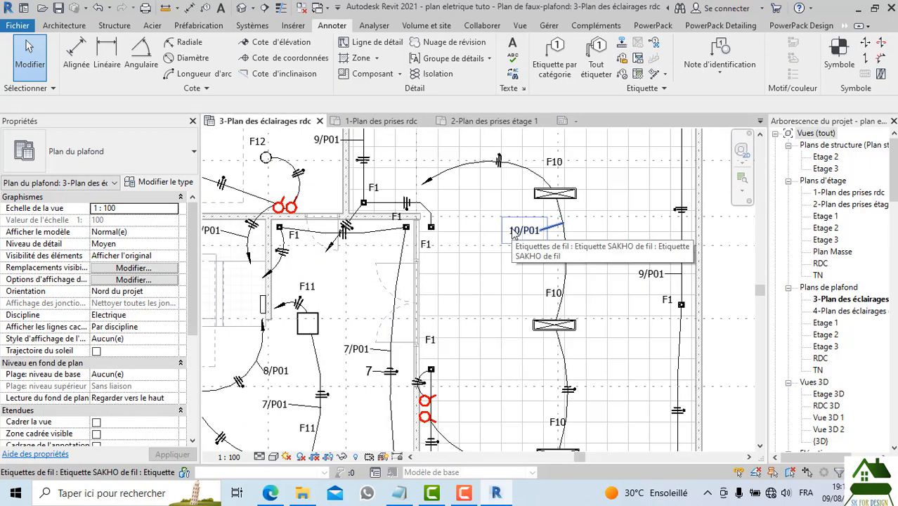
{"action": "scroll", "coordinate": [513, 234], "scroll_direction": "down", "scroll_amount": 3}
{"action": "scroll", "coordinate": [454, 211], "scroll_direction": "up", "scroll_amount": 6}
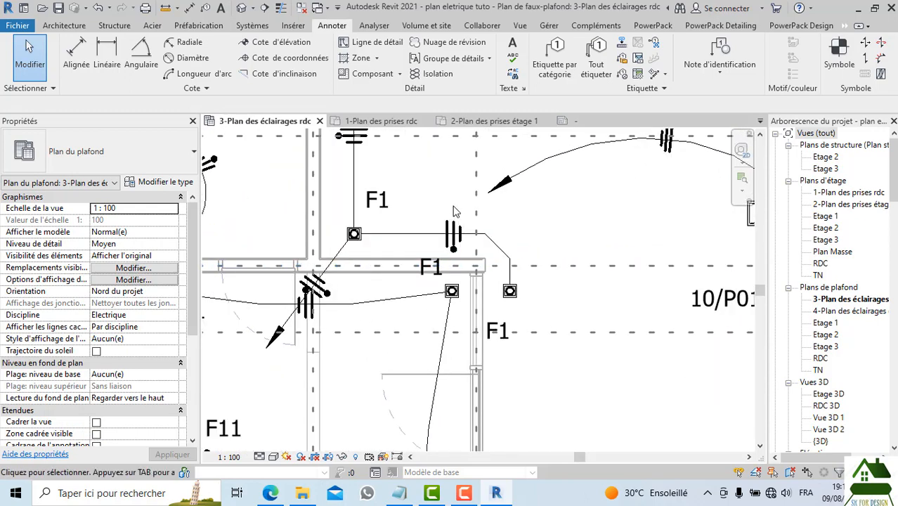
{"action": "scroll", "coordinate": [454, 211], "scroll_direction": "down", "scroll_amount": 3}
{"action": "scroll", "coordinate": [440, 193], "scroll_direction": "up", "scroll_amount": 5}
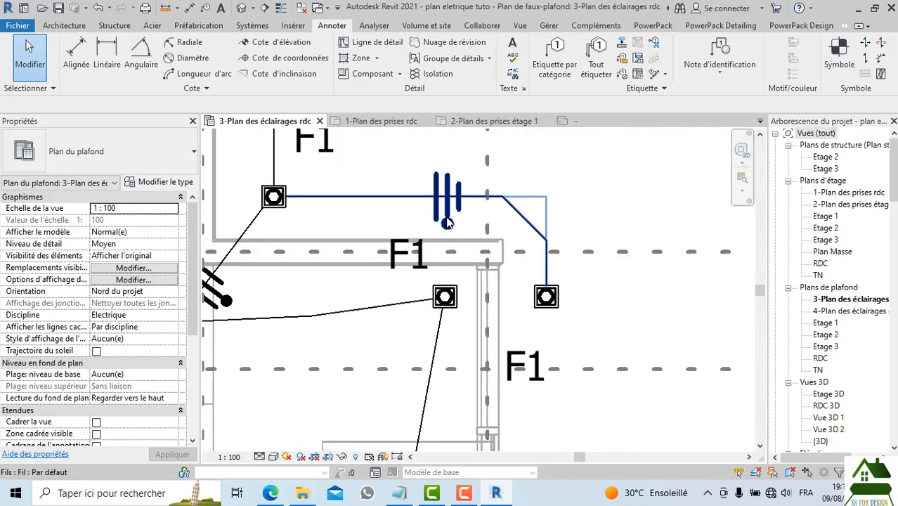
{"action": "scroll", "coordinate": [447, 222], "scroll_direction": "down", "scroll_amount": 3}
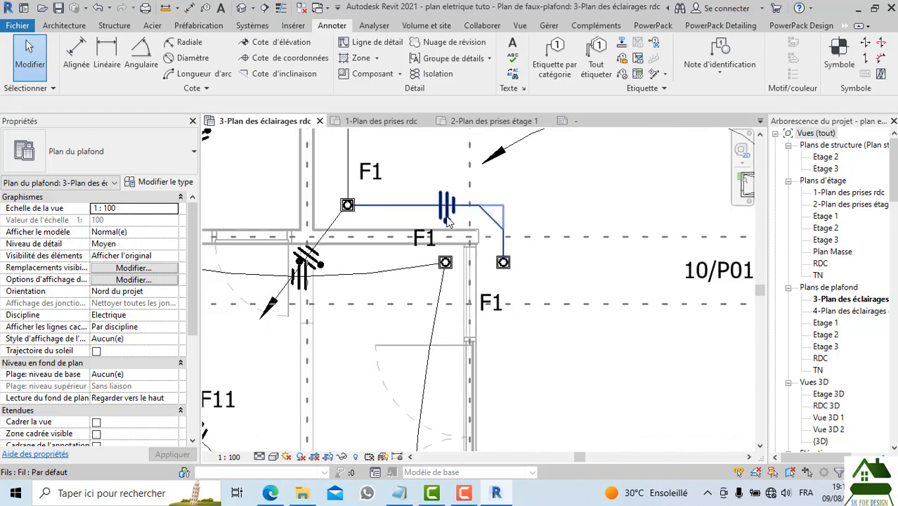
{"action": "scroll", "coordinate": [447, 223], "scroll_direction": "down", "scroll_amount": 3}
{"action": "scroll", "coordinate": [425, 288], "scroll_direction": "down", "scroll_amount": 2}
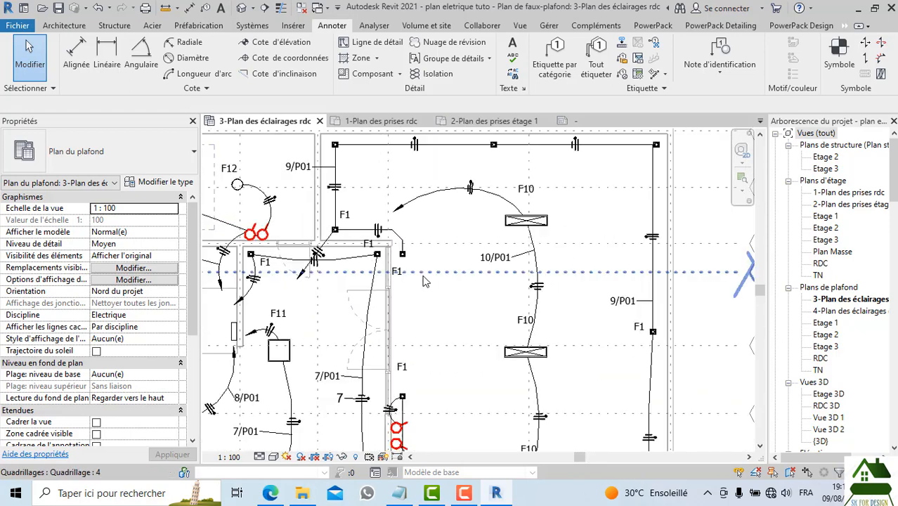
{"action": "middle_click_drag", "start_coordinate": [444, 296], "coordinate": [453, 265]}
{"action": "scroll", "coordinate": [473, 185], "scroll_direction": "down", "scroll_amount": 1}
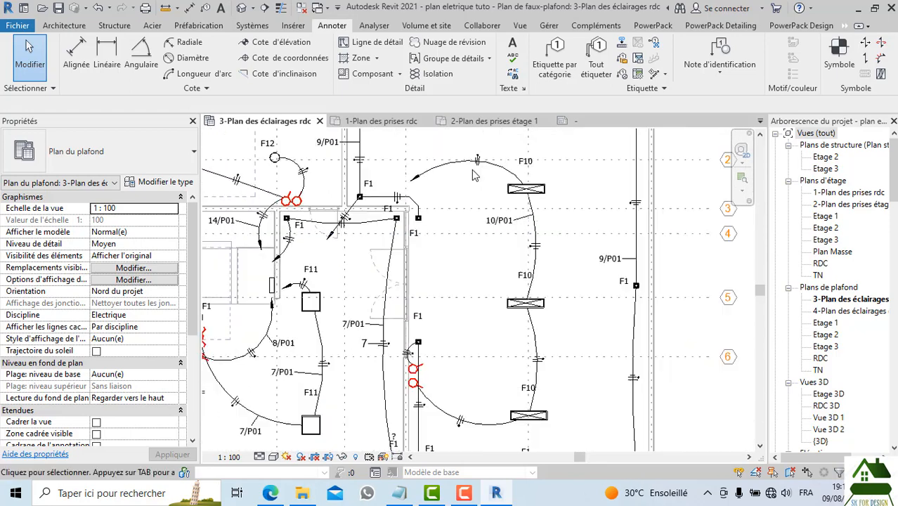
{"action": "scroll", "coordinate": [474, 175], "scroll_direction": "down", "scroll_amount": 1}
{"action": "left_click", "coordinate": [64, 26]}
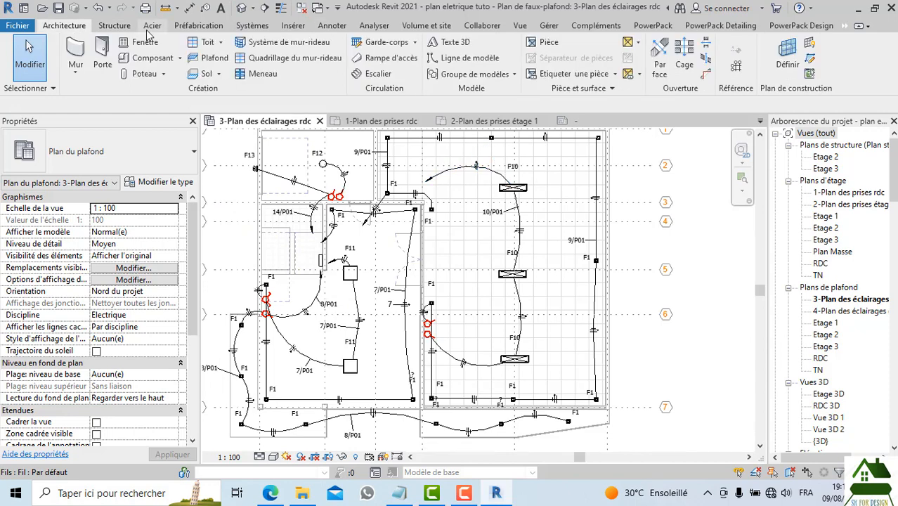
Start the electrical Cable Tray command and choose the type Echelle à câbles under Chemin de câbles sans raccords
{"action": "left_click", "coordinate": [255, 25]}
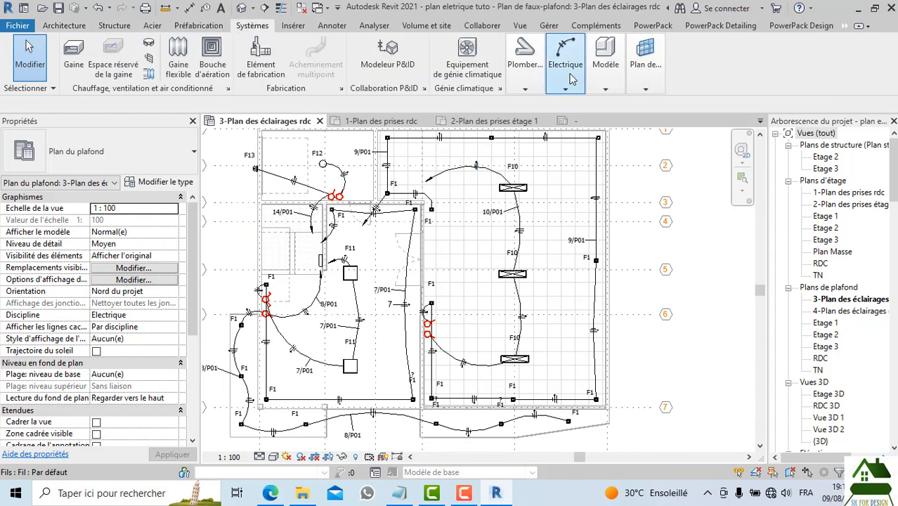
{"action": "mouse_move", "coordinate": [566, 71]}
{"action": "left_click", "coordinate": [556, 131]}
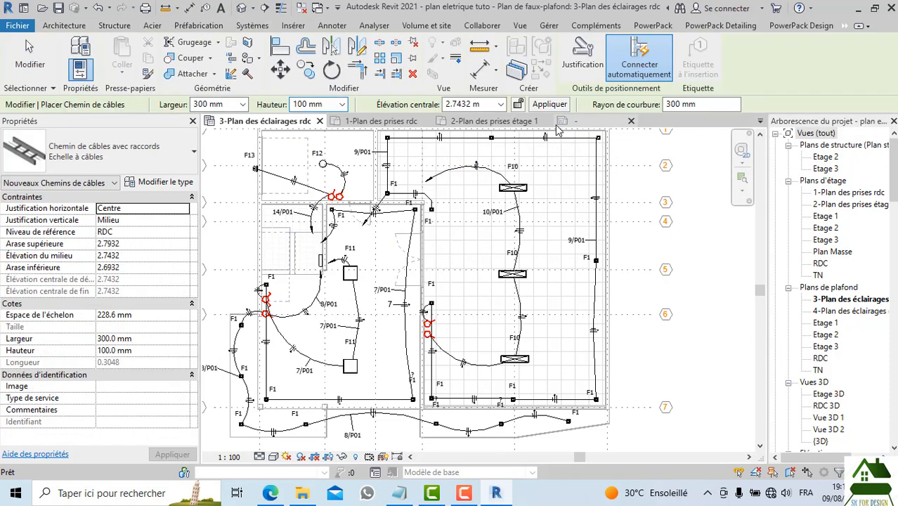
{"action": "left_click", "coordinate": [189, 153]}
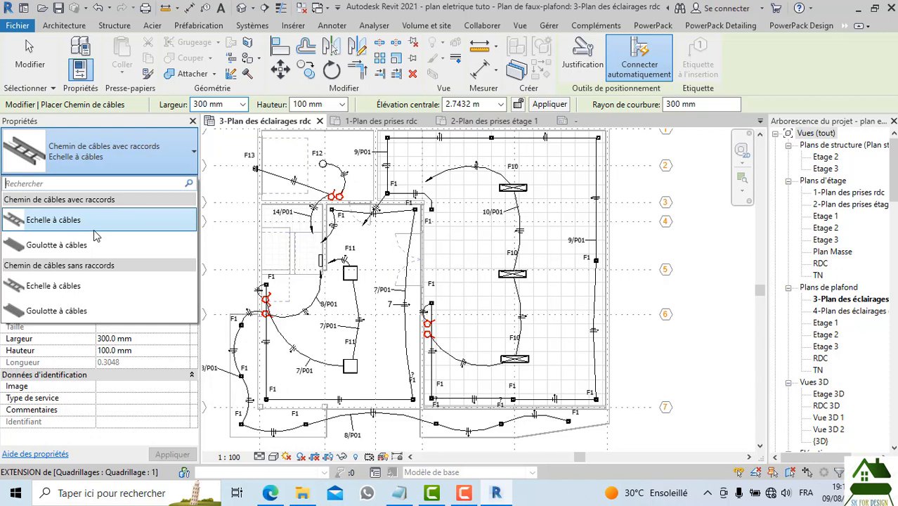
{"action": "mouse_move", "coordinate": [85, 288]}
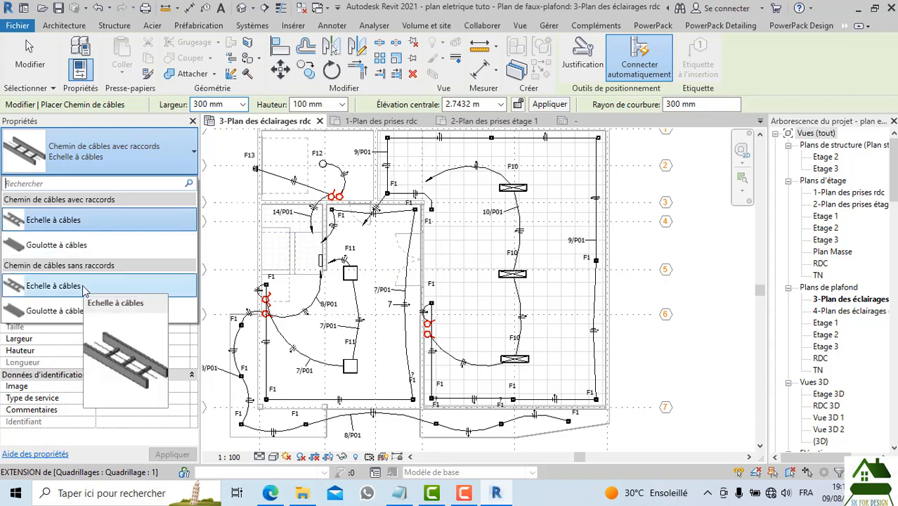
{"action": "left_click", "coordinate": [84, 288]}
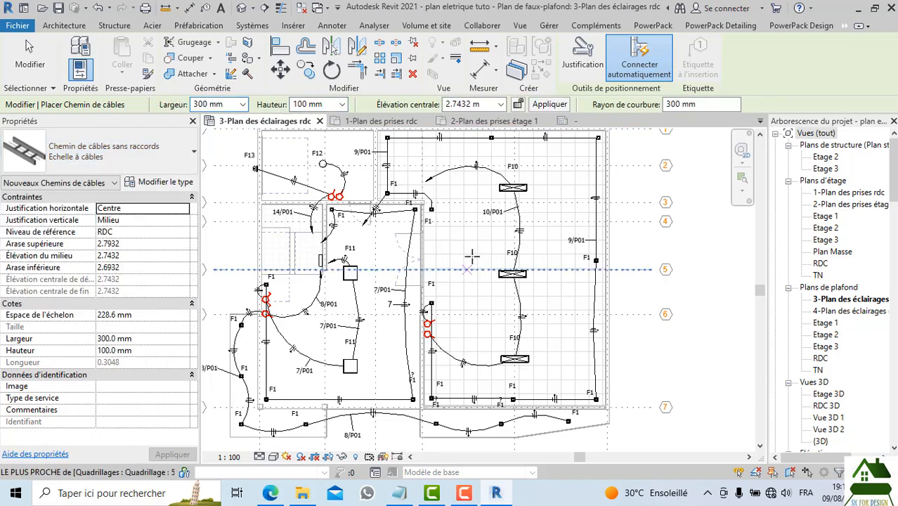
Examine the large east room's walls, wires and fixtures for a suitable cable tray route and starting point
{"action": "scroll", "coordinate": [479, 314], "scroll_direction": "up", "scroll_amount": 2}
{"action": "scroll", "coordinate": [479, 313], "scroll_direction": "down", "scroll_amount": 4}
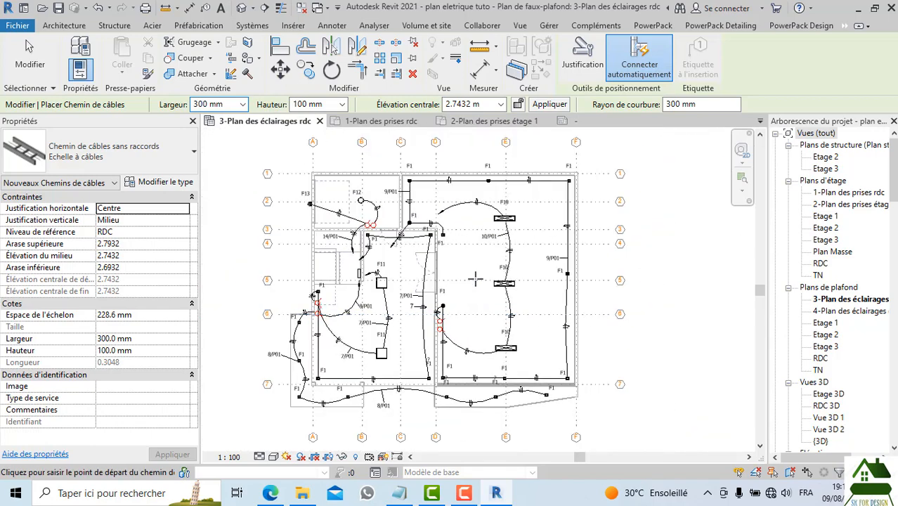
{"action": "scroll", "coordinate": [487, 251], "scroll_direction": "up", "scroll_amount": 3}
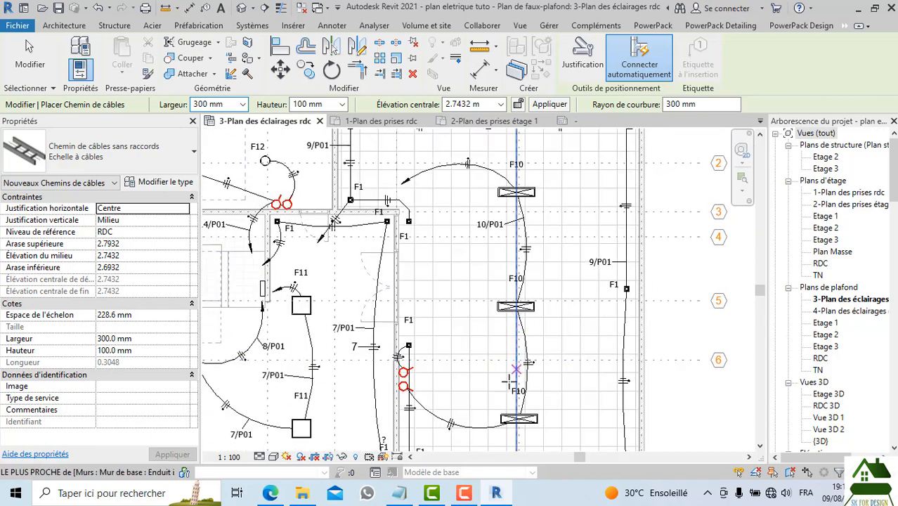
{"action": "middle_click_drag", "start_coordinate": [497, 340], "coordinate": [493, 299]}
{"action": "scroll", "coordinate": [483, 298], "scroll_direction": "down", "scroll_amount": 1}
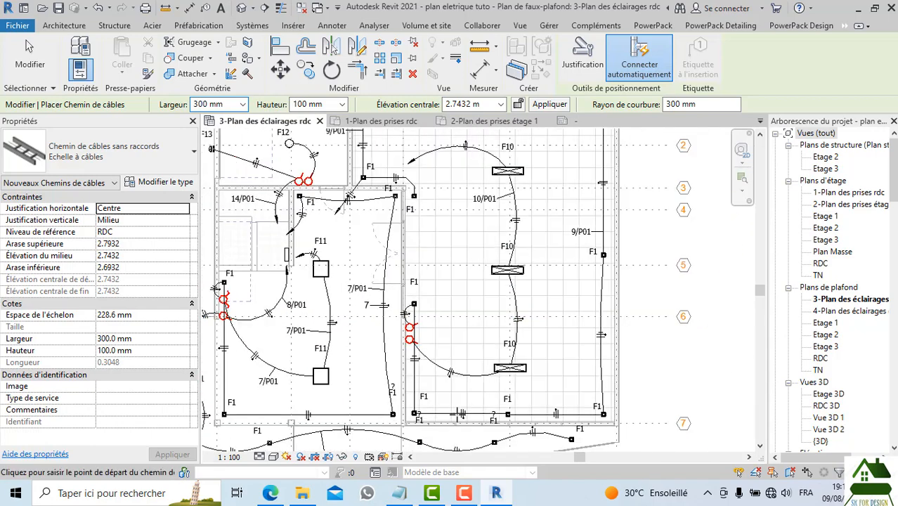
{"action": "scroll", "coordinate": [458, 399], "scroll_direction": "up", "scroll_amount": 1}
{"action": "middle_click_drag", "start_coordinate": [449, 335], "coordinate": [446, 414]}
{"action": "scroll", "coordinate": [428, 352], "scroll_direction": "down", "scroll_amount": 1}
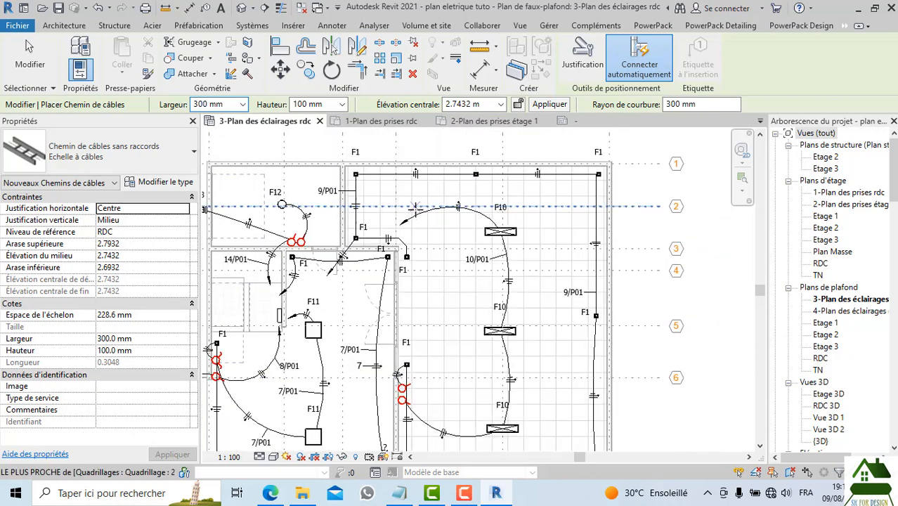
{"action": "scroll", "coordinate": [375, 187], "scroll_direction": "up", "scroll_amount": 1}
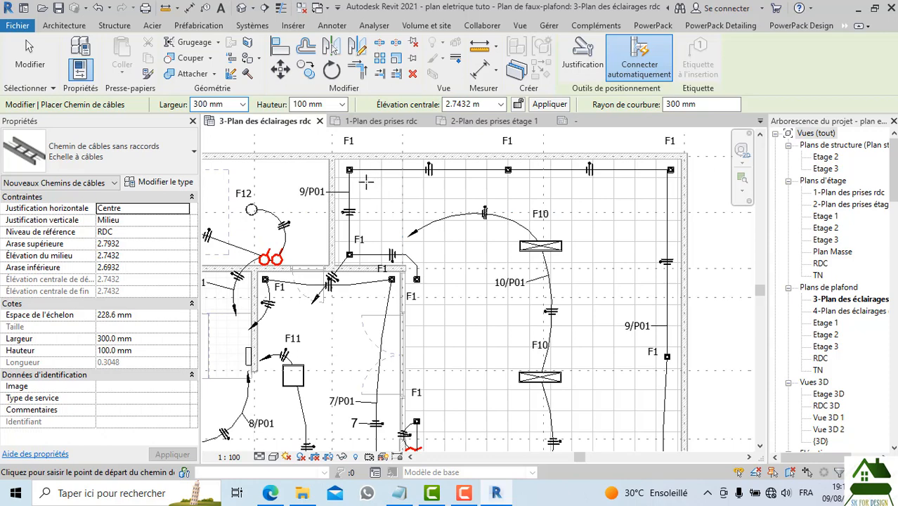
{"action": "scroll", "coordinate": [371, 234], "scroll_direction": "up", "scroll_amount": 2}
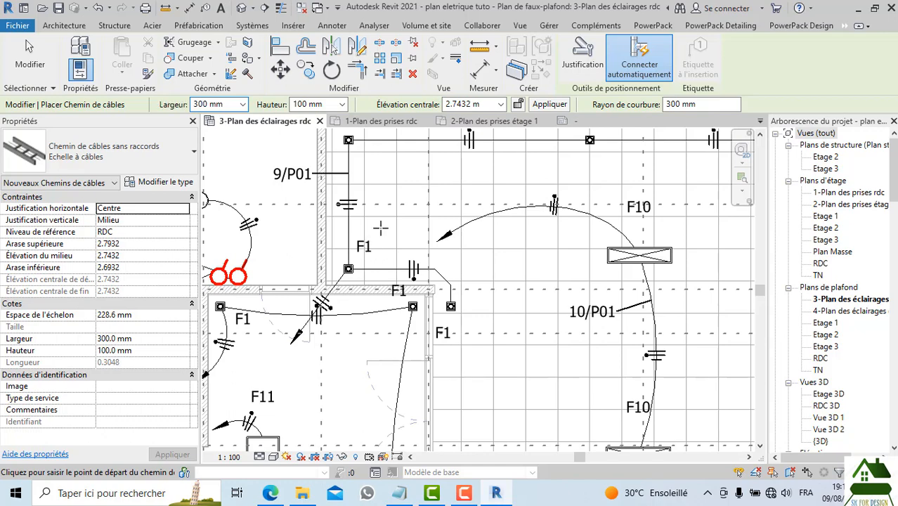
{"action": "scroll", "coordinate": [380, 228], "scroll_direction": "down", "scroll_amount": 2}
{"action": "scroll", "coordinate": [420, 271], "scroll_direction": "up", "scroll_amount": 5}
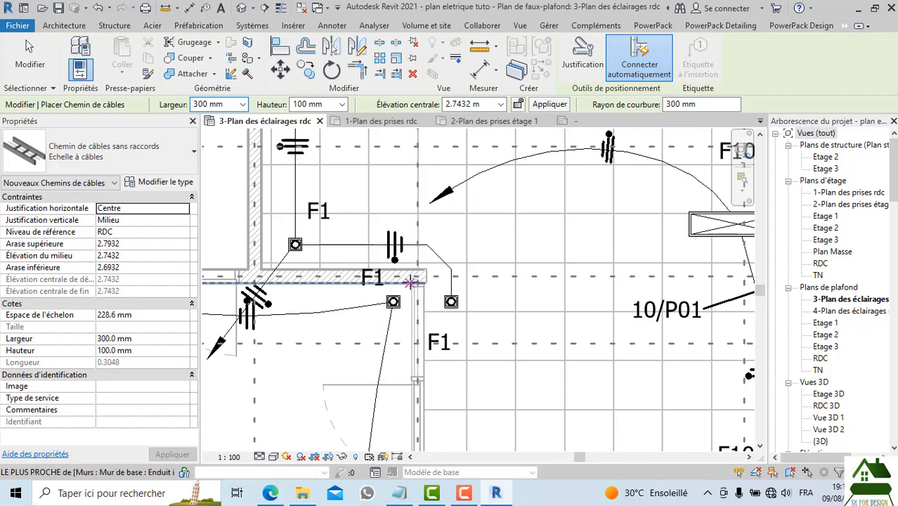
Abandon the tray run started on the wall between grids C and D, and set the tray width to 30 mm
{"action": "left_click", "coordinate": [329, 283]}
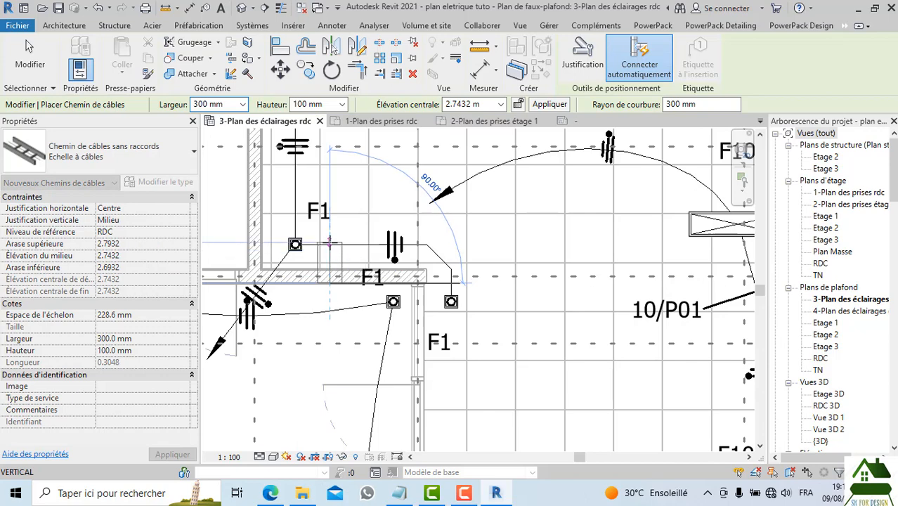
{"action": "key", "text": "Escape"}
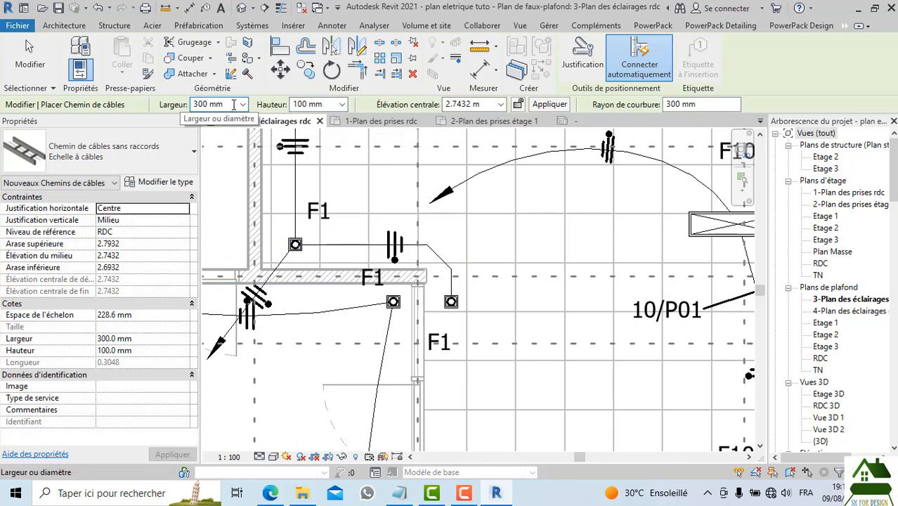
{"action": "left_click", "coordinate": [240, 105]}
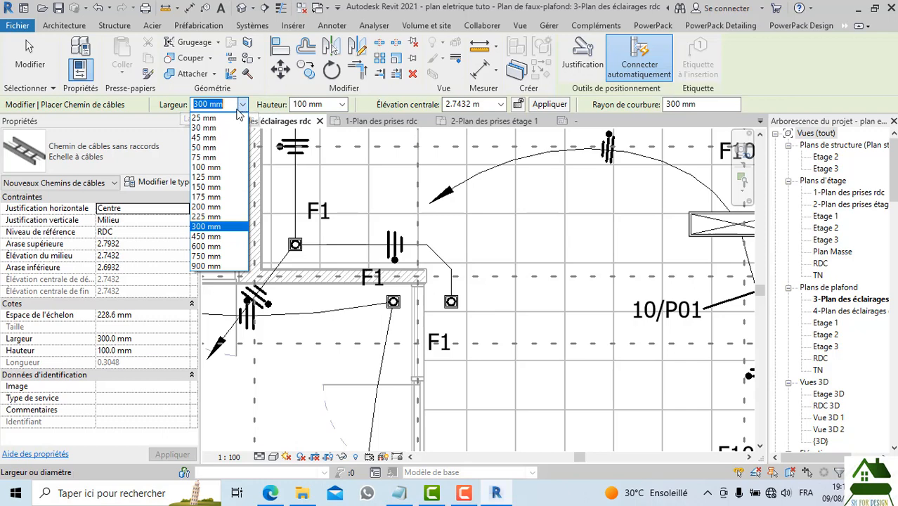
{"action": "left_click", "coordinate": [210, 147]}
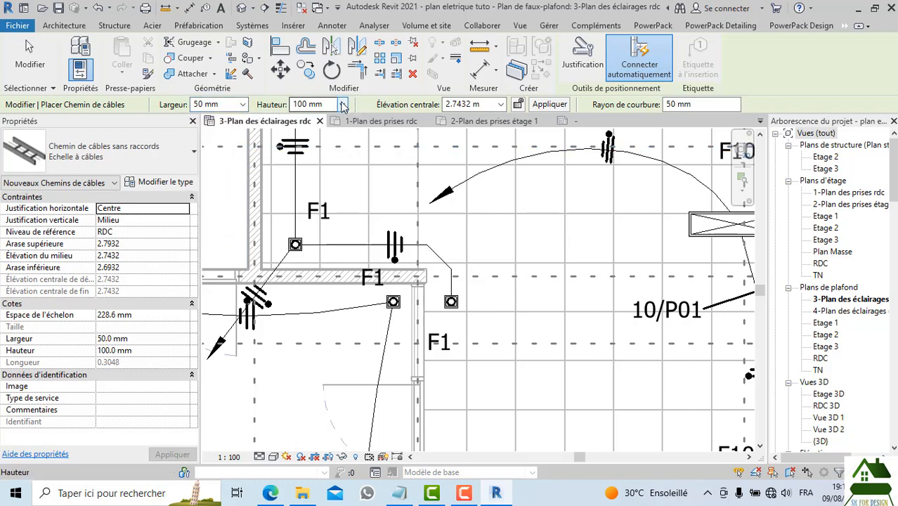
{"action": "left_click", "coordinate": [242, 105]}
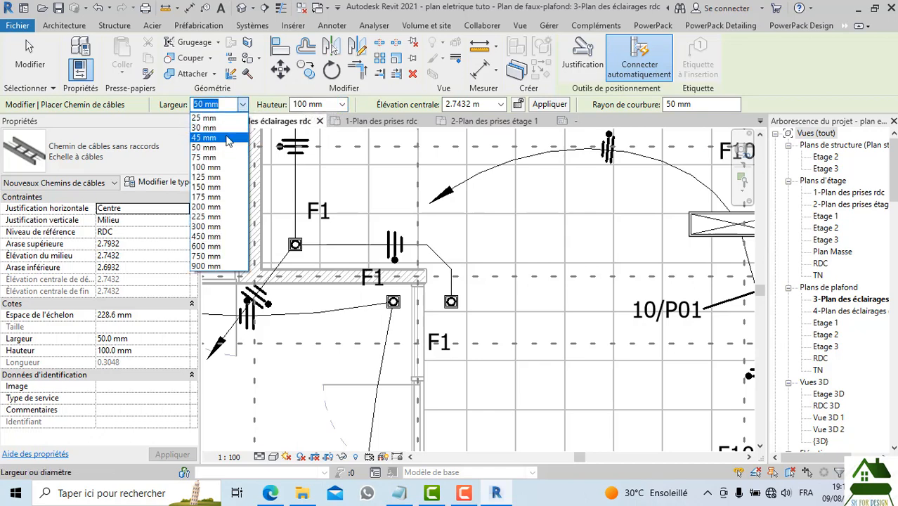
{"action": "left_click", "coordinate": [210, 127]}
Set the cable tray's centre elevation to 2.8 m
{"action": "left_click", "coordinate": [342, 104]}
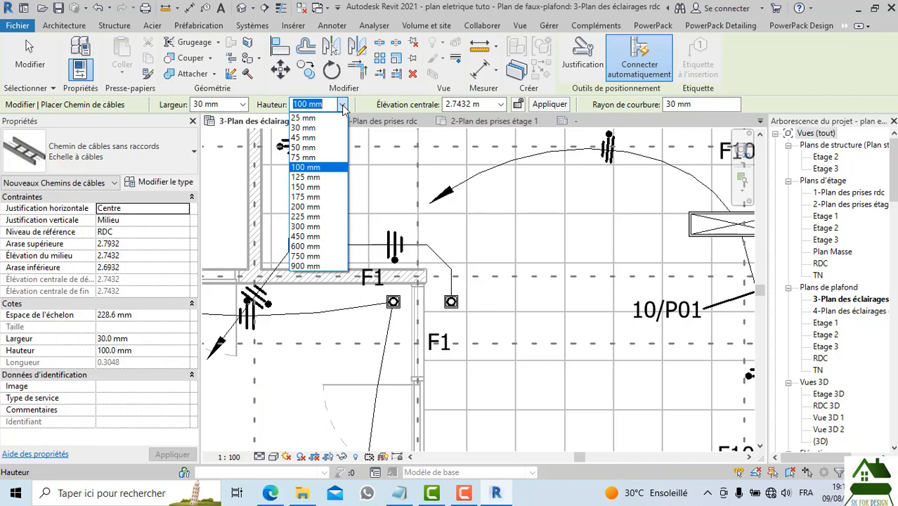
{"action": "left_click", "coordinate": [342, 105]}
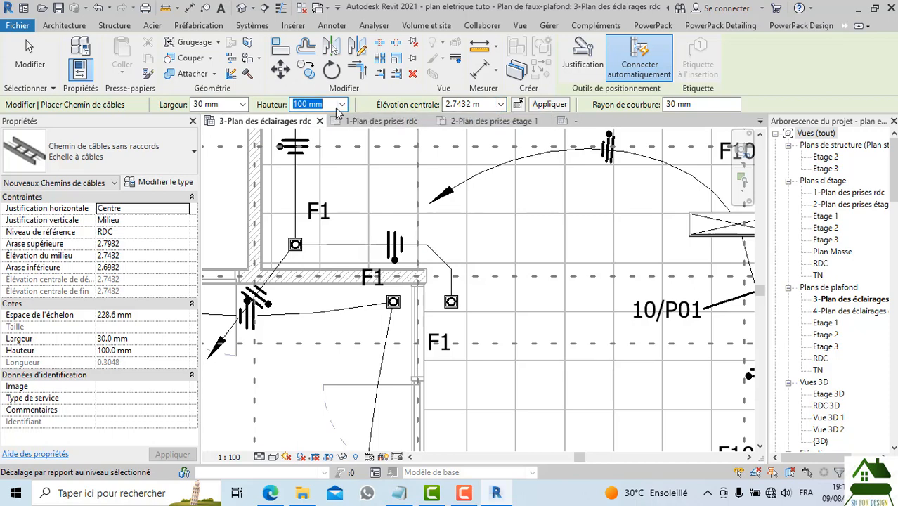
{"action": "left_click", "coordinate": [500, 105]}
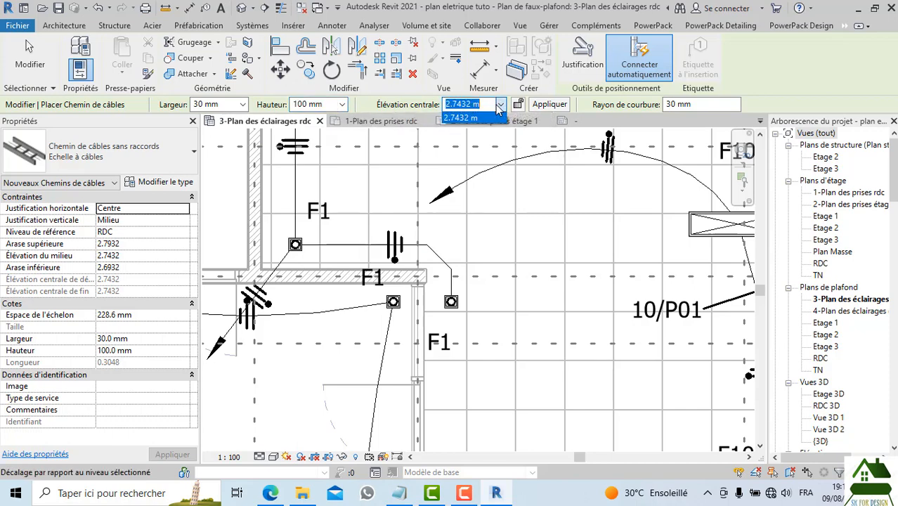
{"action": "left_click", "coordinate": [499, 105]}
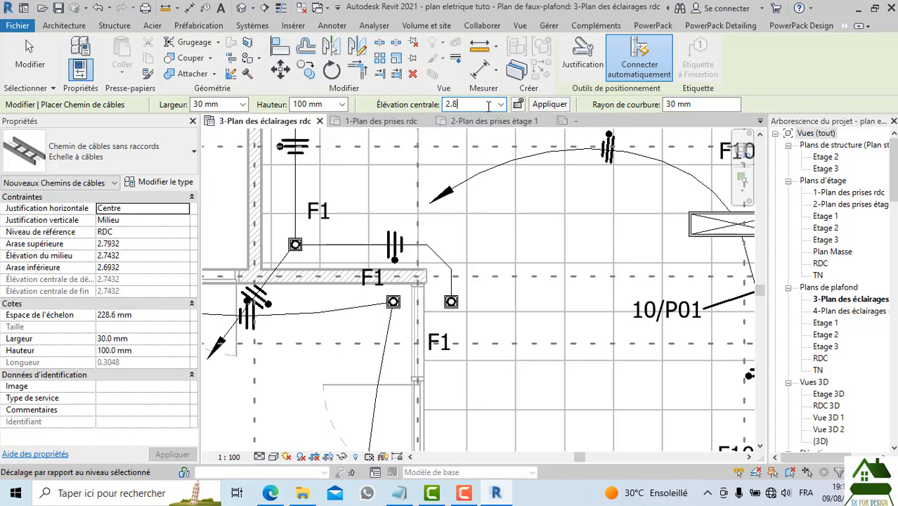
{"action": "key", "text": "Return"}
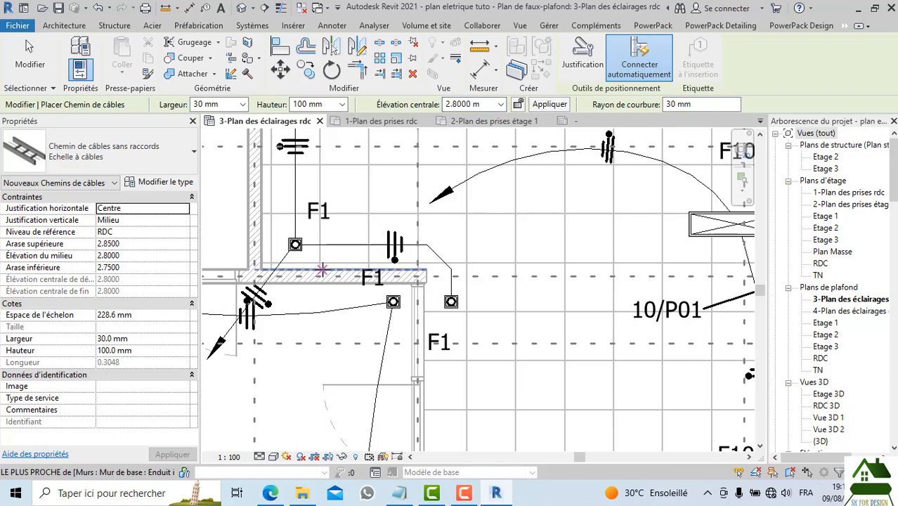
{"action": "left_click", "coordinate": [329, 270]}
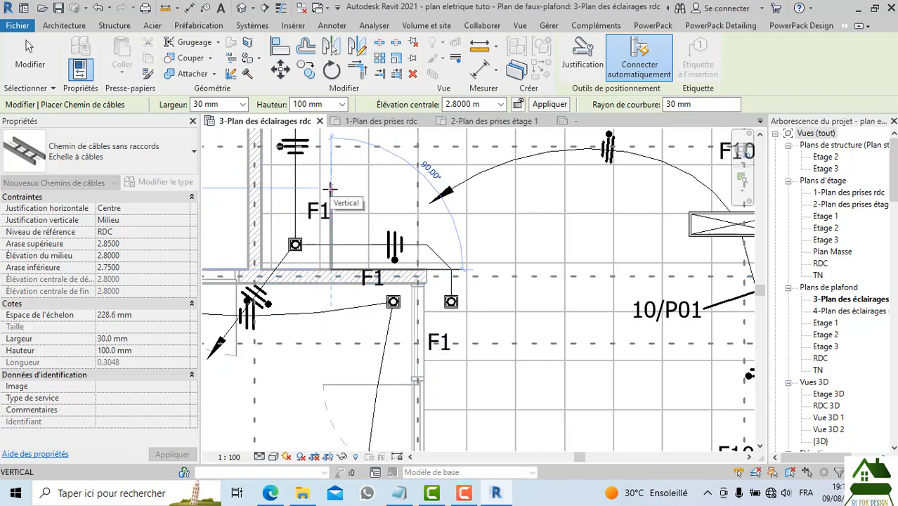
{"action": "scroll", "coordinate": [330, 187], "scroll_direction": "up", "scroll_amount": 1}
{"action": "scroll", "coordinate": [330, 187], "scroll_direction": "up", "scroll_amount": 1}
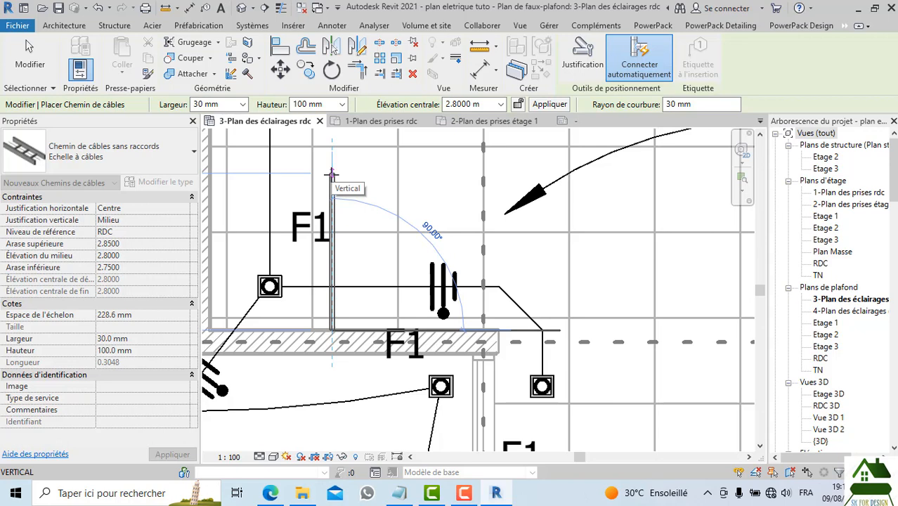
{"action": "scroll", "coordinate": [330, 187], "scroll_direction": "down", "scroll_amount": 1}
{"action": "key", "text": "Escape"}
Set the tray width to 150 mm and draw a north-south run from the wall between grids C and D toward the north wall
{"action": "left_click", "coordinate": [234, 104]}
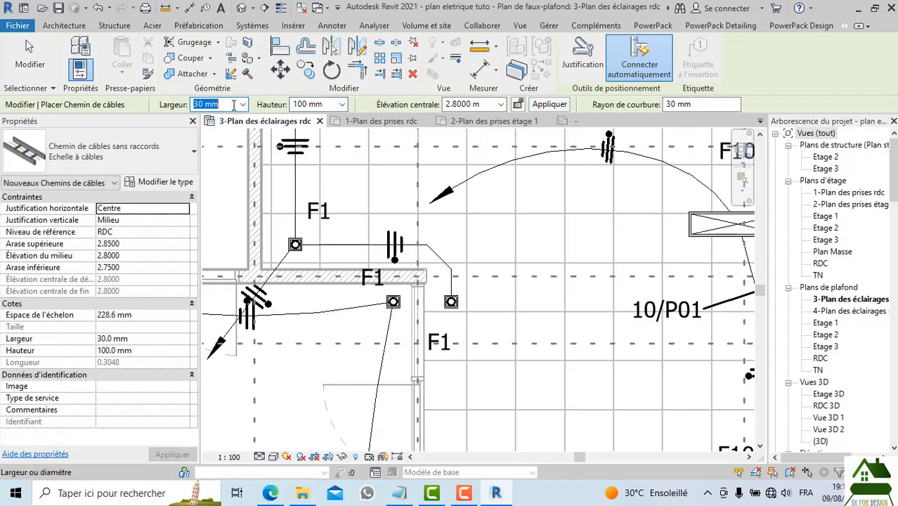
{"action": "left_click", "coordinate": [242, 104]}
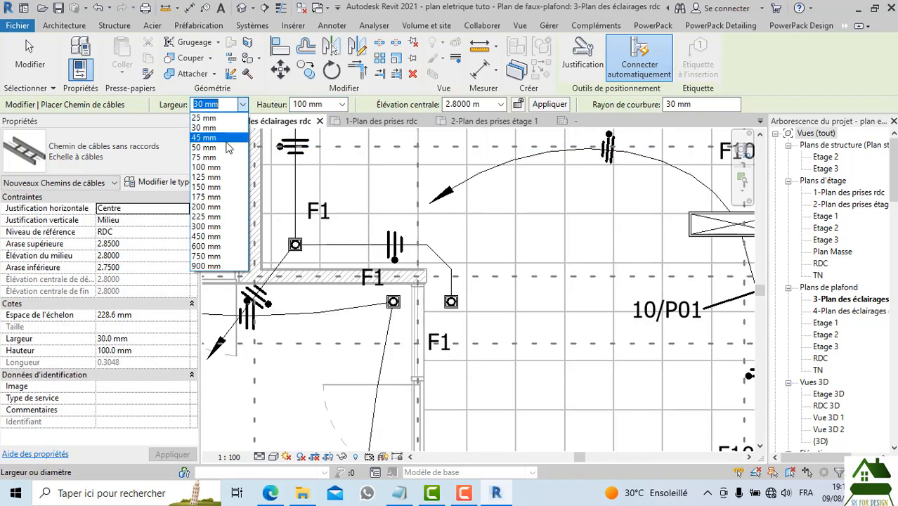
{"action": "left_click", "coordinate": [219, 187]}
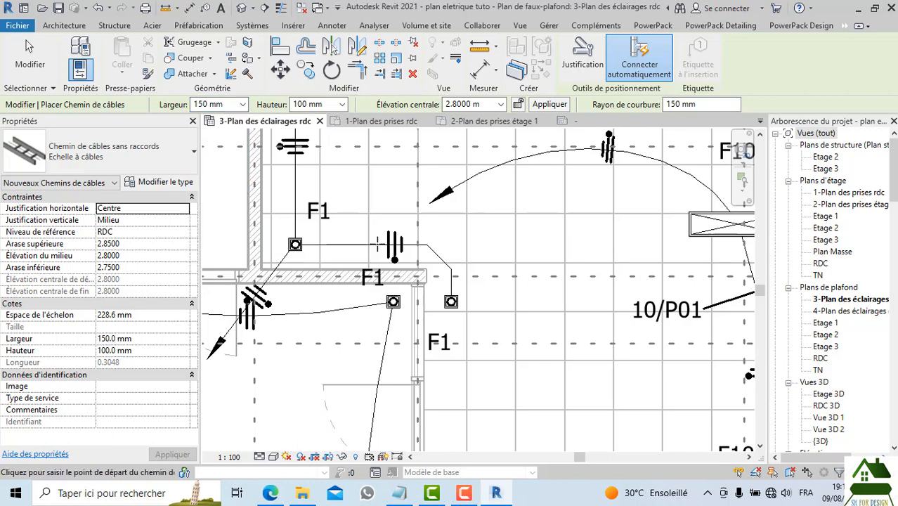
{"action": "left_click", "coordinate": [338, 269]}
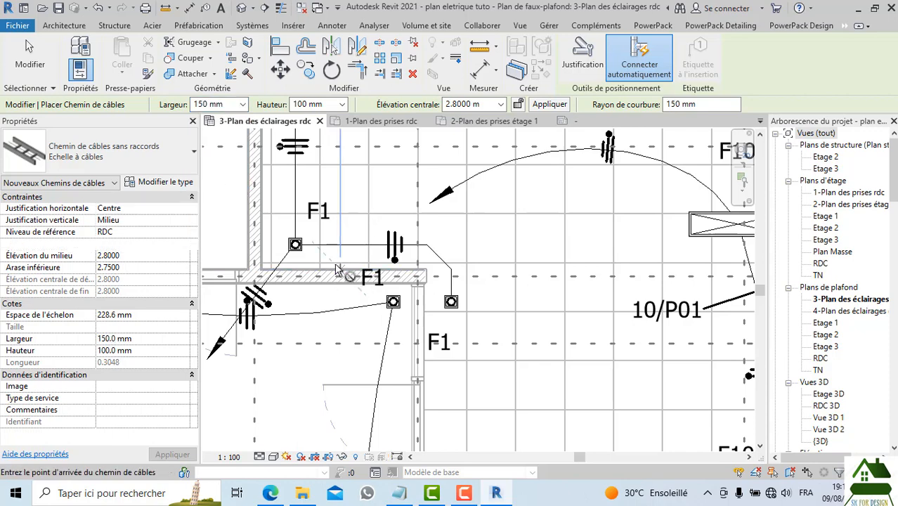
{"action": "scroll", "coordinate": [339, 187], "scroll_direction": "down", "scroll_amount": 4}
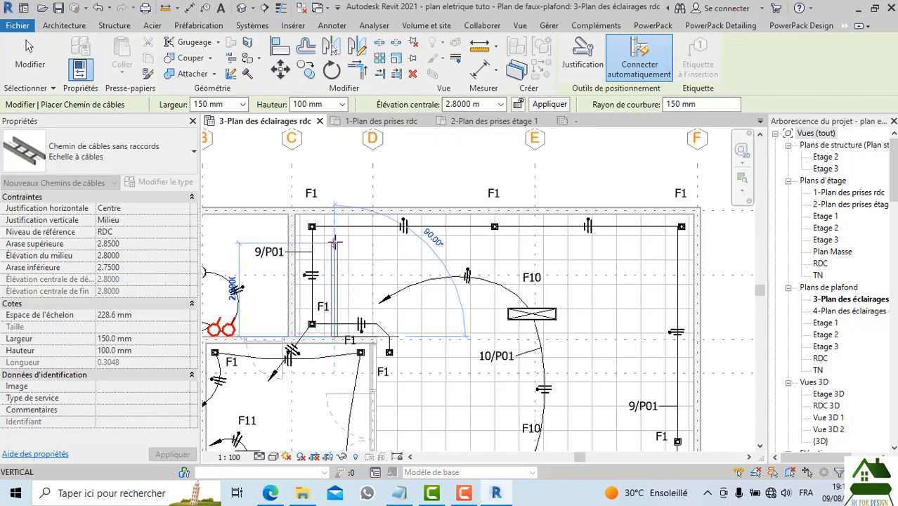
{"action": "left_click", "coordinate": [335, 242]}
Try to continue the tray east along the north wall toward grid F, with Centre/Milieu justification, and apply its elevation
{"action": "scroll", "coordinate": [454, 243], "scroll_direction": "down", "scroll_amount": 2}
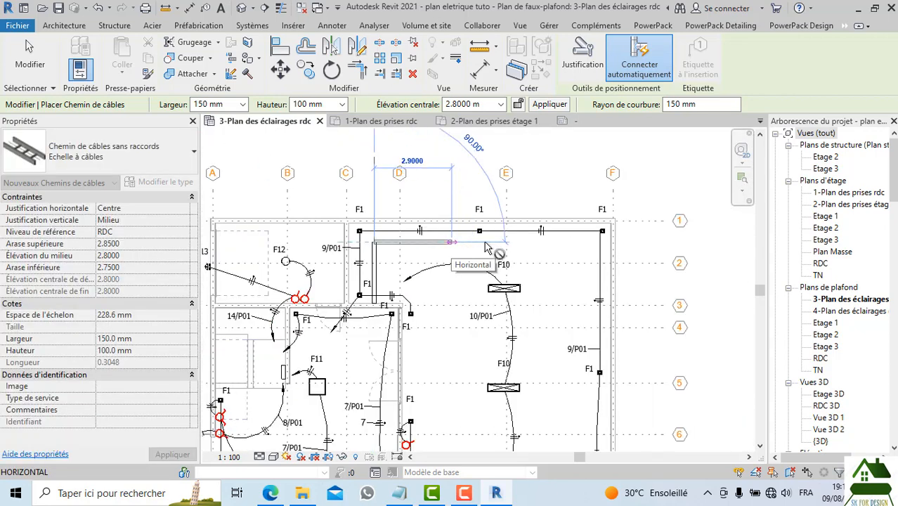
{"action": "scroll", "coordinate": [590, 250], "scroll_direction": "up", "scroll_amount": 2}
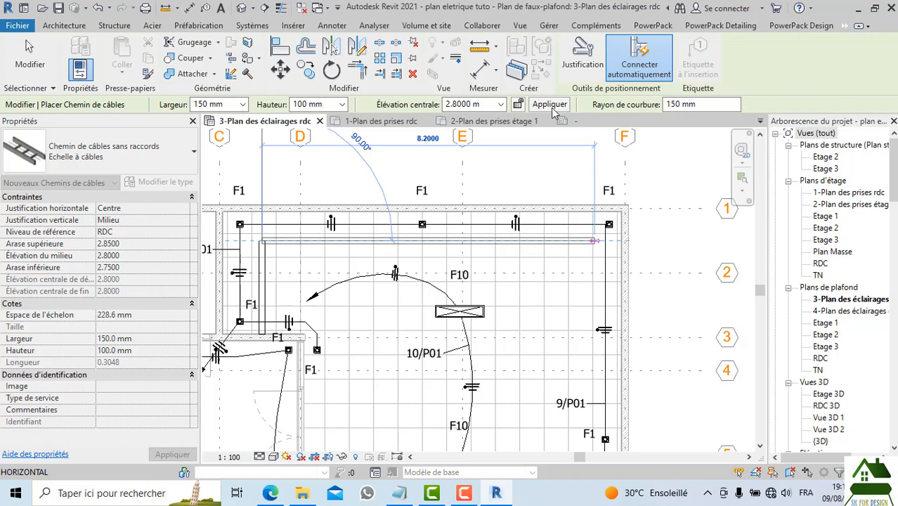
{"action": "left_click", "coordinate": [583, 55]}
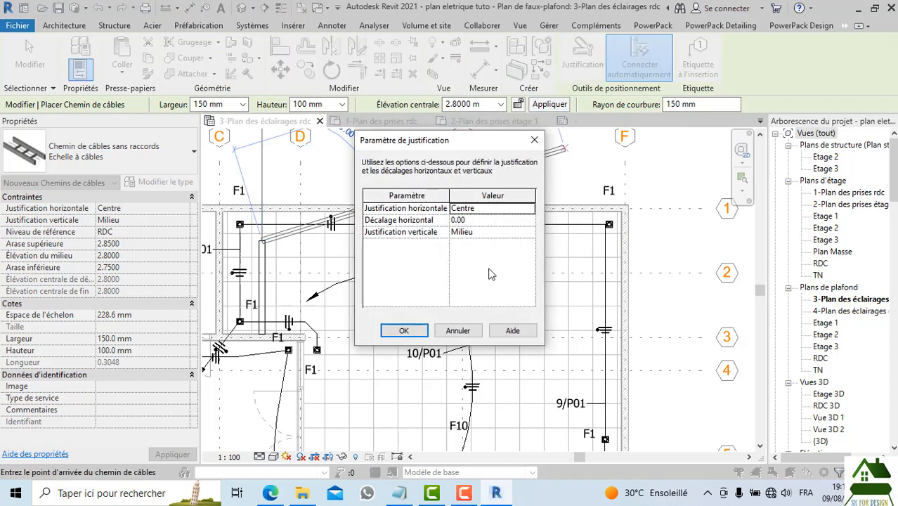
{"action": "left_click", "coordinate": [411, 331]}
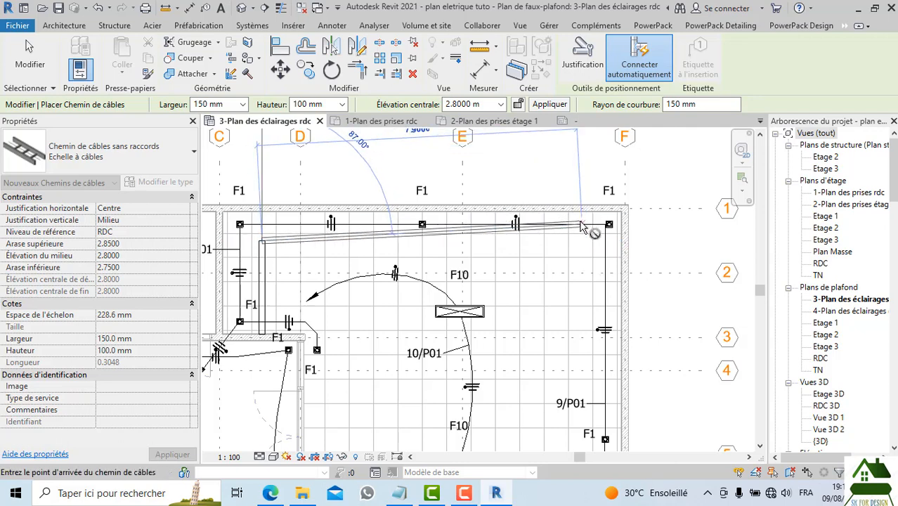
{"action": "left_click", "coordinate": [550, 104]}
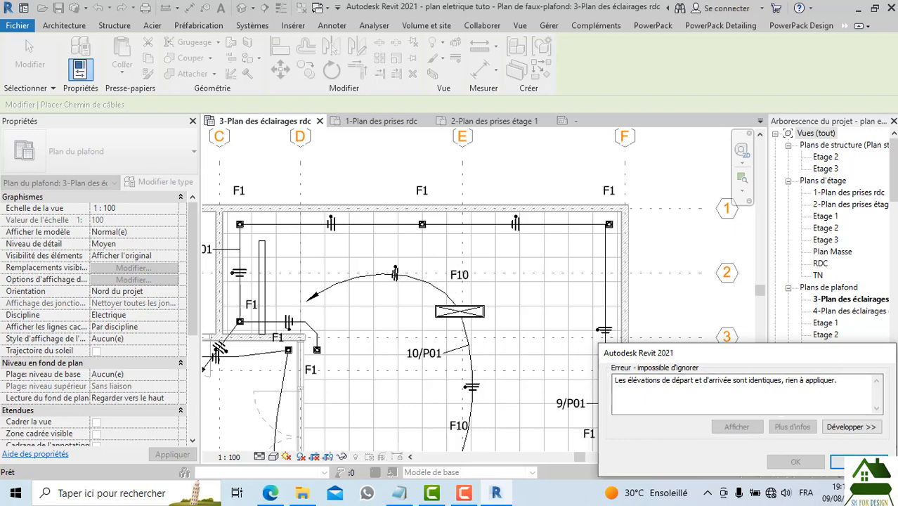
{"action": "left_click", "coordinate": [857, 461]}
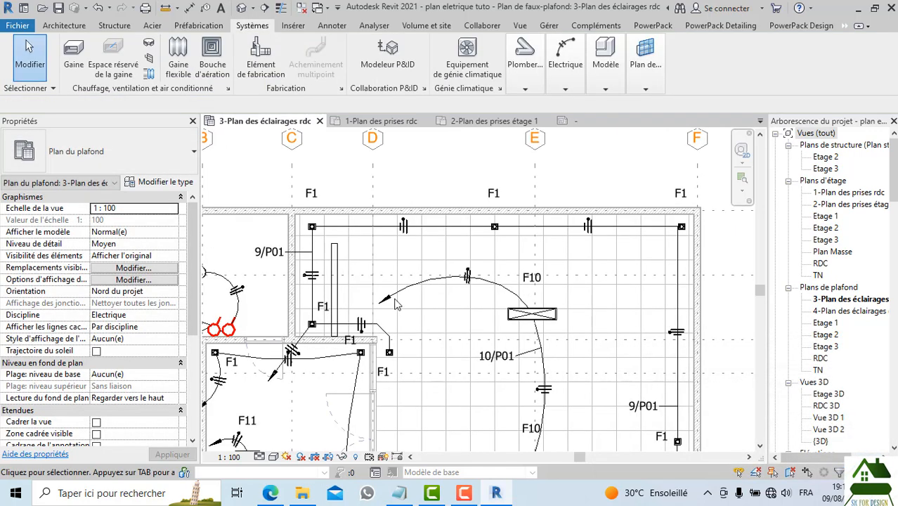
Replace the tray between grids C and D with a north-south run of type Chemin de câbles avec raccords : Echelle à câbles
{"action": "left_click", "coordinate": [339, 260]}
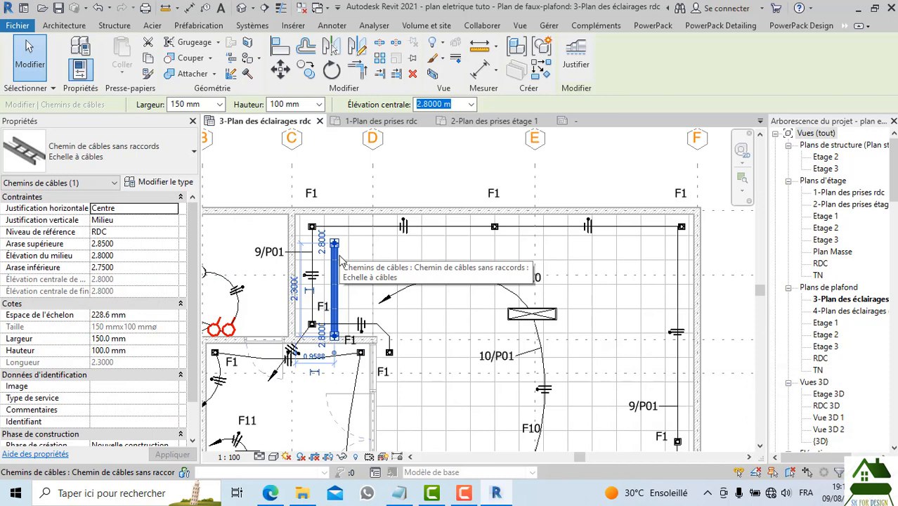
{"action": "key", "text": "Delete"}
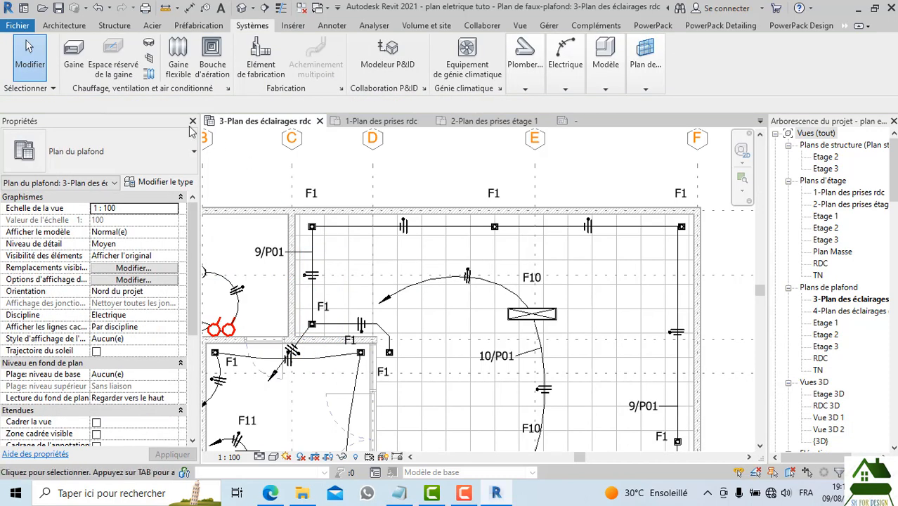
{"action": "mouse_move", "coordinate": [566, 71]}
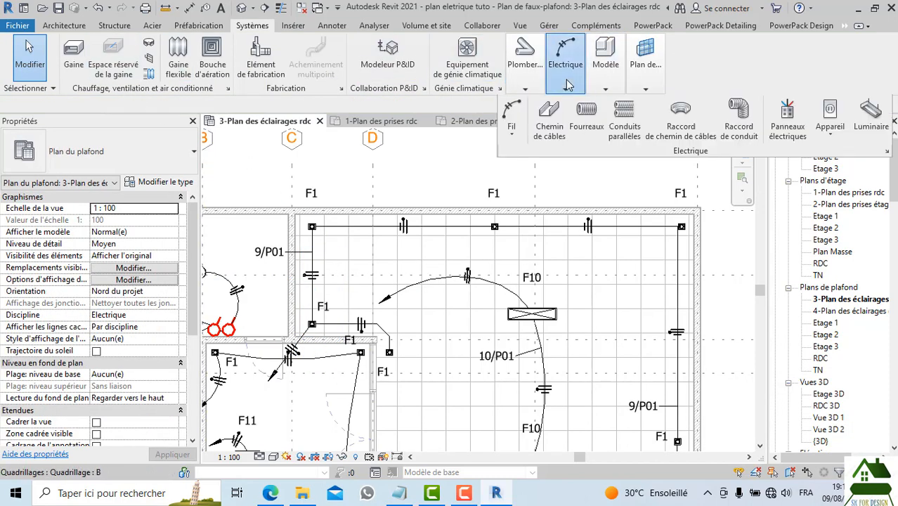
{"action": "left_click", "coordinate": [546, 114]}
{"action": "left_click", "coordinate": [105, 151]}
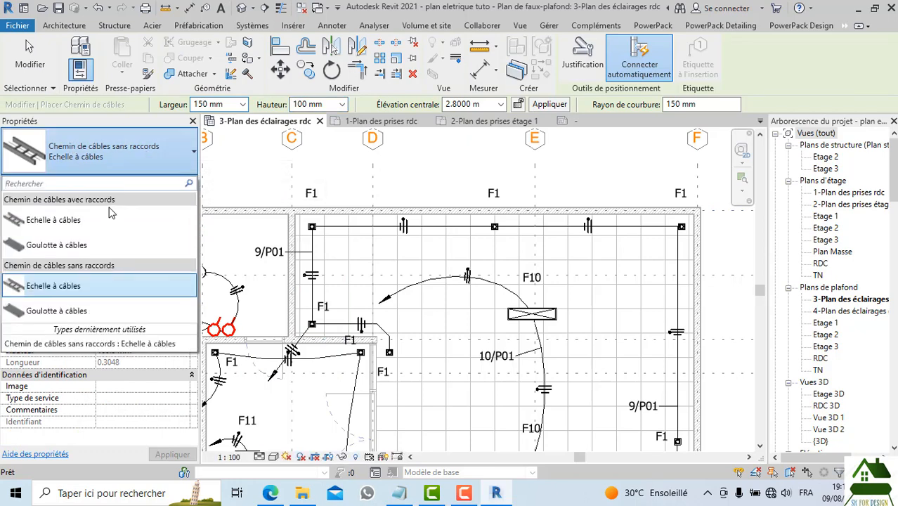
{"action": "left_click", "coordinate": [99, 227]}
{"action": "scroll", "coordinate": [340, 340], "scroll_direction": "up", "scroll_amount": 1}
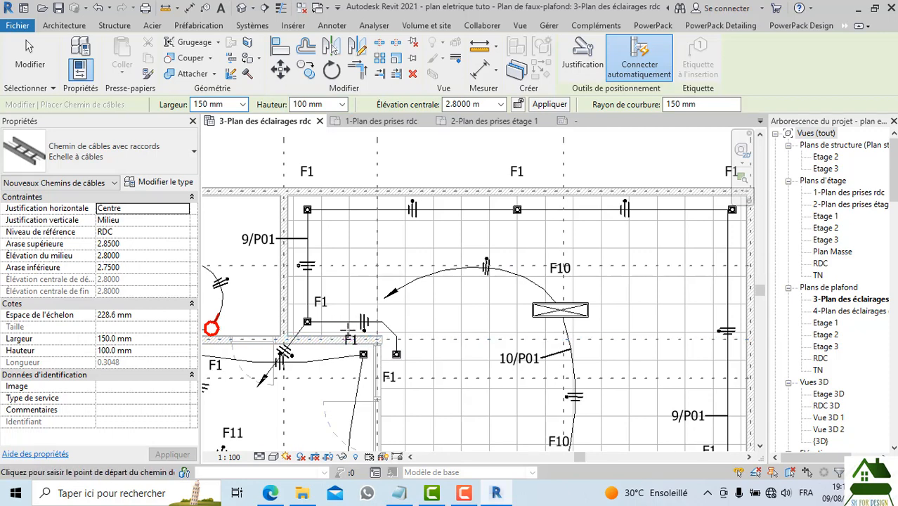
{"action": "left_click", "coordinate": [330, 331]}
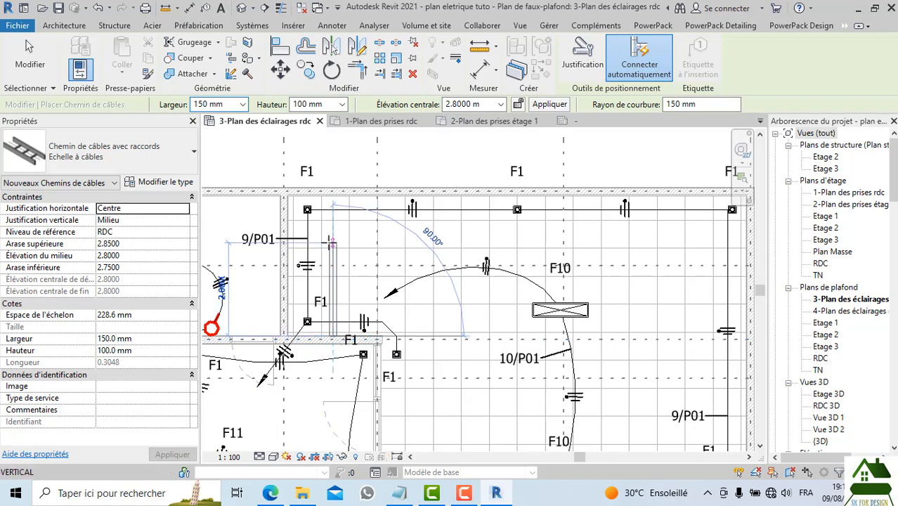
{"action": "left_click", "coordinate": [355, 226]}
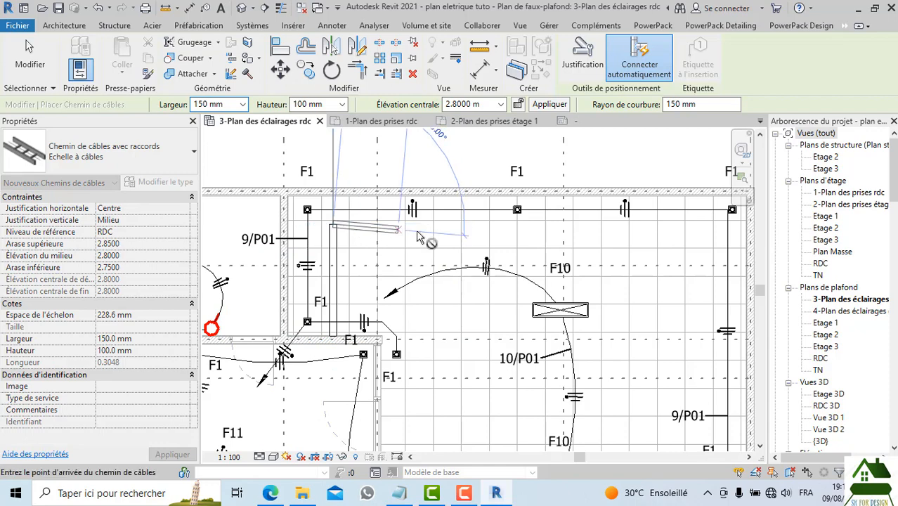
Try to continue the ladder tray horizontally east along the north wall toward grid F
{"action": "scroll", "coordinate": [418, 233], "scroll_direction": "down", "scroll_amount": 3}
{"action": "scroll", "coordinate": [613, 232], "scroll_direction": "up", "scroll_amount": 3}
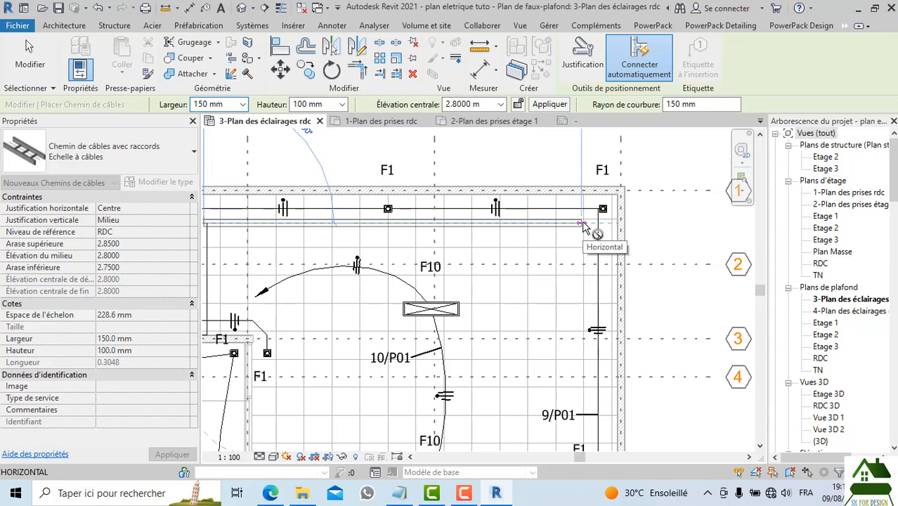
{"action": "scroll", "coordinate": [583, 226], "scroll_direction": "down", "scroll_amount": 3}
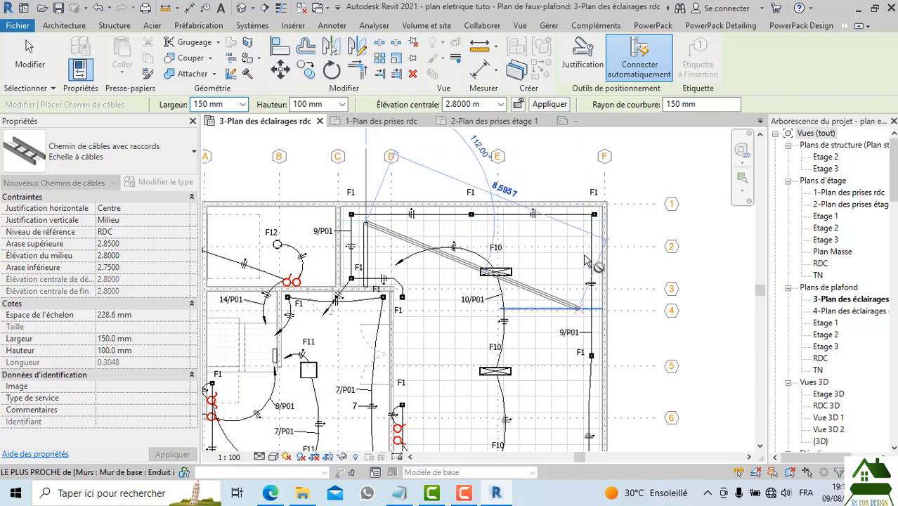
{"action": "scroll", "coordinate": [588, 233], "scroll_direction": "down", "scroll_amount": 2}
{"action": "middle_click_drag", "start_coordinate": [591, 212], "coordinate": [592, 204]}
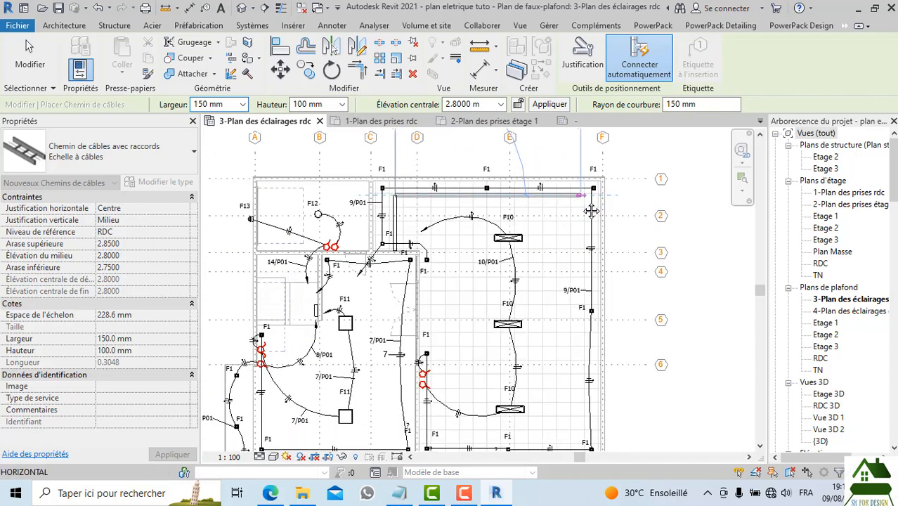
{"action": "scroll", "coordinate": [583, 206], "scroll_direction": "down", "scroll_amount": 3}
{"action": "scroll", "coordinate": [582, 204], "scroll_direction": "up", "scroll_amount": 4}
{"action": "scroll", "coordinate": [582, 209], "scroll_direction": "up", "scroll_amount": 3}
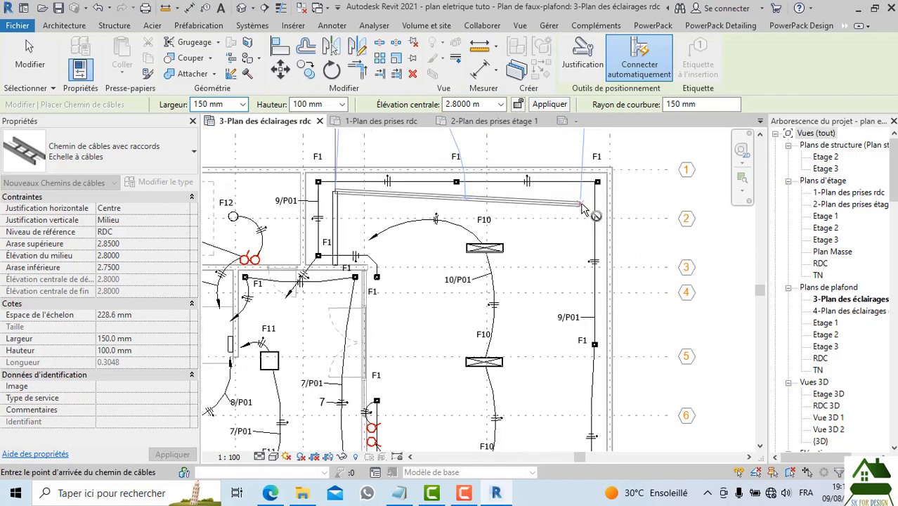
{"action": "scroll", "coordinate": [582, 196], "scroll_direction": "down", "scroll_amount": 1}
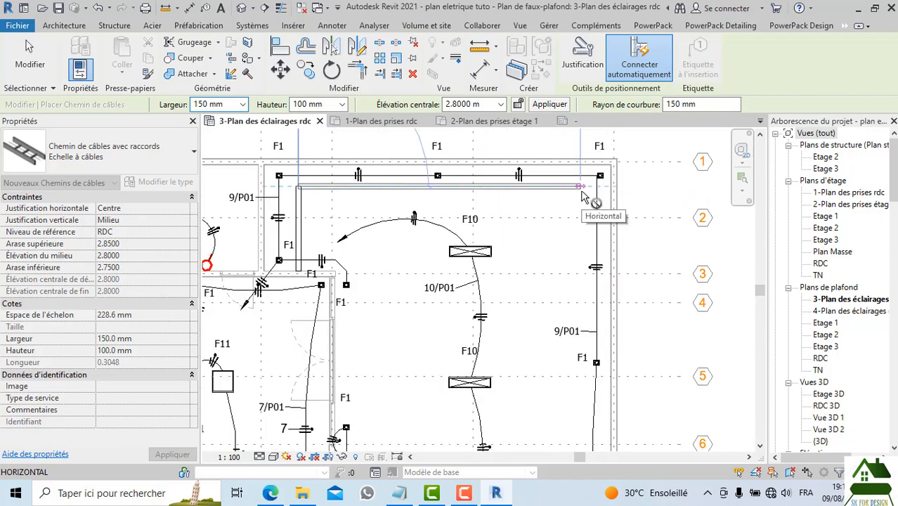
{"action": "key", "text": "Escape"}
{"action": "scroll", "coordinate": [584, 197], "scroll_direction": "up", "scroll_amount": 1}
{"action": "scroll", "coordinate": [583, 194], "scroll_direction": "down", "scroll_amount": 2}
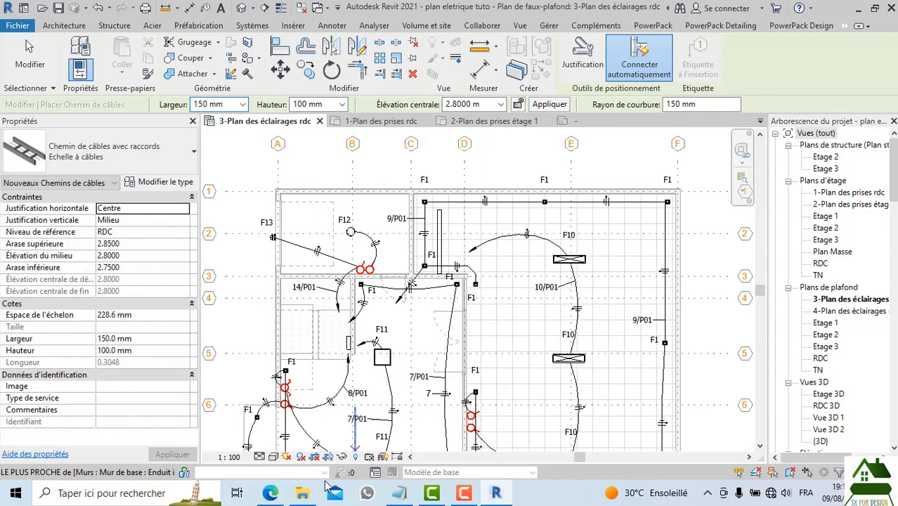
Switch to File Explorer and check the Courants forts subfolders of MEP Electrique in the France library for tray fittings
{"action": "left_click", "coordinate": [303, 493]}
{"action": "scroll", "coordinate": [274, 264], "scroll_direction": "up", "scroll_amount": 10}
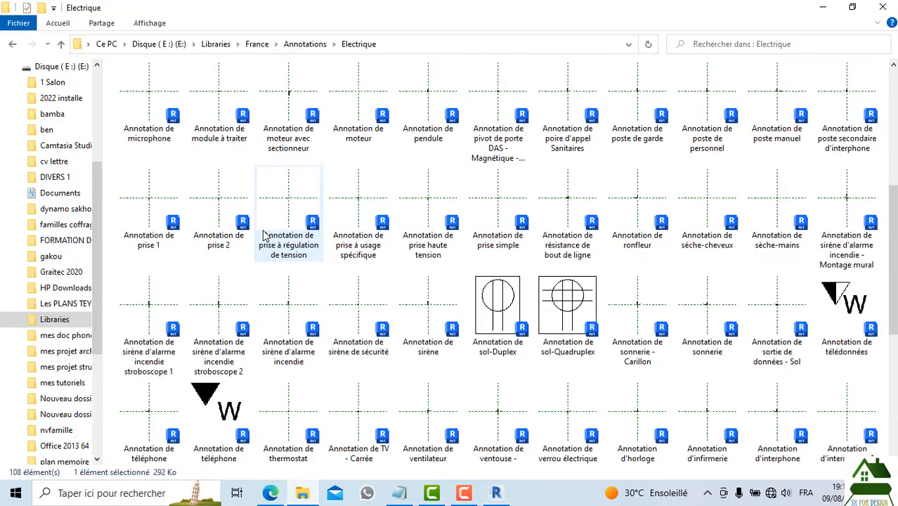
{"action": "left_click", "coordinate": [11, 44]}
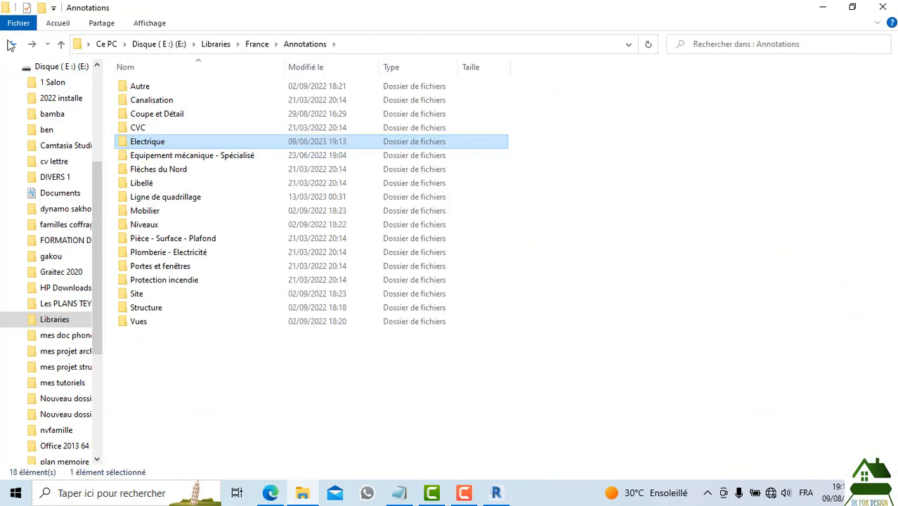
{"action": "left_click", "coordinate": [11, 45]}
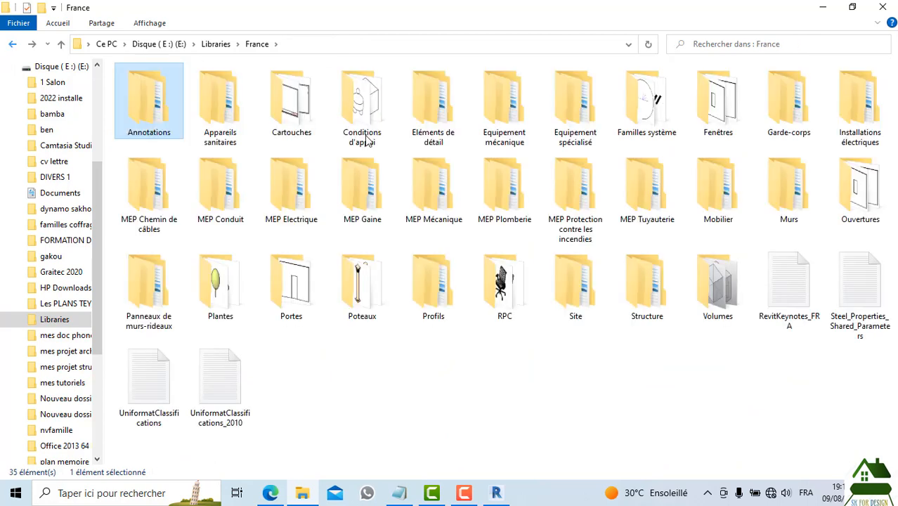
{"action": "double_click", "coordinate": [269, 207]}
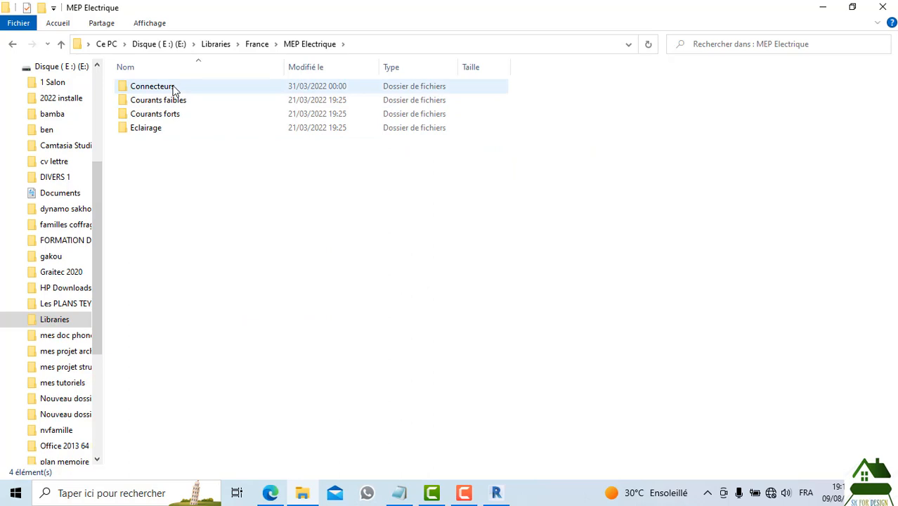
{"action": "double_click", "coordinate": [176, 114]}
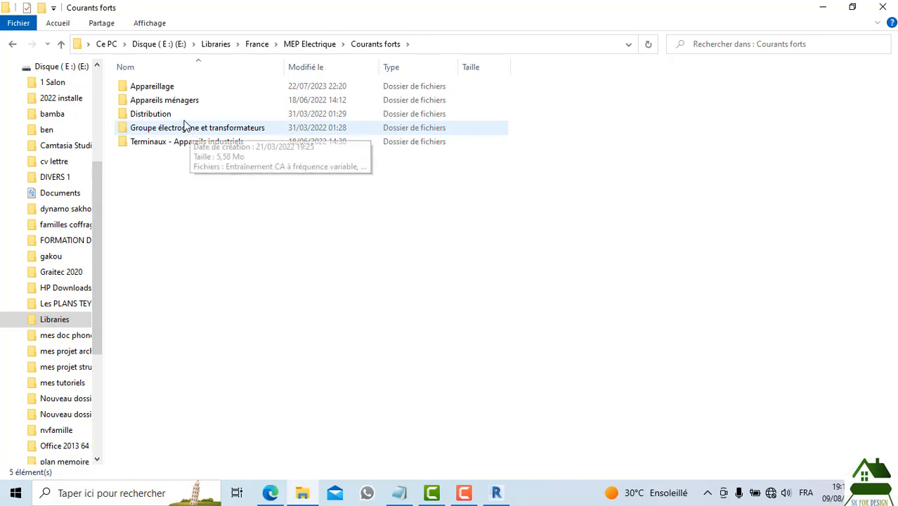
{"action": "left_click", "coordinate": [21, 46]}
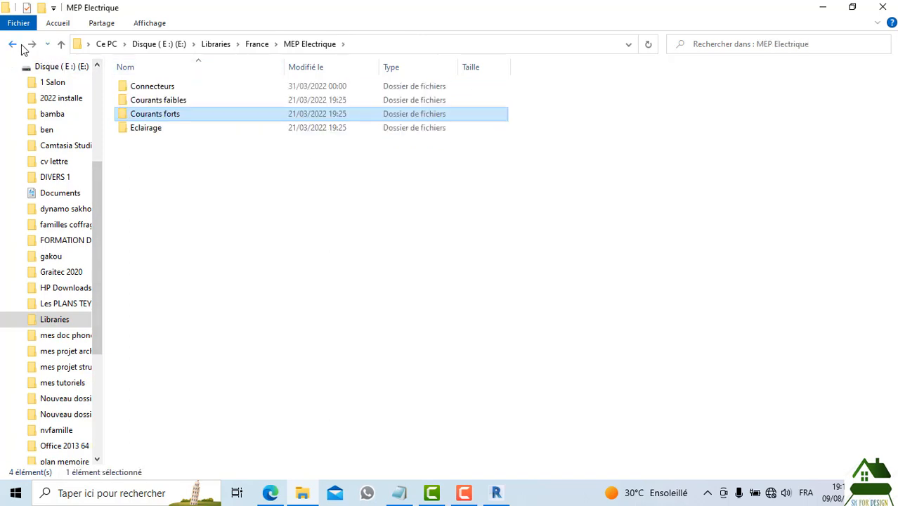
{"action": "left_click", "coordinate": [14, 46]}
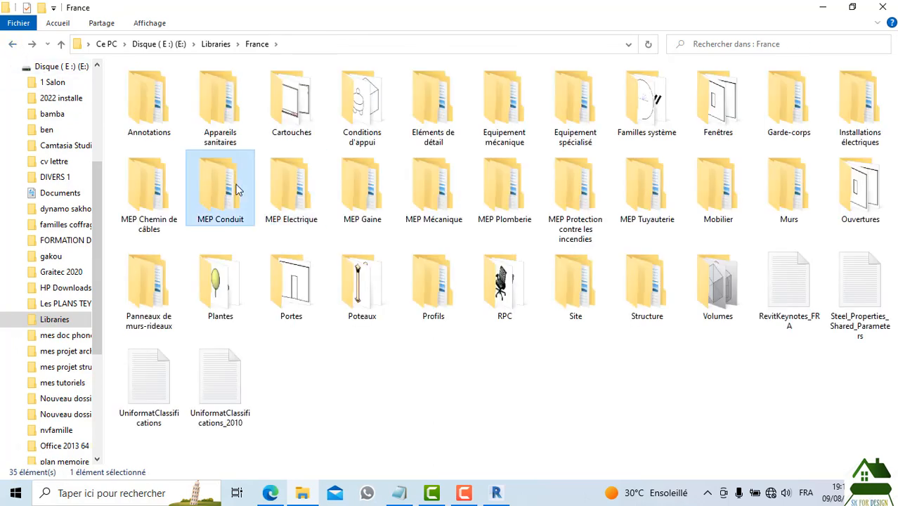
Examine the junction box families in the MEP Conduit library's Raccords, Boîte de raccordement folder
{"action": "double_click", "coordinate": [234, 187]}
{"action": "double_click", "coordinate": [152, 90]}
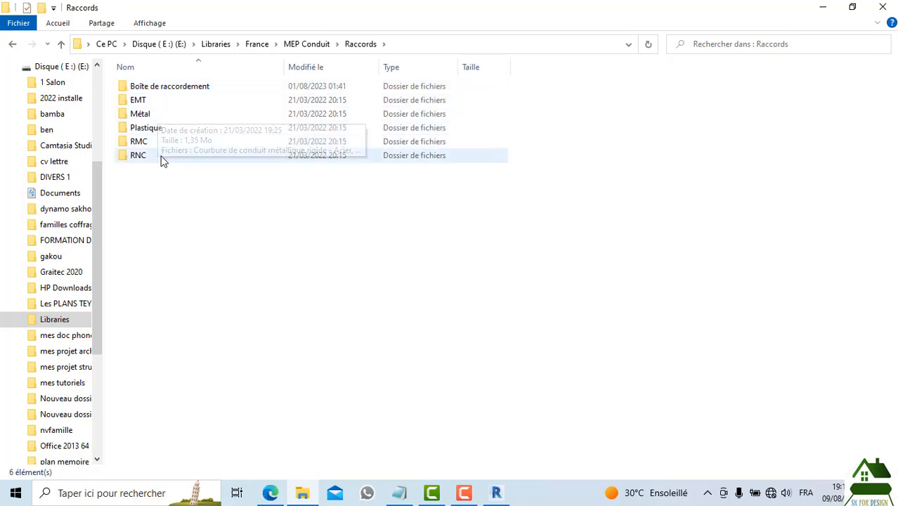
{"action": "double_click", "coordinate": [175, 92]}
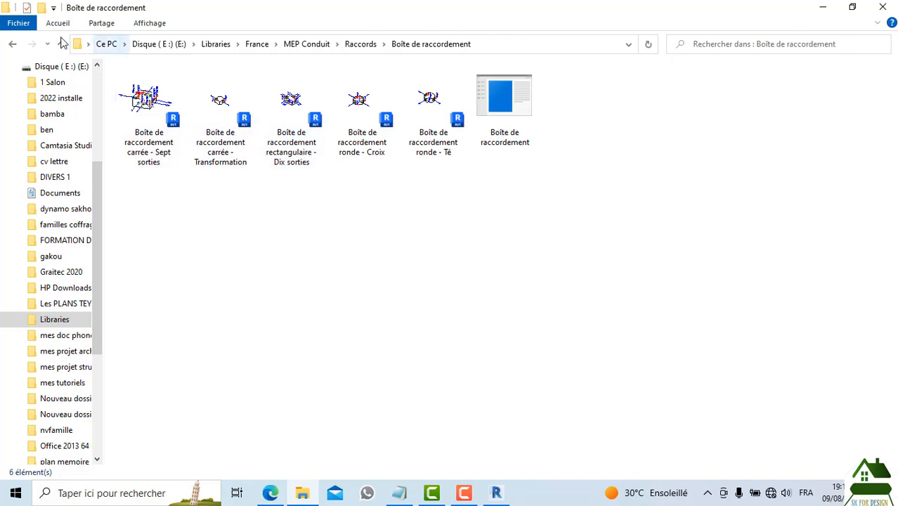
{"action": "left_click", "coordinate": [12, 44]}
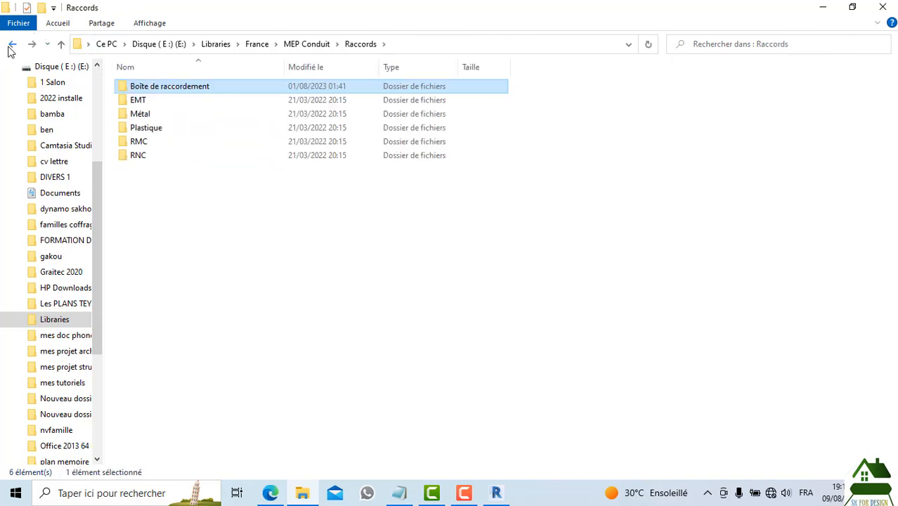
{"action": "left_click", "coordinate": [12, 45]}
{"action": "left_click", "coordinate": [10, 46]}
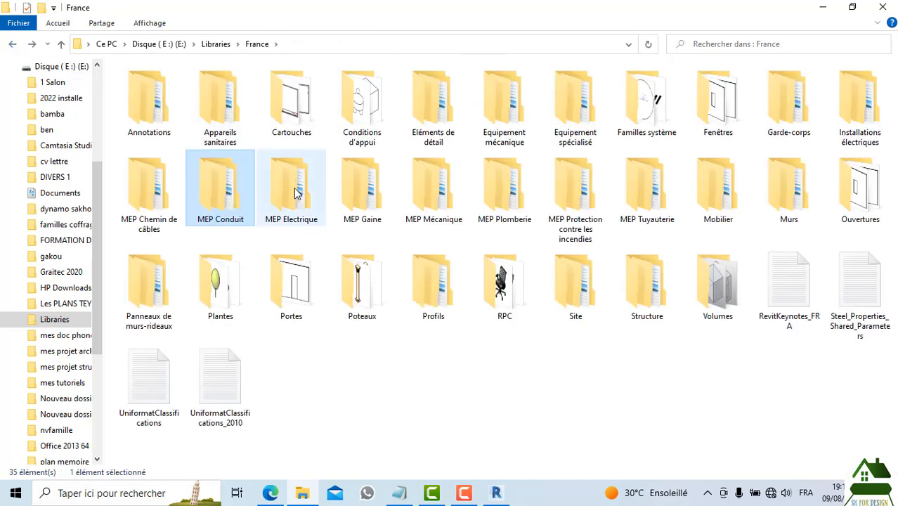
Examine the MEP Gaine rectangular Raccords à 45 degrés families as large thumbnails, dismissing the Windows security notification
{"action": "double_click", "coordinate": [349, 190]}
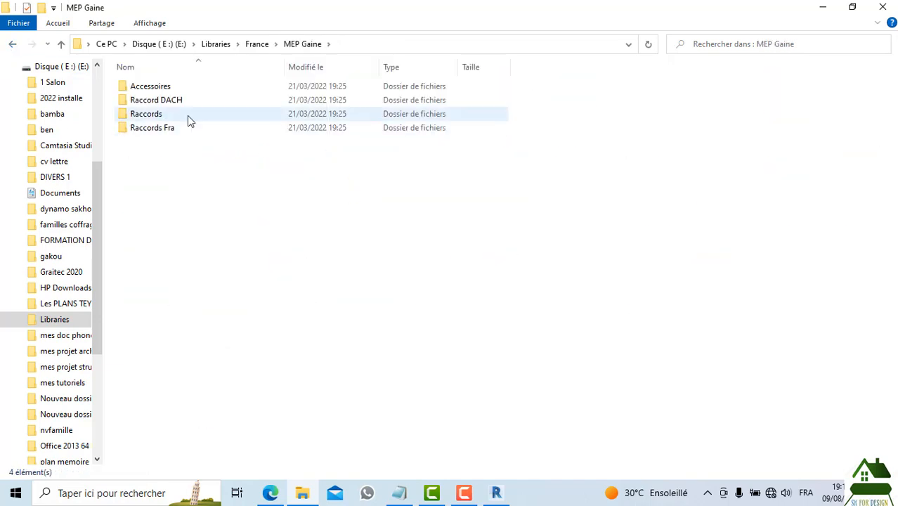
{"action": "double_click", "coordinate": [189, 117]}
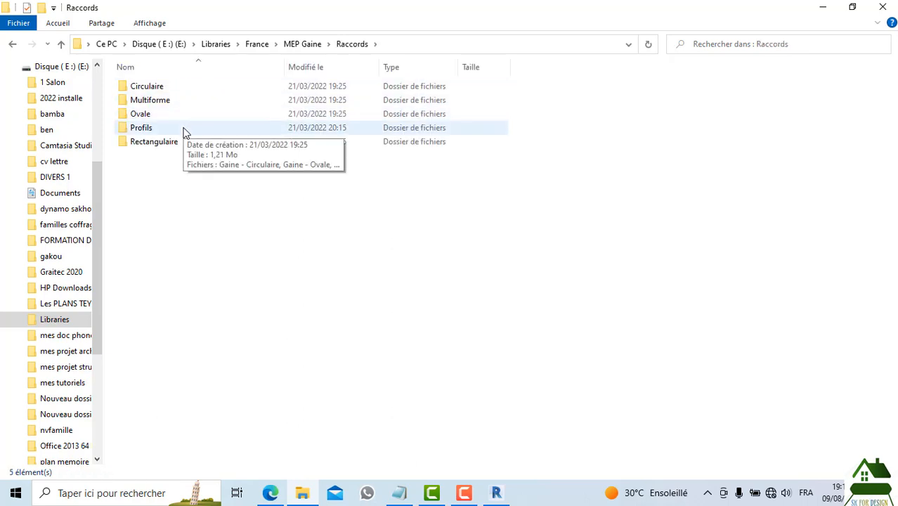
{"action": "double_click", "coordinate": [185, 141]}
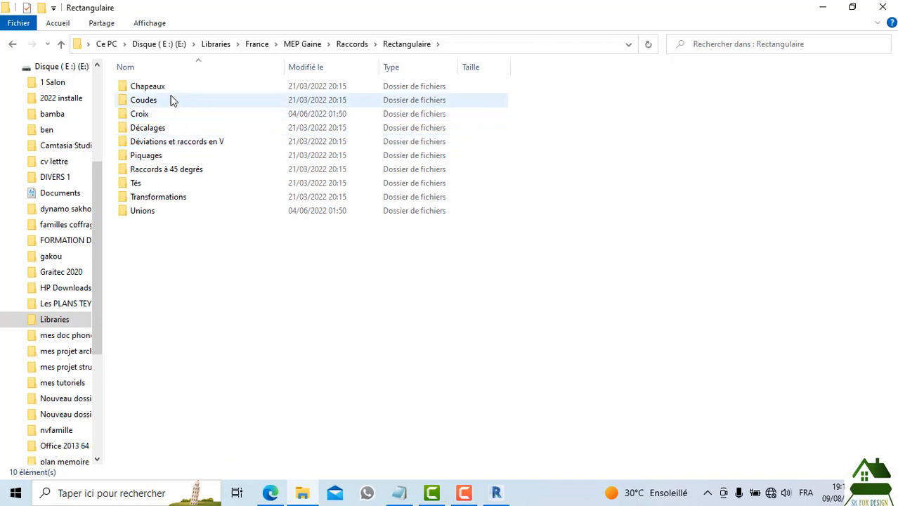
{"action": "double_click", "coordinate": [177, 174]}
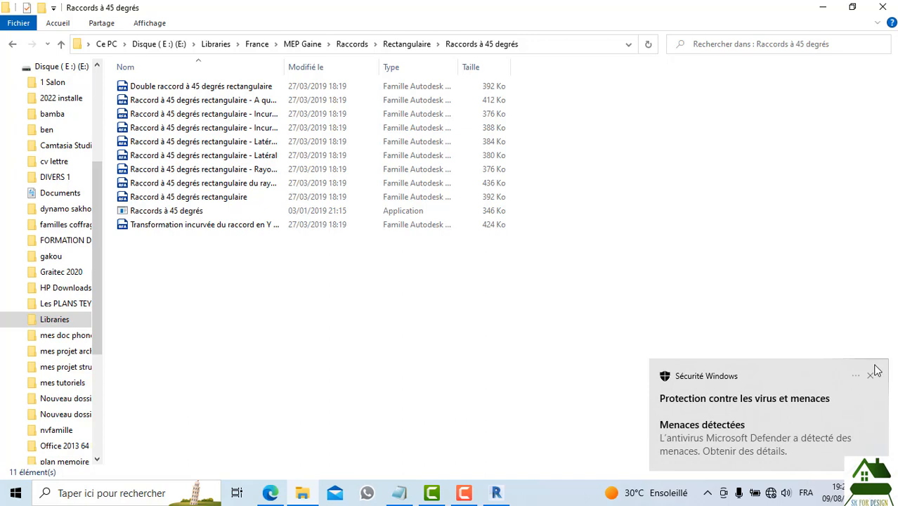
{"action": "left_click", "coordinate": [872, 376]}
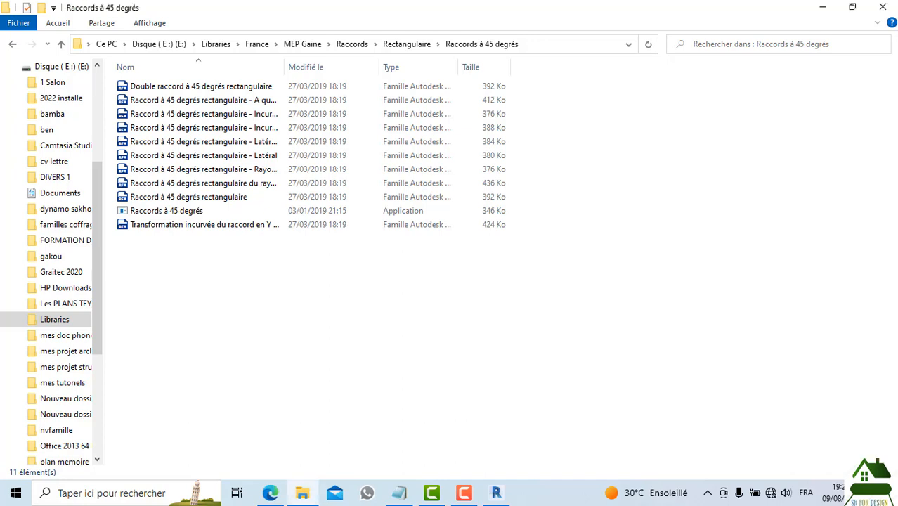
{"action": "key", "text": "ctrl+shift+2"}
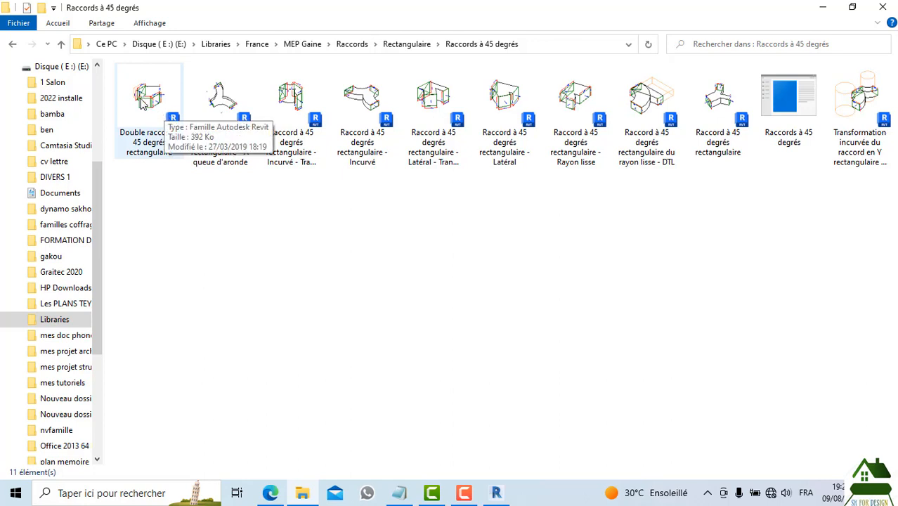
Load the Croix rectangulaire duct fitting from the Croix folder into the Revit project and place one south of the garage in 1-Plan des prises rdc
{"action": "left_click", "coordinate": [11, 45]}
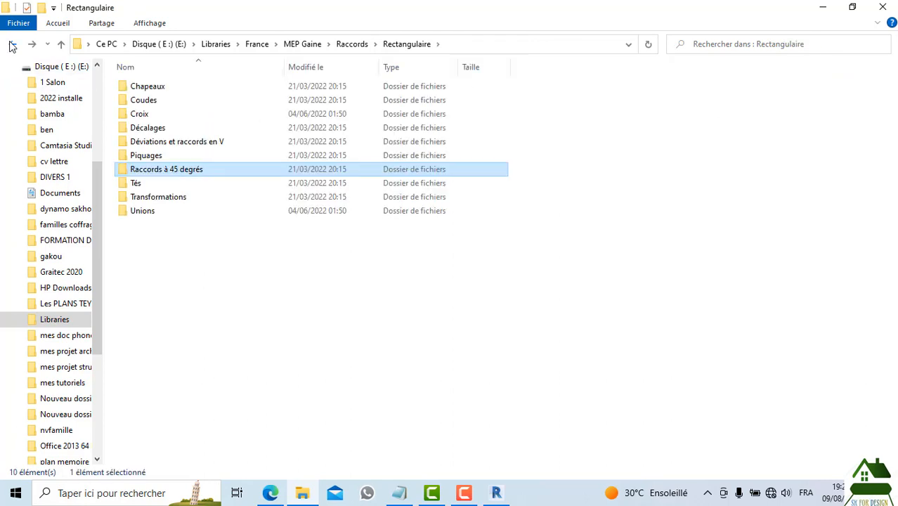
{"action": "double_click", "coordinate": [156, 115]}
{"action": "double_click", "coordinate": [157, 95]}
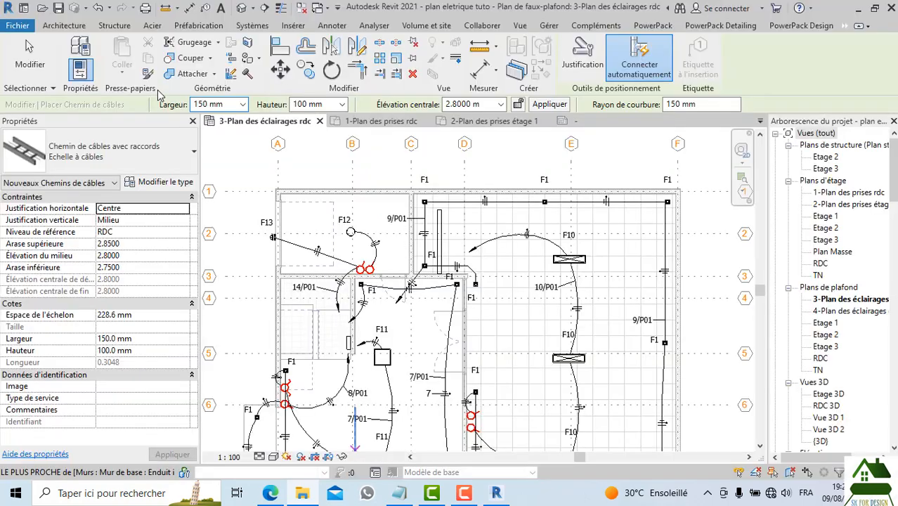
{"action": "left_click", "coordinate": [444, 221]}
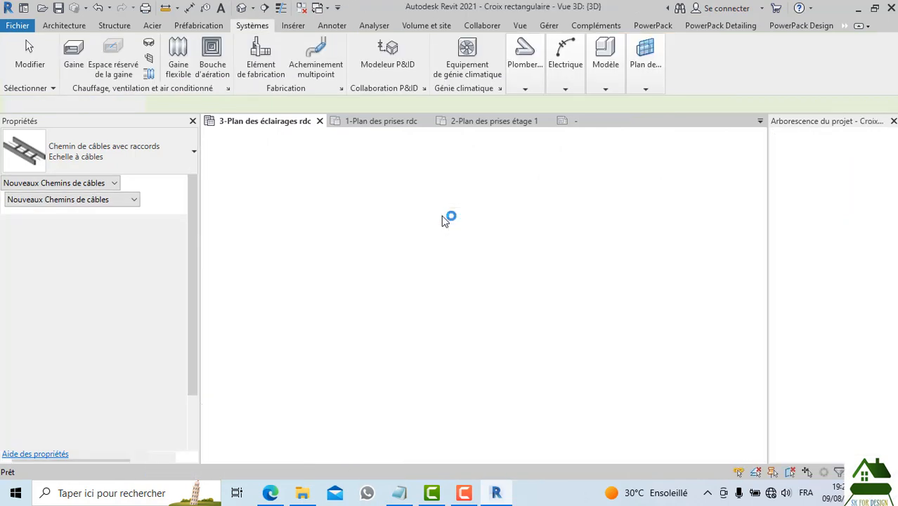
{"action": "left_click", "coordinate": [771, 59]}
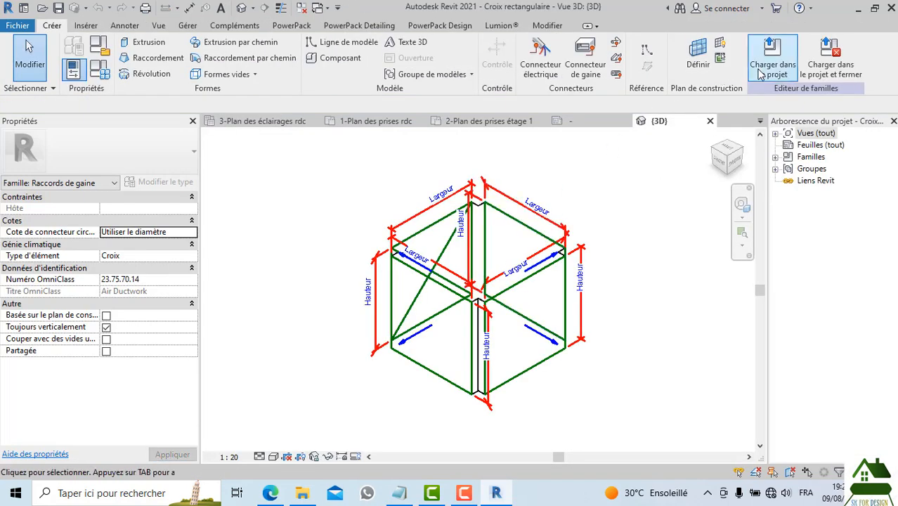
{"action": "left_click", "coordinate": [410, 345]}
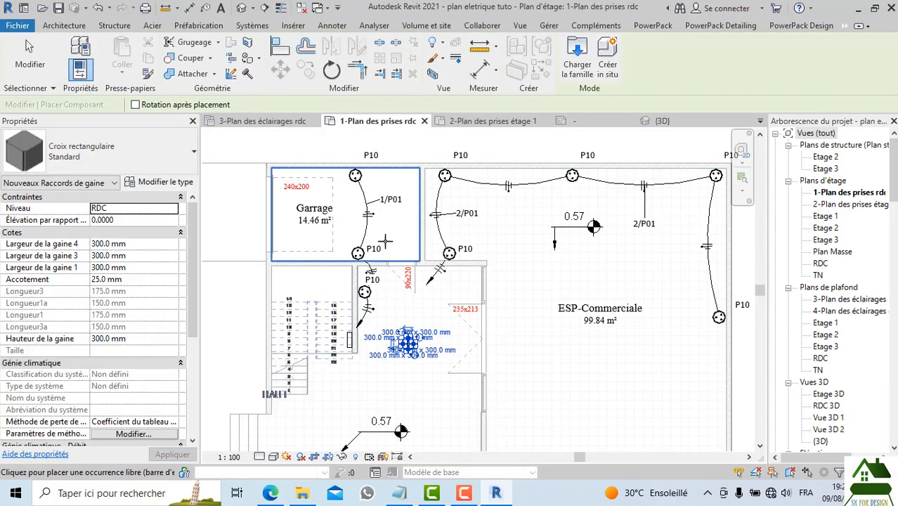
{"action": "key", "text": "Escape"}
{"action": "key", "text": "Escape"}
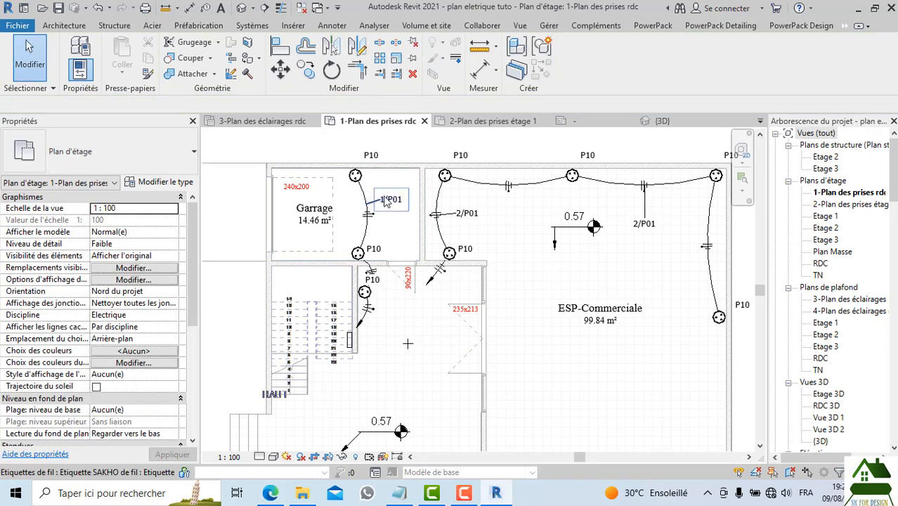
{"action": "scroll", "coordinate": [385, 197], "scroll_direction": "down", "scroll_amount": 1}
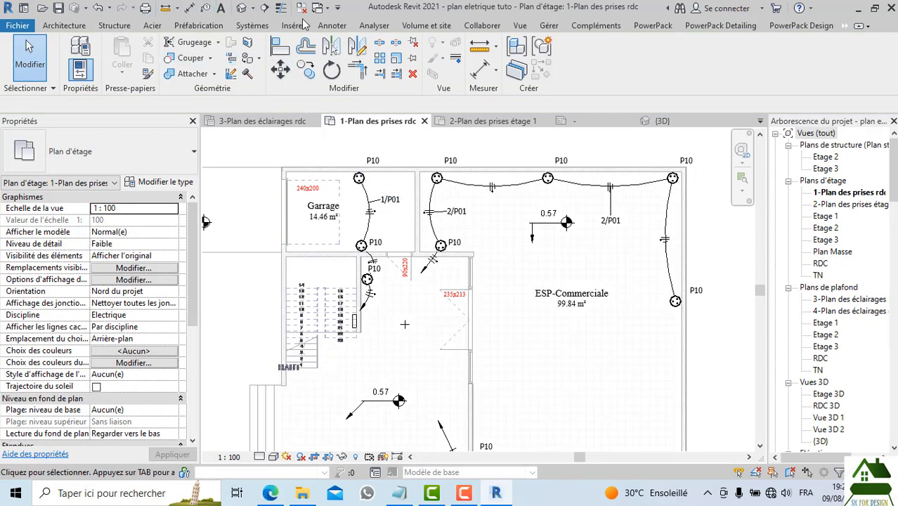
{"action": "left_click", "coordinate": [547, 26]}
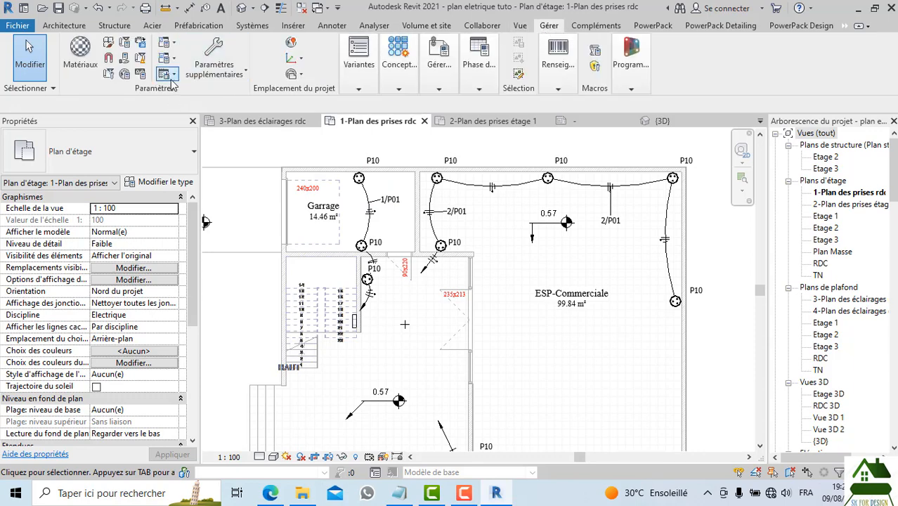
{"action": "left_click", "coordinate": [176, 47]}
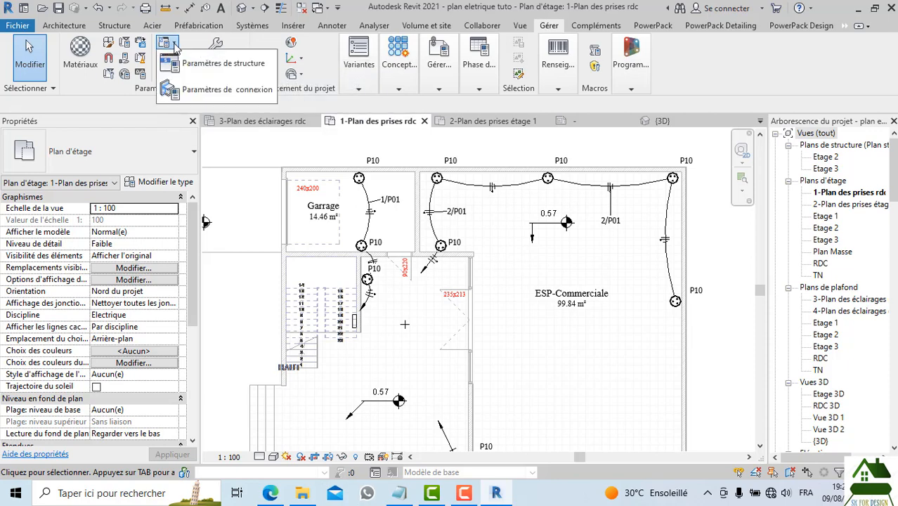
{"action": "left_click", "coordinate": [174, 60]}
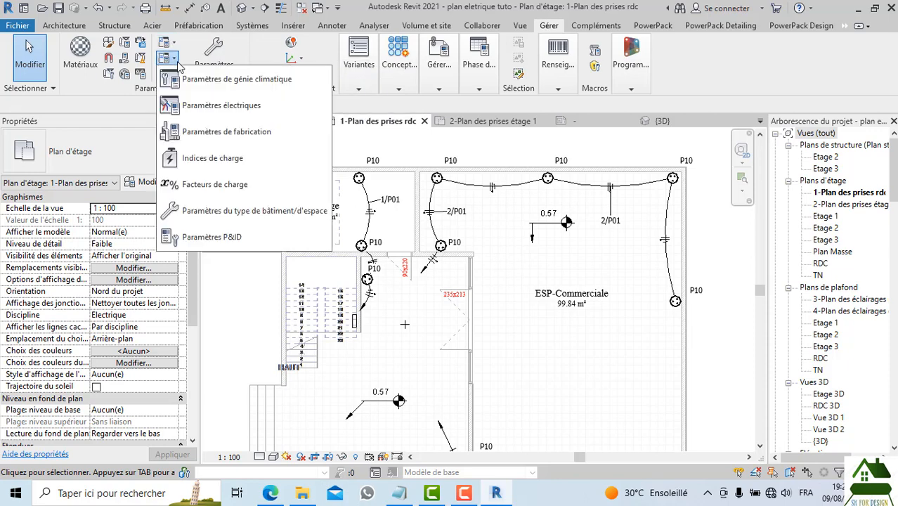
{"action": "left_click", "coordinate": [177, 61]}
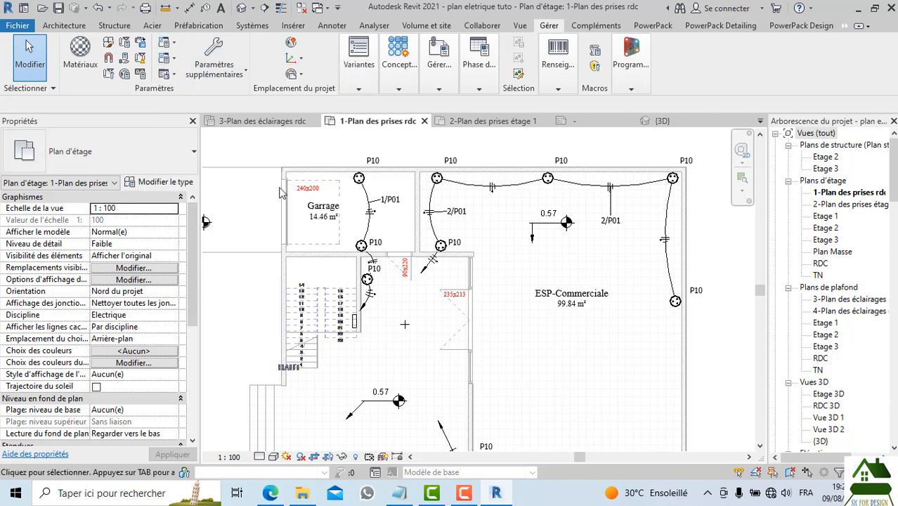
{"action": "left_click", "coordinate": [64, 26]}
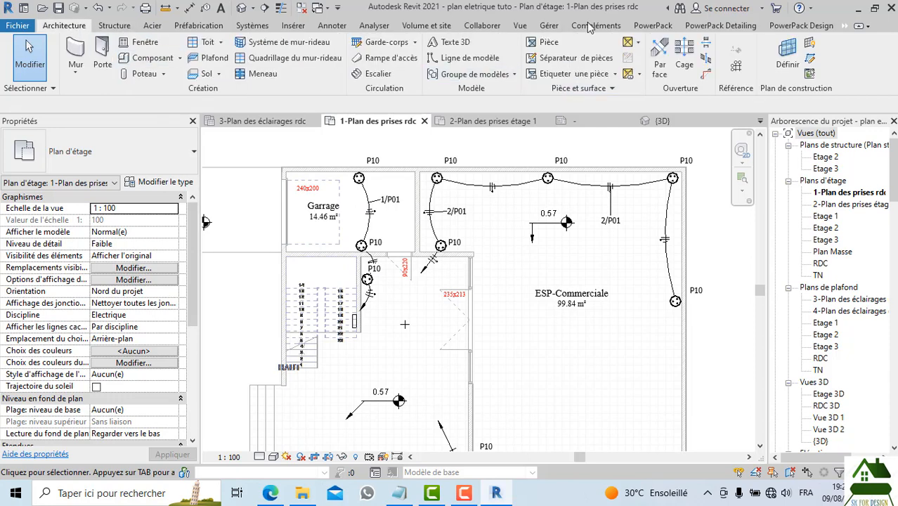
Start the cable tray command and check which fittings the Echelle à câbles type offers for its horizontal bend in the type properties
{"action": "left_click", "coordinate": [265, 30]}
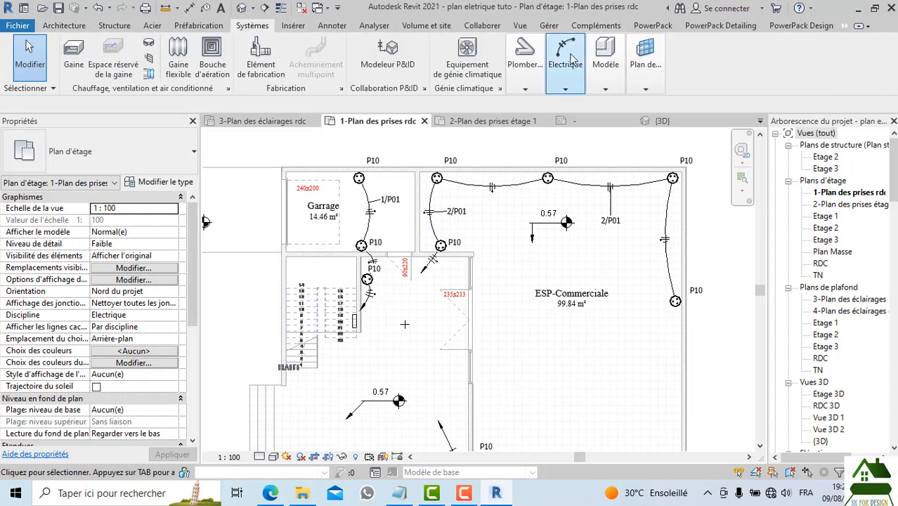
{"action": "mouse_move", "coordinate": [573, 75]}
{"action": "left_click", "coordinate": [541, 118]}
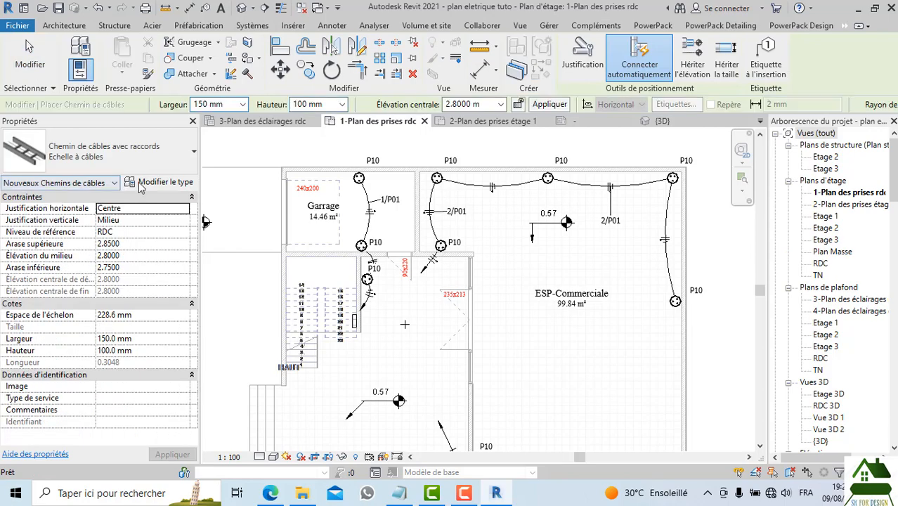
{"action": "left_click", "coordinate": [130, 184]}
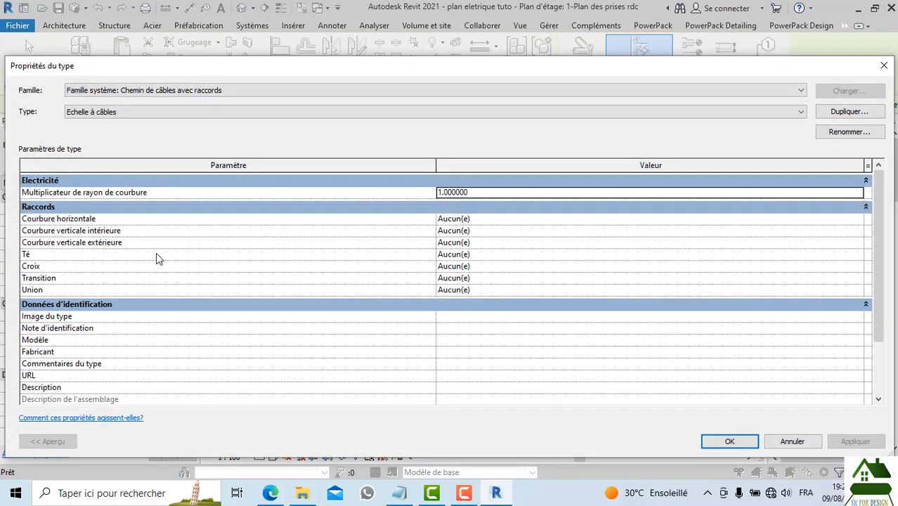
{"action": "left_click", "coordinate": [478, 218]}
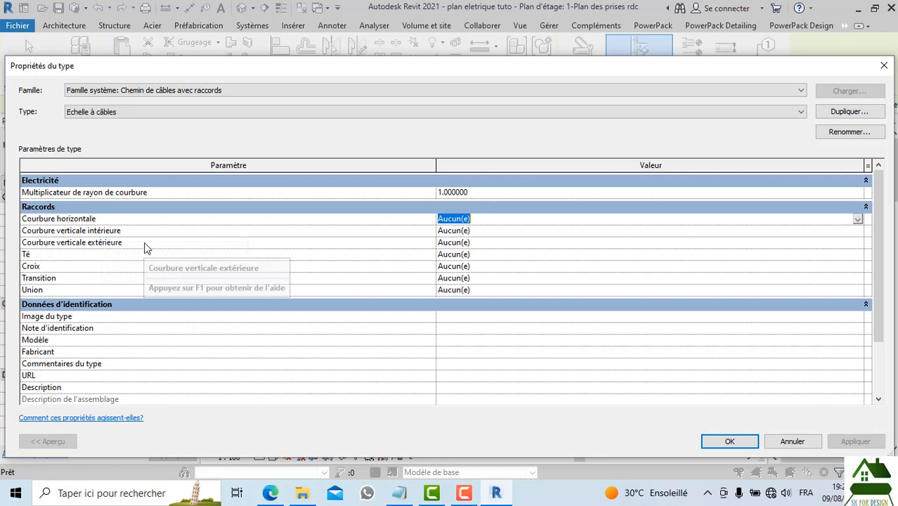
{"action": "left_click", "coordinate": [857, 220]}
{"action": "scroll", "coordinate": [561, 251], "scroll_direction": "down", "scroll_amount": 2}
{"action": "scroll", "coordinate": [541, 232], "scroll_direction": "up", "scroll_amount": 2}
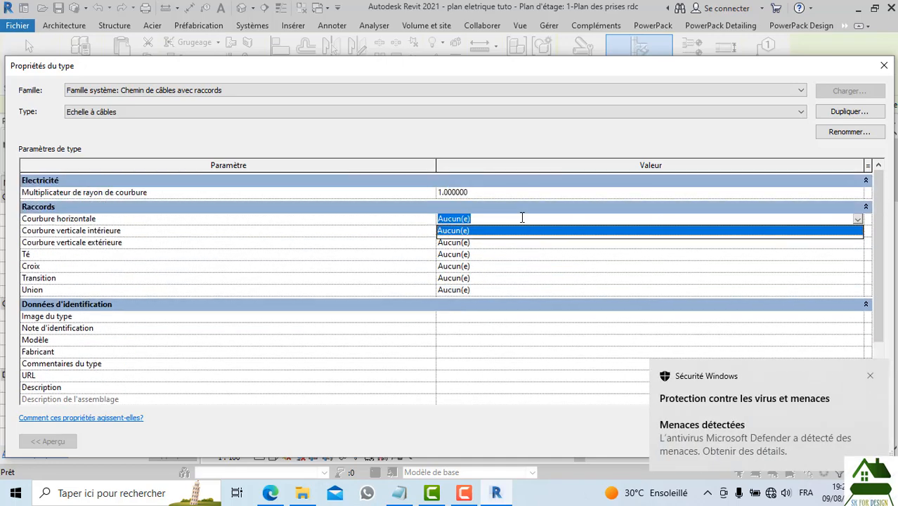
{"action": "left_click", "coordinate": [514, 233]}
{"action": "left_click", "coordinate": [530, 240]}
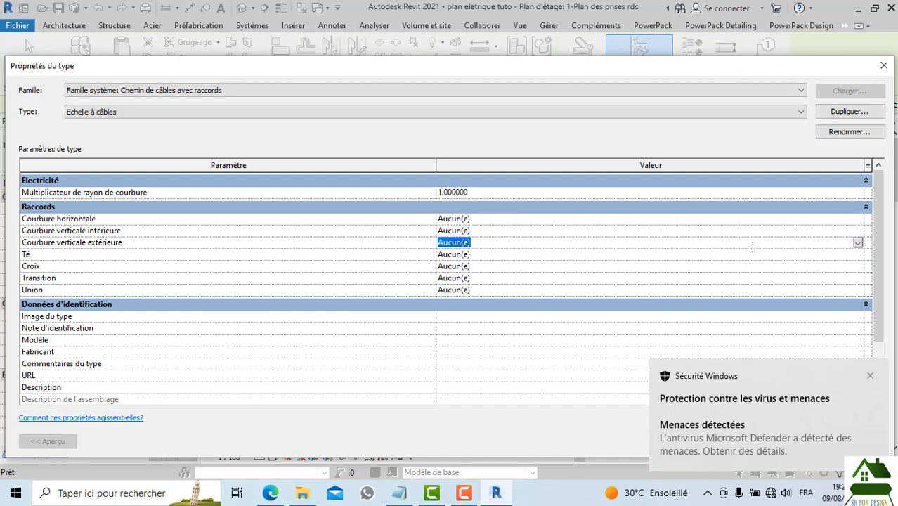
{"action": "left_click", "coordinate": [779, 256]}
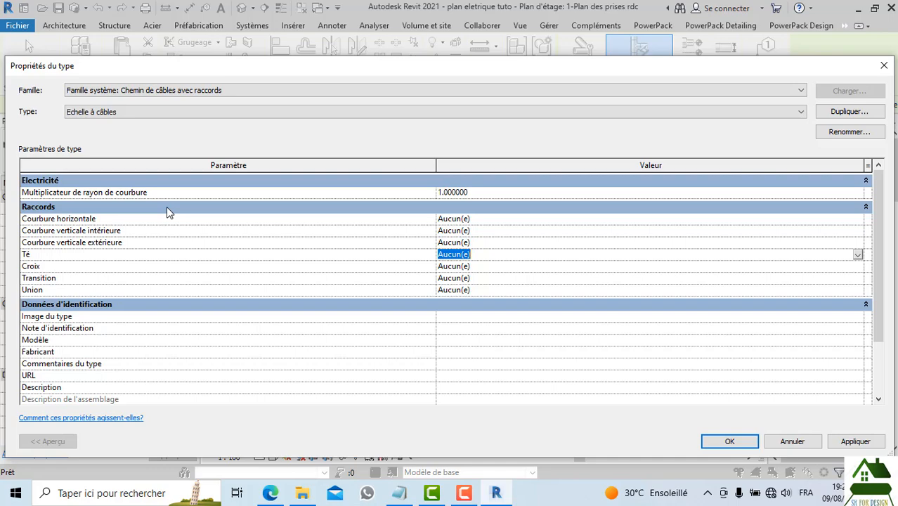
{"action": "left_click", "coordinate": [729, 441]}
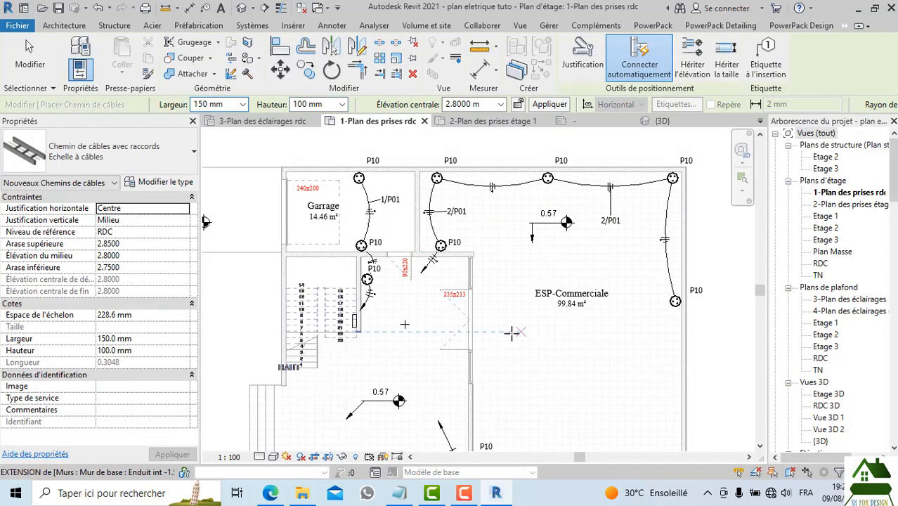
{"action": "left_click", "coordinate": [439, 321]}
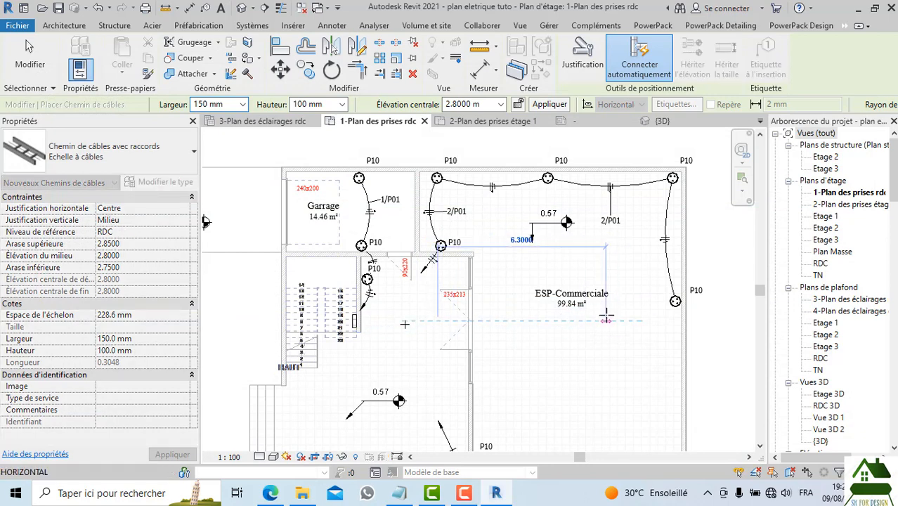
{"action": "key", "text": "Escape"}
{"action": "key", "text": "Escape"}
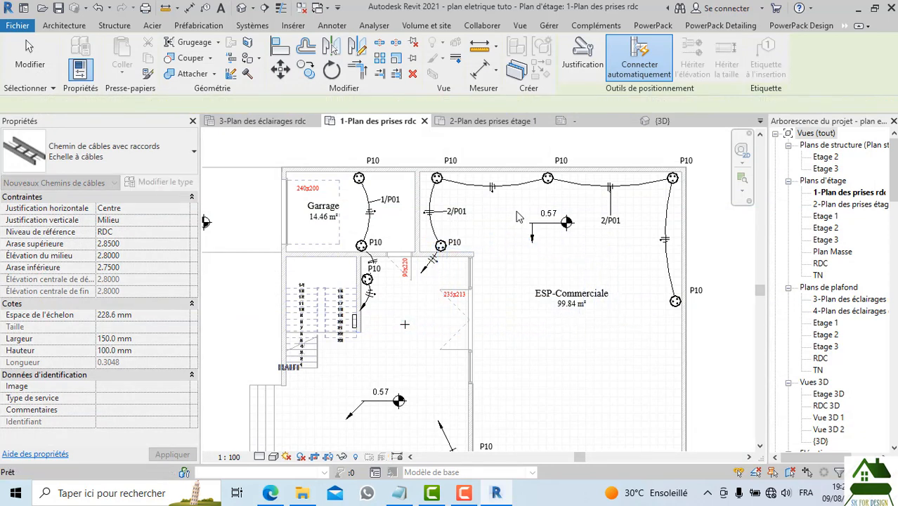
{"action": "key", "text": "c"}
{"action": "key", "text": "t"}
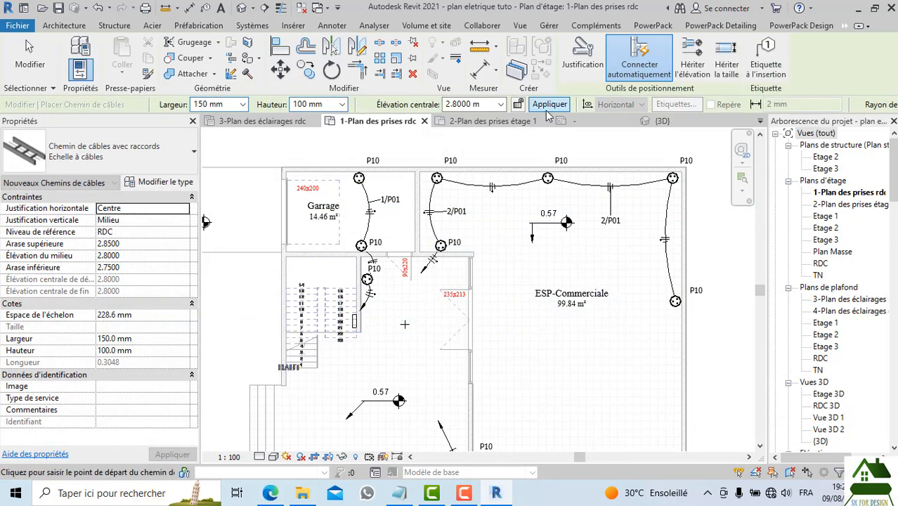
{"action": "left_click", "coordinate": [527, 370]}
{"action": "key", "text": "Escape"}
Set the cable tray width to 225 mm and try to draw a run from the 235x213 opening into ESP-Commerciale
{"action": "left_click", "coordinate": [242, 104]}
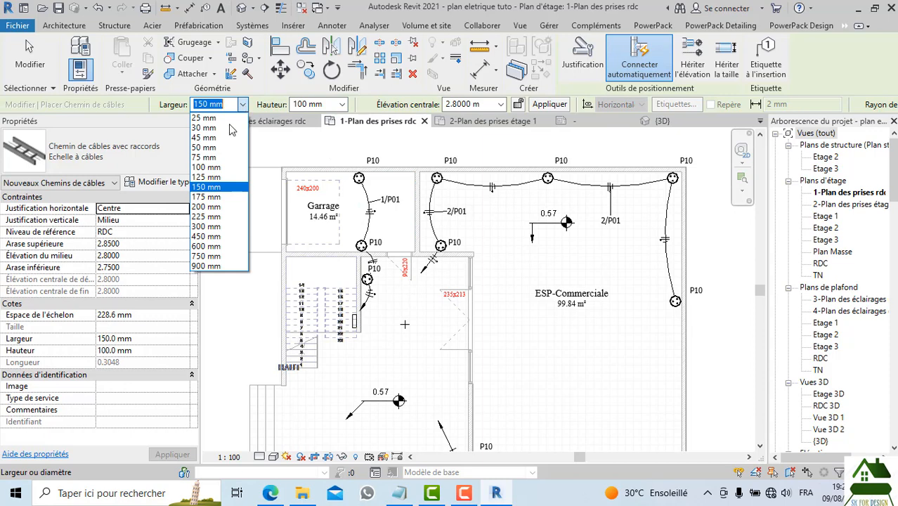
{"action": "left_click", "coordinate": [221, 218]}
{"action": "left_click", "coordinate": [440, 298]}
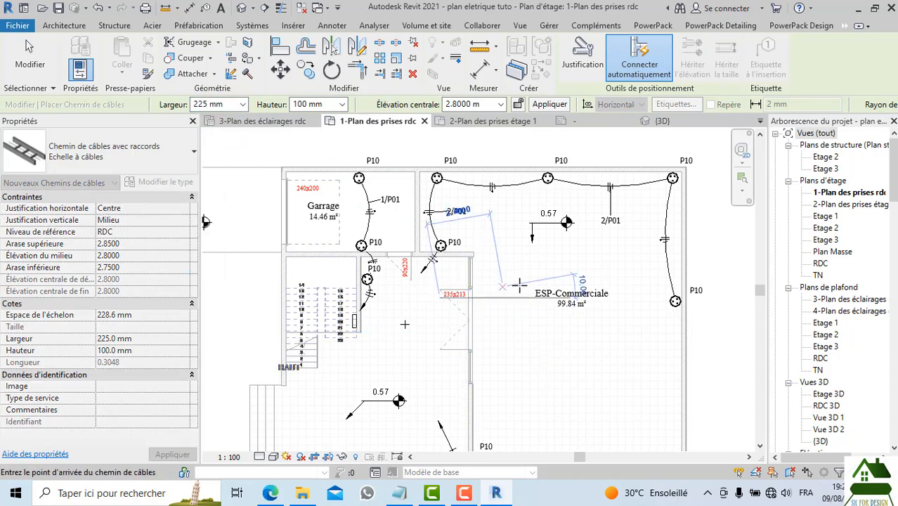
{"action": "scroll", "coordinate": [464, 331], "scroll_direction": "up", "scroll_amount": 4}
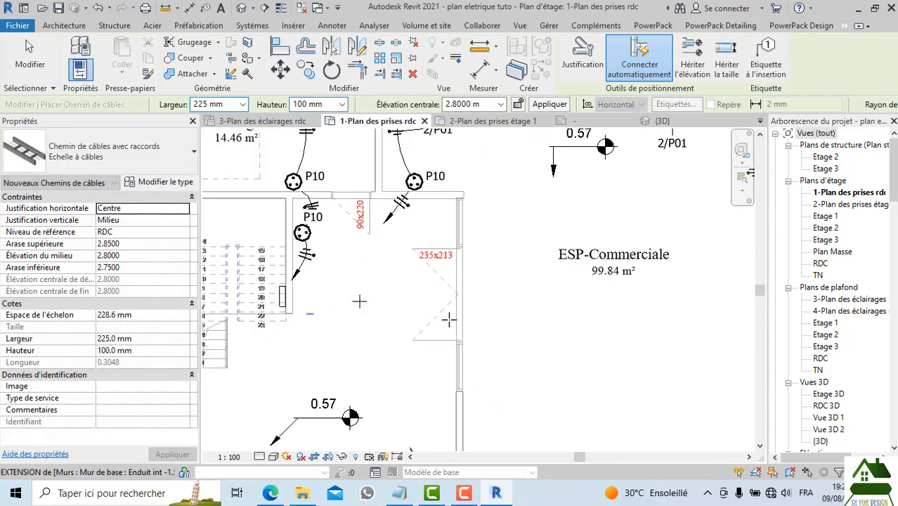
{"action": "scroll", "coordinate": [449, 320], "scroll_direction": "down", "scroll_amount": 3}
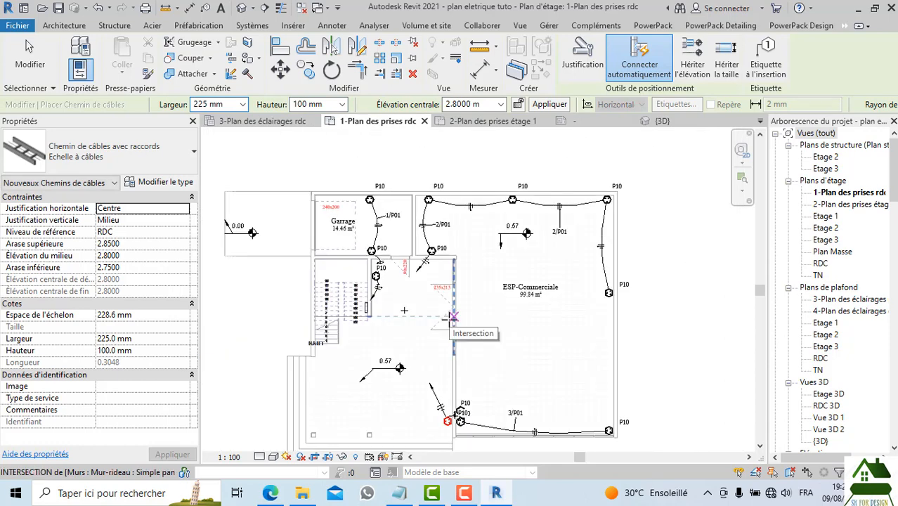